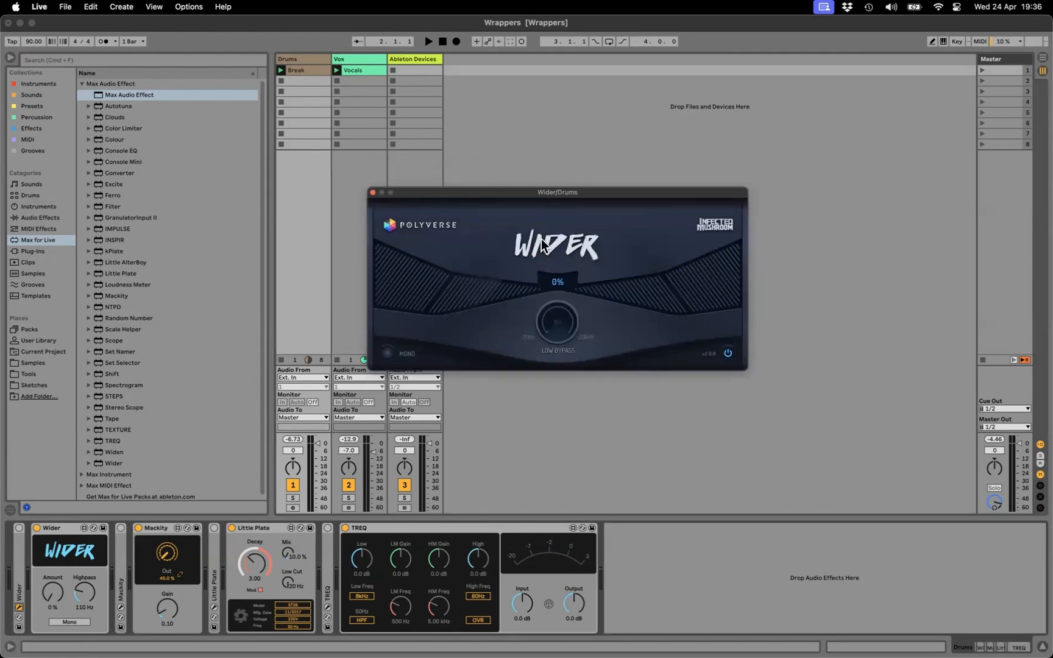
# Step: Inspect the original Wider plug-in's window on the Drums track, toggling its display, then hide it
pyautogui.moveTo(448, 198); pyautogui.dragTo(459, 202)
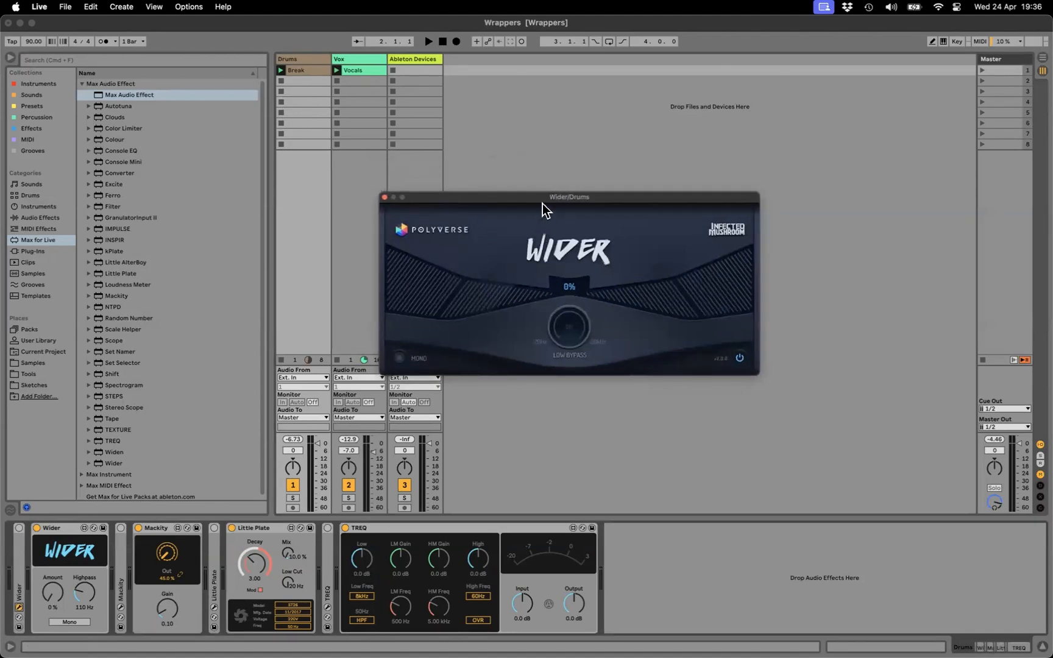
pyautogui.moveTo(544, 201); pyautogui.dragTo(535, 205)
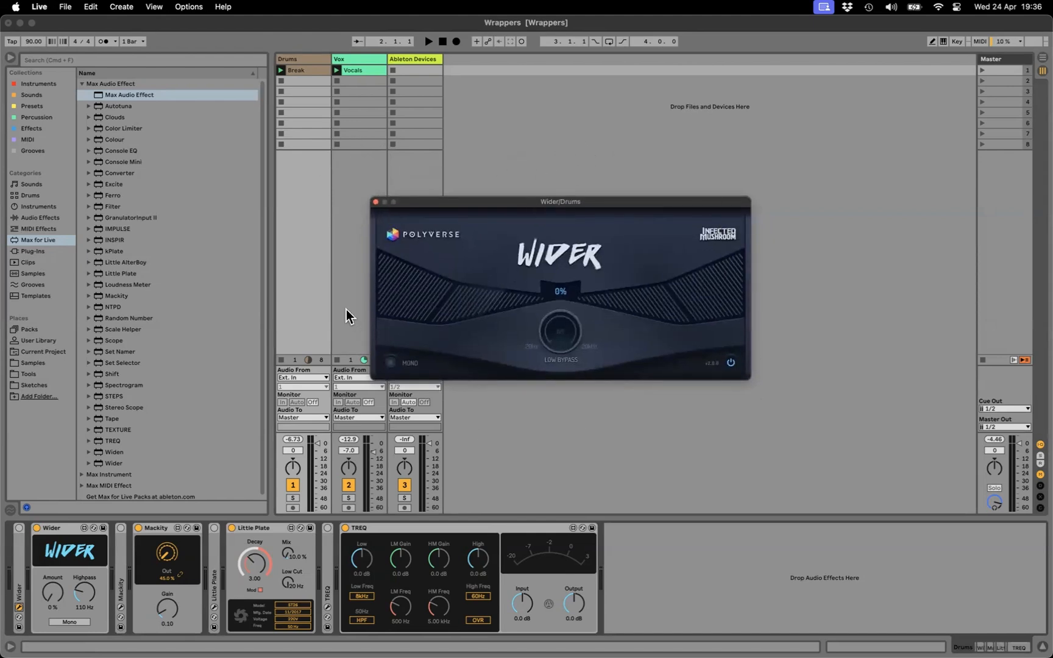
pyautogui.click(19, 607)
pyautogui.click(19, 607)
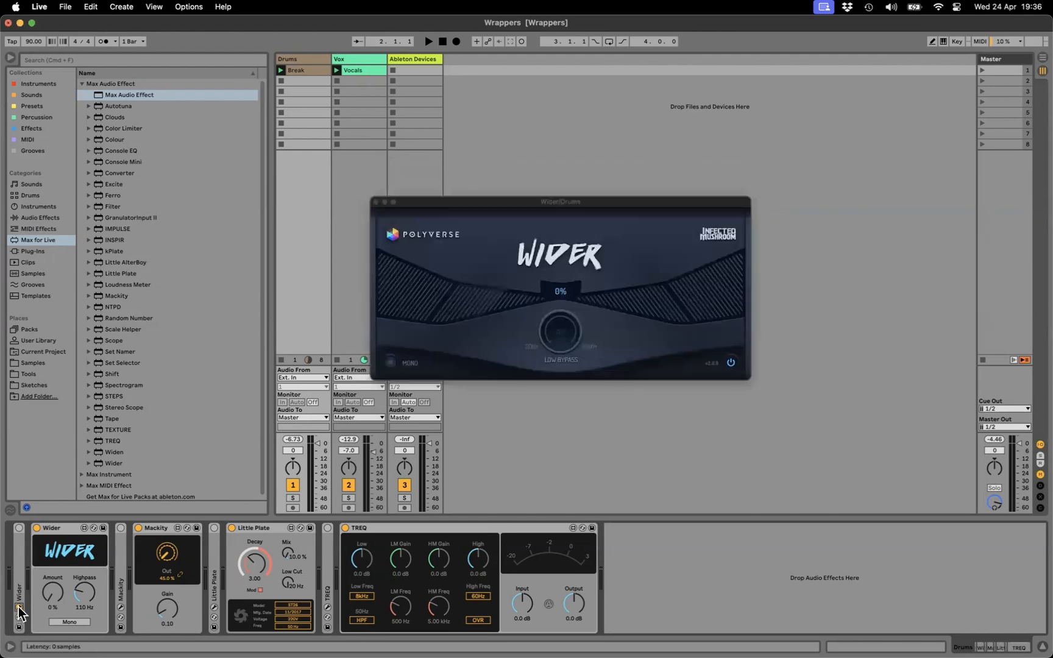
pyautogui.moveTo(468, 200); pyautogui.dragTo(470, 216)
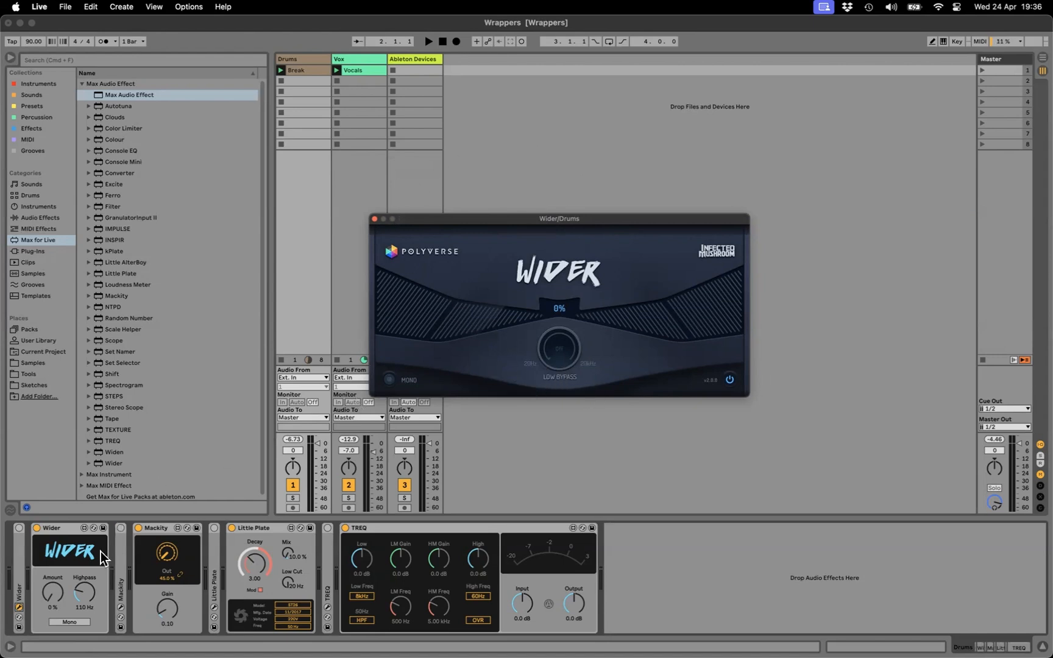
pyautogui.click(18, 608)
pyautogui.click(19, 608)
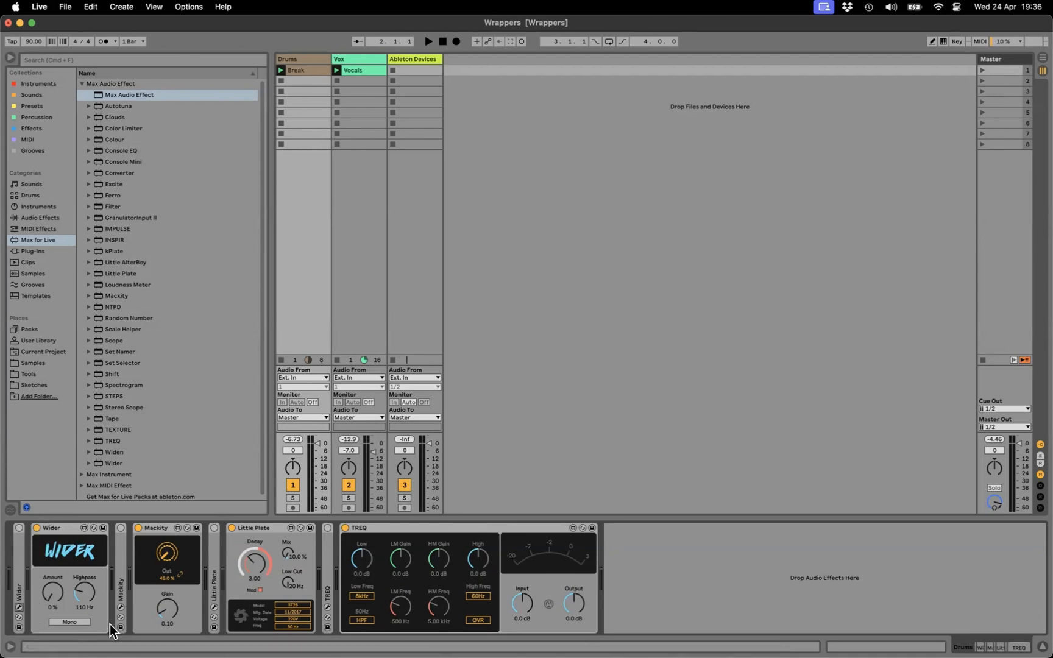
# Step: View the Wider interface through the logo on its Max for Live wrapper device and close it again
pyautogui.click(72, 552)
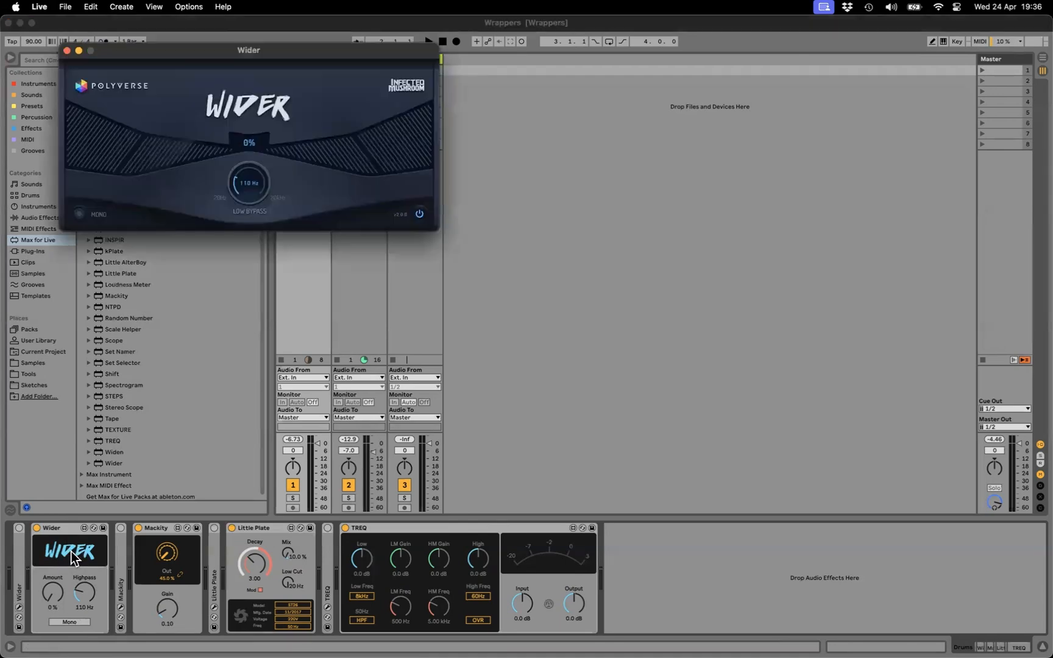
pyautogui.moveTo(231, 51); pyautogui.dragTo(450, 167)
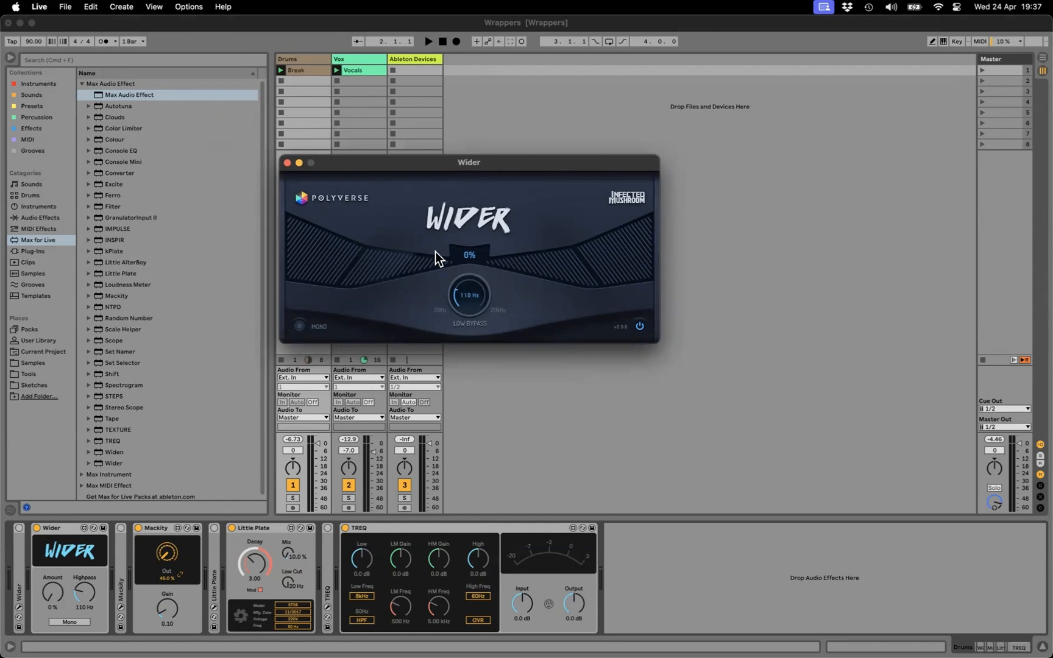
pyautogui.click(287, 162)
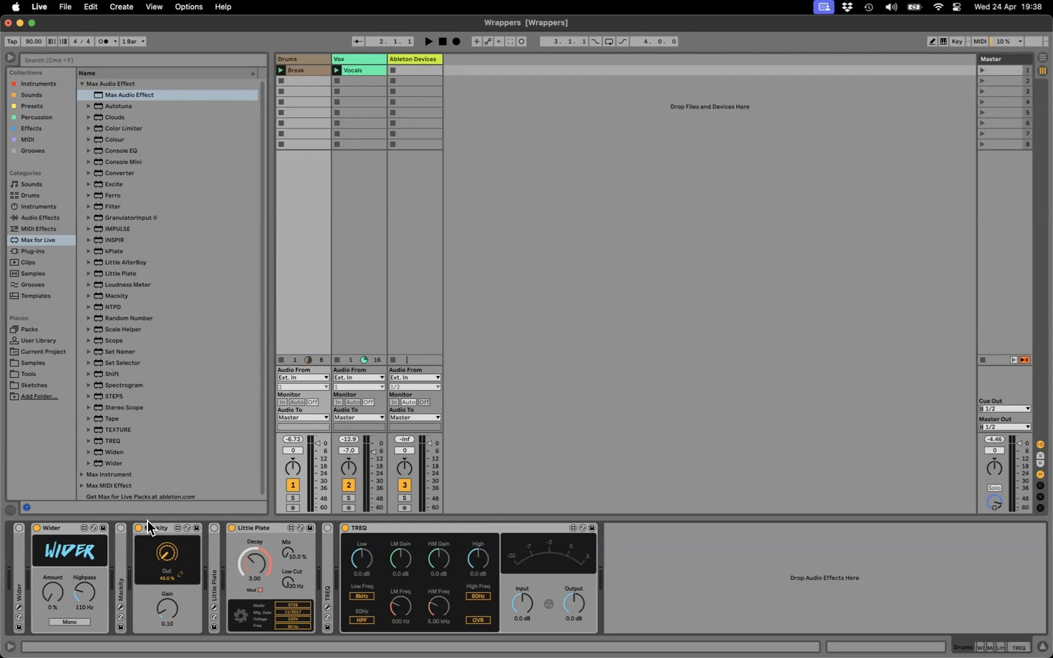
# Step: View the original Mackity plug-in's window with its In Trim and Out Pad controls, then close it
pyautogui.click(121, 607)
pyautogui.moveTo(173, 50); pyautogui.dragTo(457, 254)
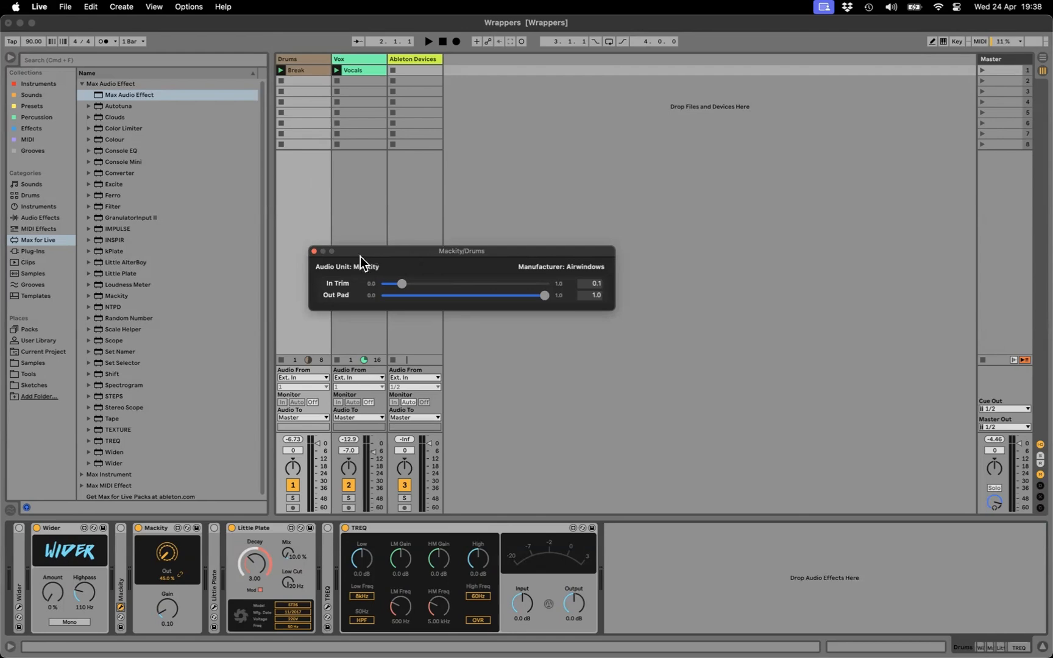
pyautogui.click(313, 252)
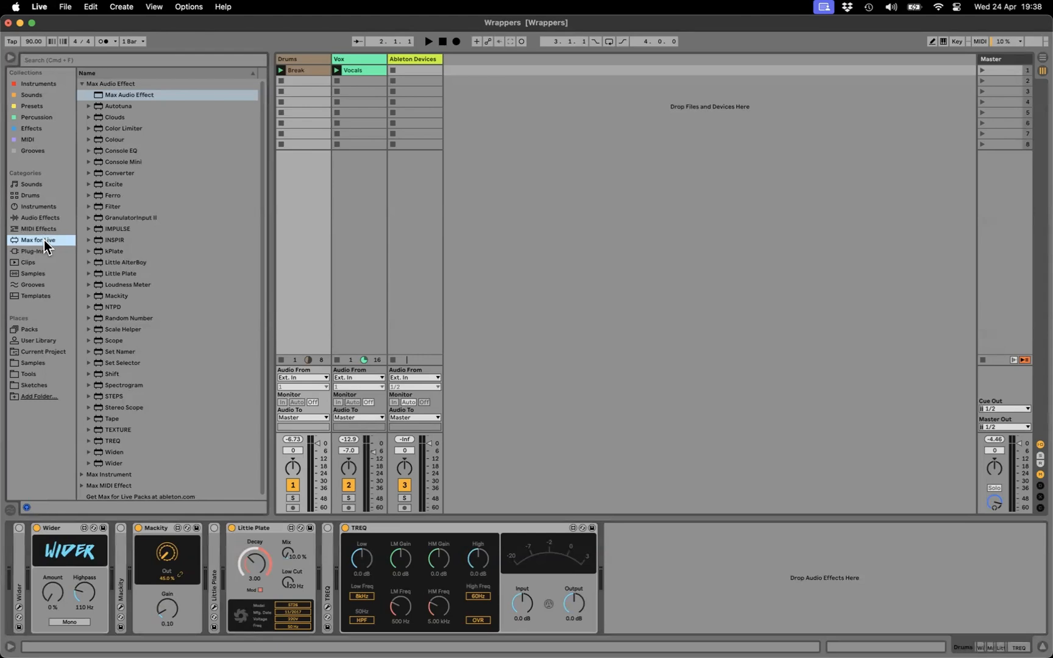
# Step: Add a blank Max Audio Effect to the end of the Drums track's device chain and open it in a maximized Max editor
pyautogui.click(82, 84)
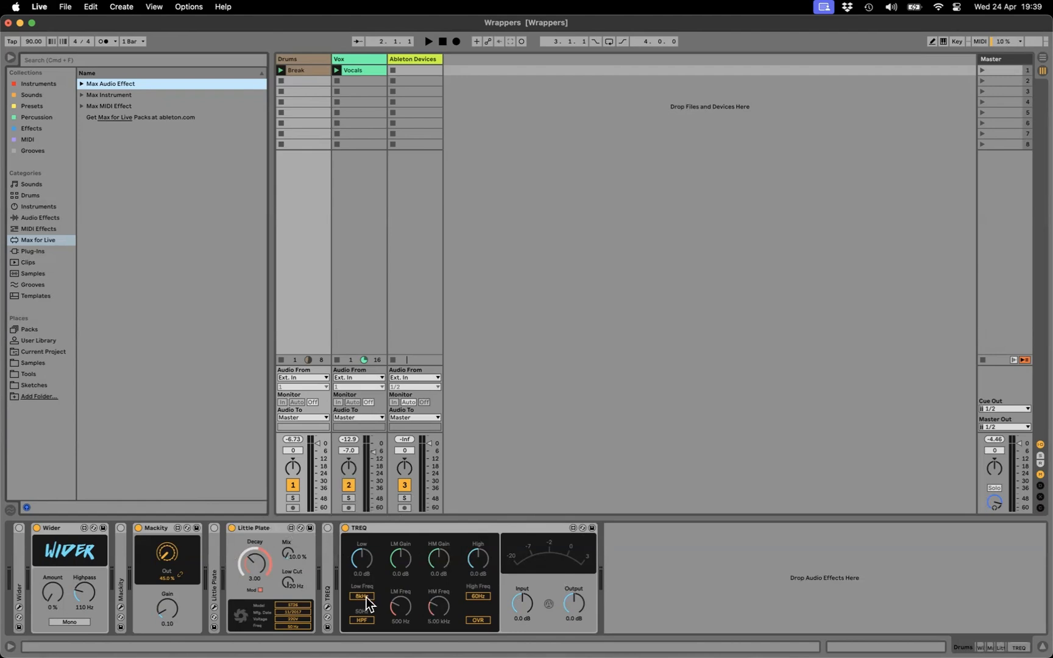
pyautogui.click(81, 85)
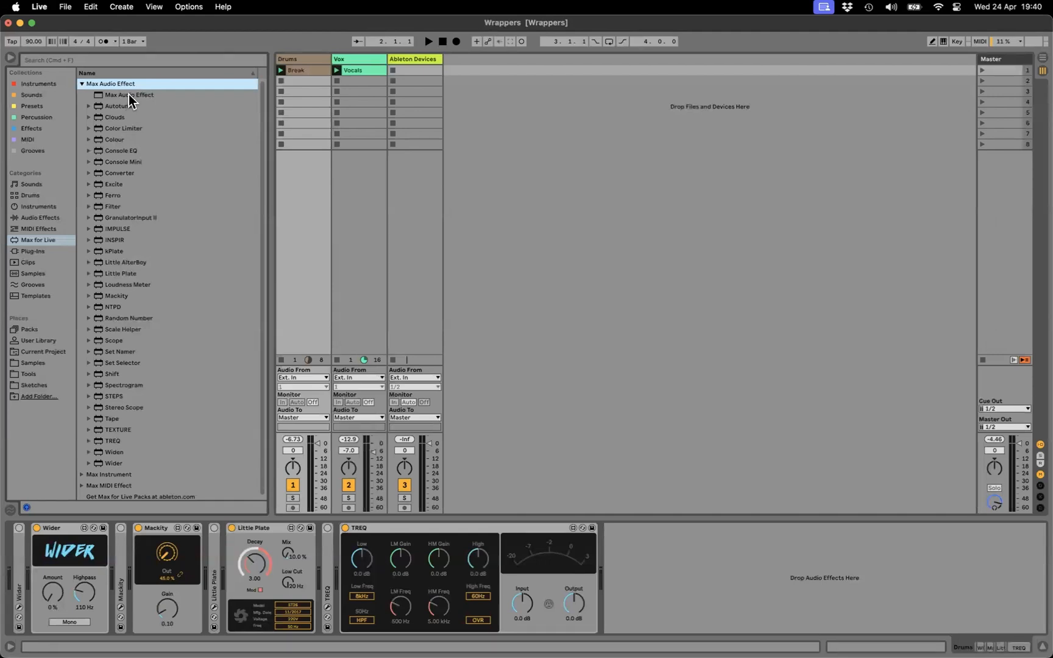
pyautogui.moveTo(126, 95); pyautogui.dragTo(306, 222)
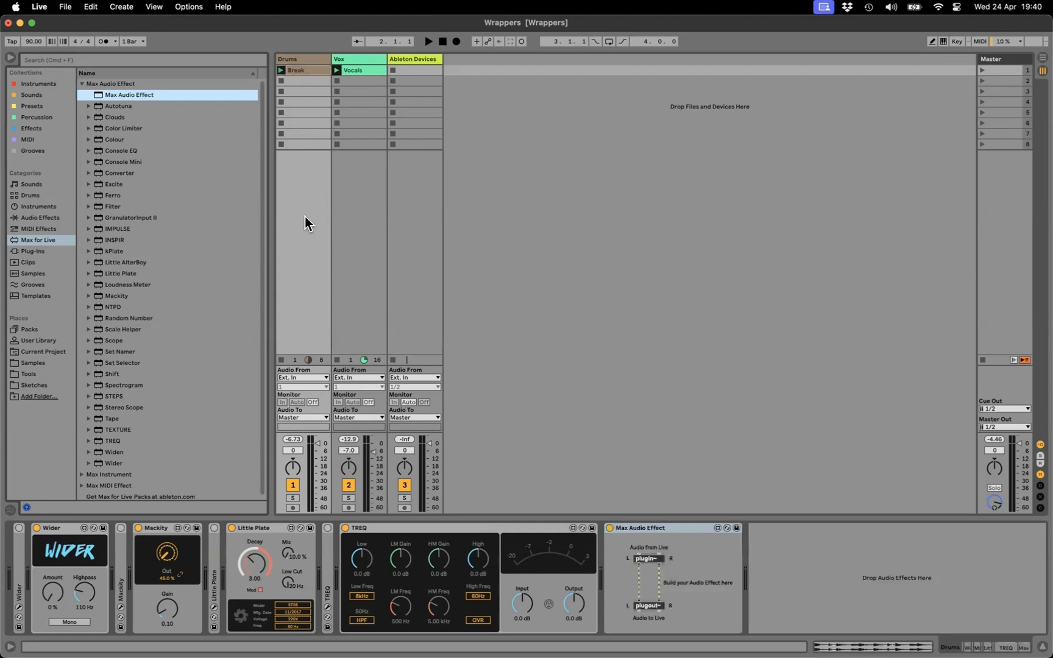
pyautogui.click(800, 567)
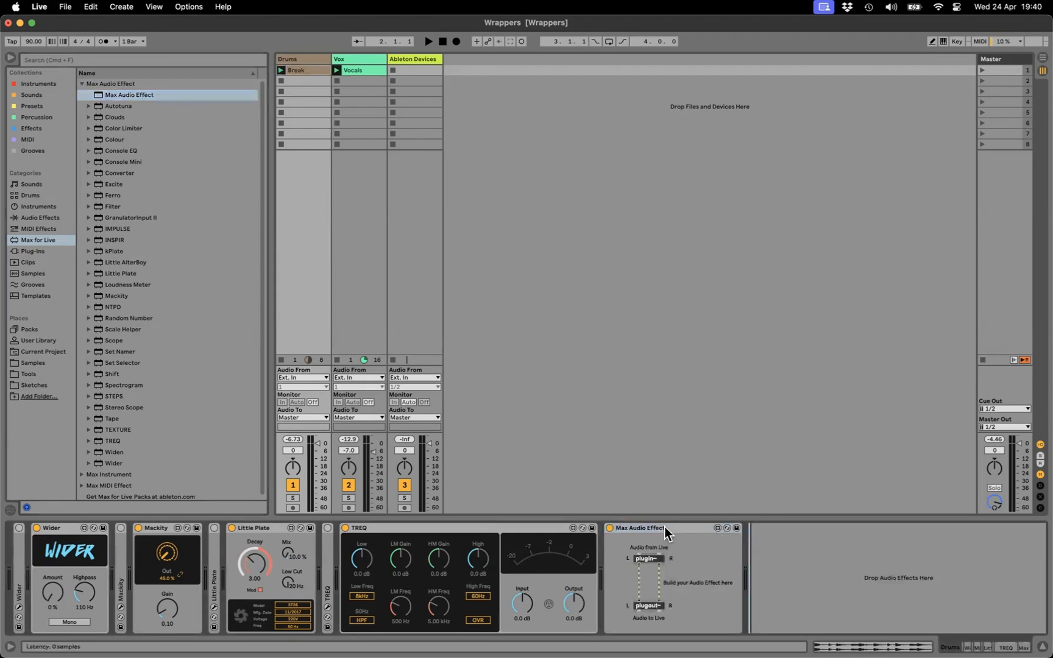
pyautogui.click(717, 528)
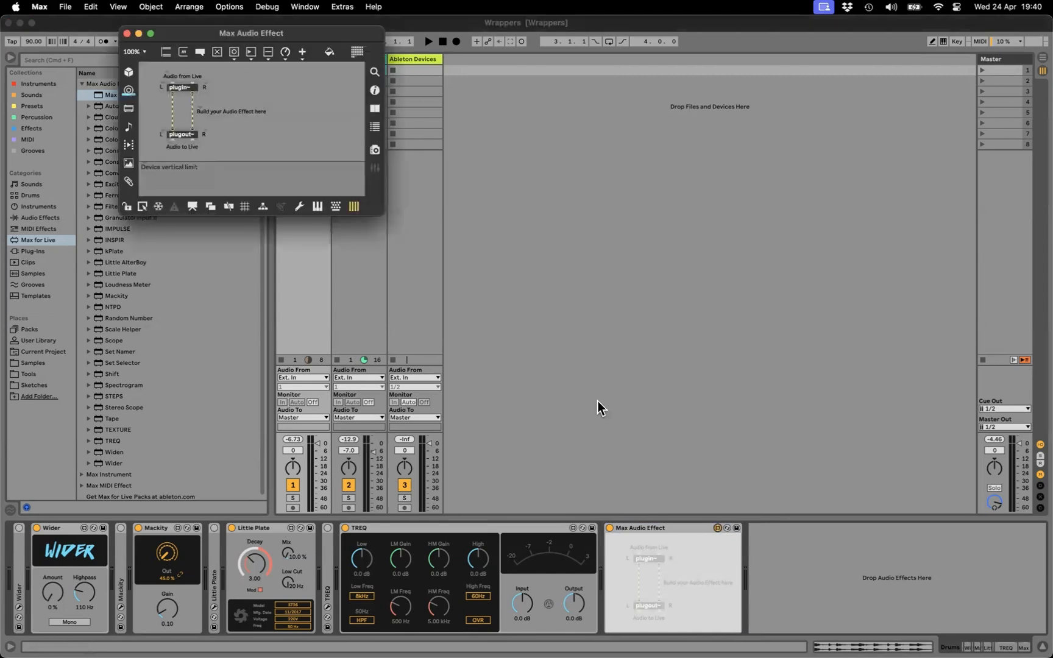
pyautogui.doubleClick(262, 33)
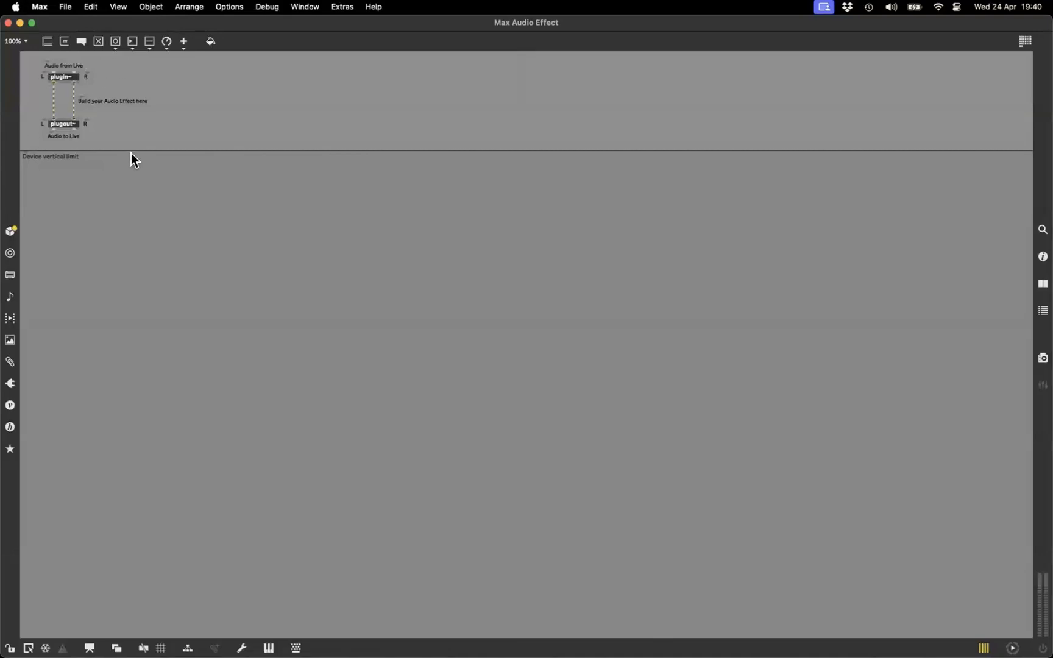
# Step: Delete the template's comment texts and move the plugin~ and plugout~ objects below the device's vertical limit line
pyautogui.click(70, 78)
pyautogui.click(67, 128)
pyautogui.moveTo(54, 99)
pyautogui.moveTo(111, 148); pyautogui.dragTo(81, 177)
pyautogui.press('BackSpace')
pyautogui.moveTo(31, 68); pyautogui.dragTo(41, 131)
pyautogui.press('BackSpace')
pyautogui.moveTo(105, 68); pyautogui.dragTo(103, 257)
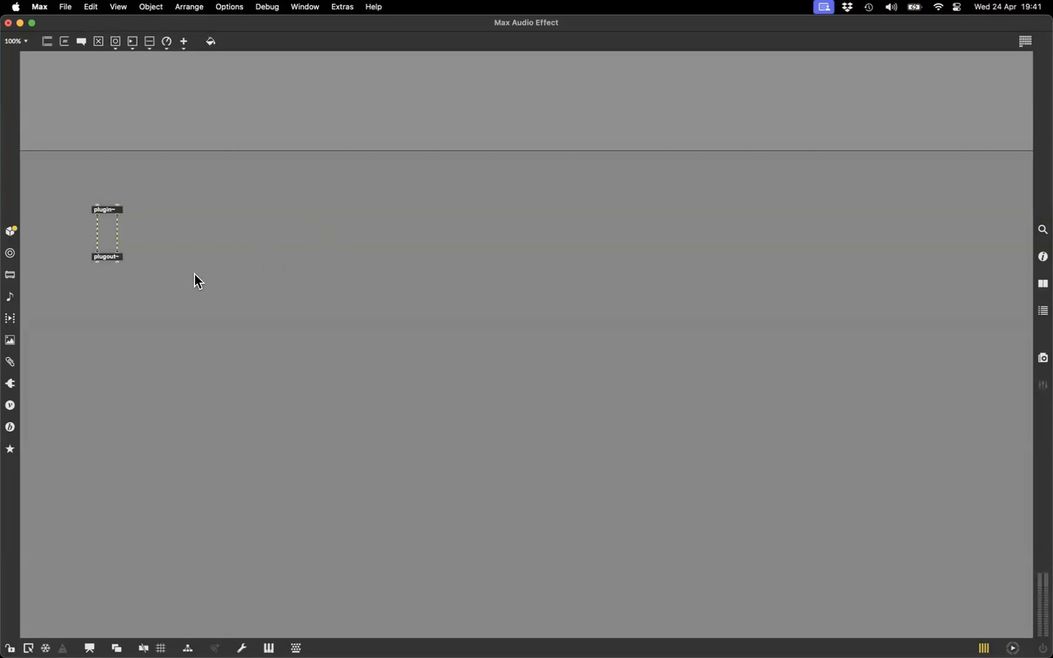
# Step: Add the VST 3 version of Wider from the plug-in browser to the patch and enlarge its box to show all parameters
pyautogui.click(12, 383)
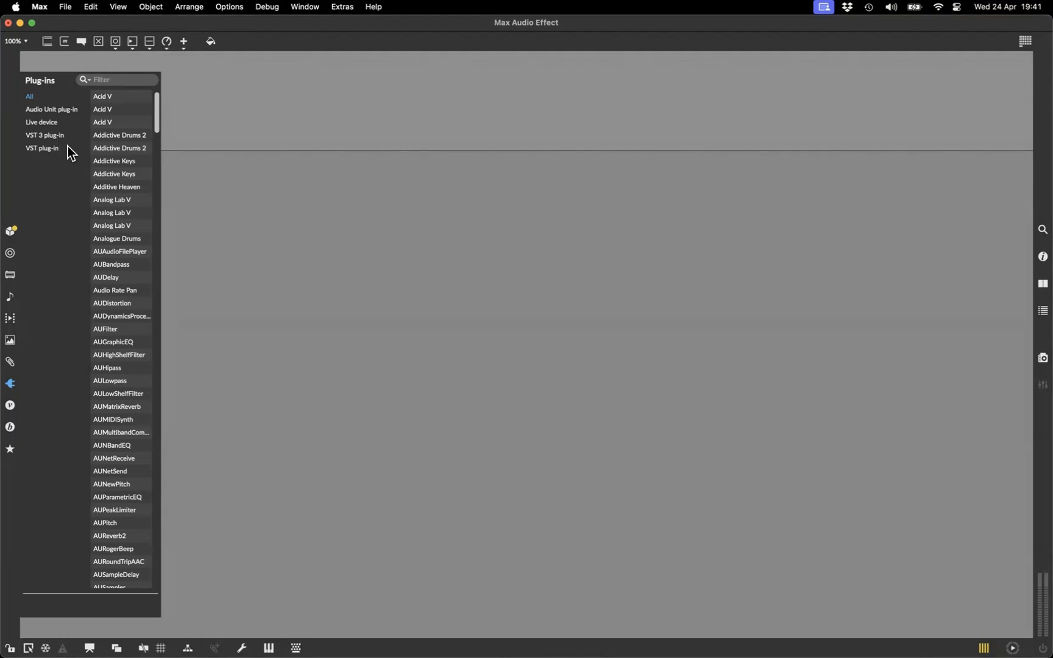
pyautogui.click(59, 109)
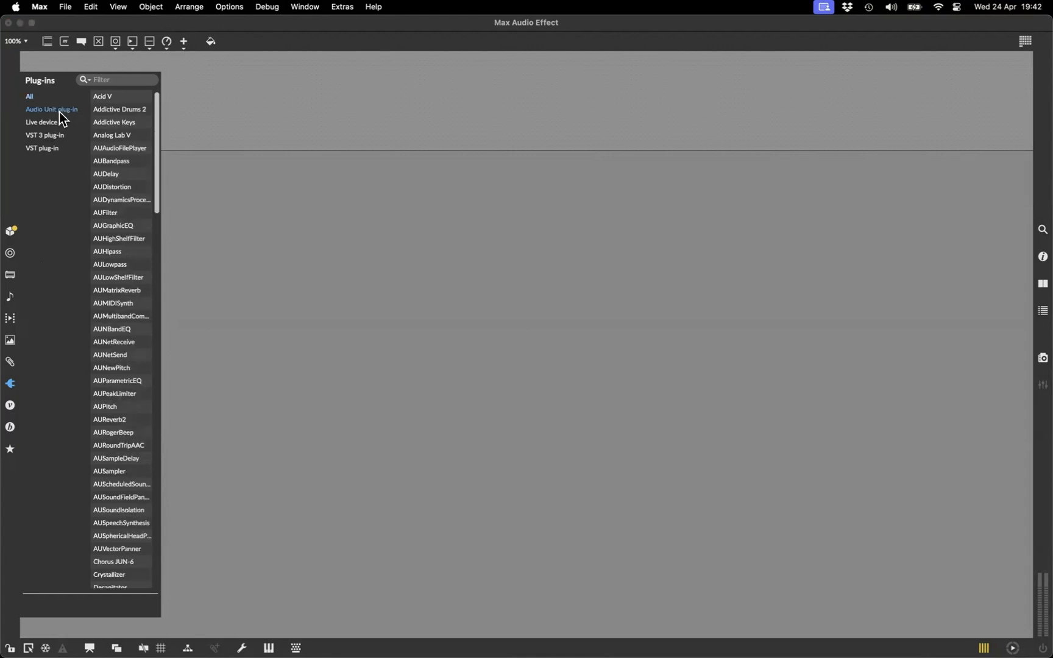
pyautogui.click(56, 136)
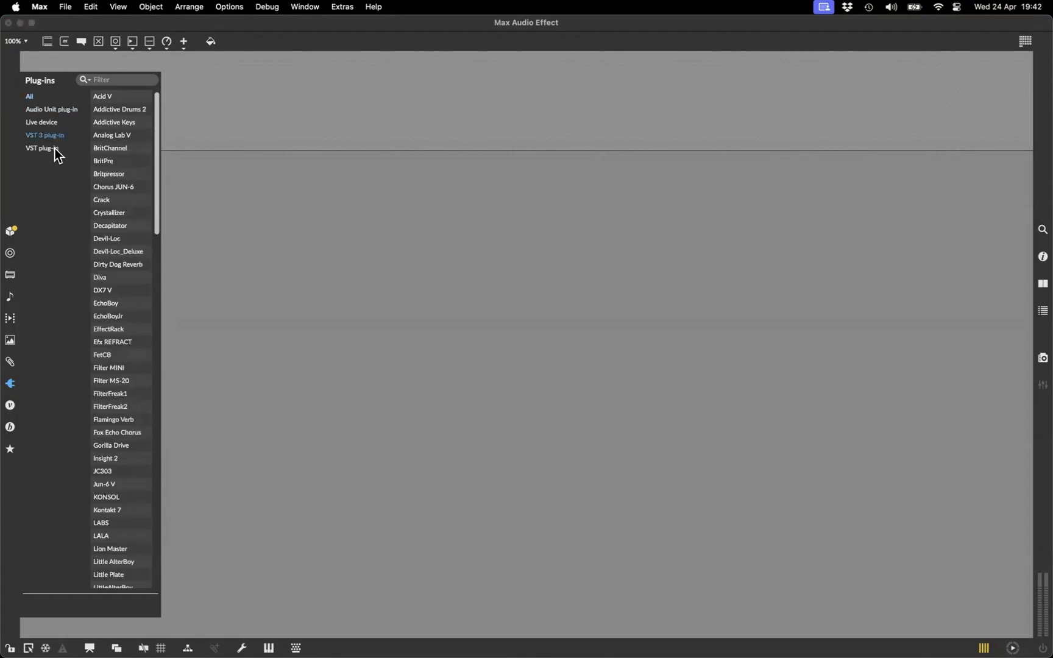
pyautogui.click(55, 149)
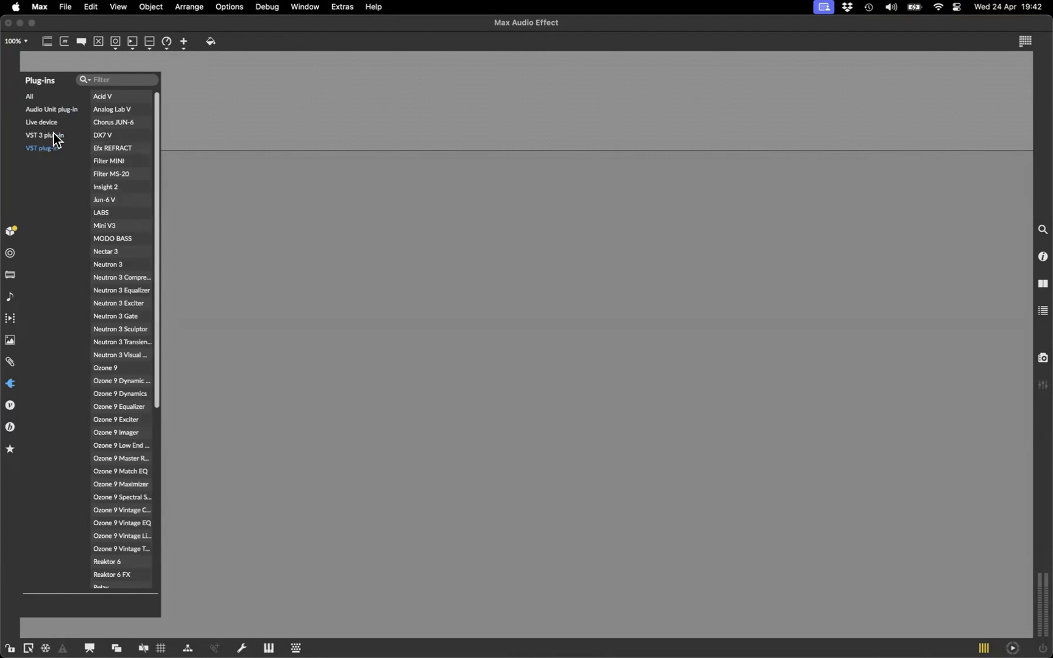
pyautogui.click(53, 135)
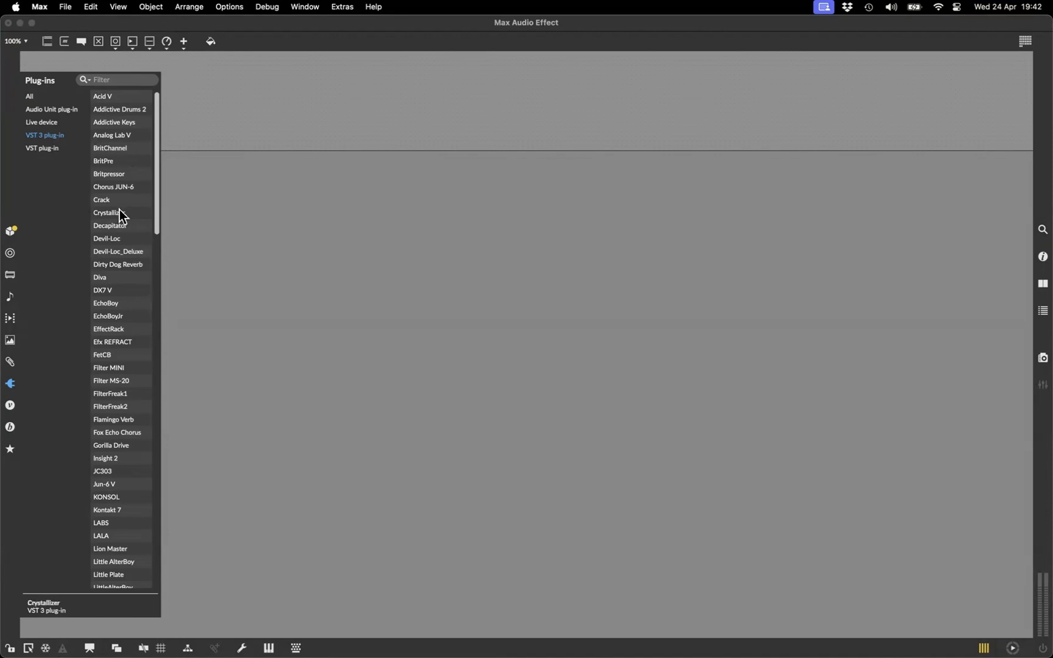
pyautogui.scroll(-10, 119, 213)
pyautogui.scroll(-10, 122, 208)
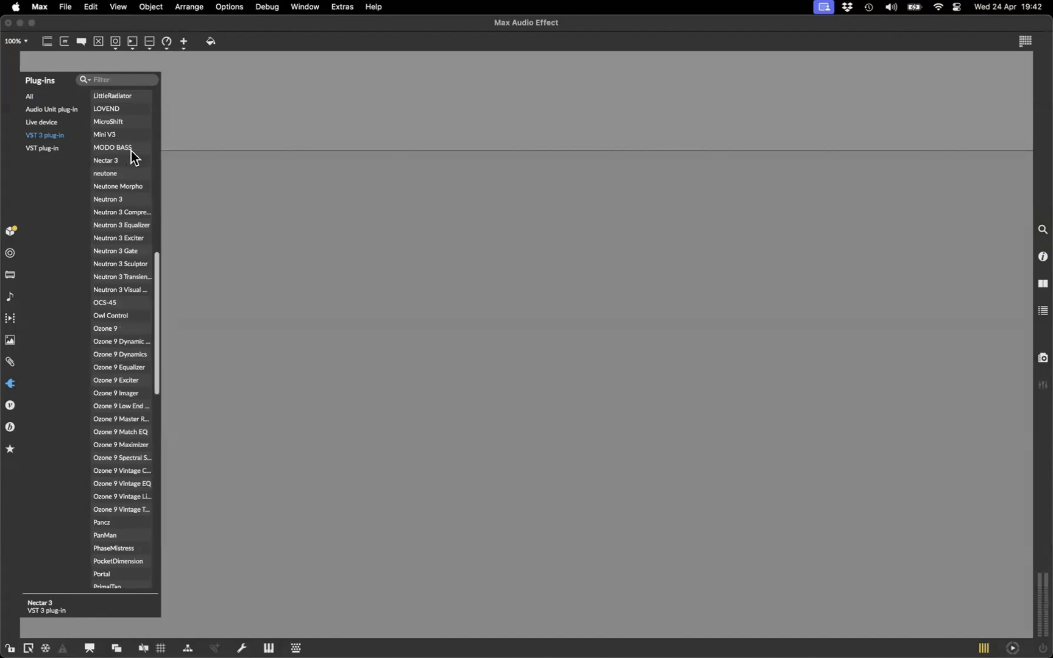
pyautogui.scroll(-10, 138, 193)
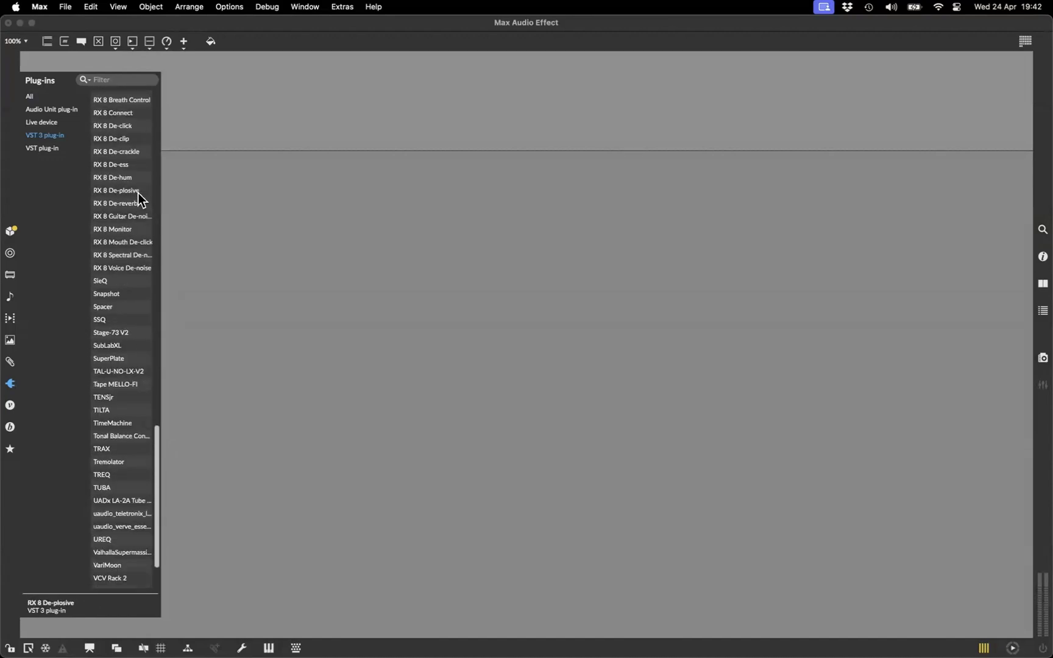
pyautogui.moveTo(110, 557); pyautogui.dragTo(329, 241)
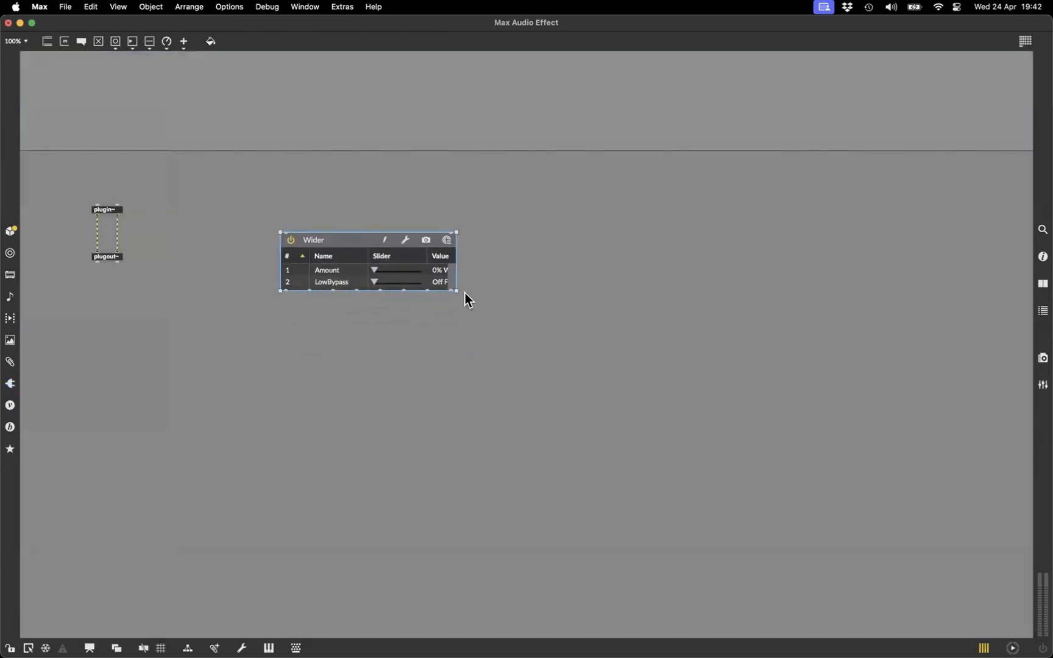
pyautogui.moveTo(456, 291); pyautogui.dragTo(513, 337)
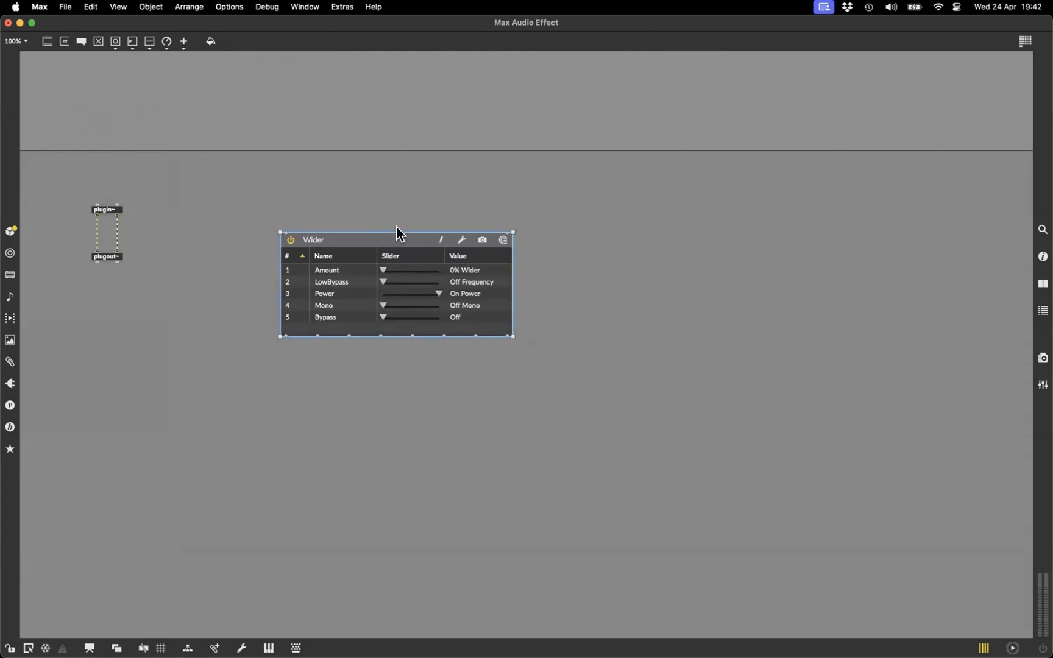
pyautogui.moveTo(369, 242); pyautogui.dragTo(379, 249)
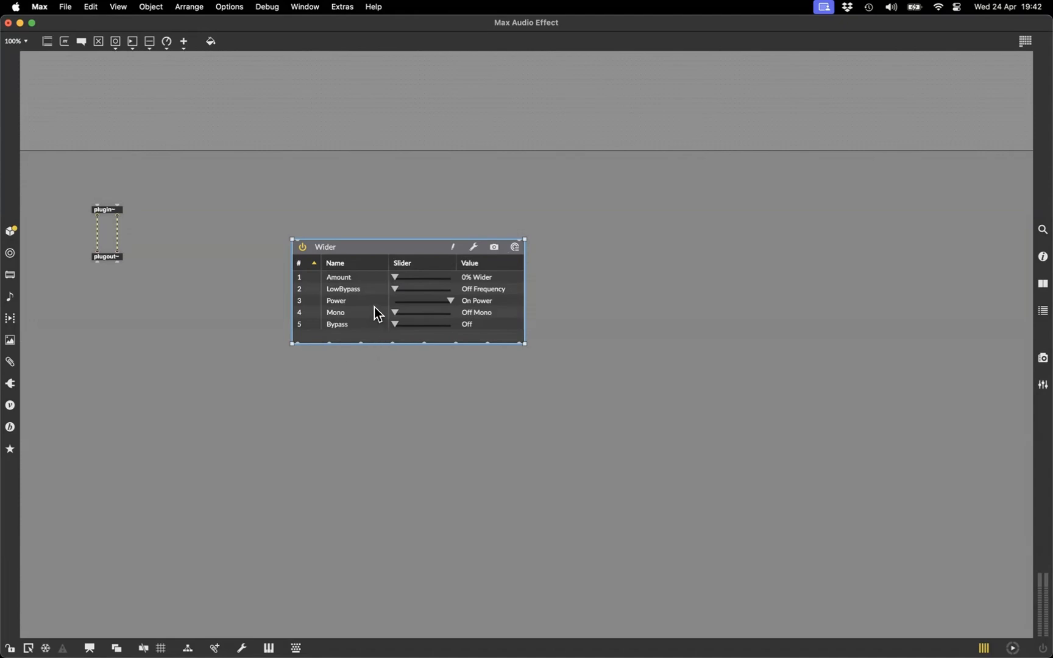
# Step: Hide the Bypass and Power parameters in the Wider object's parameter list and shrink its box to fit the remaining ones
pyautogui.click(10, 646)
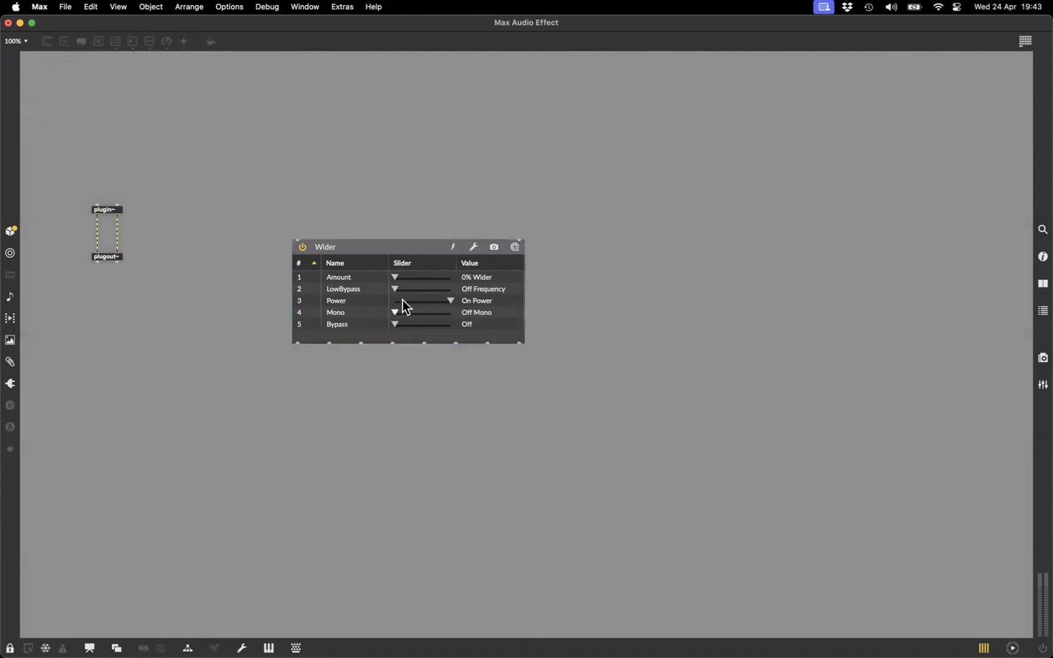
pyautogui.click(454, 250)
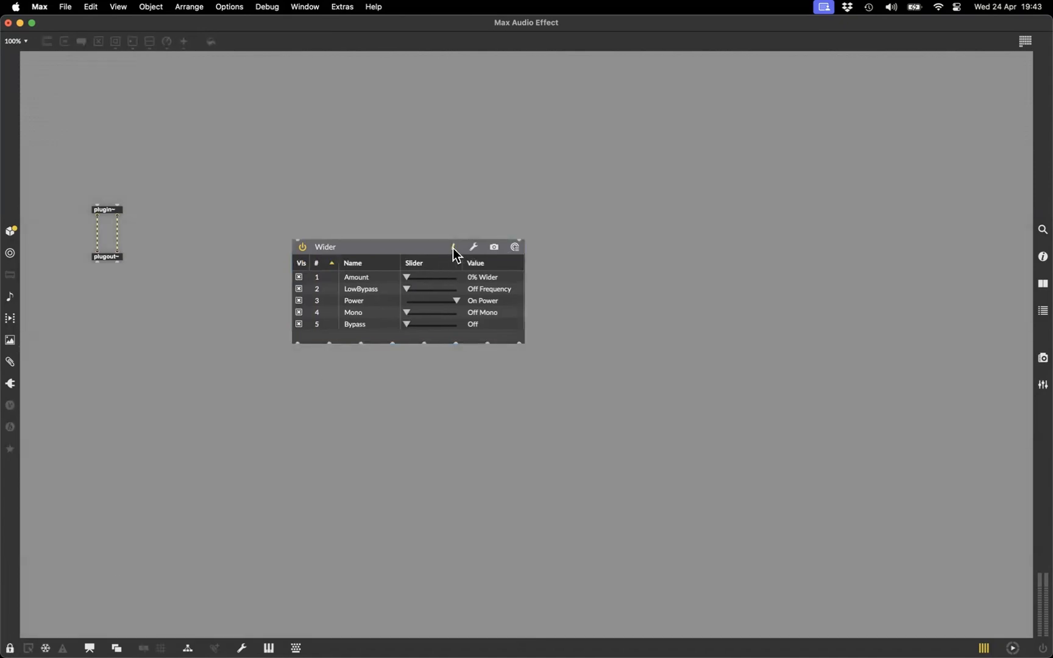
pyautogui.click(299, 325)
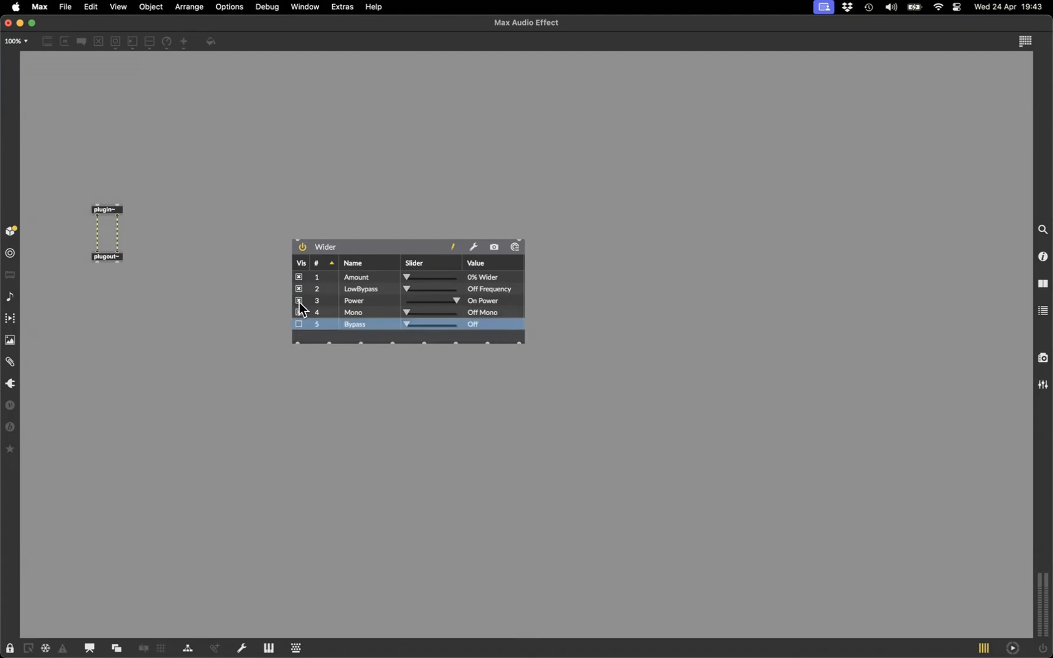
pyautogui.click(299, 301)
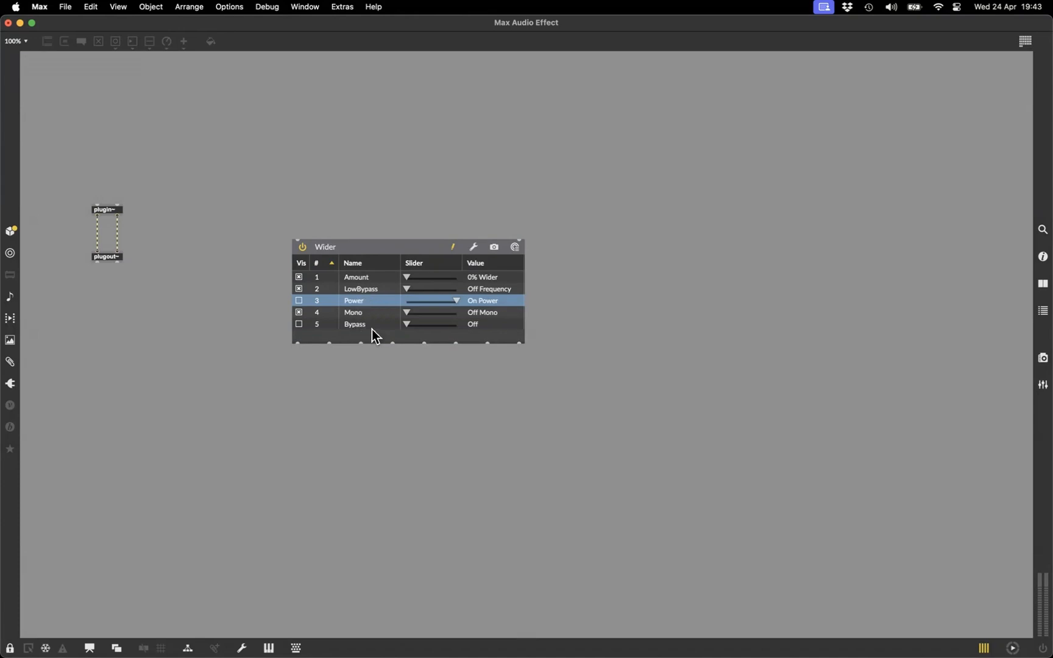
pyautogui.click(453, 247)
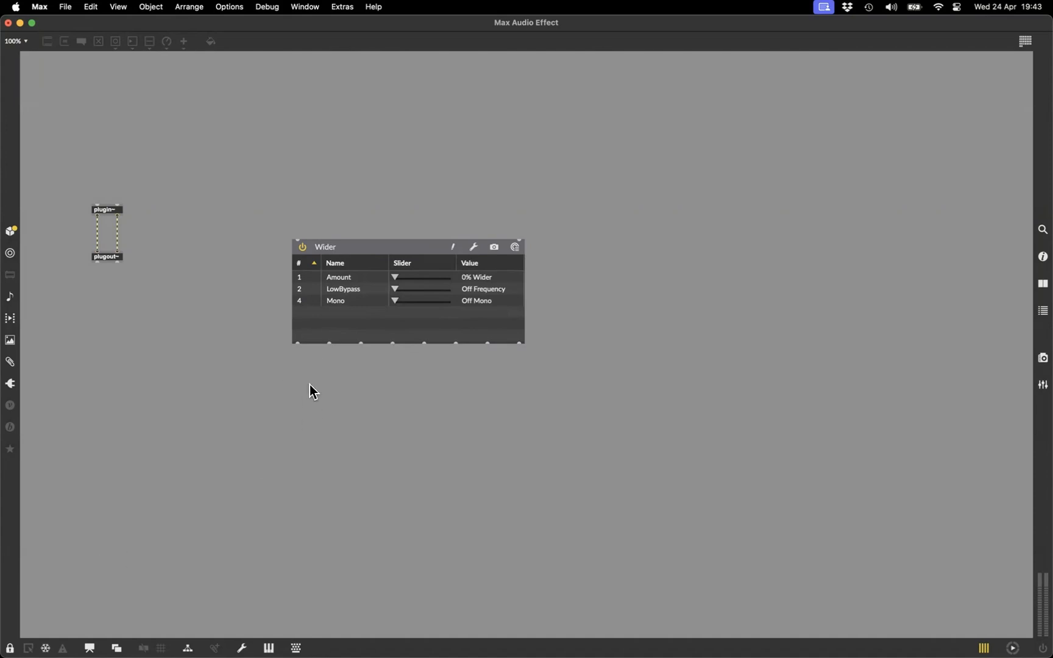
pyautogui.click(477, 328)
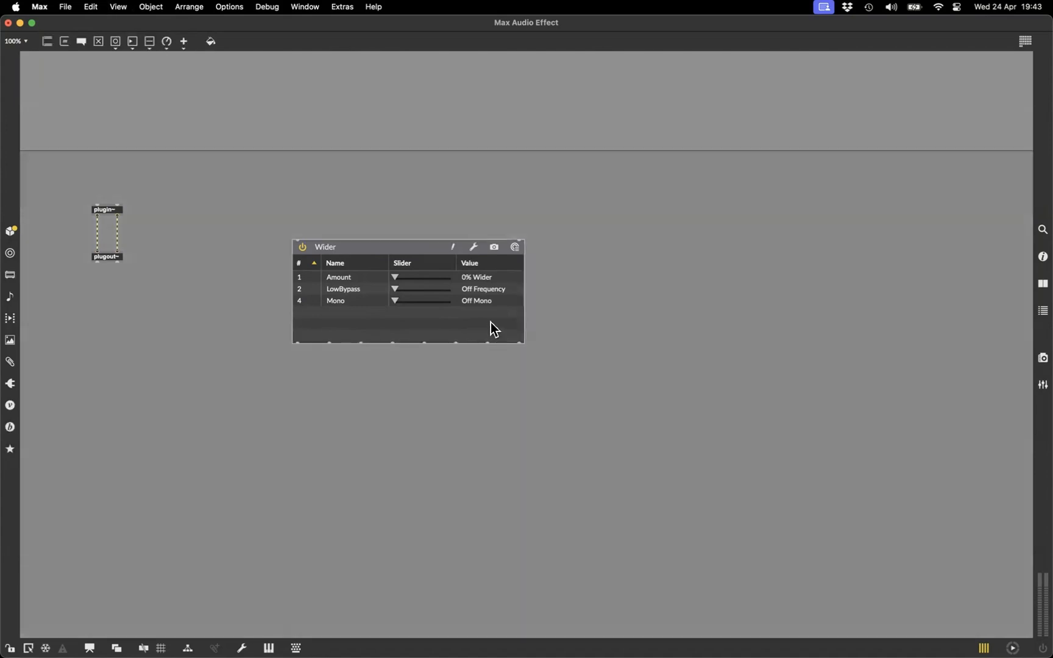
pyautogui.moveTo(525, 345); pyautogui.dragTo(517, 318)
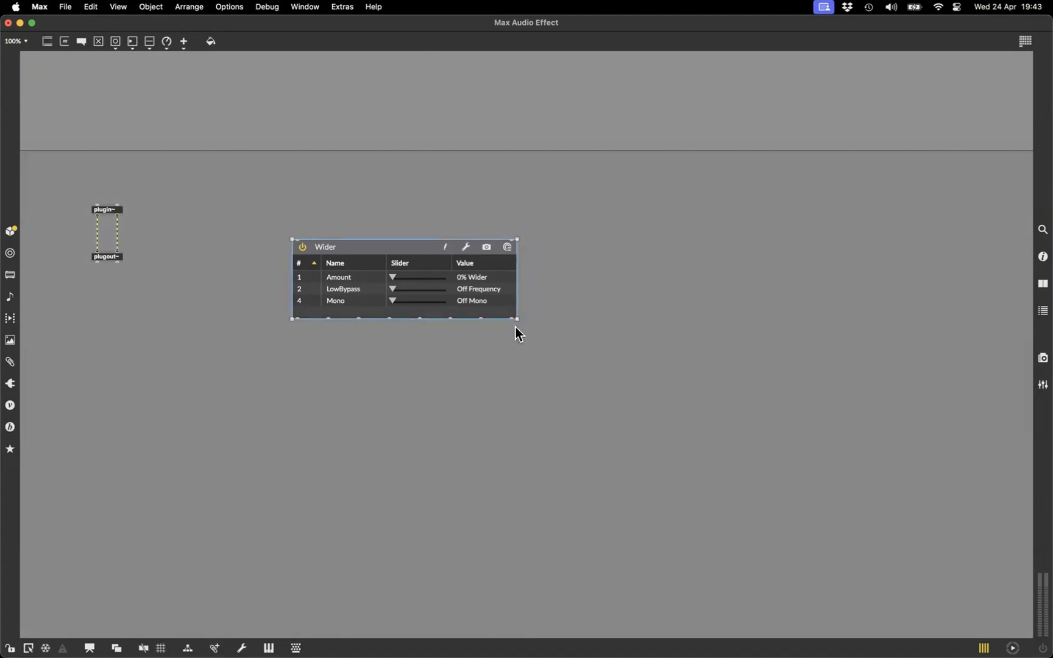
# Step: Open the Wider plug-in's own interface window from its object in the patch
pyautogui.click(466, 246)
pyautogui.moveTo(301, 50); pyautogui.dragTo(310, 100)
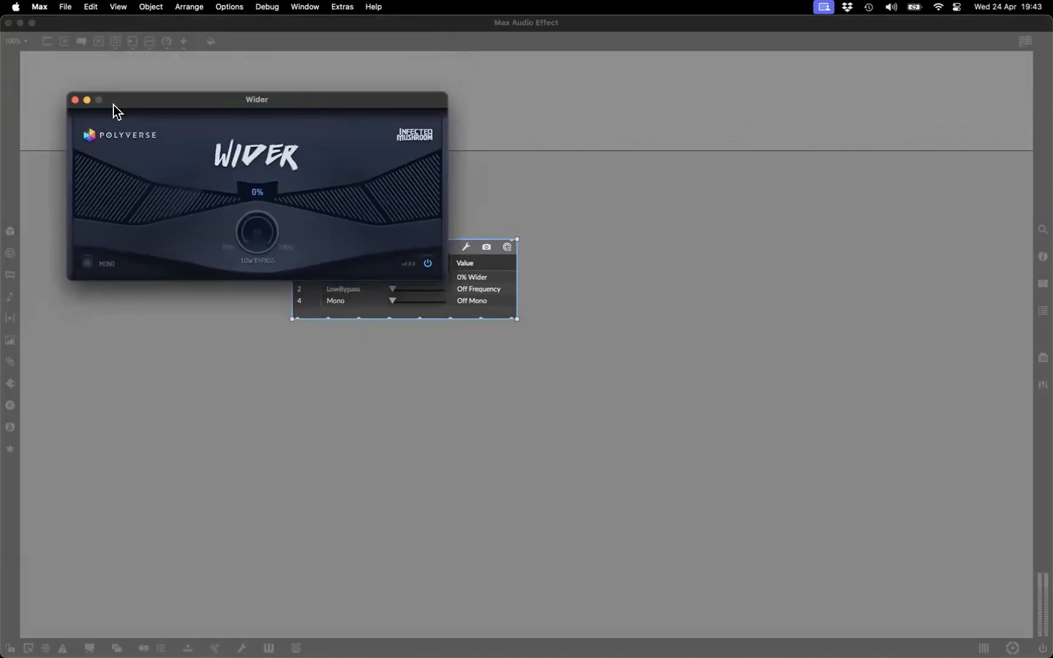
# Step: Close the Wider plug-in window and look through the vst~ object's inspector attributes and reference list
pyautogui.click(75, 100)
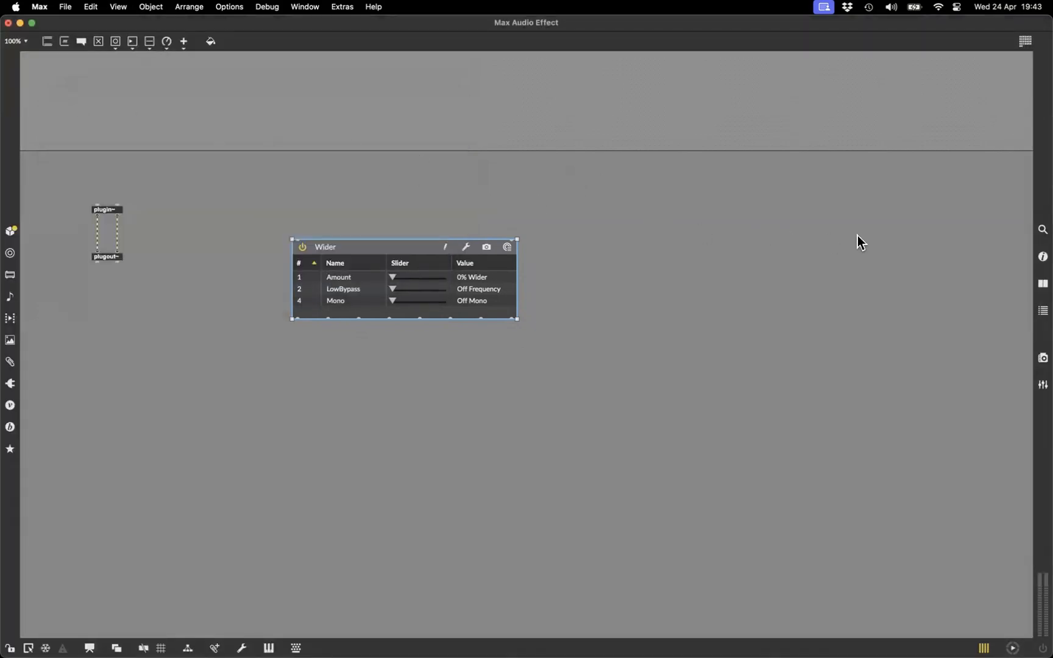
pyautogui.click(1042, 259)
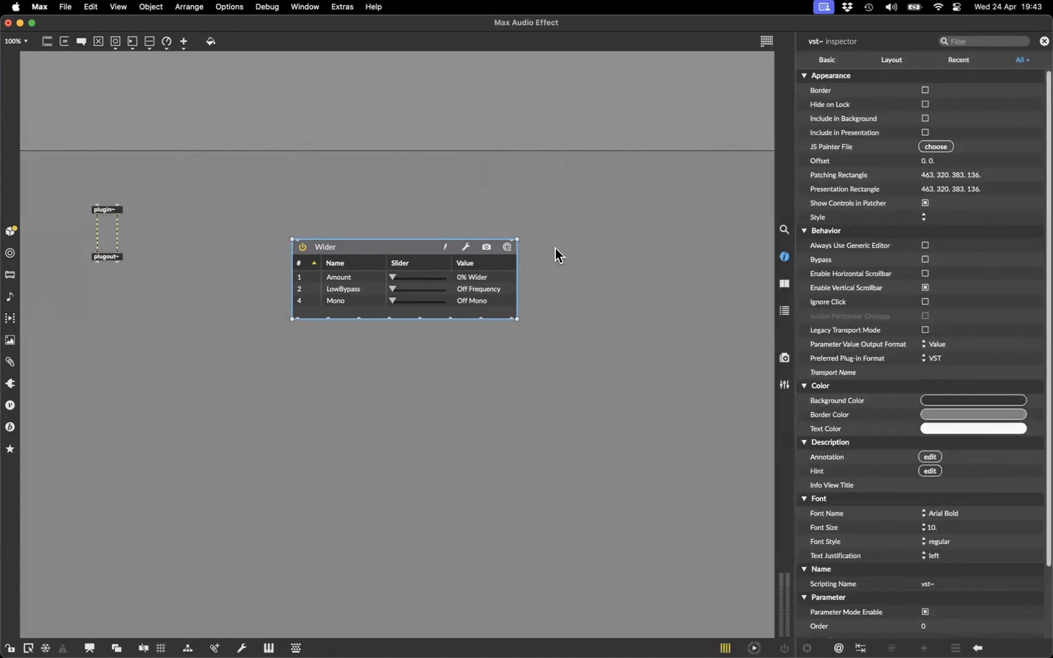
pyautogui.moveTo(254, 199); pyautogui.dragTo(566, 360)
pyautogui.click(785, 284)
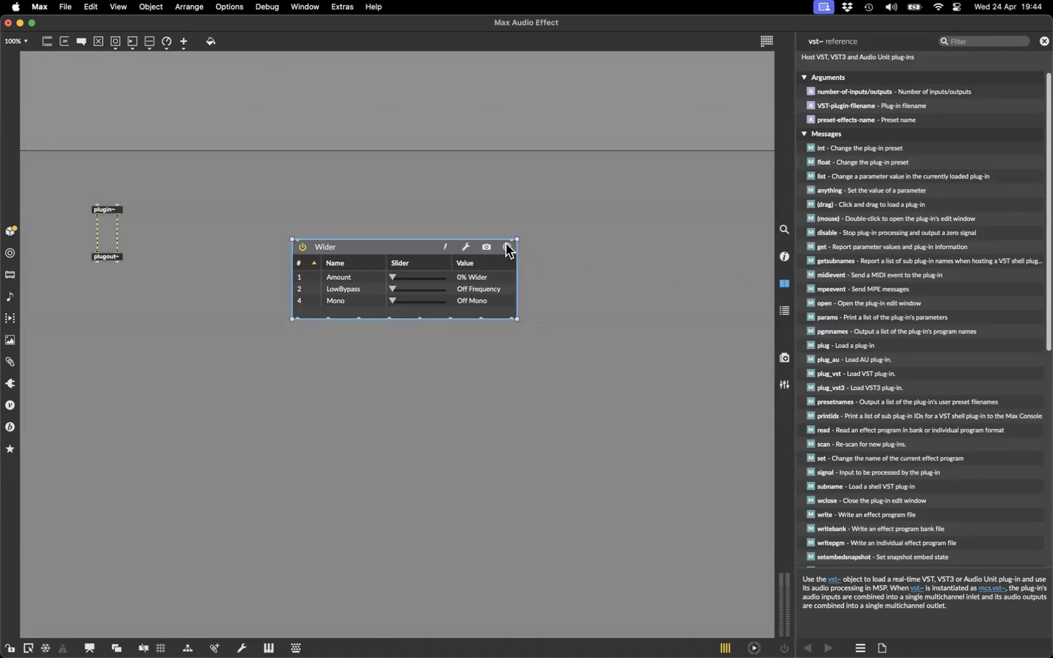
pyautogui.scroll(-6, 829, 233)
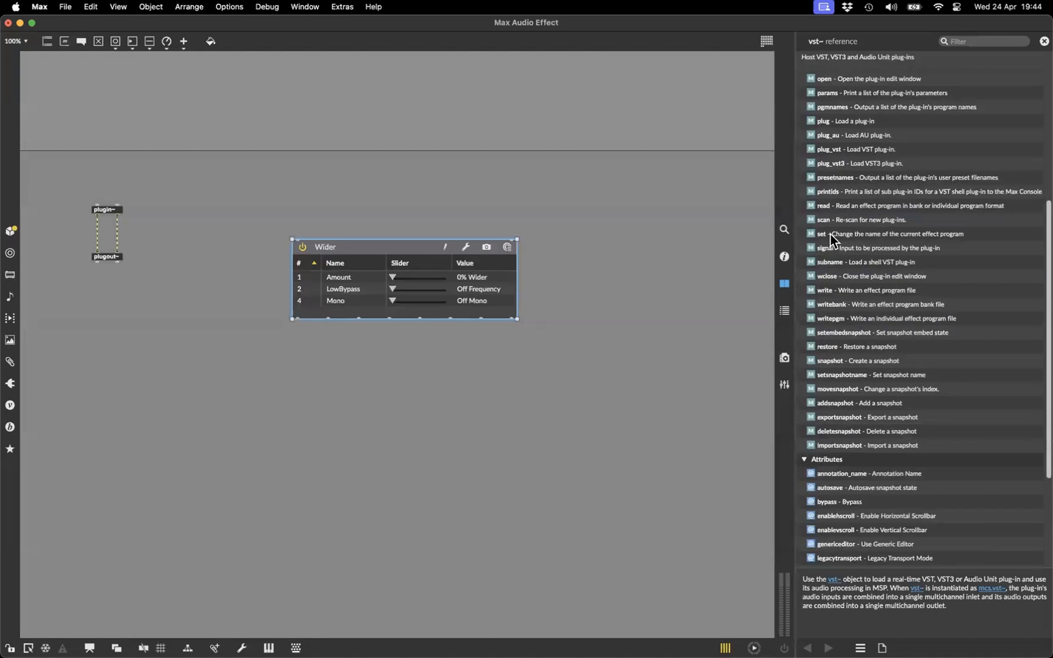
# Step: Open the vst~ help patch, review its inline view, instruments, parameters and state saving pages, and close it
pyautogui.rightClick(376, 248)
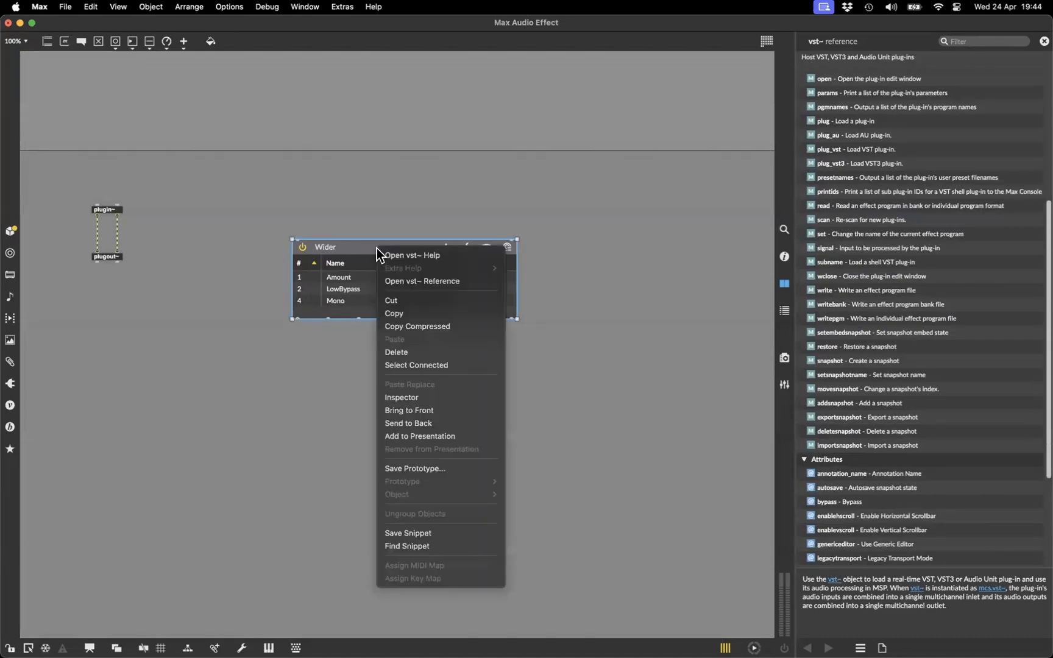
pyautogui.click(442, 256)
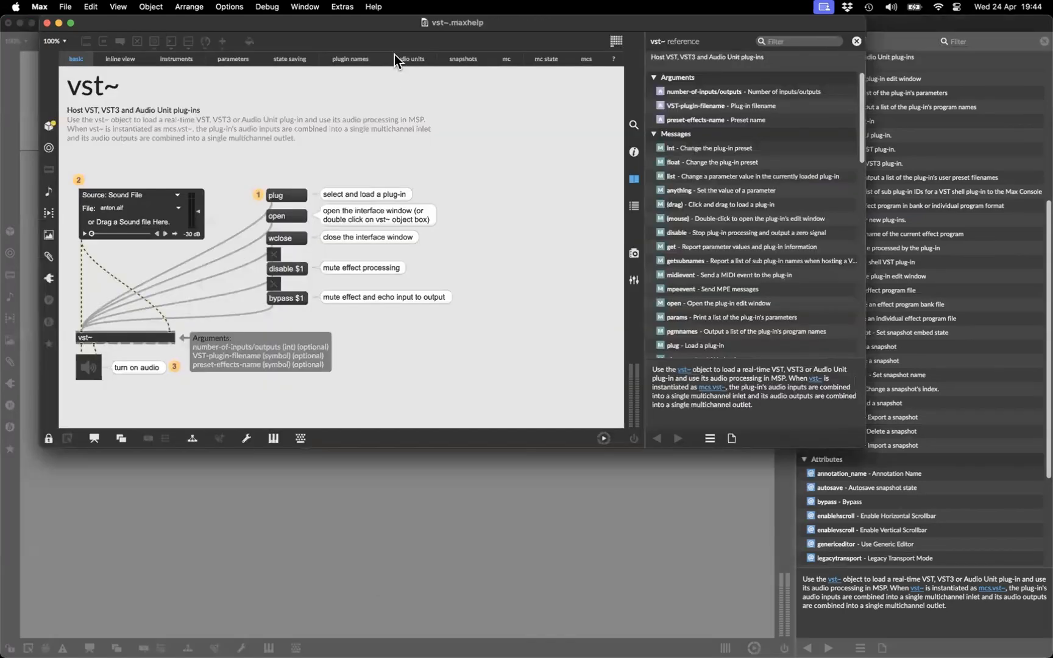
pyautogui.moveTo(394, 54); pyautogui.dragTo(423, 148)
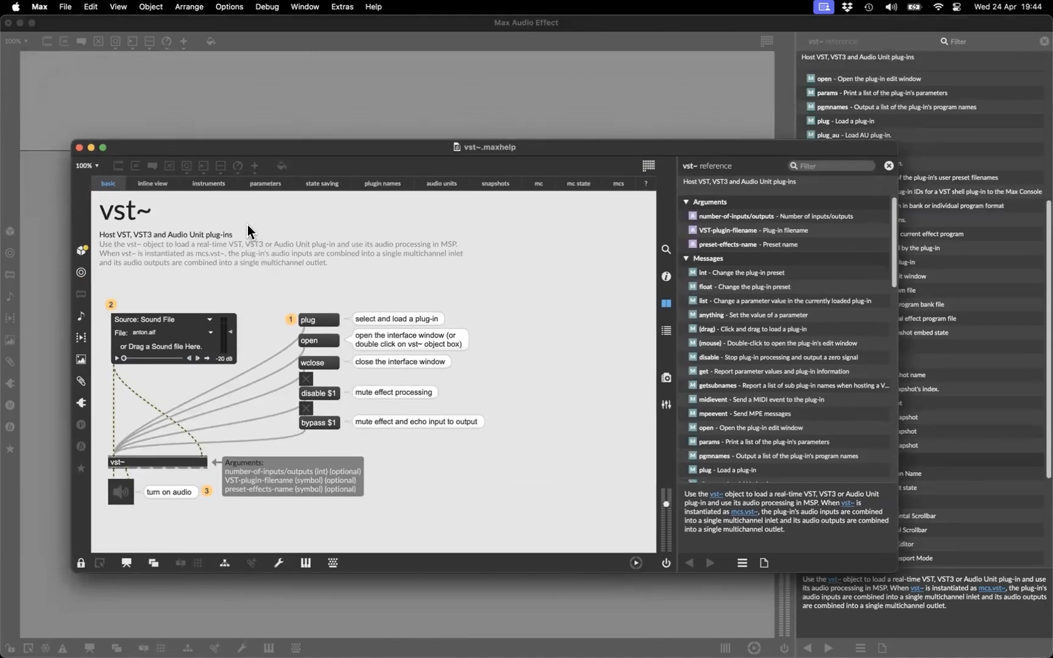
pyautogui.click(155, 184)
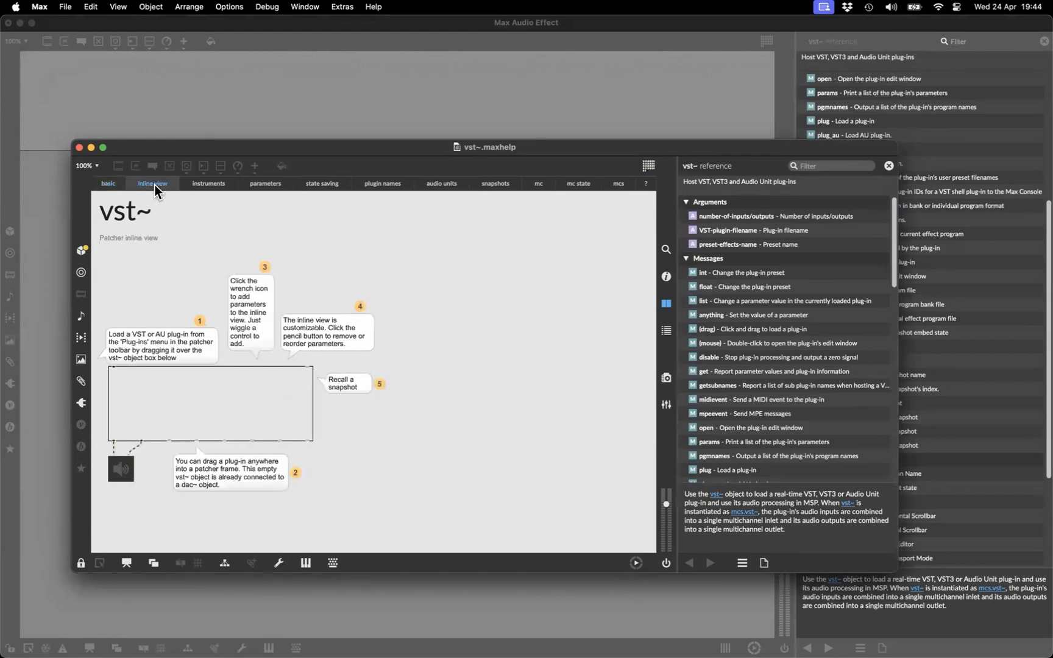
pyautogui.click(212, 184)
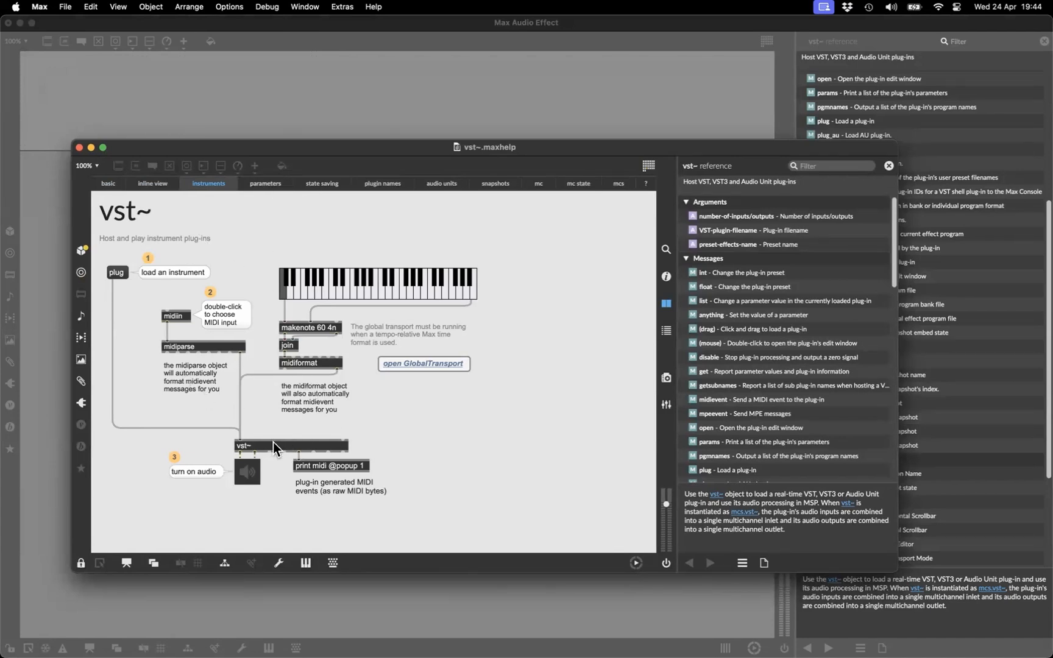
pyautogui.click(265, 184)
pyautogui.click(330, 186)
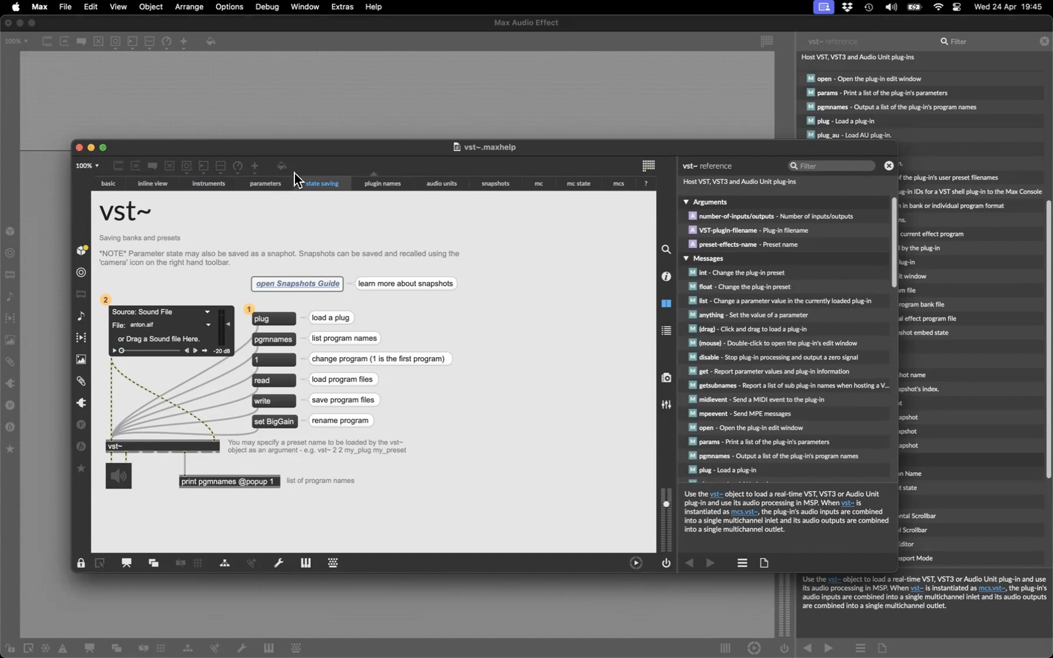
pyautogui.click(79, 148)
# Step: Reroute both plugin~ outputs from plugout~ to the Wider object's two audio inputs and place plugin~ above Wider
pyautogui.moveTo(366, 246); pyautogui.dragTo(318, 268)
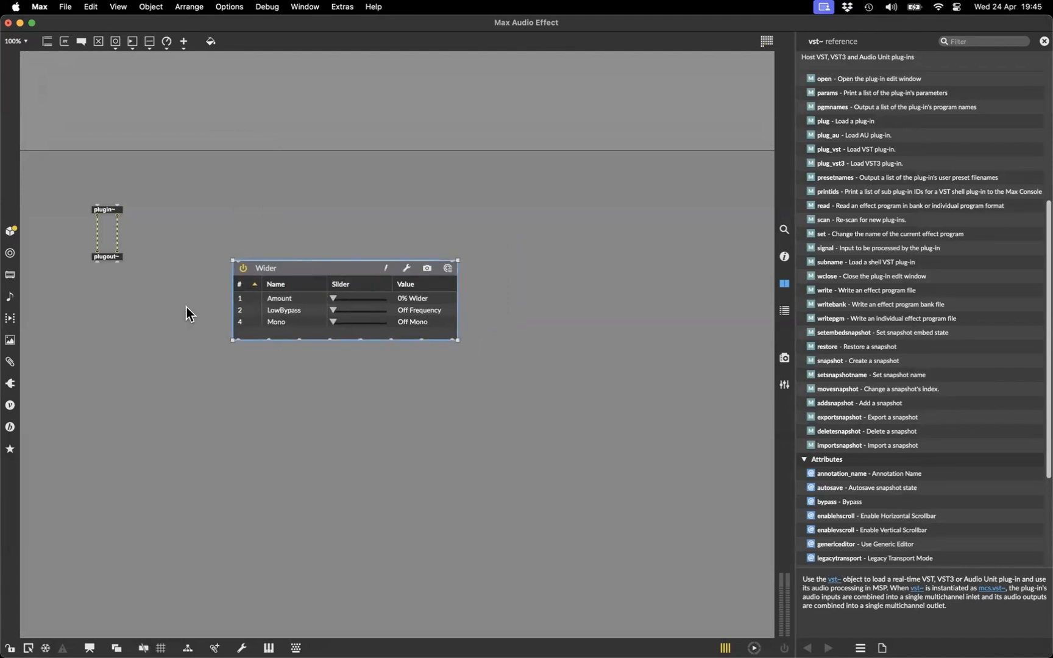
pyautogui.moveTo(303, 268); pyautogui.dragTo(273, 272)
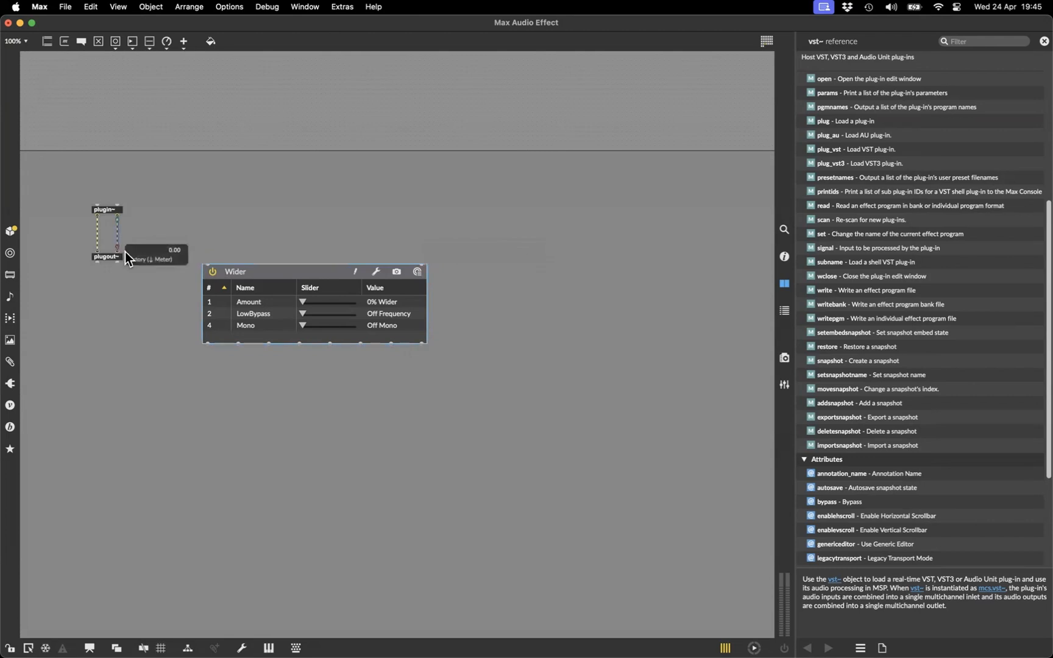
pyautogui.moveTo(120, 252); pyautogui.dragTo(419, 262)
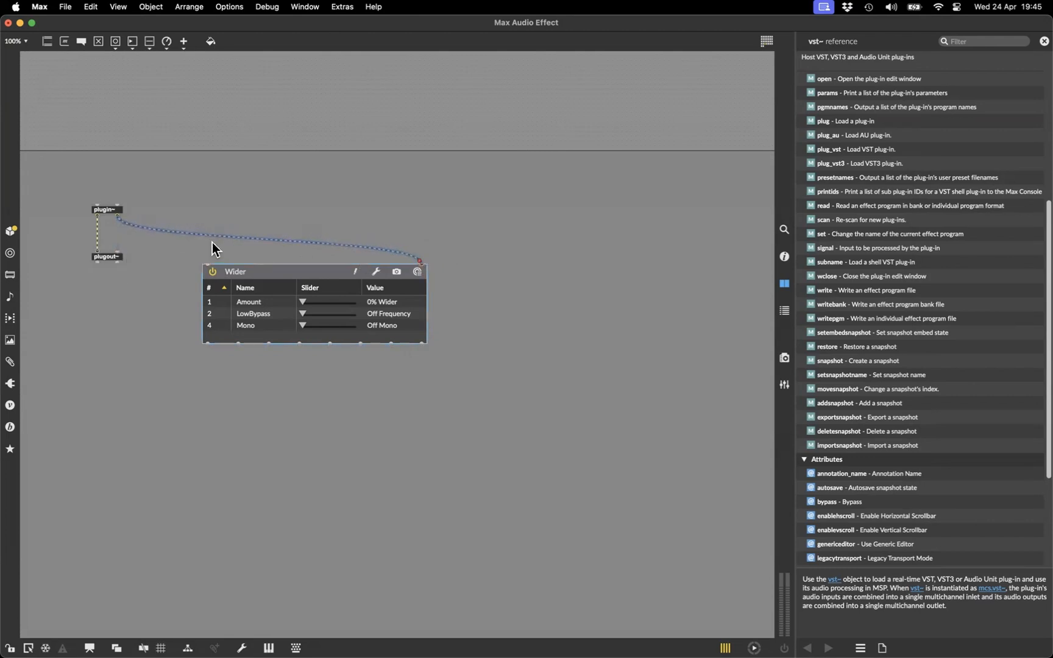
pyautogui.moveTo(98, 253); pyautogui.dragTo(212, 275)
pyautogui.moveTo(121, 213); pyautogui.dragTo(180, 219)
# Step: Move plugout~ below the Wider object and connect Wider's audio outputs 1 and 2 to its two inputs
pyautogui.moveTo(108, 257); pyautogui.dragTo(173, 397)
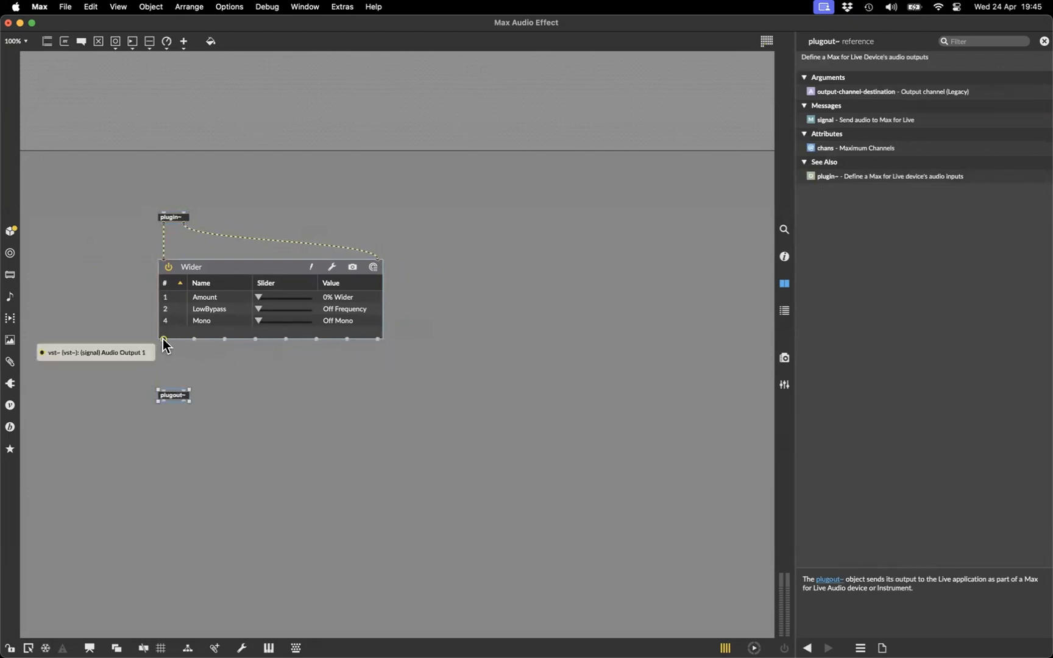
pyautogui.moveTo(163, 339); pyautogui.dragTo(163, 391)
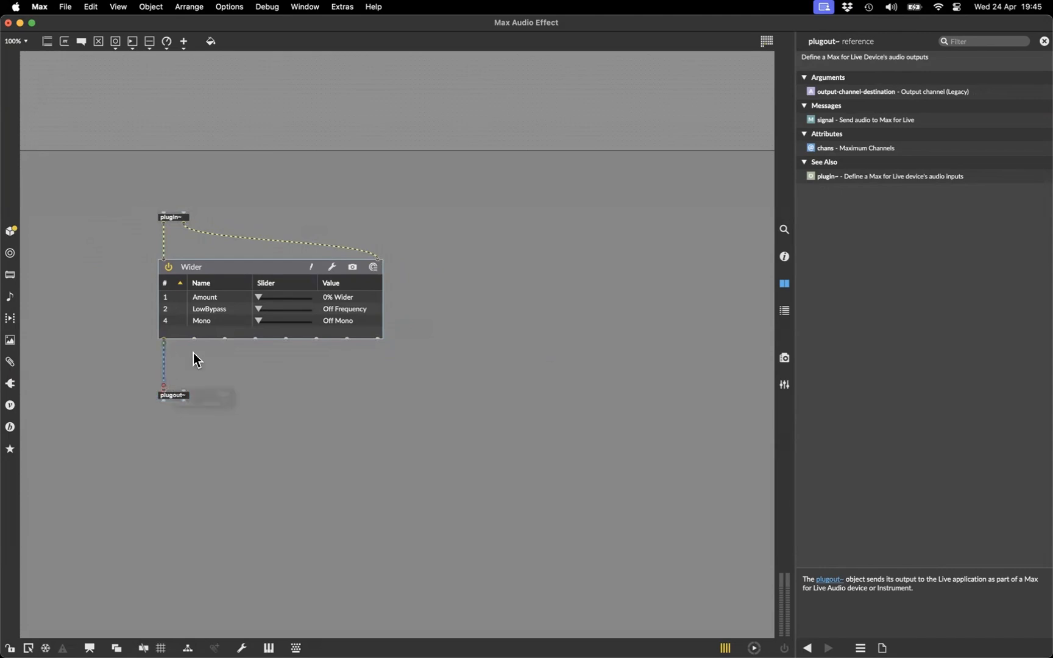
pyautogui.moveTo(194, 339); pyautogui.dragTo(184, 385)
pyautogui.click(184, 386)
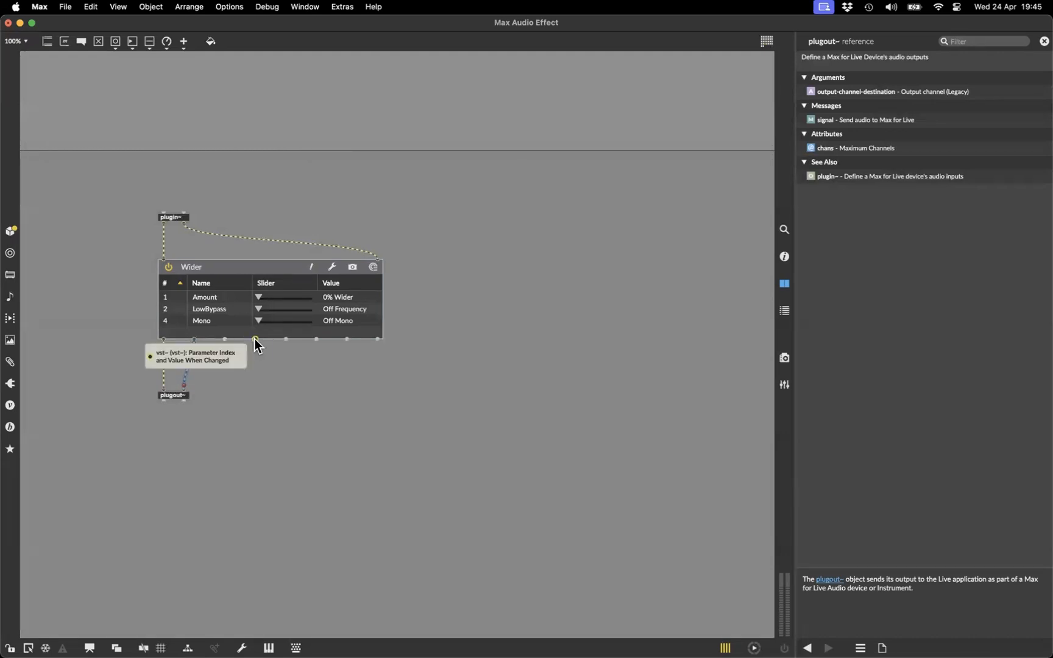
pyautogui.click(186, 401)
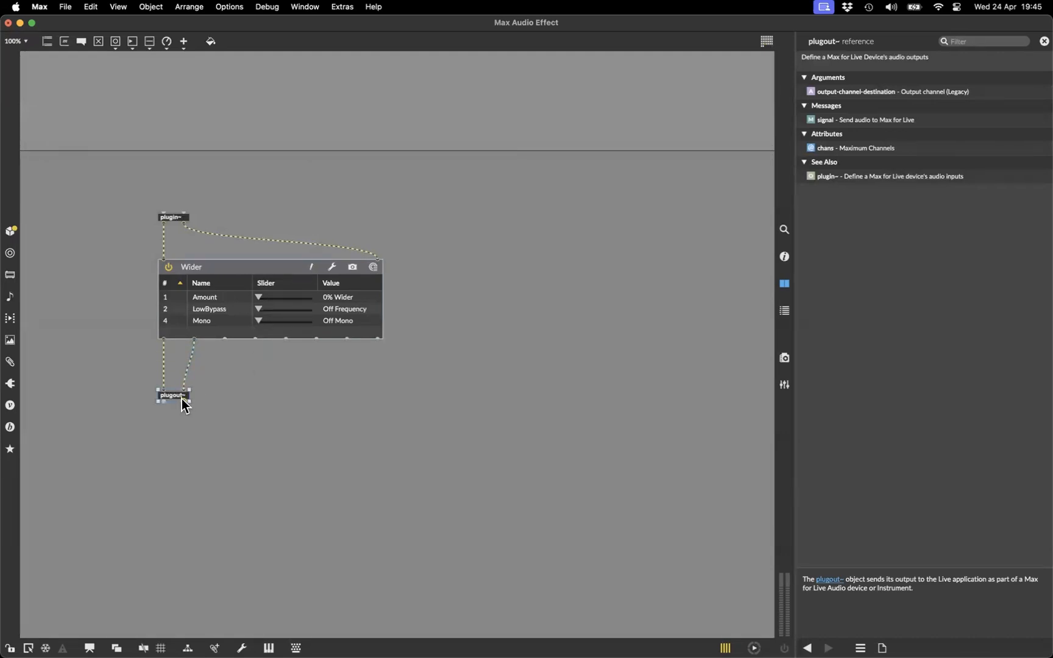
# Step: Widen the plugout~ box until its cables run straight and shift the Wider object slightly down between plugin~ and plugout~
pyautogui.moveTo(187, 401); pyautogui.dragTo(196, 401)
pyautogui.click(252, 381)
pyautogui.moveTo(239, 309); pyautogui.dragTo(240, 320)
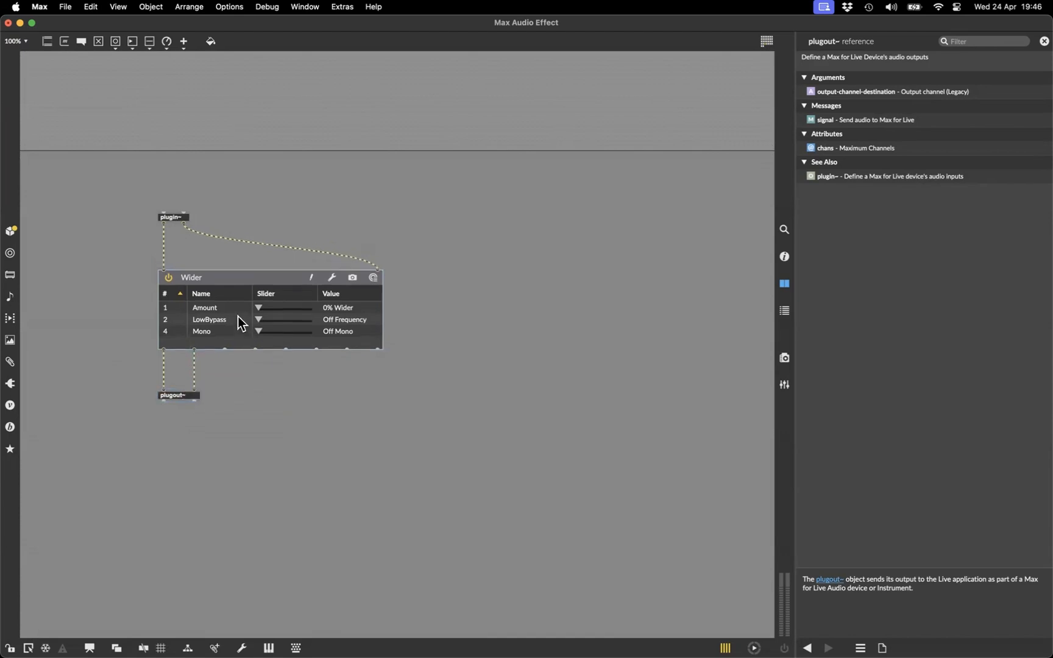
pyautogui.click(241, 322)
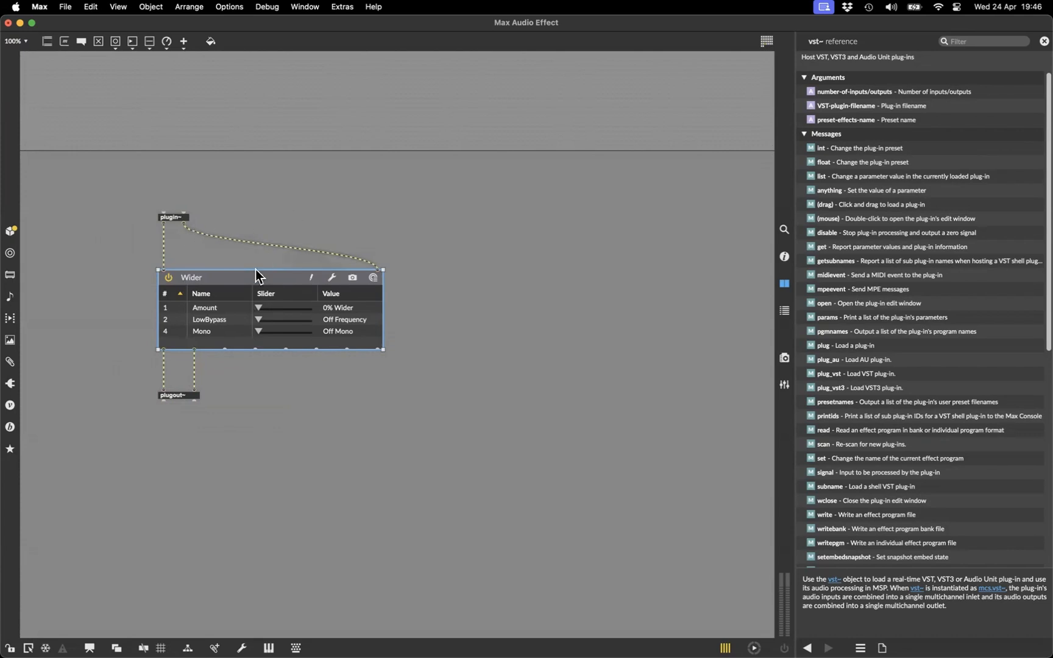
pyautogui.moveTo(175, 234)
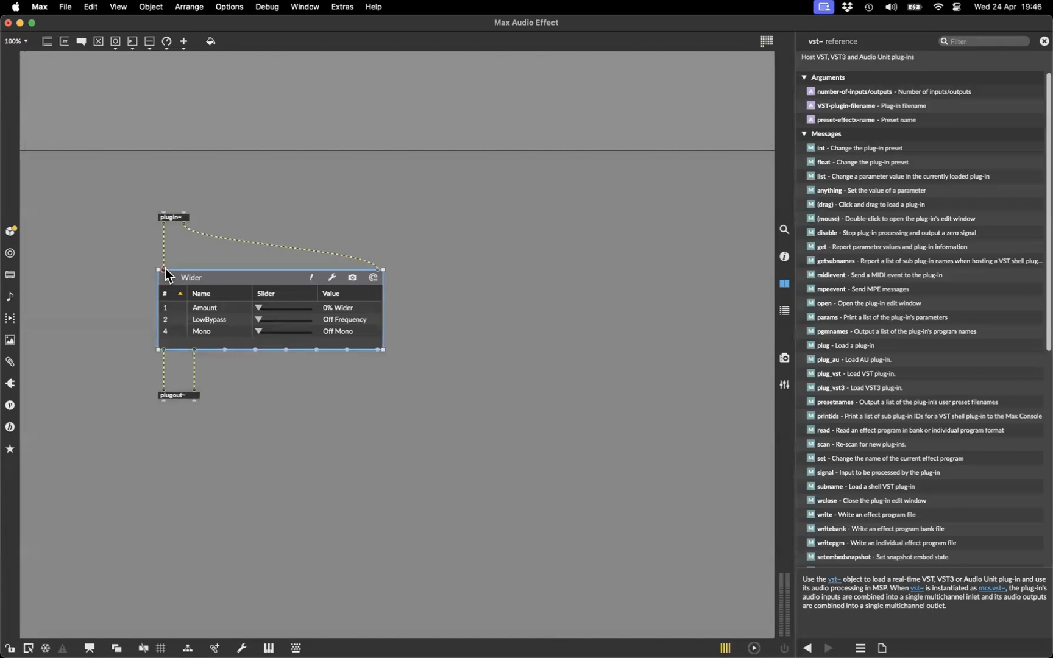
pyautogui.moveTo(231, 275); pyautogui.dragTo(231, 277)
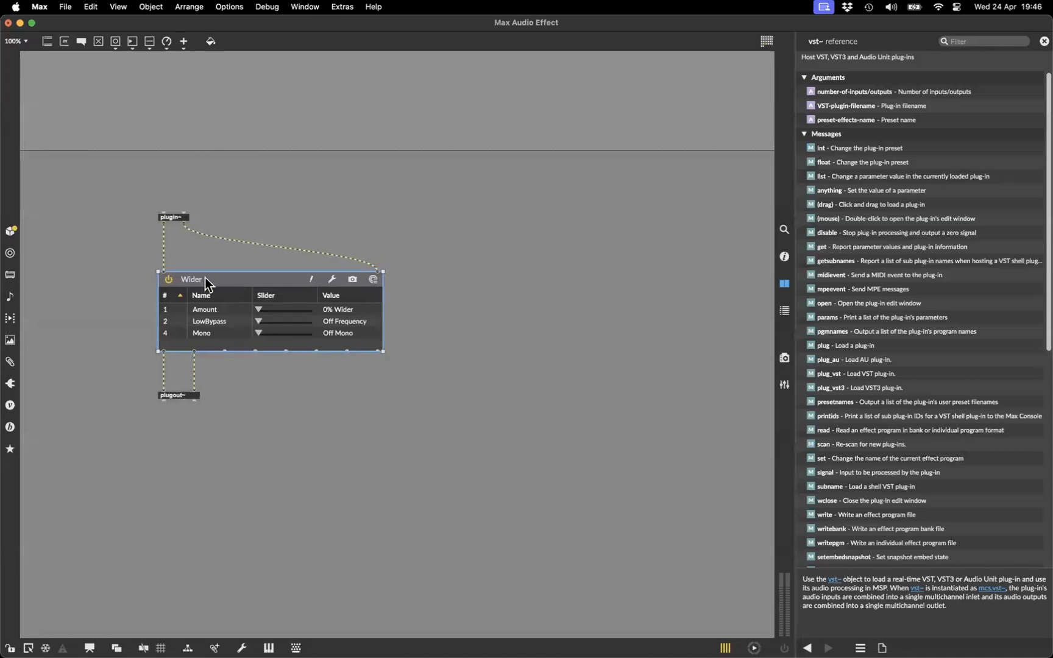
pyautogui.moveTo(237, 296); pyautogui.dragTo(238, 298)
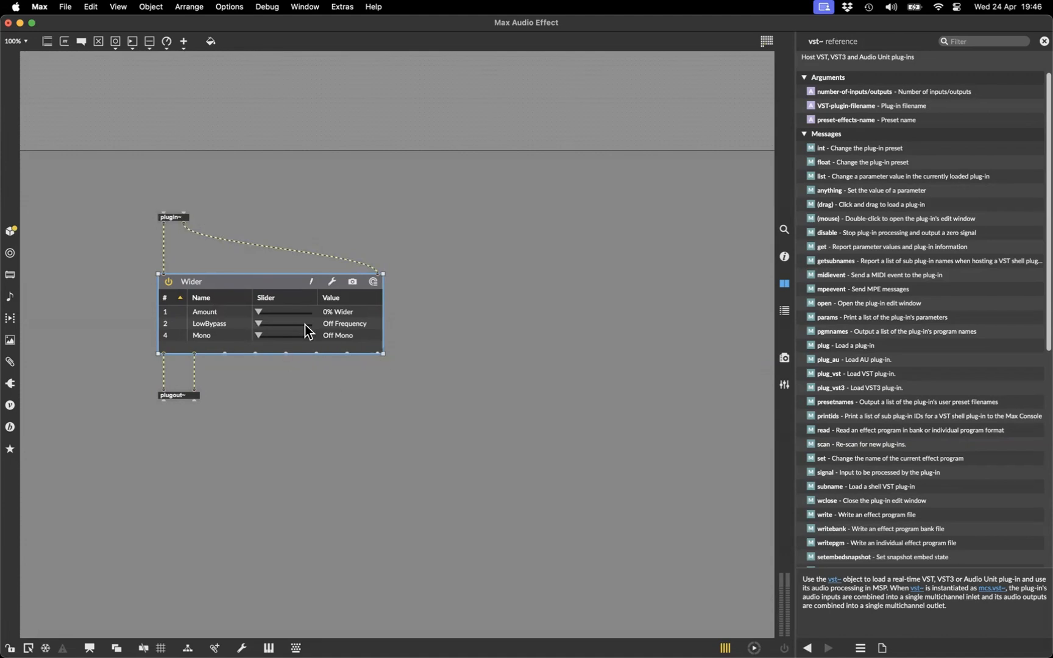
# Step: Lock the patch, try the Wider object's Amount slider, and unlock the patch again
pyautogui.press('super+e')
pyautogui.moveTo(261, 313)
pyautogui.mouseDown()
pyautogui.moveTo(318, 310)
pyautogui.moveTo(242, 312)
pyautogui.mouseUp()
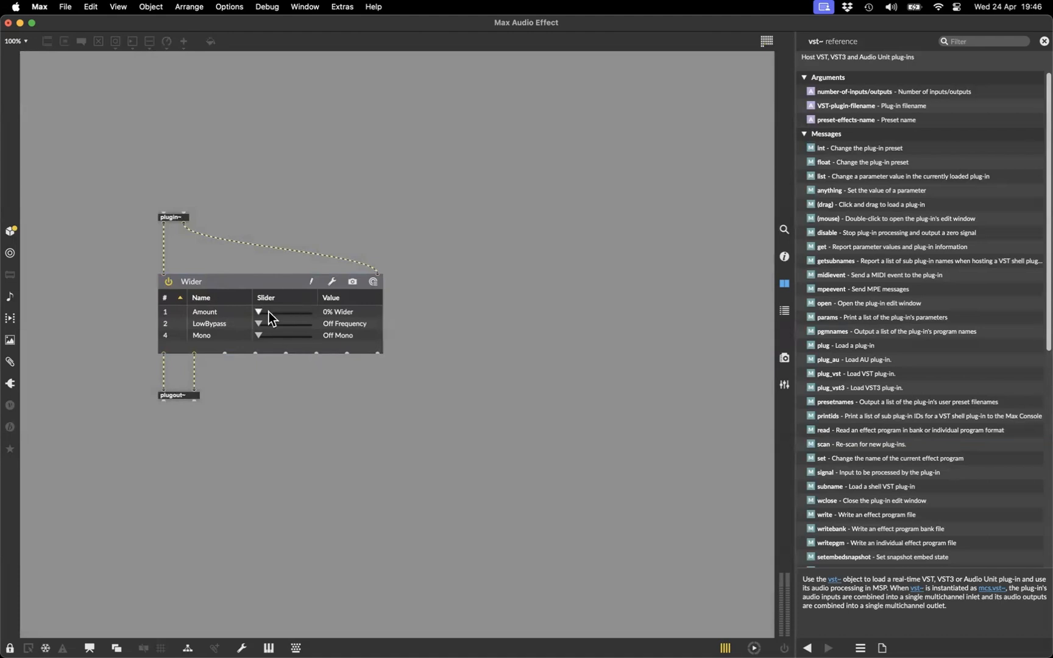
pyautogui.press('super+e')
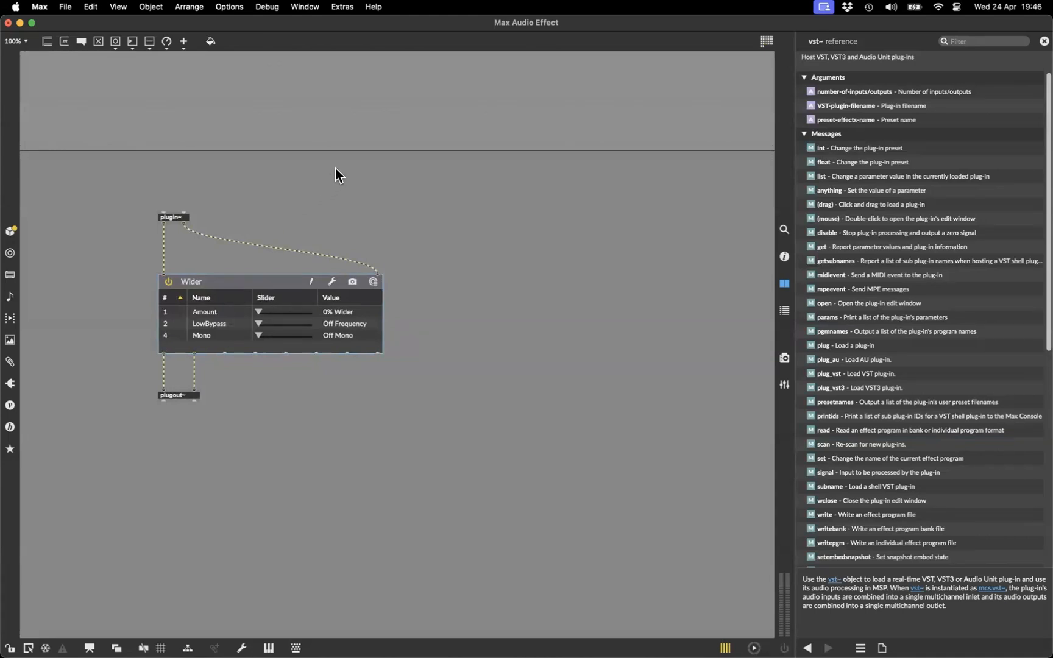
# Step: Add a live.dial object to the patch above the Wider object
pyautogui.press('n')
pyautogui.write('live.di')
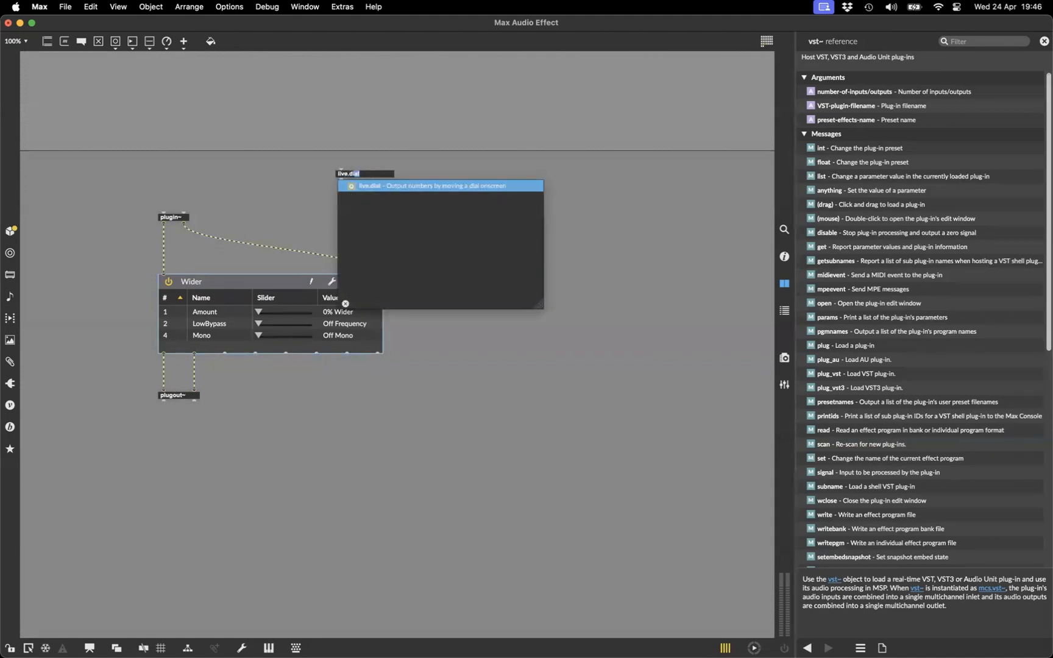
pyautogui.press('Return')
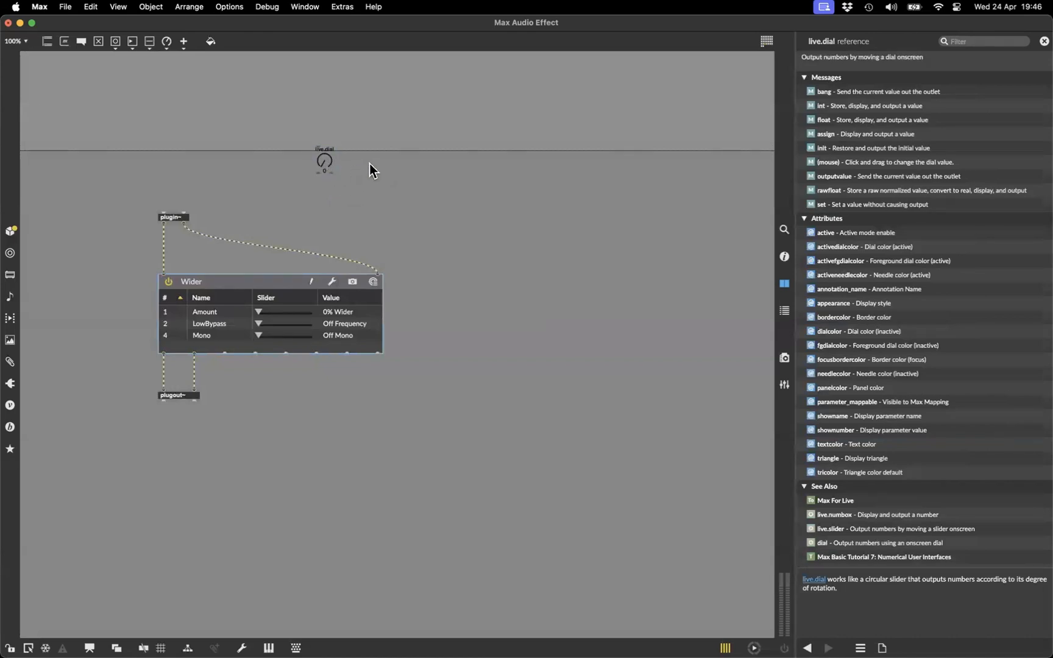
# Step: Try out a live.slider object beside the live.dial and delete it
pyautogui.press('n')
pyautogui.write('live')
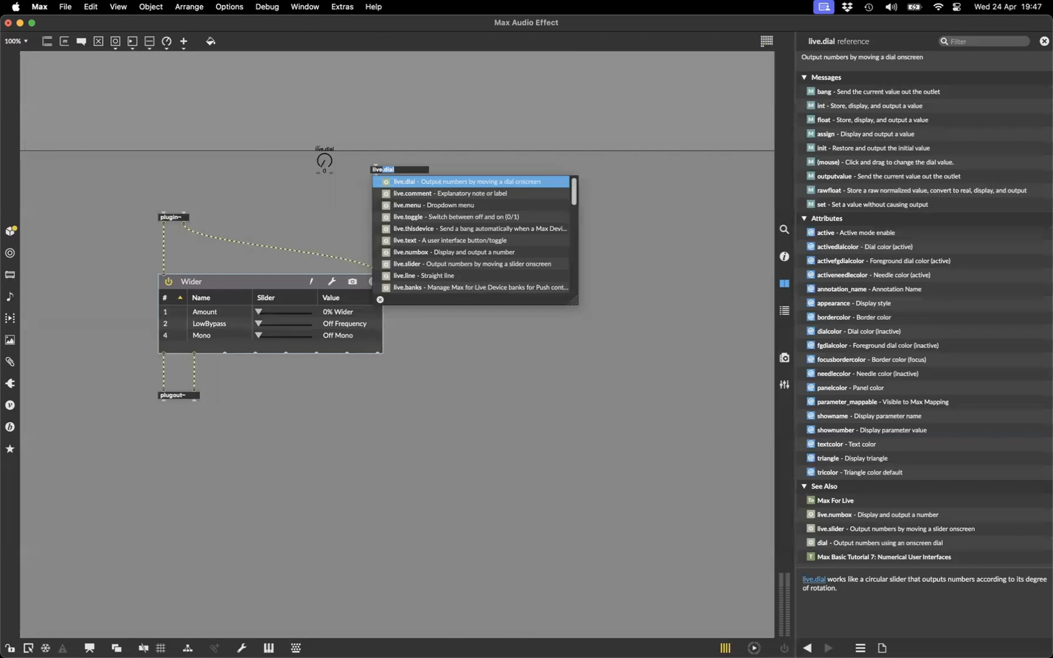
pyautogui.press('Down')
pyautogui.press('Down')
pyautogui.press('Down')
pyautogui.press('Down')
pyautogui.press('Up')
pyautogui.press('Up')
pyautogui.press('Up')
pyautogui.press('Up')
pyautogui.press('Right')
pyautogui.press('Down')
pyautogui.press('Down')
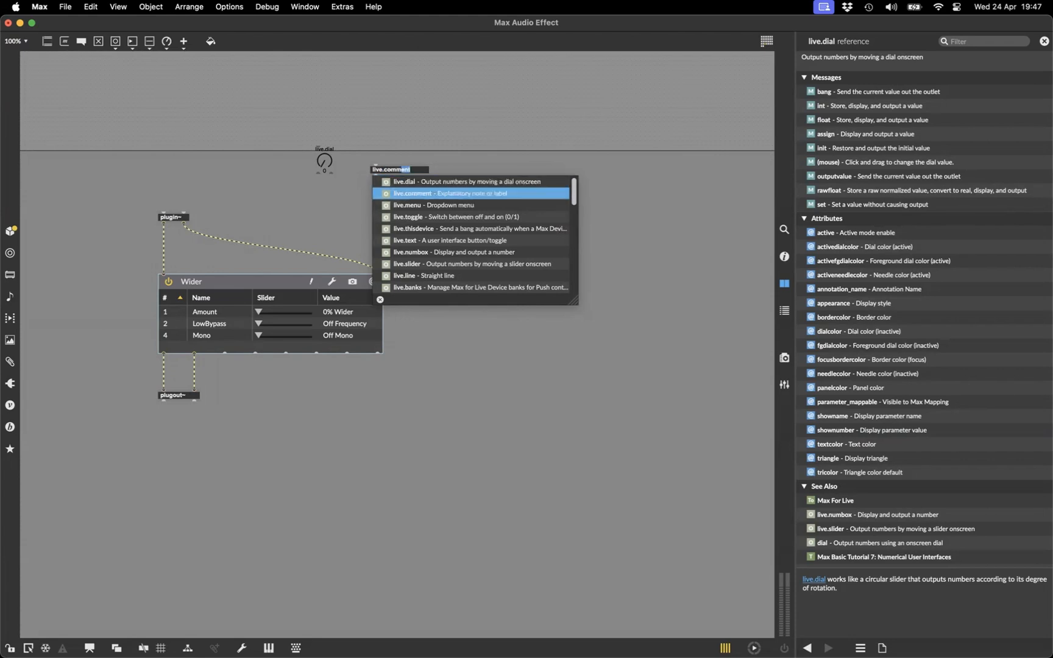
pyautogui.press('Up')
pyautogui.press('Down')
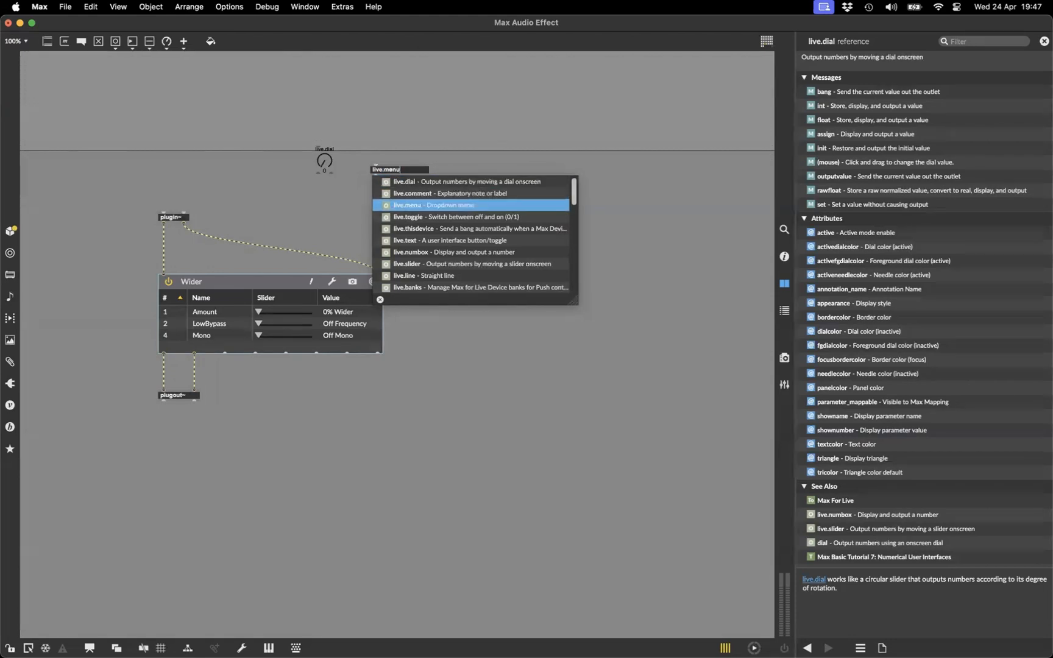
pyautogui.press('Down')
pyautogui.press('Down')
pyautogui.press('Down')
pyautogui.press('Down')
pyautogui.press('Down')
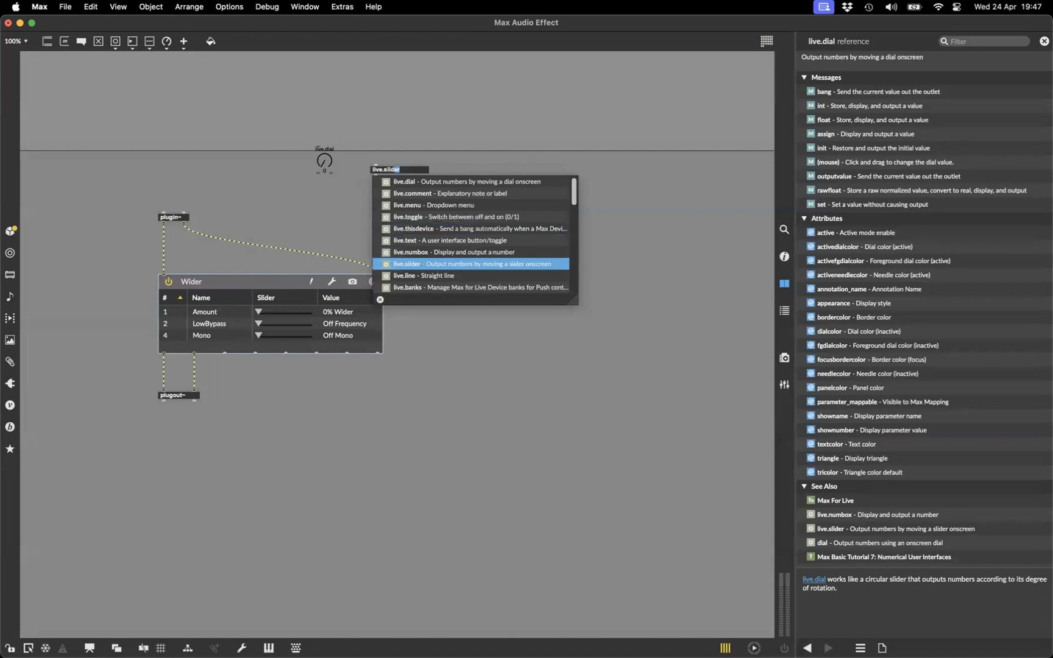
pyautogui.press('Return')
pyautogui.moveTo(378, 164); pyautogui.dragTo(370, 158)
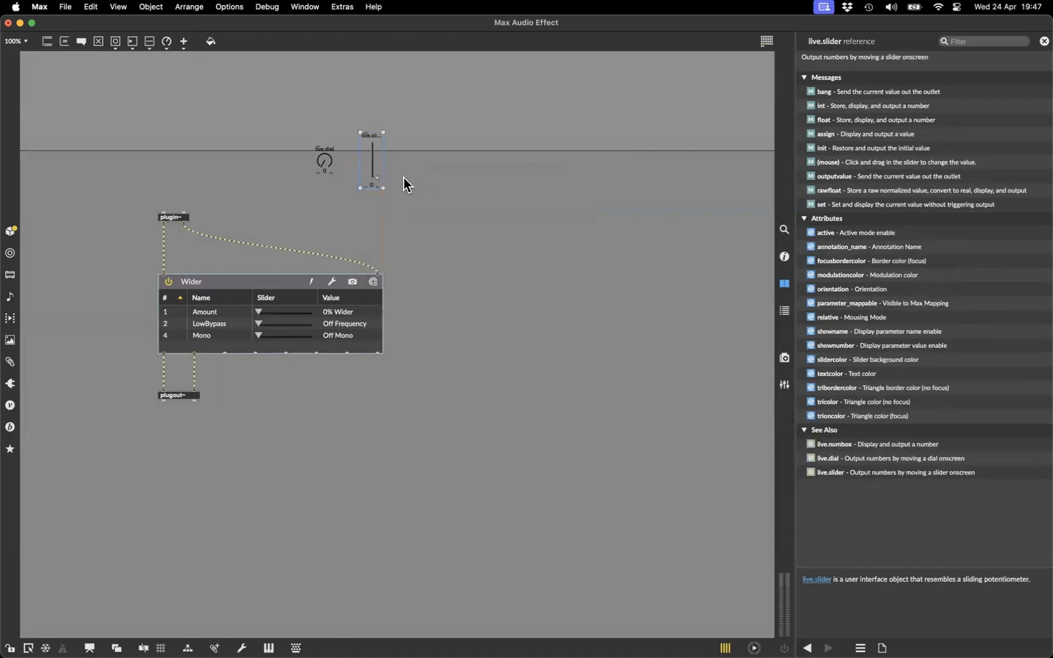
pyautogui.press('Delete')
# Step: Move the live.dial below the device's vertical limit line, centred above the Wider object
pyautogui.moveTo(327, 164); pyautogui.dragTo(301, 170)
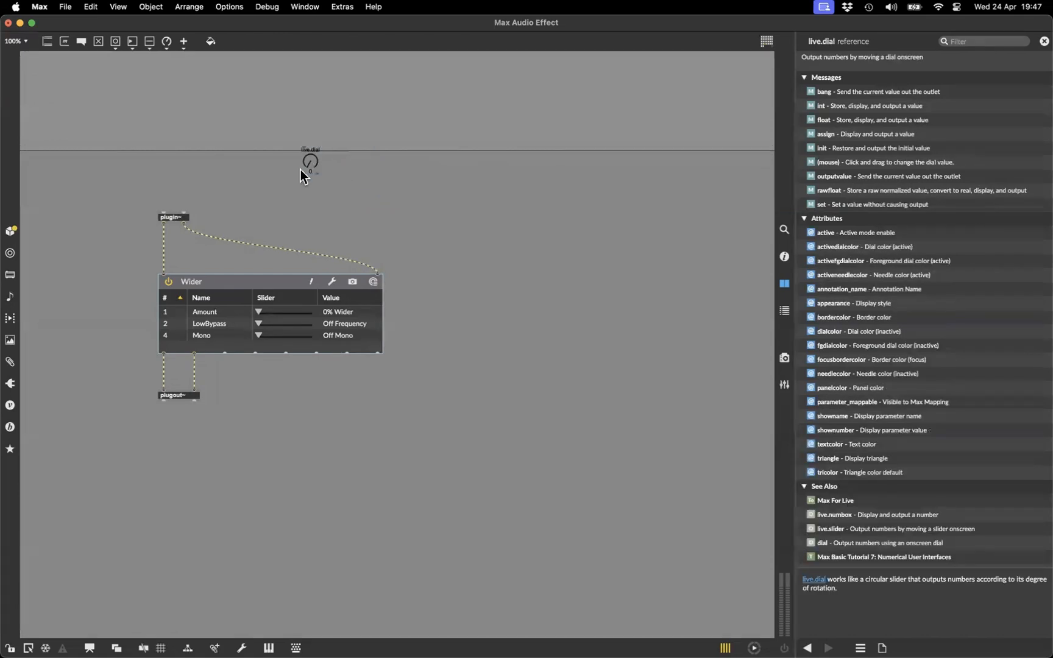
pyautogui.click(290, 284)
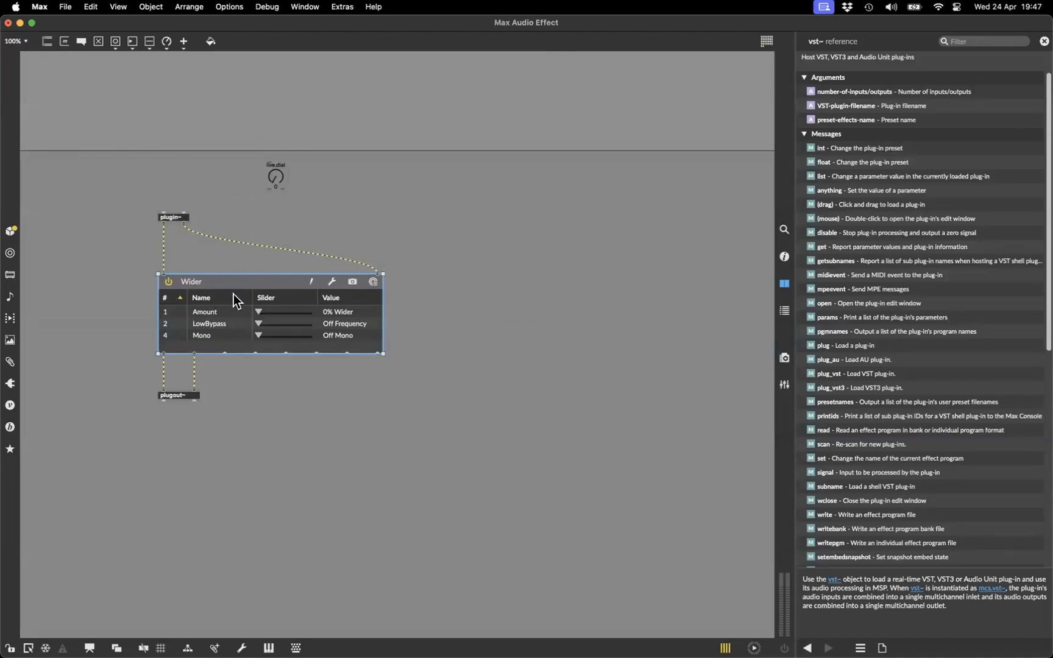
# Step: Try a direct cable from the live.dial's output to the Wider object's first input and delete it
pyautogui.moveTo(293, 190); pyautogui.dragTo(165, 275)
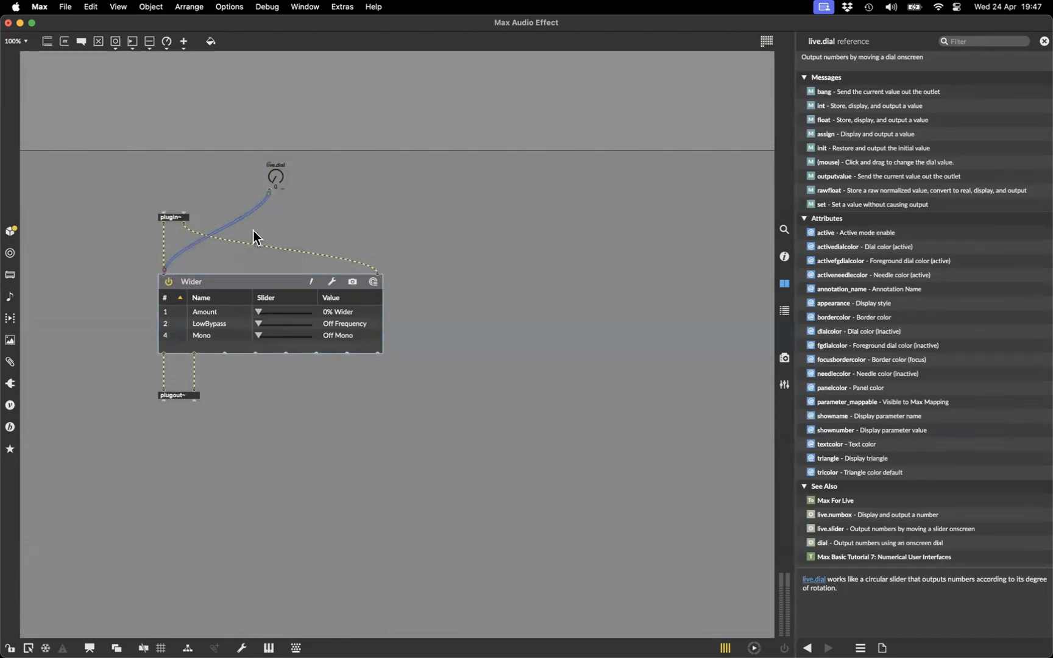
pyautogui.press('BackSpace')
pyautogui.click(231, 285)
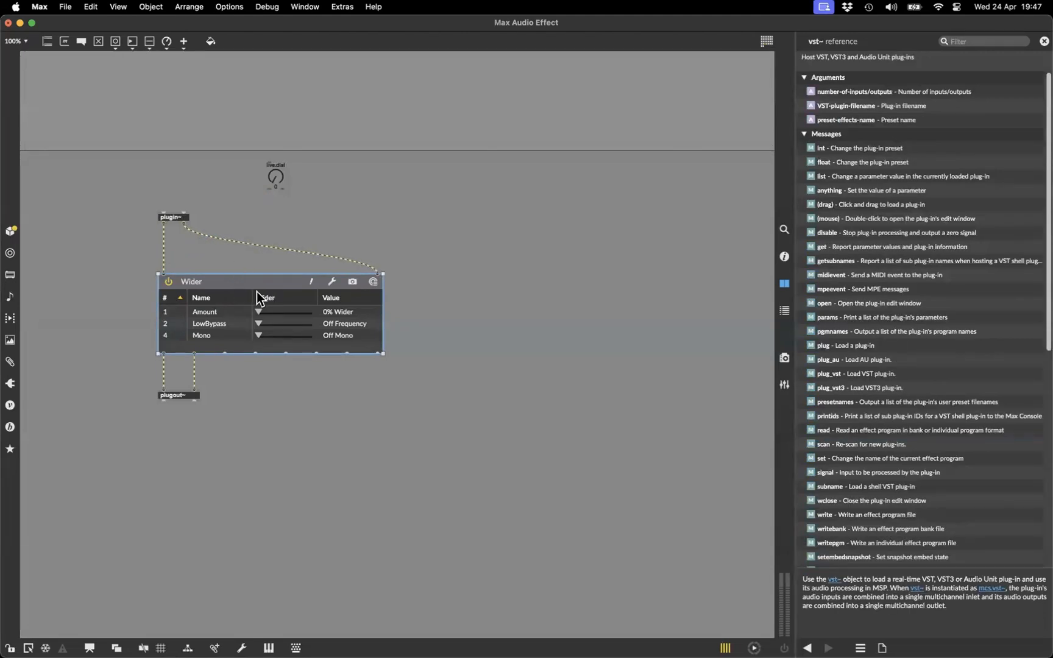
# Step: Move the Wider object down, closer to the plugout~ object
pyautogui.rightClick(286, 283)
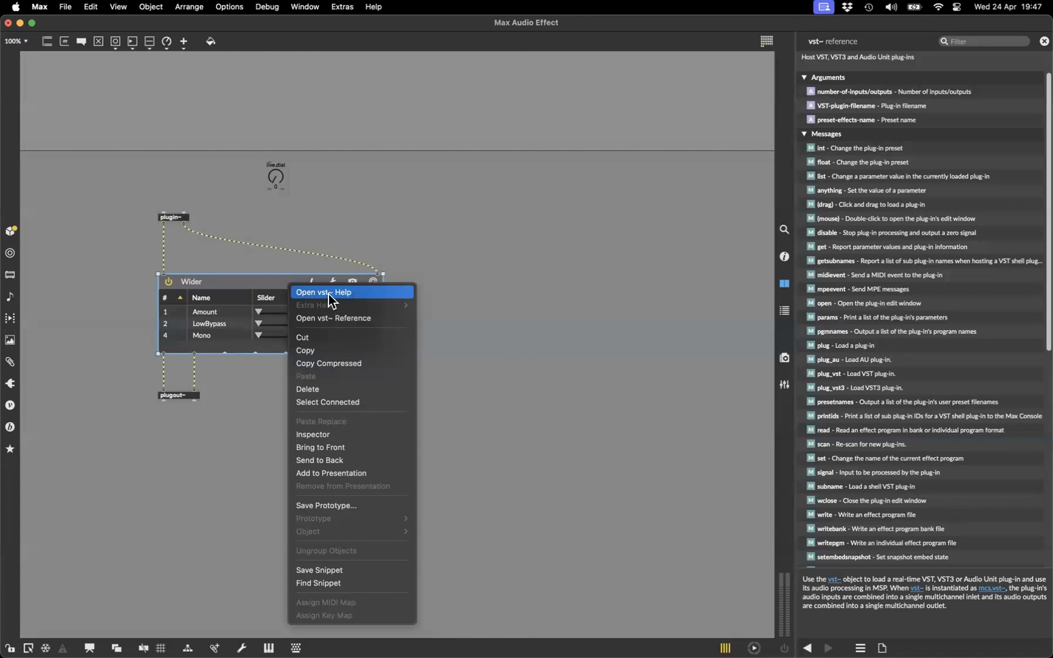
pyautogui.click(433, 227)
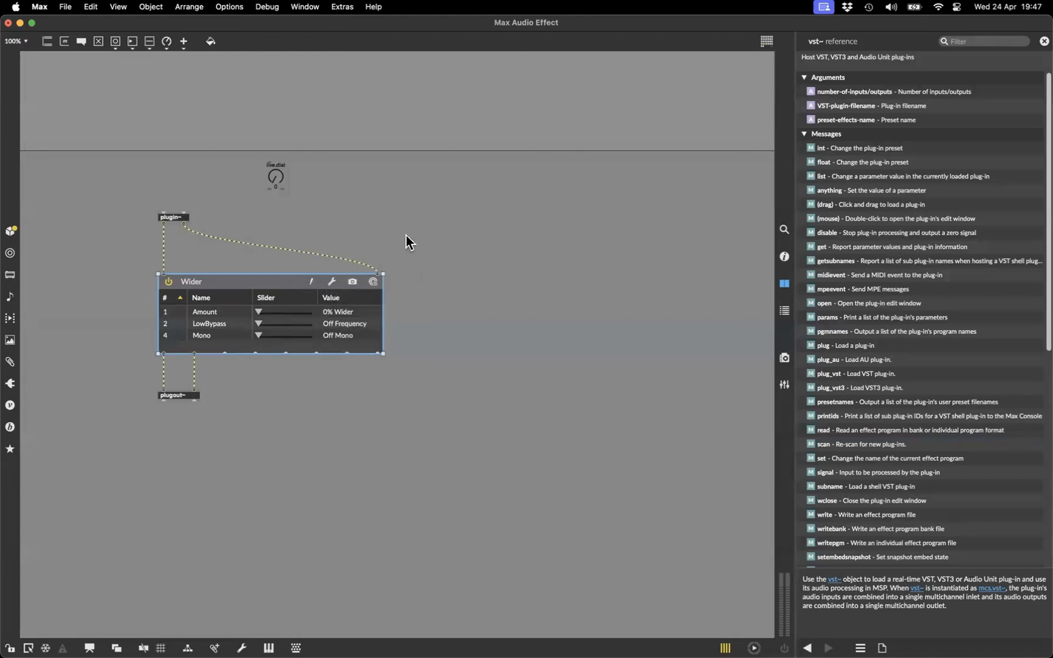
pyautogui.moveTo(221, 321); pyautogui.dragTo(222, 340)
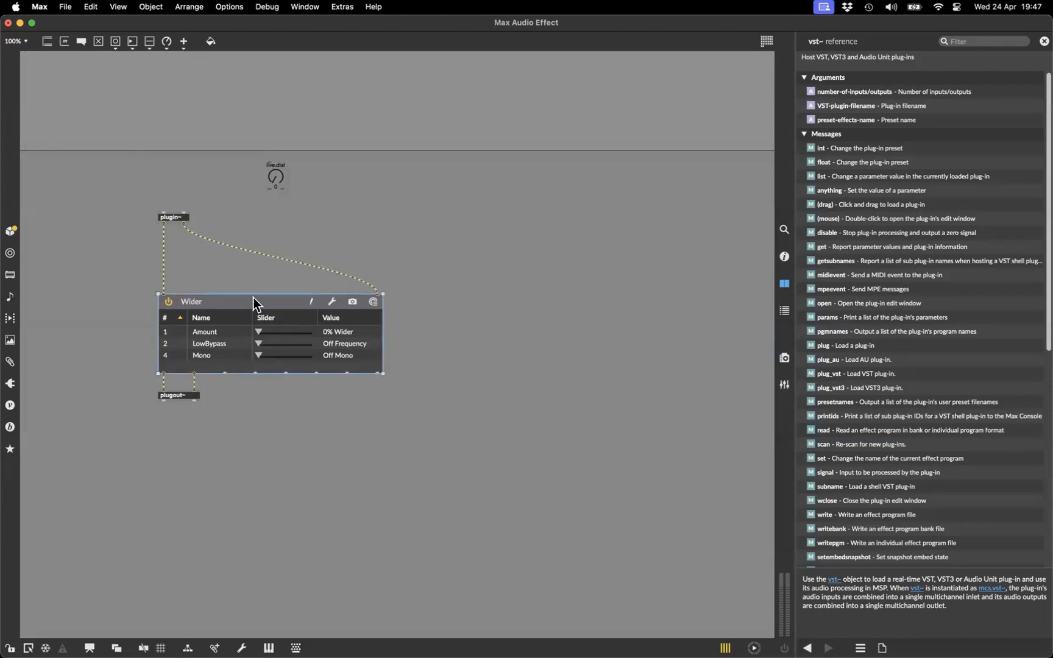
# Step: Add a "prepend test" object below the live.dial and connect the dial's first output to its input
pyautogui.click(236, 269)
pyautogui.click(232, 318)
pyautogui.click(205, 271)
pyautogui.write('n')
pyautogui.write('prepend')
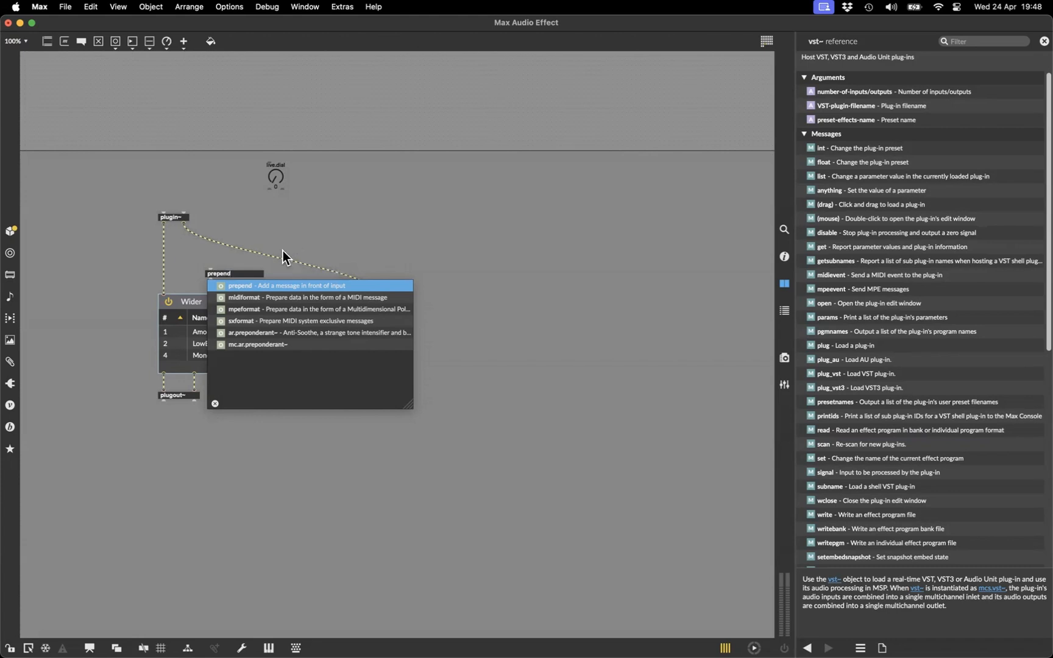
pyautogui.write('test')
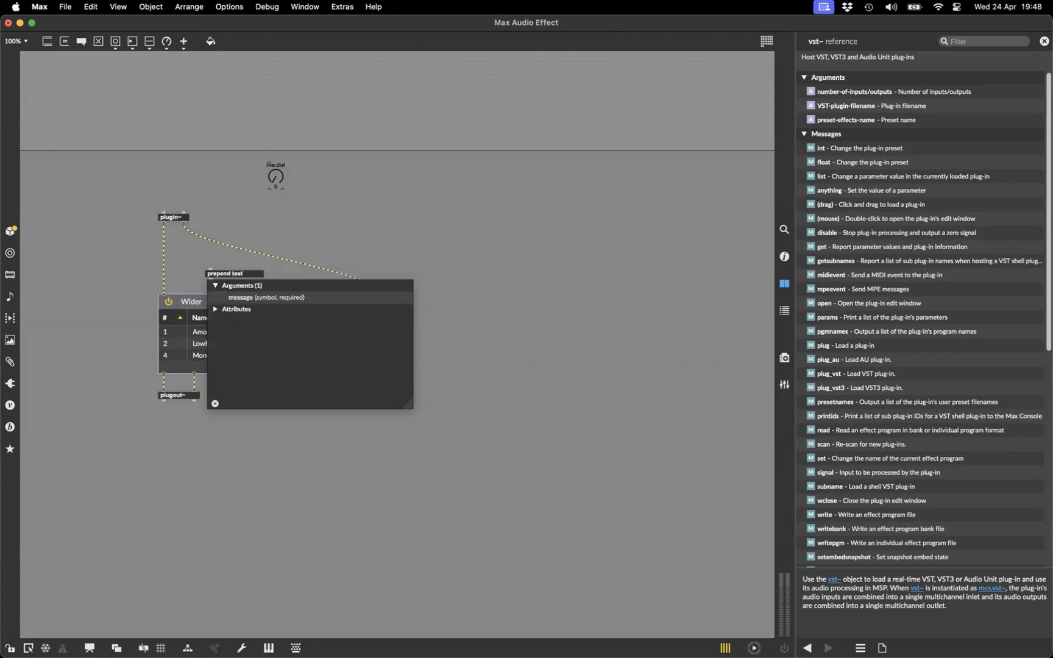
pyautogui.click(316, 223)
pyautogui.moveTo(238, 272); pyautogui.dragTo(288, 234)
pyautogui.click(293, 220)
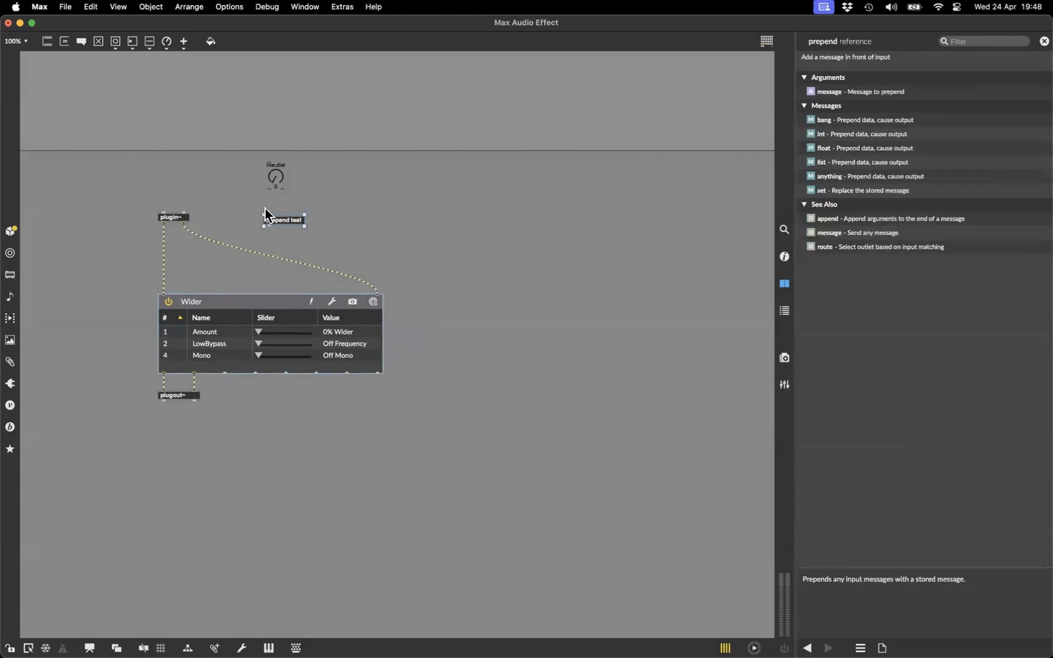
pyautogui.moveTo(269, 190); pyautogui.dragTo(270, 218)
pyautogui.click(280, 223)
# Step: Add an empty message box above the Wider object, connect prepend's output to its right inlet, and turn the live.dial to display the message
pyautogui.click(330, 246)
pyautogui.press('n')
pyautogui.moveTo(357, 256); pyautogui.dragTo(342, 253)
pyautogui.click(288, 275)
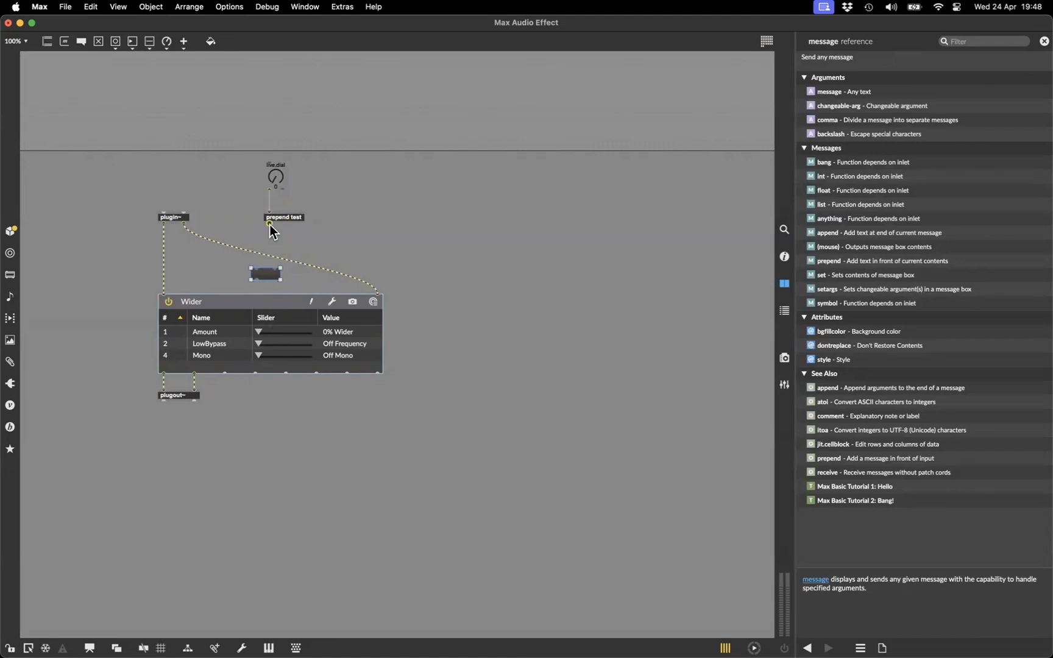
pyautogui.moveTo(270, 223); pyautogui.dragTo(264, 274)
pyautogui.press('super+e')
pyautogui.moveTo(277, 176)
pyautogui.mouseDown()
pyautogui.moveTo(276, 156)
pyautogui.moveTo(276, 181)
pyautogui.mouseUp()
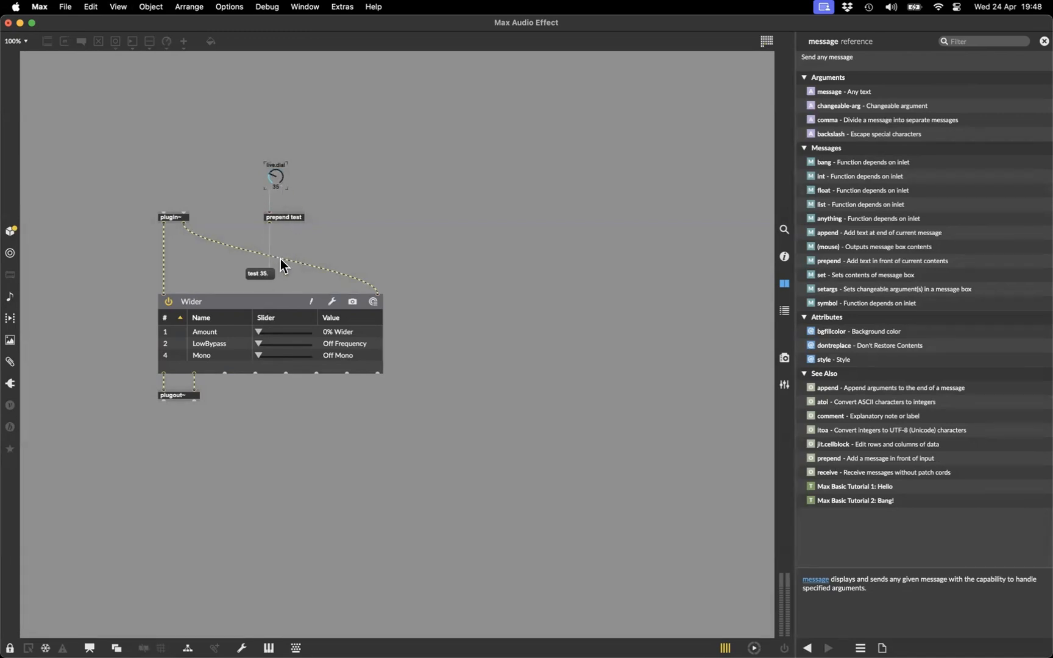
# Step: Compare the live.dial's output wired directly to the message box without prepend, and delete the message box
pyautogui.press('super+e')
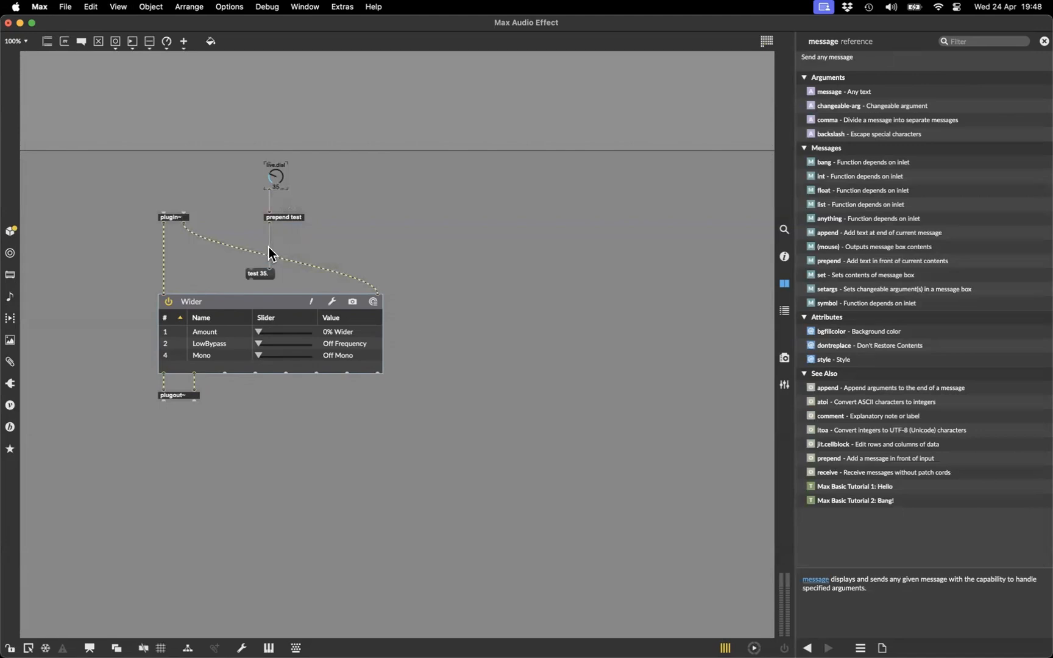
pyautogui.moveTo(270, 192); pyautogui.dragTo(270, 269)
pyautogui.press('super+e')
pyautogui.moveTo(279, 179)
pyautogui.mouseDown()
pyautogui.moveTo(279, 156)
pyautogui.moveTo(280, 189)
pyautogui.mouseUp()
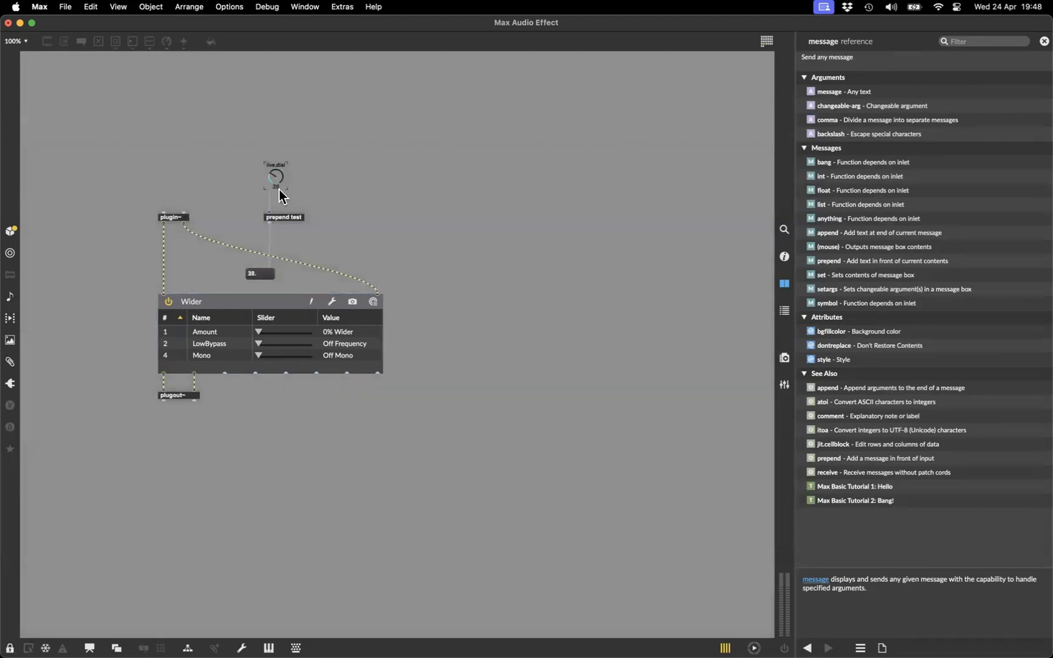
pyautogui.press('super+e')
pyautogui.click(266, 274)
pyautogui.press('BackSpace')
# Step: Change the prepend object's argument to 1 and connect its output to the Wider object's first inlet
pyautogui.click(287, 218)
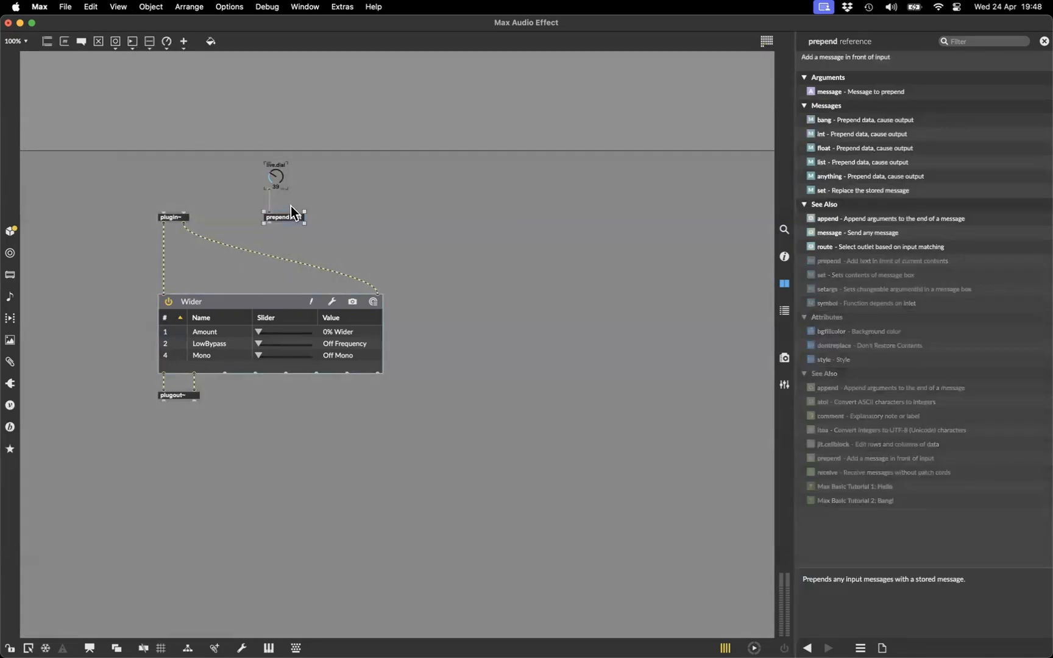
pyautogui.click(273, 177)
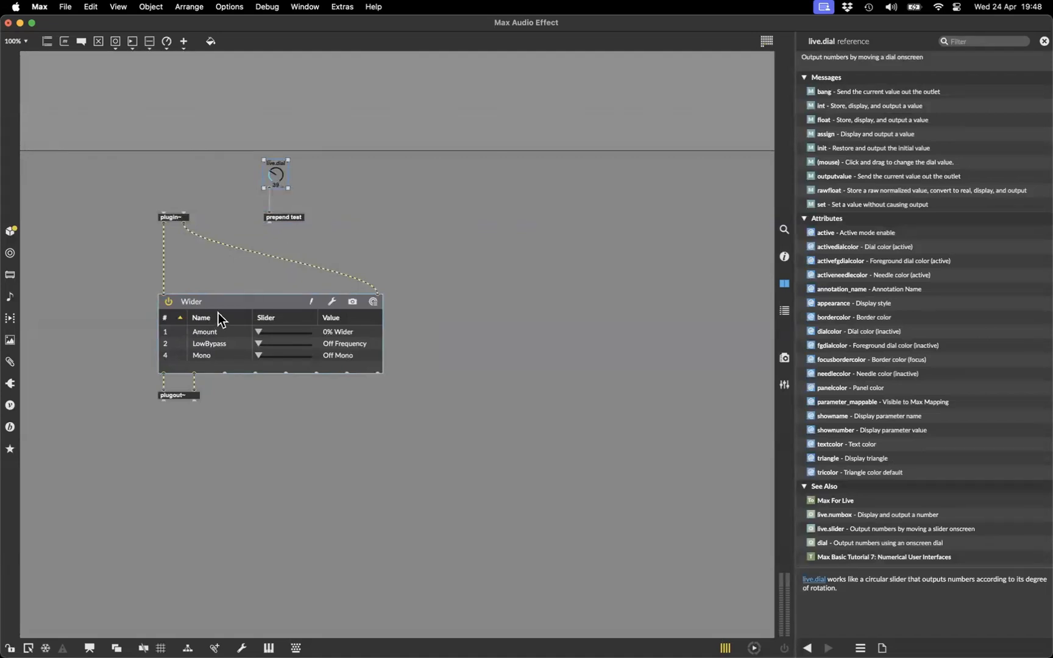
pyautogui.click(295, 218)
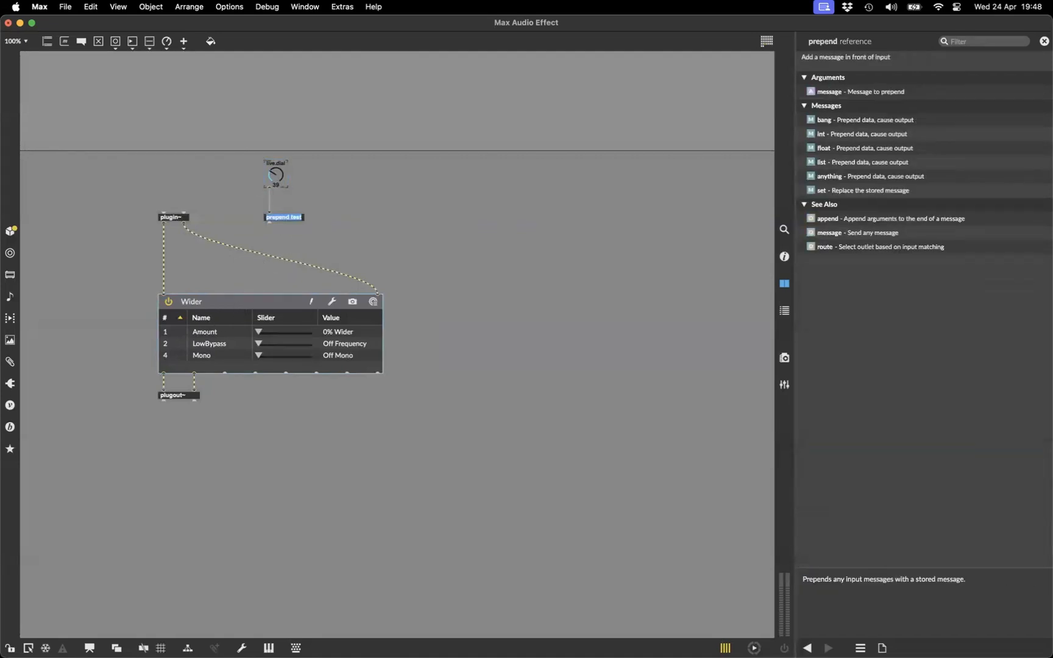
pyautogui.doubleClick(295, 218)
pyautogui.press('BackSpace')
pyautogui.write('1')
pyautogui.click(334, 197)
pyautogui.moveTo(173, 283); pyautogui.dragTo(165, 292)
# Step: Lock the patch, test the Amount parameter by turning the live.dial up and back down to 0, and unlock the patch
pyautogui.press('super+e')
pyautogui.moveTo(275, 175); pyautogui.dragTo(274, 124)
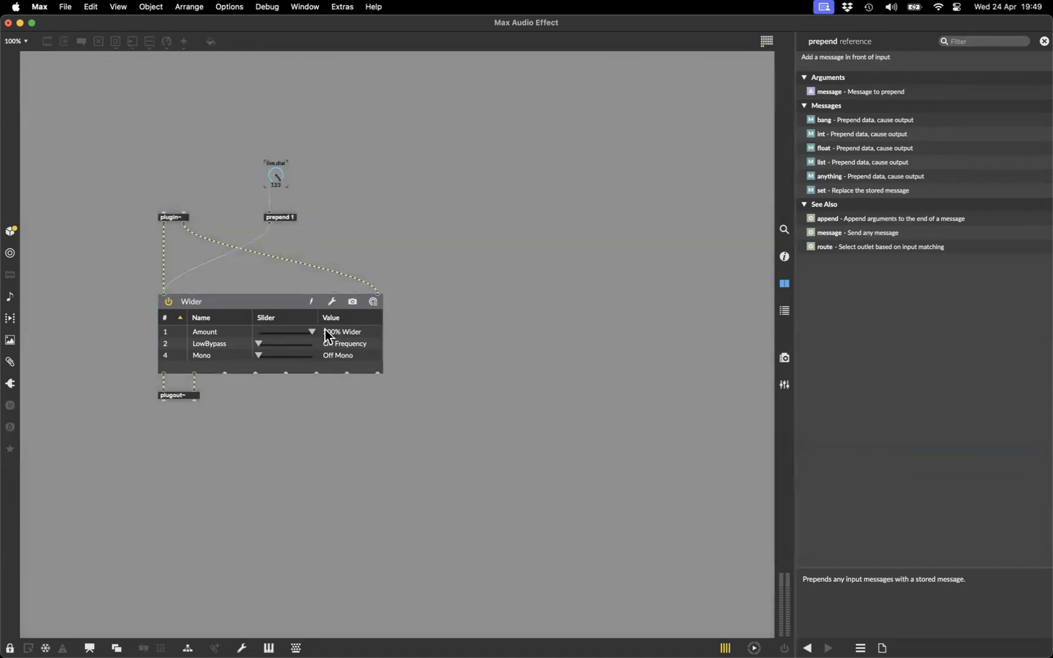
pyautogui.moveTo(276, 178); pyautogui.dragTo(276, 232)
pyautogui.press('super+e')
# Step: Replace the prepend object's argument with Amount and try the live.dial in the locked patch
pyautogui.doubleClick(282, 217)
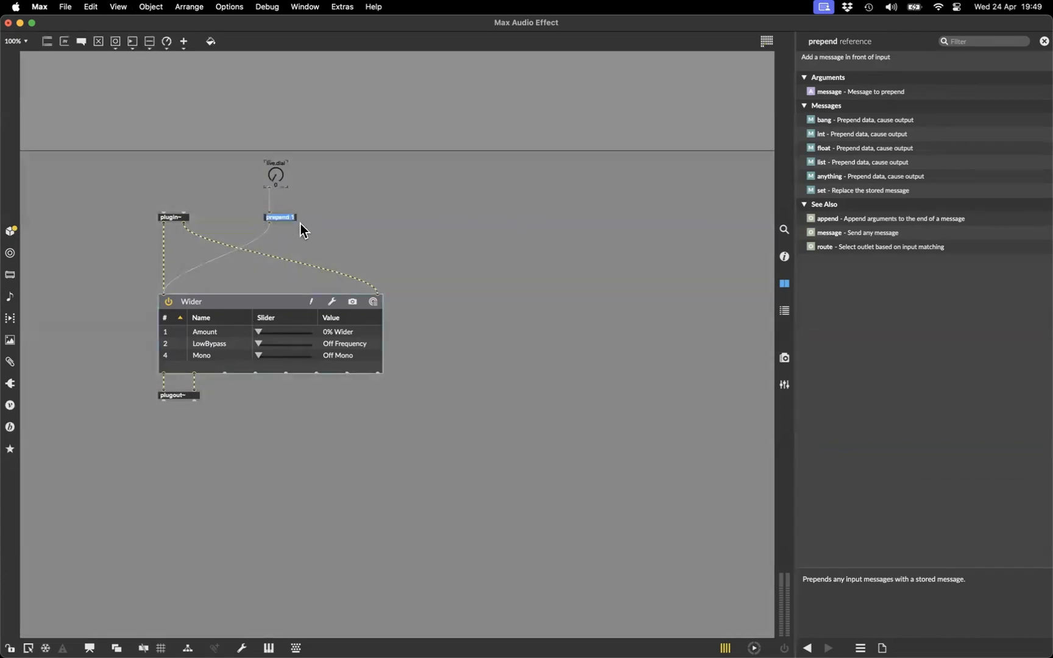
pyautogui.press('Right')
pyautogui.press('BackSpace')
pyautogui.write('Amount')
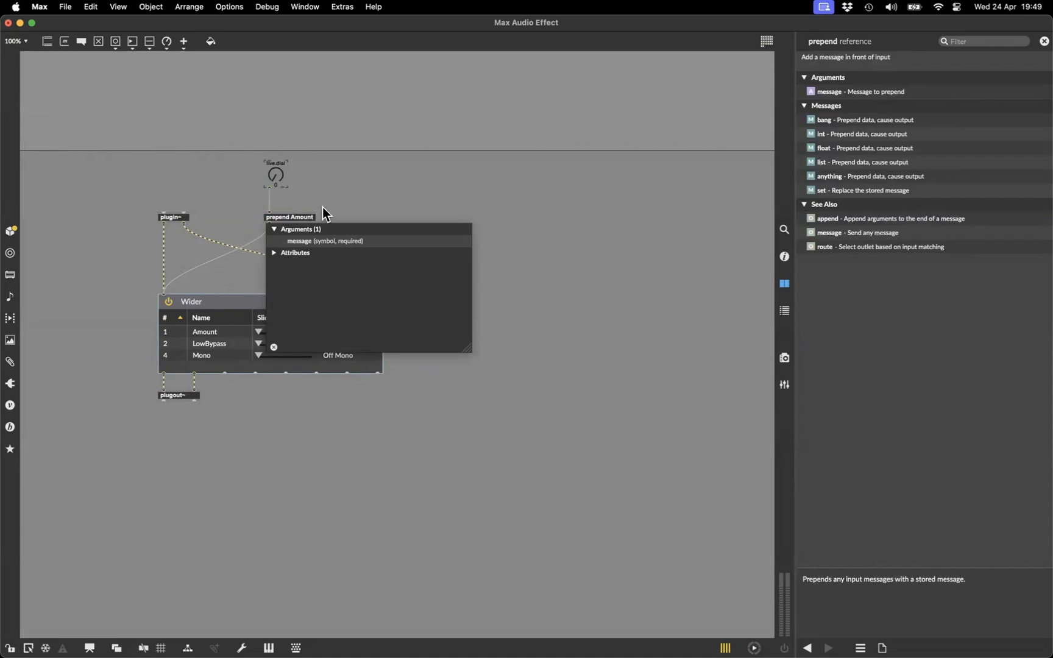
pyautogui.click(336, 200)
pyautogui.press('super+e')
pyautogui.moveTo(274, 181)
pyautogui.mouseDown()
pyautogui.moveTo(274, 110)
pyautogui.moveTo(275, 181)
pyautogui.mouseUp()
pyautogui.press('super+e')
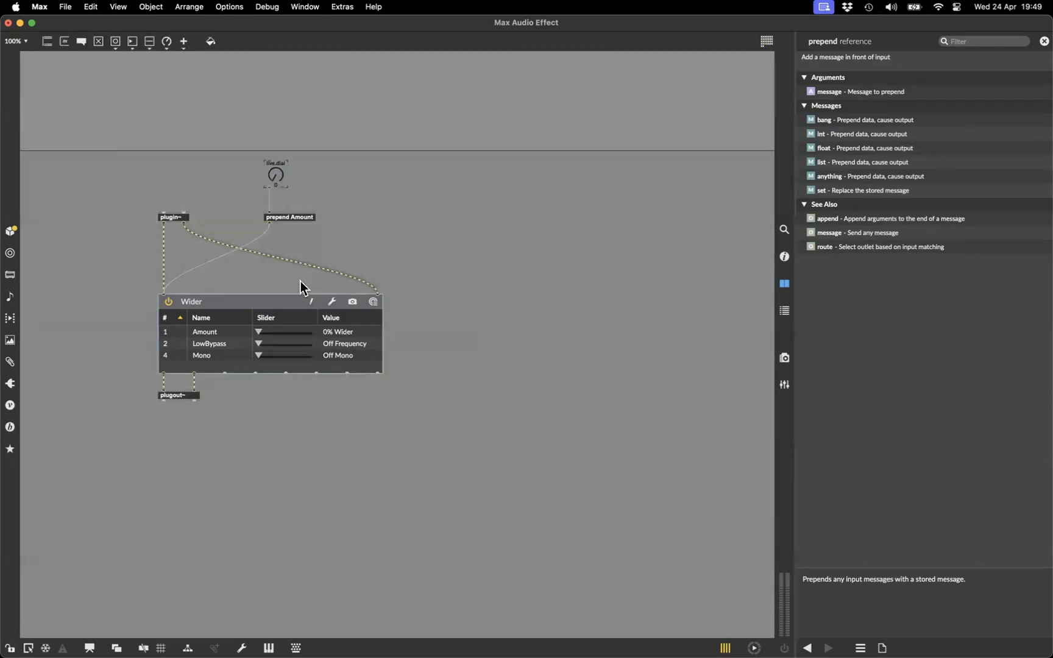
# Step: Place the Audio Unit version of Wider beside the existing Wider object and enlarge it to show all its parameters
pyautogui.click(253, 309)
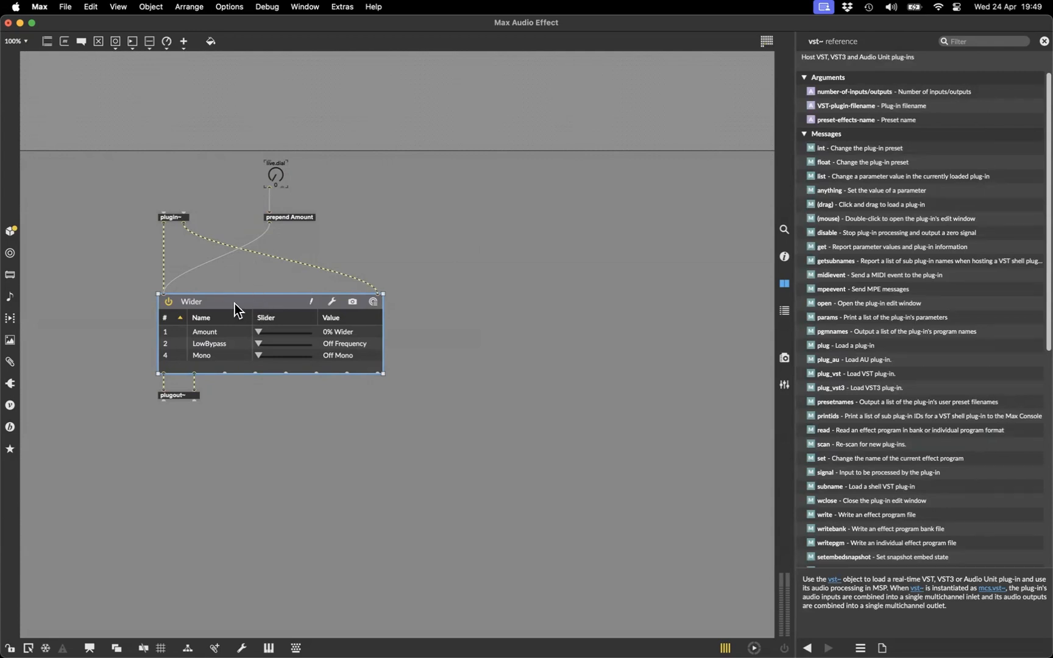
pyautogui.click(11, 385)
pyautogui.click(56, 111)
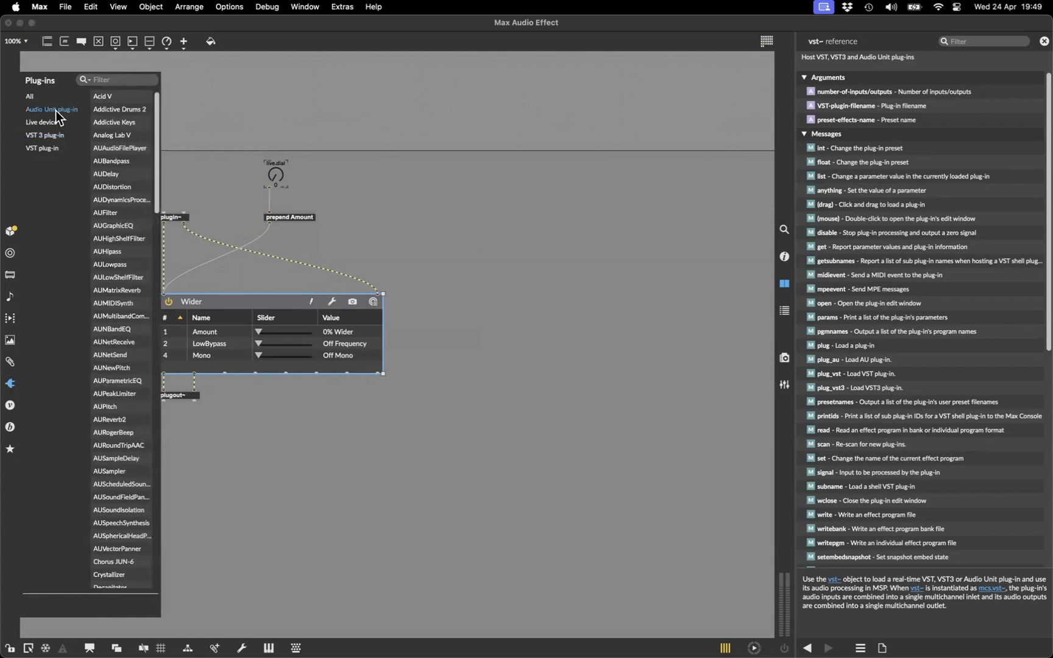
pyautogui.scroll(-20, 121, 211)
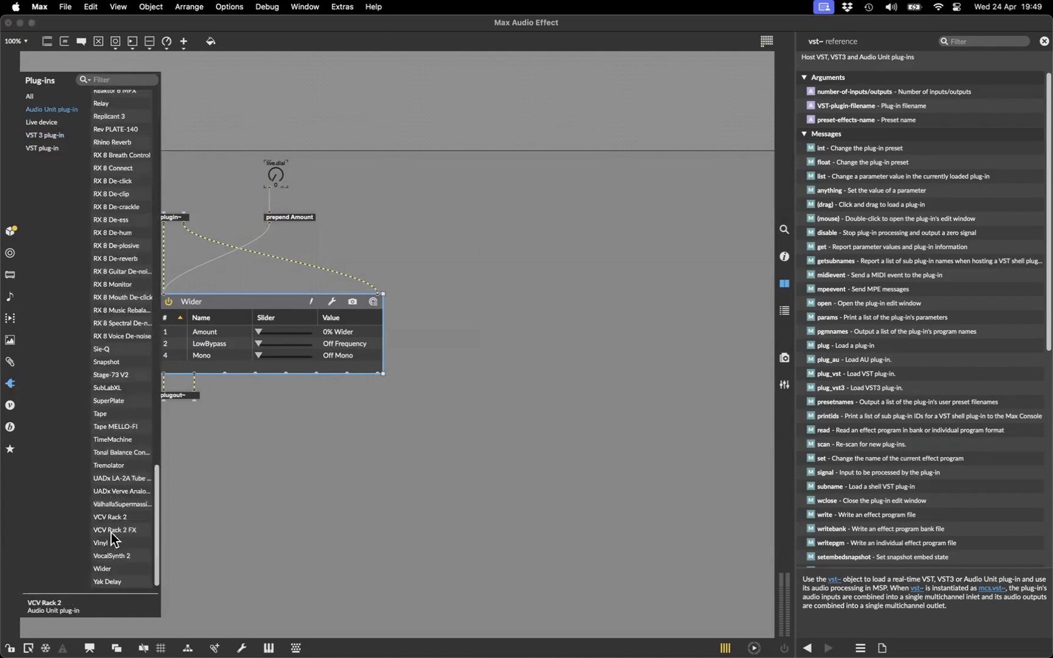
pyautogui.moveTo(103, 569); pyautogui.dragTo(402, 438)
pyautogui.moveTo(507, 326); pyautogui.dragTo(507, 326)
pyautogui.moveTo(603, 329); pyautogui.dragTo(441, 299)
pyautogui.moveTo(569, 352); pyautogui.dragTo(601, 395)
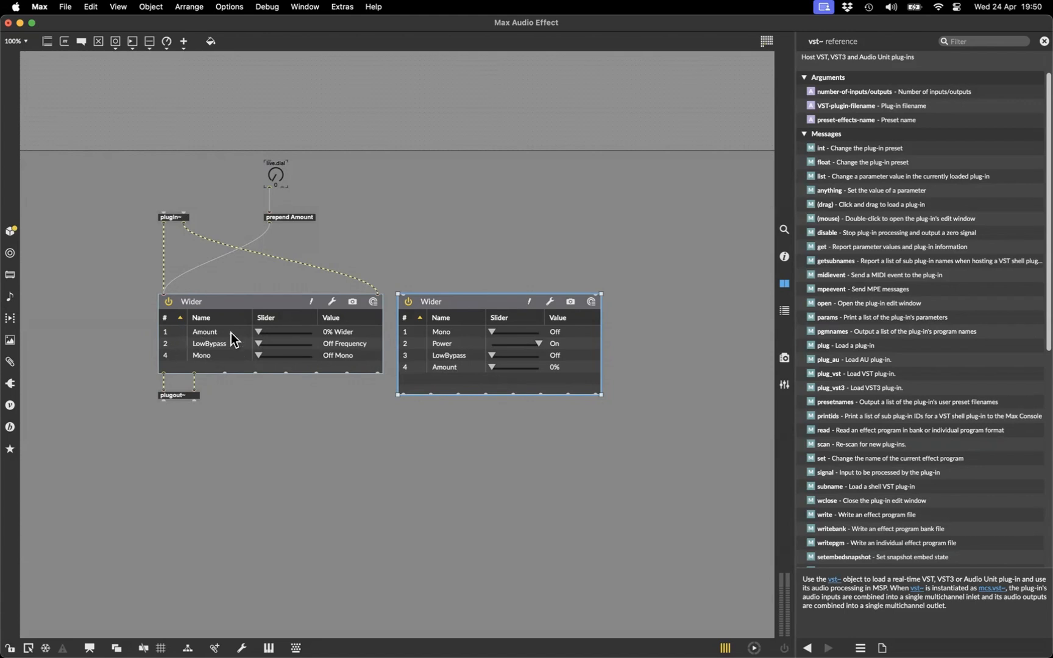
# Step: Delete the Audio Unit version of Wider after comparing it with the original Wider object
pyautogui.click(277, 176)
pyautogui.click(235, 306)
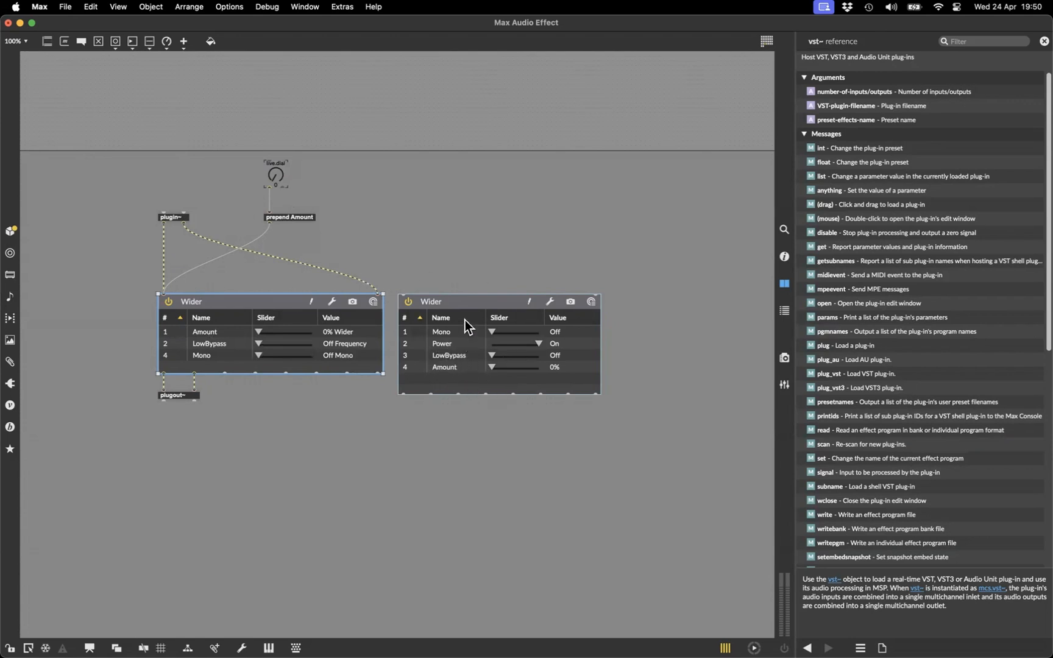
pyautogui.click(440, 301)
pyautogui.press('BackSpace')
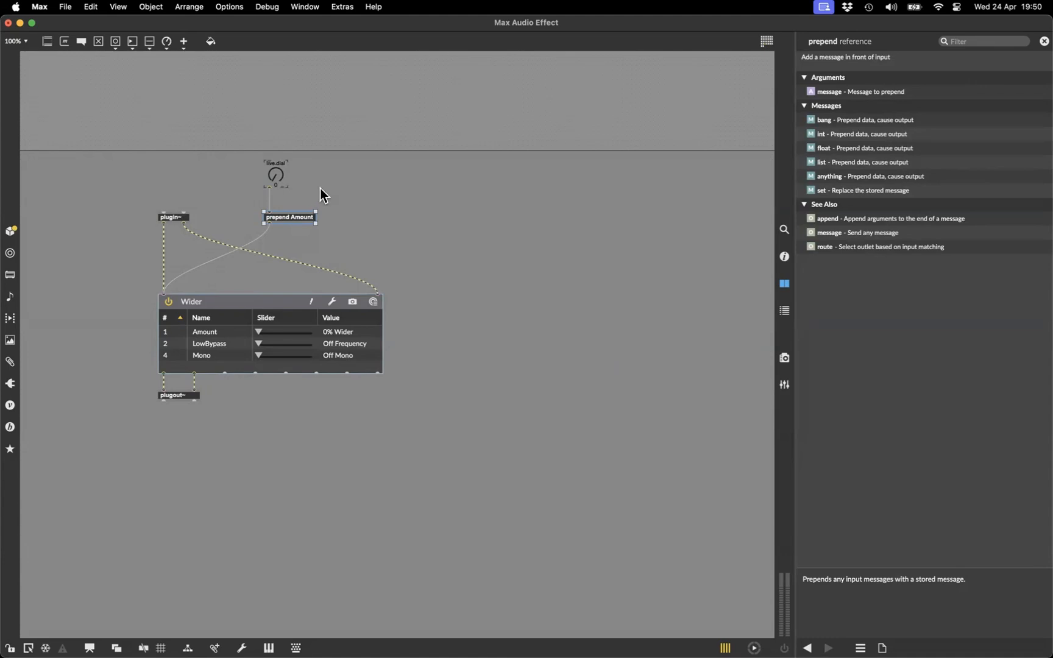
# Step: Compare the live.dial's range with the Wider object's Amount slider by moving each in the locked patch and returning both to 0
pyautogui.press('super+e')
pyautogui.moveTo(277, 178)
pyautogui.mouseDown()
pyautogui.moveTo(276, 128)
pyautogui.moveTo(277, 179)
pyautogui.mouseUp()
pyautogui.press('super+e')
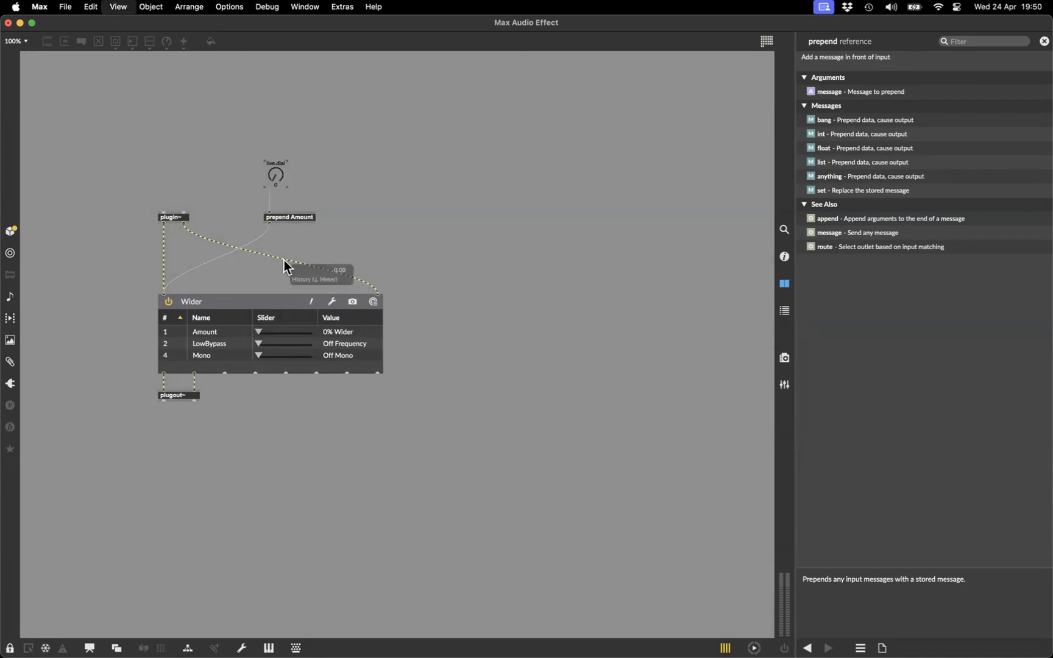
pyautogui.click(217, 301)
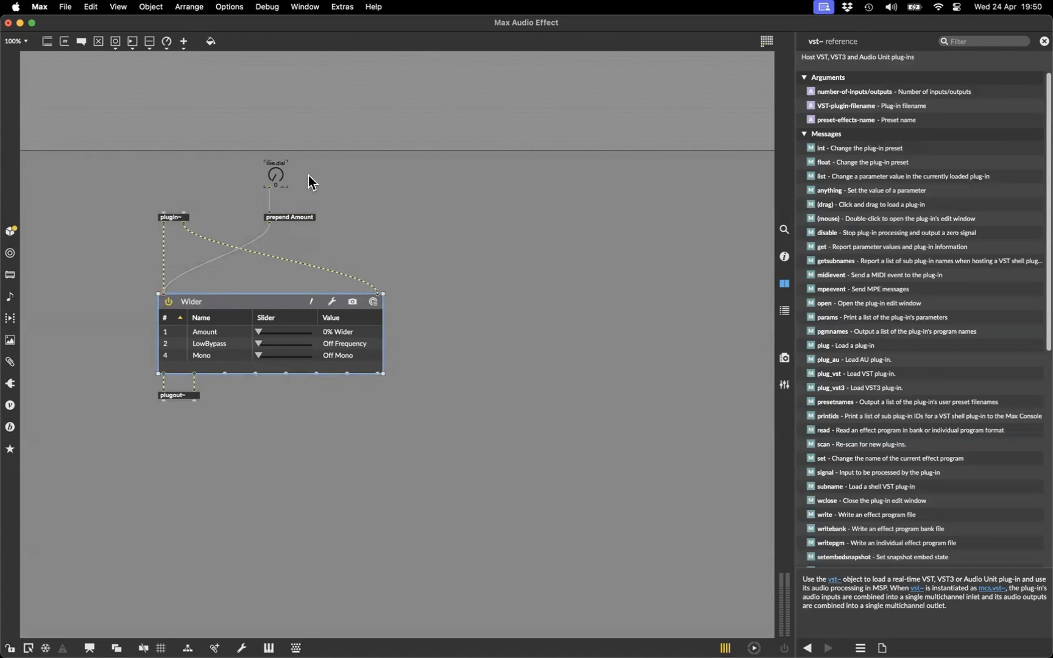
pyautogui.click(282, 176)
pyautogui.press('super+e')
pyautogui.moveTo(281, 175)
pyautogui.mouseDown()
pyautogui.moveTo(282, 130)
pyautogui.moveTo(282, 177)
pyautogui.mouseUp()
pyautogui.press('super+e')
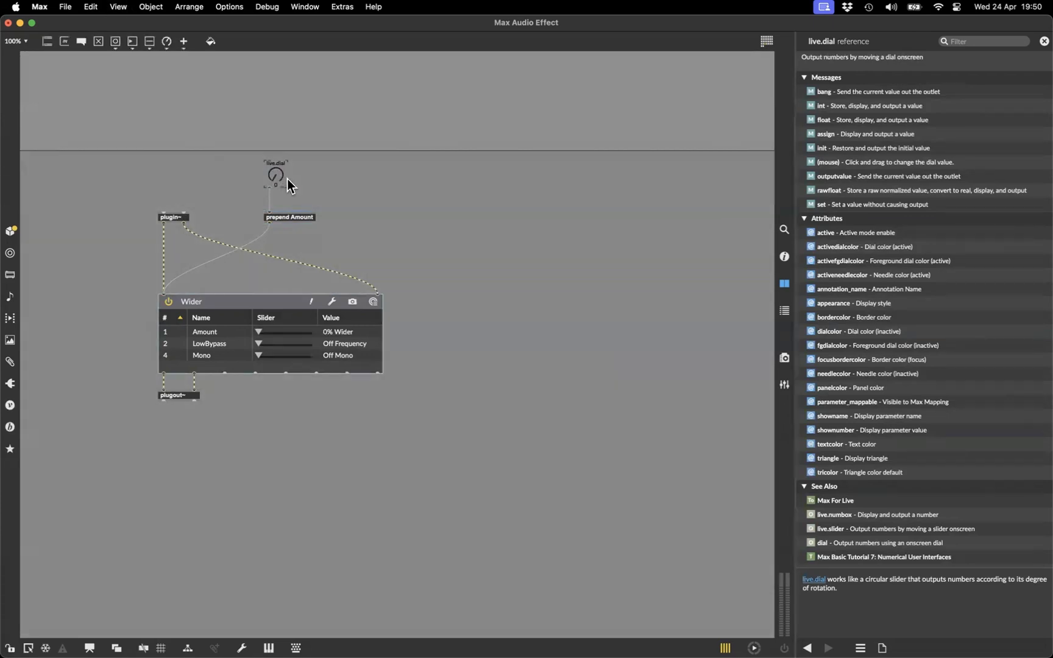
pyautogui.click(268, 181)
pyautogui.press('super+e')
pyautogui.moveTo(261, 332)
pyautogui.mouseDown()
pyautogui.moveTo(314, 334)
pyautogui.moveTo(254, 332)
pyautogui.mouseUp()
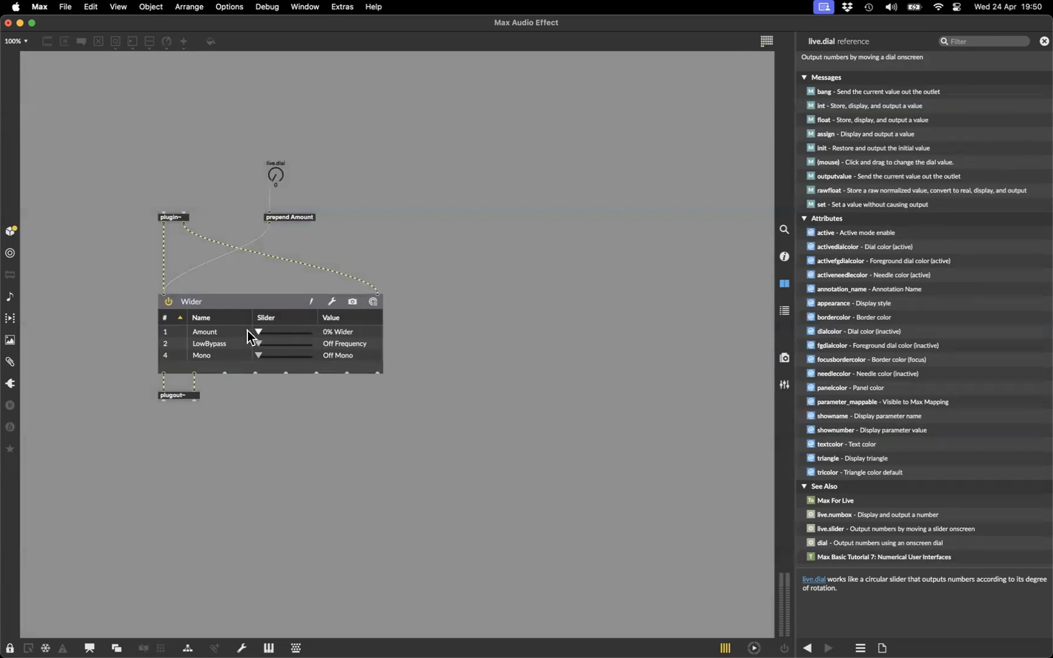
pyautogui.press('super+e')
# Step: Open the live.dial's inspector and review its attribute categories and the full list down to the Parameter settings
pyautogui.click(277, 174)
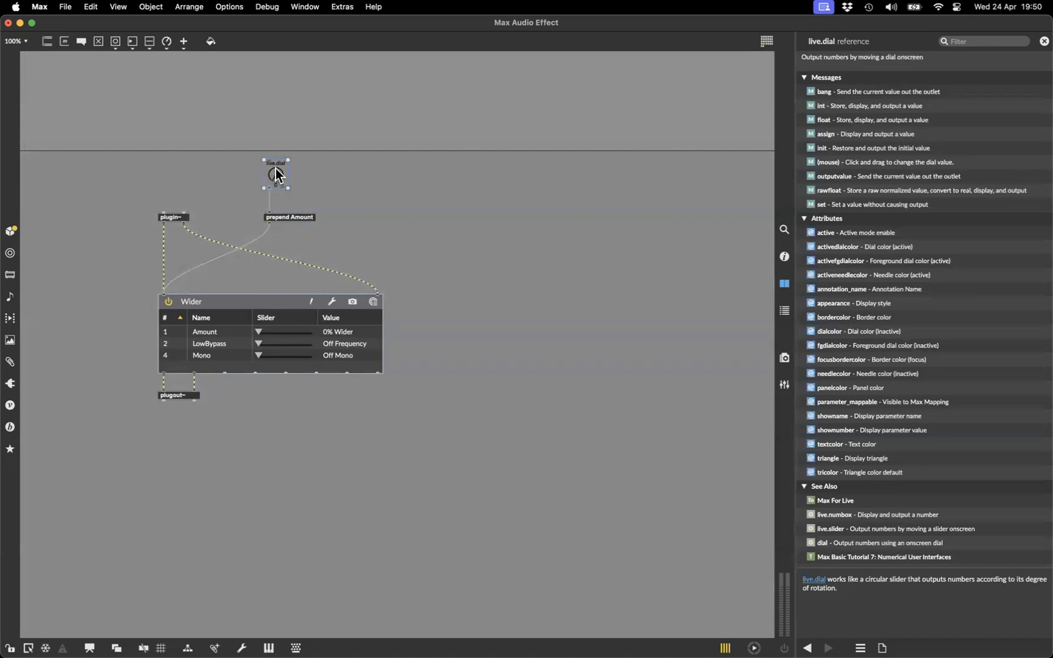
pyautogui.click(784, 259)
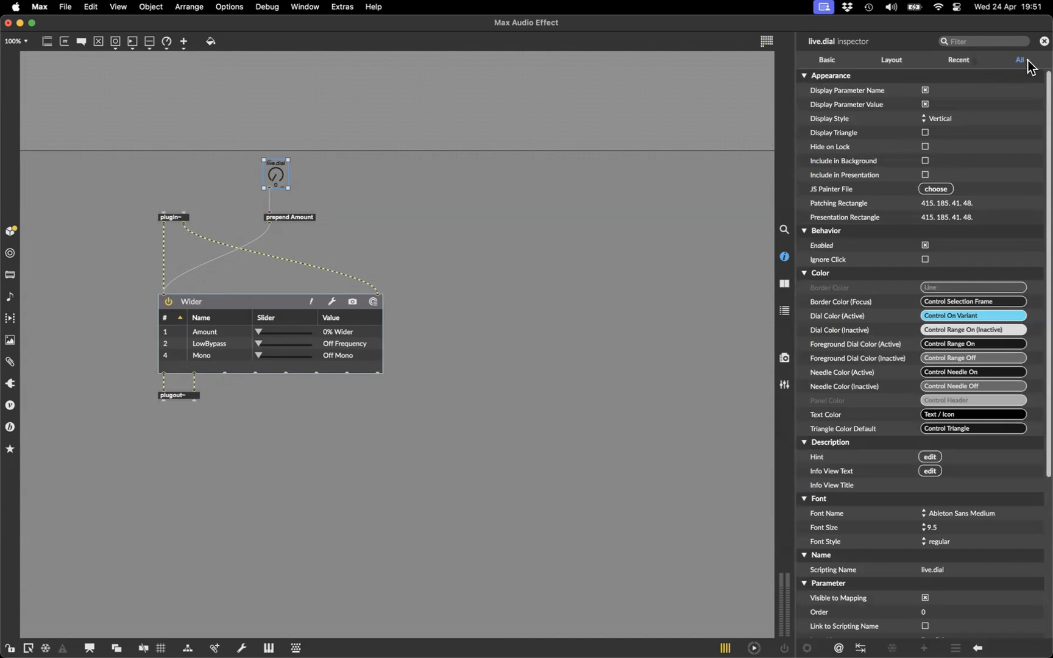
pyautogui.click(827, 60)
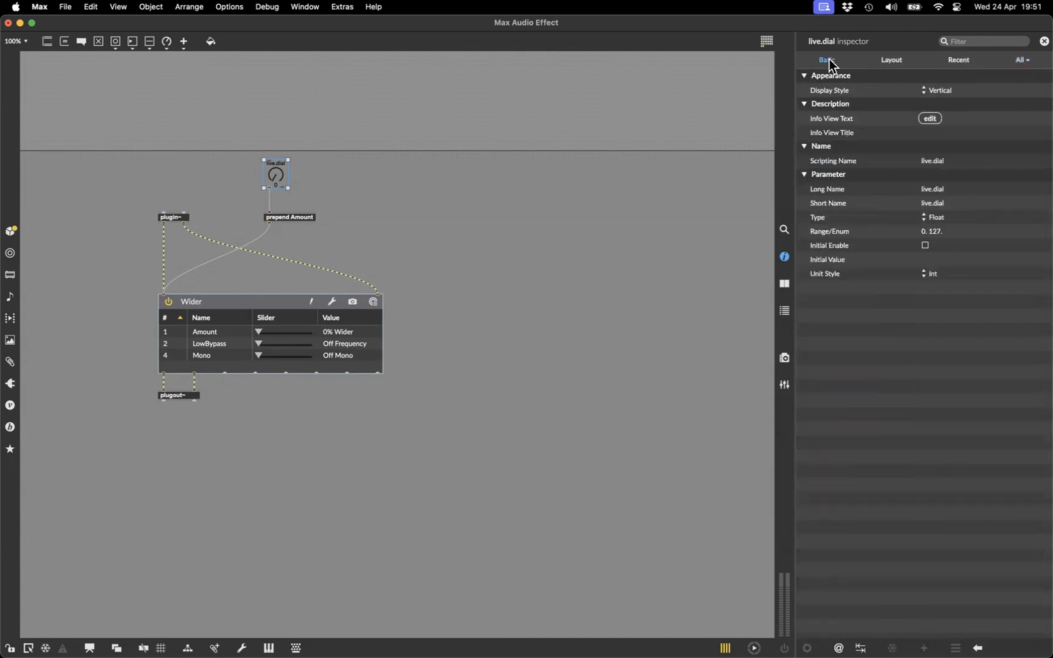
pyautogui.click(893, 63)
pyautogui.click(970, 66)
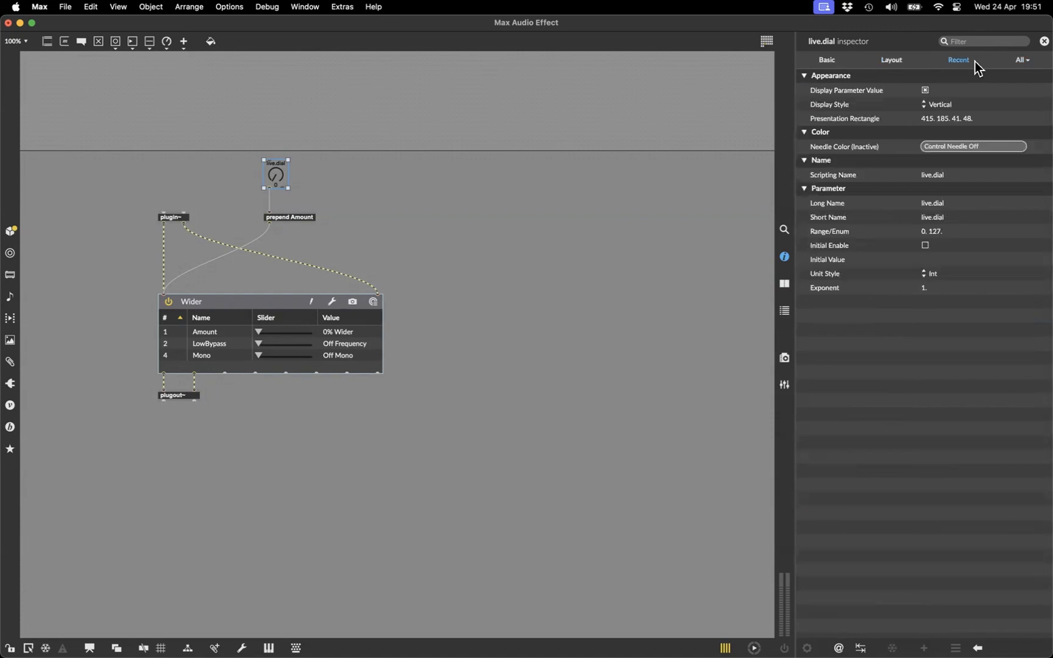
pyautogui.click(1023, 63)
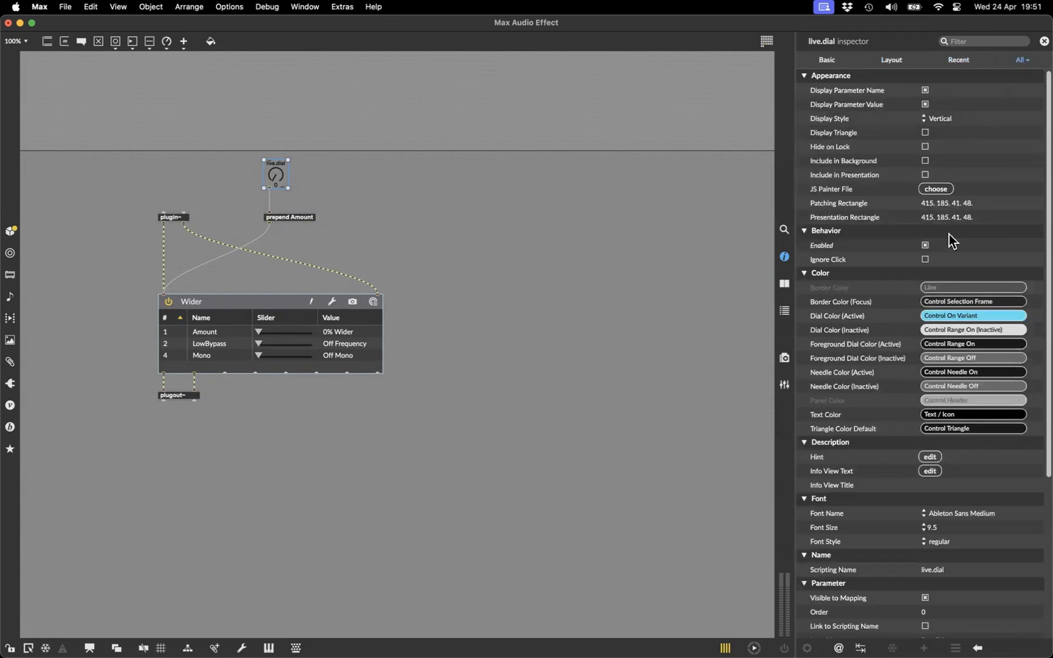
pyautogui.scroll(-10, 945, 213)
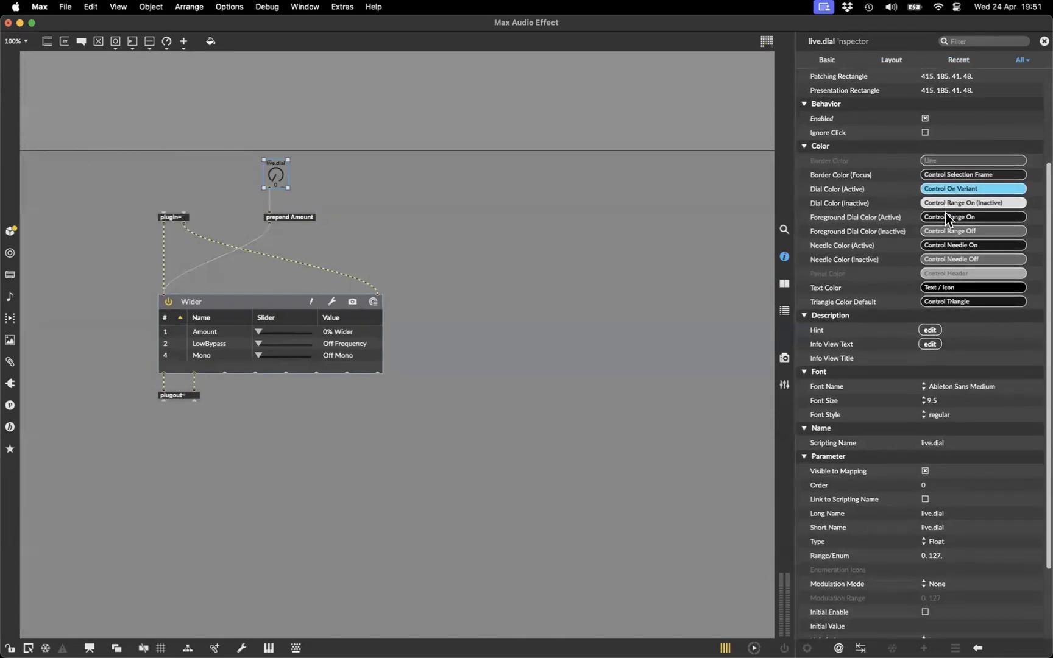
pyautogui.scroll(-1, 944, 213)
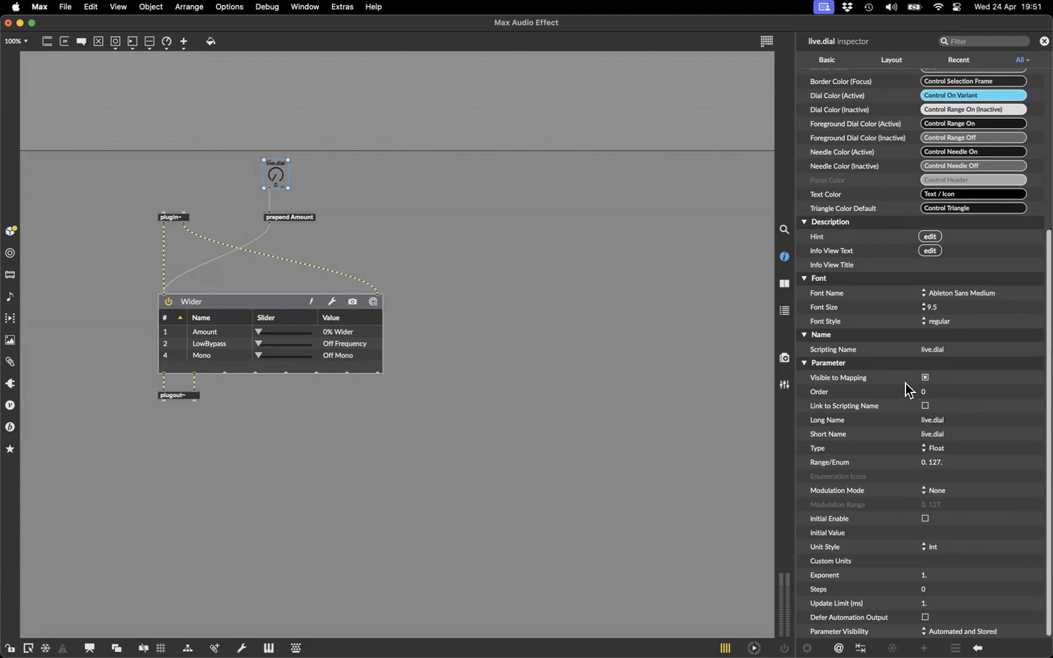
# Step: Set the live.dial's Scripting Name to amount and its Long Name to Amount in the inspector
pyautogui.click(930, 348)
pyautogui.write('amou')
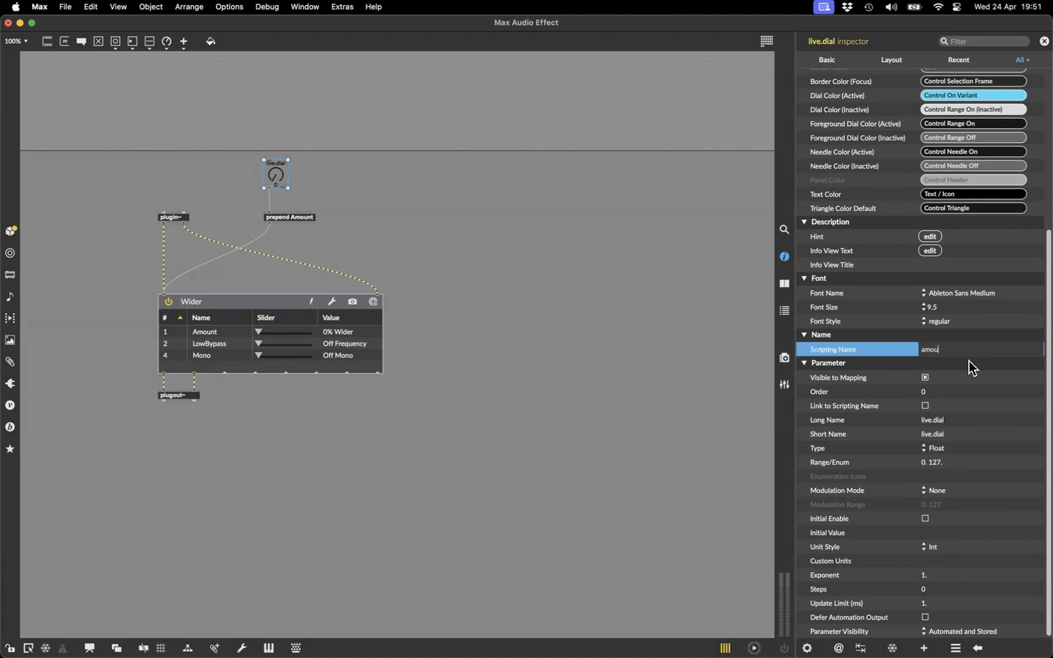
pyautogui.press('Return')
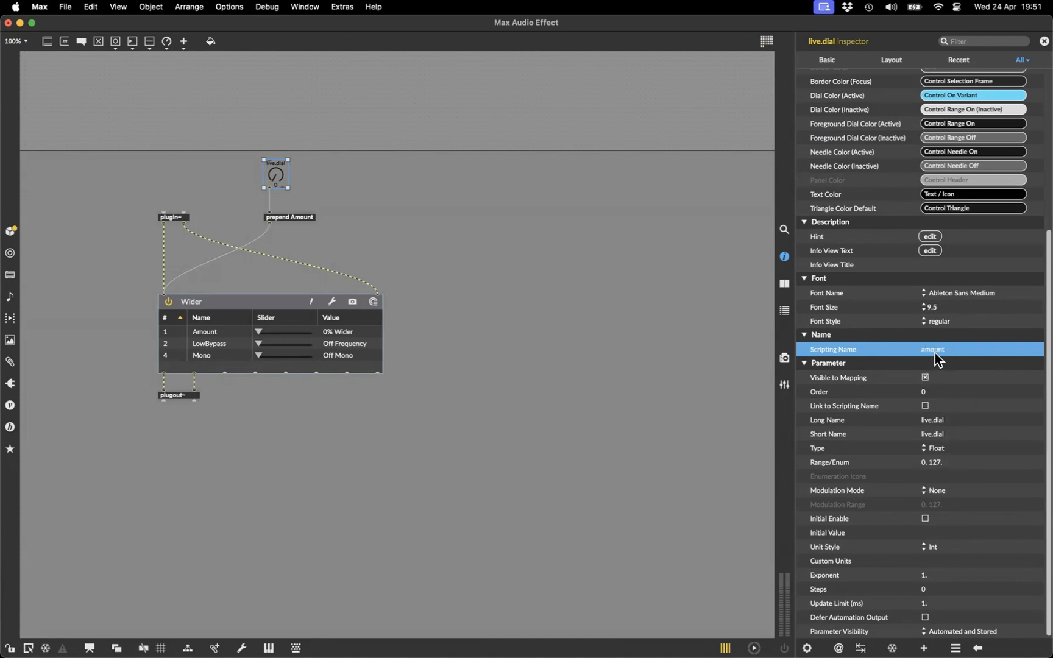
pyautogui.doubleClick(936, 420)
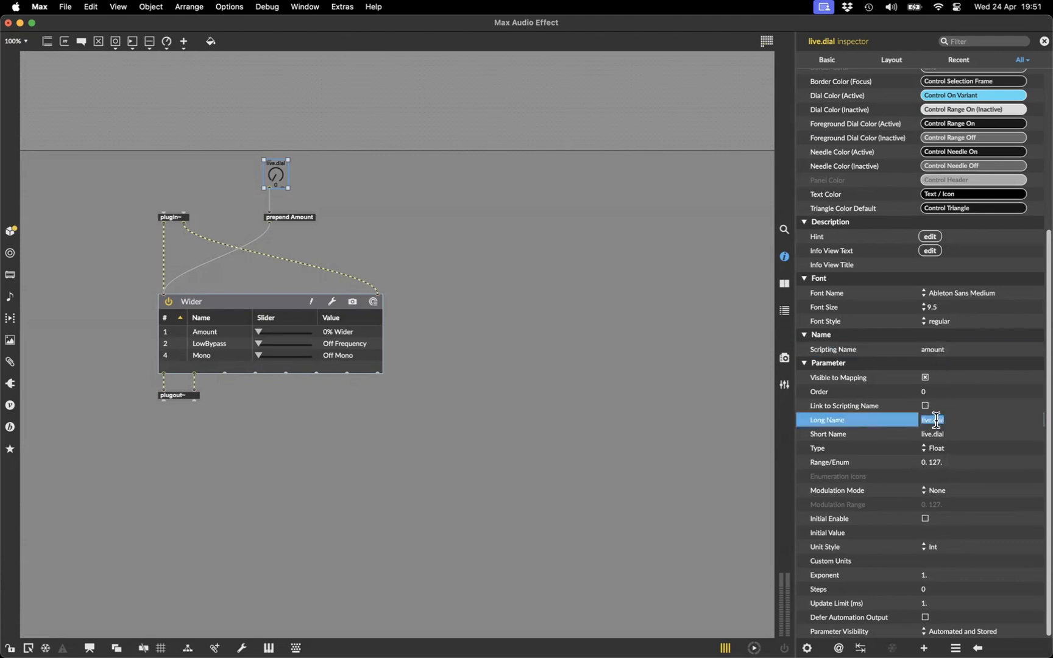
pyautogui.write('Amount')
pyautogui.press('Return')
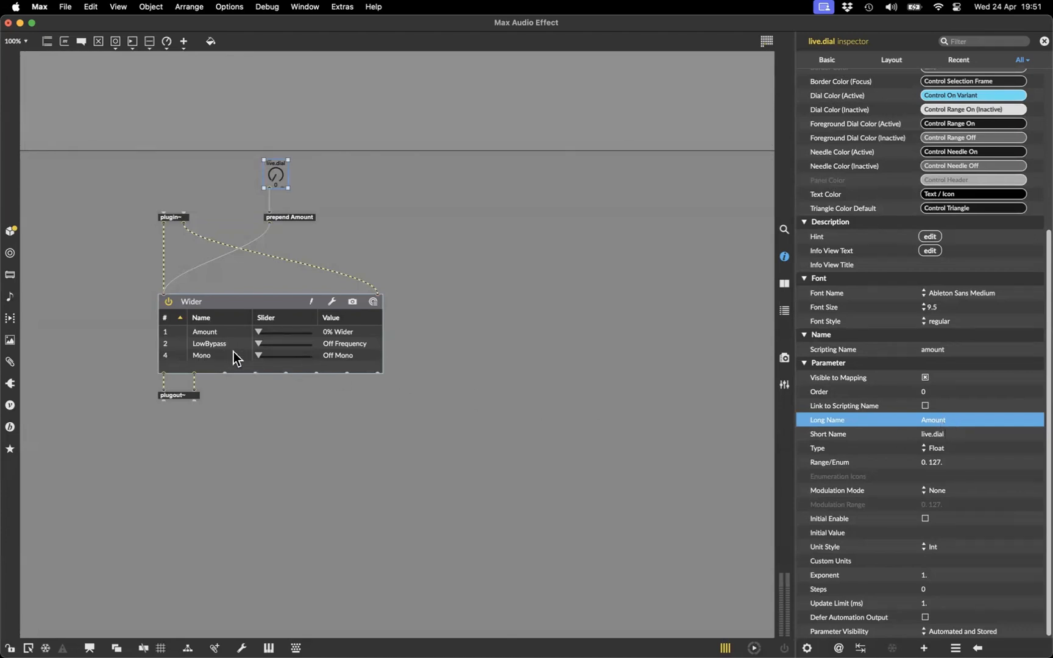
# Step: Set the dial's Short Name to Amount after trying the abbreviation Amt
pyautogui.click(939, 434)
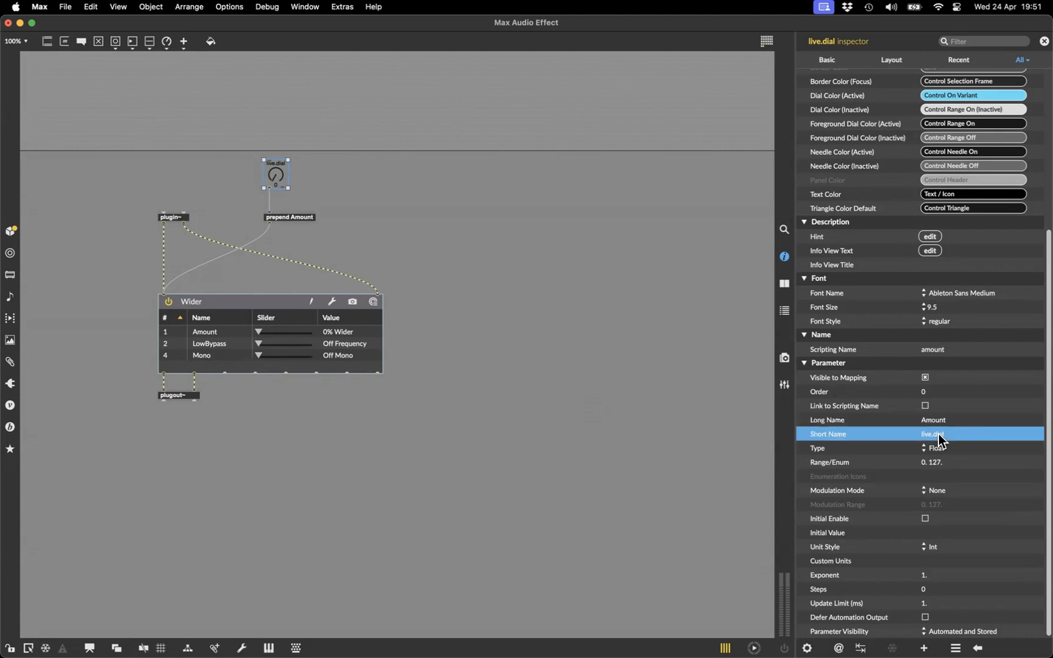
pyautogui.click(939, 436)
pyautogui.write('Amount')
pyautogui.press('Return')
pyautogui.click(935, 436)
pyautogui.write('Amt')
pyautogui.press('Return')
pyautogui.click(931, 433)
pyautogui.click(931, 433)
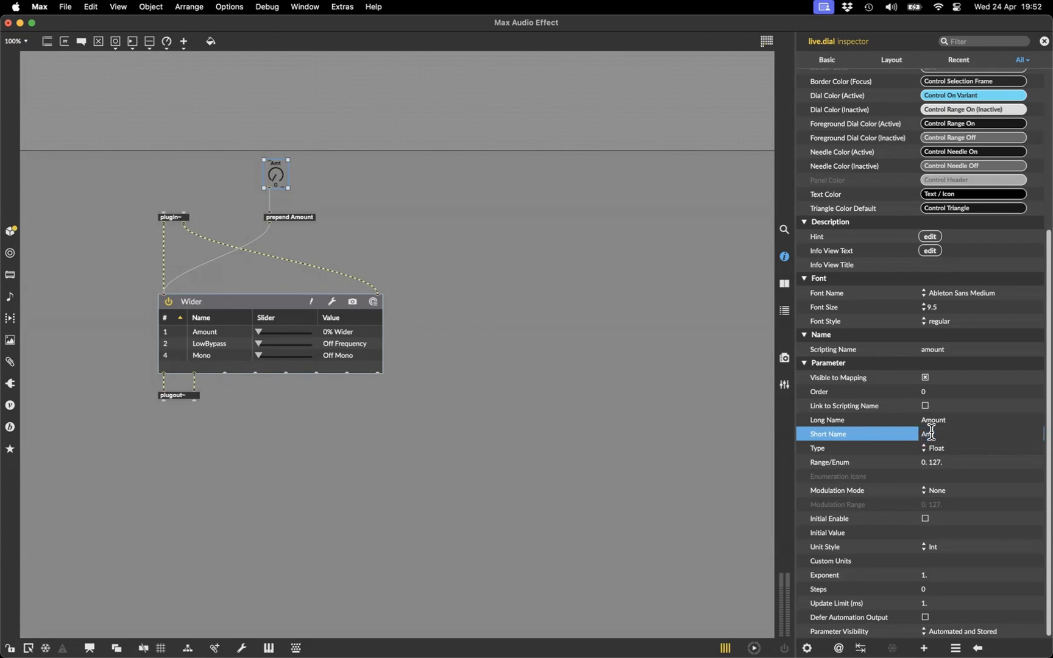
pyautogui.write('ount')
pyautogui.press('Return')
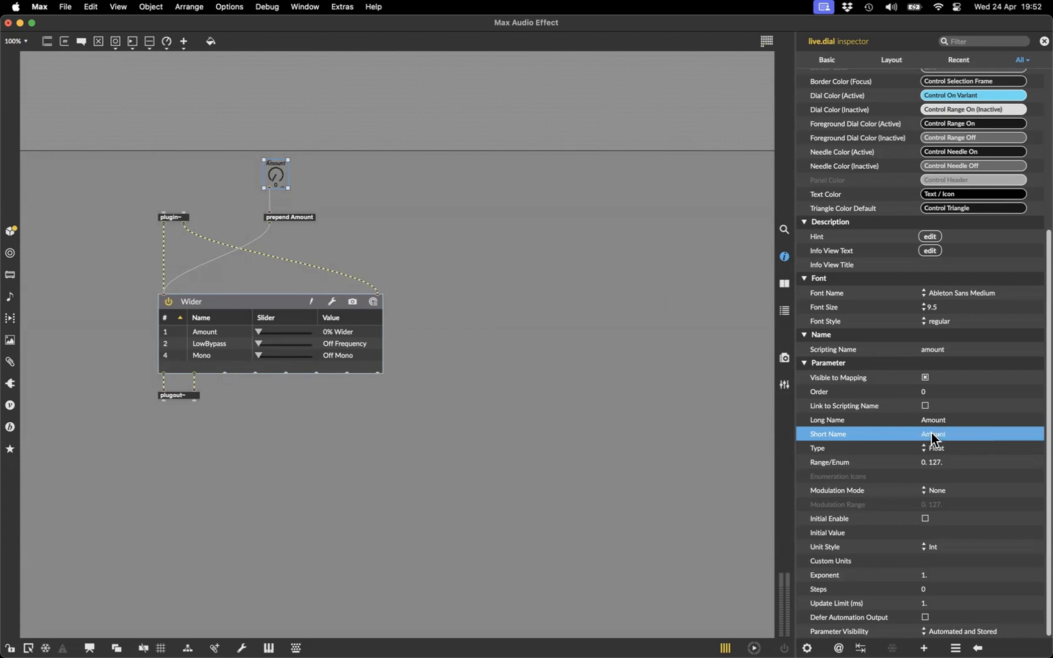
# Step: Set the Amount dial's Range/Enum to 0. 200. and its Unit Style to Percent (%)
pyautogui.click(940, 468)
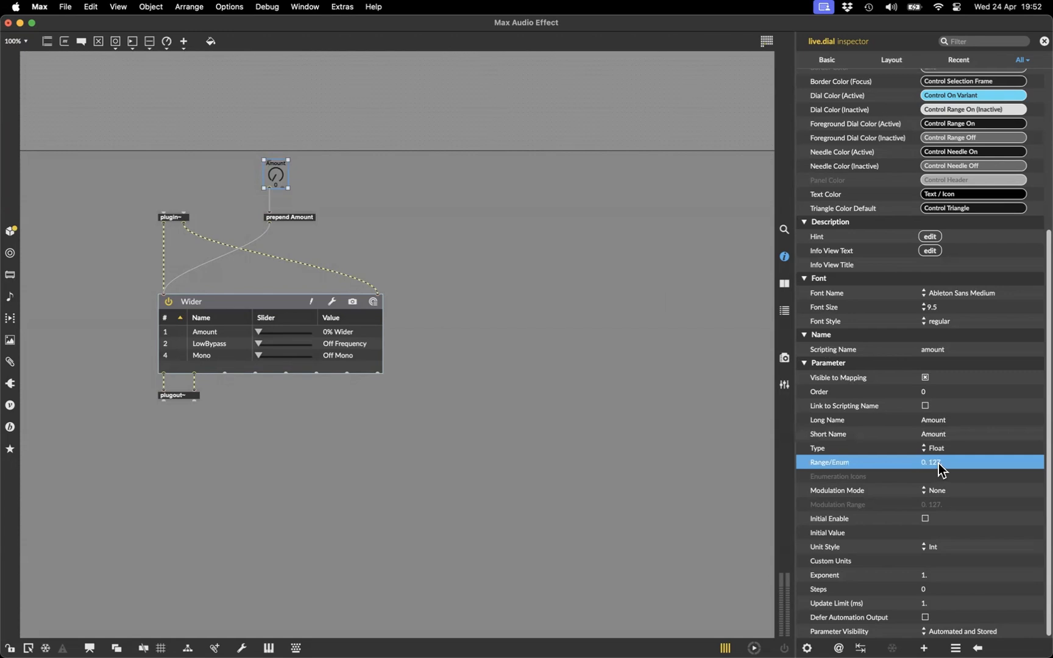
pyautogui.click(939, 465)
pyautogui.write('0')
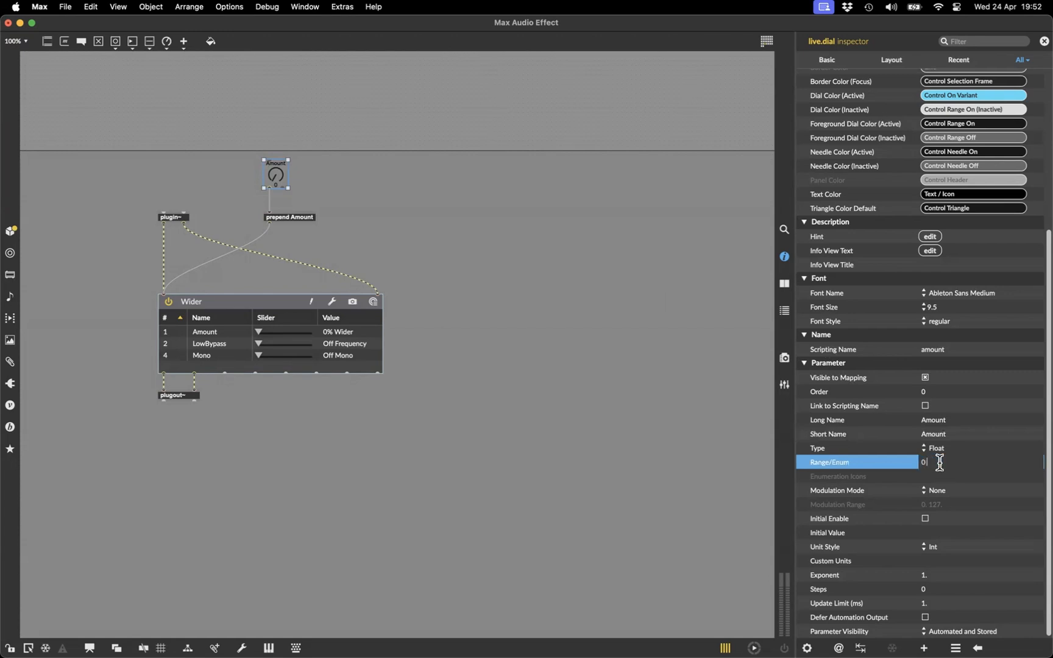
pyautogui.write('. 2000')
pyautogui.press('Return')
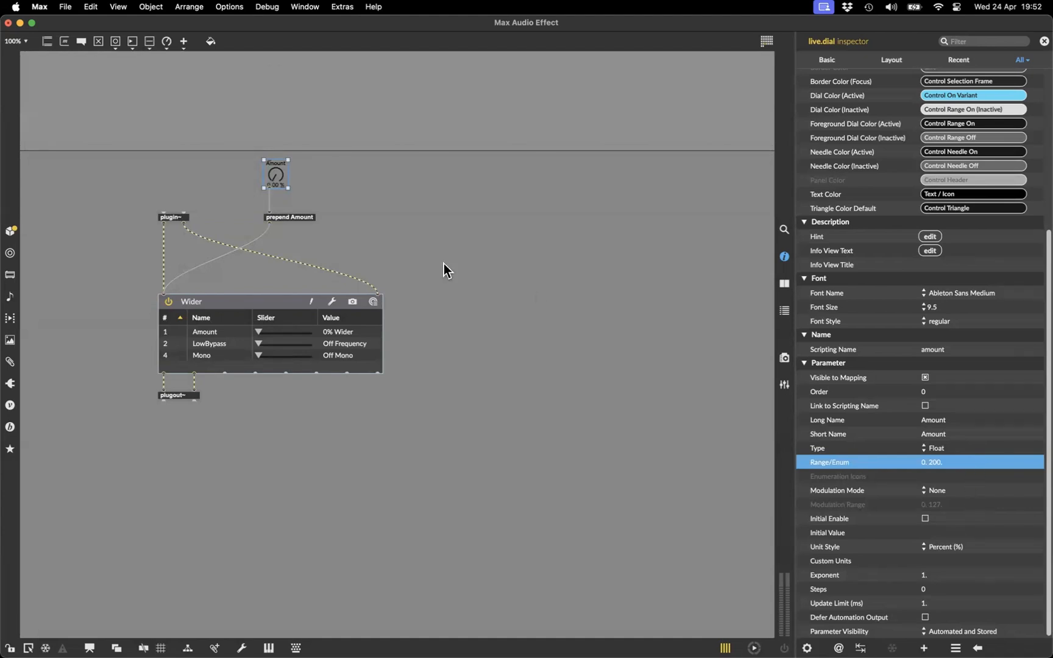
# Step: Test the Amount dial's new range against the Wider object's Amount slider in the locked patch, then unlock it with the dial at 0%
pyautogui.click(386, 203)
pyautogui.press('super+e')
pyautogui.moveTo(280, 178)
pyautogui.mouseDown()
pyautogui.moveTo(280, 135)
pyautogui.moveTo(281, 175)
pyautogui.mouseUp()
pyautogui.press('super+e')
pyautogui.click(279, 176)
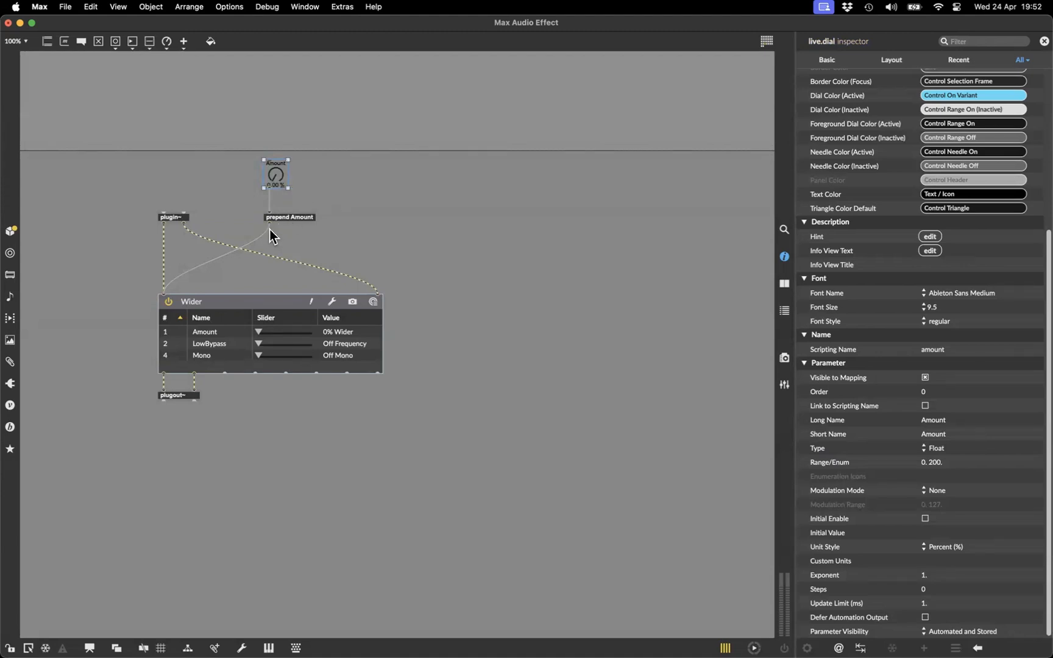
pyautogui.click(239, 303)
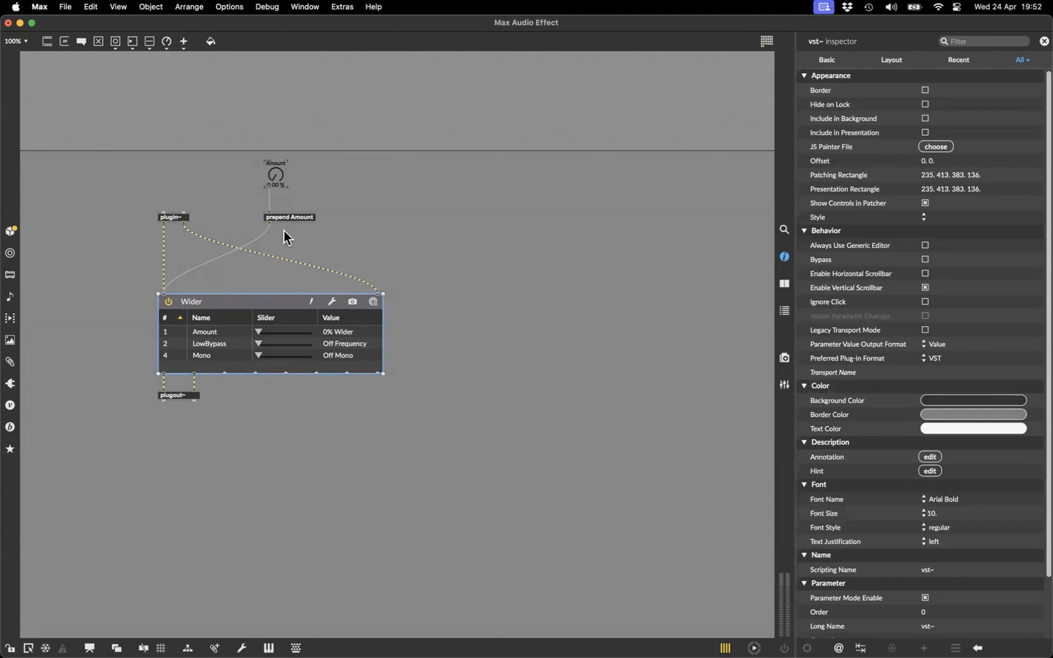
# Step: Create a scale object with the arguments 0. 200. 0. 1. near the prepend Amount object
pyautogui.moveTo(292, 218); pyautogui.dragTo(291, 207)
pyautogui.click(301, 242)
pyautogui.write('n')
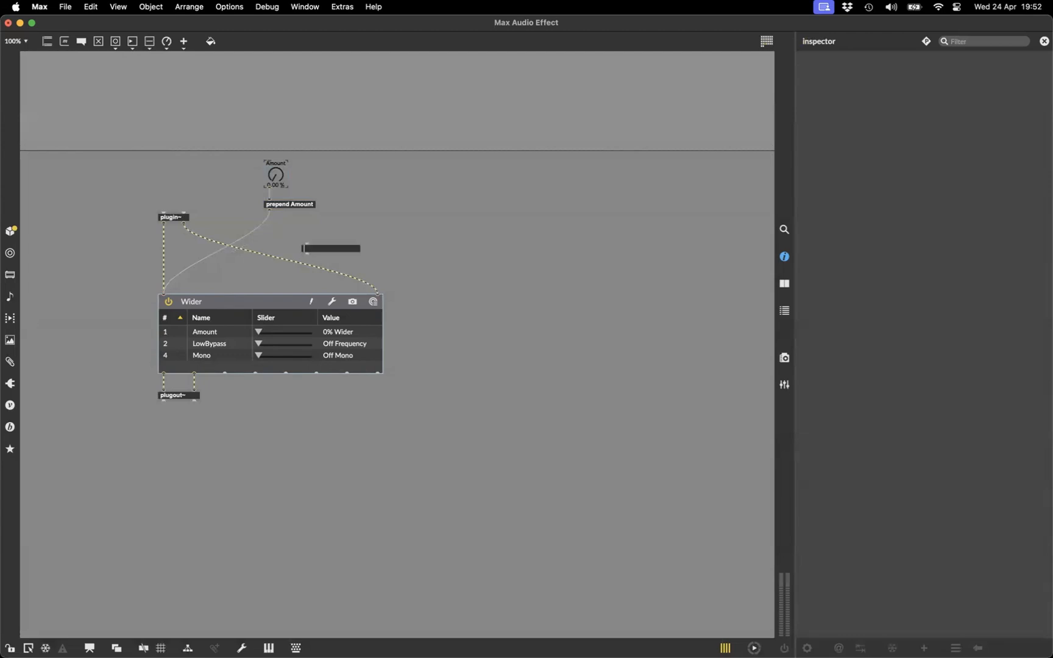
pyautogui.write('scale')
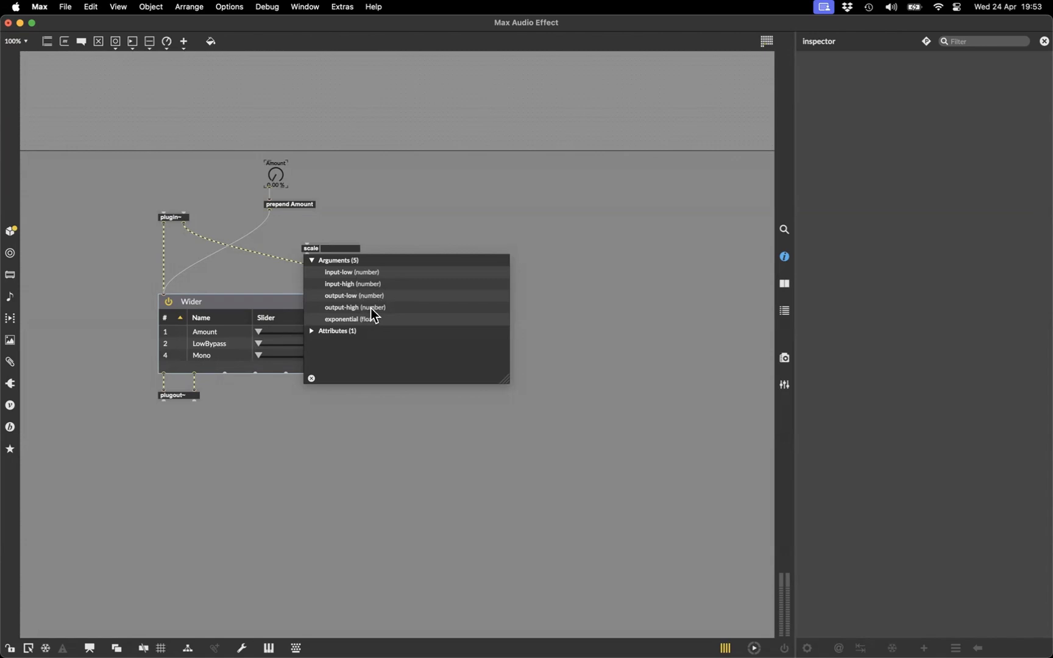
pyautogui.write('0 200 0. 1...')
pyautogui.click(360, 242)
pyautogui.moveTo(341, 252); pyautogui.dragTo(312, 240)
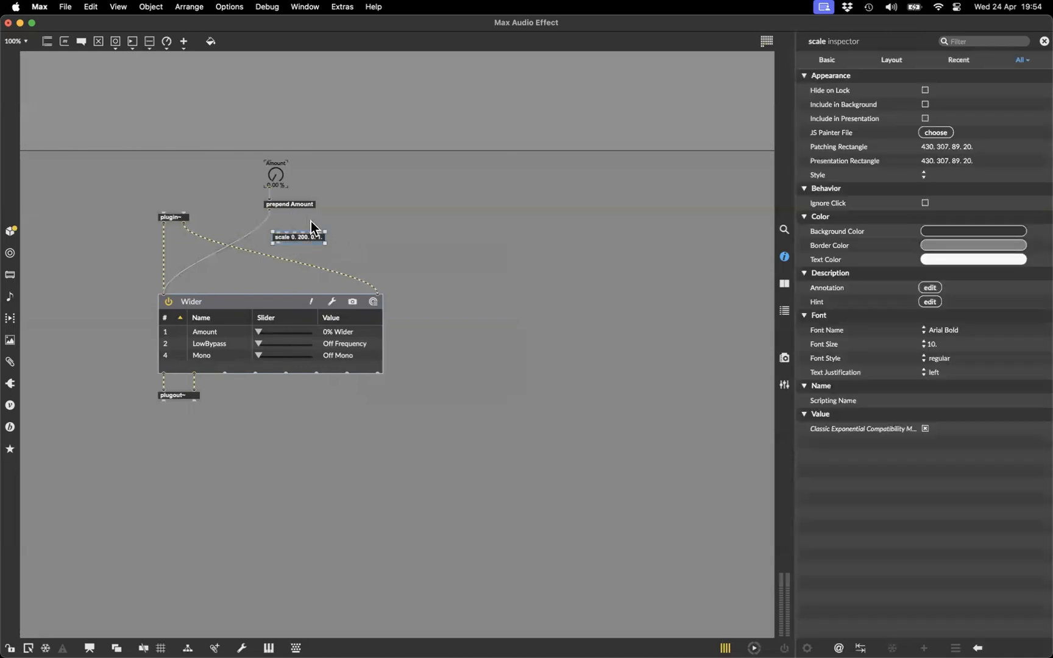
# Step: Insert the scale object between the Amount dial and prepend Amount, replacing their direct patch cord with connections through scale
pyautogui.moveTo(300, 204); pyautogui.dragTo(301, 233)
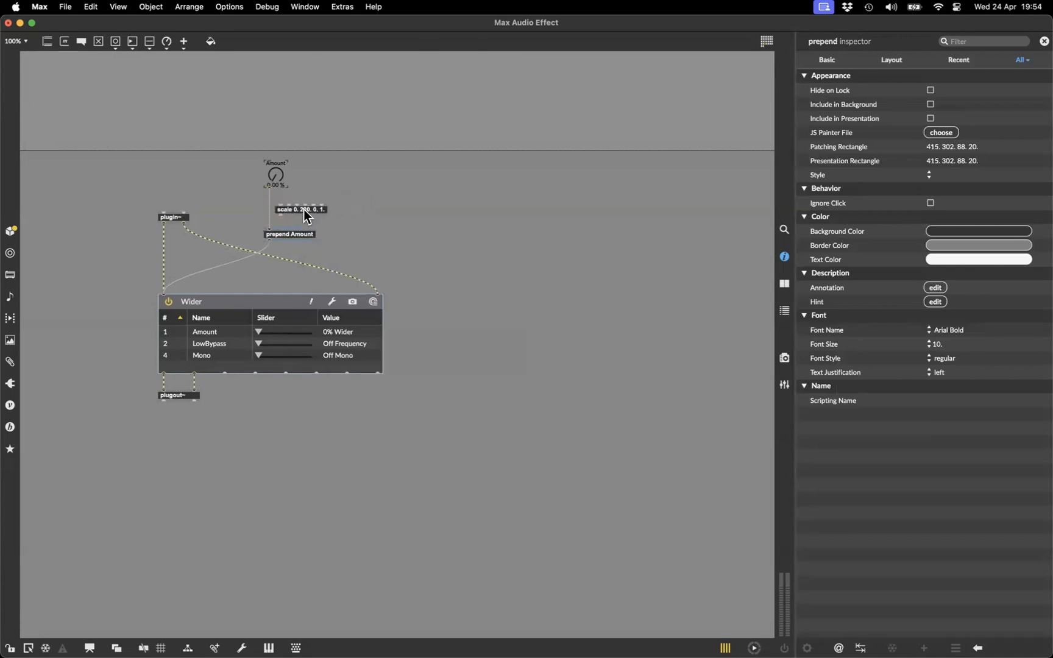
pyautogui.click(303, 209)
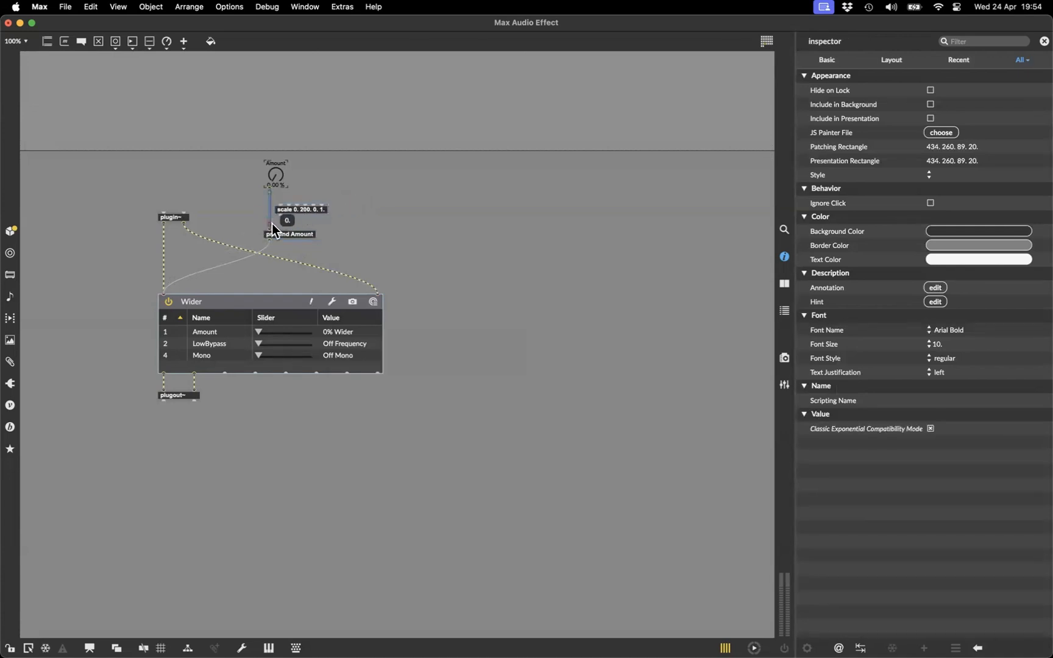
pyautogui.click(269, 227)
pyautogui.click(279, 203)
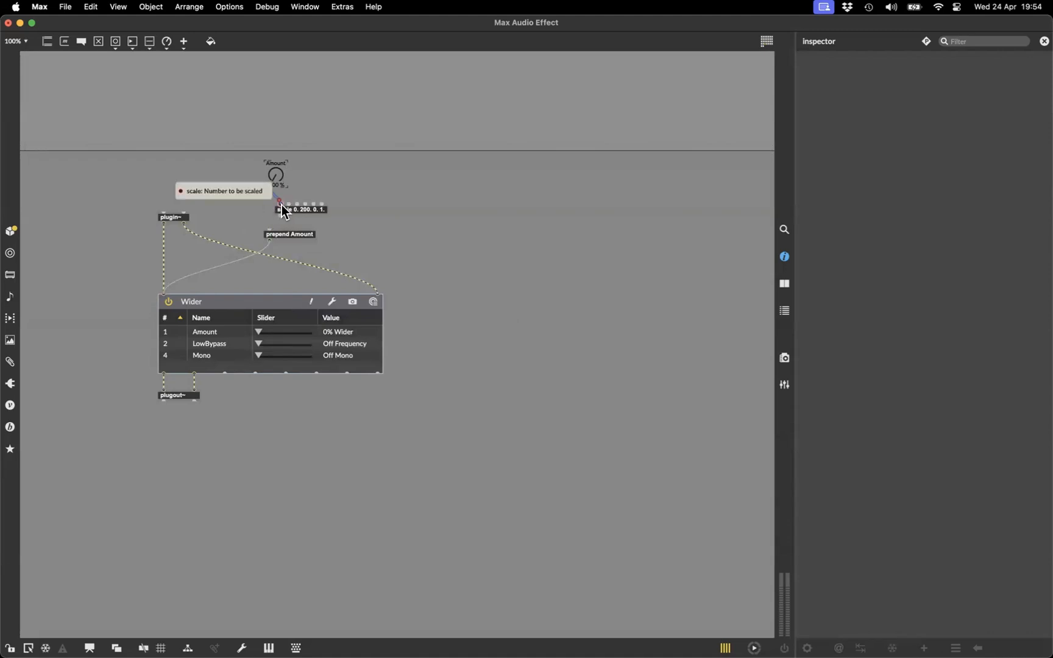
pyautogui.moveTo(281, 215); pyautogui.dragTo(275, 121)
# Step: Test the scaled Amount dial against the Wider object's Amount slider in the locked patch and return it to 0%
pyautogui.press('super+e')
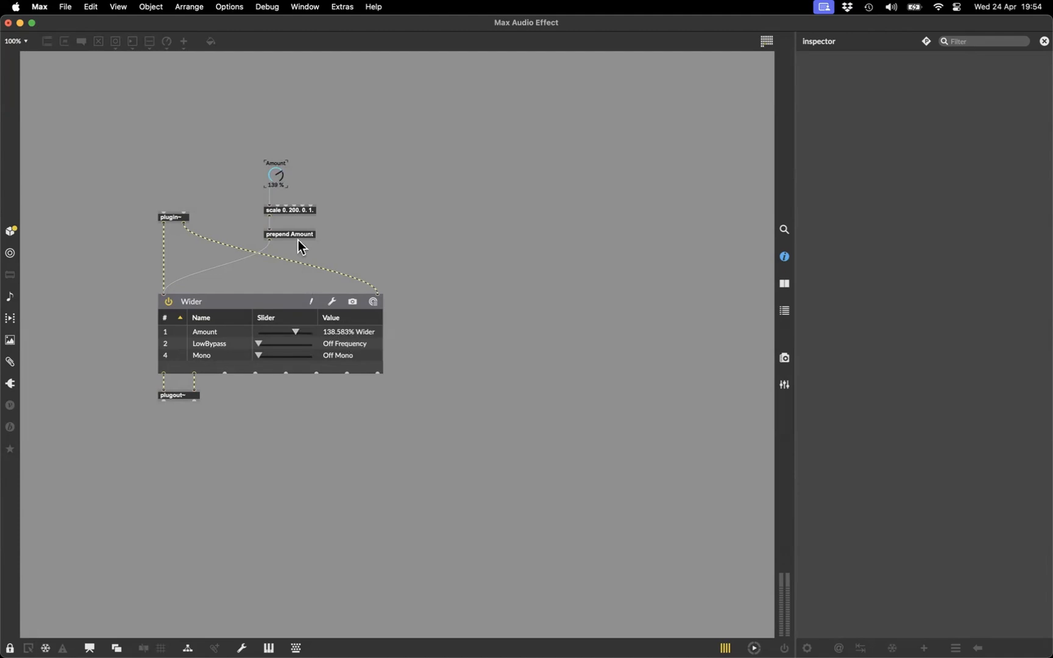
pyautogui.moveTo(276, 183); pyautogui.dragTo(276, 237)
pyautogui.press('super+e')
# Step: Delete the scale object and reconnect the Amount dial directly to prepend Amount
pyautogui.click(302, 211)
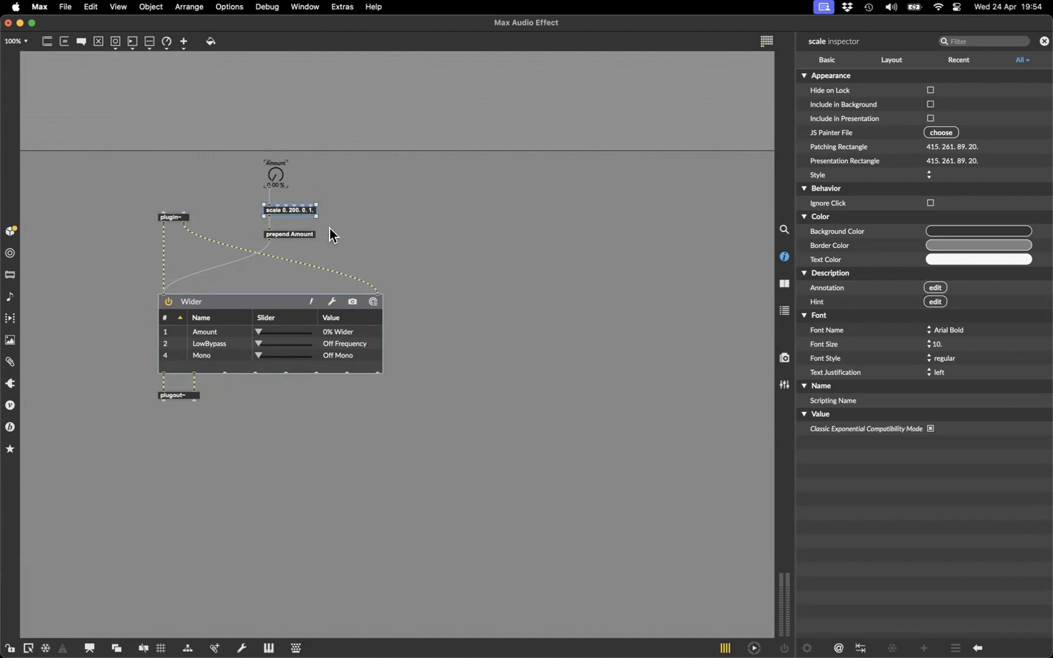
pyautogui.press('BackSpace')
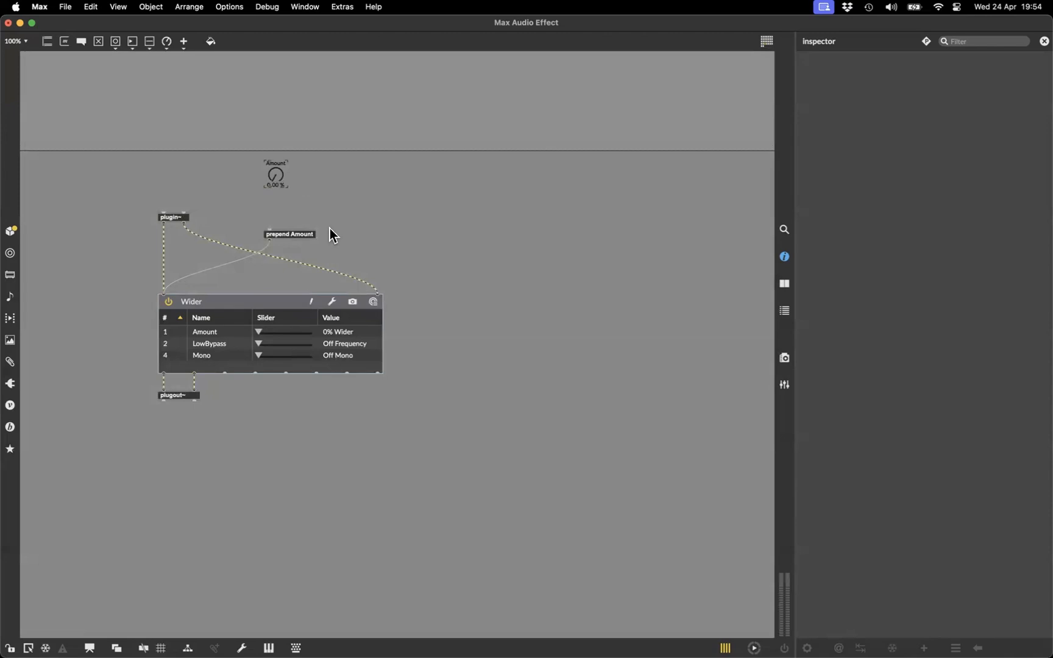
pyautogui.click(279, 186)
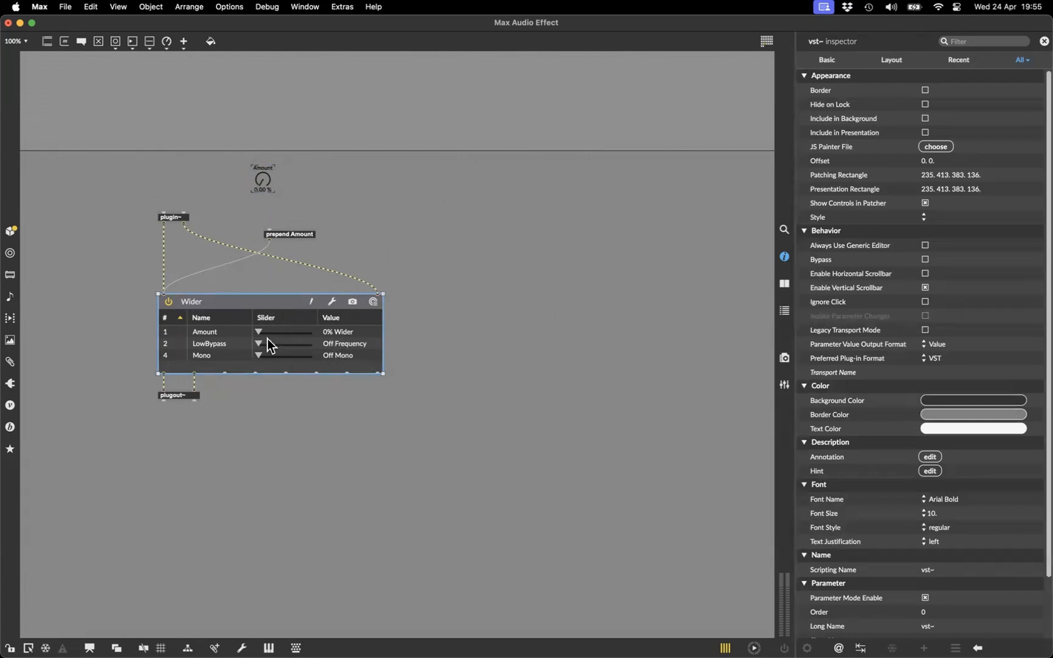
pyautogui.moveTo(269, 194); pyautogui.dragTo(270, 233)
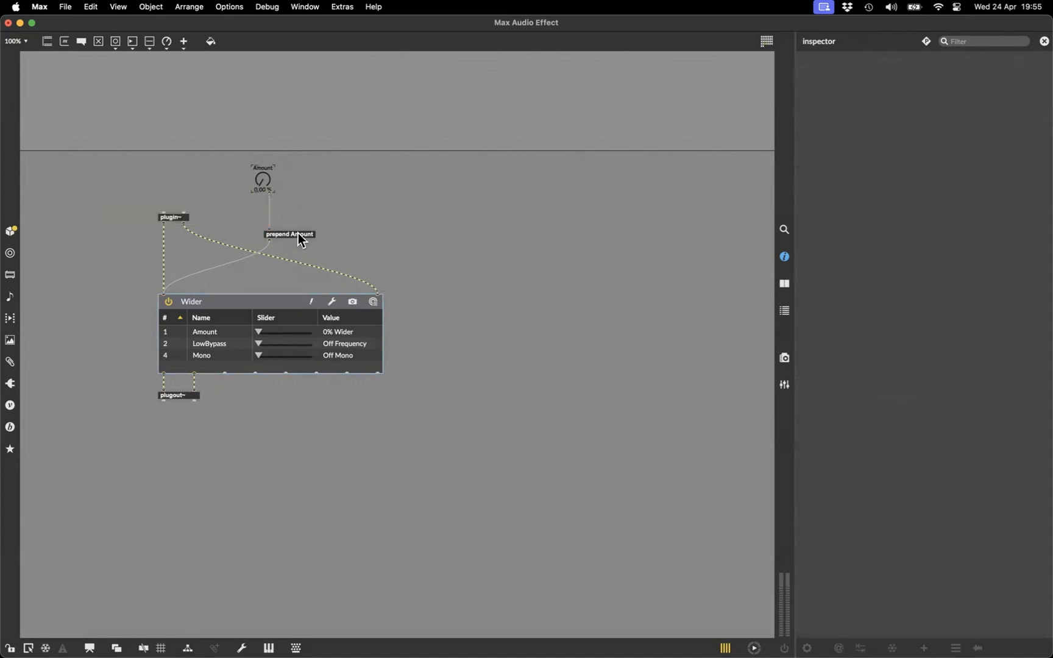
# Step: Test the directly connected Amount dial in the locked patch, leave it at 0%, and unlock the patch
pyautogui.press('super+e')
pyautogui.moveTo(265, 183)
pyautogui.mouseDown()
pyautogui.moveTo(256, 195)
pyautogui.moveTo(260, 182)
pyautogui.moveTo(266, 223)
pyautogui.moveTo(264, 181)
pyautogui.mouseUp()
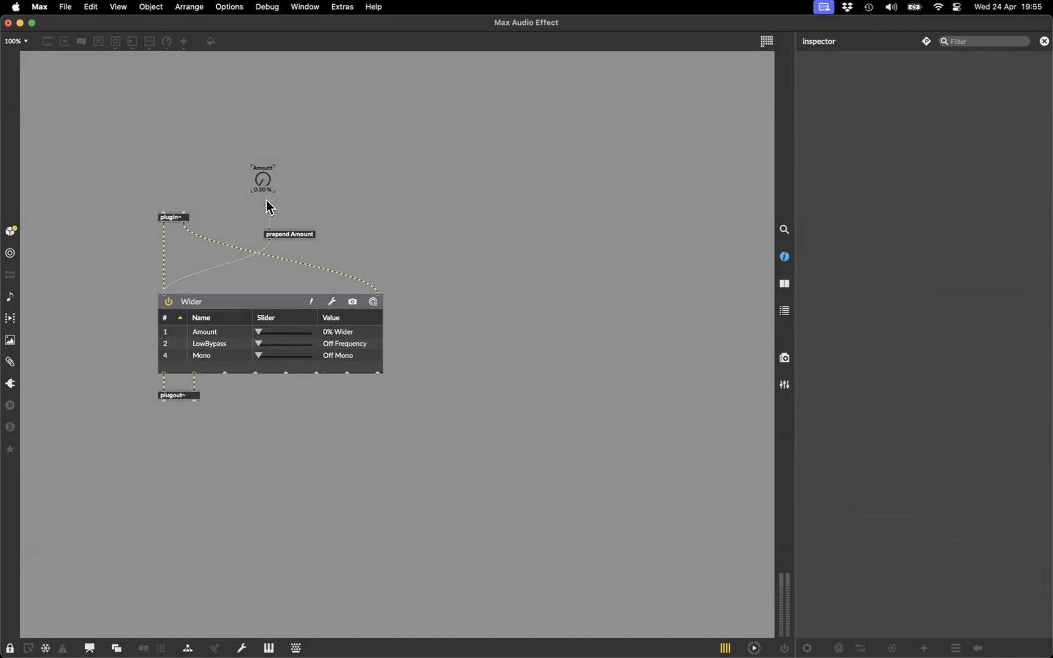
pyautogui.press('super+e')
# Step: Move the Amount dial and prepend Amount beside the plugin~ object to make room for more controls
pyautogui.moveTo(239, 173); pyautogui.dragTo(236, 214)
pyautogui.click(237, 187)
pyautogui.moveTo(218, 163); pyautogui.dragTo(216, 181)
pyautogui.click(271, 176)
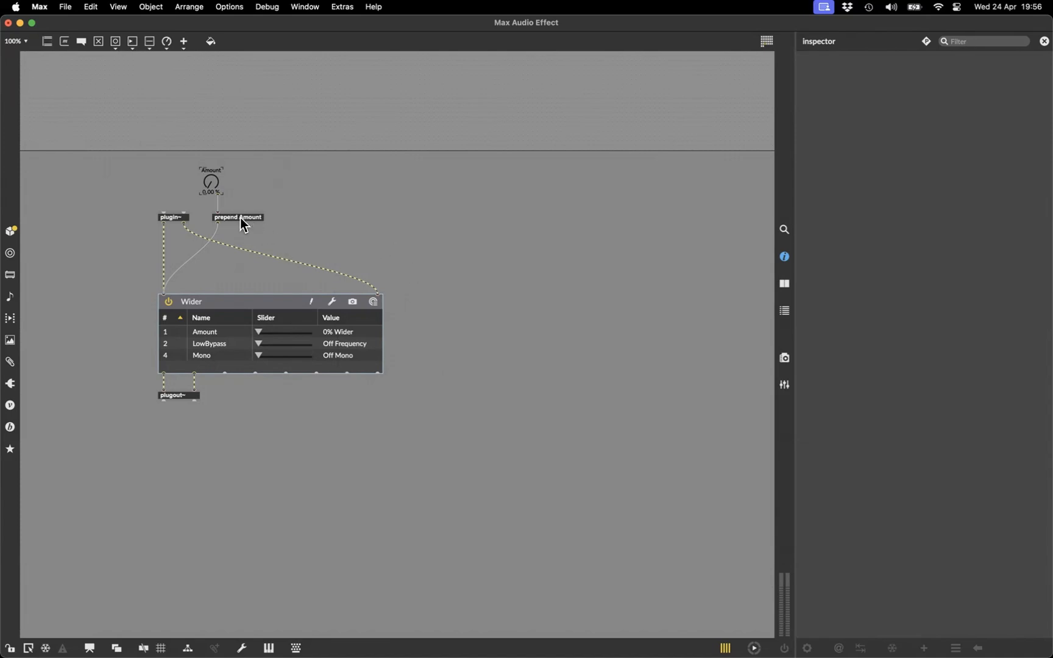
# Step: Duplicate the prepend Amount object beside the original and change the copy to prepend LowBypass
pyautogui.click(239, 298)
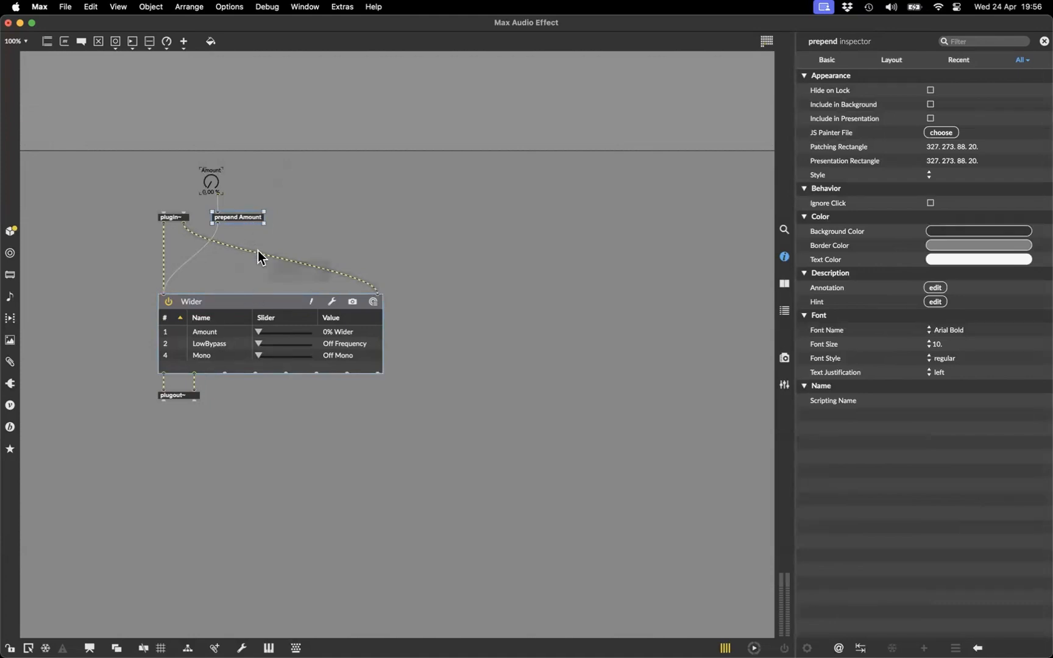
pyautogui.moveTo(292, 219); pyautogui.dragTo(301, 219)
pyautogui.click(310, 218)
pyautogui.doubleClick(318, 217)
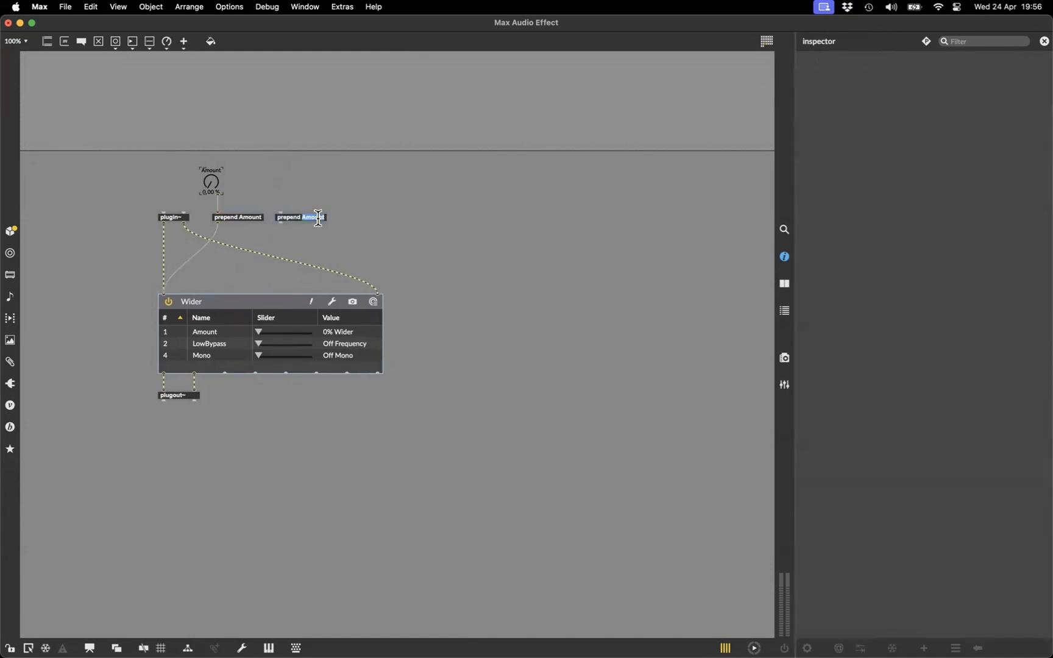
pyautogui.write('LowBypass')
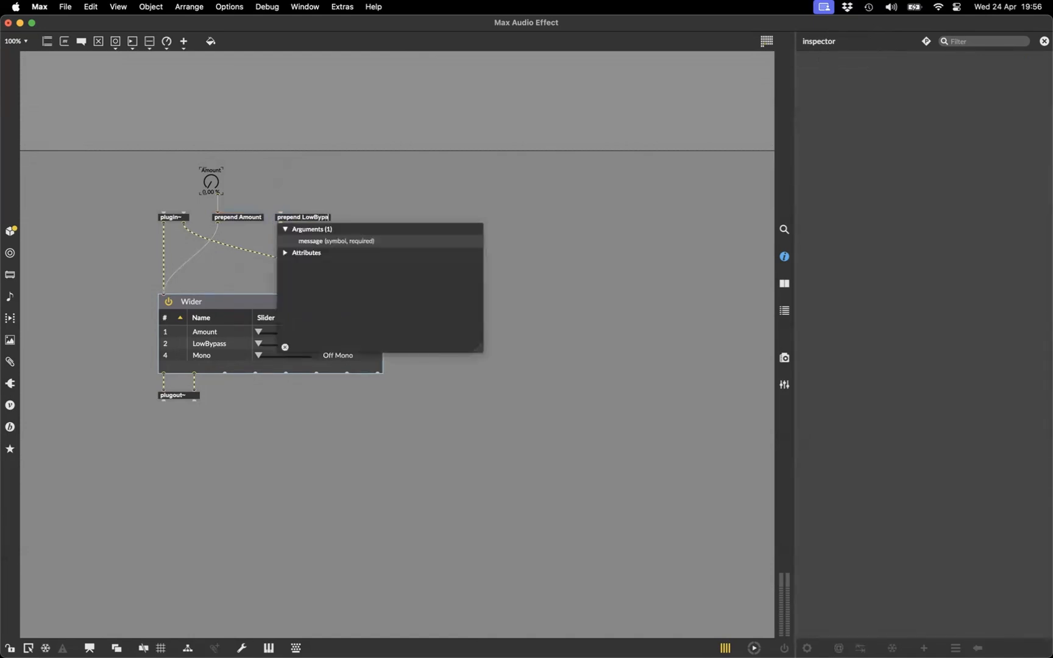
pyautogui.click(310, 170)
# Step: Duplicate the prepend LowBypass object beside it and change the copy to prepend Mono
pyautogui.moveTo(308, 217); pyautogui.dragTo(449, 221)
pyautogui.click(389, 217)
pyautogui.click(390, 218)
pyautogui.click(390, 219)
pyautogui.click(381, 218)
pyautogui.write('Mono')
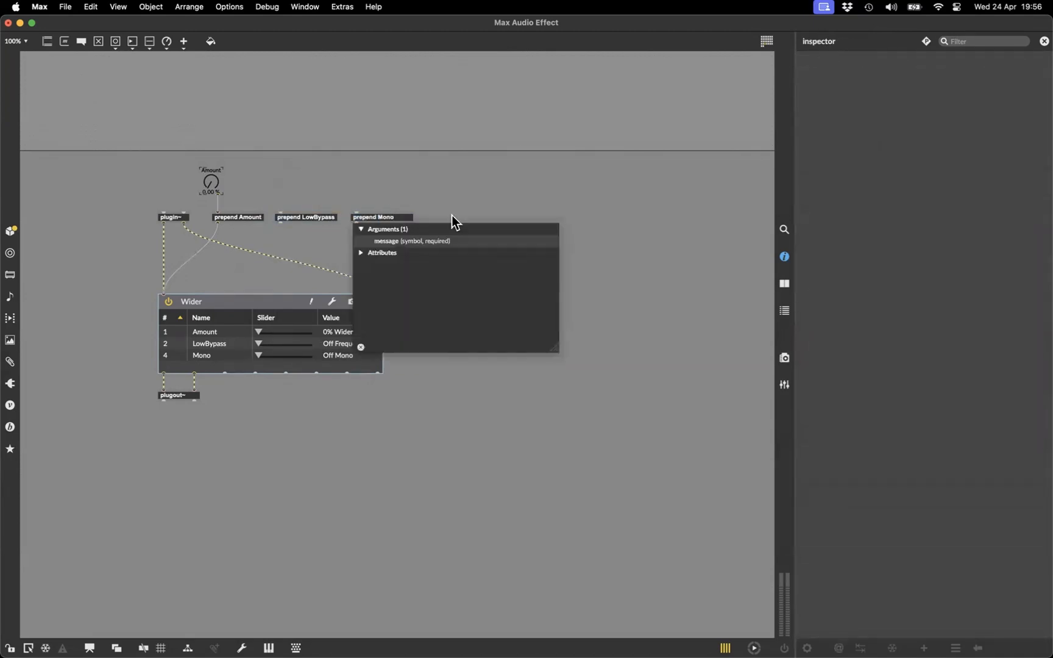
pyautogui.click(311, 208)
# Step: Connect the outlets of prepend LowBypass and prepend Mono to the Wider object's first inlet
pyautogui.moveTo(280, 223); pyautogui.dragTo(165, 293)
pyautogui.moveTo(355, 222); pyautogui.dragTo(190, 285)
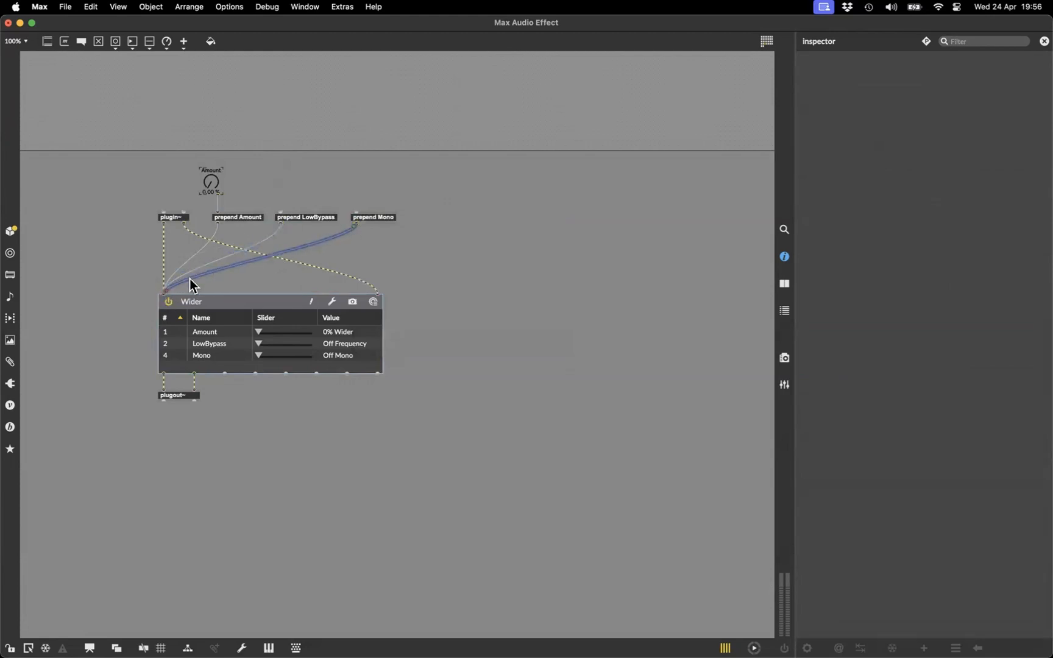
pyautogui.click(273, 189)
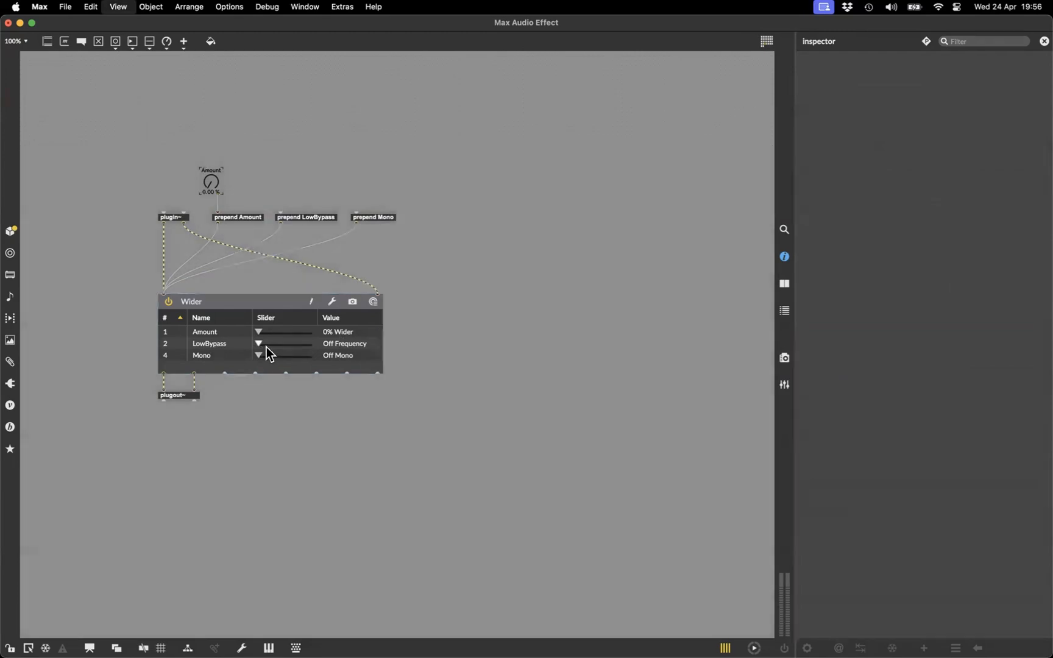
# Step: Check the range of the Wider object's LowBypass slider in the locked patch and return it to Off
pyautogui.press('super+e')
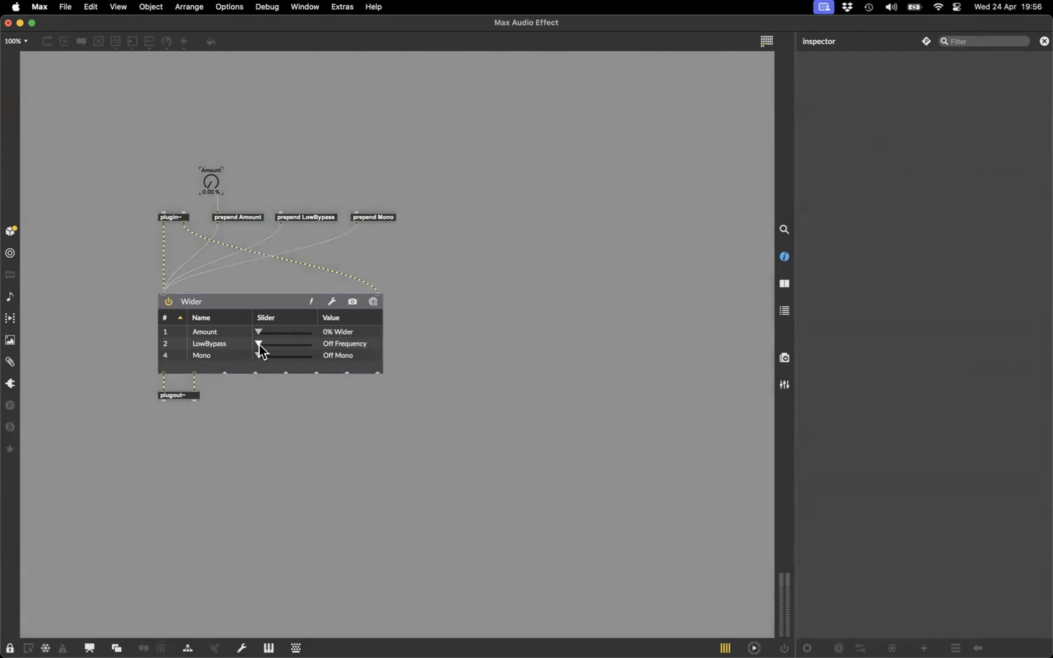
pyautogui.moveTo(260, 345)
pyautogui.mouseDown()
pyautogui.moveTo(305, 345)
pyautogui.moveTo(252, 346)
pyautogui.mouseUp()
pyautogui.moveTo(260, 345)
pyautogui.mouseDown()
pyautogui.moveTo(304, 345)
pyautogui.moveTo(258, 346)
pyautogui.mouseUp()
pyautogui.press('super+e')
# Step: Add a second live.dial above prepend LowBypass, connect it to that object, and align it beside the Amount dial
pyautogui.click(216, 183)
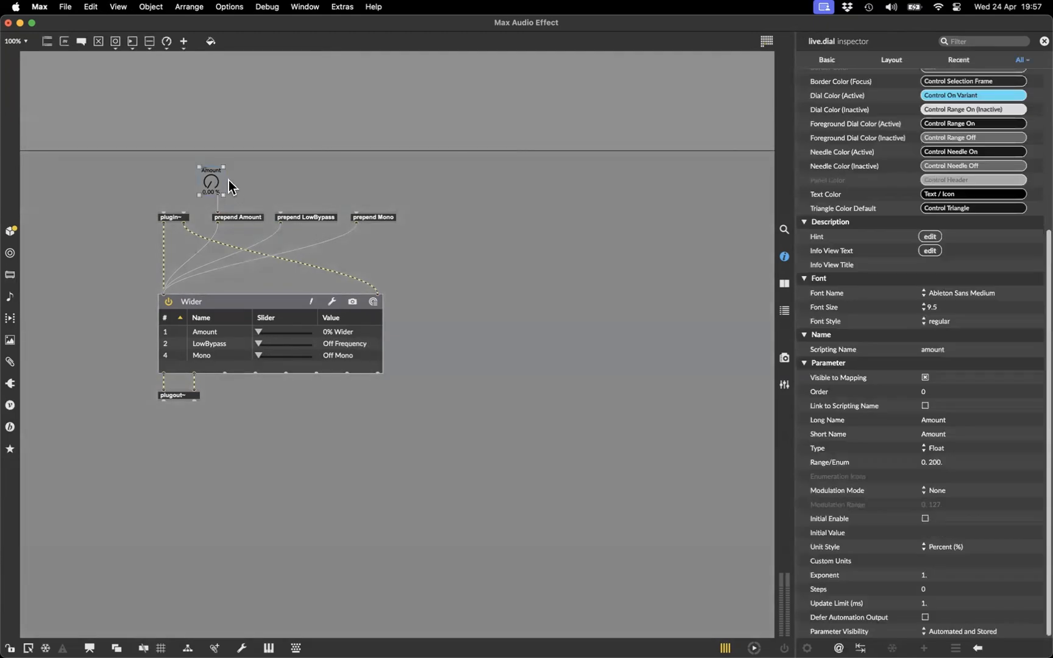
pyautogui.doubleClick(292, 178)
pyautogui.write('live.d')
pyautogui.press('Return')
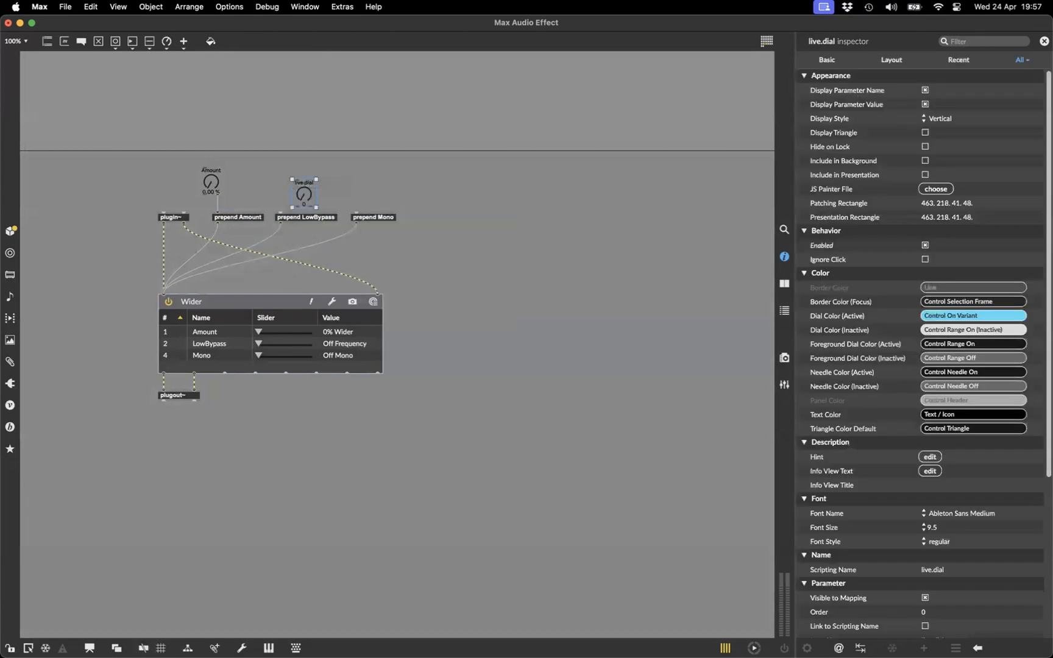
pyautogui.moveTo(296, 194)
pyautogui.mouseDown()
pyautogui.moveTo(286, 178)
pyautogui.moveTo(261, 180)
pyautogui.moveTo(280, 210)
pyautogui.mouseUp()
pyautogui.click(280, 184)
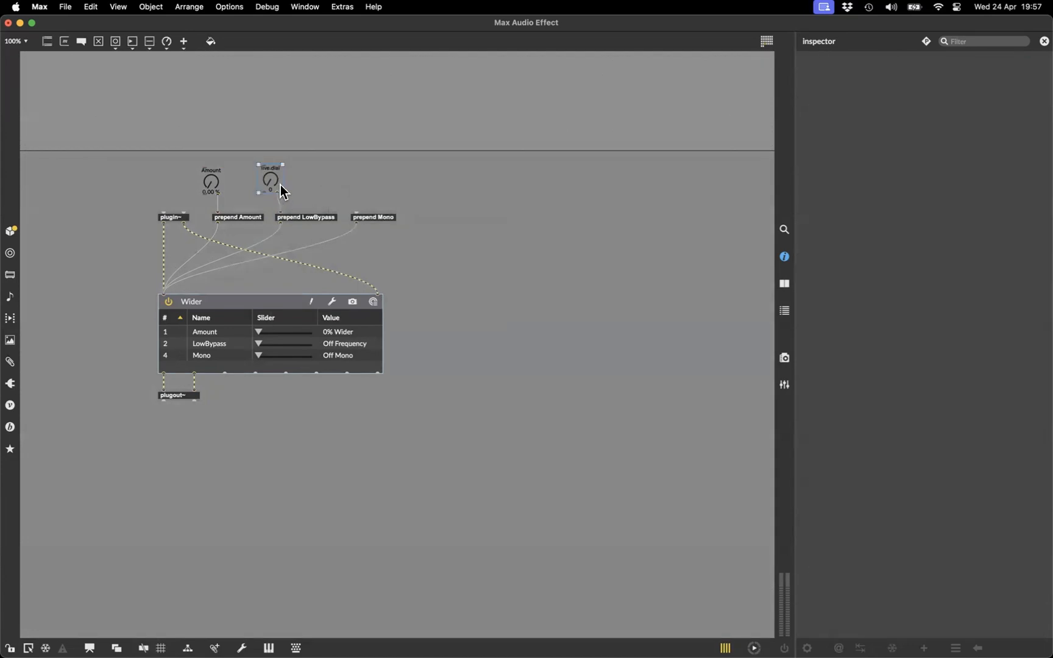
# Step: Set the scripting name of the second dial, above prepend LowBypass, to highpass
pyautogui.click(281, 184)
pyautogui.scroll(-5, 906, 409)
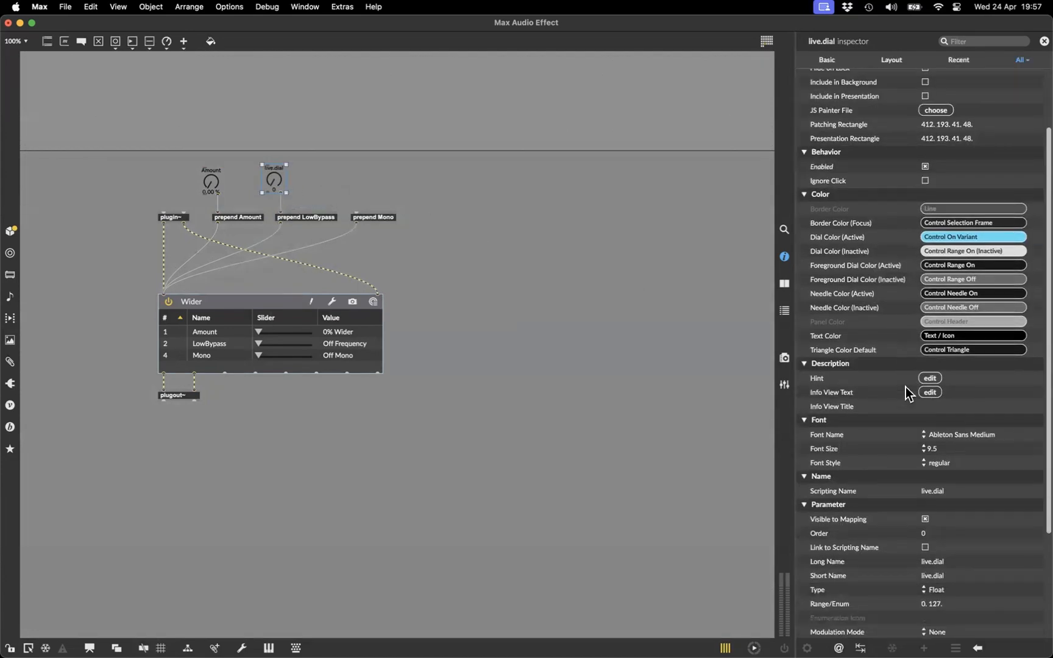
pyautogui.click(950, 360)
pyautogui.write('Highpass')
pyautogui.press('Return')
pyautogui.click(949, 361)
pyautogui.write('highpass')
pyautogui.press('Return')
pyautogui.click(949, 361)
pyautogui.write('highpass')
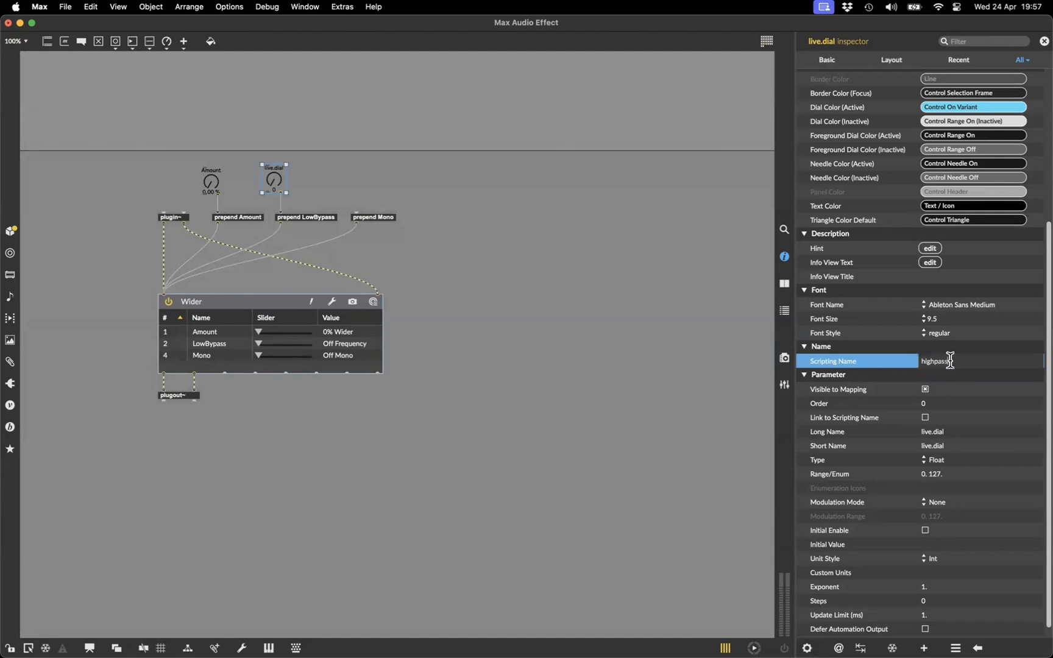
pyautogui.press('Return')
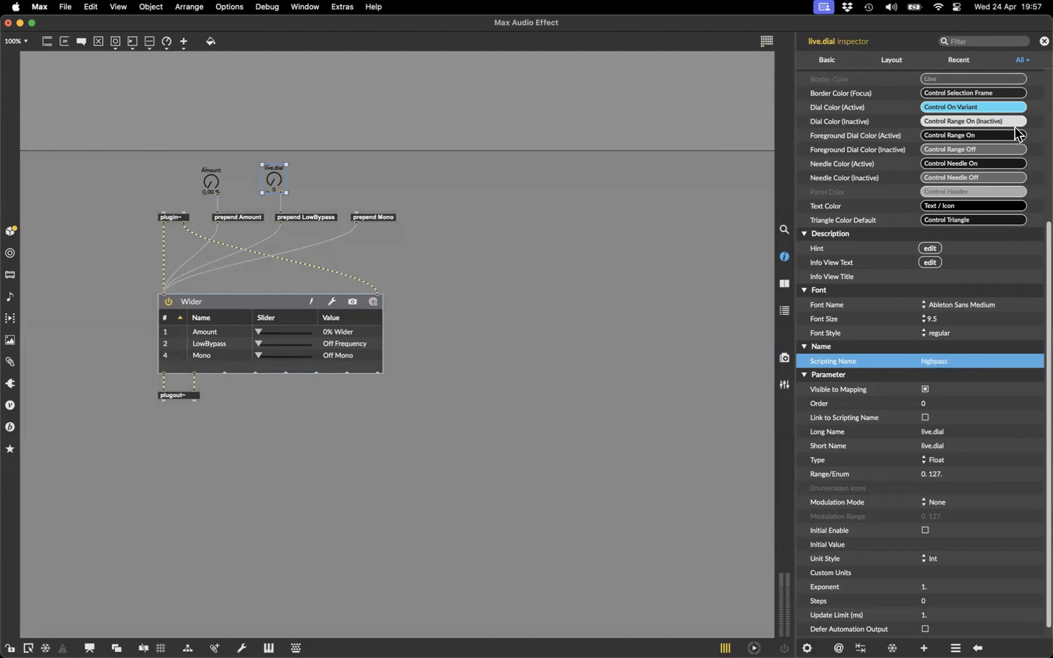
# Step: Give the second dial the long name Highpass and the short name HPF
pyautogui.click(938, 431)
pyautogui.write('Highpass')
pyautogui.press('Return')
pyautogui.click(937, 444)
pyautogui.write('HPF')
pyautogui.press('Return')
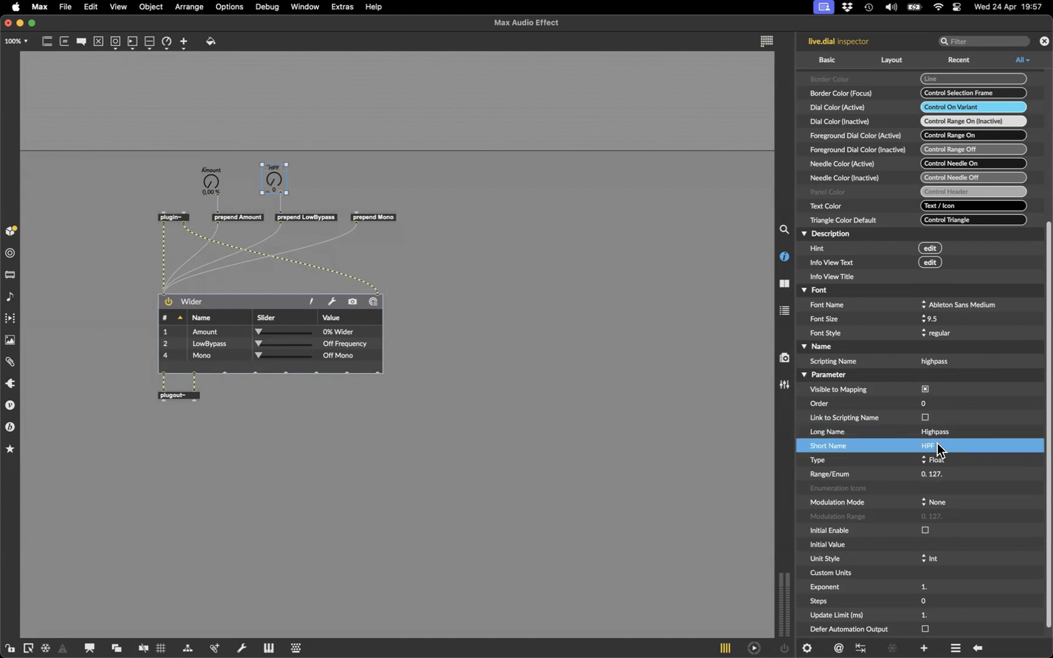
# Step: Set the HPF dial's range to 0. 20000. and its unit style to Frequency (Hz)
pyautogui.click(940, 475)
pyautogui.write('0. 20000.')
pyautogui.press('Return')
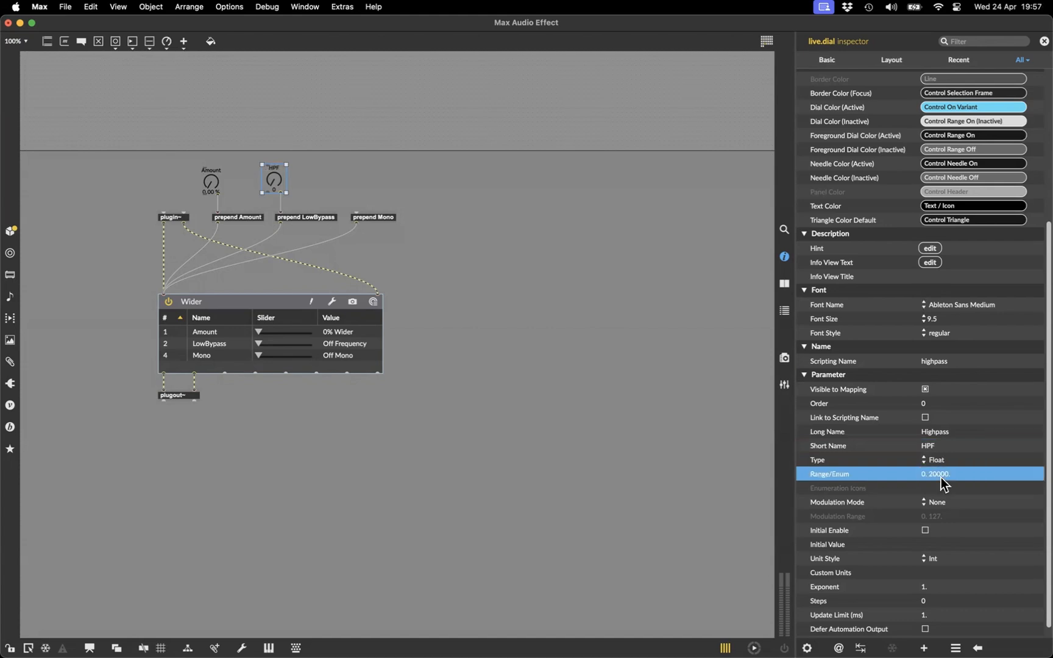
pyautogui.click(934, 558)
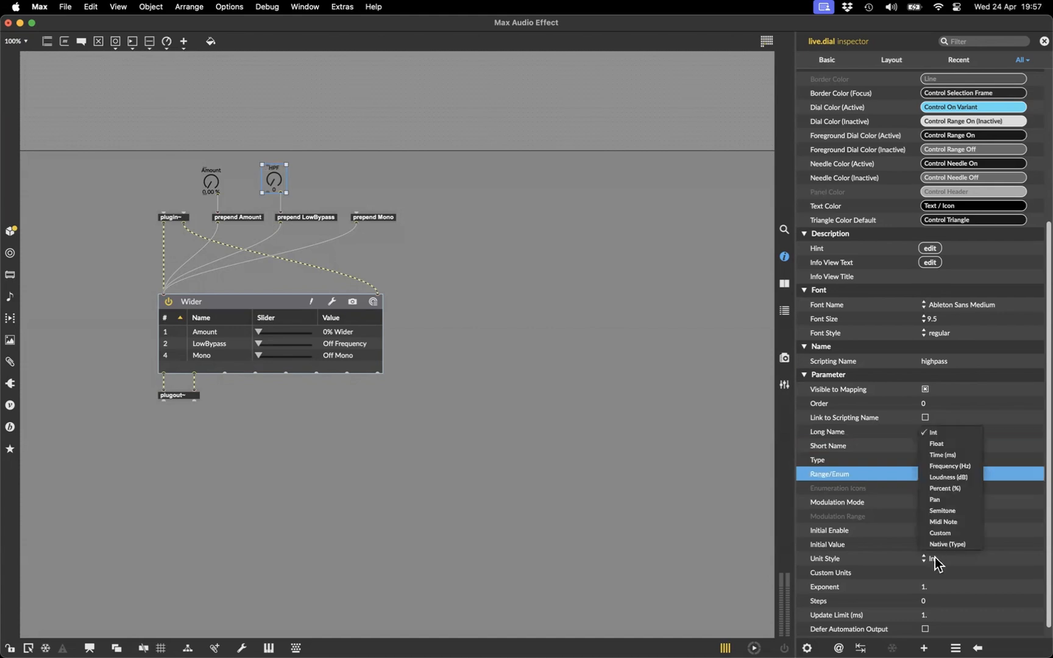
pyautogui.click(961, 469)
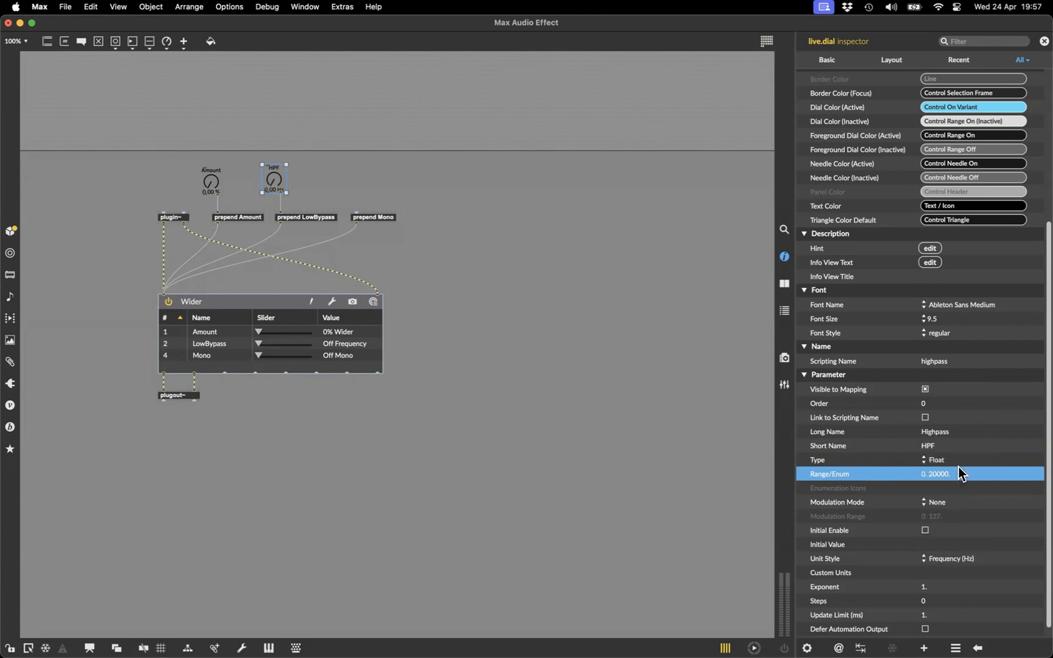
# Step: Turn on Initial Enable for both the HPF dial and the Amount dial
pyautogui.click(925, 531)
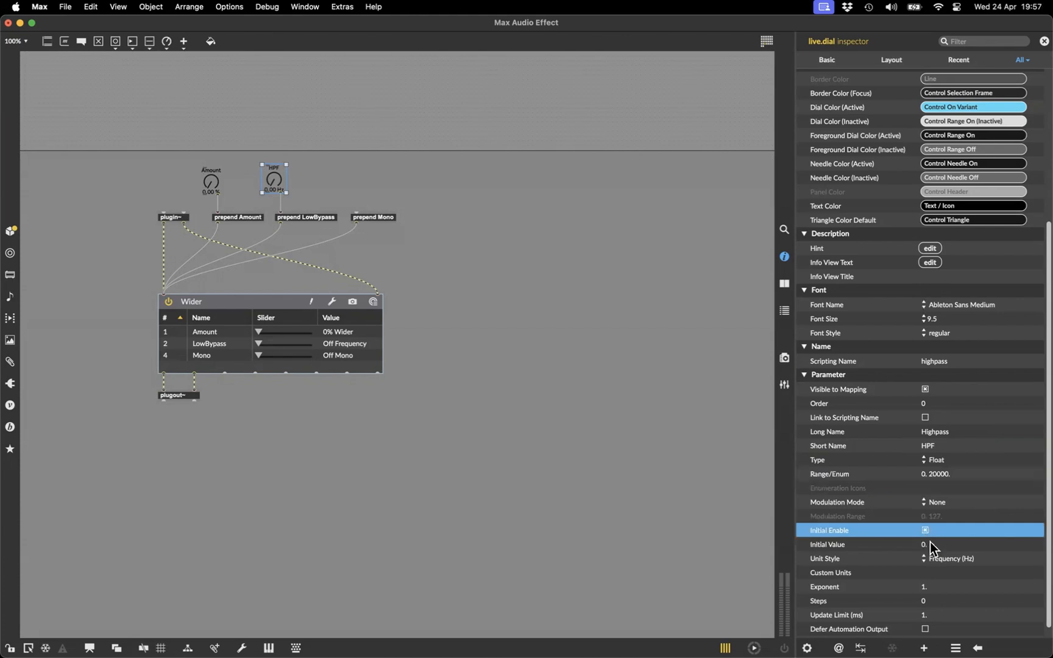
pyautogui.click(212, 184)
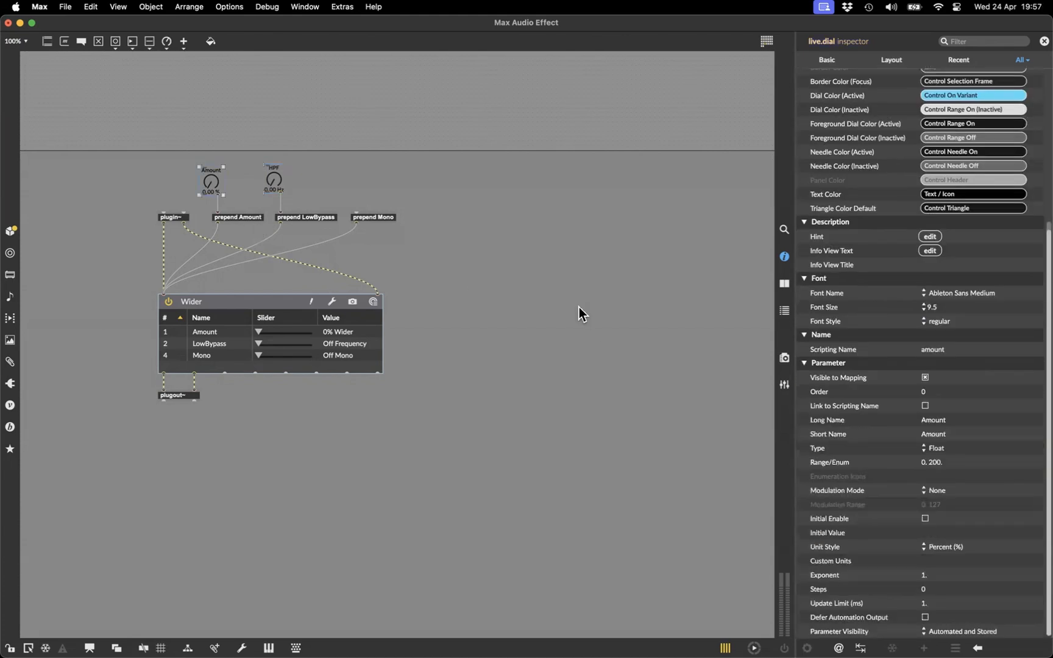
pyautogui.click(925, 519)
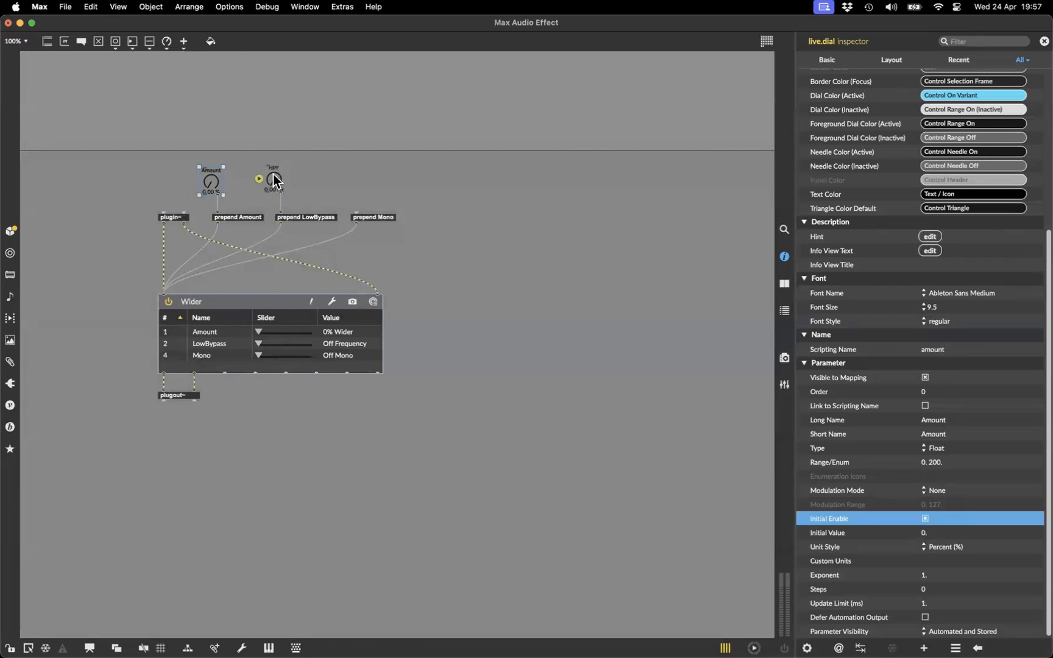
# Step: Turn the HPF dial in the locked patch and compare its frequency with Wider's LowBypass value, then unlock the patch
pyautogui.press('super+e')
pyautogui.moveTo(272, 178); pyautogui.dragTo(272, 149)
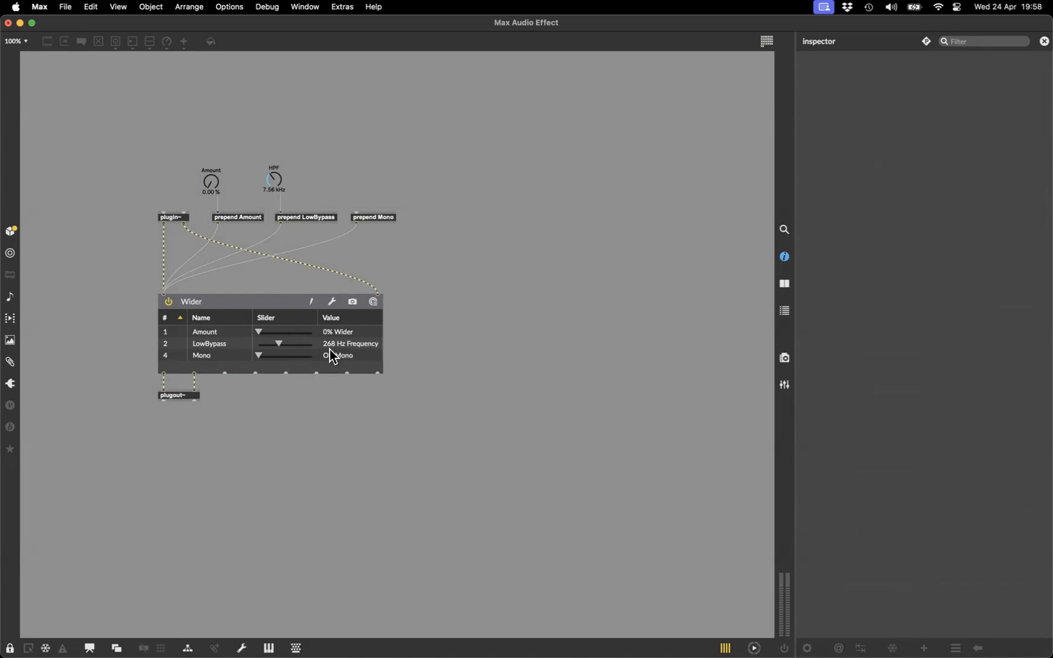
pyautogui.moveTo(270, 183)
pyautogui.mouseDown()
pyautogui.moveTo(269, 166)
pyautogui.moveTo(269, 177)
pyautogui.mouseUp()
pyautogui.press('super+e')
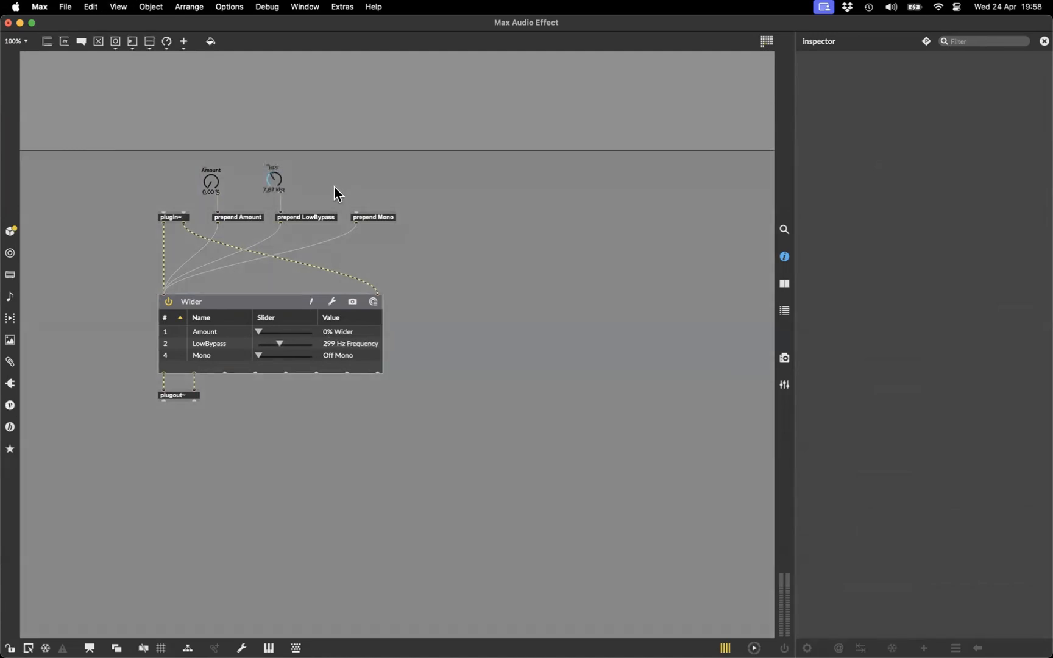
pyautogui.click(323, 218)
pyautogui.moveTo(204, 126); pyautogui.dragTo(417, 236)
pyautogui.click(294, 189)
# Step: Set the HPF dial's exponent to 3.33
pyautogui.click(270, 180)
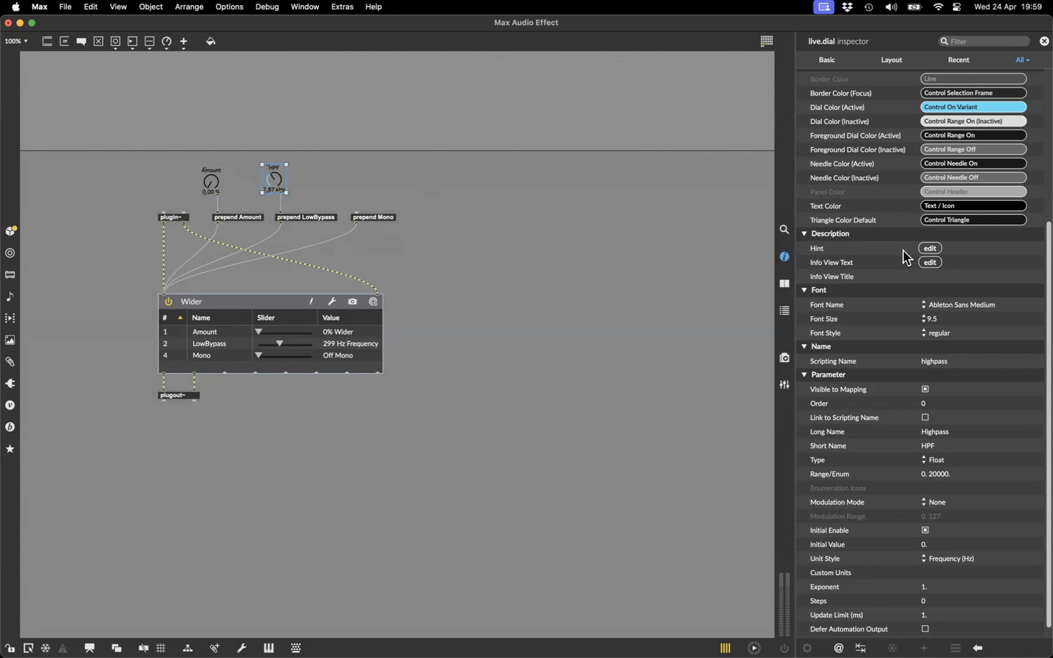
pyautogui.scroll(-1, 907, 255)
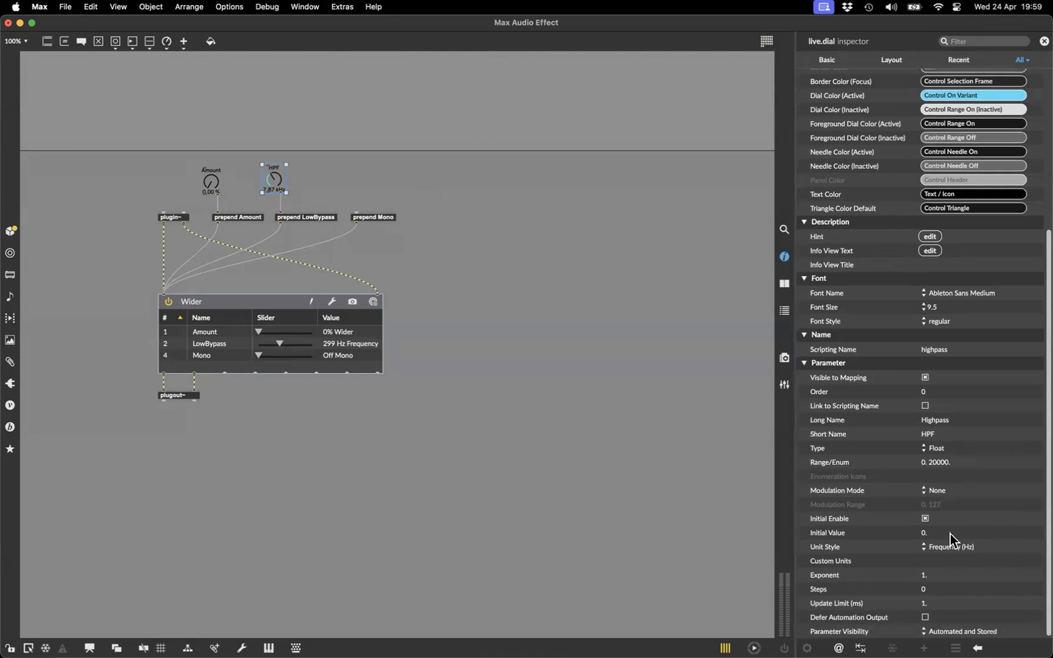
pyautogui.click(926, 576)
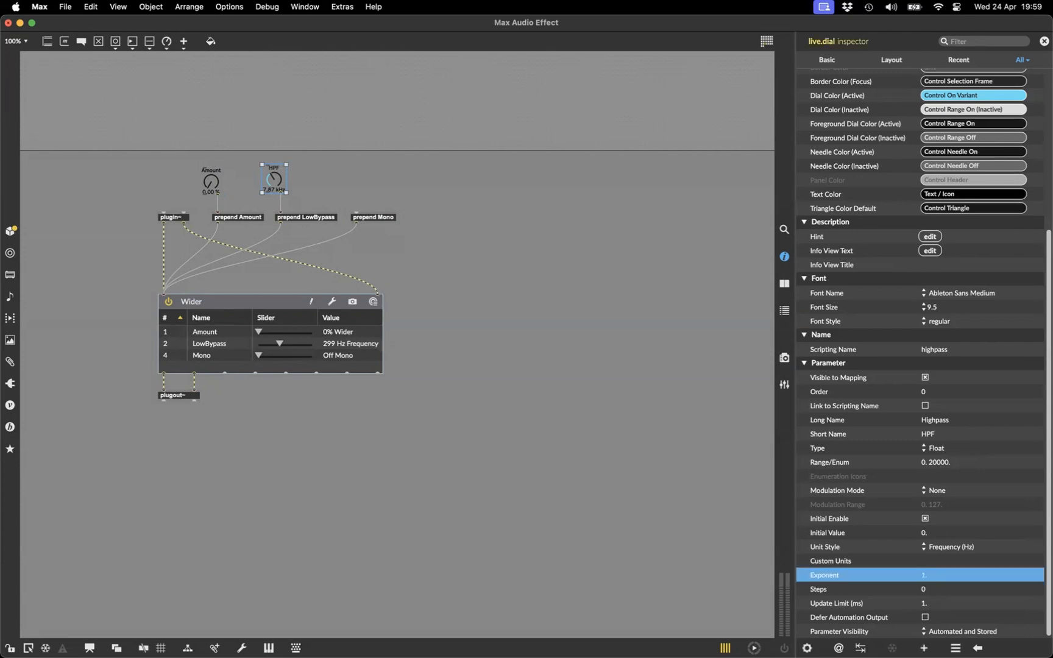
pyautogui.write('3.33')
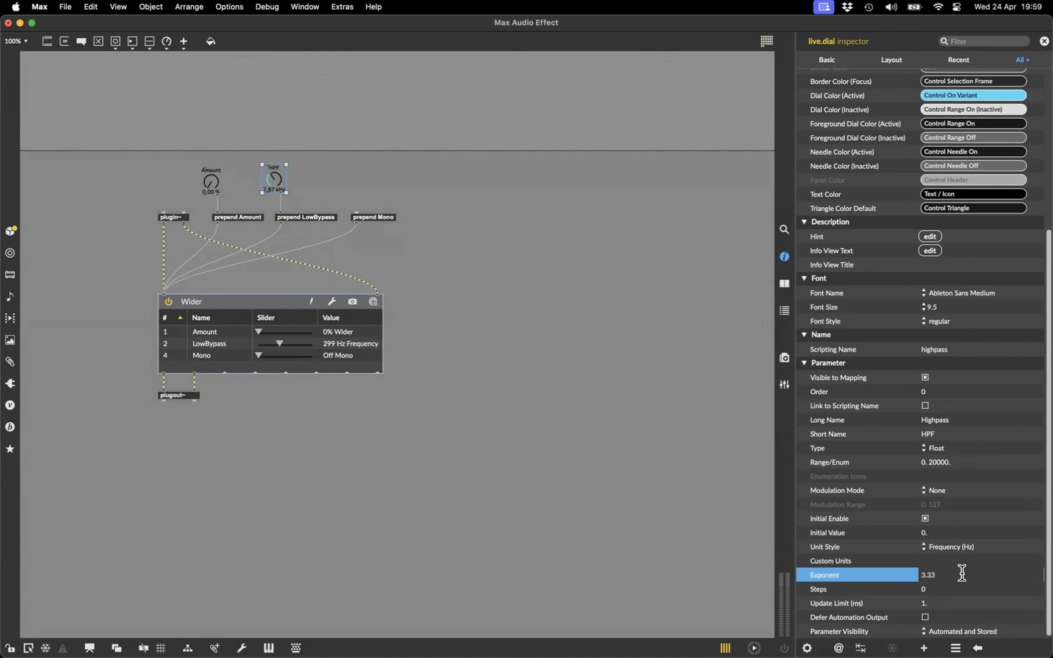
pyautogui.press('Return')
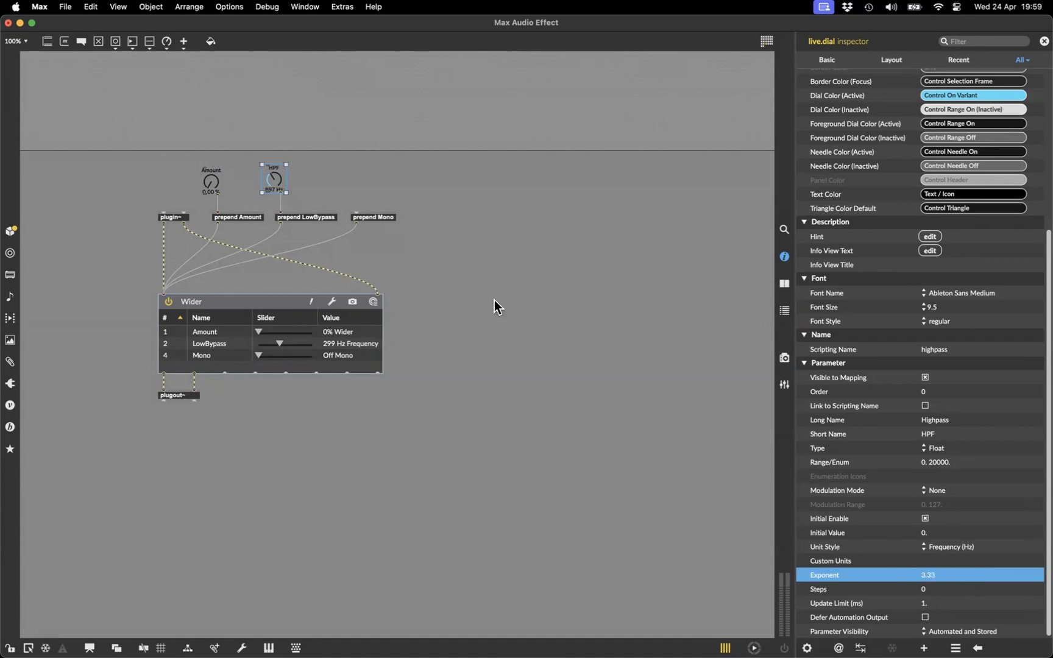
# Step: Check in the locked patch how closely the HPF dial with its new exponent tracks Wider's LowBypass frequency
pyautogui.click(385, 161)
pyautogui.press('super+e')
pyautogui.moveTo(272, 180)
pyautogui.mouseDown()
pyautogui.moveTo(271, 201)
pyautogui.moveTo(271, 188)
pyautogui.mouseUp()
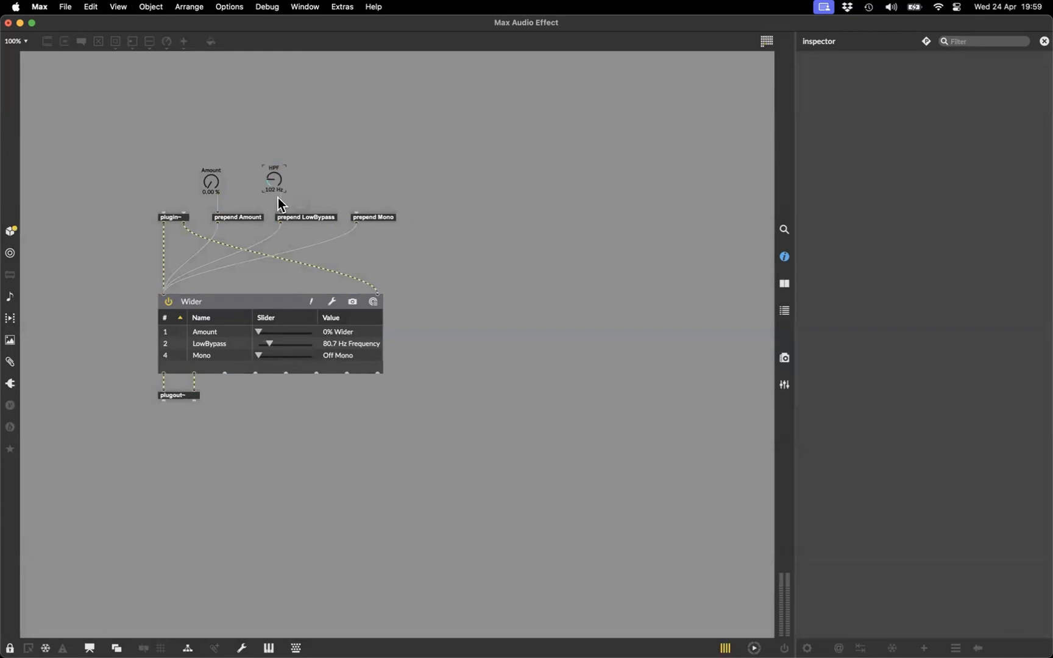
pyautogui.moveTo(274, 179); pyautogui.dragTo(275, 173)
pyautogui.press('super+e')
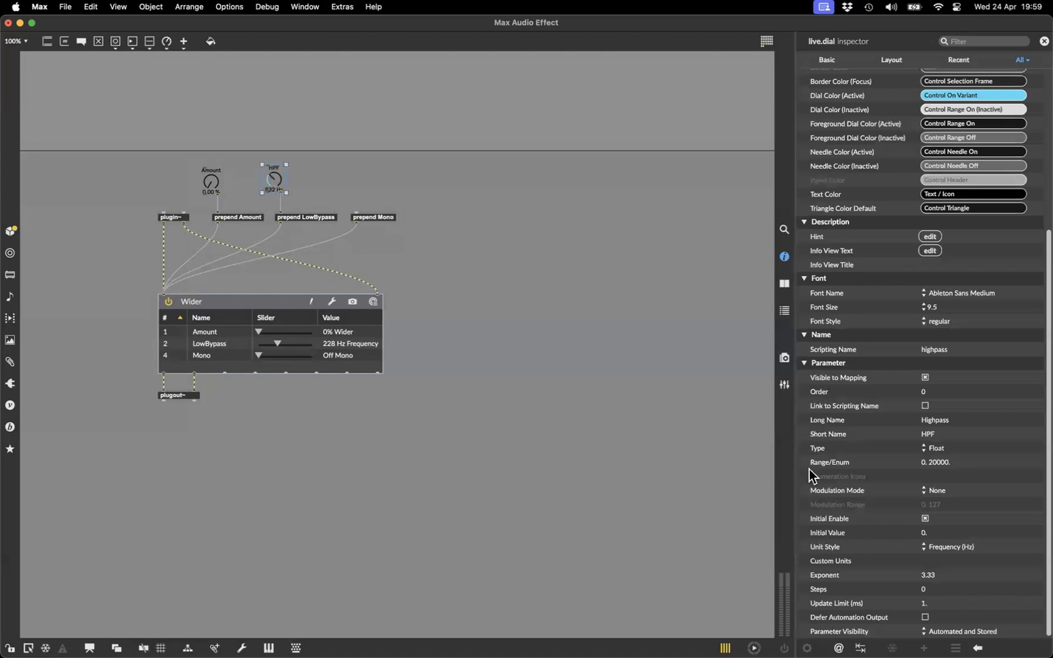
# Step: Try exponents of 4.33, 4.34, 4.32 and finally 4.31 on the HPF dial to match Wider's LowBypass frequency
pyautogui.moveTo(930, 575); pyautogui.dragTo(931, 550)
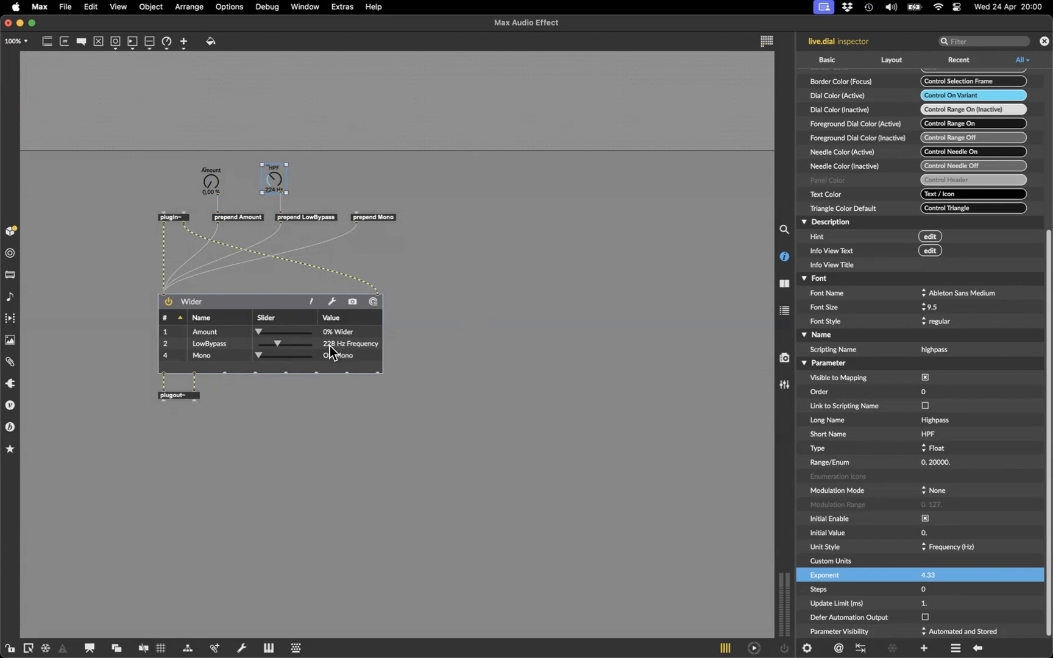
pyautogui.click(934, 573)
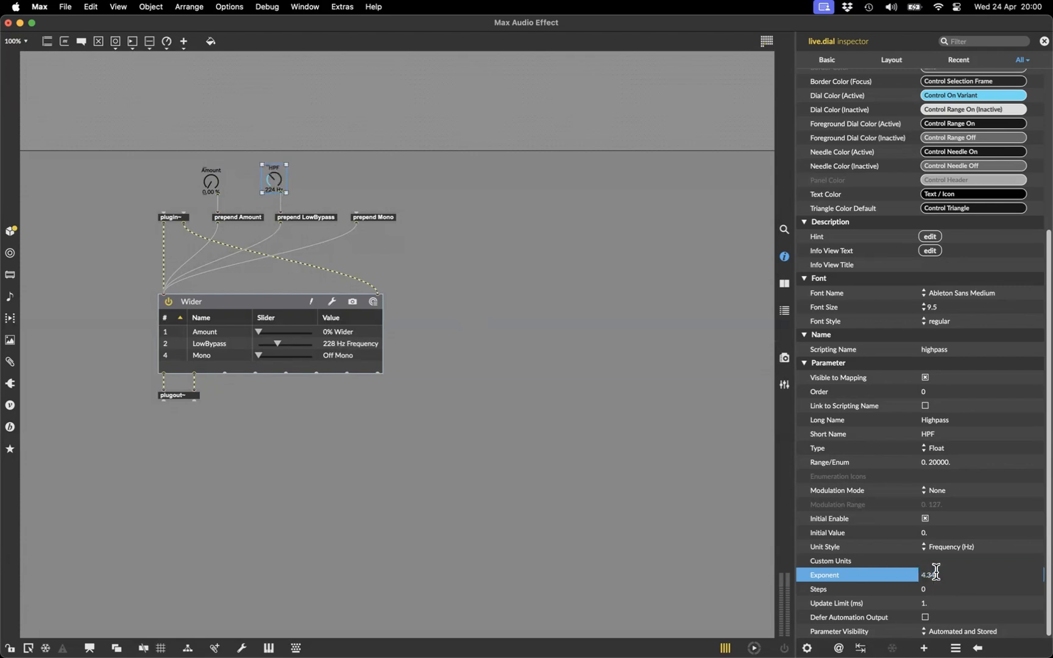
pyautogui.click(950, 561)
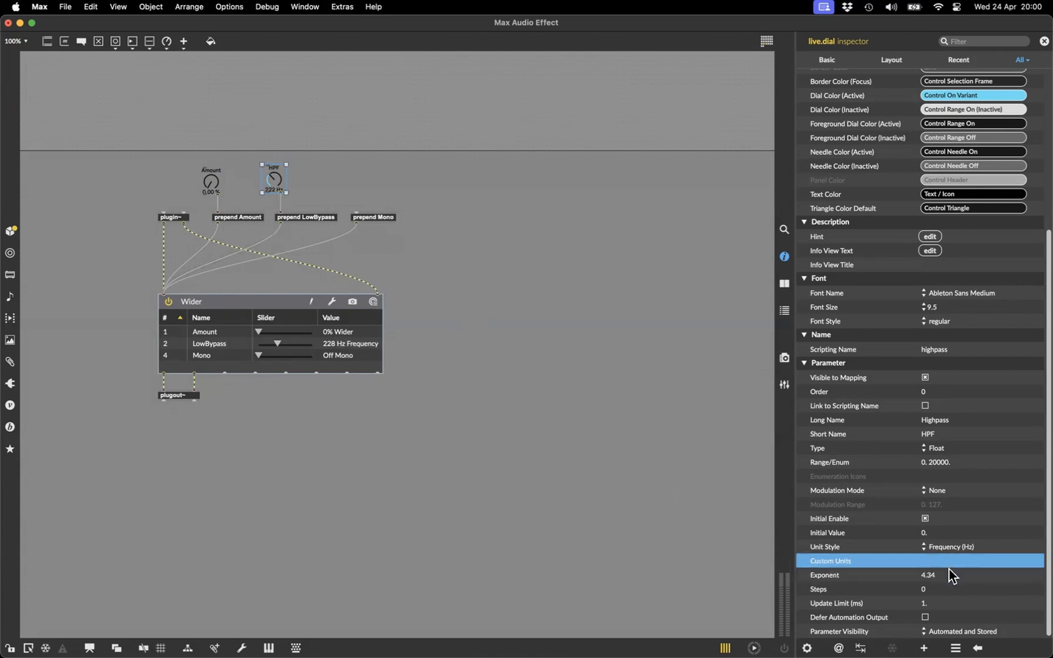
pyautogui.click(948, 574)
pyautogui.write('4.32')
pyautogui.press('Return')
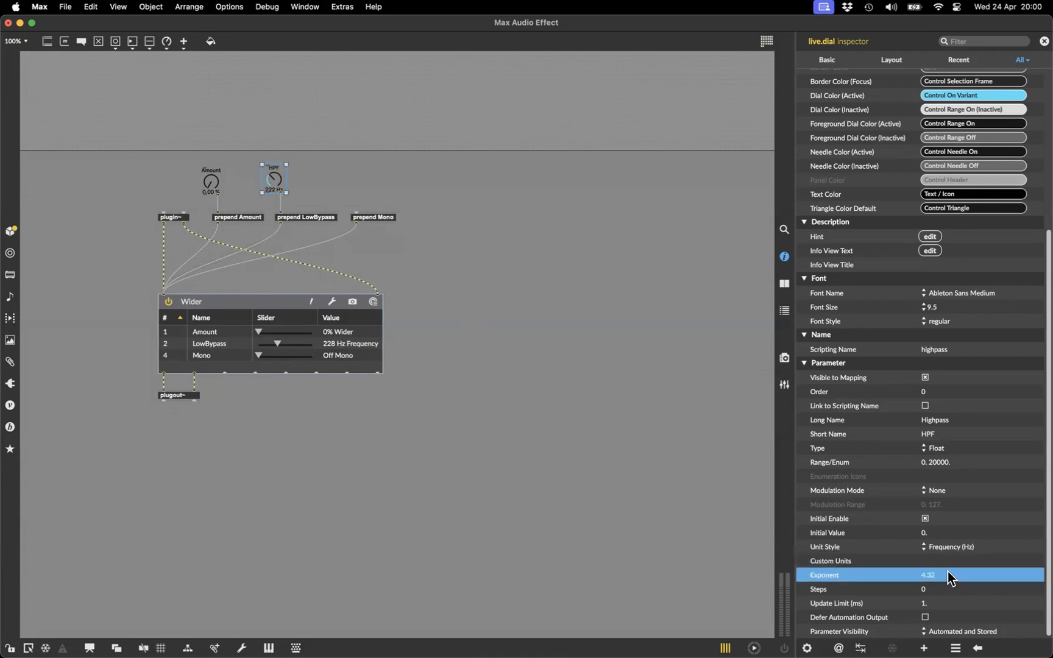
pyautogui.click(951, 577)
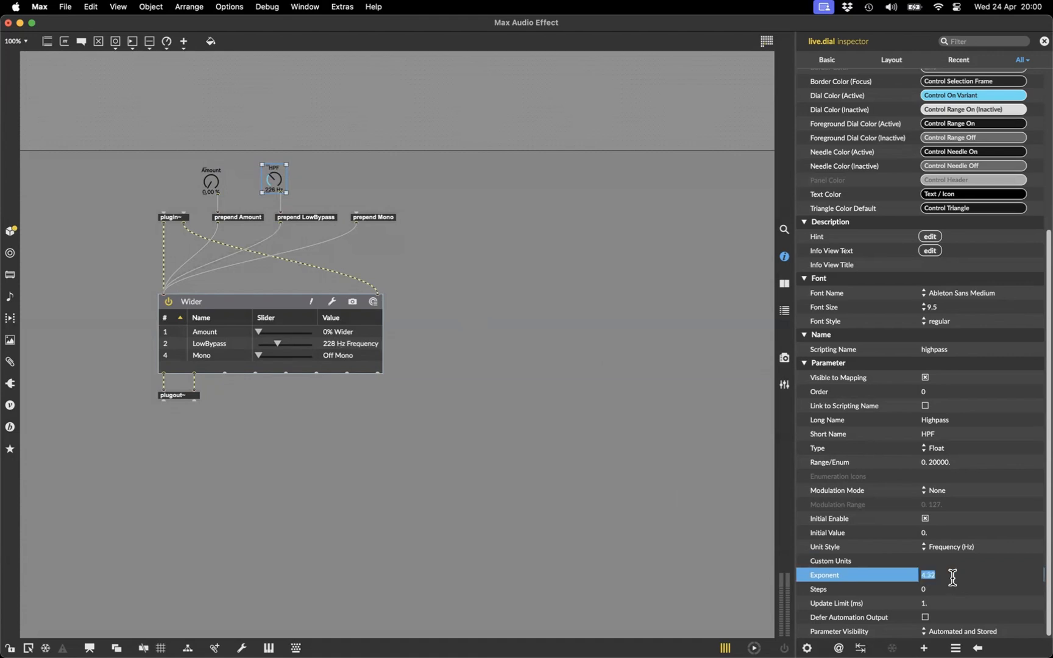
pyautogui.write('1')
pyautogui.press('Return')
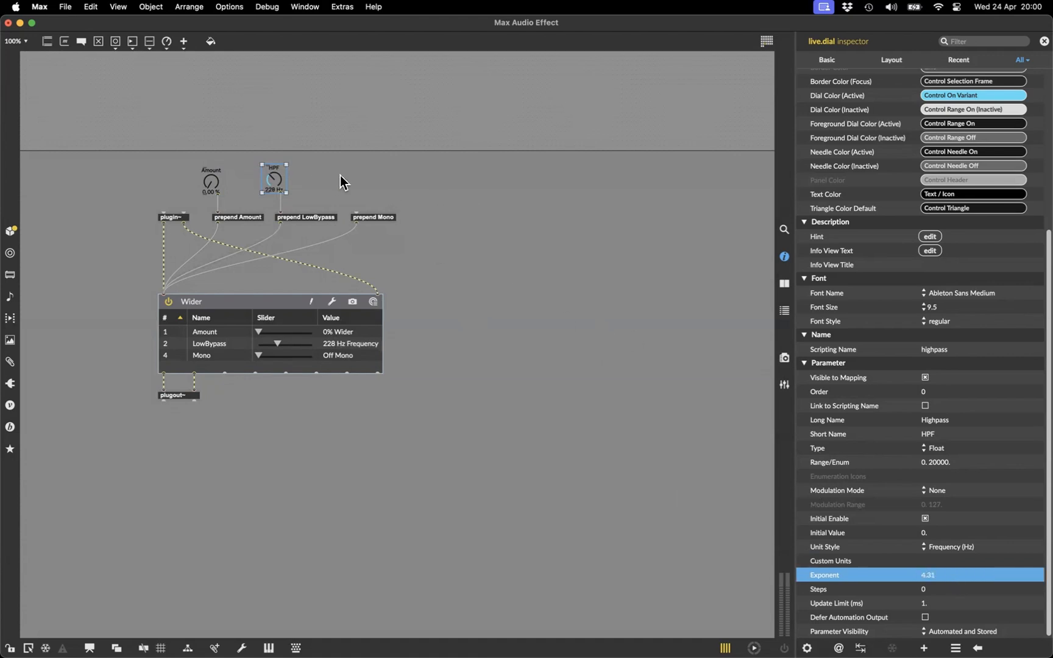
# Step: Turn the HPF dial in the locked patch to compare it with LowBypass at the 4.31 exponent
pyautogui.press('super+e')
pyautogui.moveTo(274, 179)
pyautogui.mouseDown()
pyautogui.moveTo(274, 189)
pyautogui.moveTo(274, 167)
pyautogui.moveTo(280, 173)
pyautogui.mouseUp()
pyautogui.press('super+e')
# Step: Return the HPF dial's exponent to 3.33
pyautogui.click(279, 180)
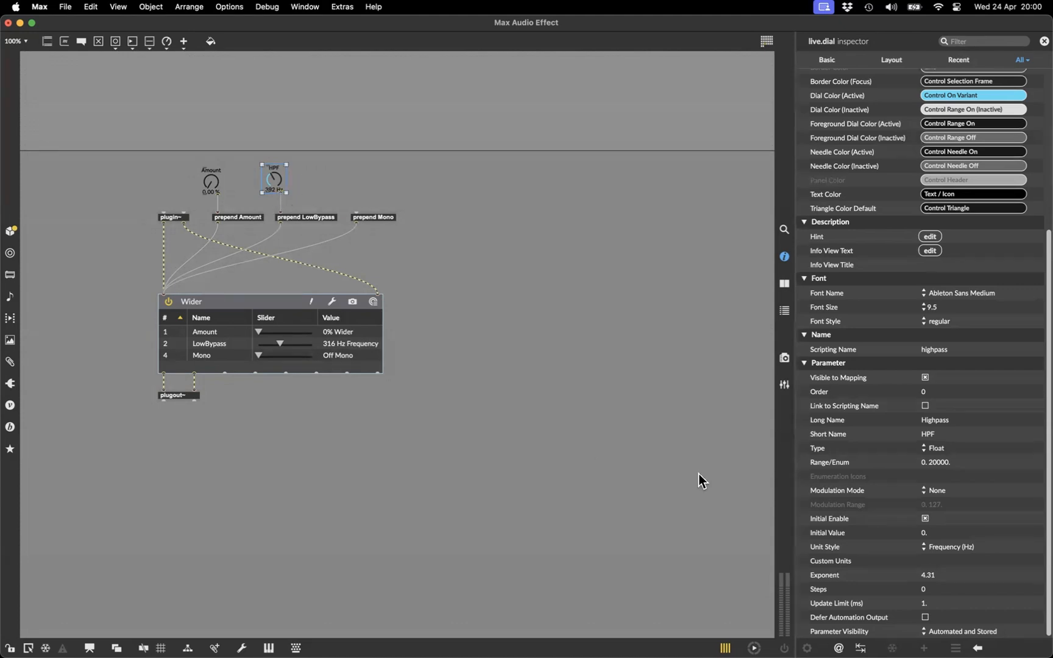
pyautogui.click(936, 578)
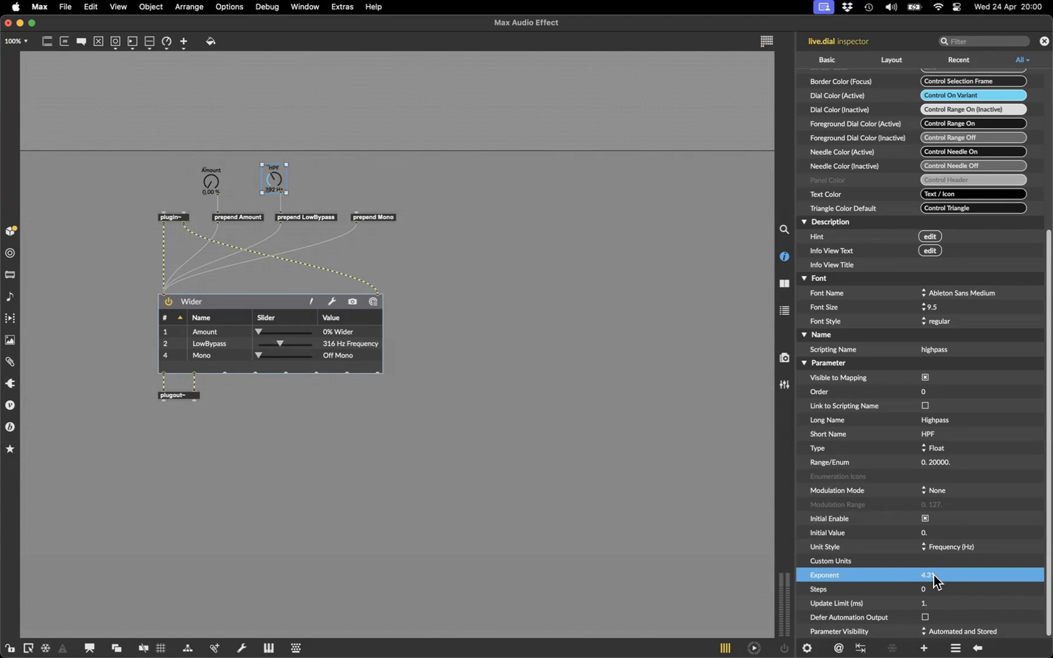
pyautogui.click(933, 575)
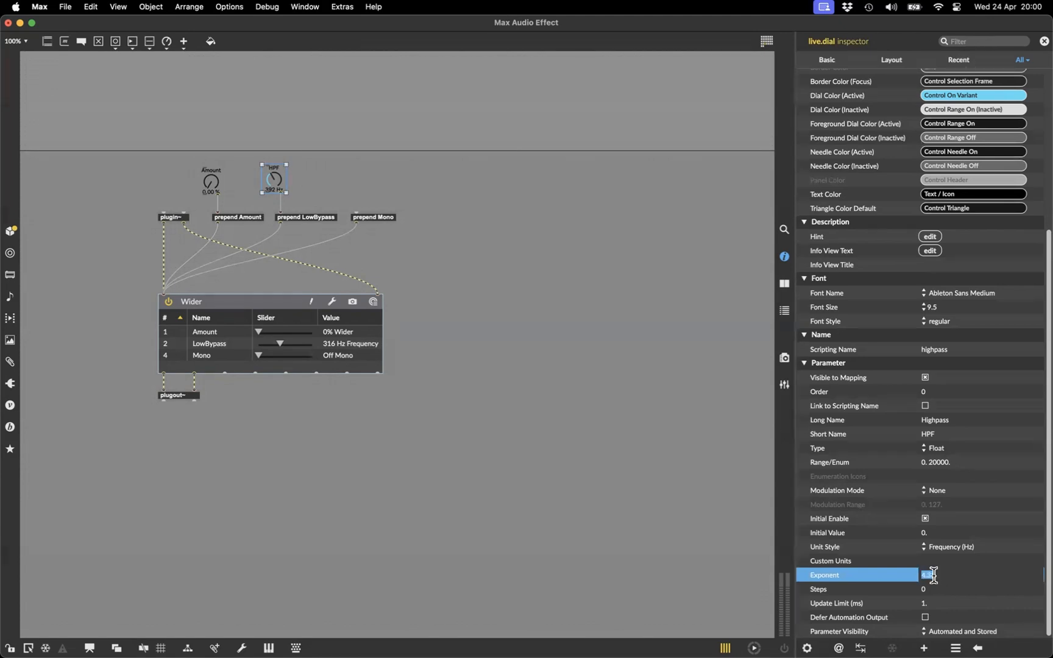
pyautogui.write('3.33')
pyautogui.press('Return')
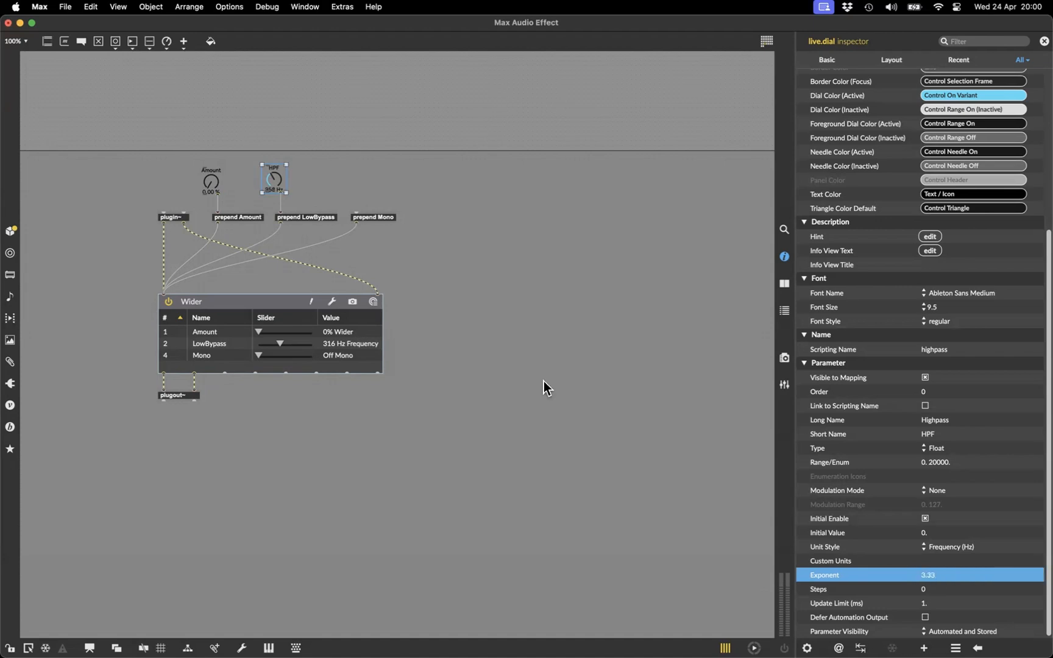
# Step: Nudge the HPF dial down so that it lines up with the Amount dial
pyautogui.click(336, 169)
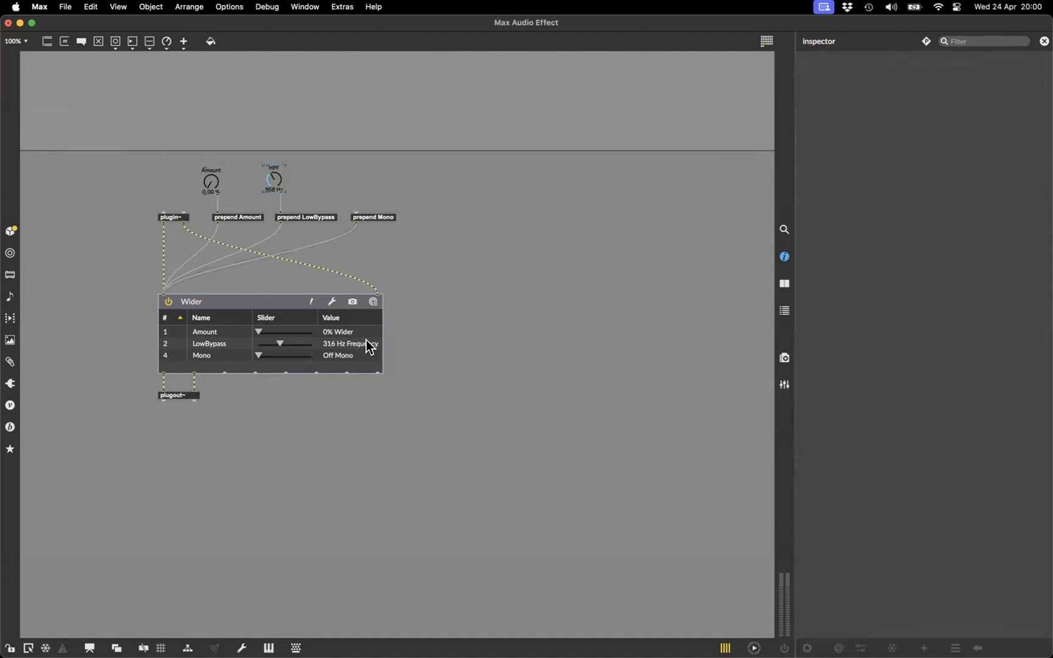
pyautogui.click(344, 346)
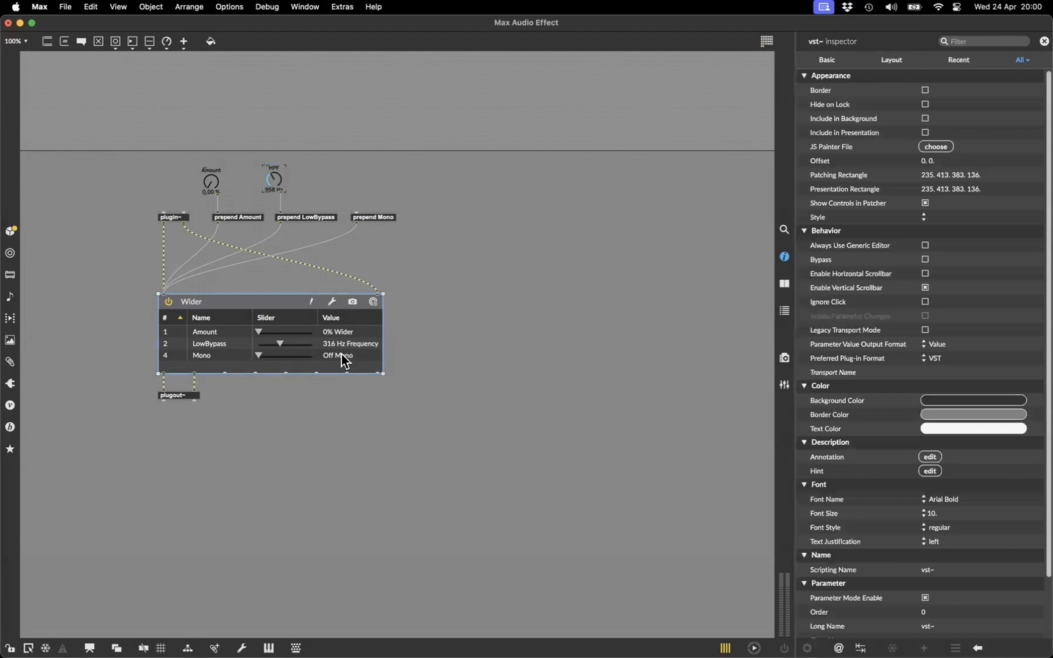
pyautogui.click(276, 191)
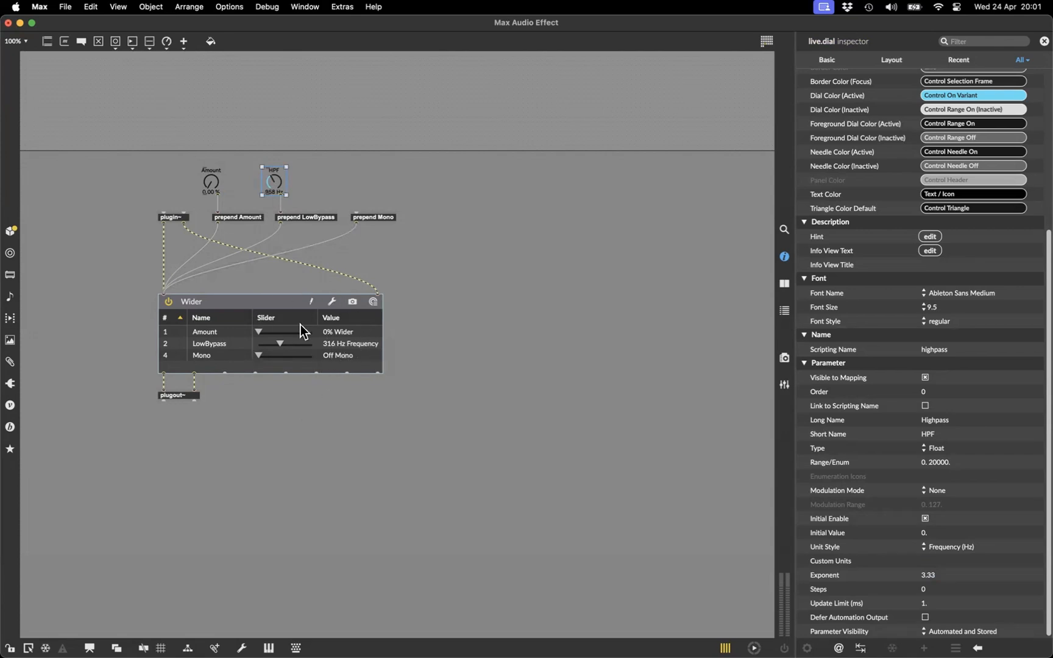
# Step: Add an empty message box below Wider and connect Wider's parameter index and value outlet to the box's second inlet
pyautogui.click(283, 301)
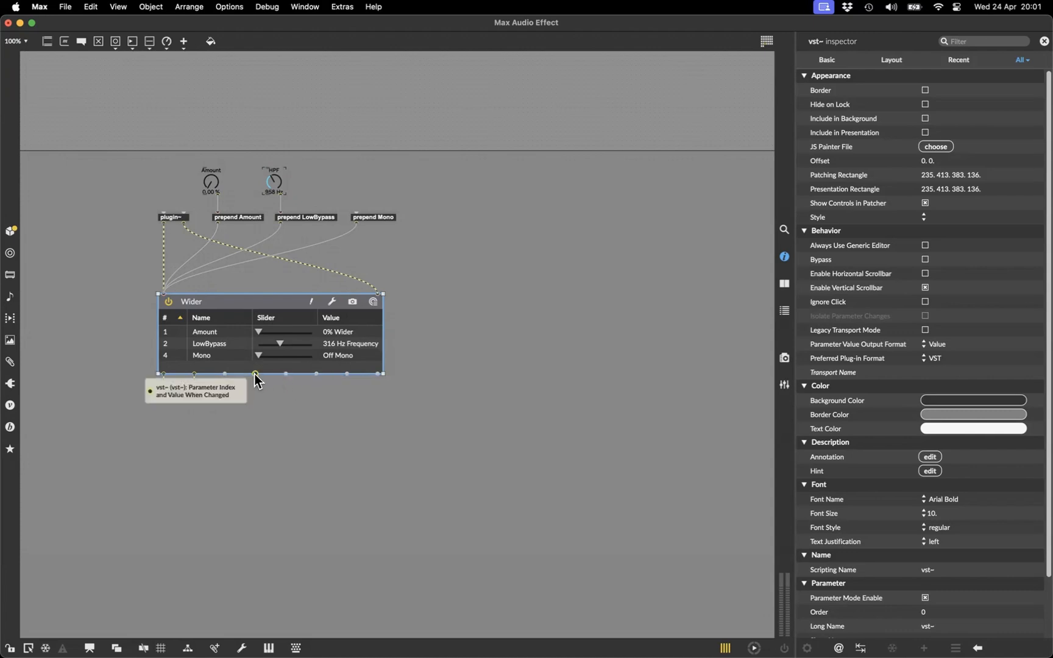
pyautogui.click(256, 395)
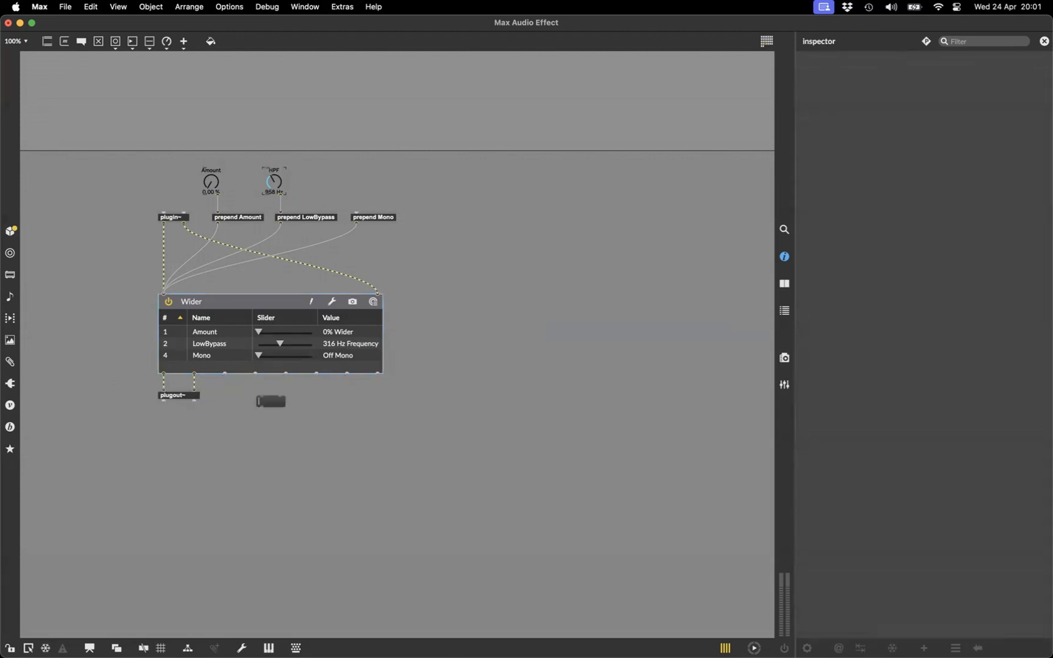
pyautogui.moveTo(255, 373); pyautogui.dragTo(277, 402)
pyautogui.click(261, 410)
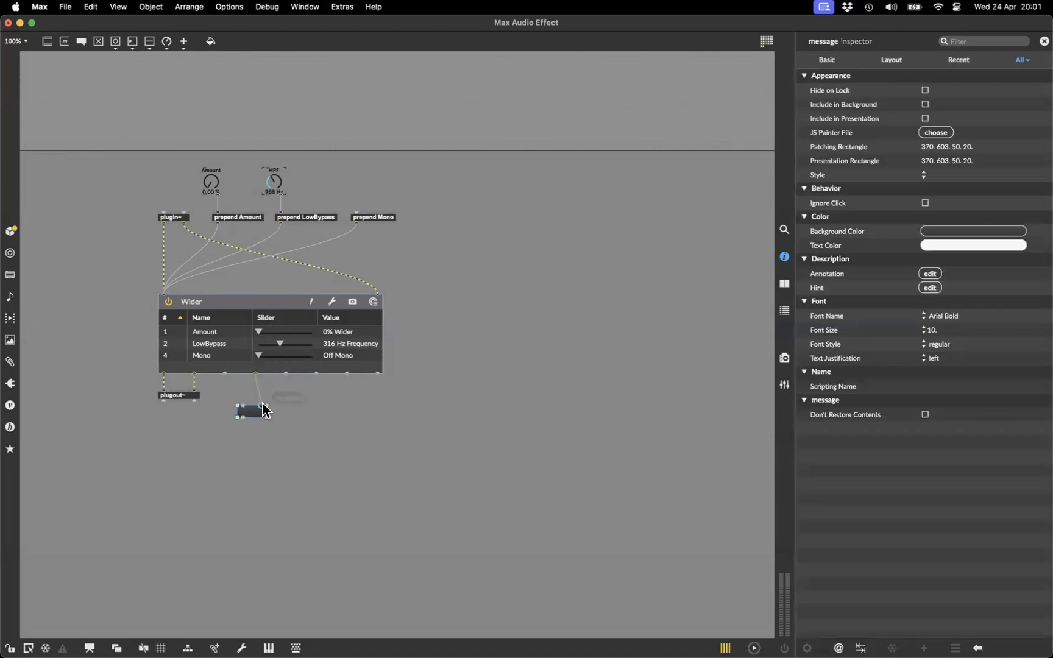
# Step: Turn the HPF and Amount dials in the locked patch to check the message box's output, and reset Amount to 0 %
pyautogui.press('super+e')
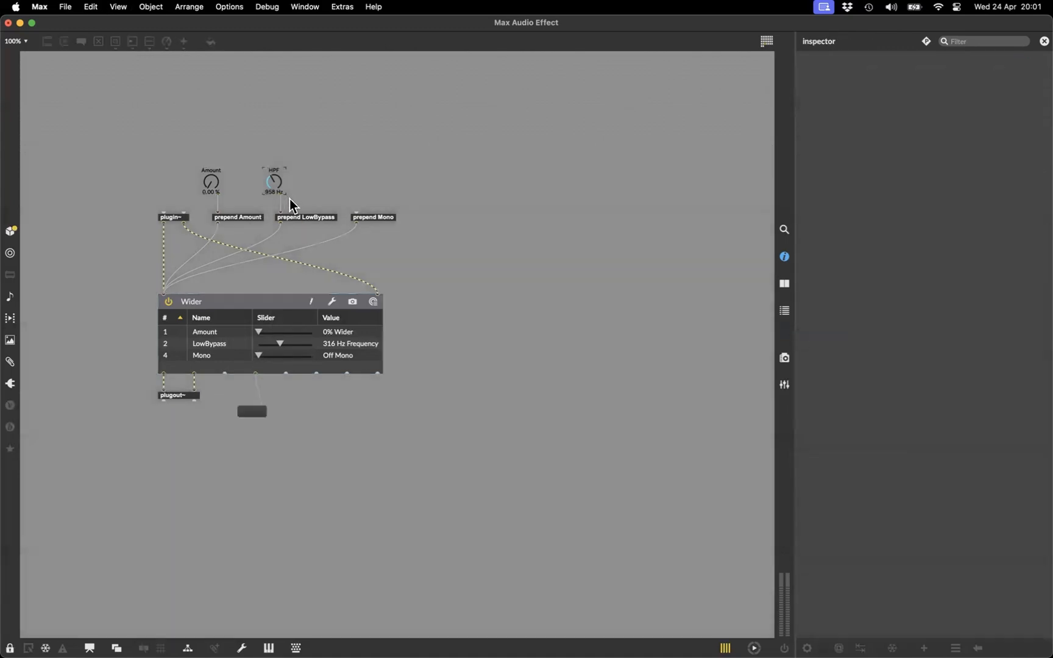
pyautogui.moveTo(274, 185); pyautogui.dragTo(210, 173)
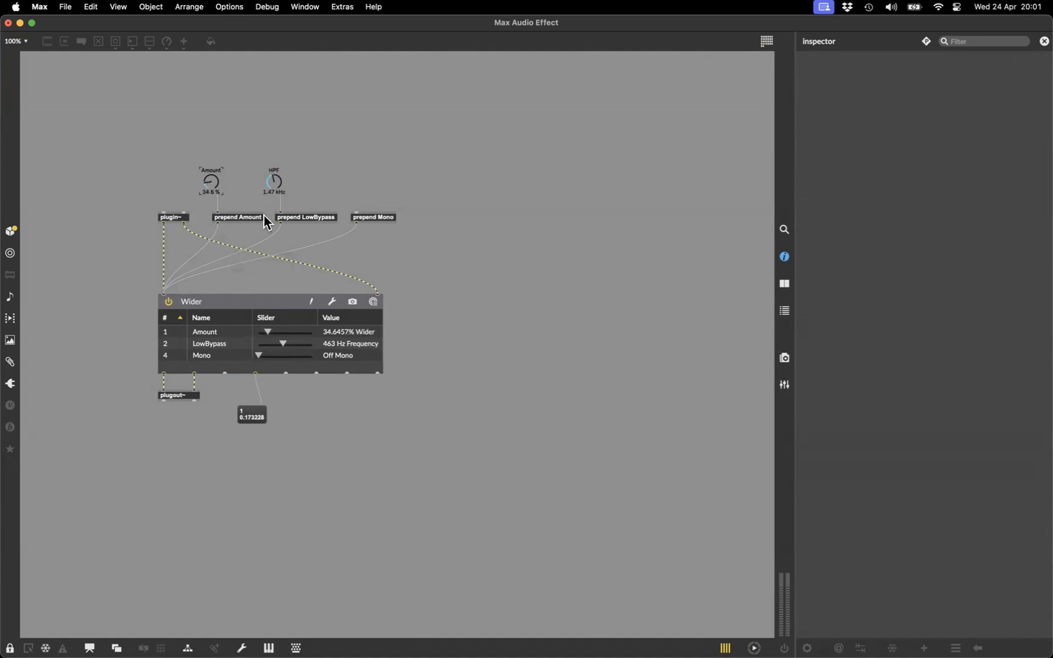
pyautogui.moveTo(275, 184); pyautogui.dragTo(275, 192)
pyautogui.moveTo(213, 193); pyautogui.dragTo(213, 186)
pyautogui.doubleClick(210, 184)
# Step: Set the Wider object's parameter value output format to String
pyautogui.press('super+e')
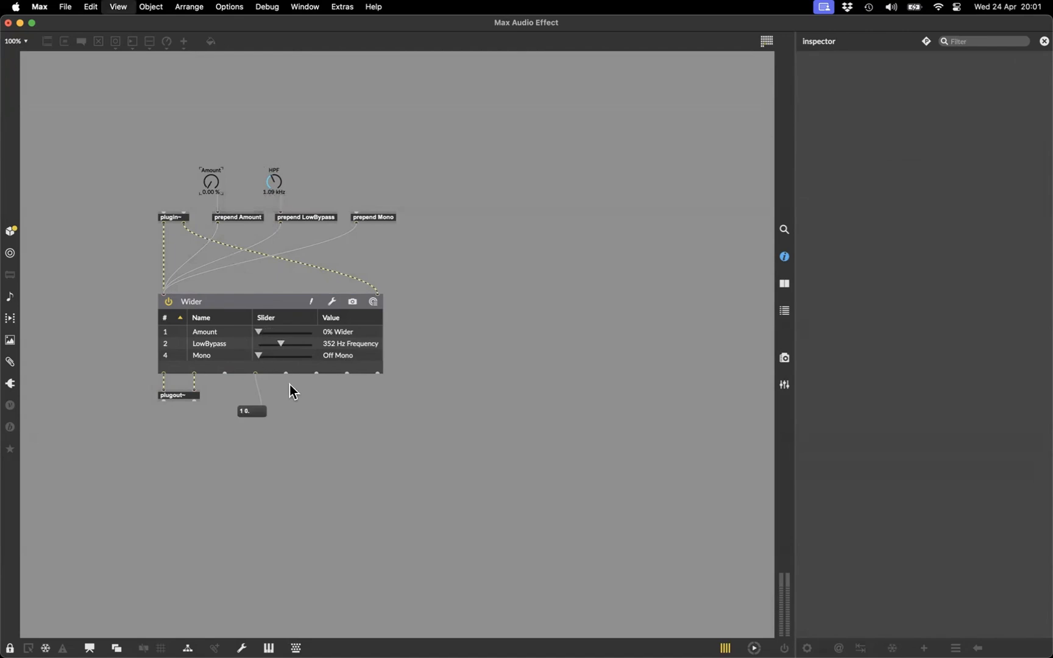
pyautogui.click(271, 318)
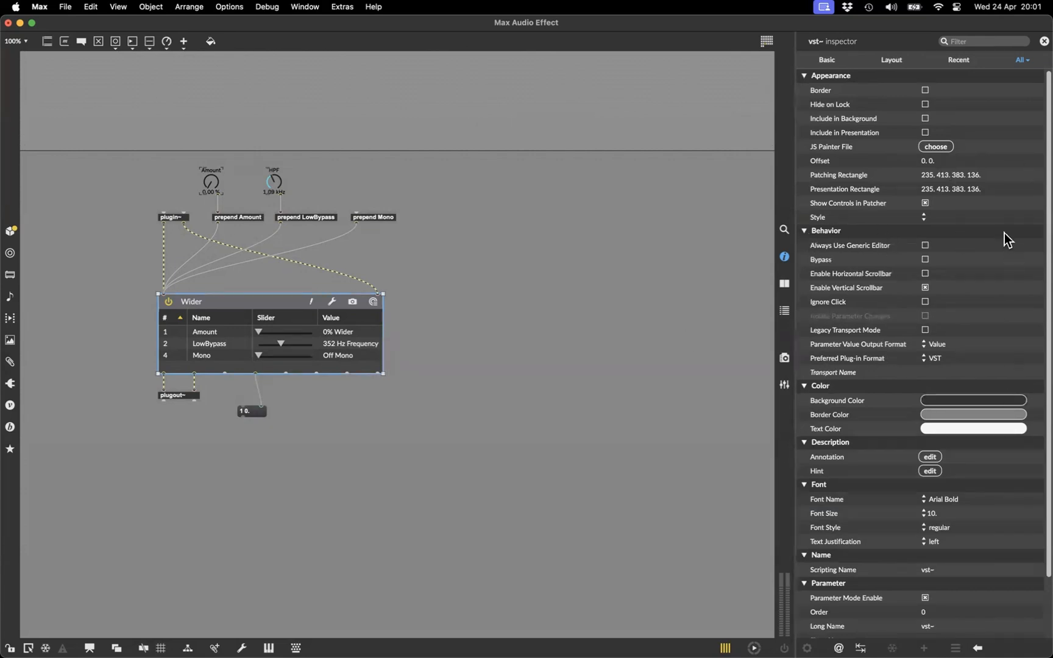
pyautogui.moveTo(839, 345)
pyautogui.click(939, 345)
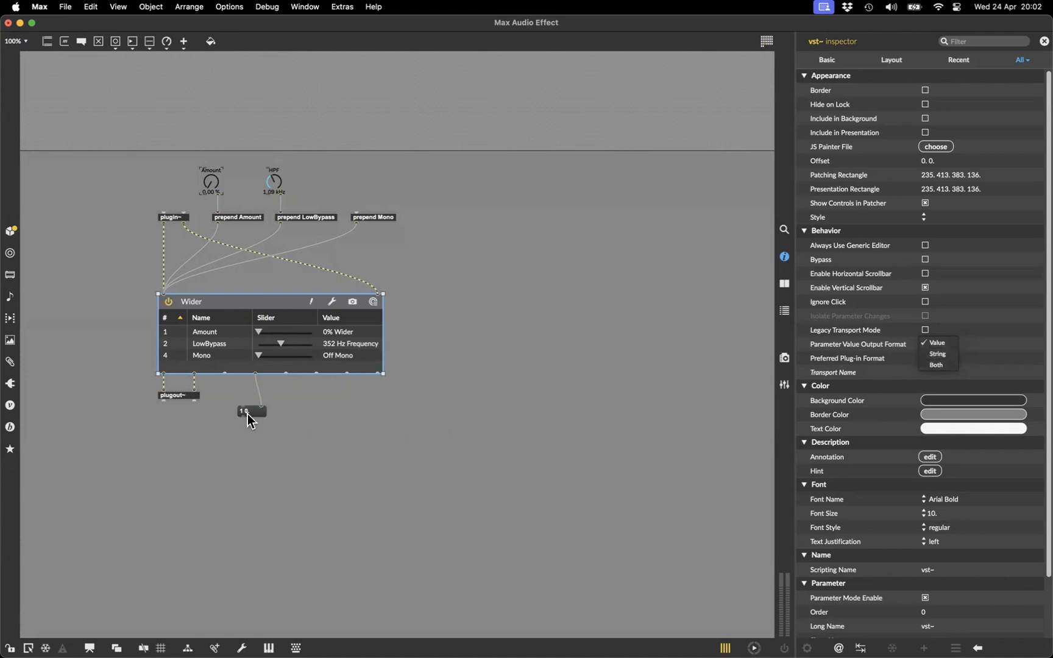
pyautogui.click(937, 354)
# Step: Turn the HPF dial in the locked patch to check the text output, and straighten the message box's cord by shifting the box
pyautogui.press('super+e')
pyautogui.moveTo(273, 180)
pyautogui.mouseDown()
pyautogui.moveTo(273, 165)
pyautogui.moveTo(272, 180)
pyautogui.mouseUp()
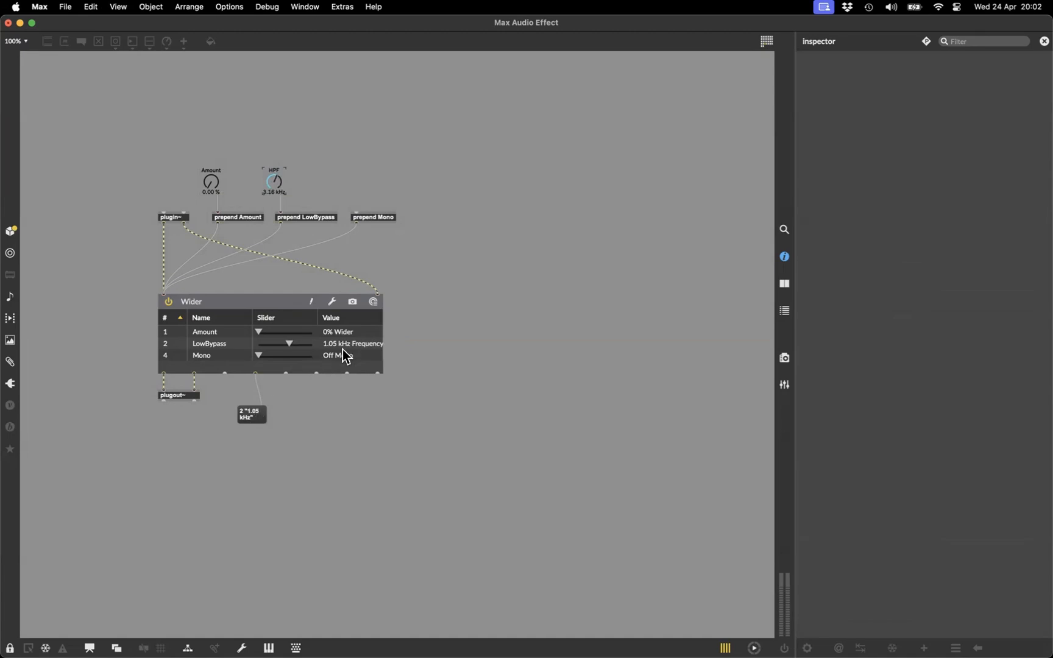
pyautogui.moveTo(274, 183); pyautogui.dragTo(279, 233)
pyautogui.moveTo(272, 191)
pyautogui.mouseDown()
pyautogui.moveTo(272, 180)
pyautogui.moveTo(272, 199)
pyautogui.mouseUp()
pyautogui.press('super+e')
pyautogui.moveTo(260, 418); pyautogui.dragTo(253, 419)
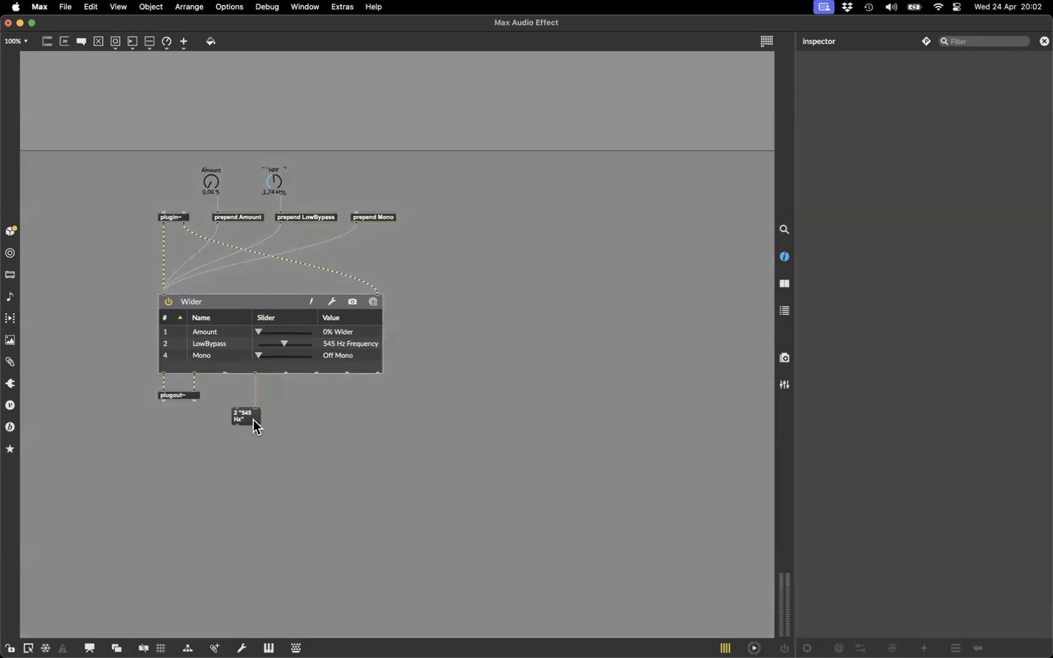
pyautogui.click(255, 420)
# Step: Hide the HPF dial's parameter value display and realign the dial above prepend LowBypass
pyautogui.click(270, 178)
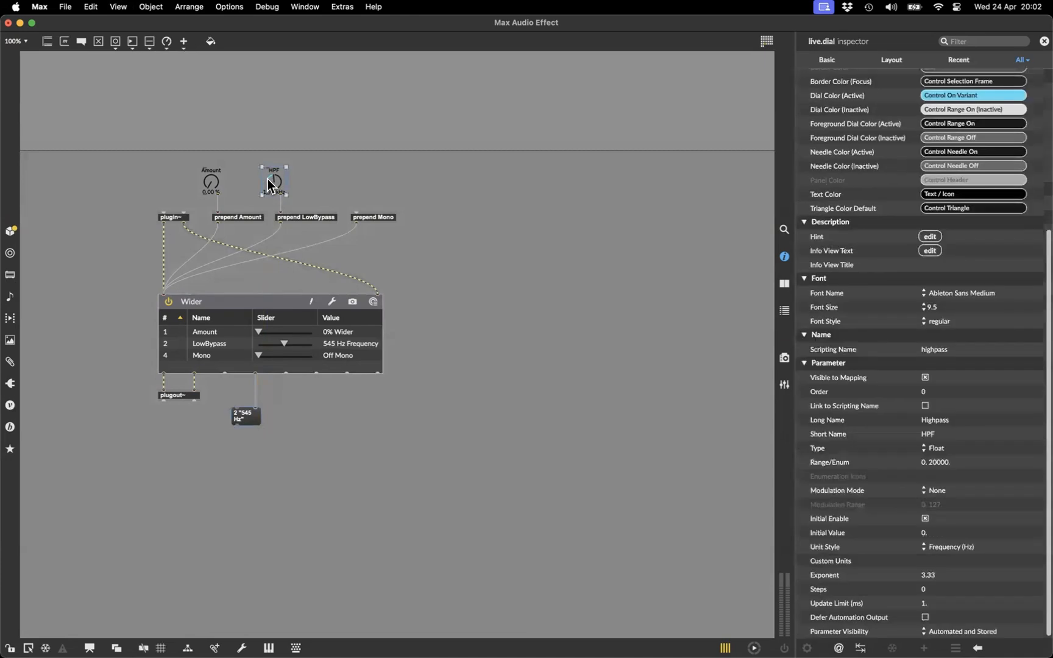
pyautogui.scroll(8, 889, 279)
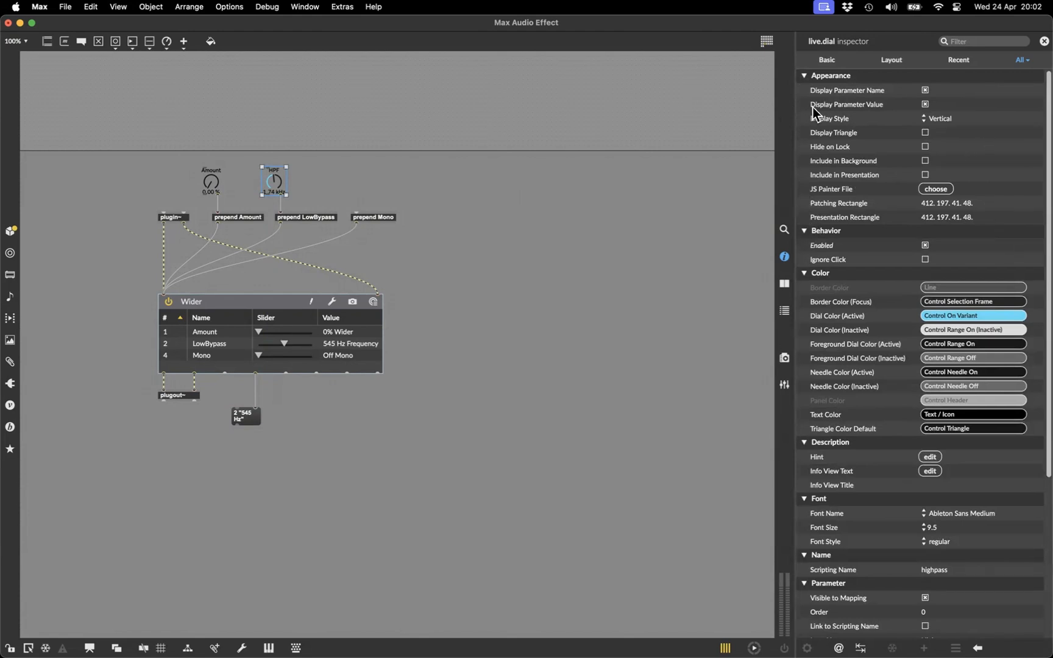
pyautogui.click(926, 105)
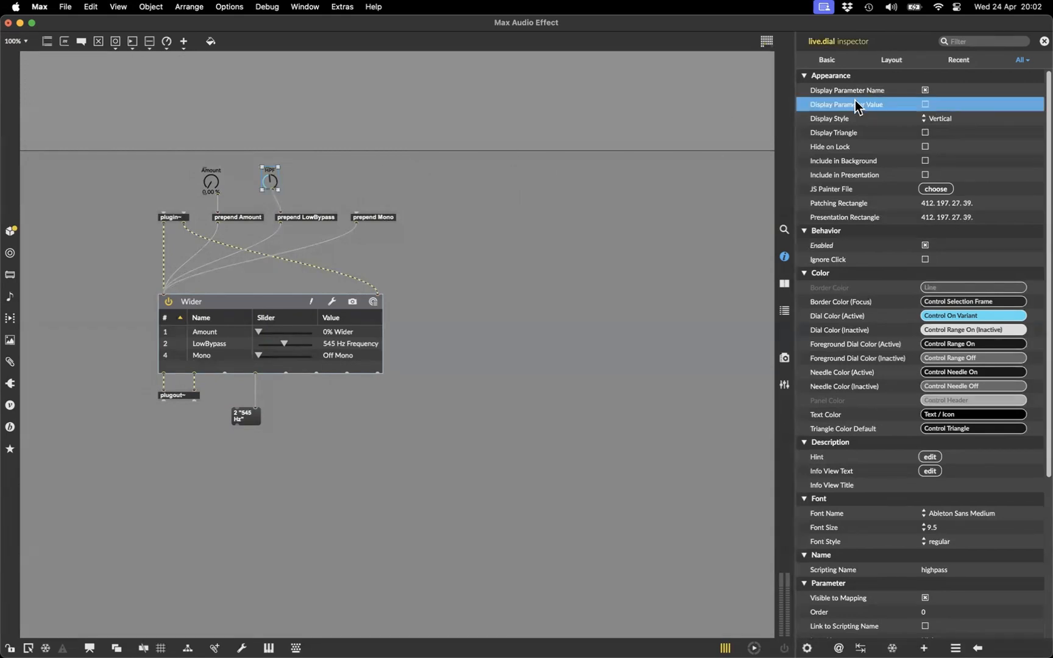
pyautogui.click(925, 105)
pyautogui.click(926, 105)
pyautogui.moveTo(279, 175); pyautogui.dragTo(287, 178)
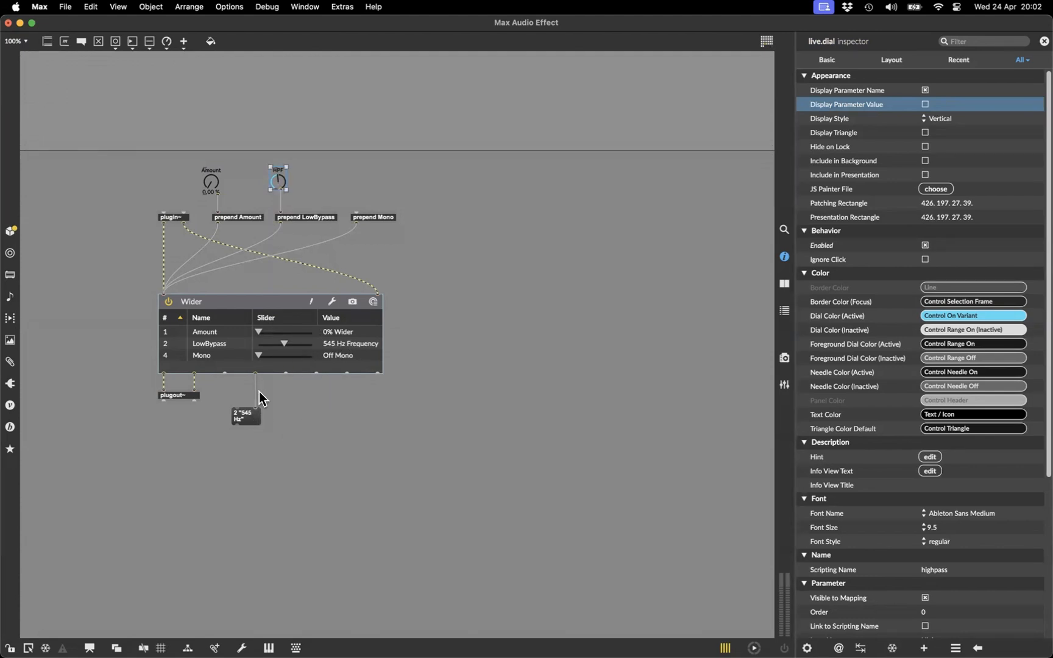
# Step: Add a live.comment reading "Text" below the Wider object and position it lower beside the message box
pyautogui.click(308, 442)
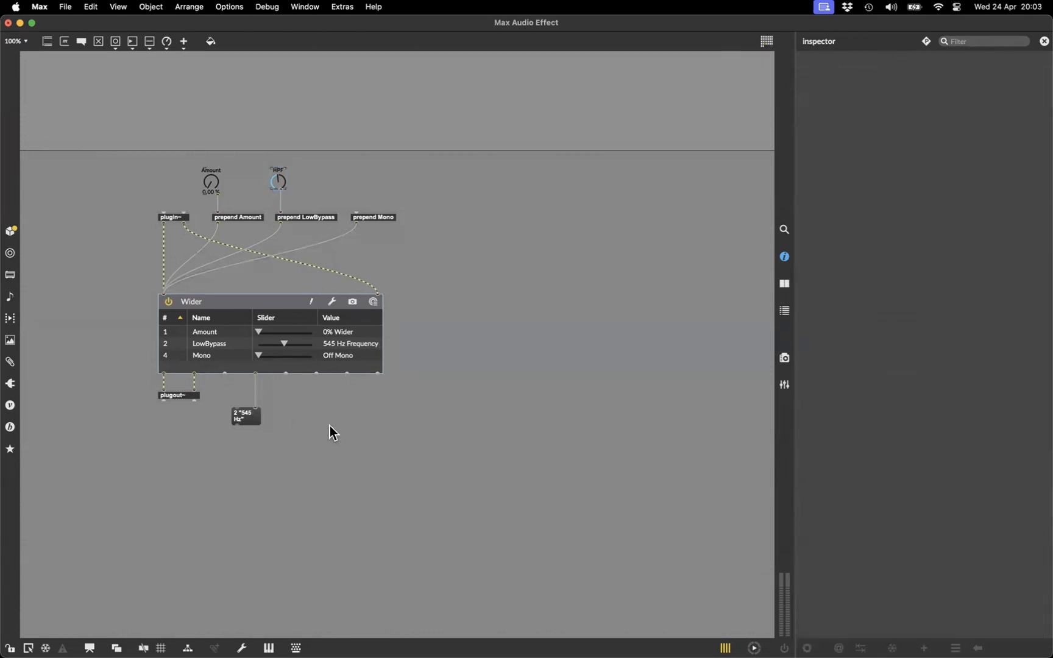
pyautogui.press('n')
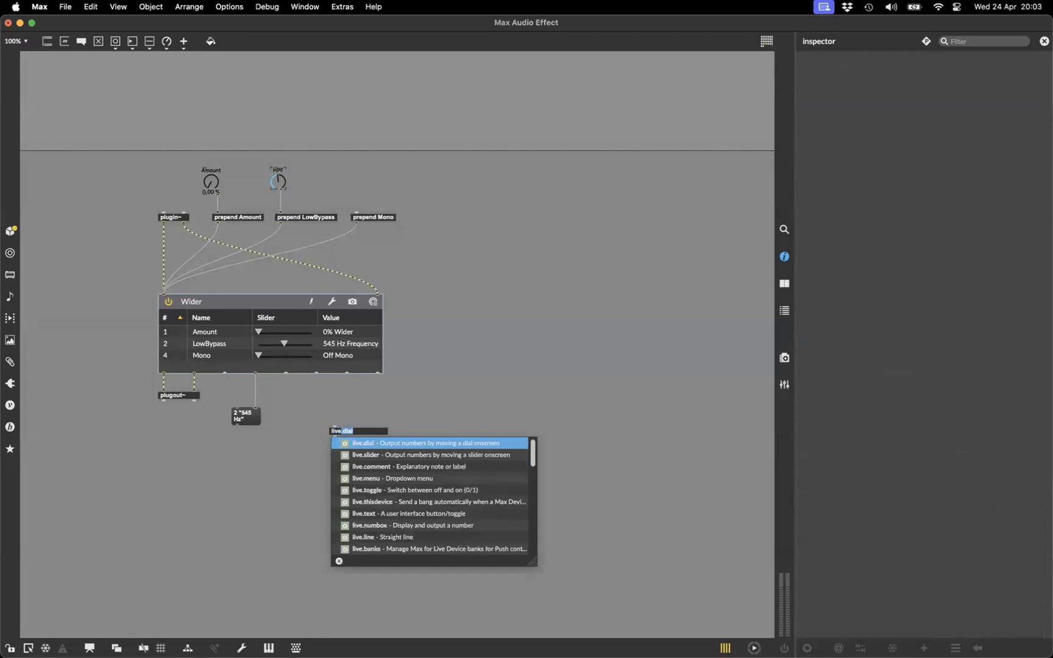
pyautogui.write('comment')
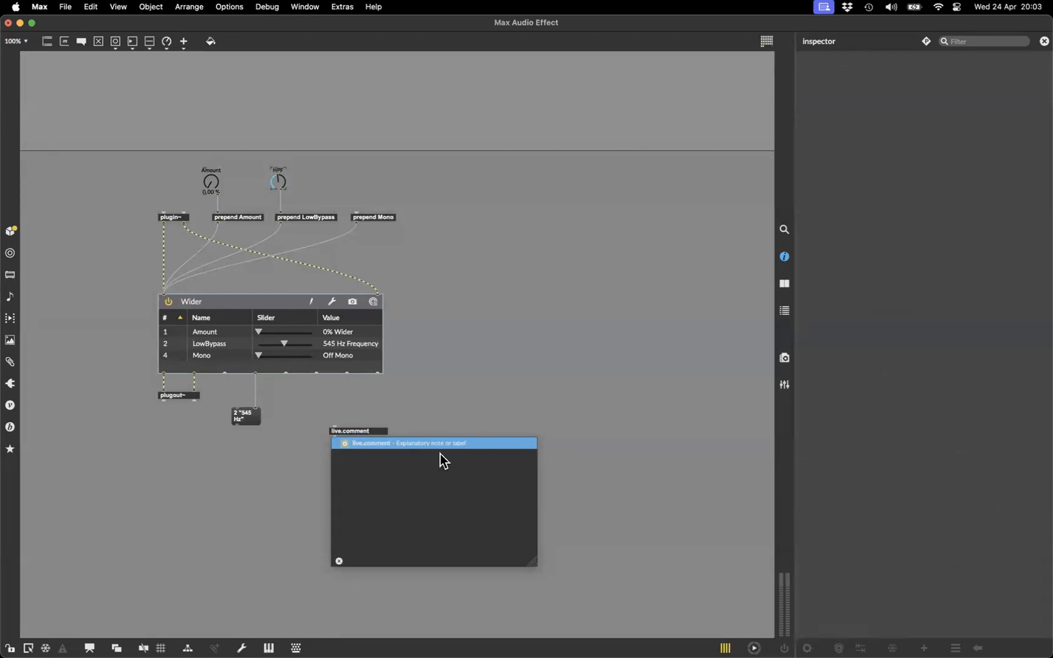
pyautogui.press('Return')
pyautogui.doubleClick(374, 436)
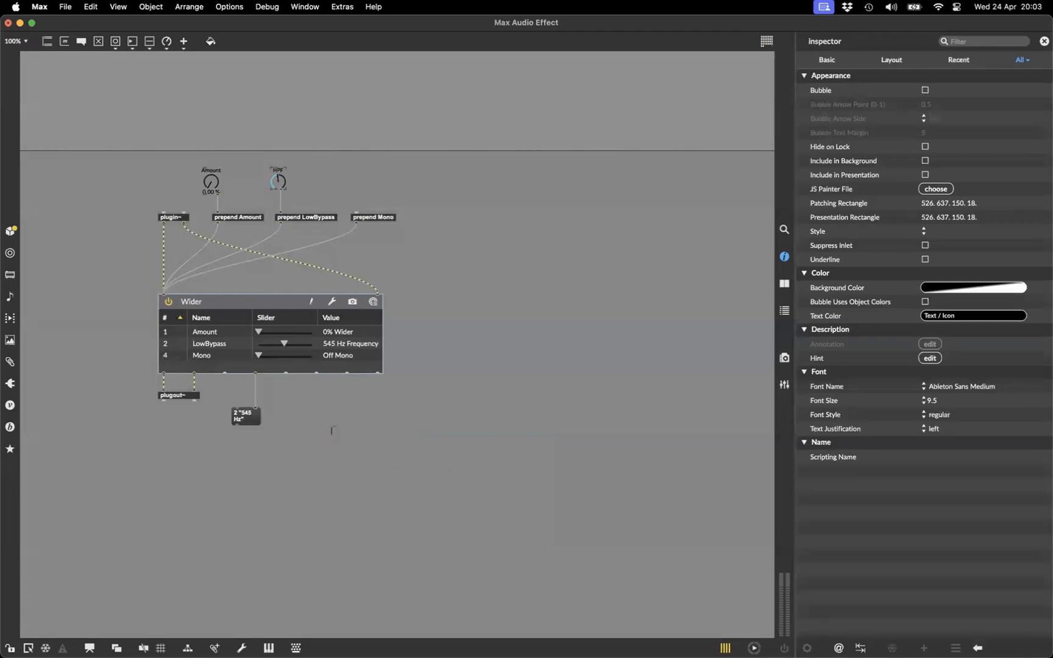
pyautogui.write('Text')
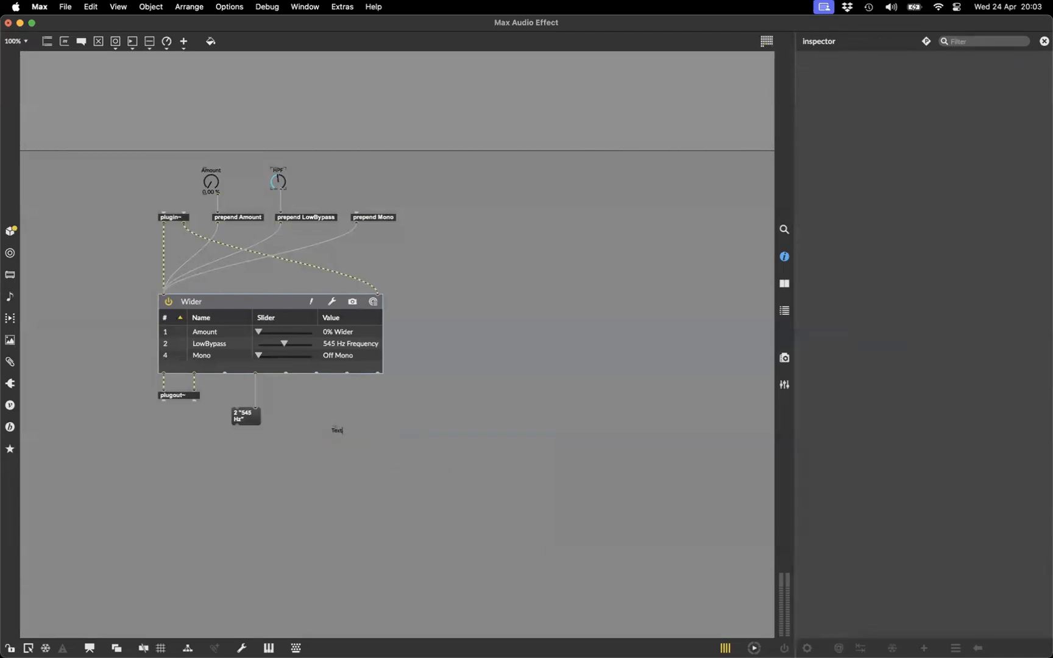
pyautogui.moveTo(353, 434); pyautogui.dragTo(331, 441)
pyautogui.click(332, 425)
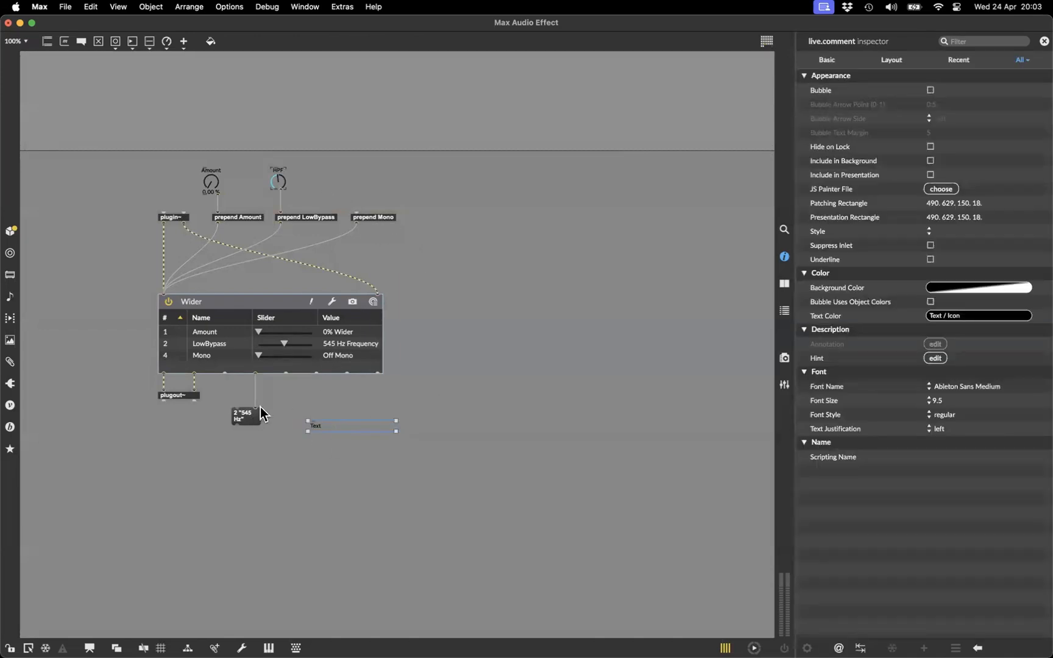
pyautogui.moveTo(324, 427); pyautogui.dragTo(332, 446)
# Step: Add a prepend set object just above the "Text" comment
pyautogui.click(327, 422)
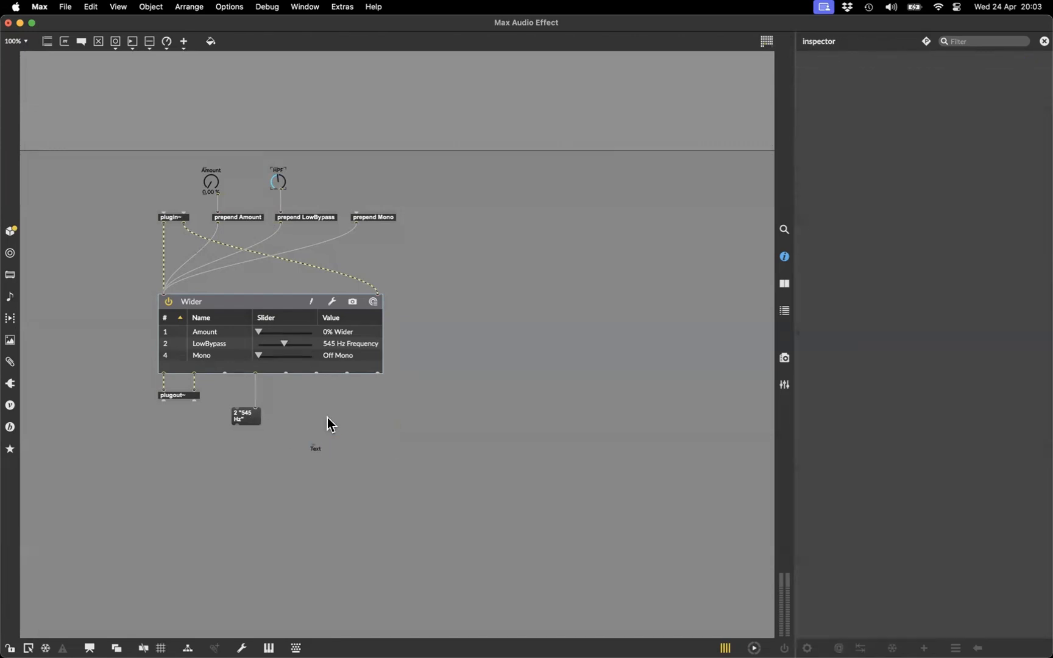
pyautogui.write('n')
pyautogui.write('prepend')
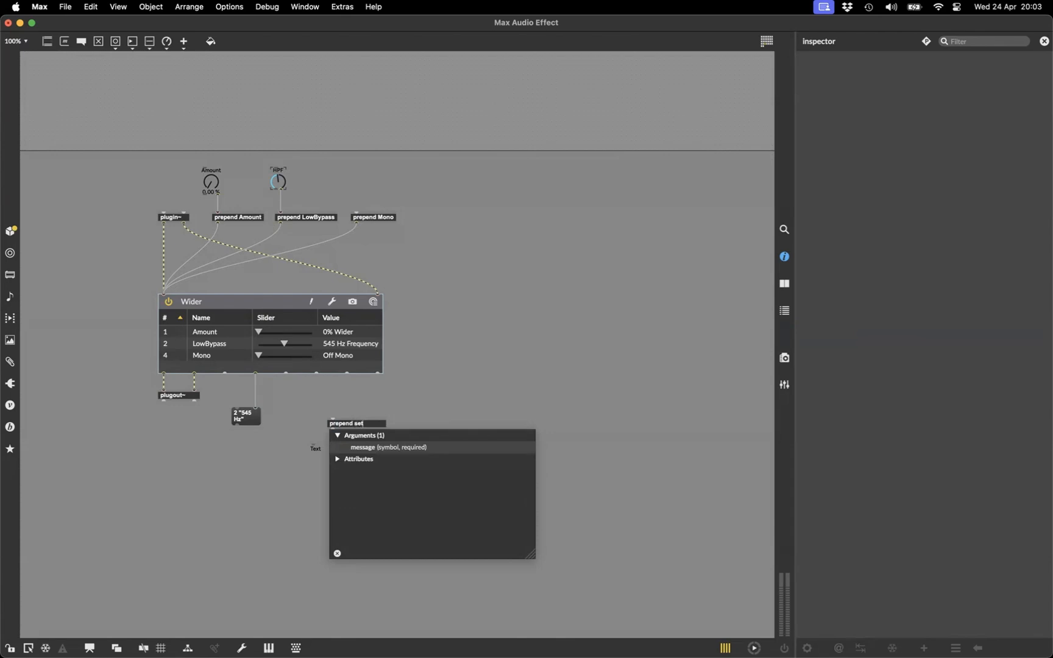
pyautogui.press('Return')
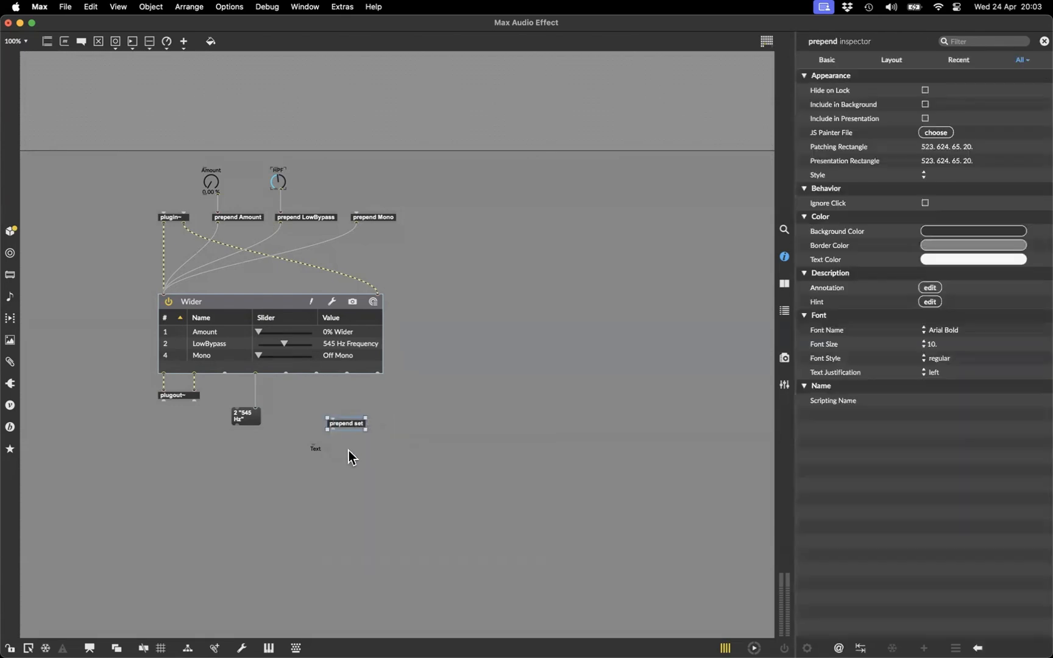
# Step: Look up the comment's set message in the object reference
pyautogui.click(328, 450)
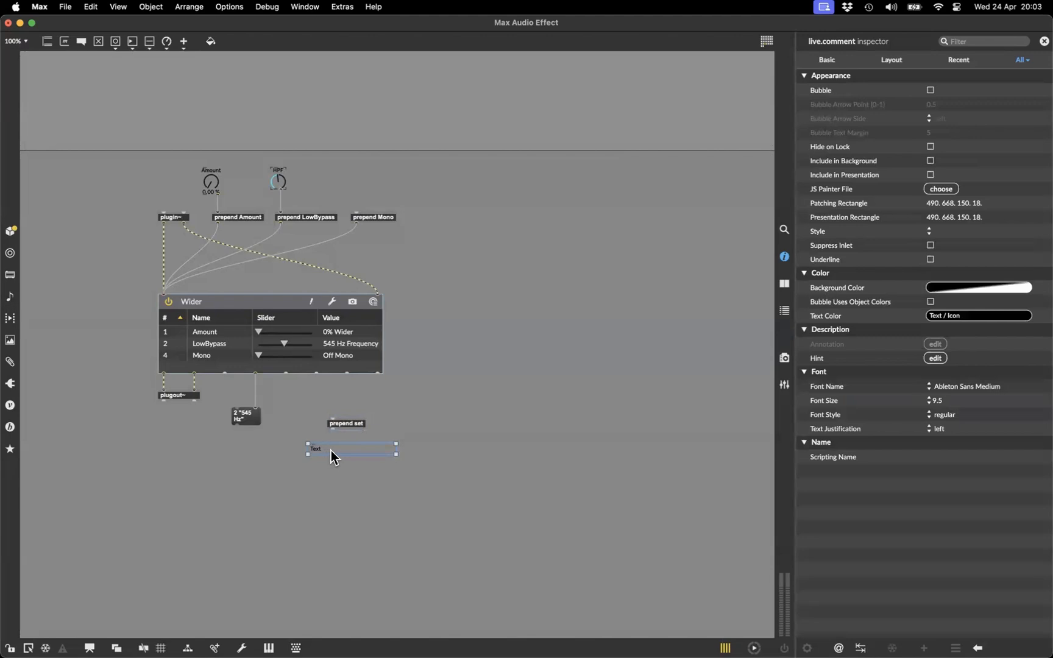
pyautogui.click(784, 284)
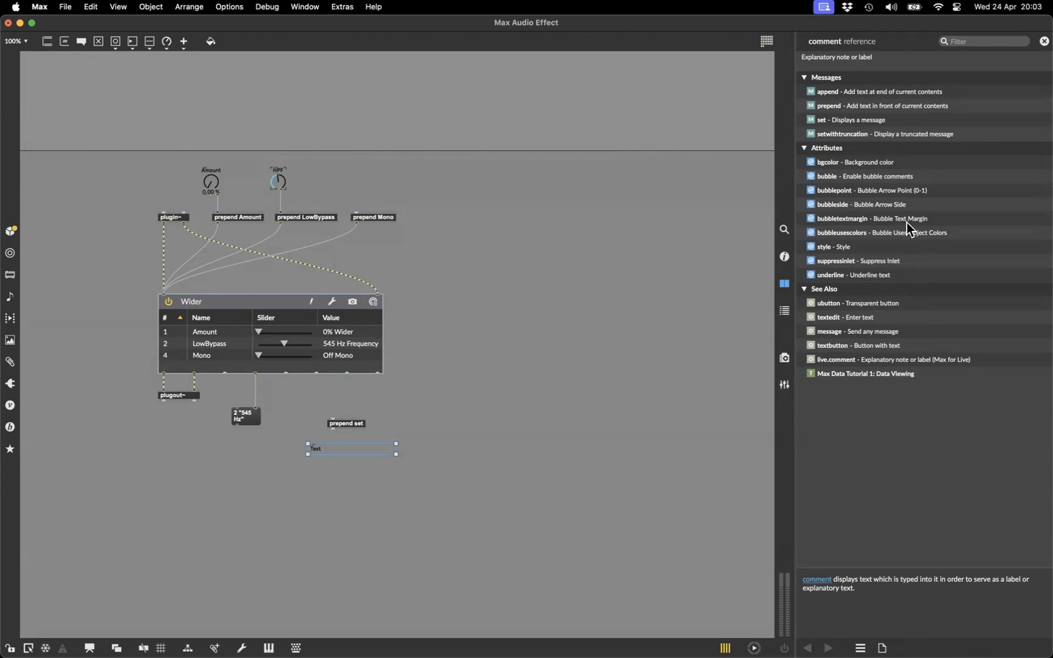
pyautogui.click(836, 123)
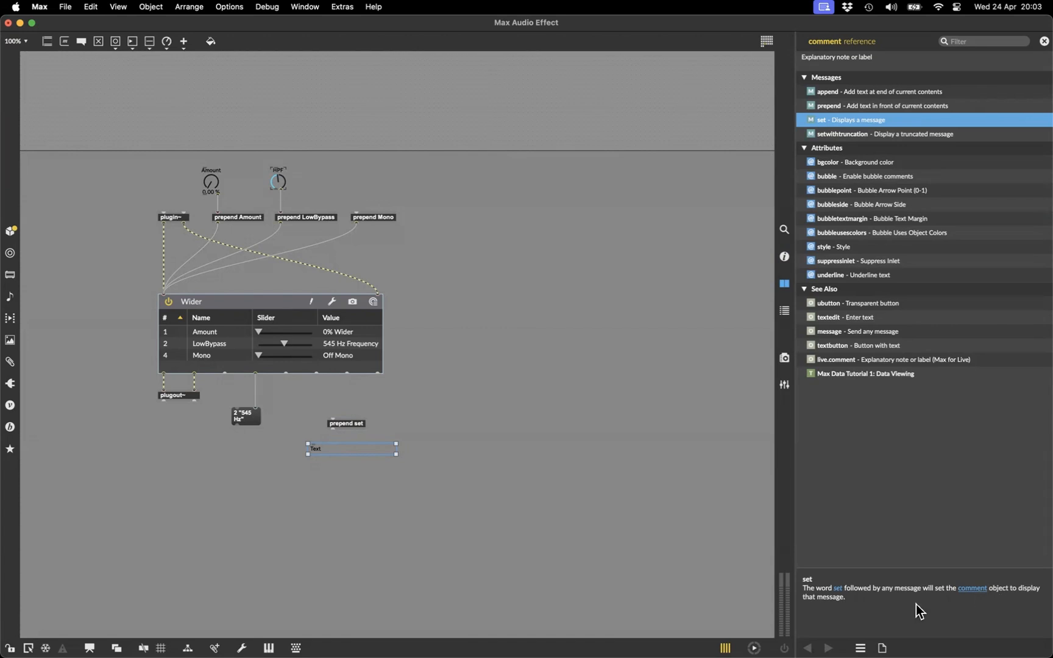
# Step: Route Wider's parameter index and value output through prepend set into the message box, and test it with the HPF dial
pyautogui.moveTo(349, 451); pyautogui.dragTo(362, 476)
pyautogui.moveTo(348, 423); pyautogui.dragTo(339, 430)
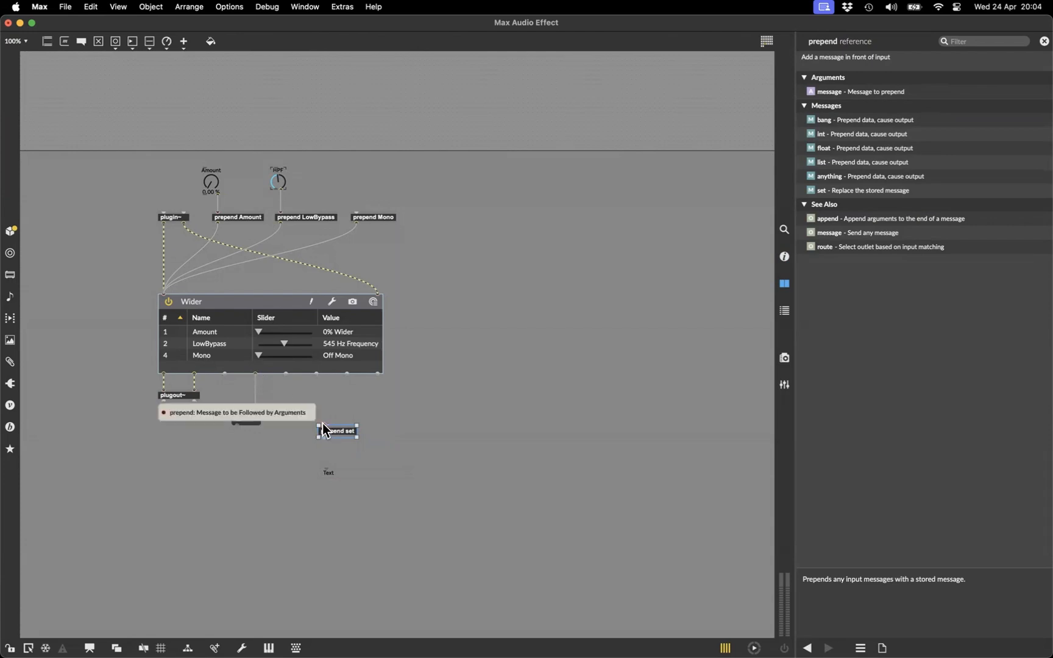
pyautogui.moveTo(256, 374); pyautogui.dragTo(323, 427)
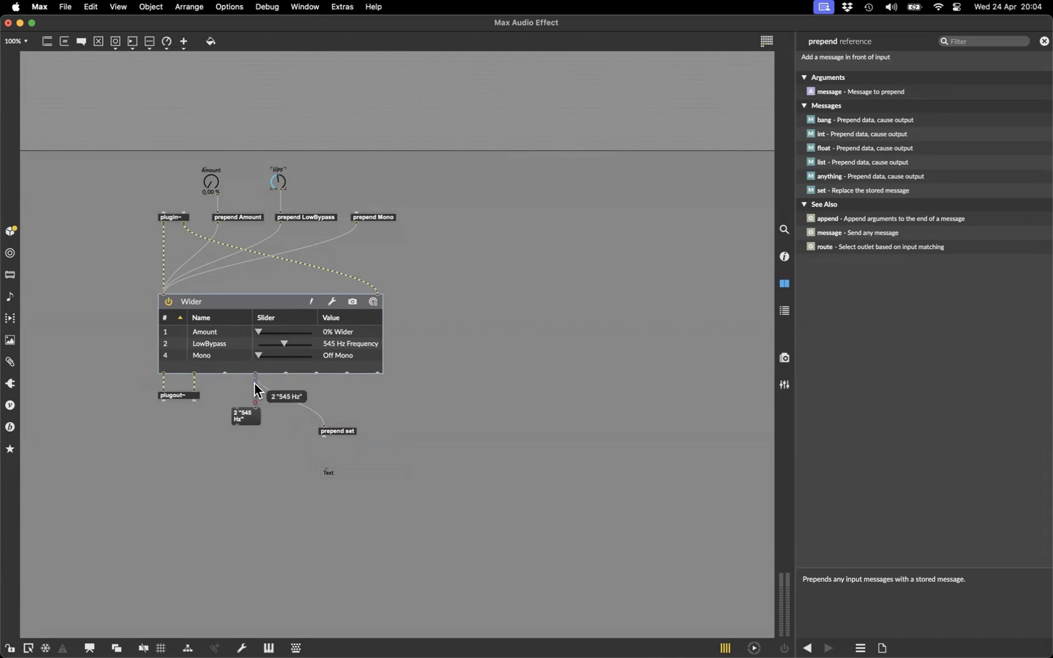
pyautogui.moveTo(255, 378); pyautogui.dragTo(323, 437)
pyautogui.press('super+e')
pyautogui.moveTo(280, 183); pyautogui.dragTo(280, 171)
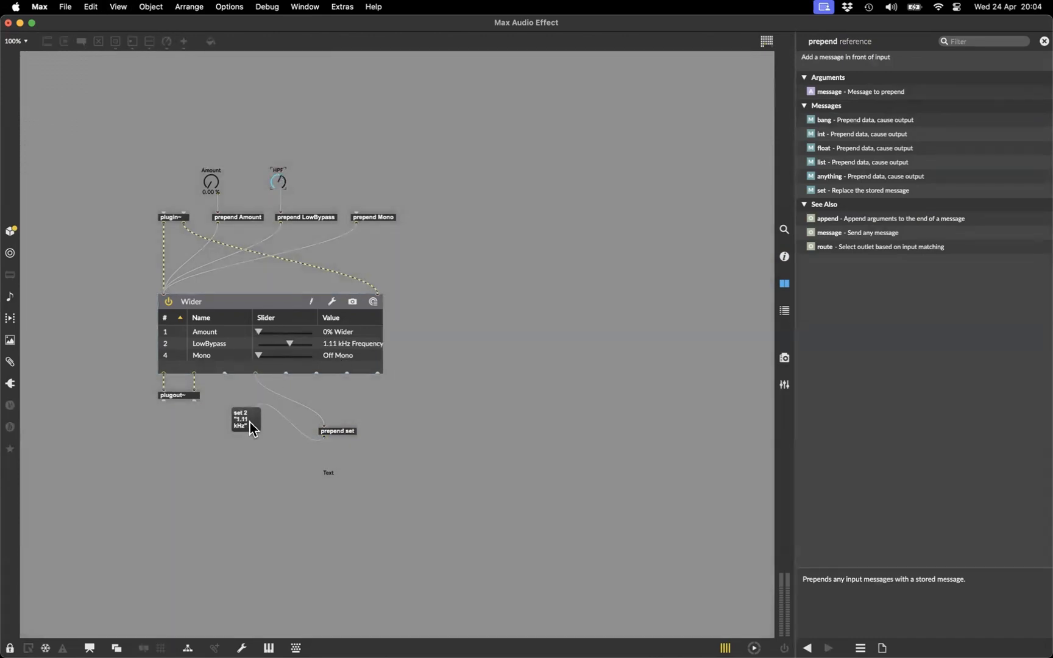
pyautogui.press('super+e')
# Step: Connect prepend set to the "Text" comment and turn the HPF dial to check the displayed text
pyautogui.moveTo(325, 438); pyautogui.dragTo(327, 472)
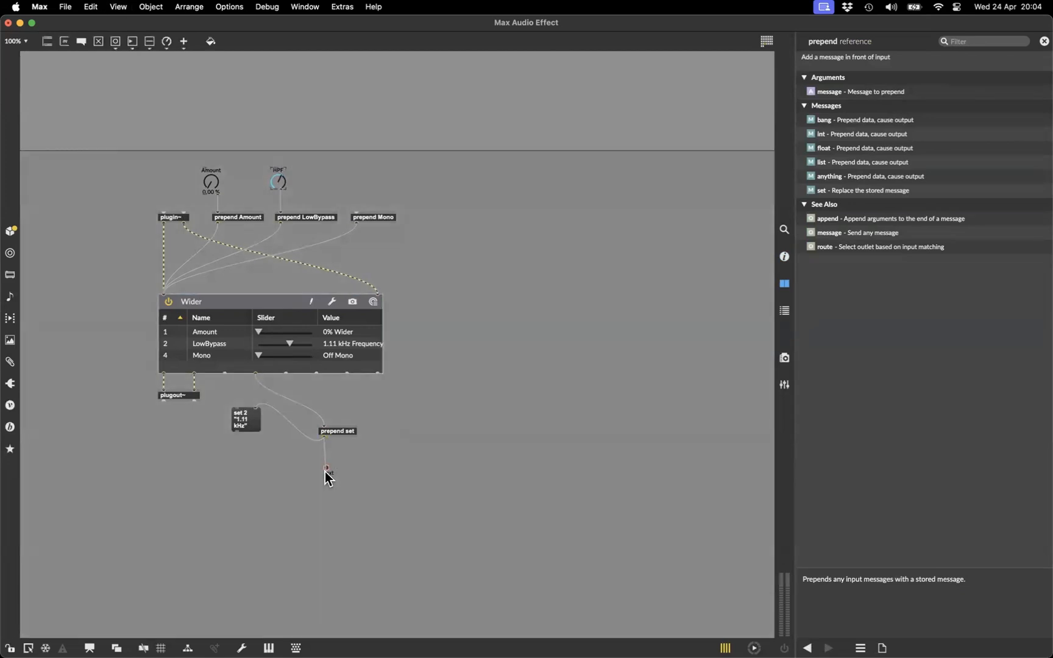
pyautogui.press('super+e')
pyautogui.moveTo(277, 182)
pyautogui.mouseDown()
pyautogui.moveTo(277, 162)
pyautogui.moveTo(278, 181)
pyautogui.mouseUp()
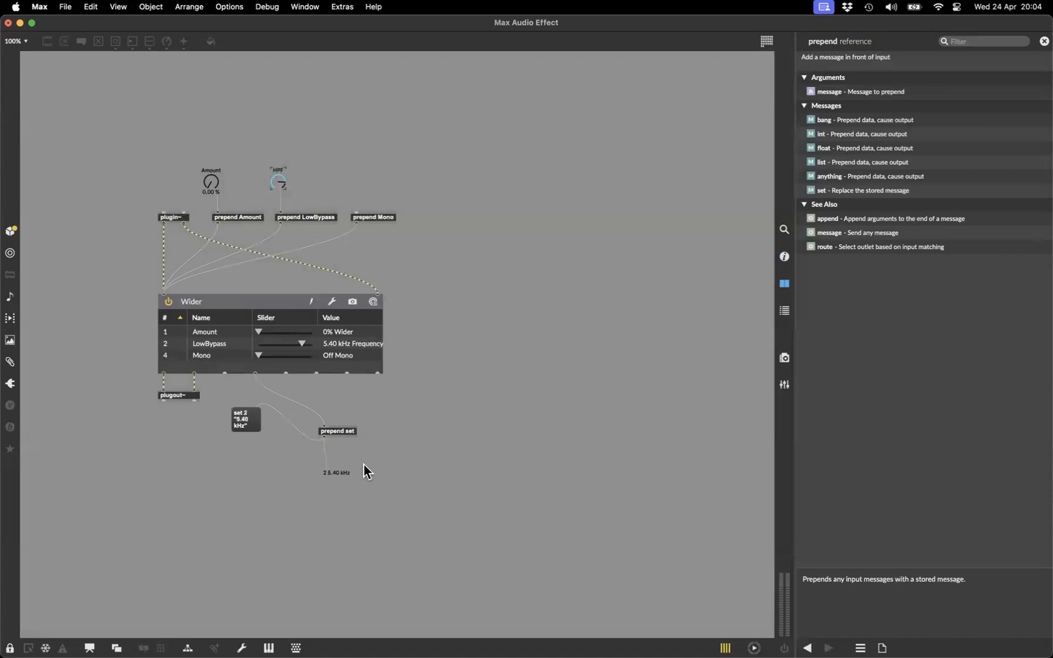
# Step: Nudge the message box down and turn the Amount dial in the locked patch to see whether it affects the comment
pyautogui.press('super+e')
pyautogui.click(335, 474)
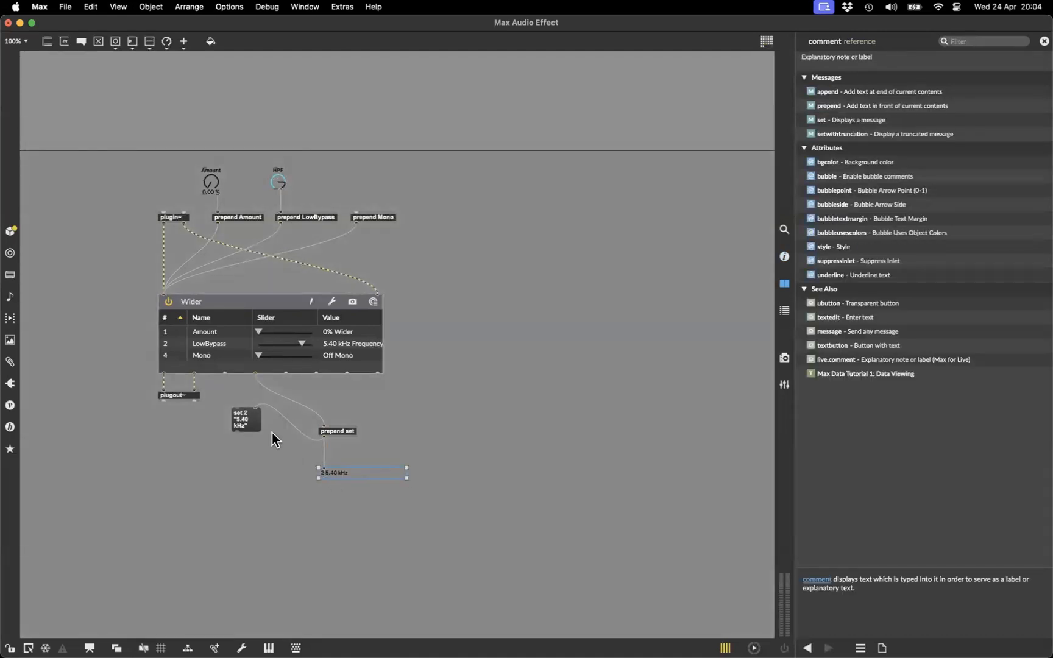
pyautogui.moveTo(256, 424); pyautogui.dragTo(259, 442)
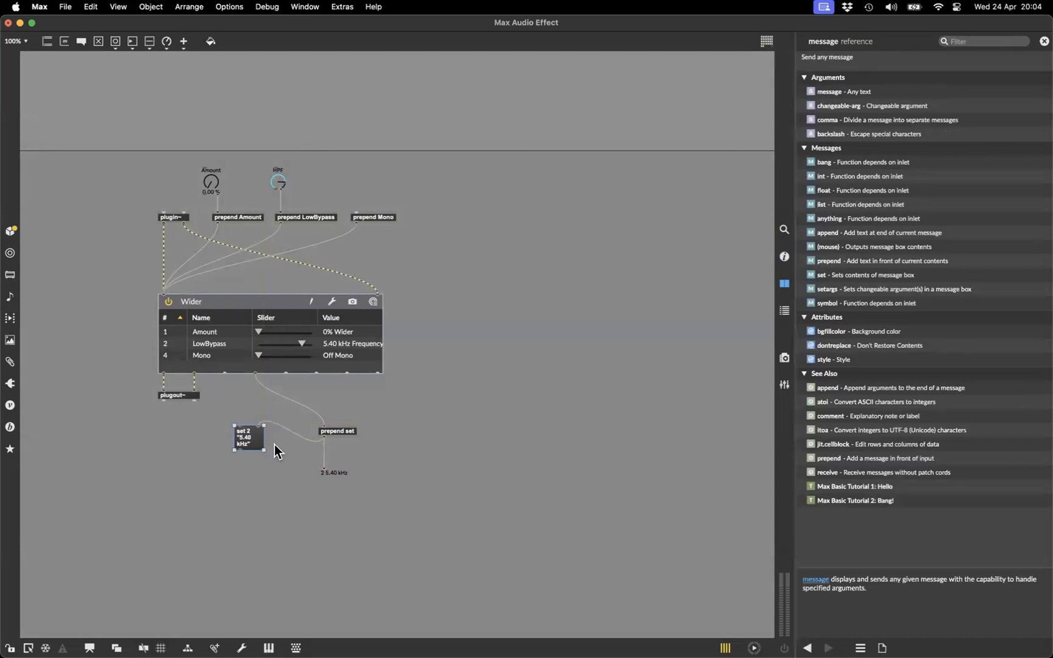
pyautogui.press('super+e')
pyautogui.moveTo(211, 183)
pyautogui.mouseDown()
pyautogui.moveTo(211, 174)
pyautogui.moveTo(211, 189)
pyautogui.mouseUp()
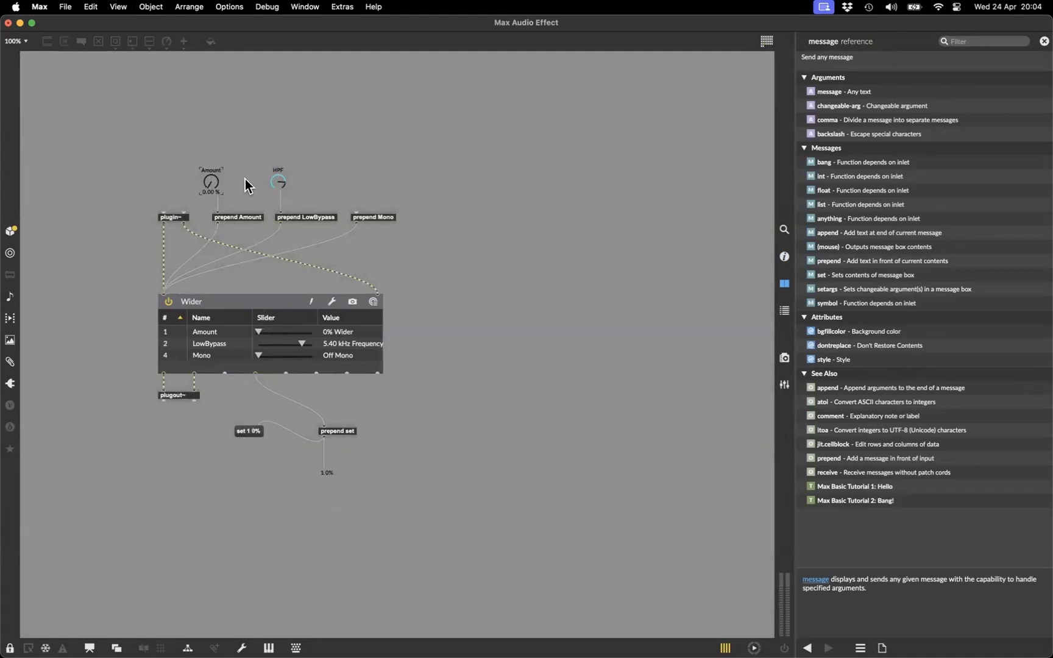
pyautogui.press('super+e')
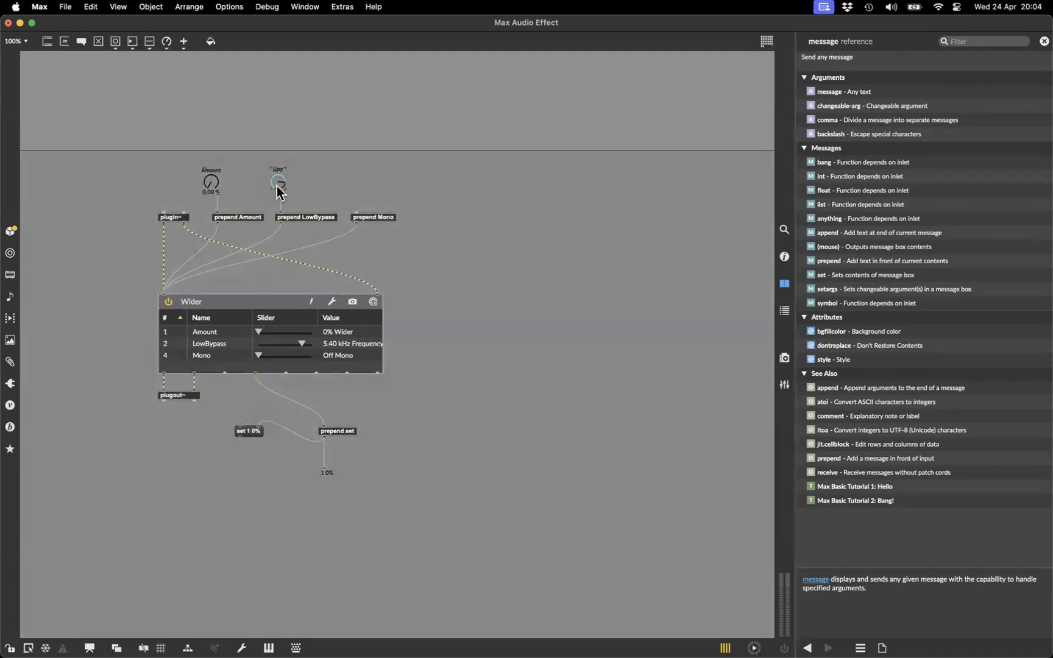
# Step: Move the message box down and add a route 2 object above it
pyautogui.moveTo(255, 433); pyautogui.dragTo(249, 460)
pyautogui.write('nroute')
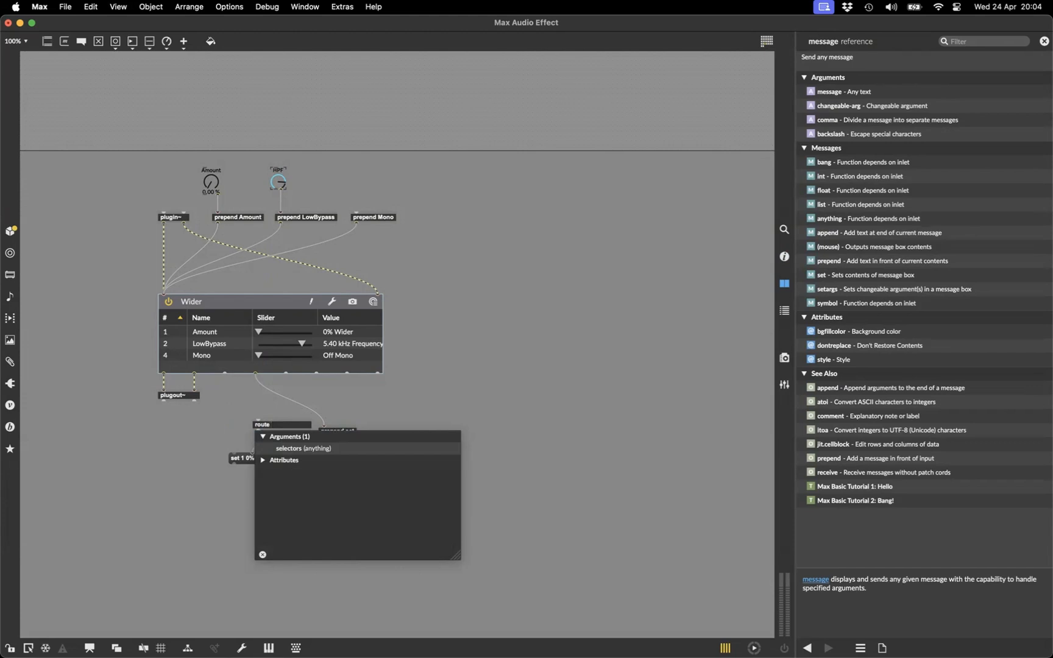
pyautogui.write(' 2')
pyautogui.press('Return')
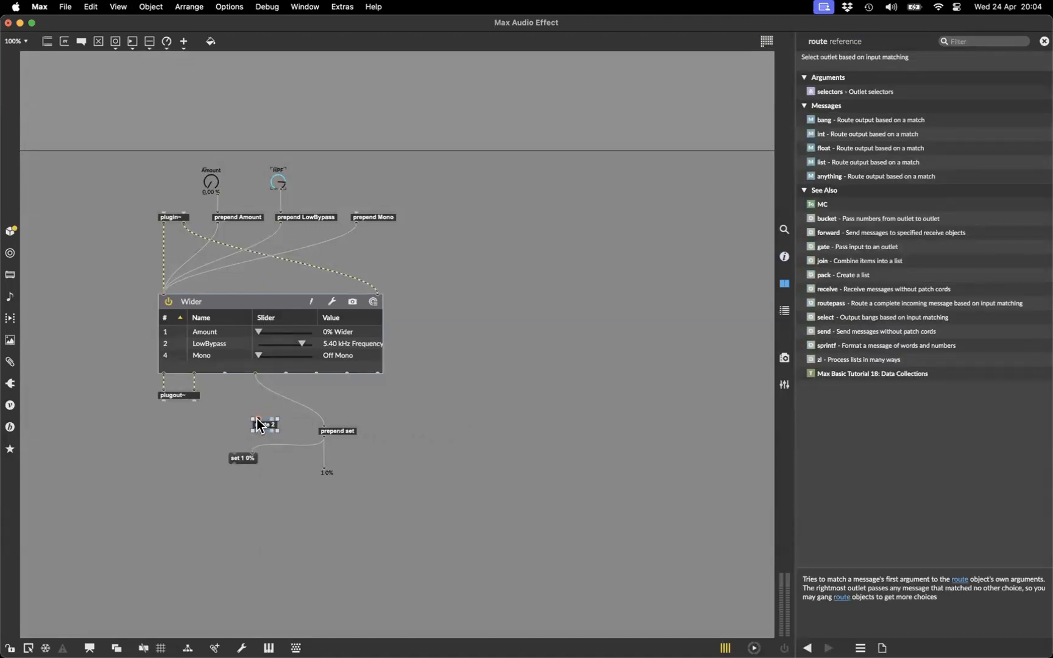
# Step: Rewire Wider's parameter output through route 2 into the message box instead of prepend set, and test with the Amount and HPF dials
pyautogui.click(321, 422)
pyautogui.moveTo(320, 420); pyautogui.dragTo(260, 412)
pyautogui.click(271, 444)
pyautogui.press('BackSpace')
pyautogui.press('super+e')
pyautogui.moveTo(212, 180); pyautogui.dragTo(278, 197)
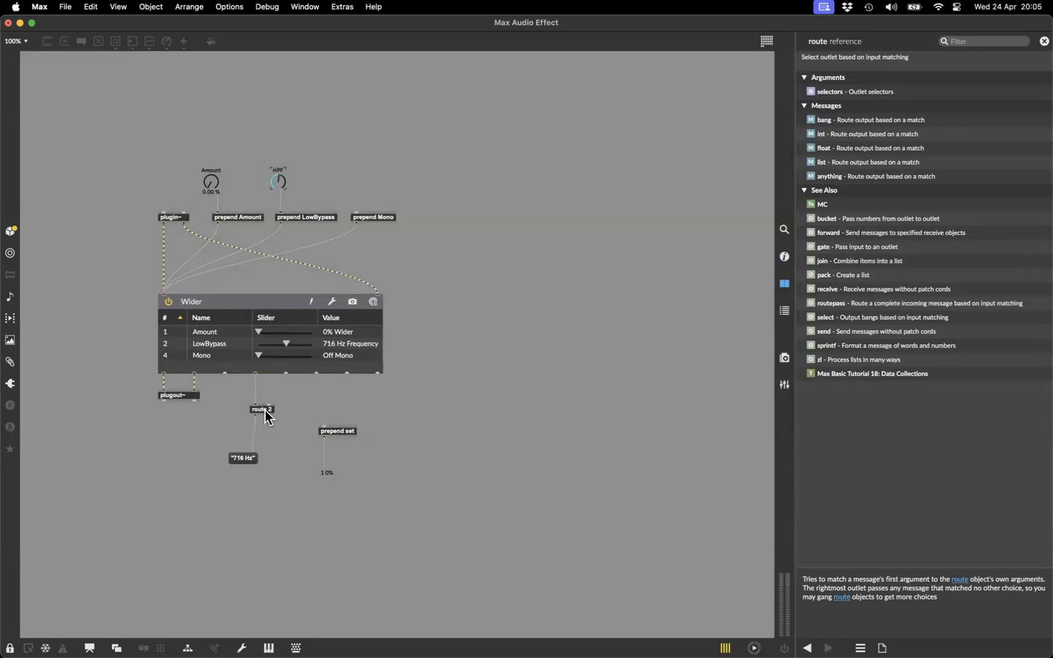
# Step: Connect route 2's output to prepend set and turn the HPF dial in the locked patch to check the comment
pyautogui.moveTo(255, 390)
pyautogui.press('super+e')
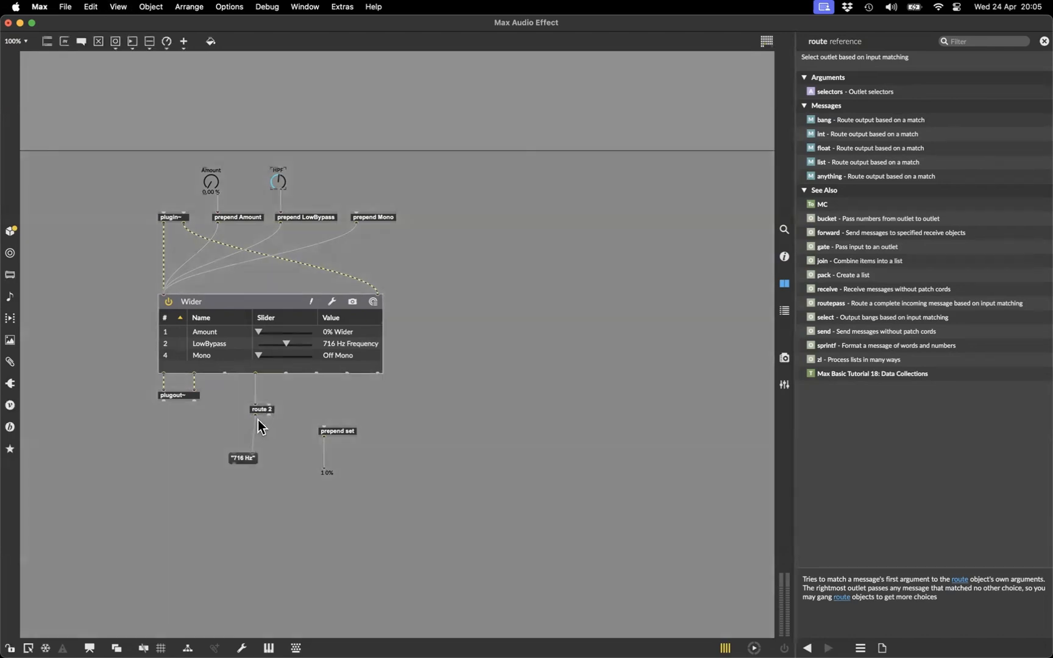
pyautogui.moveTo(321, 425); pyautogui.dragTo(322, 427)
pyautogui.click(244, 457)
pyautogui.press('super+e')
pyautogui.moveTo(278, 182); pyautogui.dragTo(278, 154)
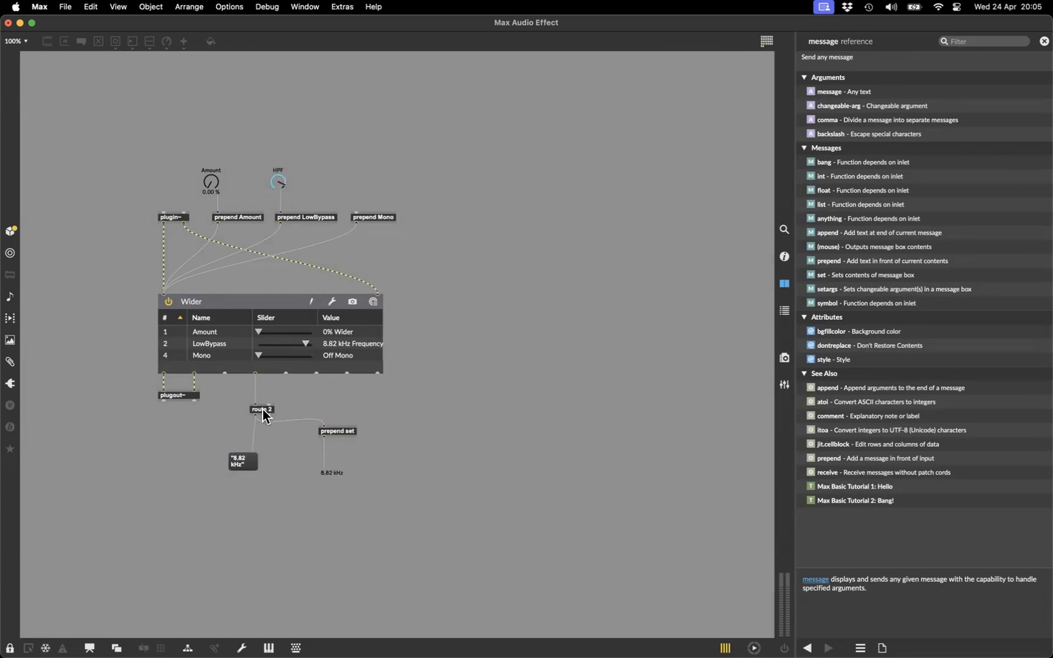
# Step: Tidy the display chain by moving route 2 up, aligning the message box beneath it, and lowering prepend set
pyautogui.press('super+e')
pyautogui.moveTo(259, 410); pyautogui.dragTo(259, 405)
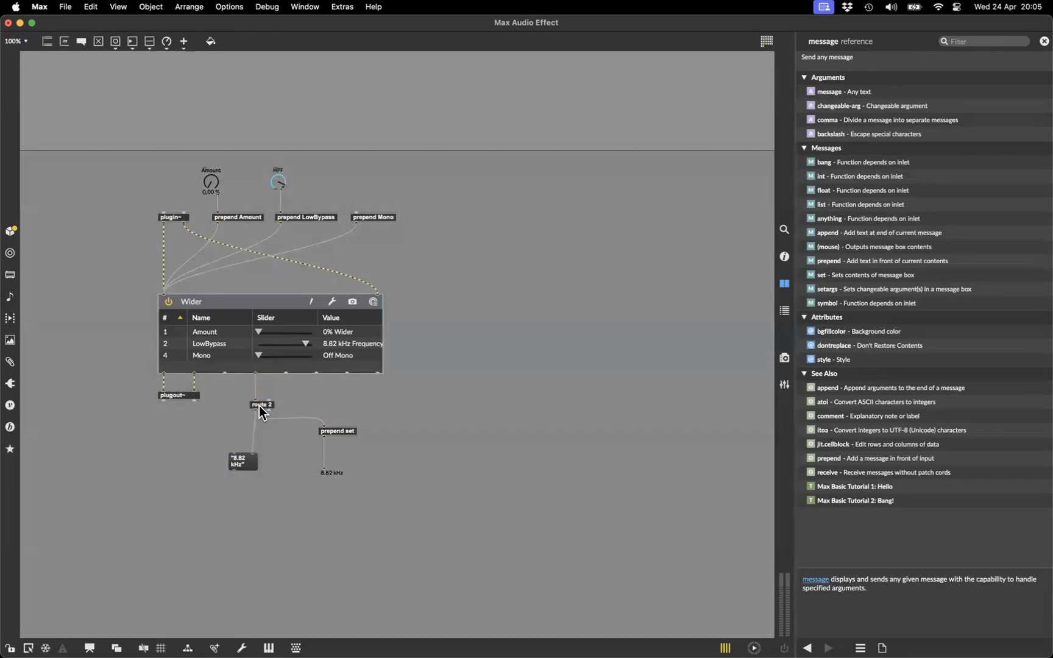
pyautogui.click(259, 406)
pyautogui.click(248, 460)
pyautogui.moveTo(341, 430); pyautogui.dragTo(341, 438)
pyautogui.click(343, 417)
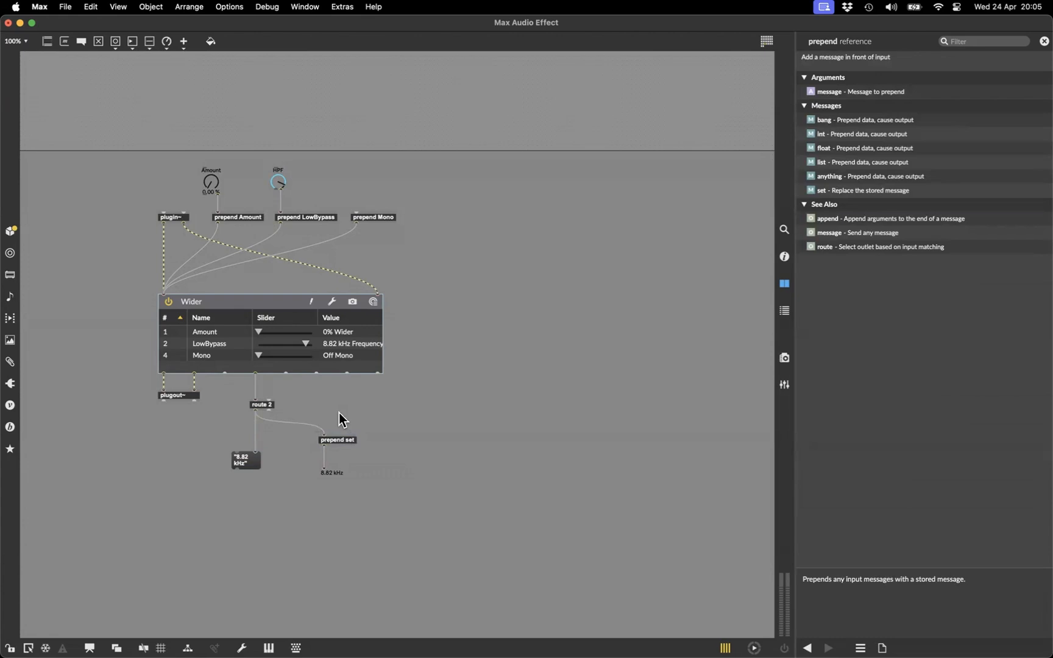
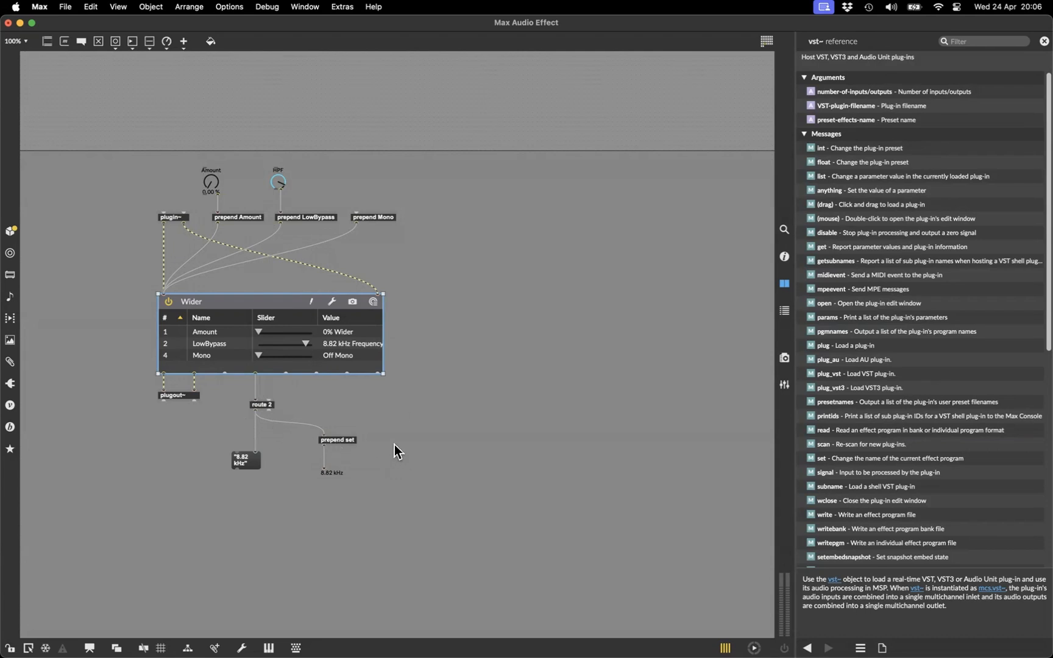
pyautogui.moveTo(261, 405); pyautogui.dragTo(262, 400)
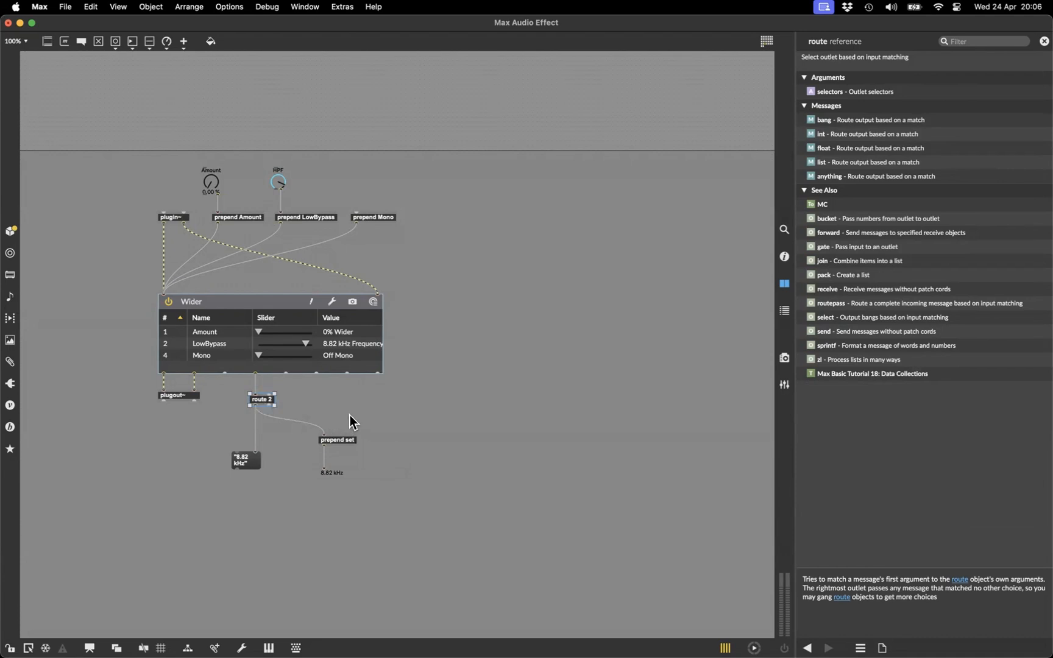
# Step: Delete the message box and move prepend set and its comment directly beneath route 2
pyautogui.click(255, 463)
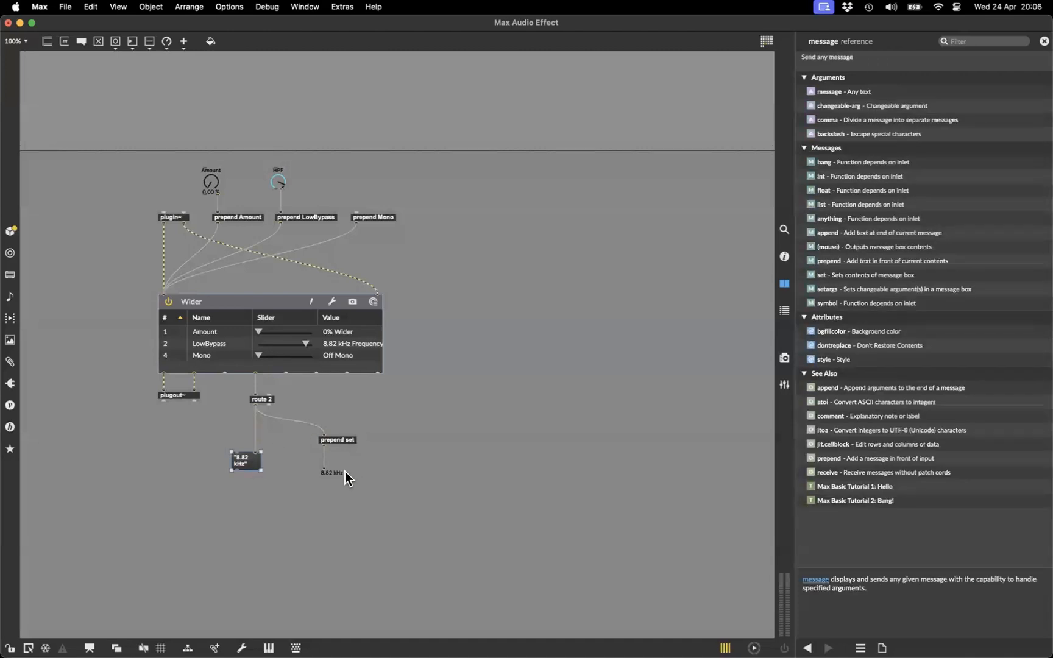
pyautogui.press('Delete')
pyautogui.click(314, 440)
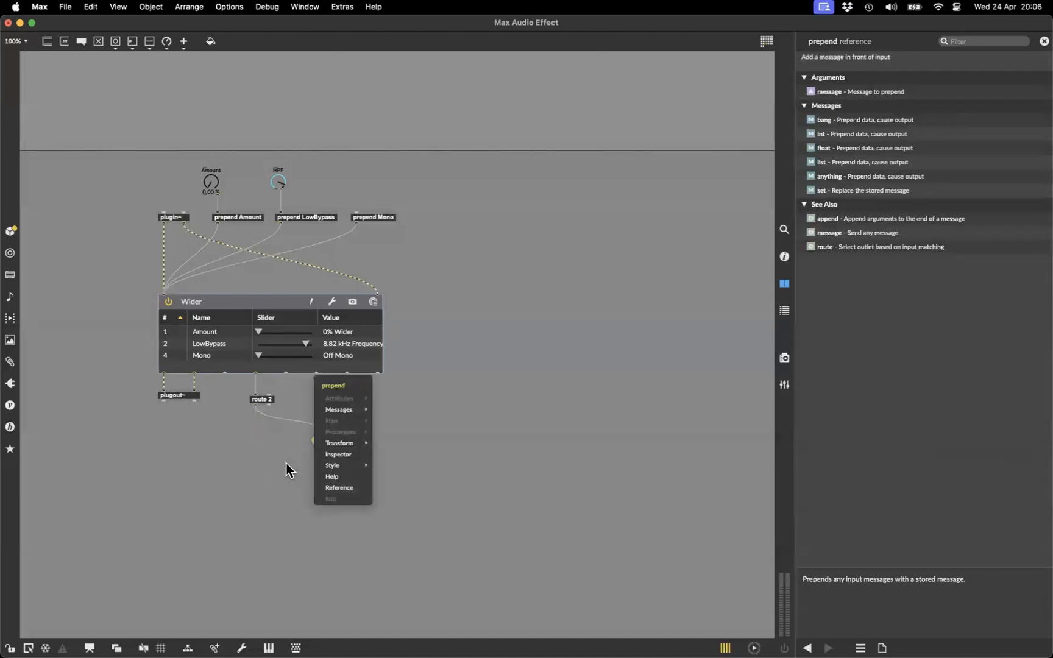
pyautogui.click(285, 463)
pyautogui.moveTo(309, 444); pyautogui.dragTo(272, 441)
# Step: Turn the HPF dial down to its minimum in the locked patch to check the comment's text
pyautogui.press('super+e')
pyautogui.moveTo(278, 182); pyautogui.dragTo(278, 207)
pyautogui.press('super+e')
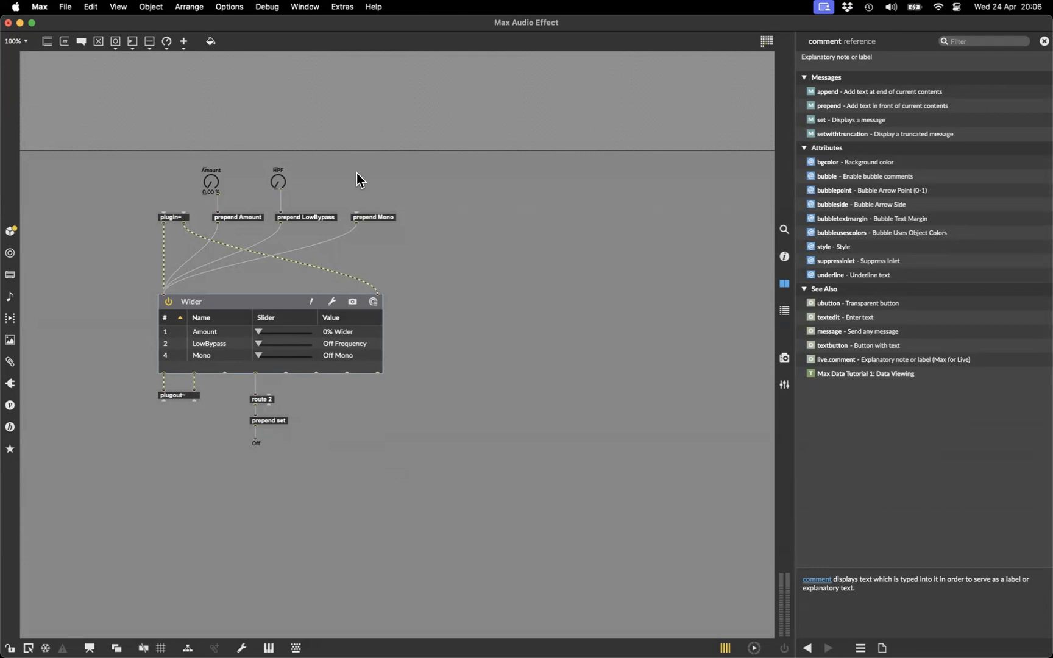
pyautogui.press('super+e')
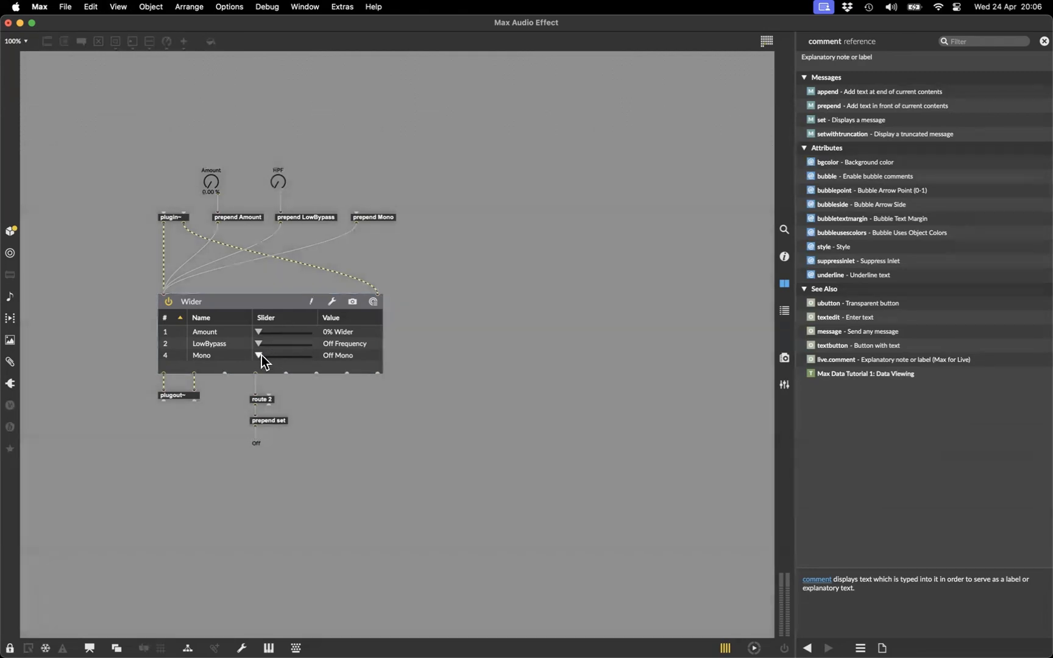
pyautogui.press('super+e')
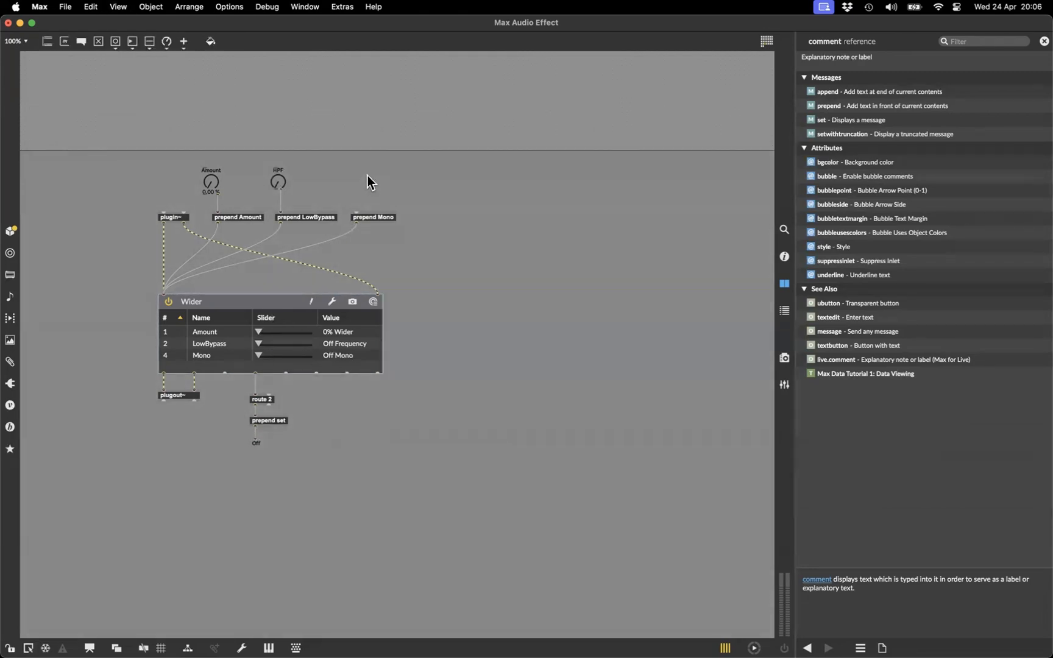
# Step: Add a live.text object above prepend Mono and try it out in the locked patch
pyautogui.write('nli')
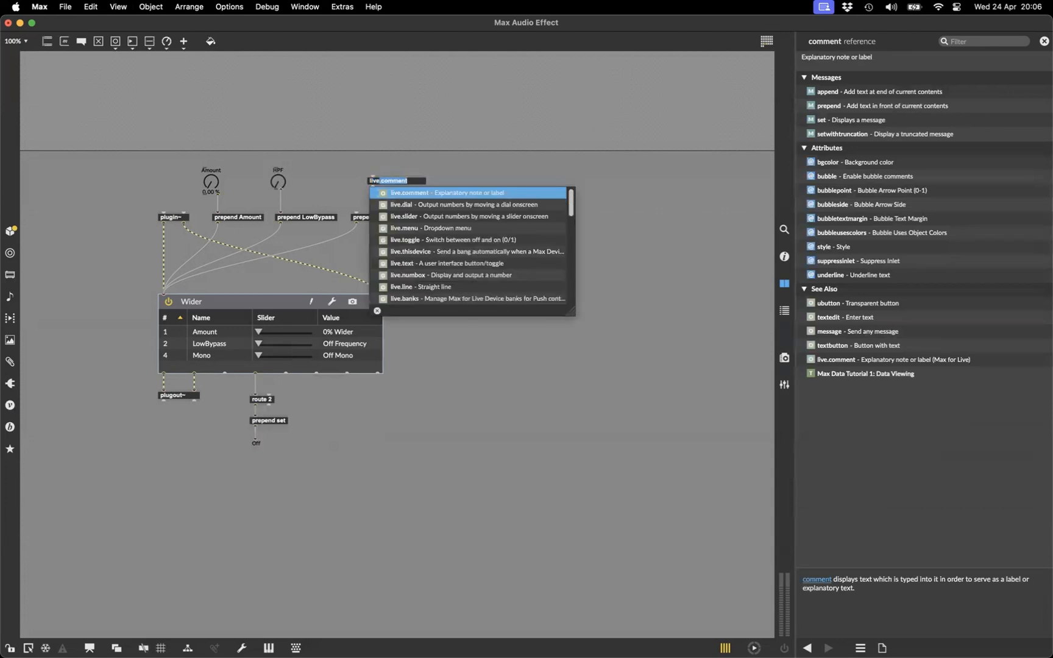
pyautogui.write('ve.text')
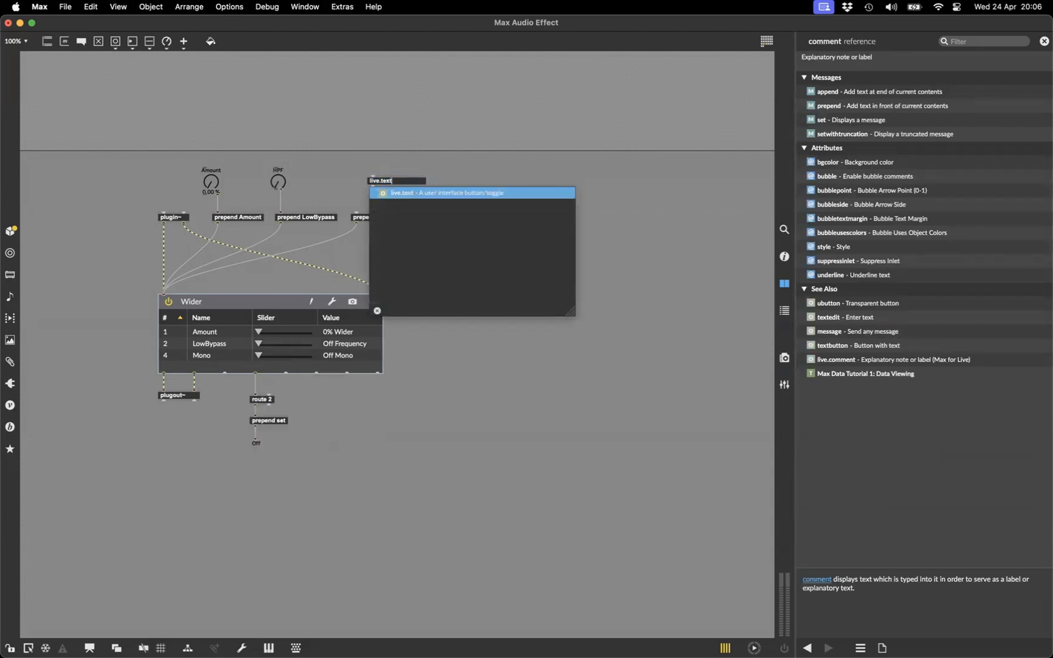
pyautogui.click(442, 195)
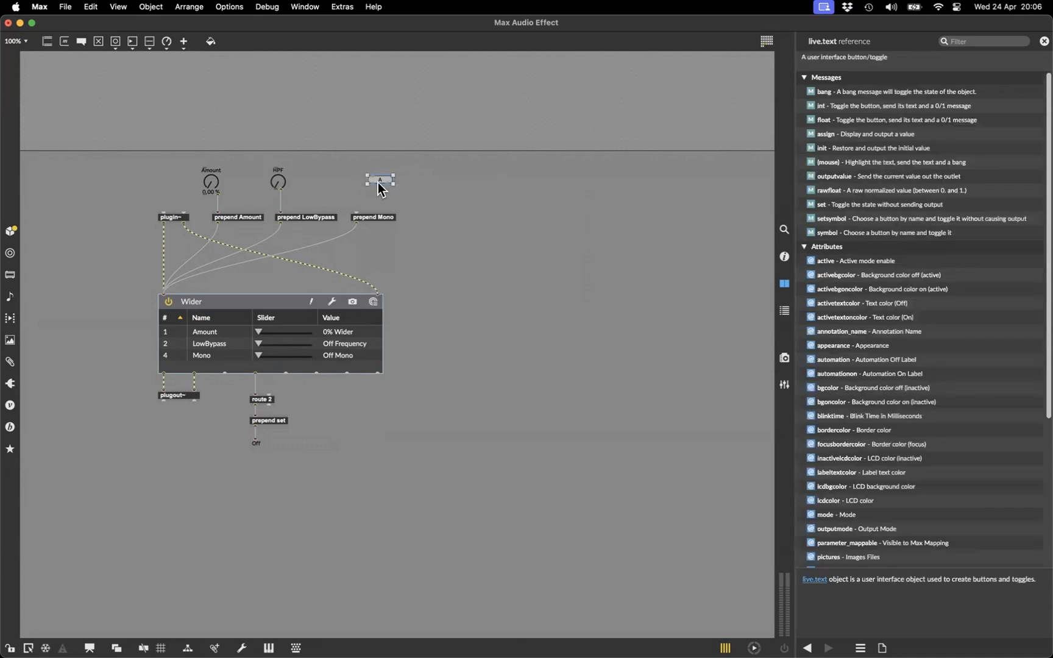
pyautogui.press('super+e')
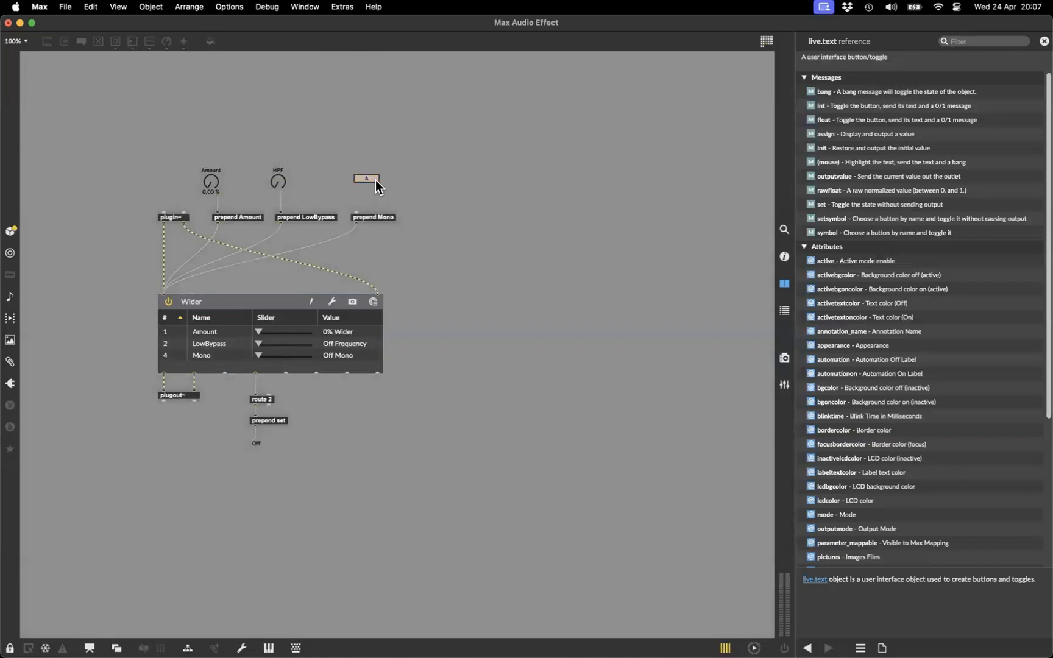
pyautogui.press('super+e')
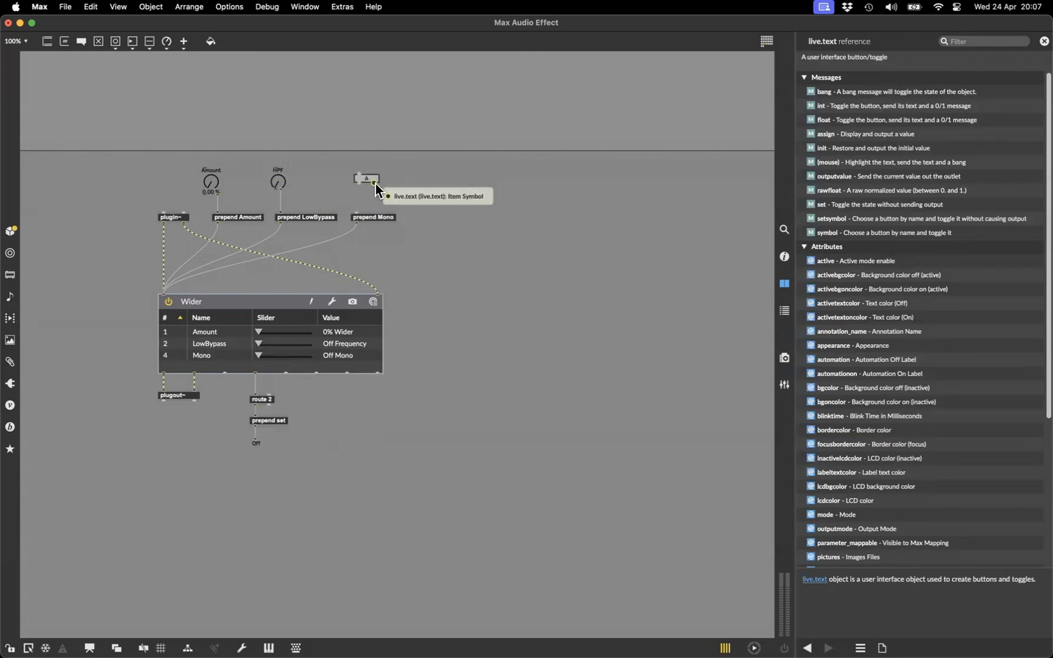
# Step: Test the live.text button's output by toggling it into a temporary message box, and delete that message box
pyautogui.moveTo(370, 179); pyautogui.dragTo(364, 181)
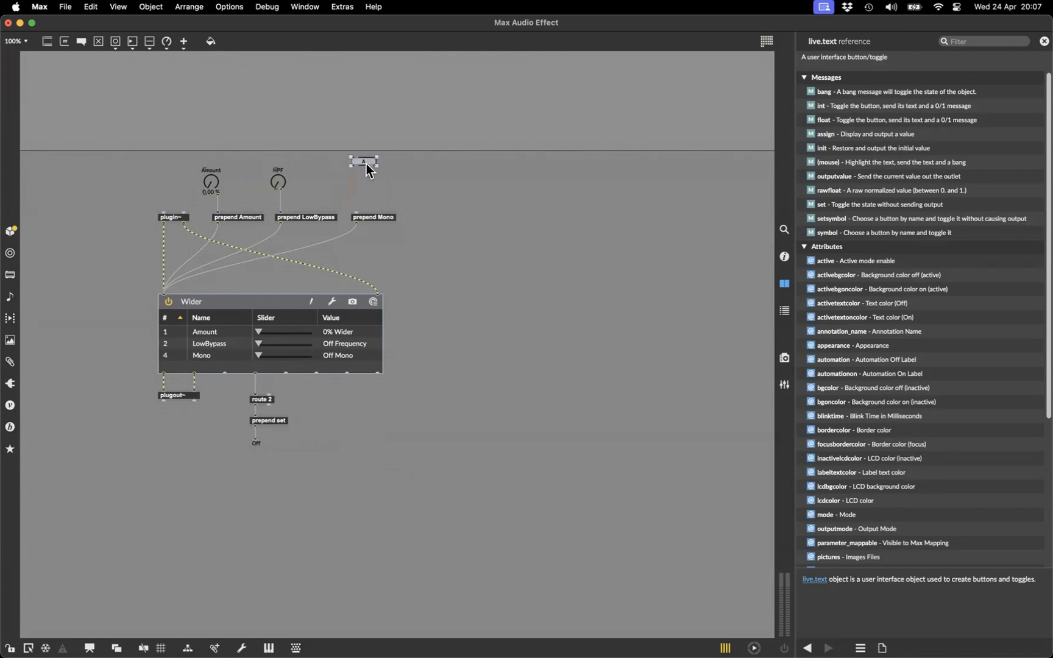
pyautogui.click(356, 178)
pyautogui.moveTo(374, 180); pyautogui.dragTo(354, 185)
pyautogui.press('super+e')
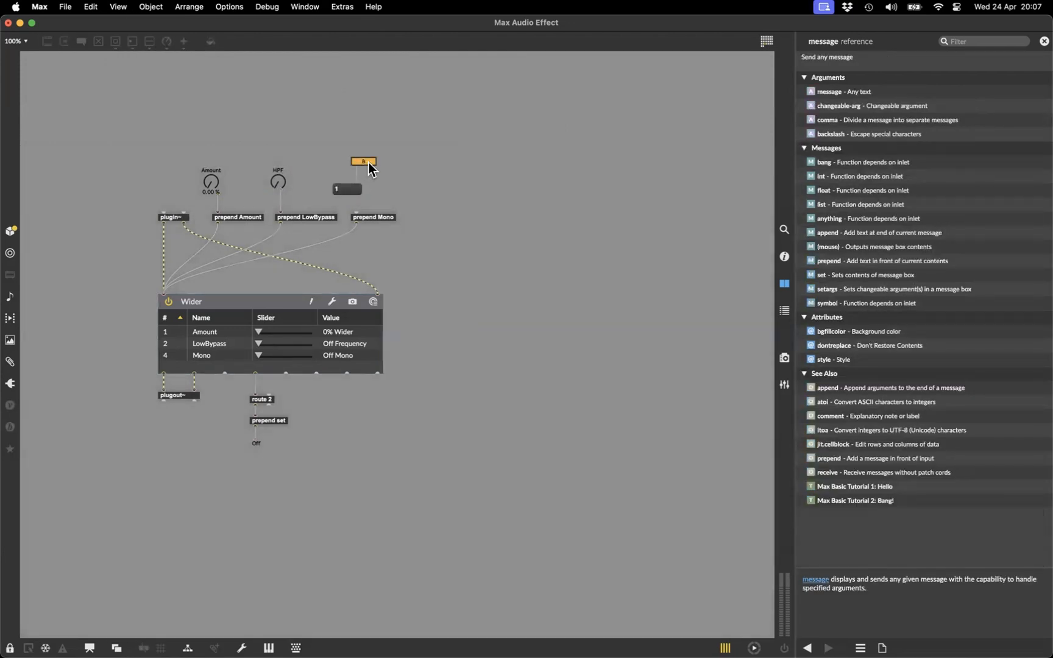
pyautogui.press('super+e')
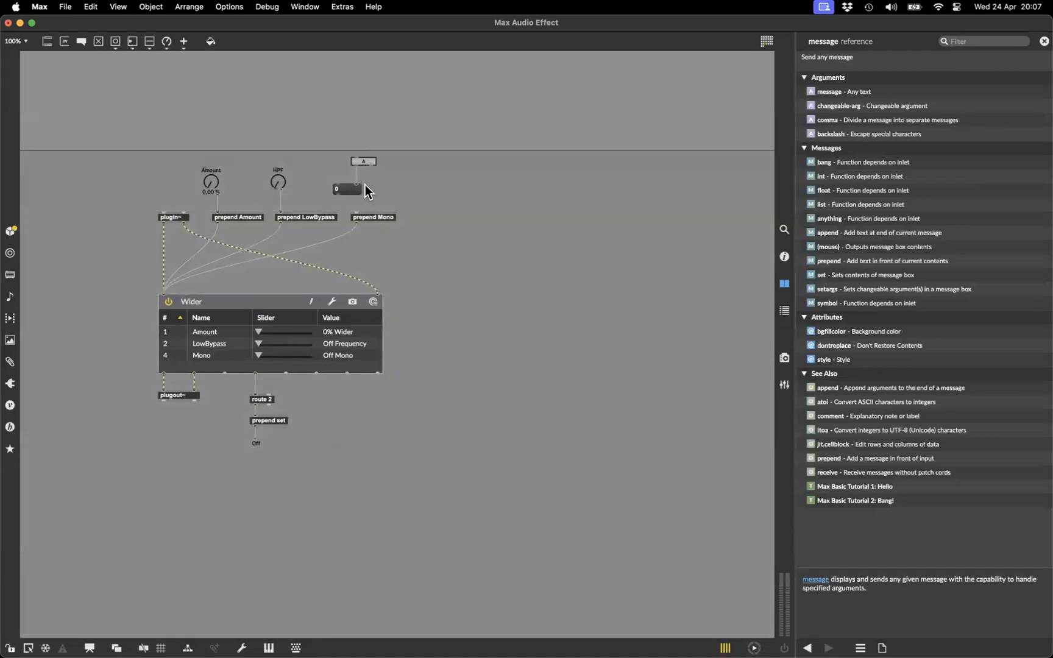
pyautogui.press('BackSpace')
# Step: Connect live.text to prepend Mono, place it just above that object, and toggle it to test Wider's Mono parameter
pyautogui.moveTo(357, 166); pyautogui.dragTo(357, 209)
pyautogui.moveTo(361, 165); pyautogui.dragTo(360, 176)
pyautogui.click(360, 186)
pyautogui.press('super+e')
pyautogui.click(365, 182)
pyautogui.click(367, 181)
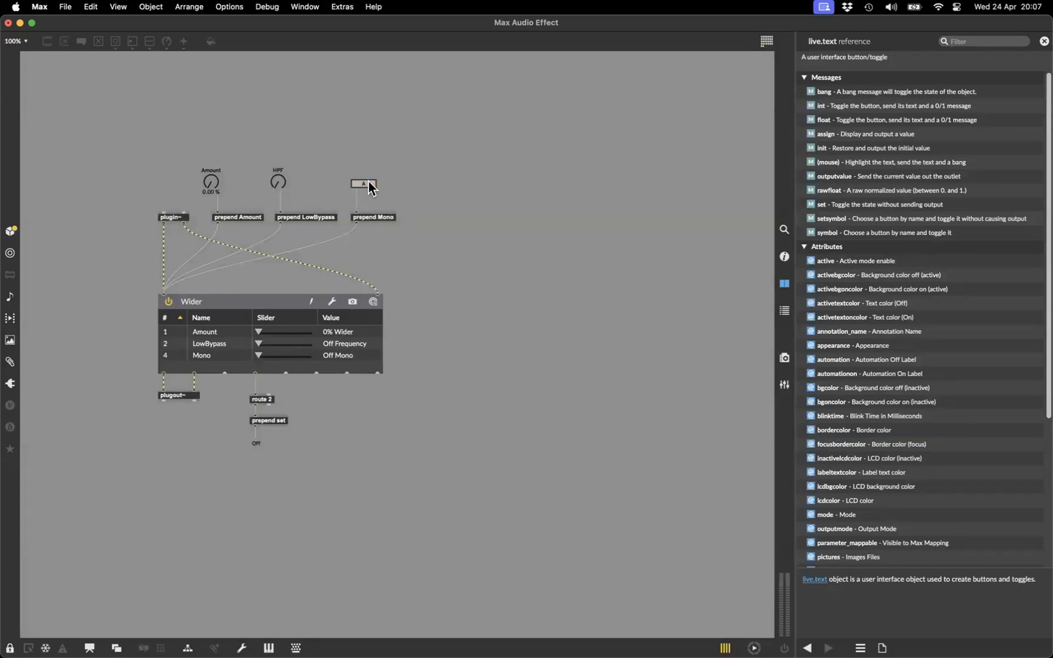
# Step: Set the live.text object's scripting name to mono_check in its inspector
pyautogui.press('super+e')
pyautogui.moveTo(384, 173); pyautogui.dragTo(346, 197)
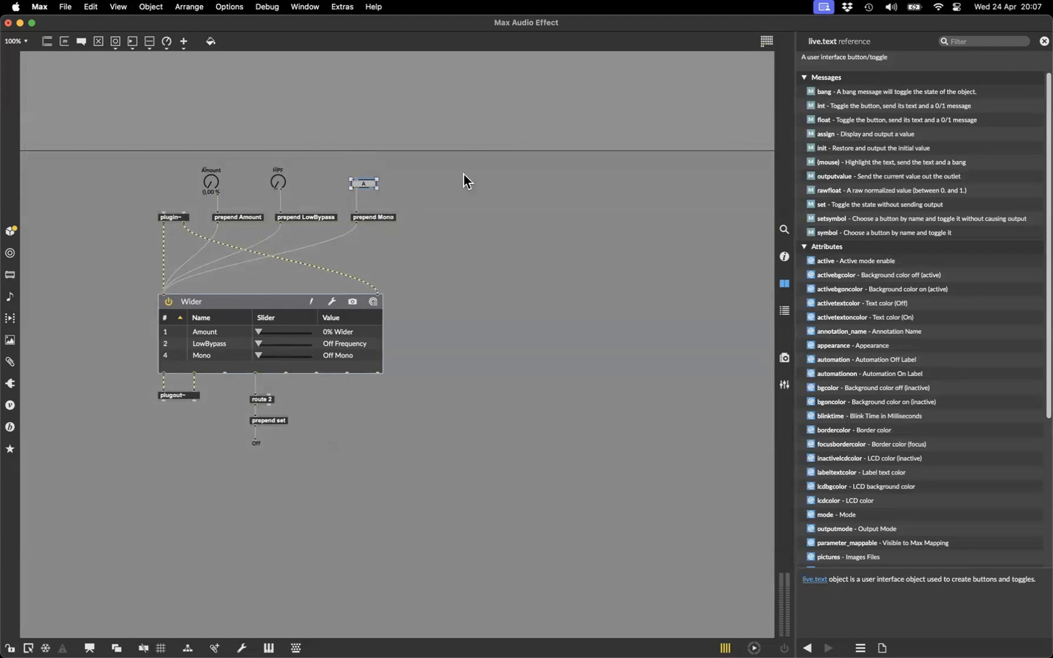
pyautogui.click(785, 256)
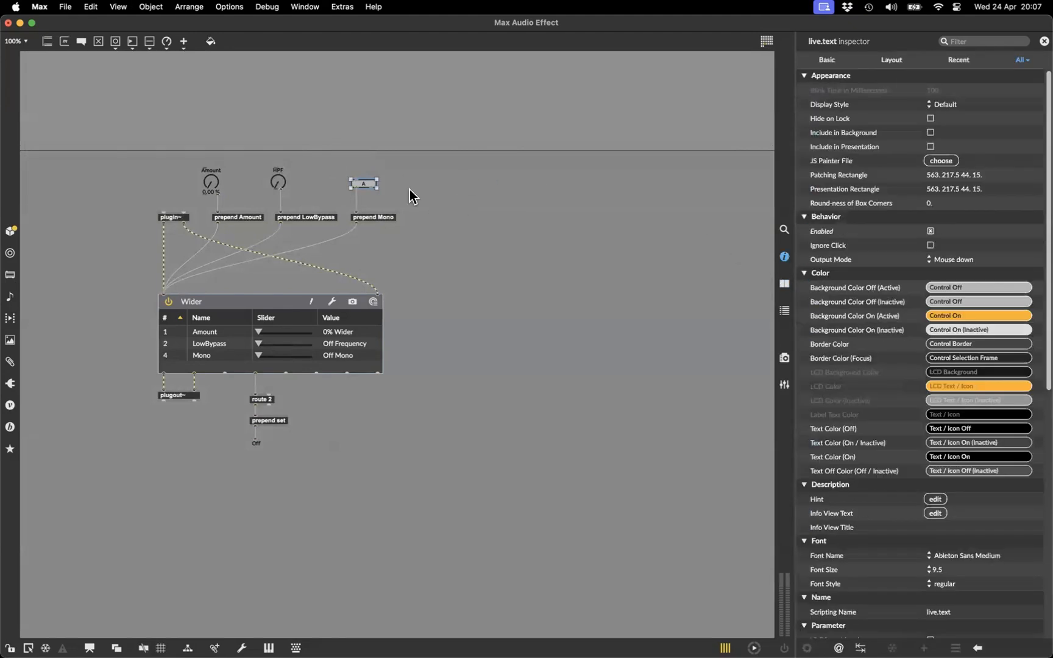
pyautogui.scroll(-1, 899, 253)
pyautogui.scroll(-5, 899, 253)
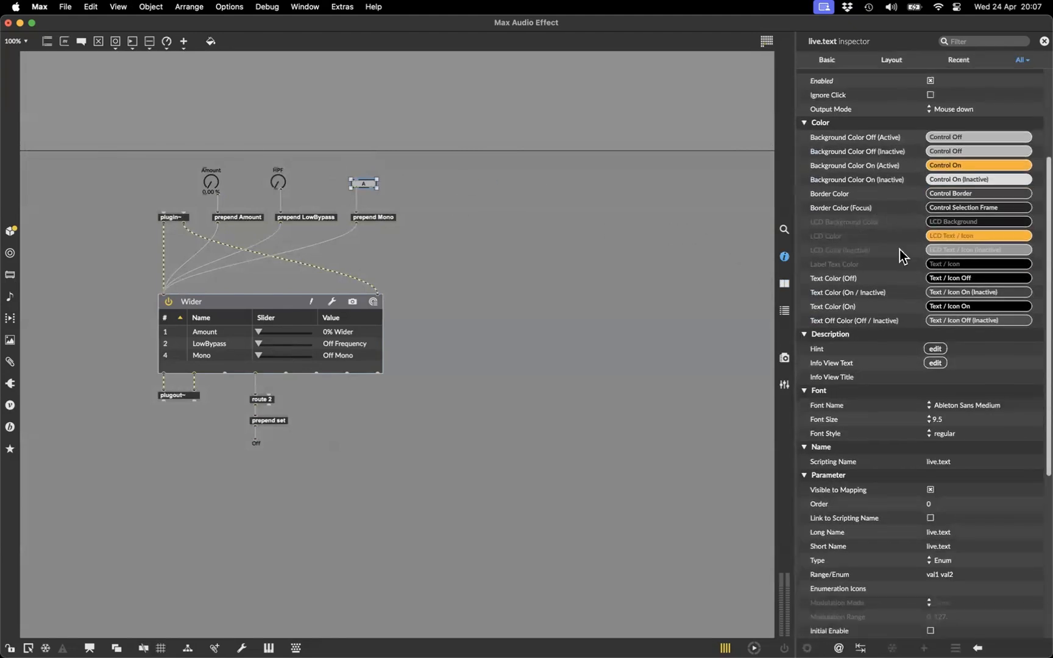
pyautogui.click(942, 462)
pyautogui.write('mon')
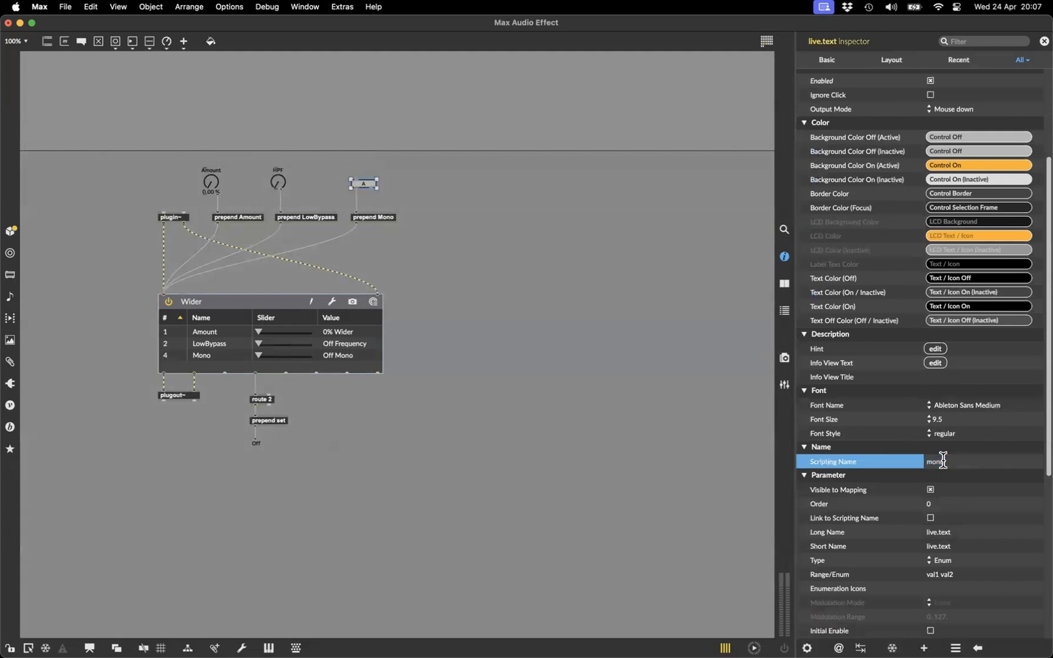
pyautogui.write('o_check')
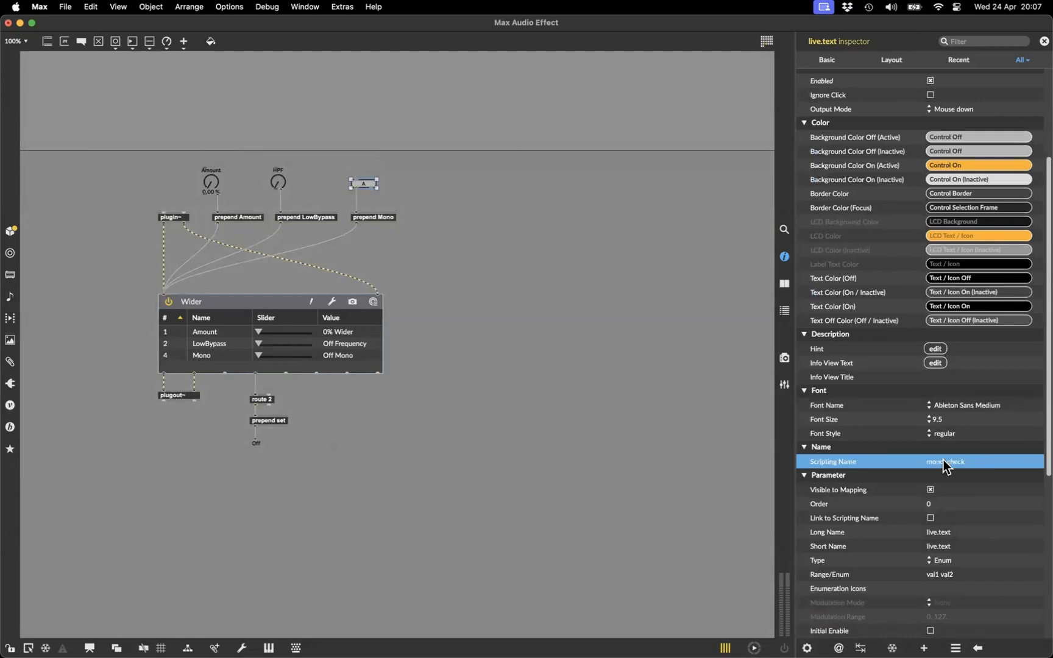
# Step: Give the live.text parameter the long name Mono Check and the short name Mono
pyautogui.click(935, 530)
pyautogui.write('Mono Check')
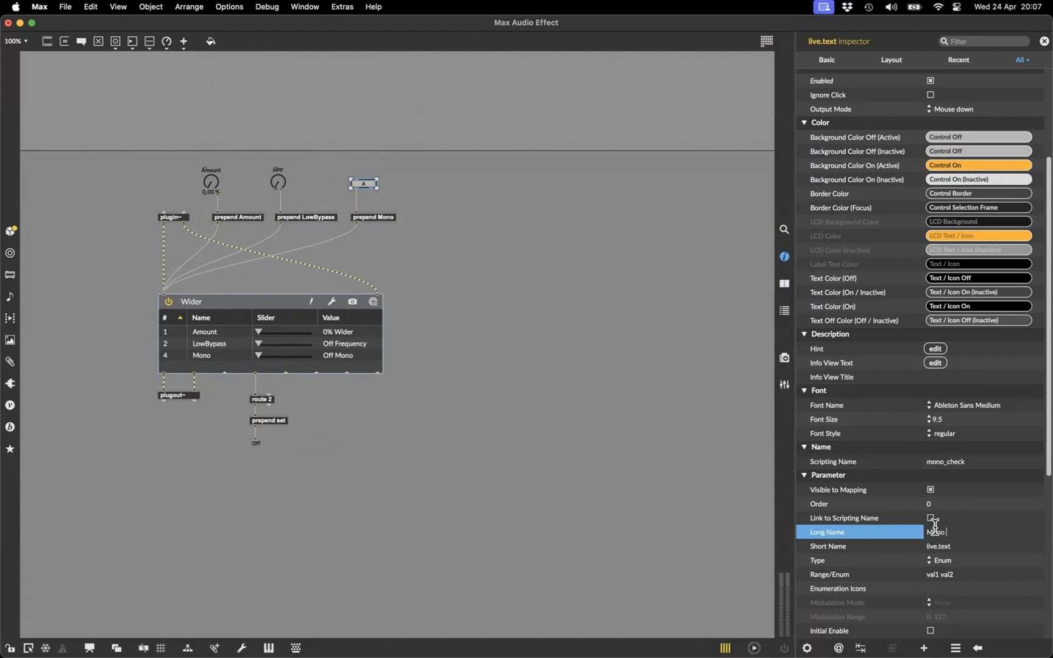
pyautogui.press('Return')
pyautogui.click(957, 545)
pyautogui.write('Mono')
pyautogui.press('Return')
# Step: Set the live.text parameter's Range/Enum values to Off On
pyautogui.scroll(-3, 954, 554)
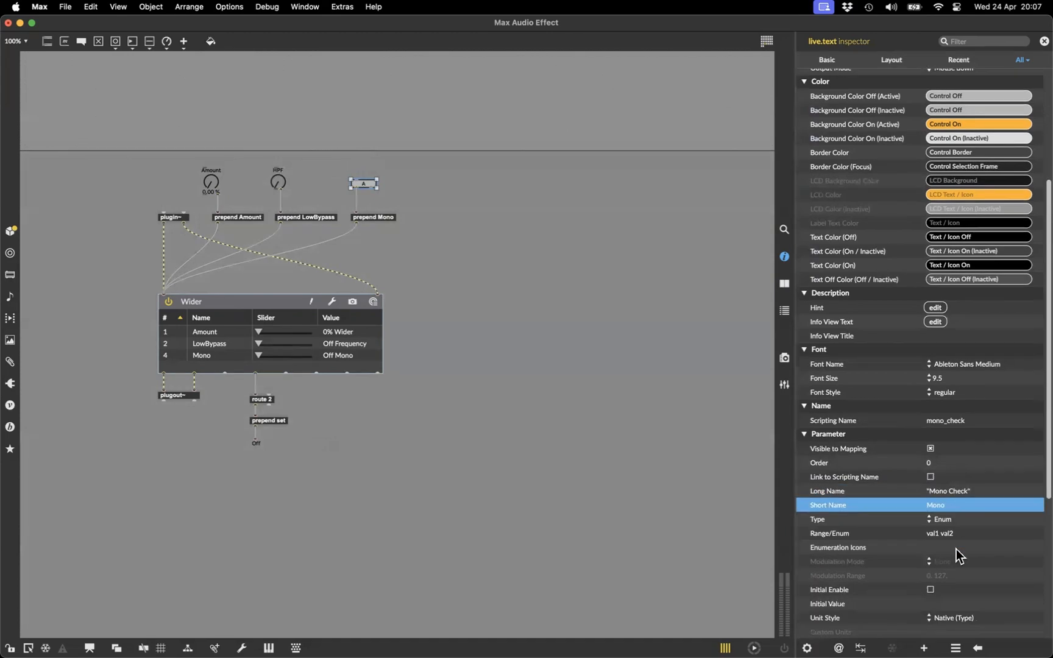
pyautogui.click(943, 534)
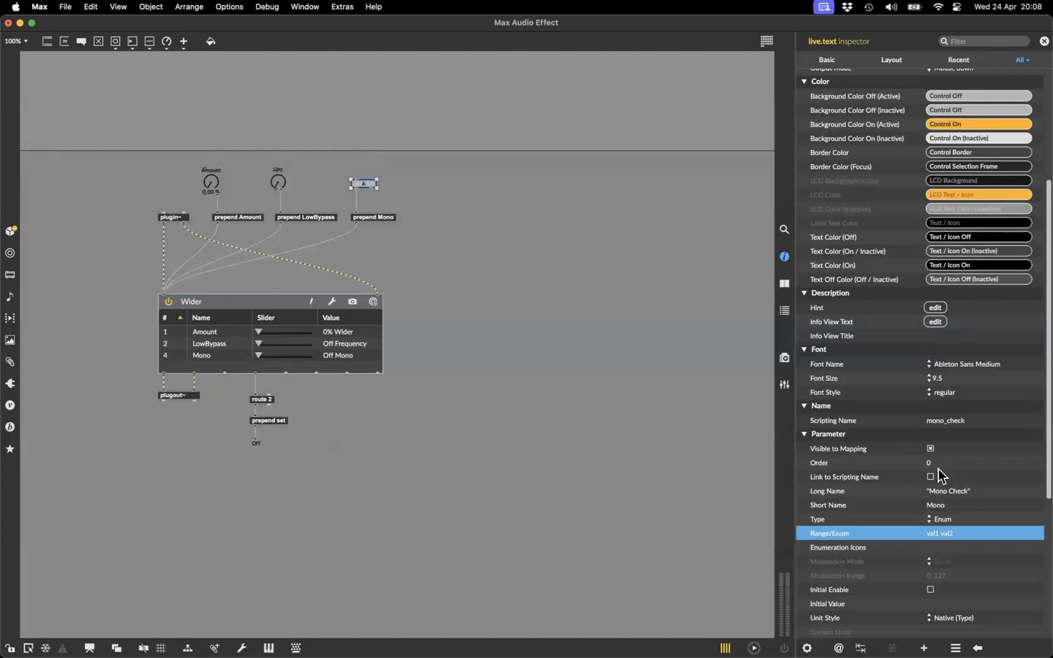
pyautogui.click(941, 535)
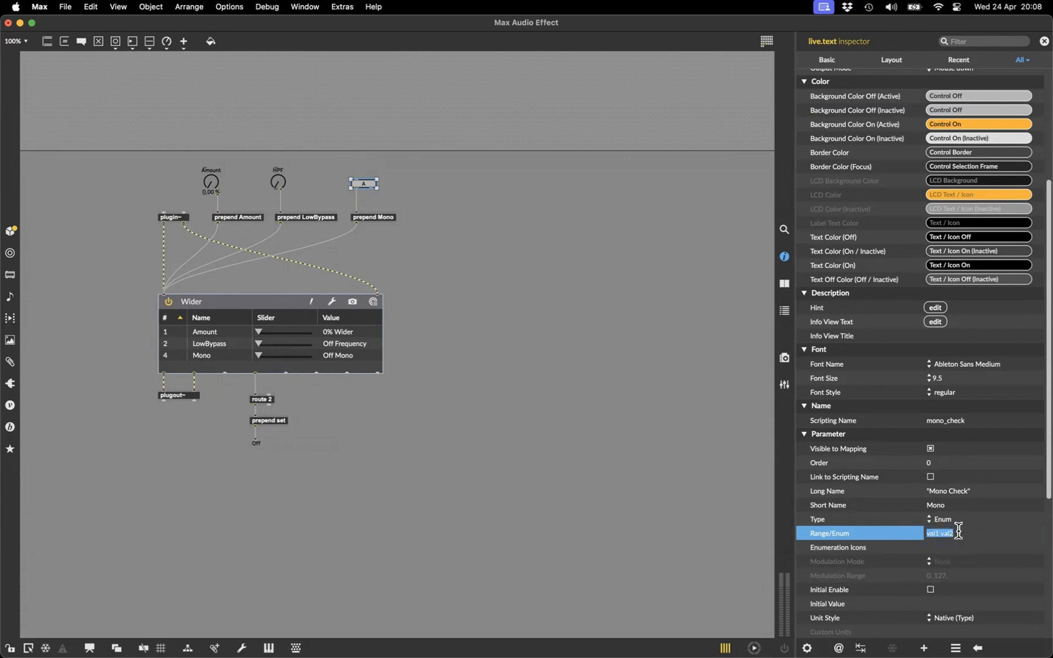
pyautogui.write('Off On')
pyautogui.press('Return')
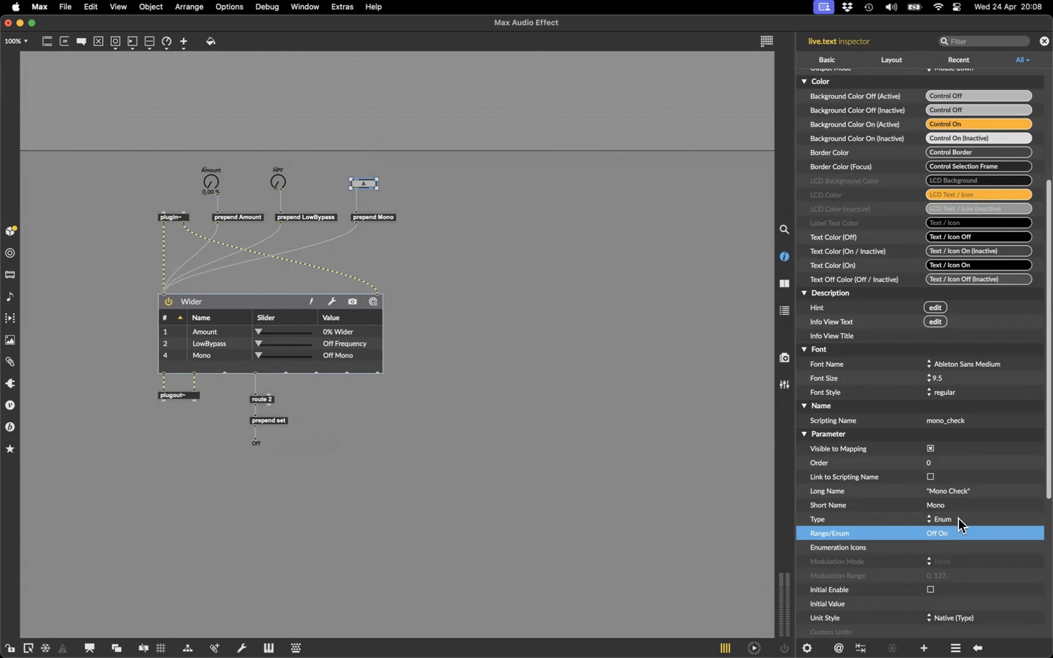
# Step: Set both the Text Off Label and the Text On Label of live.text to Mono
pyautogui.scroll(-8, 959, 579)
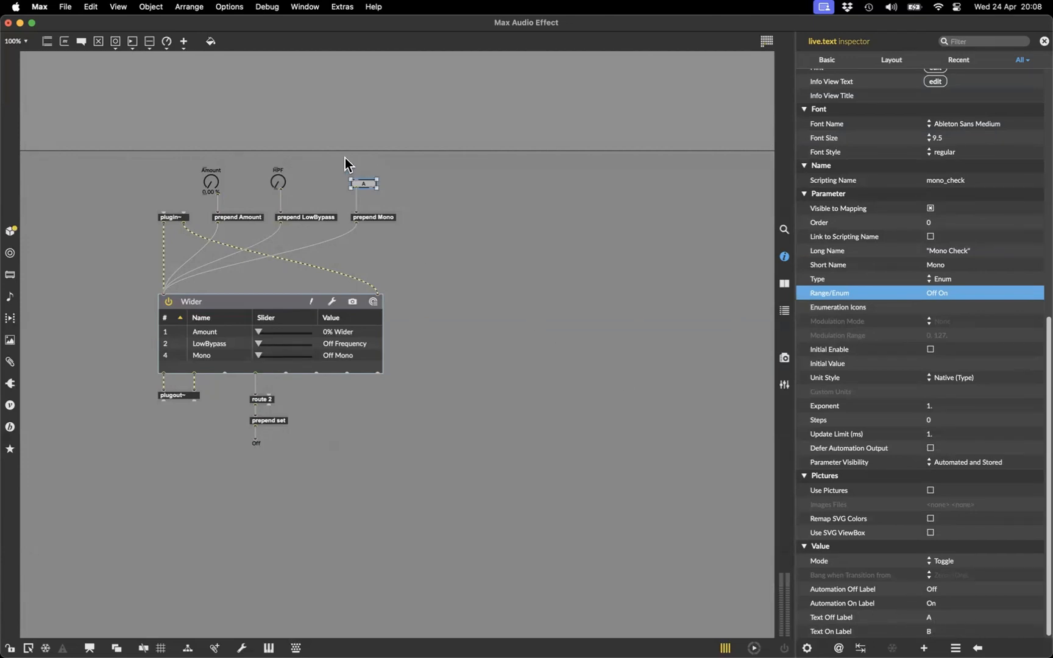
pyautogui.click(936, 618)
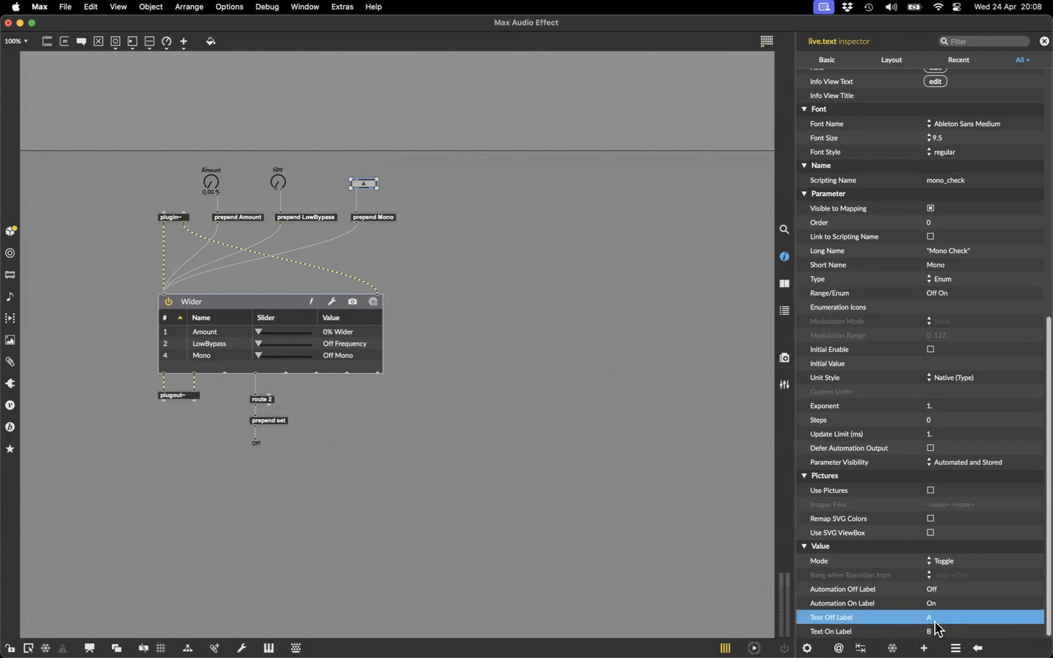
pyautogui.click(936, 617)
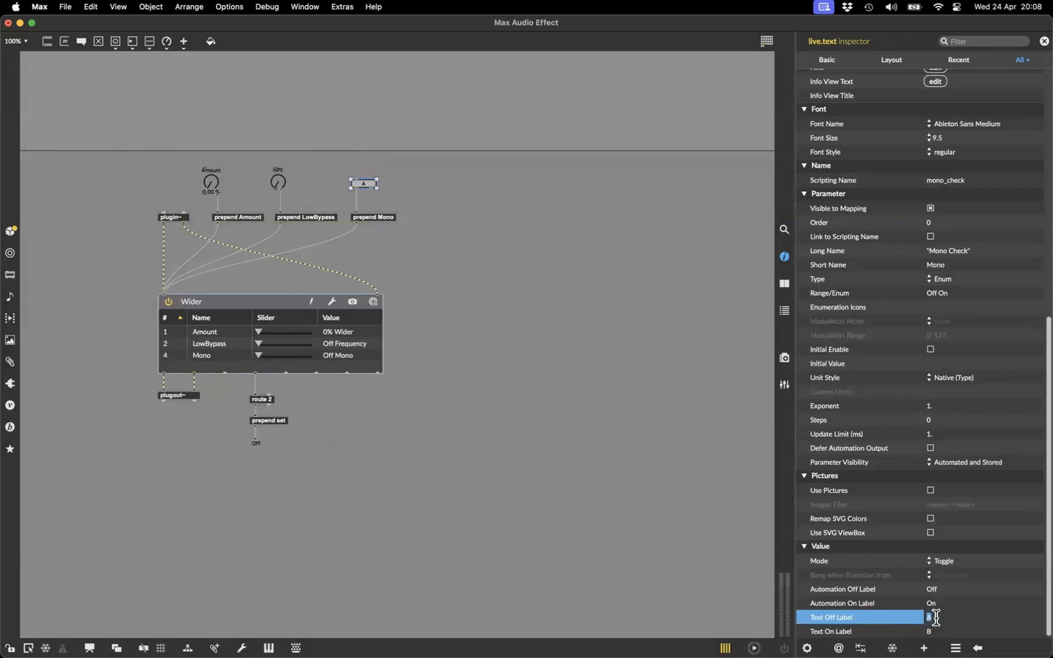
pyautogui.write('Mono')
pyautogui.press('Return')
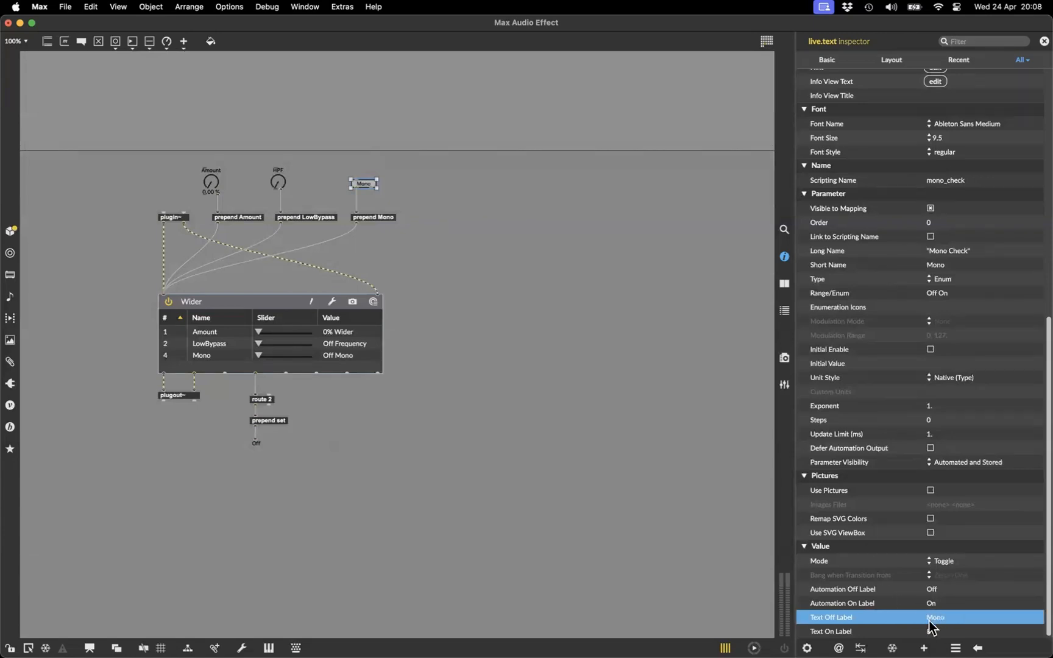
pyautogui.doubleClick(935, 630)
pyautogui.write('Mono')
pyautogui.press('Return')
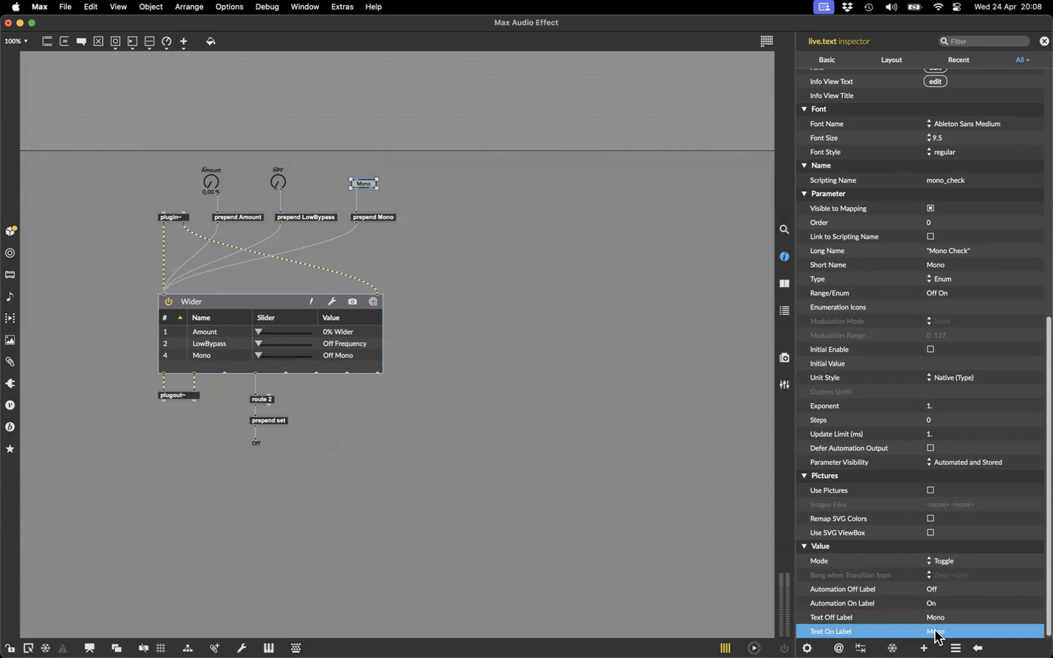
# Step: Lock the patch, test the Mono button by toggling it on and off, and unlock the patch again
pyautogui.click(358, 149)
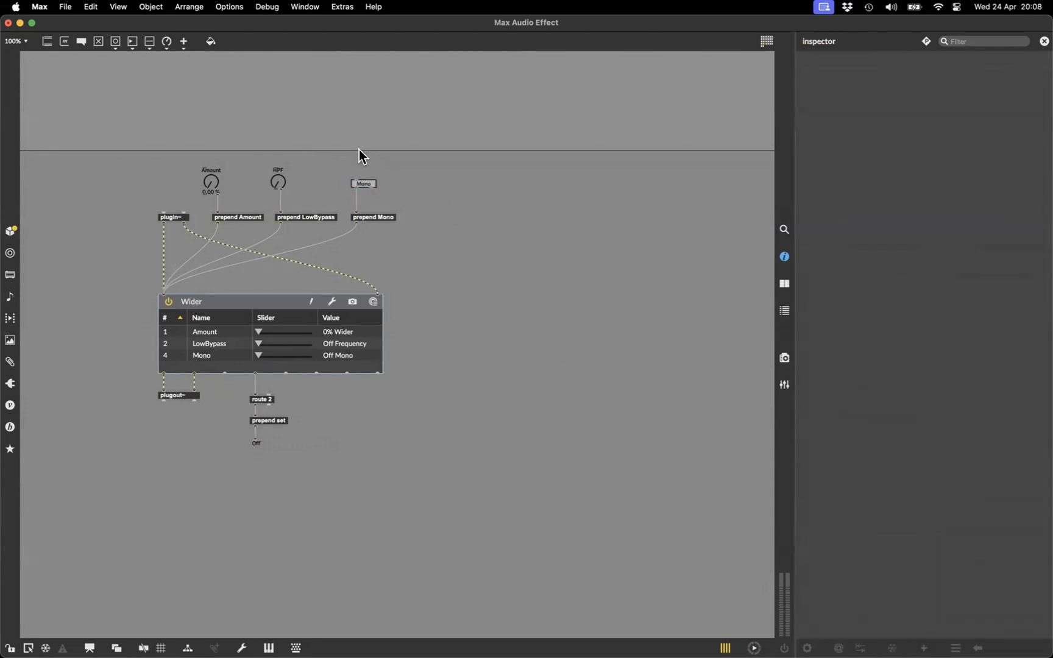
pyautogui.press('super+e')
pyautogui.click(369, 185)
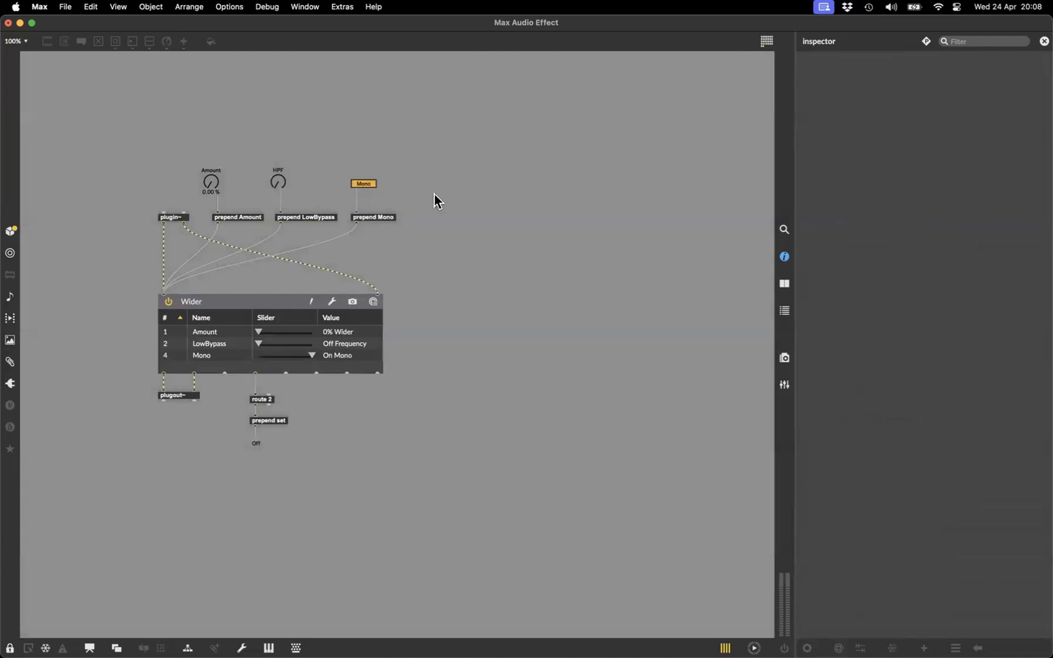
pyautogui.click(364, 186)
pyautogui.press('super+e')
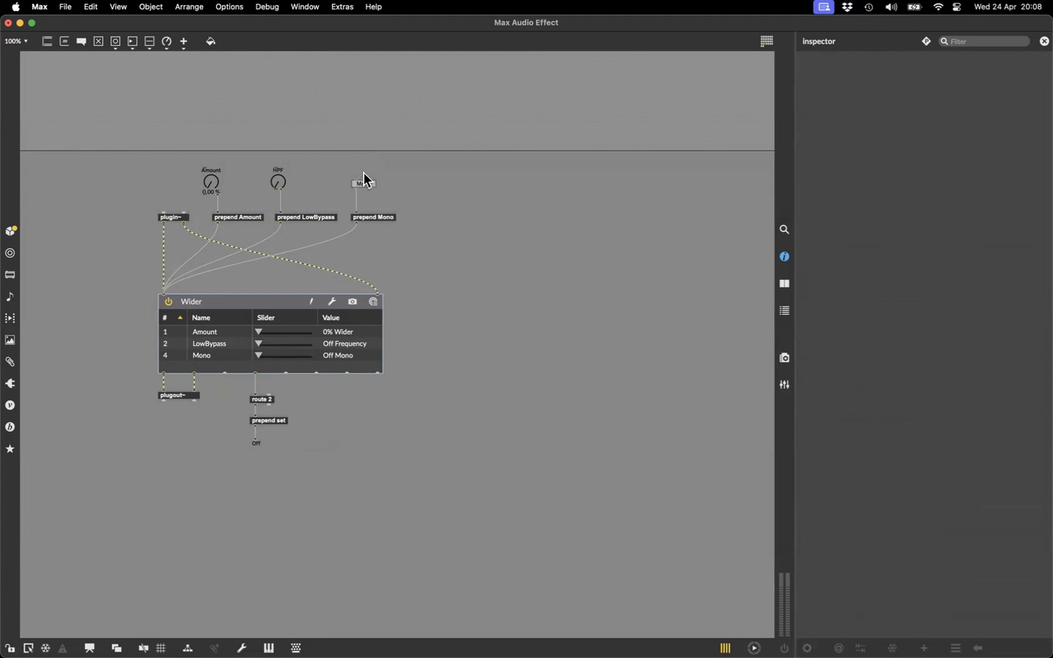
# Step: Save the device under the file name Wider Wrapper
pyautogui.moveTo(344, 164); pyautogui.dragTo(389, 189)
pyautogui.click(389, 190)
pyautogui.press('super+s')
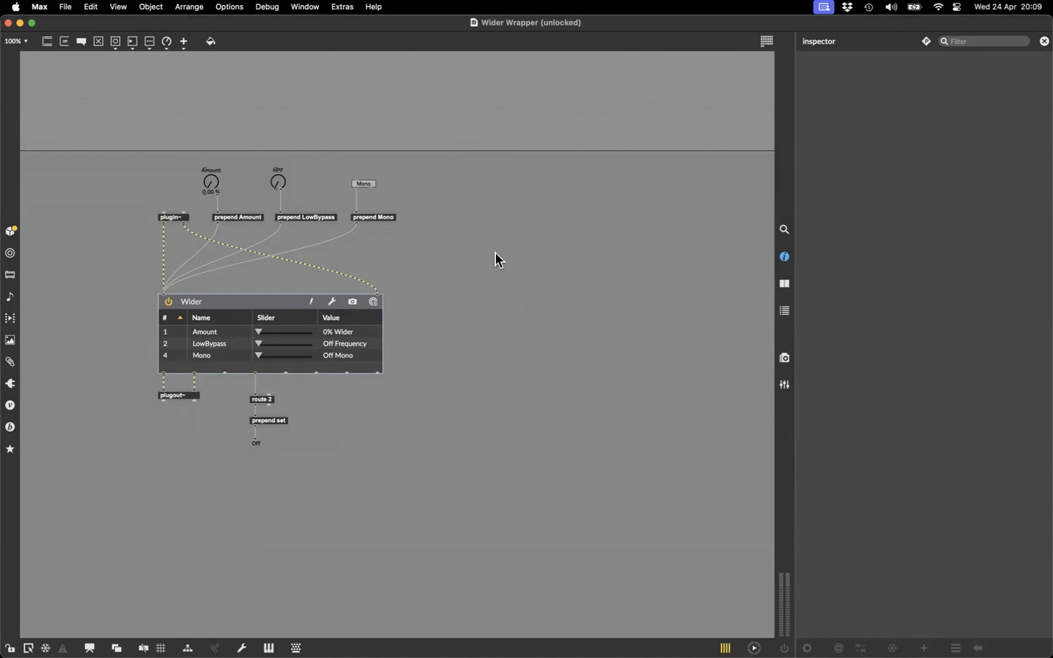
# Step: Move the whole patch up across the device view line and check the Wider Wrapper device in Live
pyautogui.moveTo(130, 157); pyautogui.dragTo(441, 463)
pyautogui.moveTo(362, 351); pyautogui.dragTo(294, 258)
pyautogui.click(430, 254)
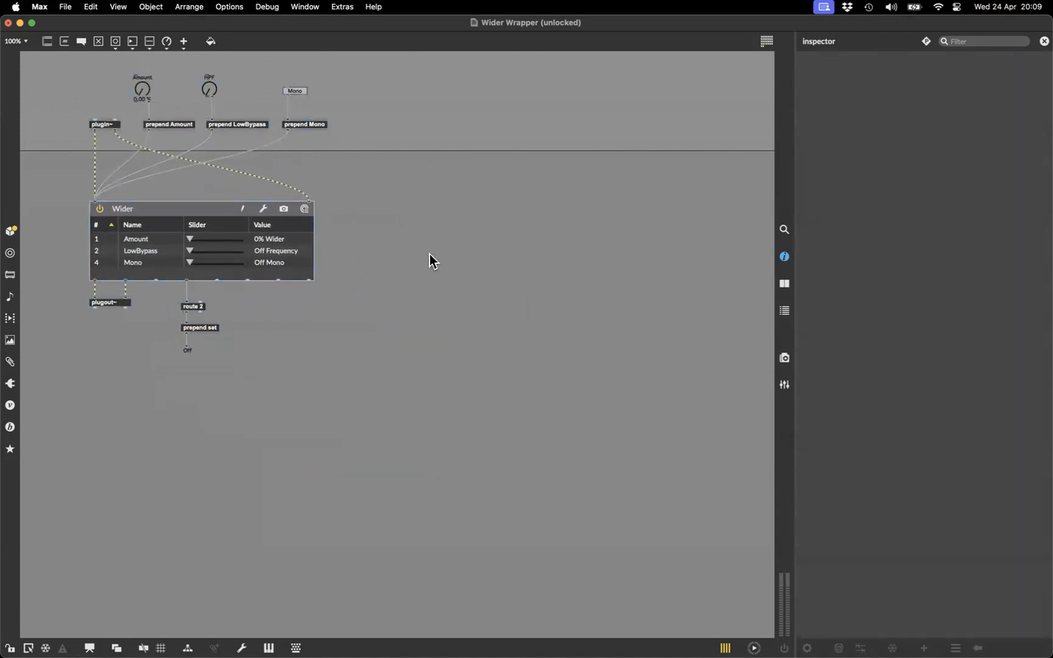
pyautogui.press('super+Tab')
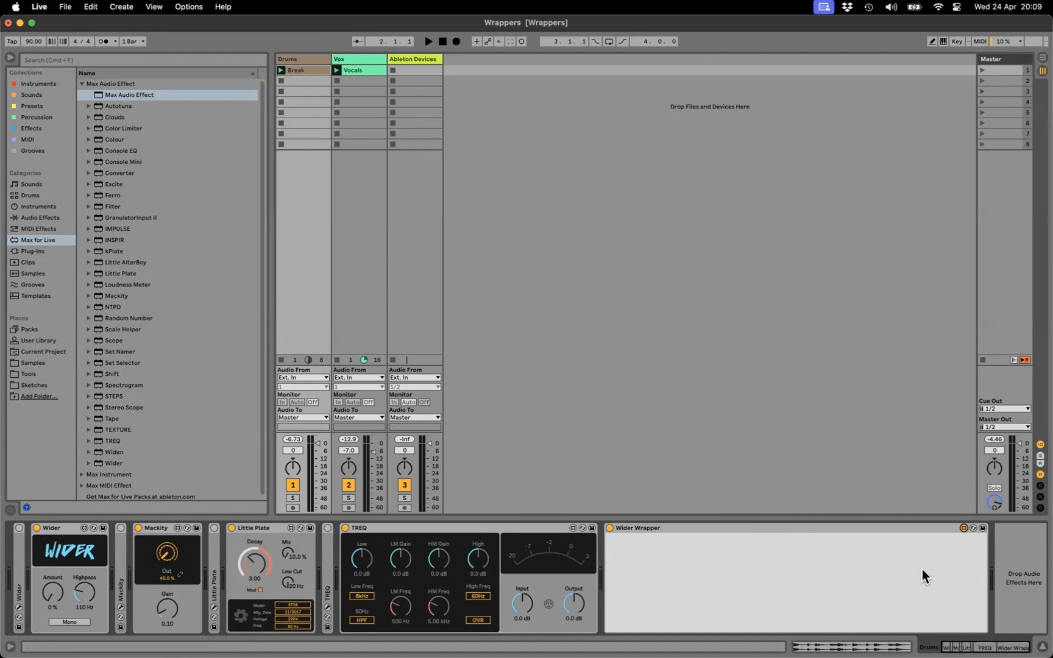
pyautogui.press('super+Tab')
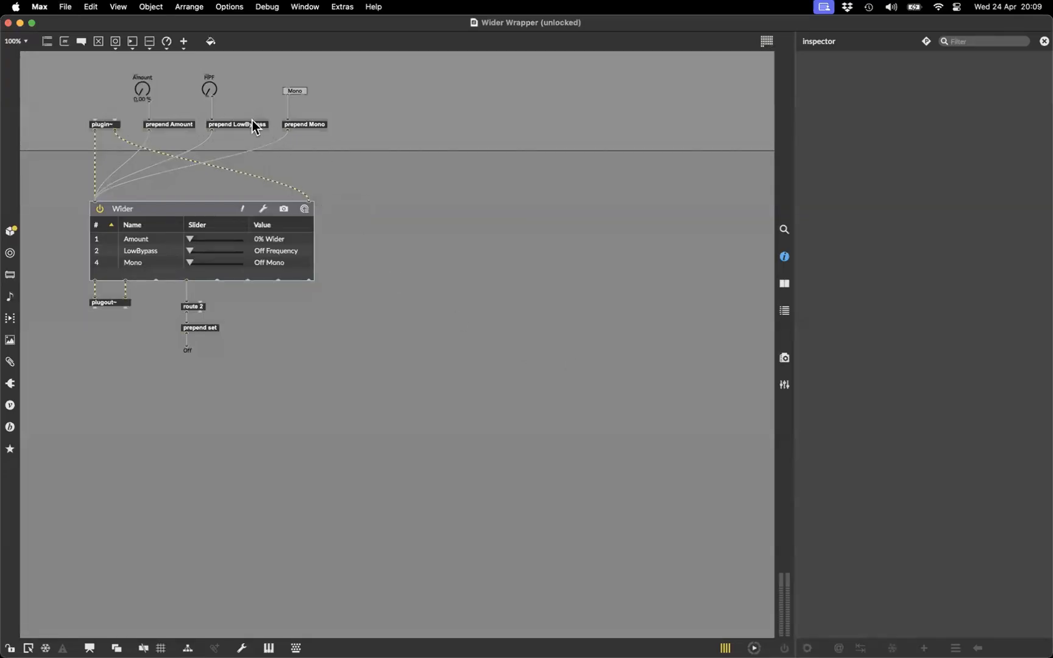
pyautogui.press('super+Tab')
# Step: Move the whole patch back below the device view line
pyautogui.moveTo(73, 71); pyautogui.dragTo(394, 340)
pyautogui.moveTo(295, 271); pyautogui.dragTo(285, 330)
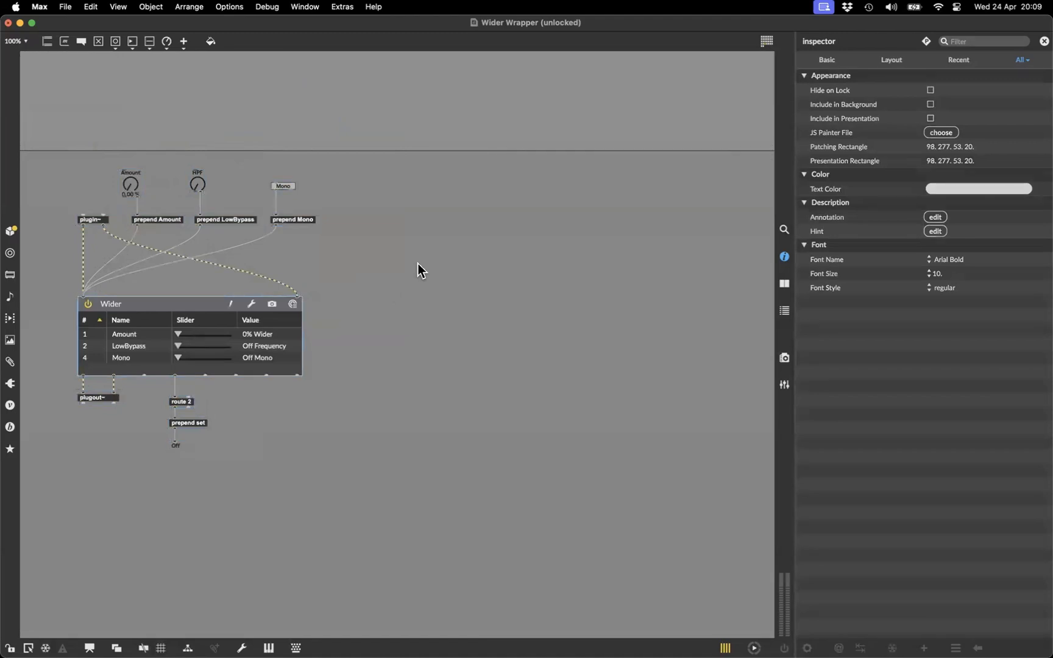
pyautogui.click(435, 258)
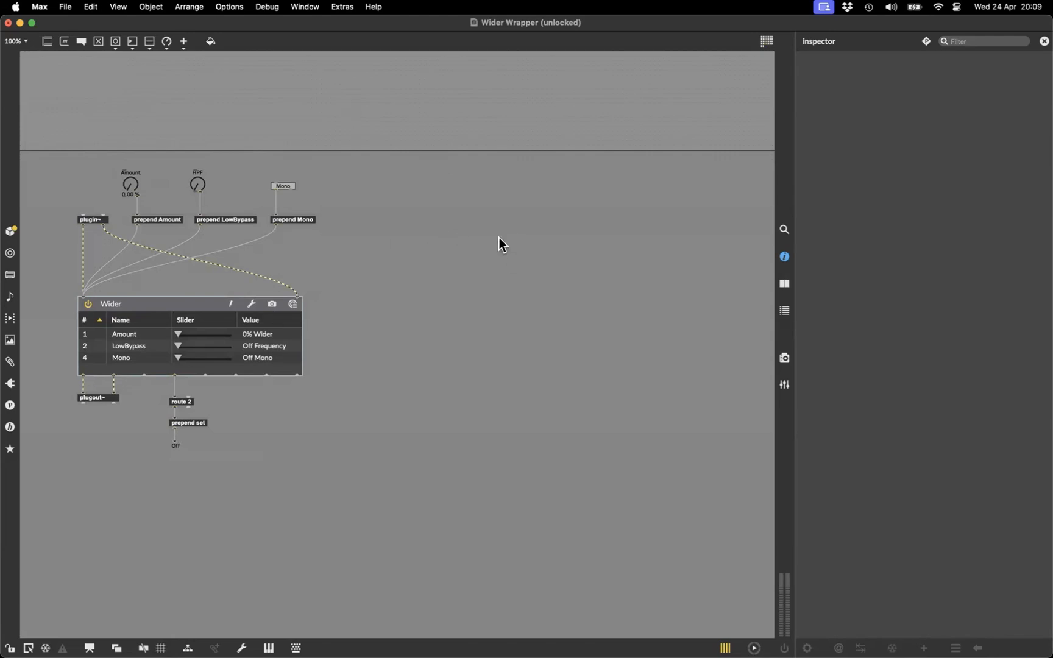
# Step: Enable Open in Presentation in the Wider Wrapper patcher inspector
pyautogui.click(925, 42)
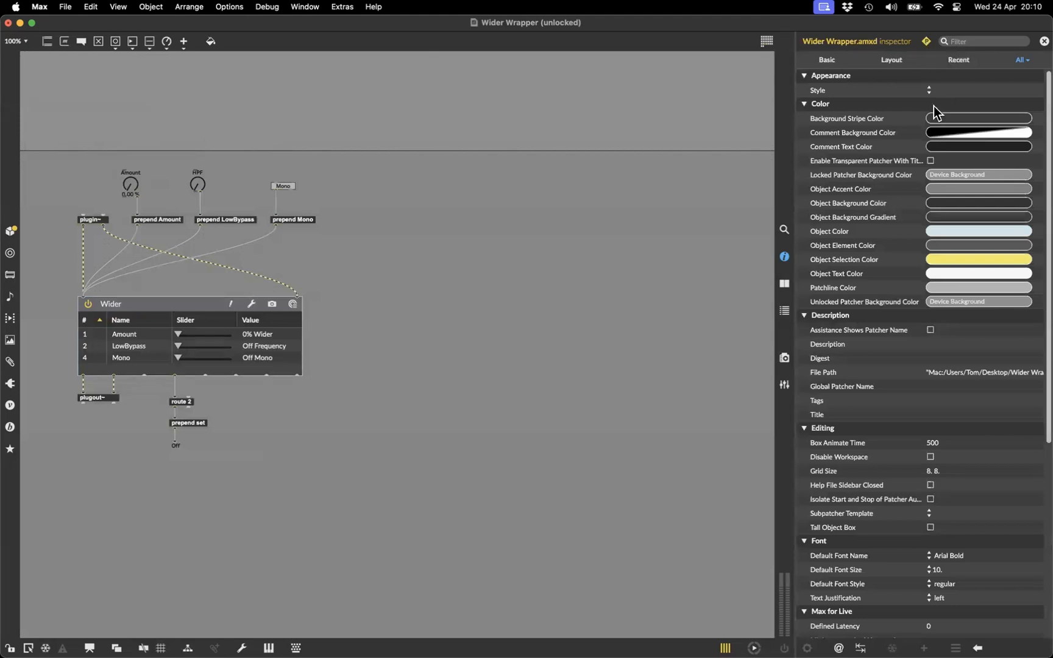
pyautogui.click(927, 43)
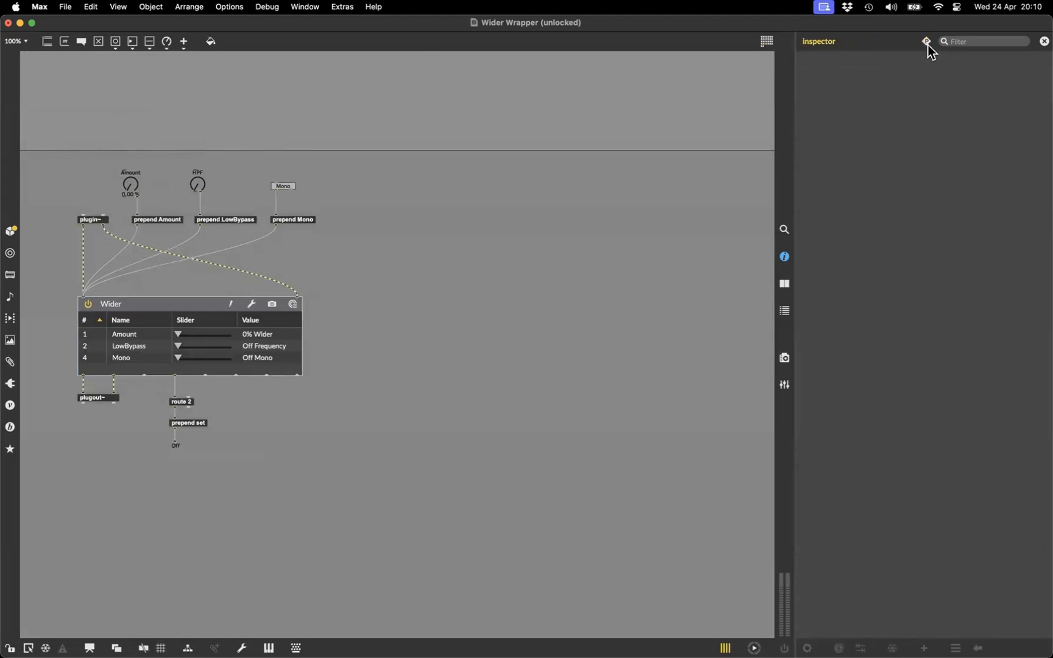
pyautogui.click(927, 43)
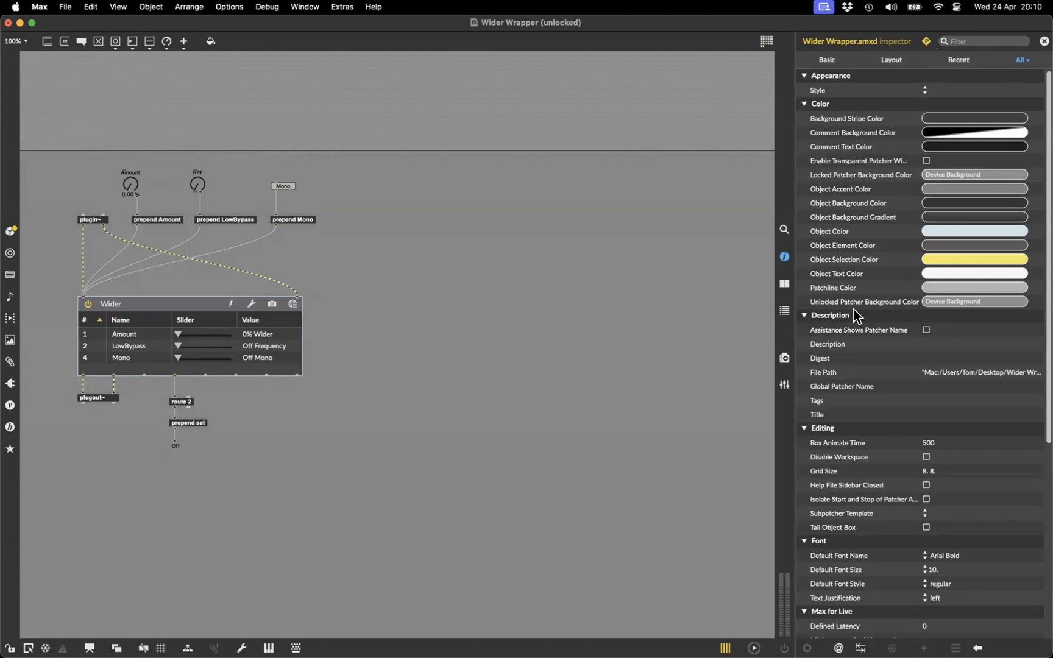
pyautogui.scroll(-3, 874, 275)
pyautogui.scroll(-3, 874, 276)
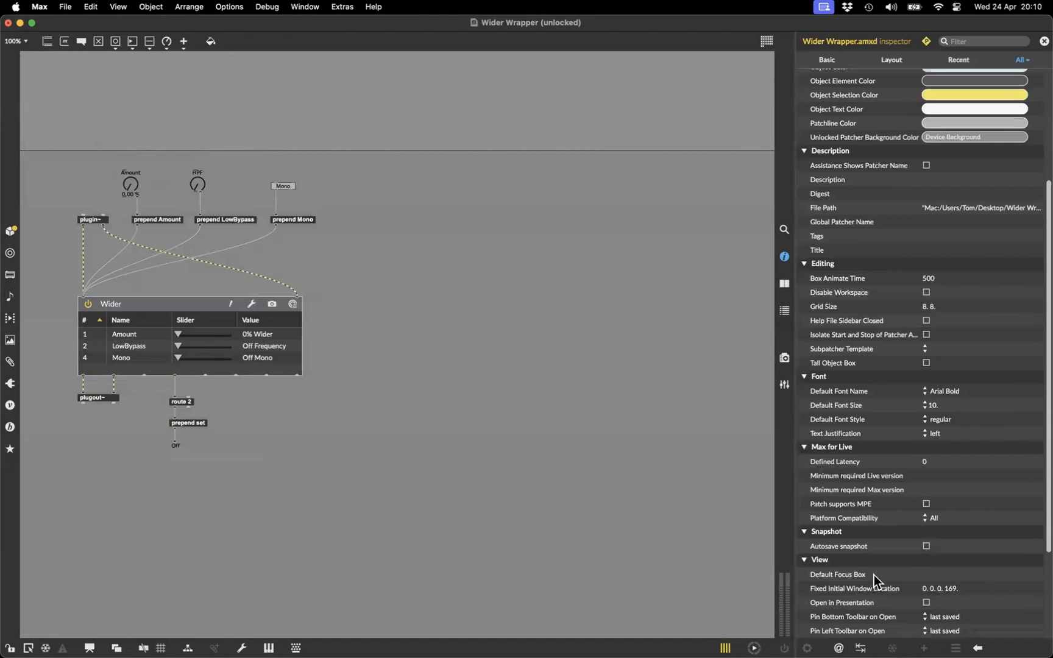
pyautogui.click(926, 602)
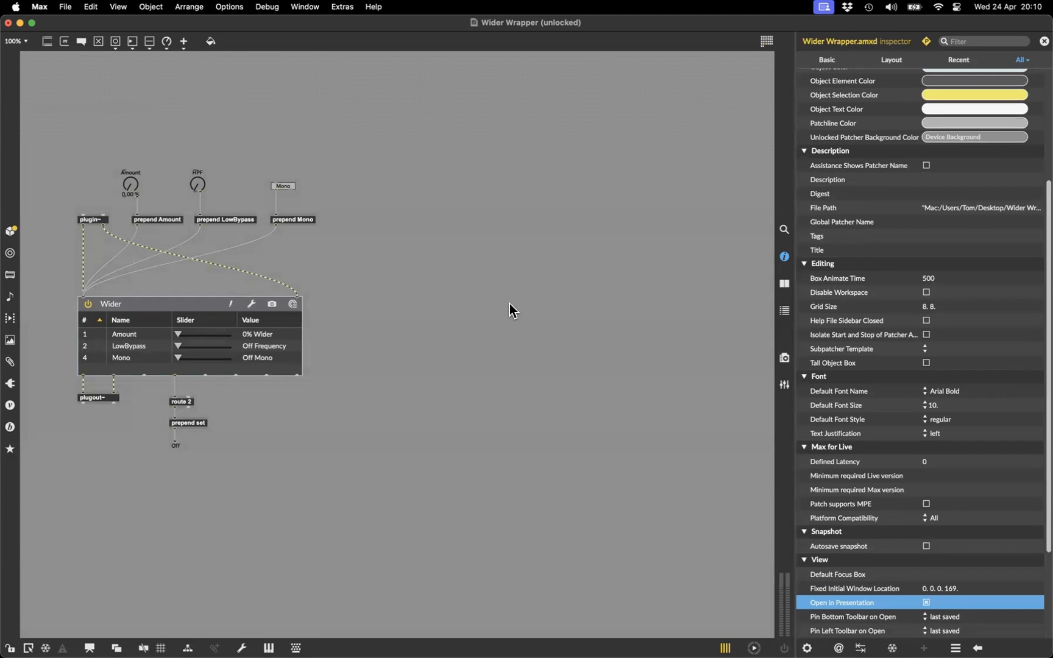
pyautogui.press('super+Tab')
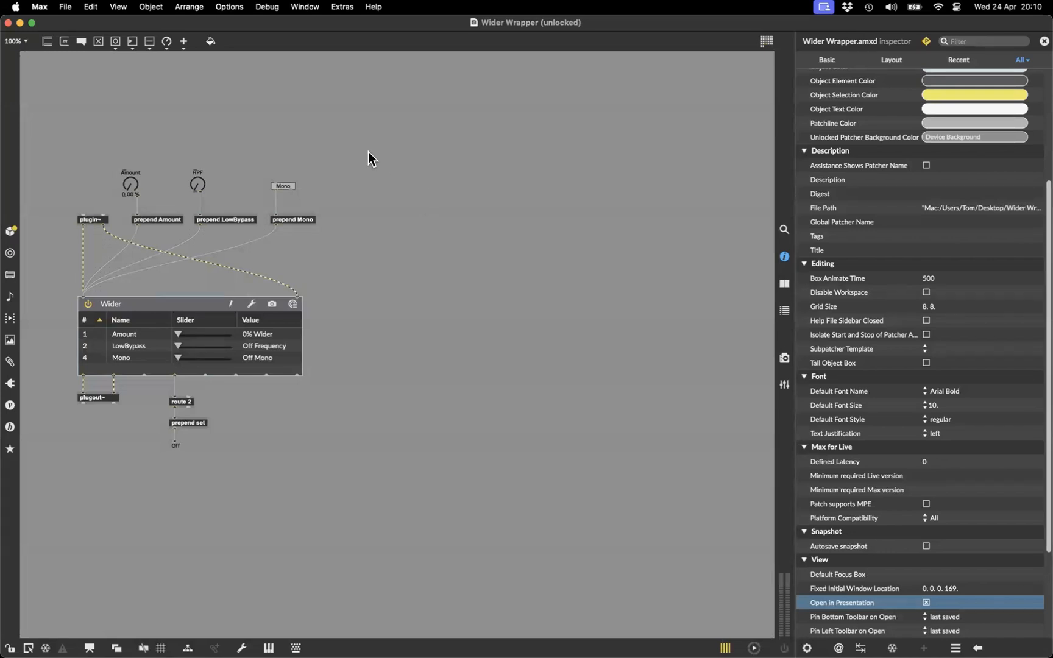
# Step: Add the Amount dial, HPF dial, Mono button and the value comment under prepend set to the presentation
pyautogui.moveTo(37, 132); pyautogui.dragTo(450, 529)
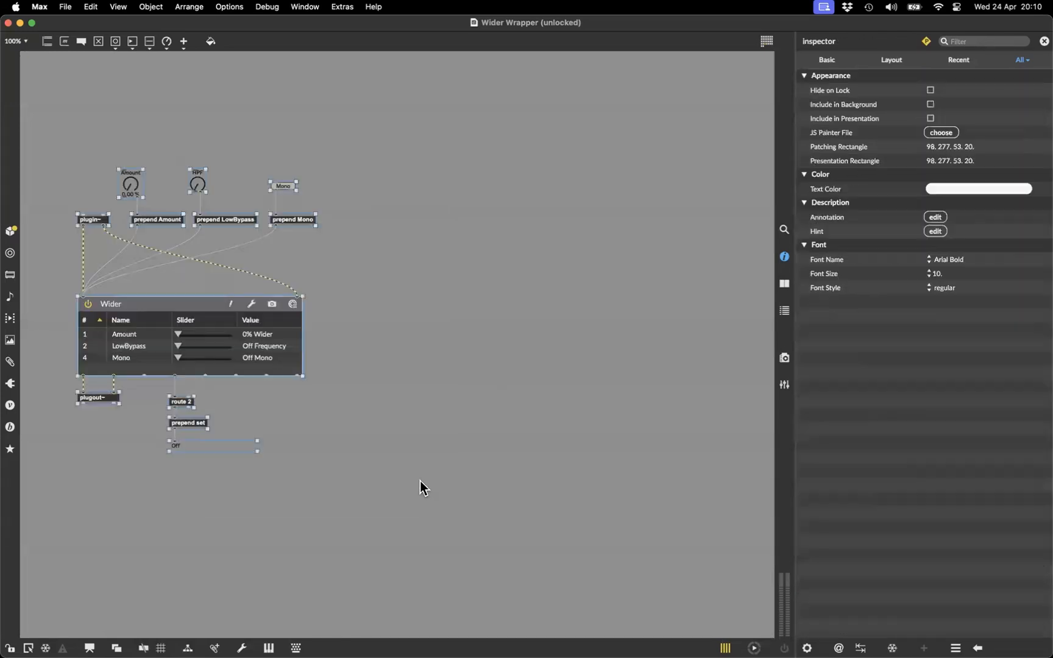
pyautogui.click(223, 206)
pyautogui.moveTo(96, 136); pyautogui.dragTo(319, 199)
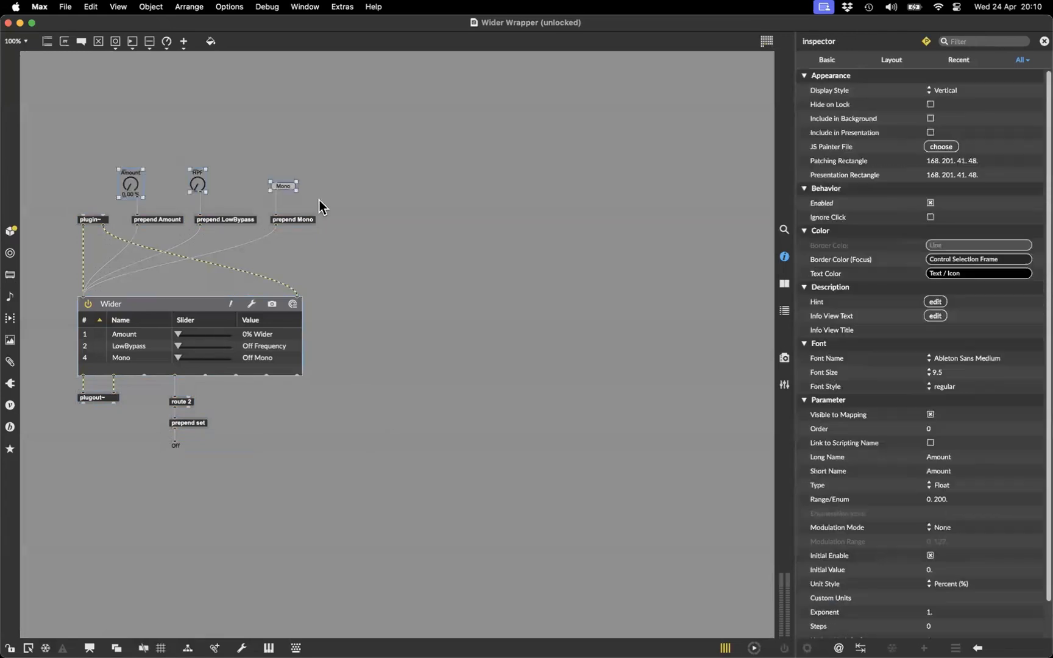
pyautogui.moveTo(228, 466); pyautogui.dragTo(174, 446)
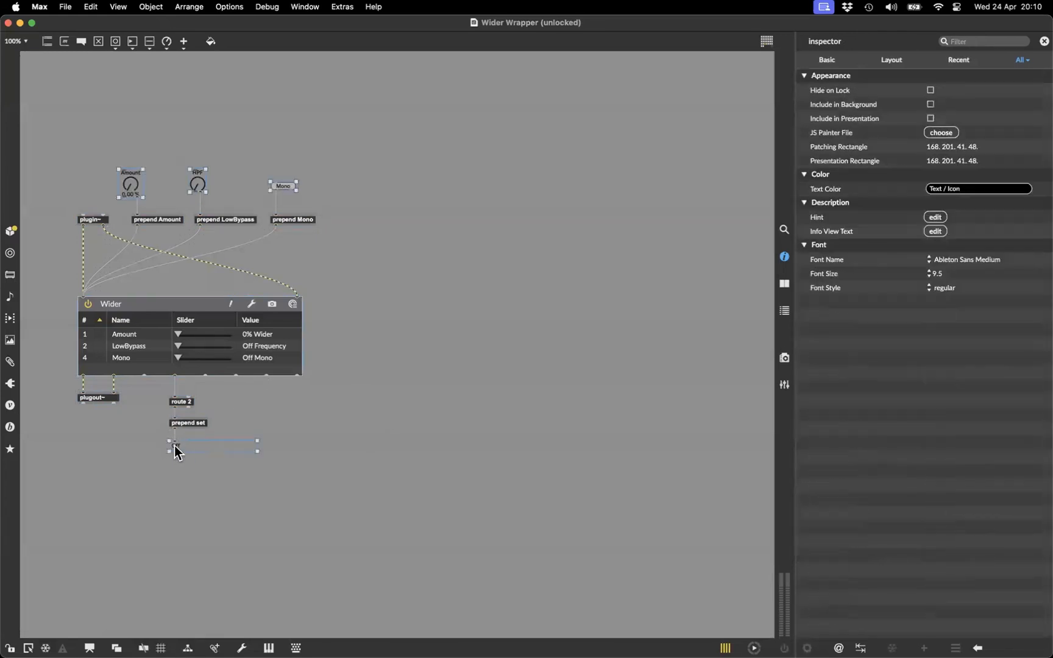
pyautogui.rightClick(189, 446)
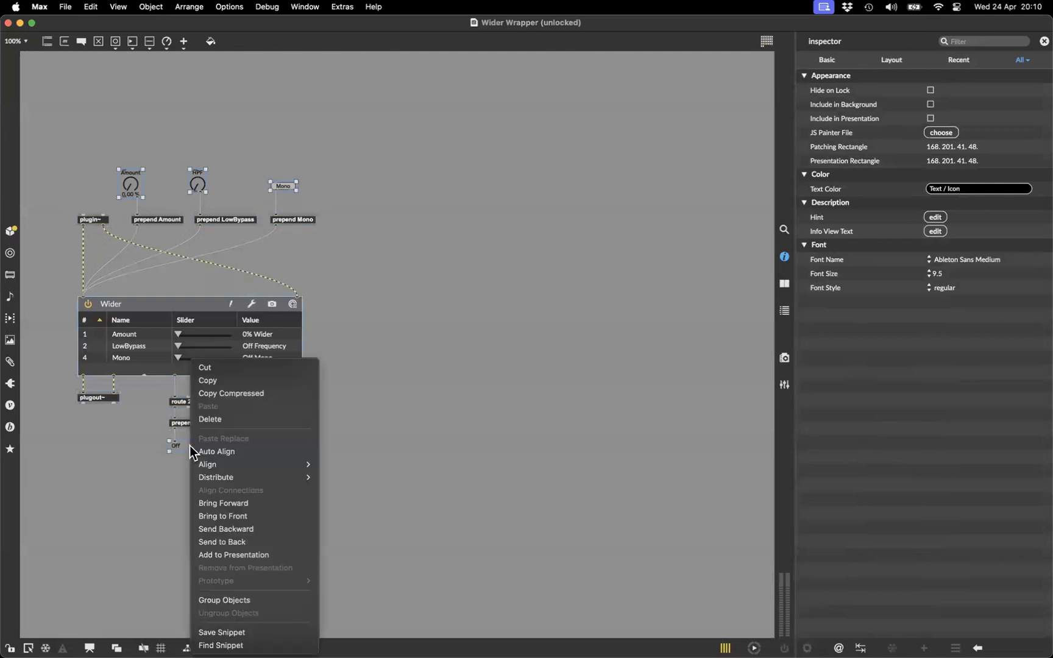
pyautogui.click(263, 556)
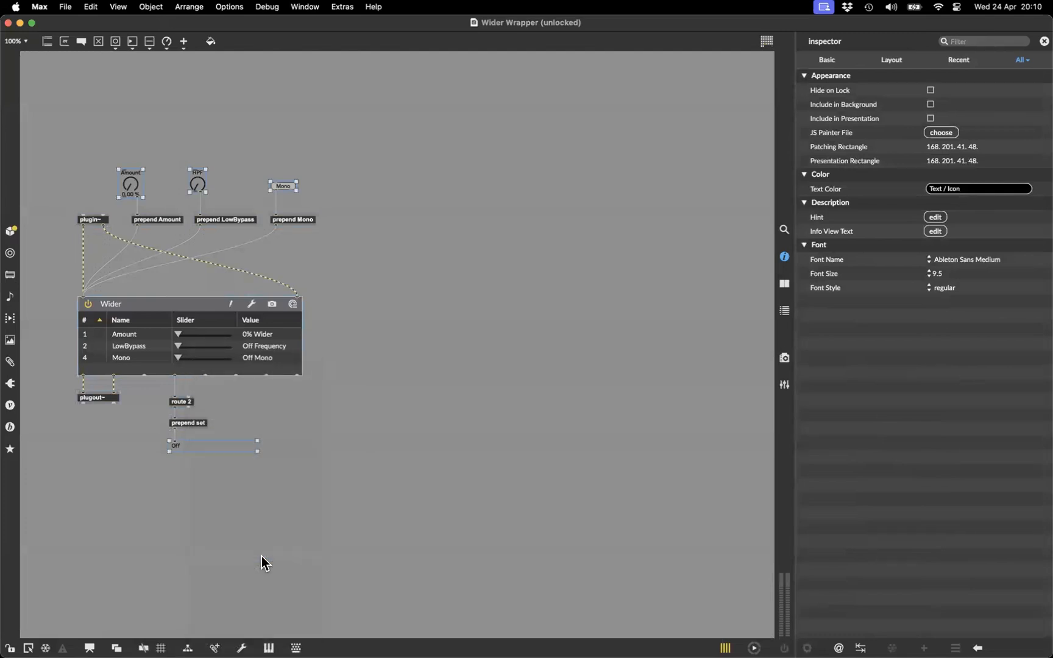
pyautogui.click(259, 476)
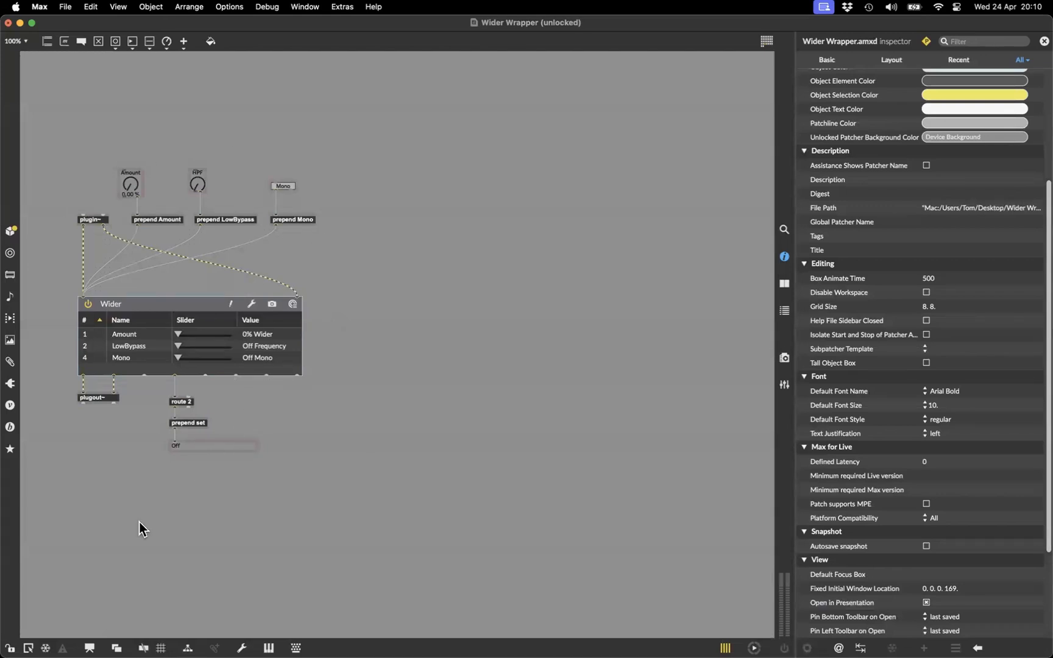
# Step: Switch to presentation mode, group the dials, Mono button and value comment in the device view area, and check the device in Live
pyautogui.click(89, 647)
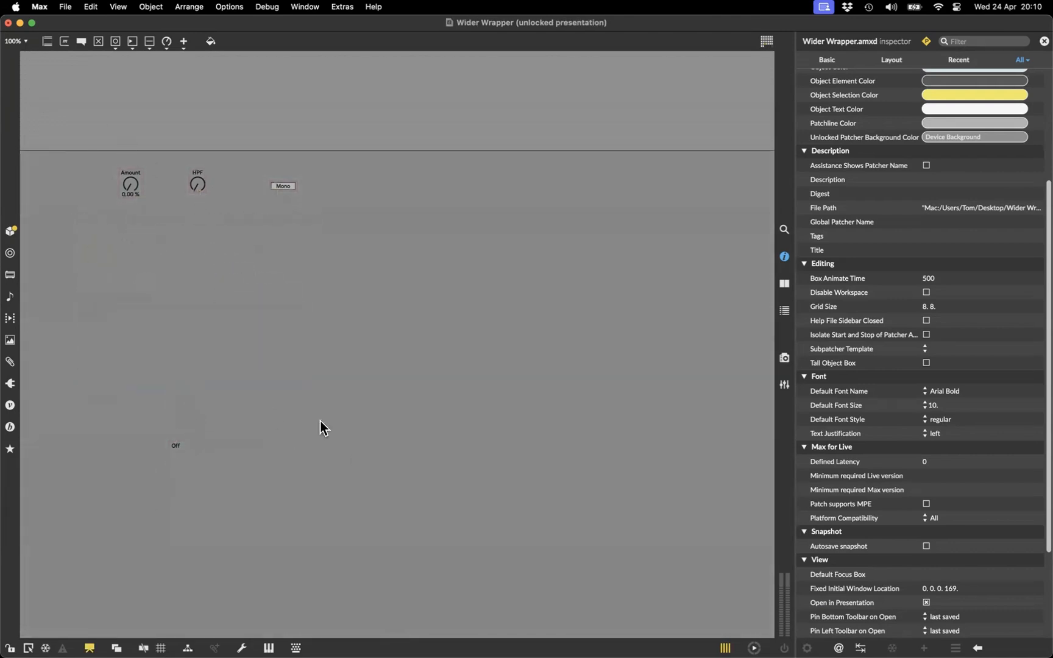
pyautogui.moveTo(199, 447); pyautogui.dragTo(191, 226)
pyautogui.moveTo(128, 178); pyautogui.dragTo(46, 70)
pyautogui.click(196, 183)
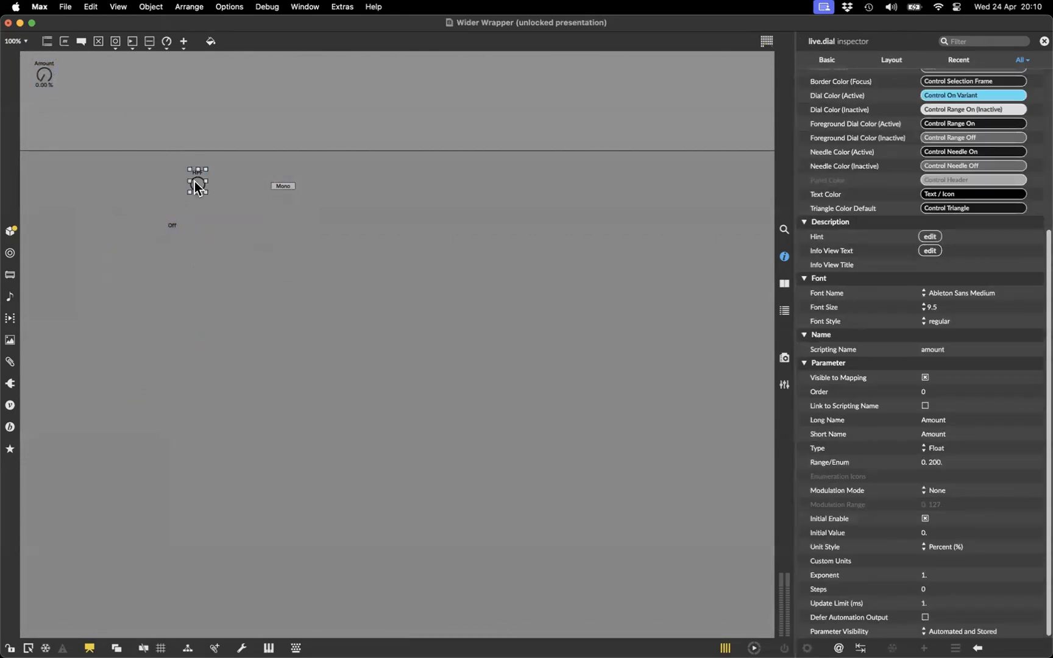
pyautogui.moveTo(283, 183); pyautogui.dragTo(71, 112)
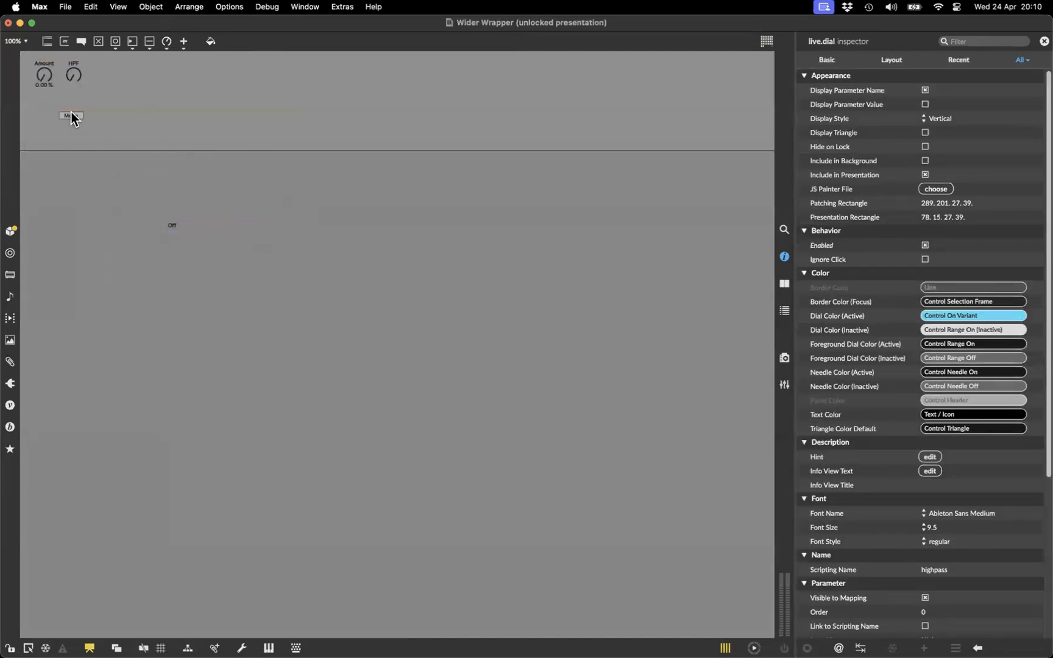
pyautogui.moveTo(176, 225); pyautogui.dragTo(75, 92)
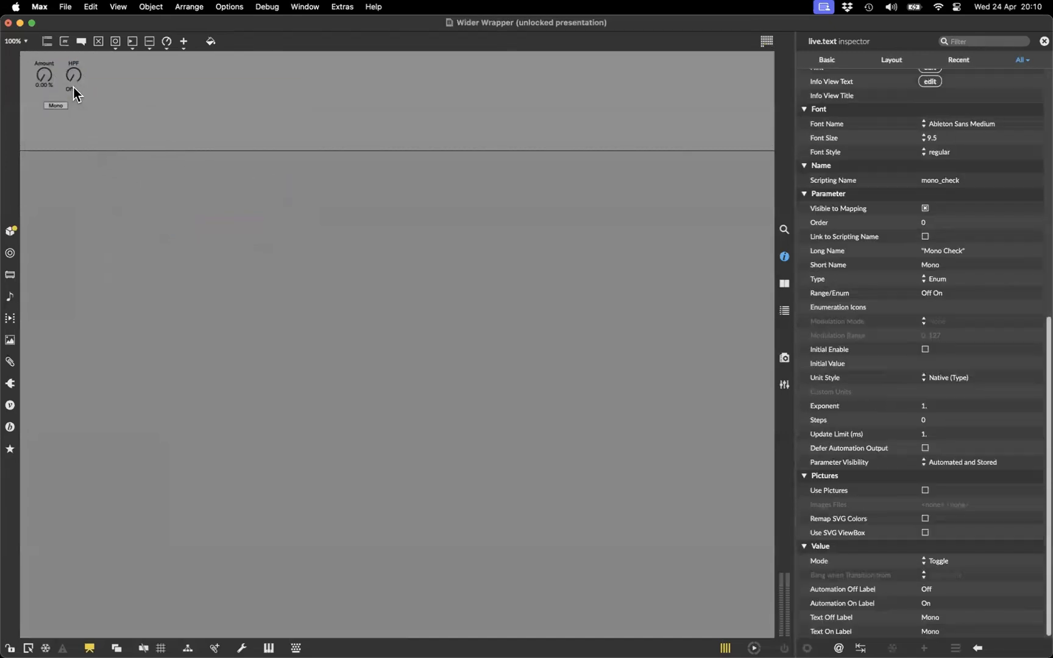
pyautogui.press('super+Tab')
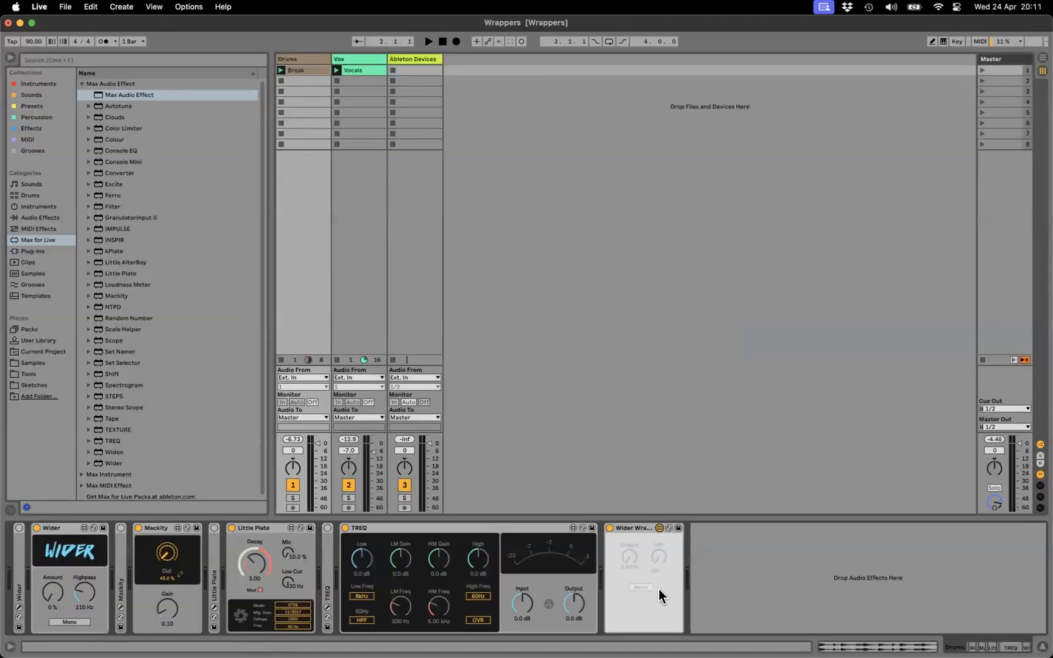
pyautogui.press('super+Tab')
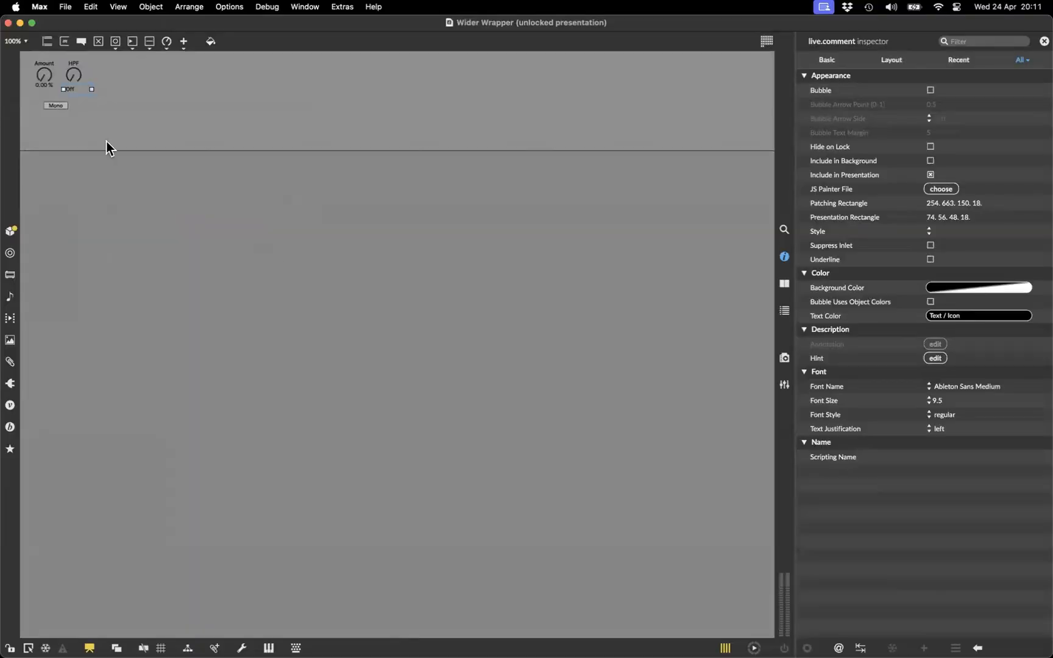
# Step: Lower the Mono button, set the value comment's text justification to center and align the comment under the HPF dial
pyautogui.moveTo(64, 132); pyautogui.dragTo(58, 137)
pyautogui.click(77, 90)
pyautogui.click(943, 430)
pyautogui.click(959, 441)
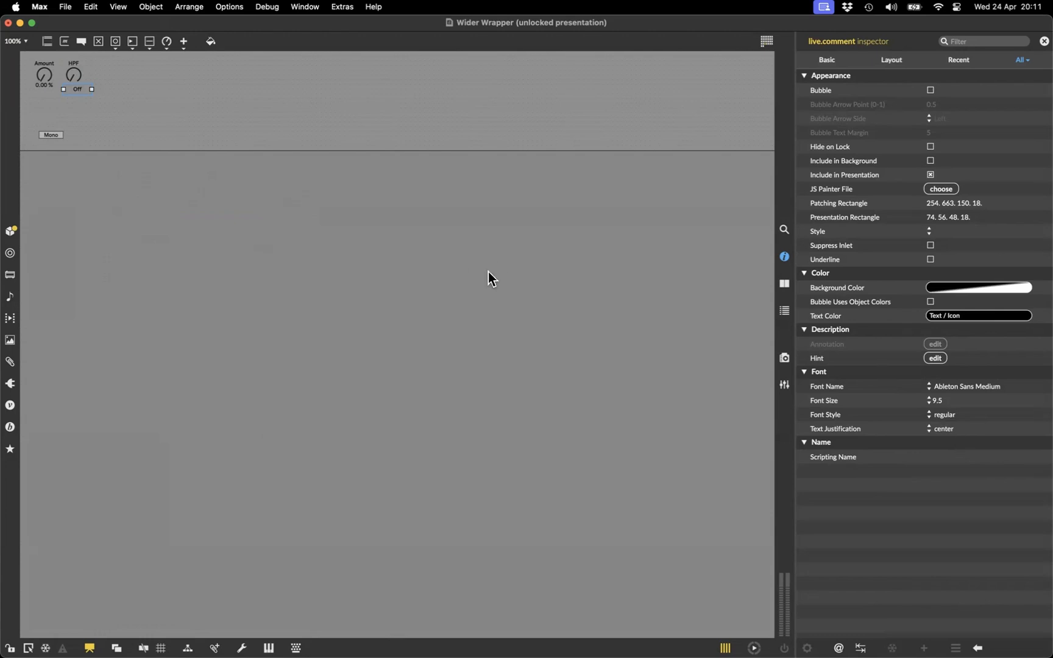
pyautogui.moveTo(74, 90); pyautogui.dragTo(74, 88)
# Step: Move the Amount dial down just above the Mono button and set its Display Style to Large
pyautogui.click(74, 72)
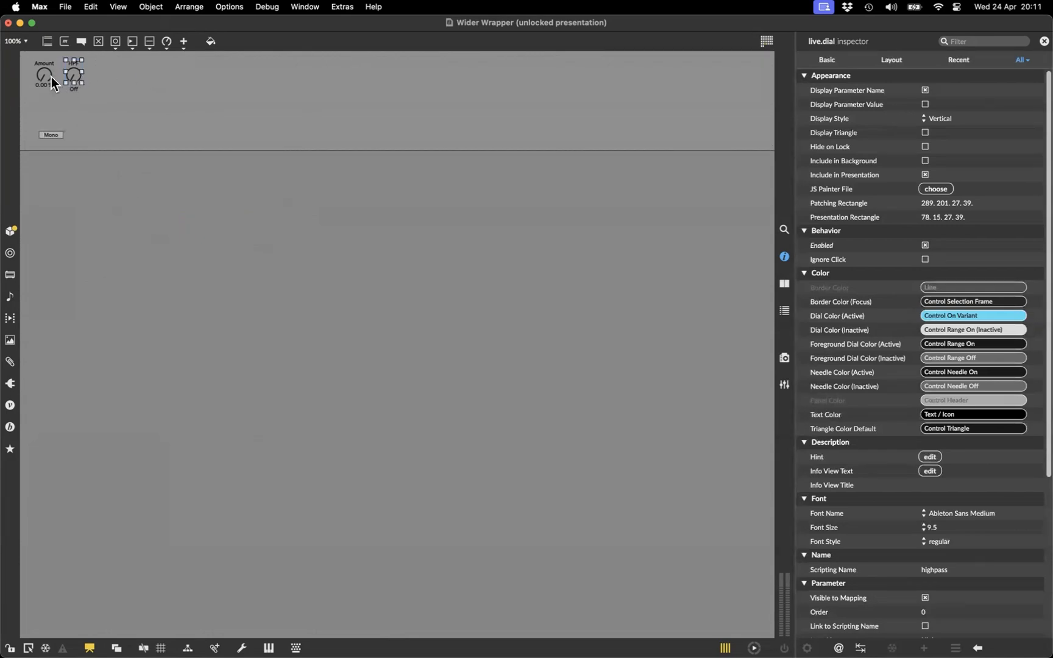
pyautogui.moveTo(46, 76); pyautogui.dragTo(43, 83)
pyautogui.click(40, 105)
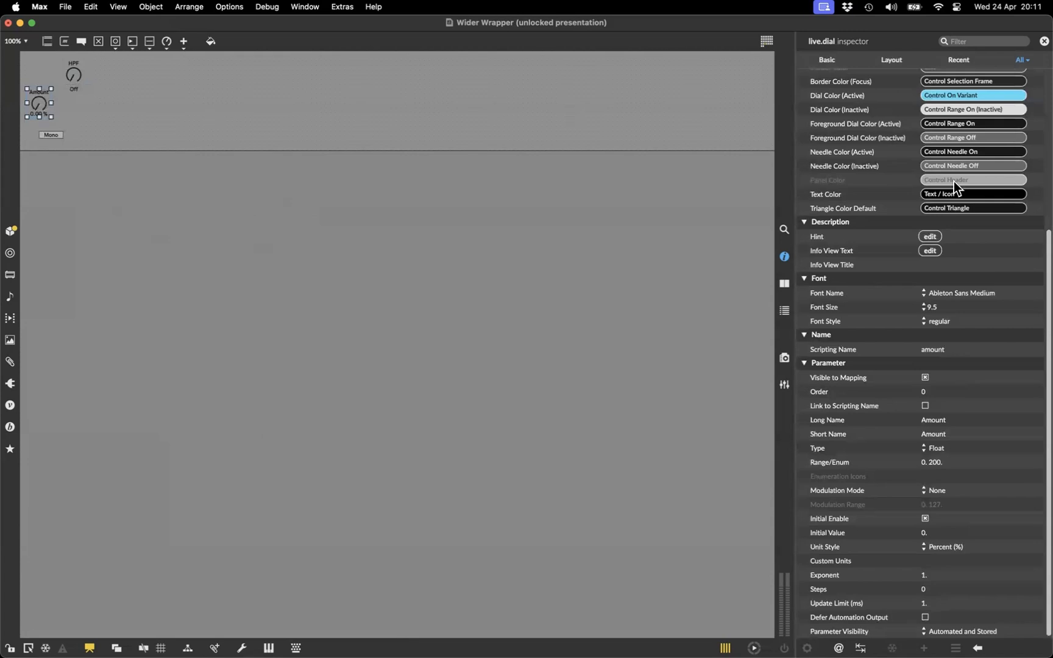
pyautogui.scroll(5, 949, 232)
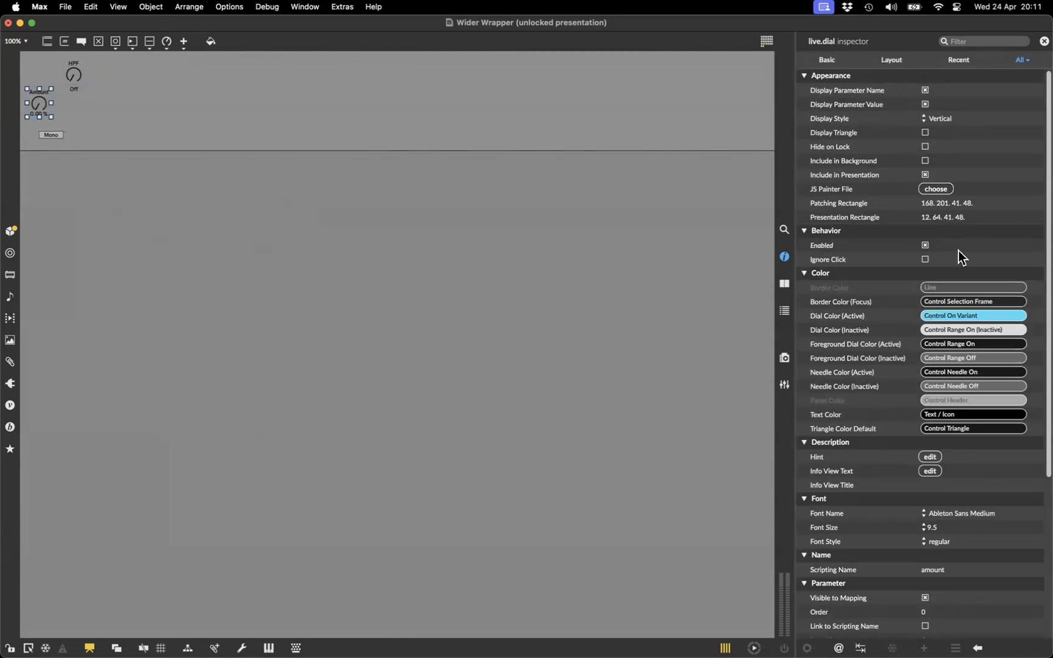
pyautogui.click(941, 119)
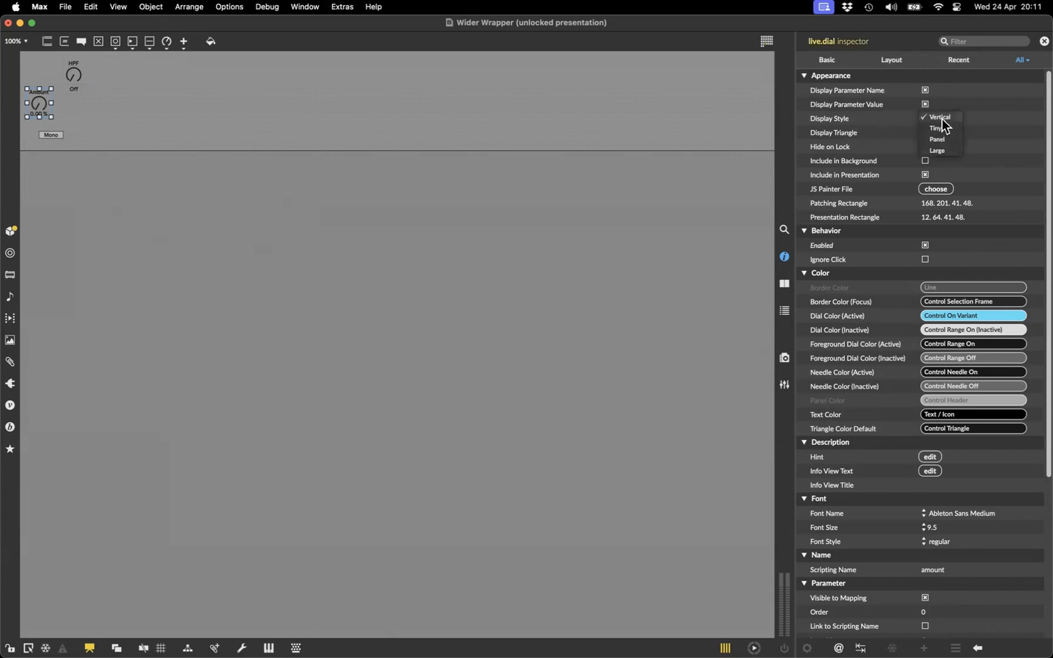
pyautogui.click(952, 129)
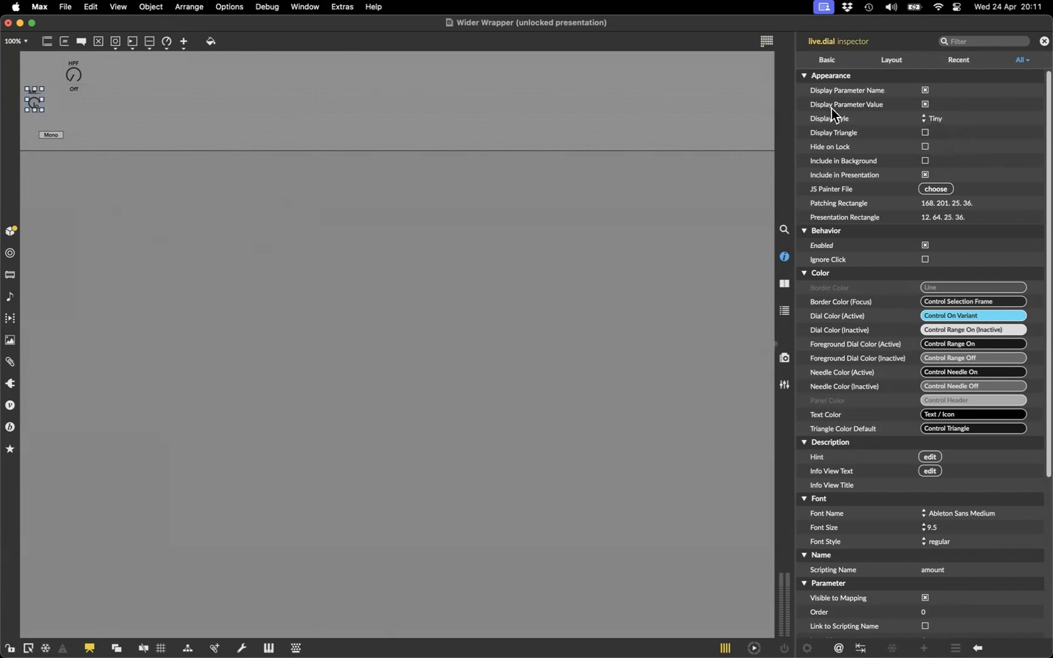
pyautogui.click(945, 122)
pyautogui.click(948, 132)
pyautogui.click(941, 121)
pyautogui.click(960, 136)
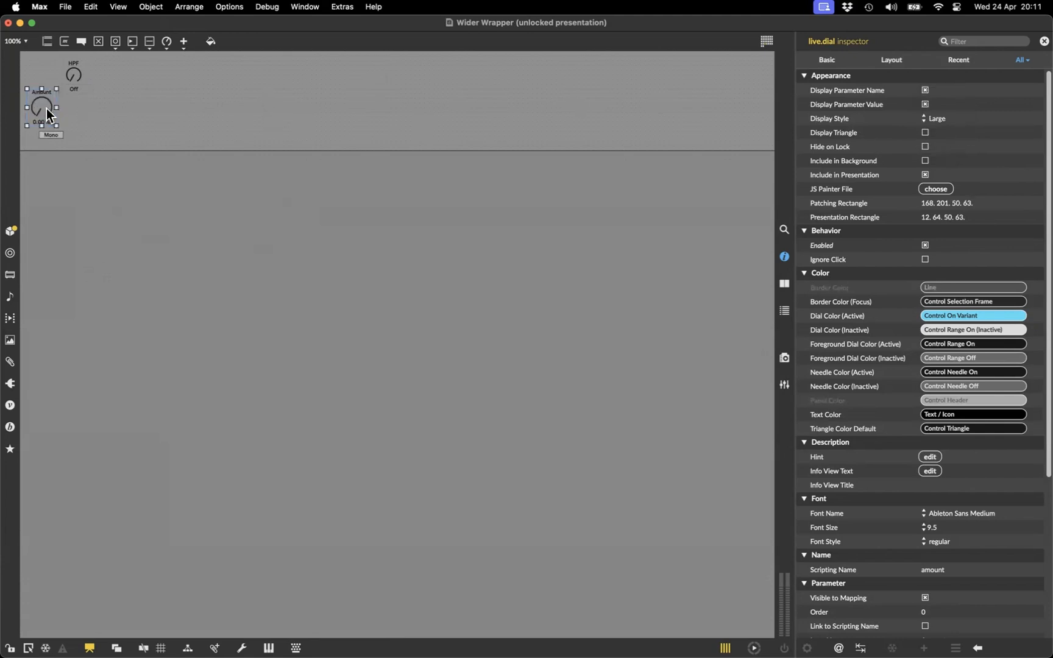
# Step: Set the HPF dial's Display Style to Large and place it beside the Amount dial
pyautogui.click(73, 75)
pyautogui.click(944, 122)
pyautogui.click(947, 145)
pyautogui.moveTo(86, 105); pyautogui.dragTo(105, 119)
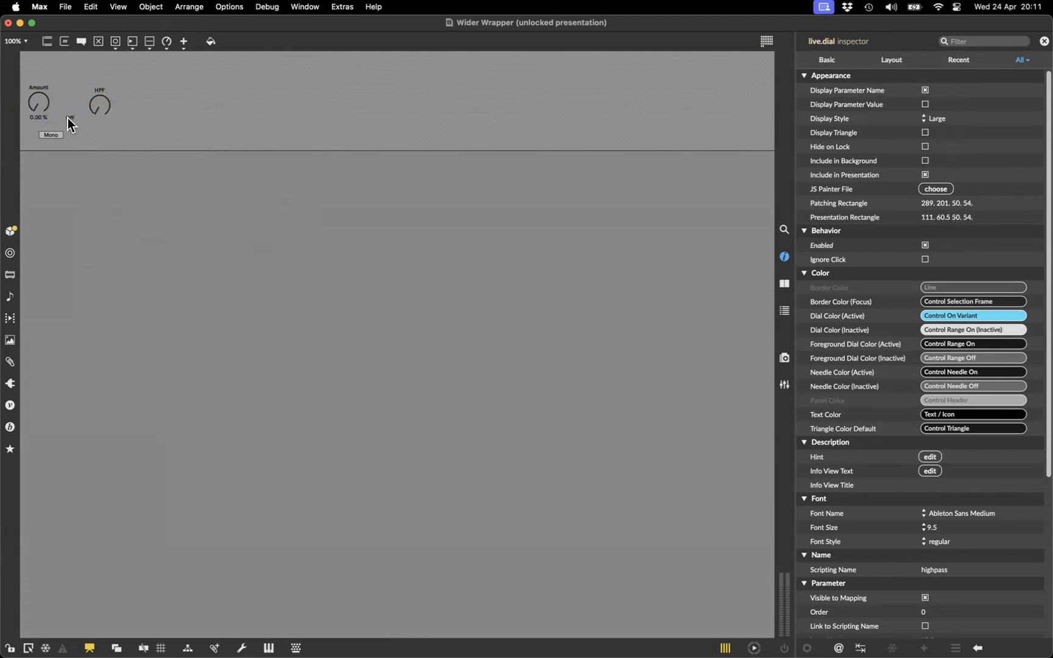
# Step: Place the HPF dial above its value comment, level with the Amount dial, and nudge the dial and comment slightly left
pyautogui.click(66, 119)
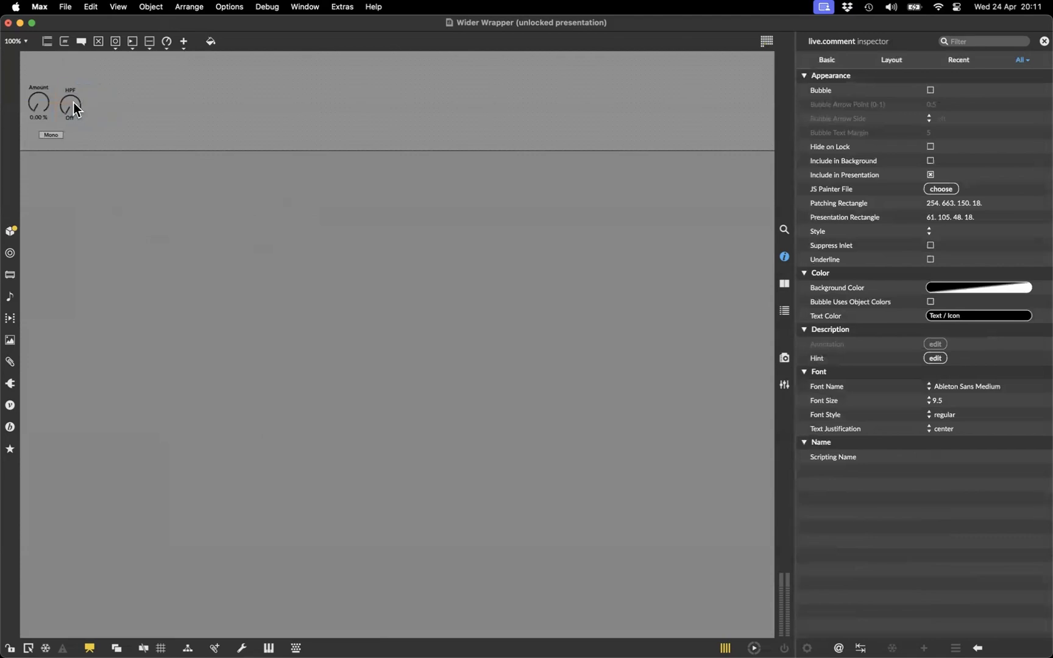
pyautogui.click(73, 99)
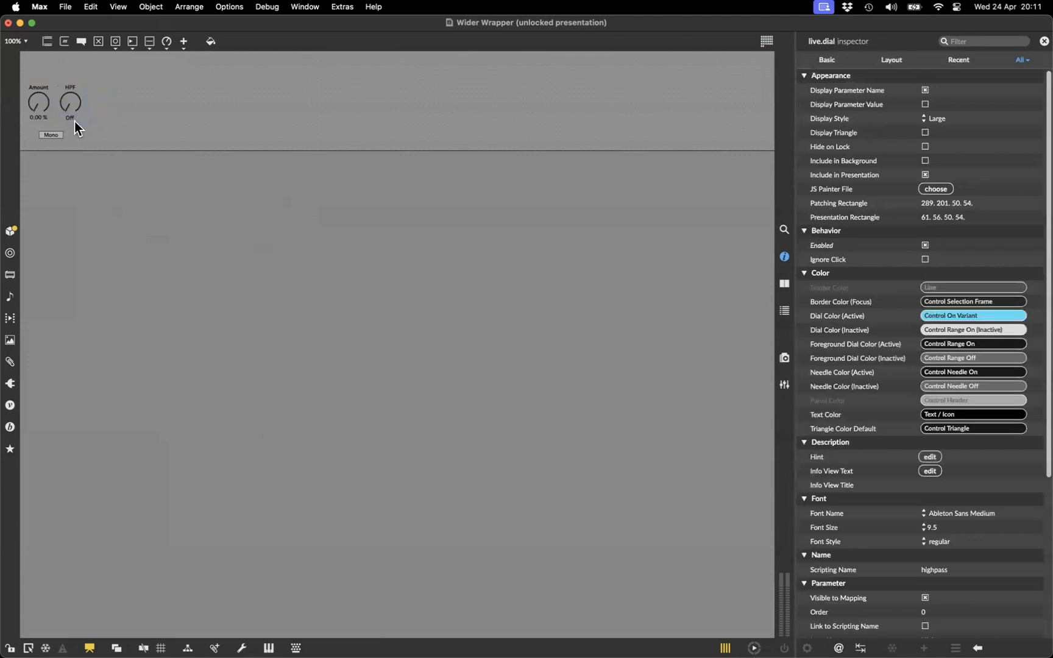
pyautogui.click(74, 120)
pyautogui.moveTo(104, 71); pyautogui.dragTo(57, 134)
pyautogui.press('Left')
pyautogui.click(116, 126)
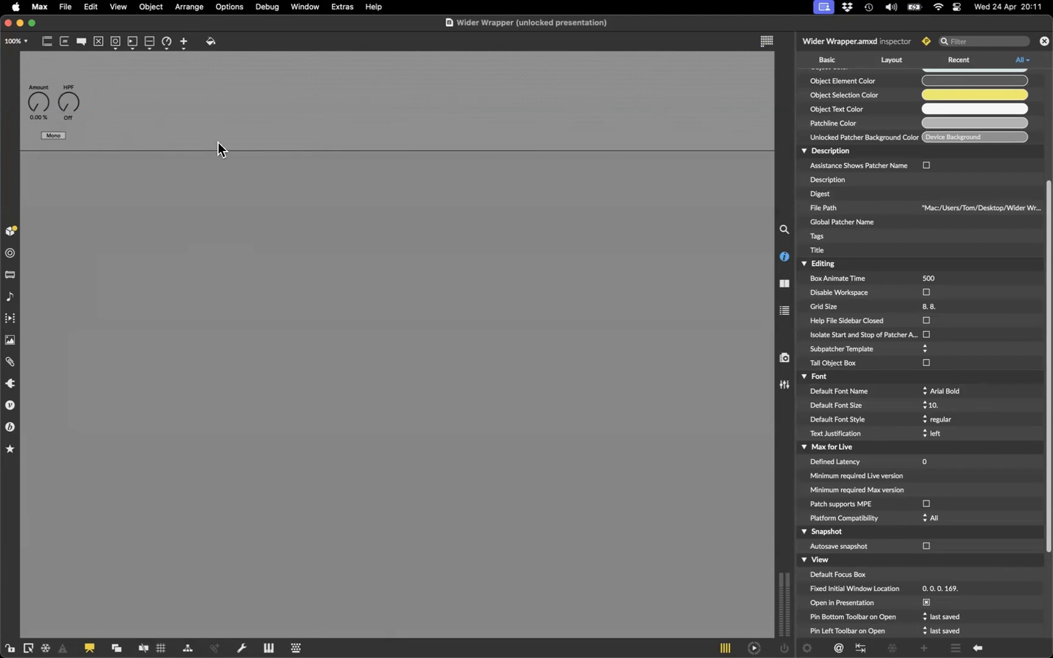
# Step: Check the device's layout in Live, return to its Max patcher, lock it and save it
pyautogui.press('super+Tab')
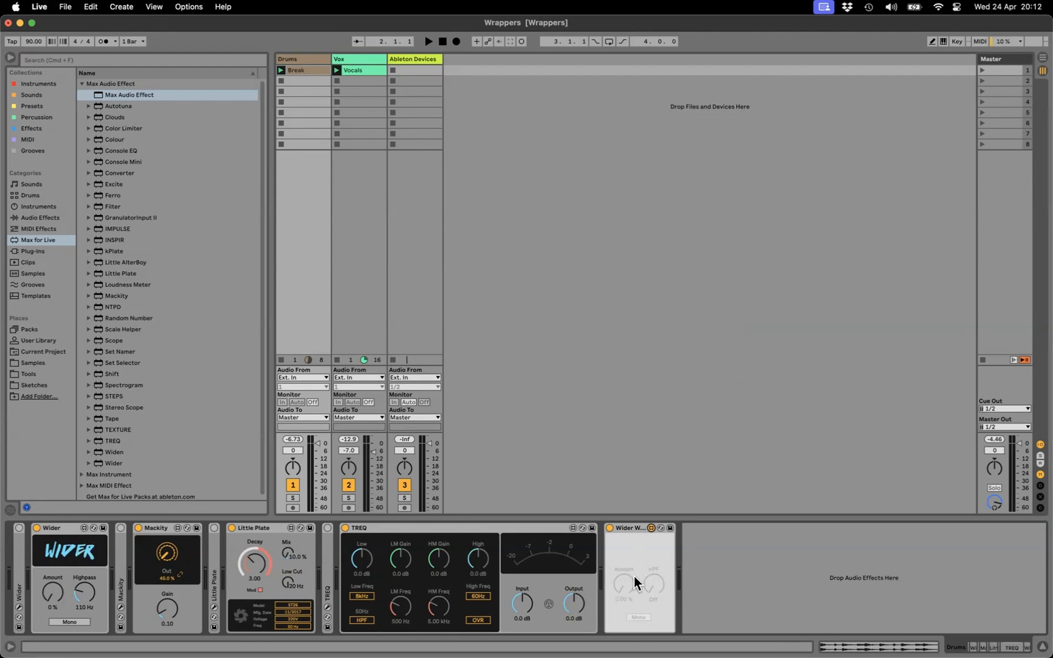
pyautogui.click(650, 528)
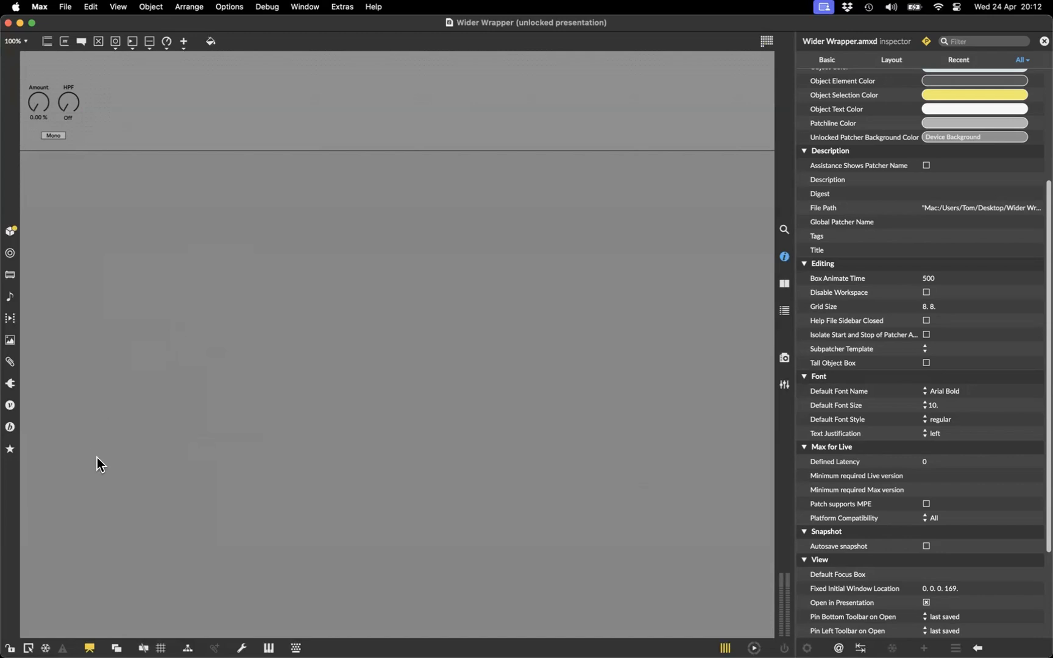
pyautogui.click(12, 645)
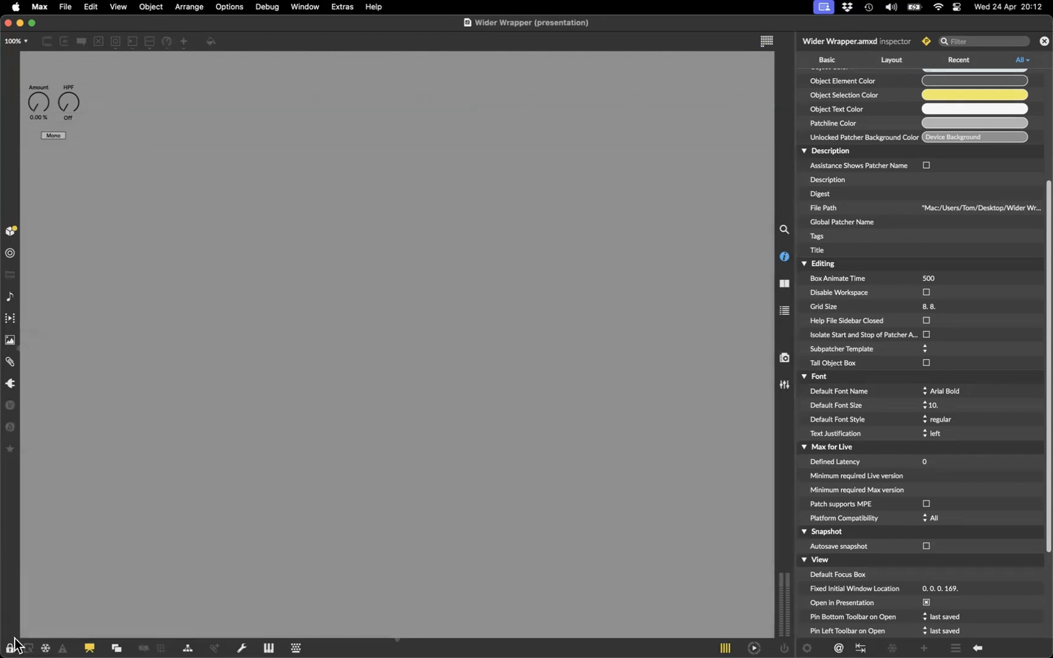
pyautogui.press('super+e')
pyautogui.press('super+e')
pyautogui.press('super+s')
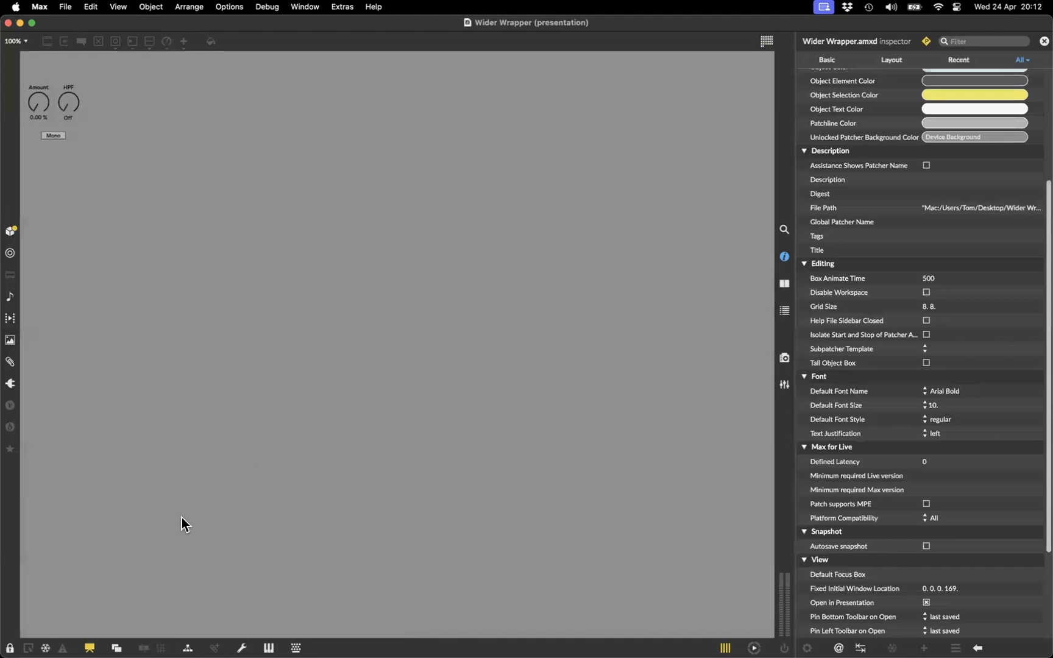
# Step: Freeze the Wider Wrapper device, save it and close its patcher
pyautogui.click(46, 646)
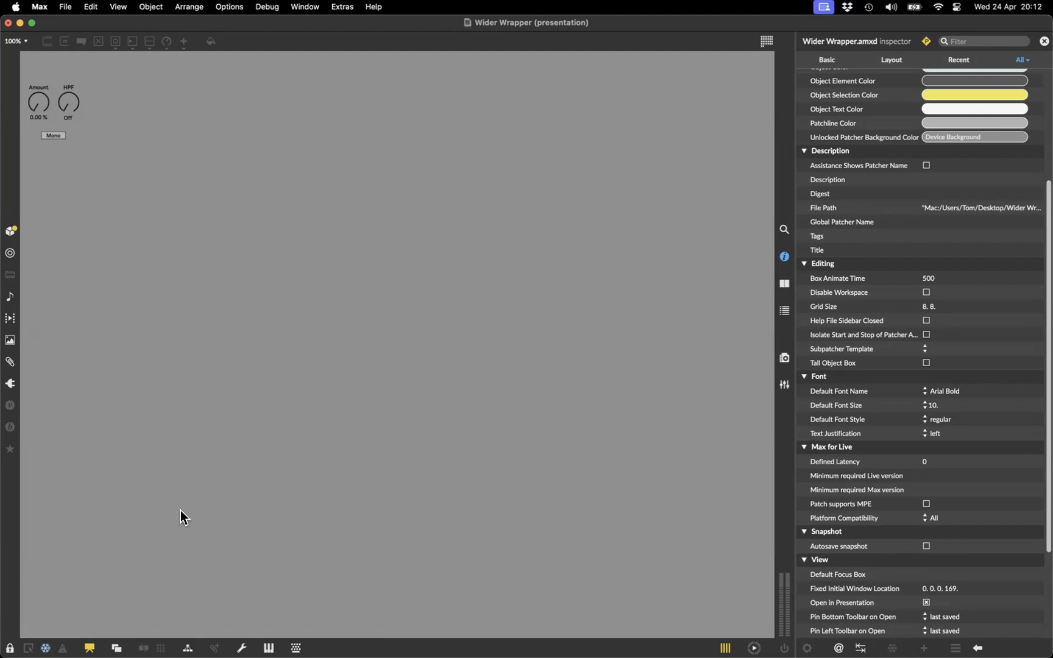
pyautogui.press('super+s')
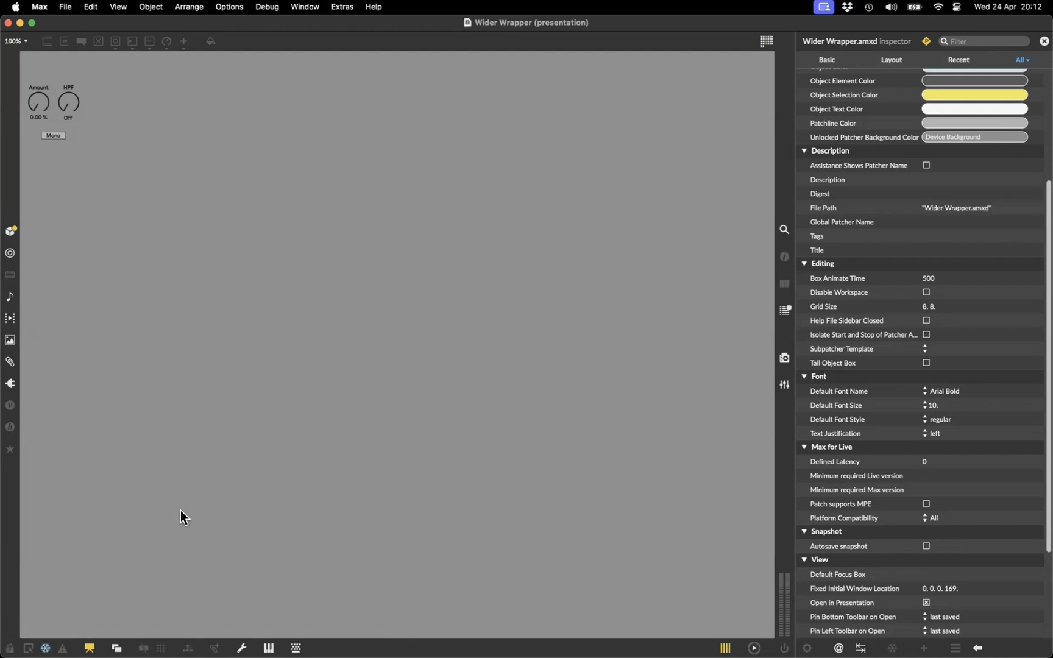
pyautogui.press('super+w')
# Step: Return to Ableton Live, start playback and solo the Drums track
pyautogui.press('super+Tab')
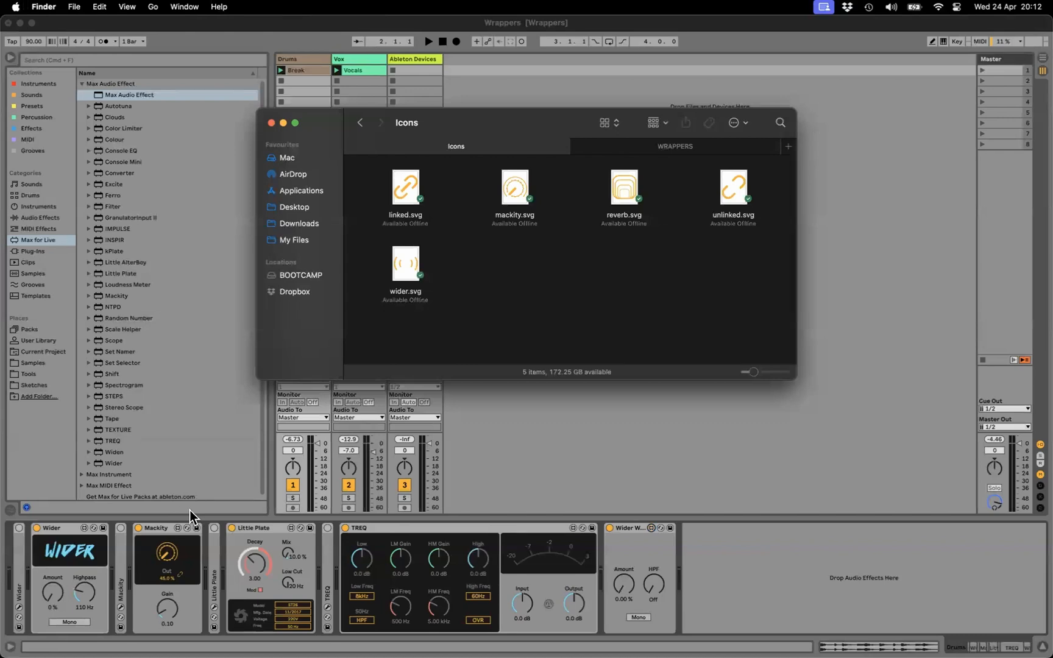
pyautogui.click(568, 461)
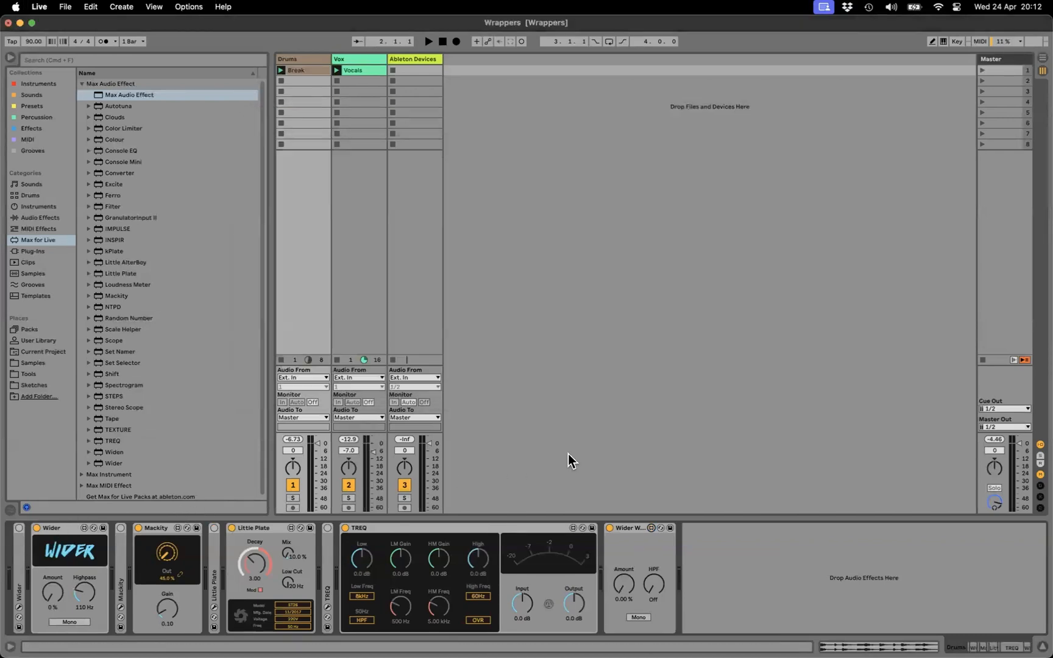
pyautogui.press('space')
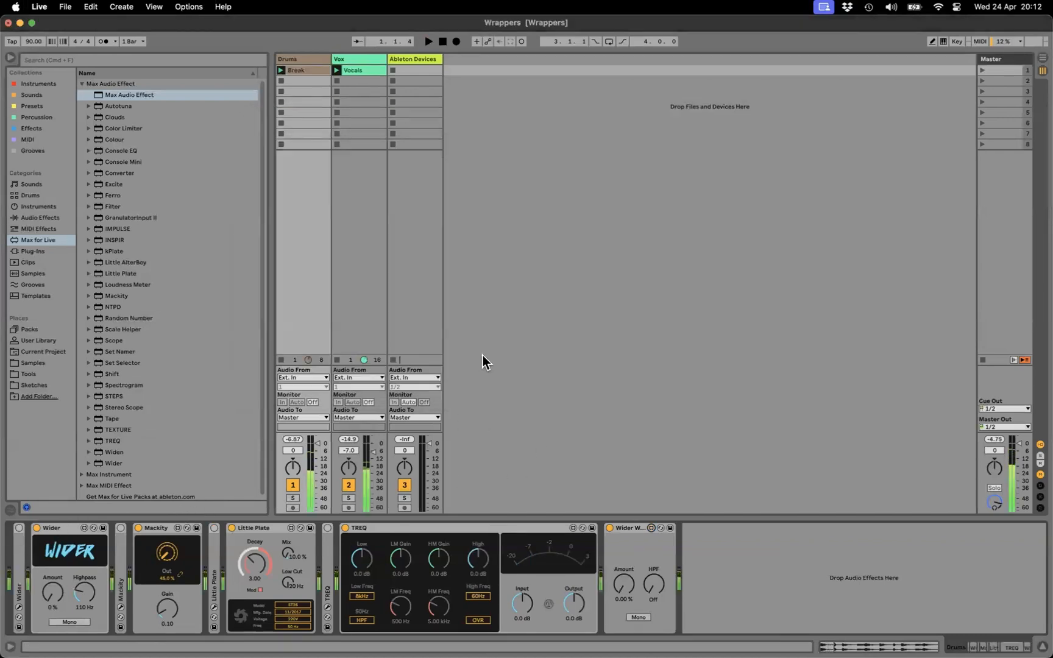
pyautogui.click(292, 498)
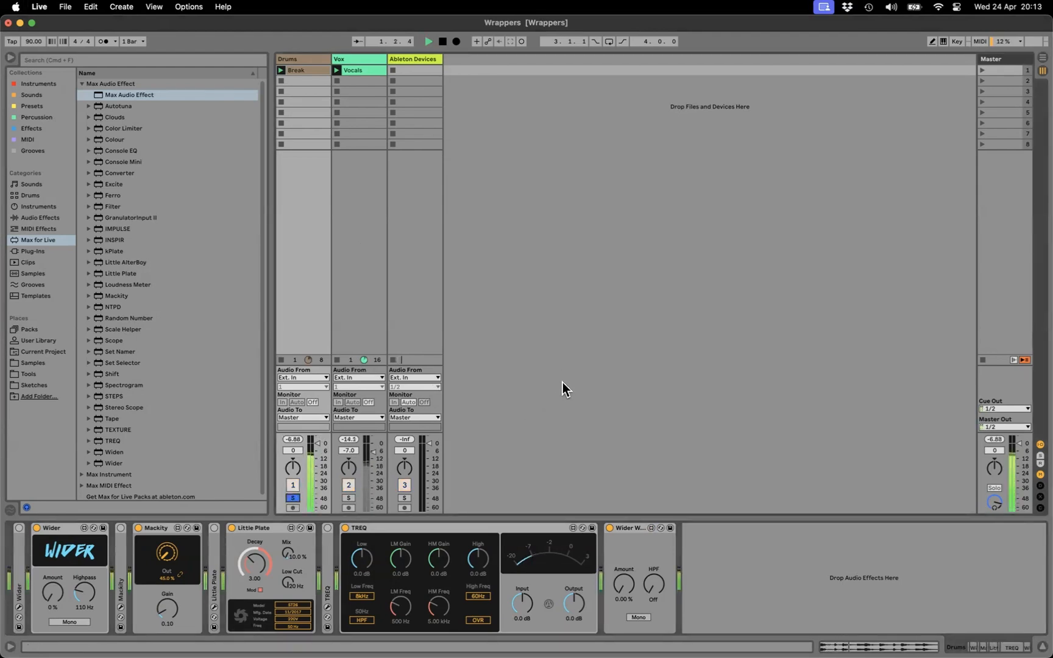
# Step: Set the Wider Wrapper's Amount to 200 %, try the HPF dial and the Mono button, and stop playback
pyautogui.moveTo(625, 587); pyautogui.dragTo(626, 530)
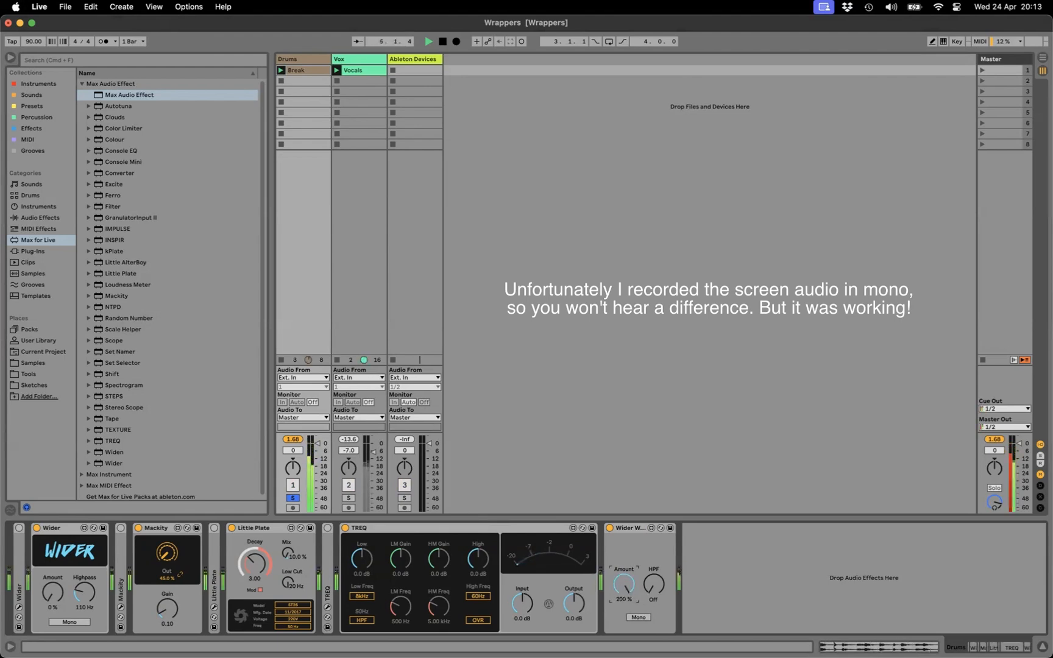
pyautogui.moveTo(650, 595)
pyautogui.mouseDown()
pyautogui.moveTo(651, 561)
pyautogui.moveTo(651, 595)
pyautogui.mouseUp()
pyautogui.click(645, 617)
pyautogui.click(638, 618)
pyautogui.press('space')
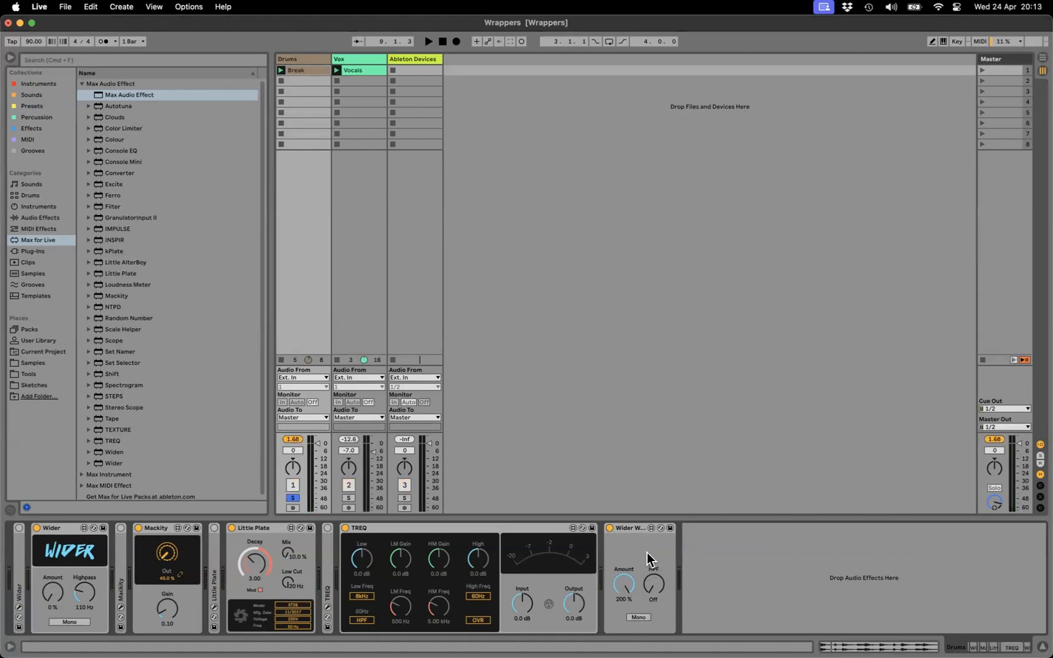
# Step: Open Wider Wrapper for editing in Max and look at linked.svg and wider.svg in Finder's Icons folder
pyautogui.click(651, 528)
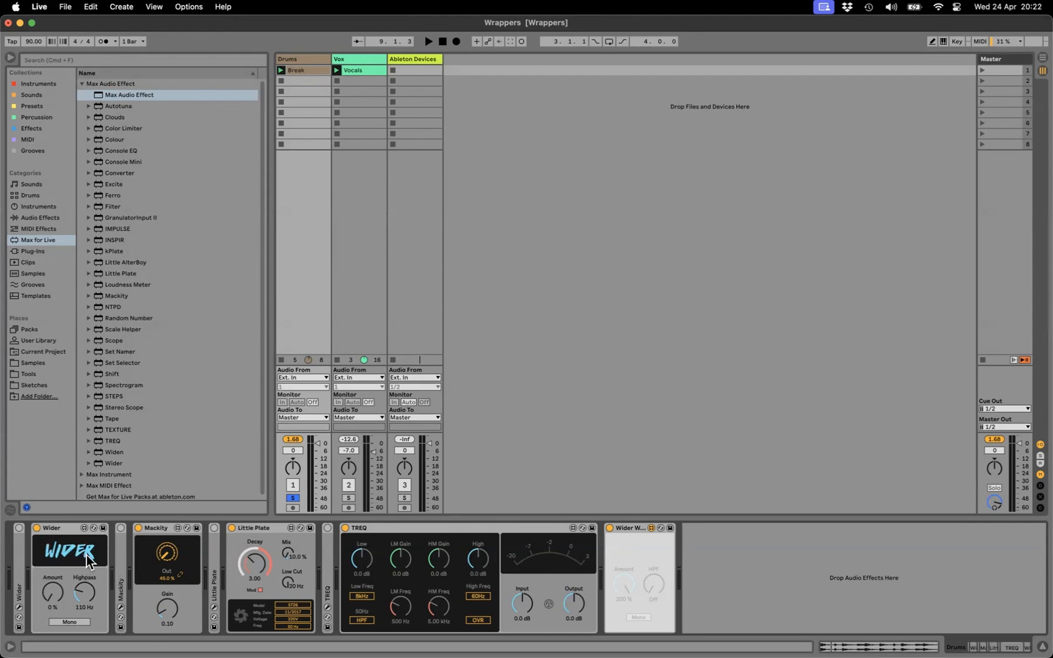
pyautogui.press('super+Tab')
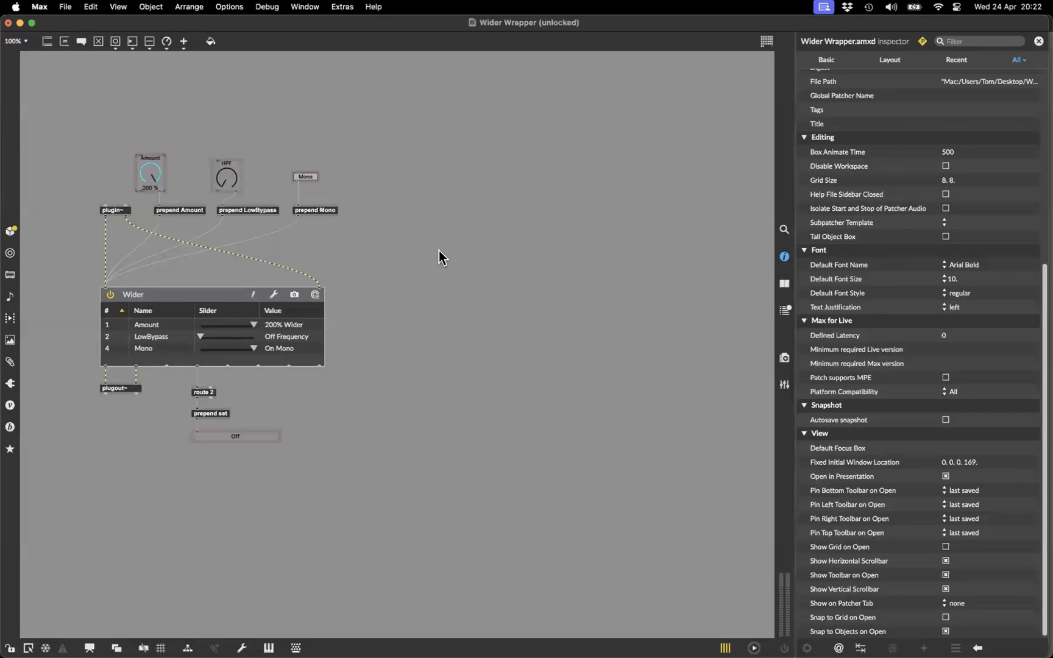
pyautogui.press('super+Tab')
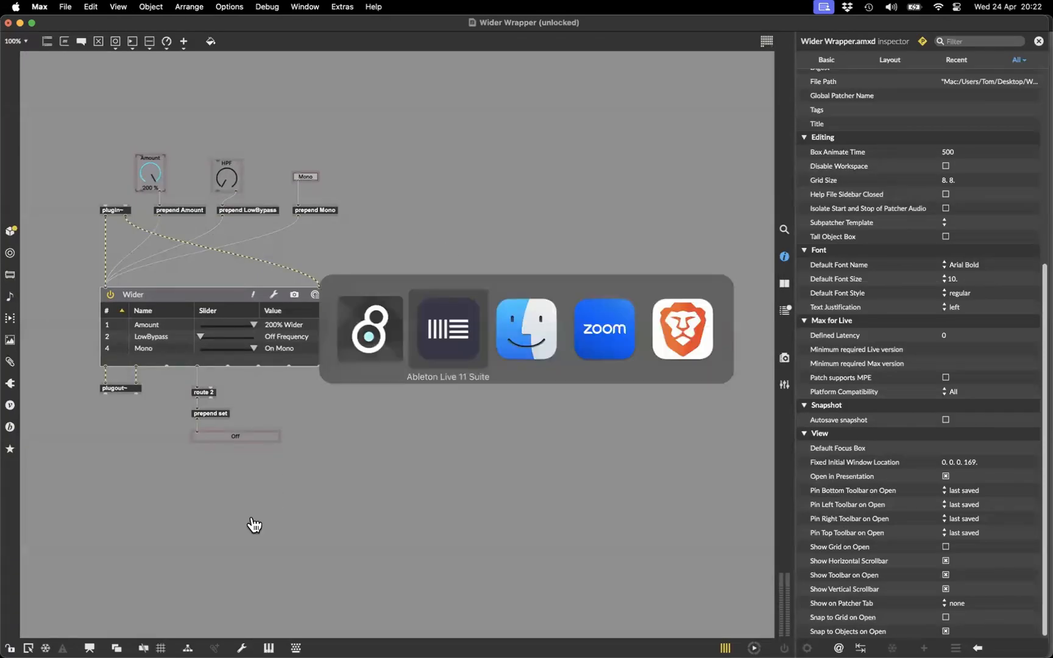
pyautogui.press('super+Tab')
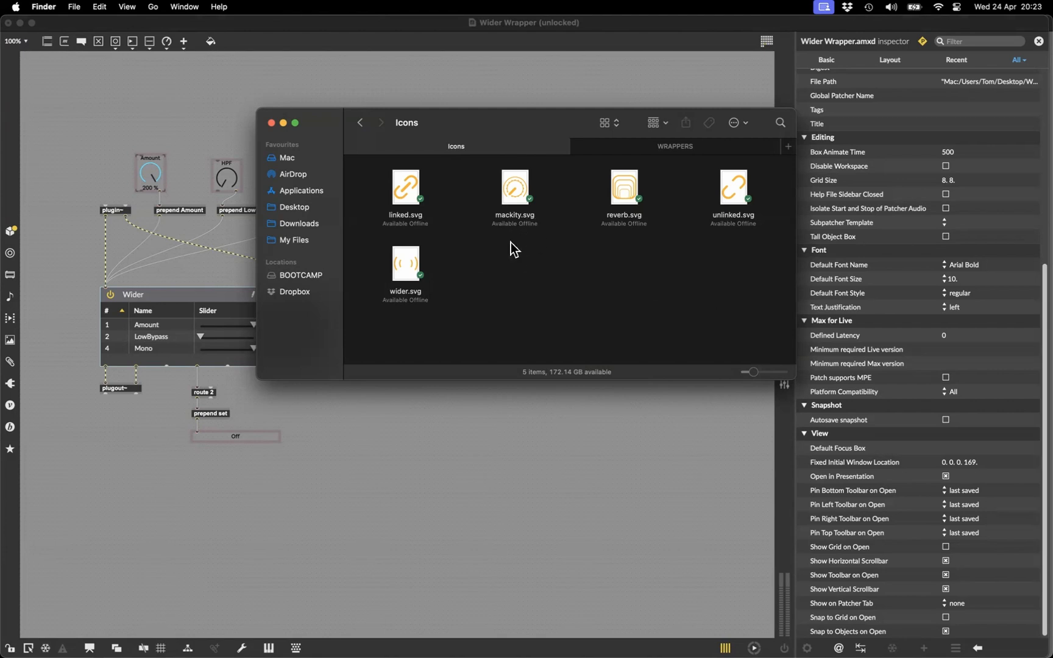
pyautogui.click(420, 219)
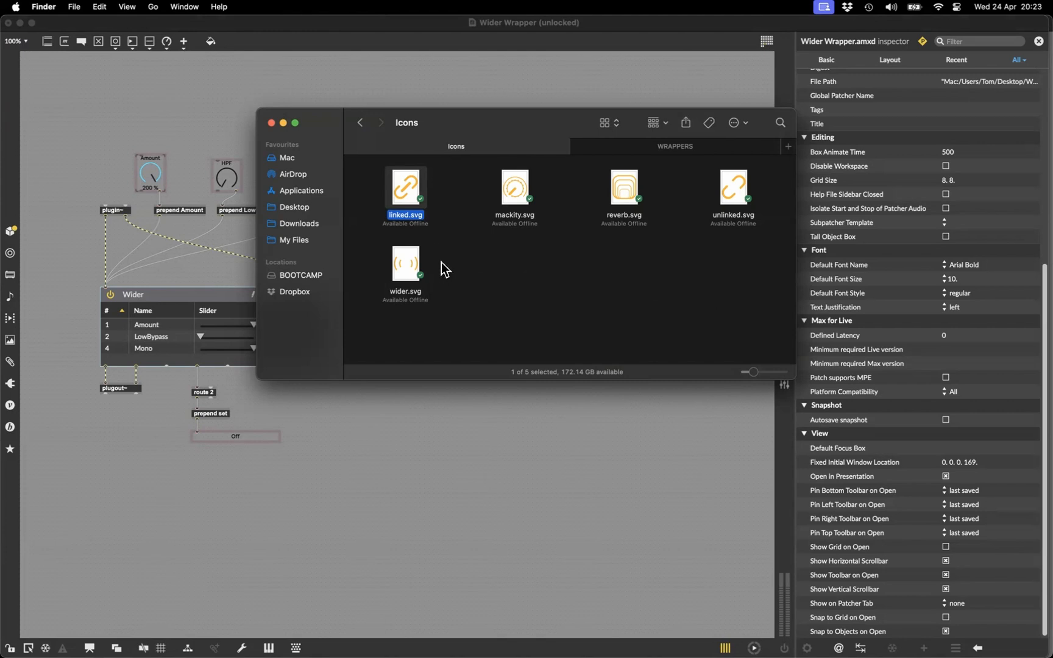
pyautogui.press('Down')
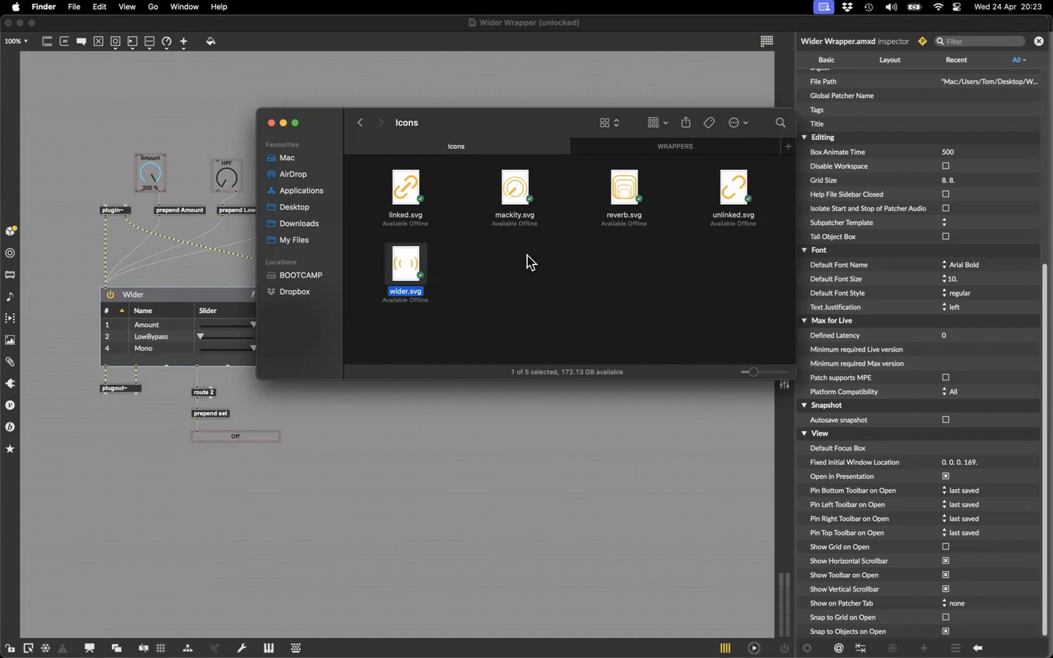
# Step: Switch to the Brave browser and view the Cassette icon page on the Noun Project
pyautogui.press('super+Tab')
pyautogui.press('super+Tab')
pyautogui.press('super+Tab')
pyautogui.press('super+Tab')
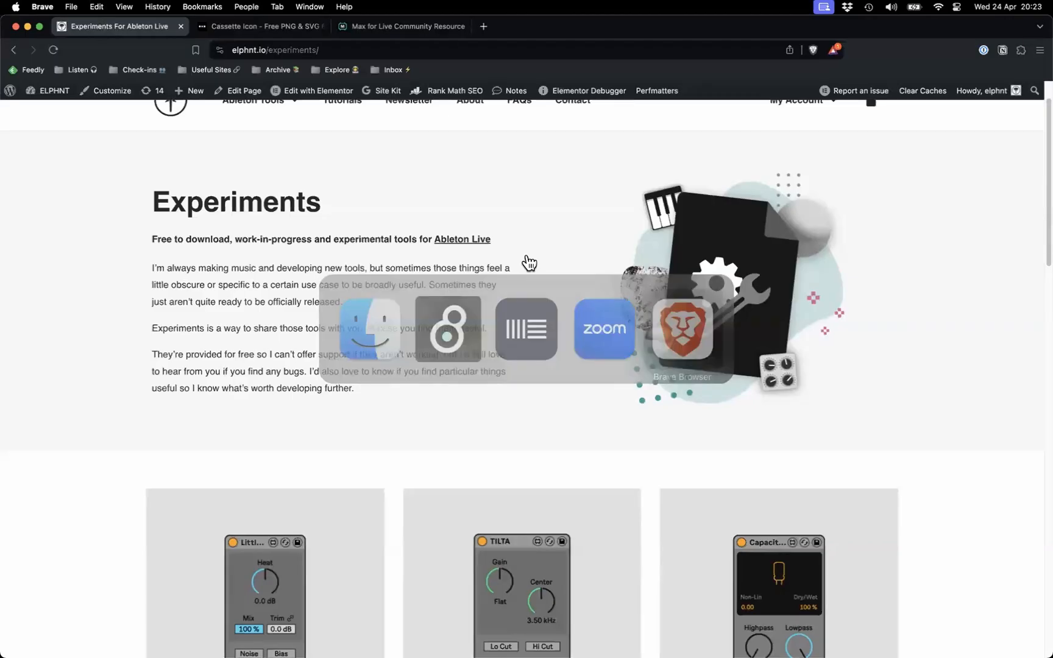
pyautogui.click(273, 28)
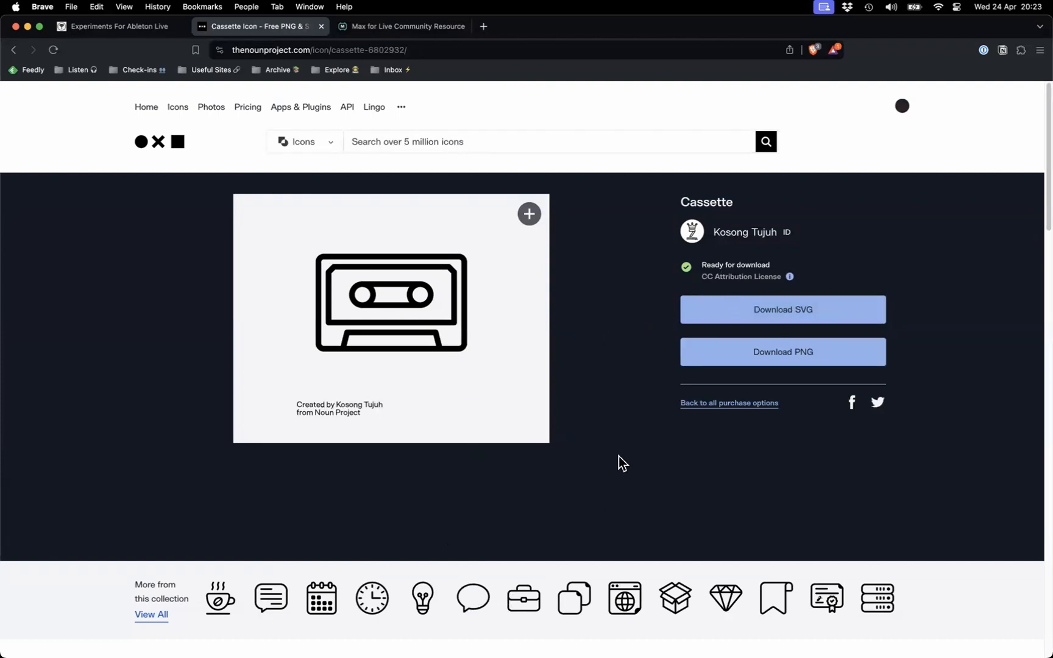
# Step: Place the wider.svg icon from Finder's Icons folder in the Wider Wrapper patch above the dials and delete it again
pyautogui.press('super+Tab')
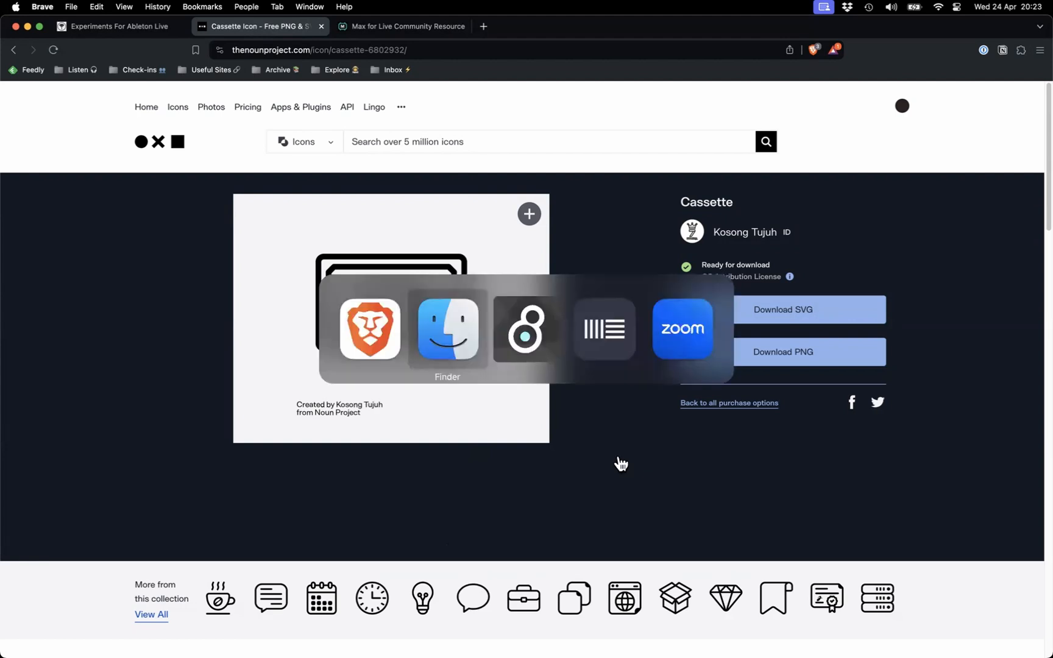
pyautogui.press('super+Tab')
pyautogui.press('super+Tab')
pyautogui.press('super+Tab')
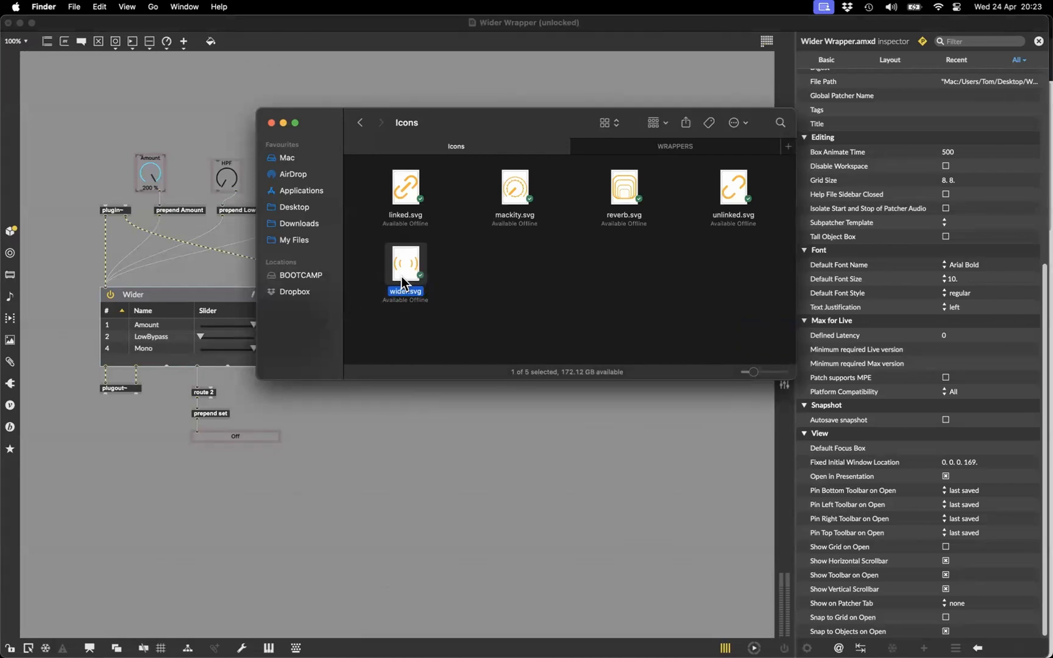
pyautogui.moveTo(412, 277); pyautogui.dragTo(248, 121)
pyautogui.click(144, 121)
pyautogui.click(320, 120)
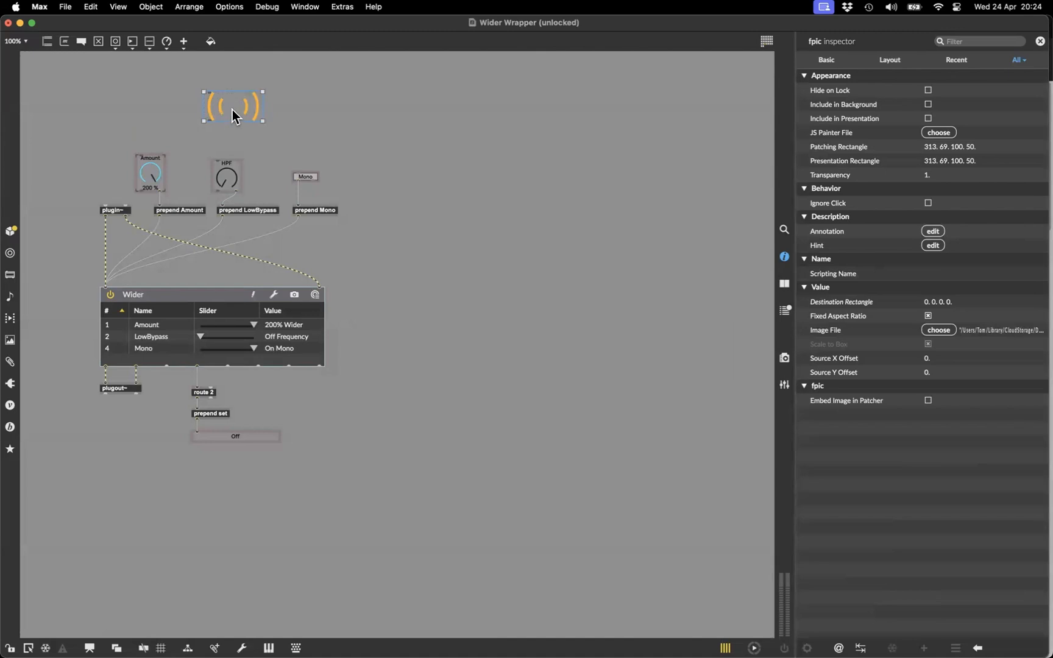
pyautogui.moveTo(242, 107); pyautogui.dragTo(209, 118)
pyautogui.press('BackSpace')
# Step: Add a live.text object to the patch and place it level with the Mono button
pyautogui.write('nllove')
pyautogui.press('BackSpace')
pyautogui.press('BackSpace')
pyautogui.press('BackSpace')
pyautogui.write('ve.text')
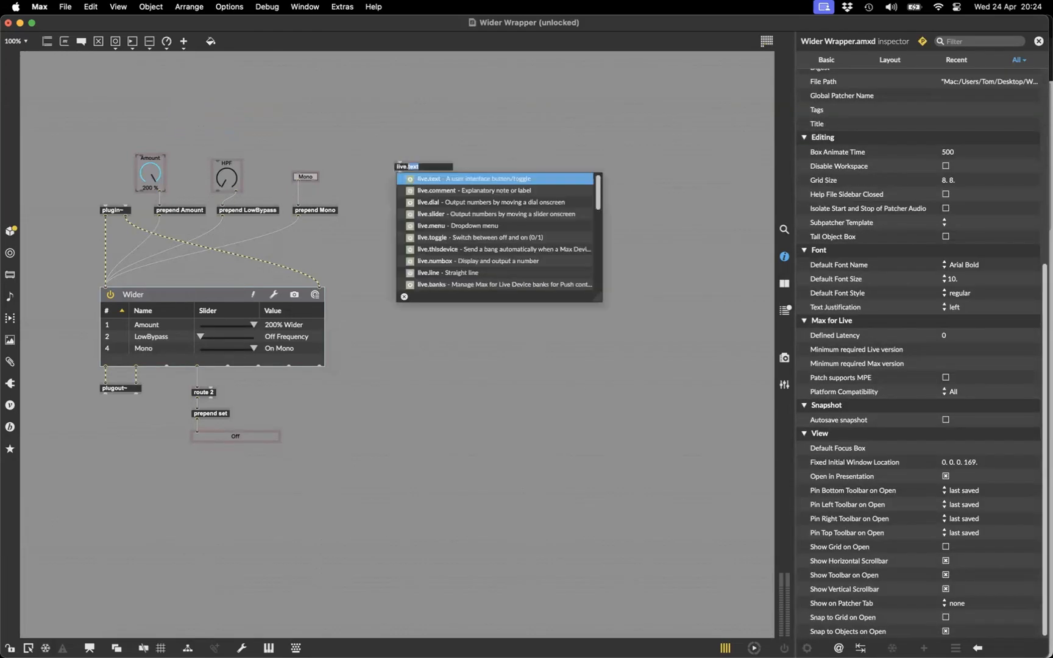
pyautogui.press('Return')
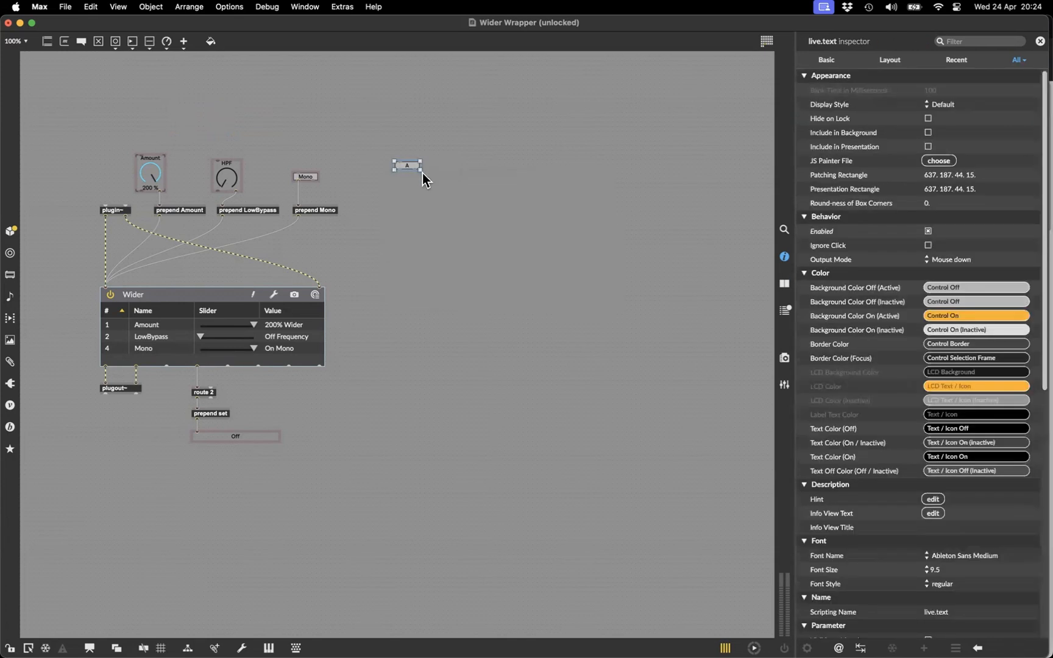
pyautogui.moveTo(413, 165); pyautogui.dragTo(405, 176)
# Step: Turn on Use Pictures for the live.text object and open its Images Files value for editing
pyautogui.scroll(-10, 929, 256)
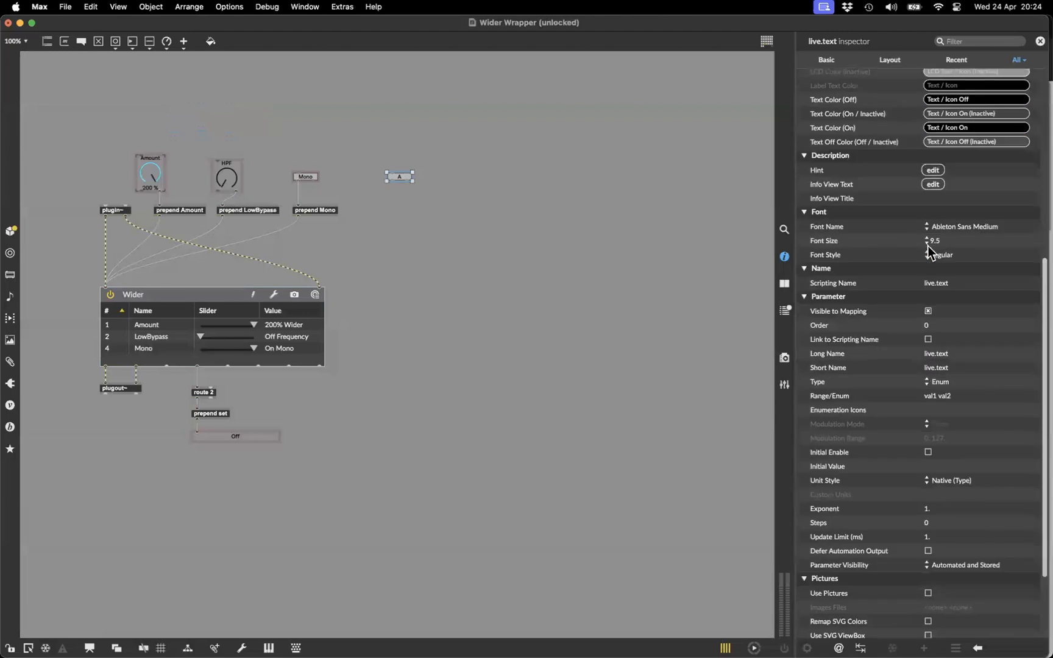
pyautogui.scroll(-3, 929, 253)
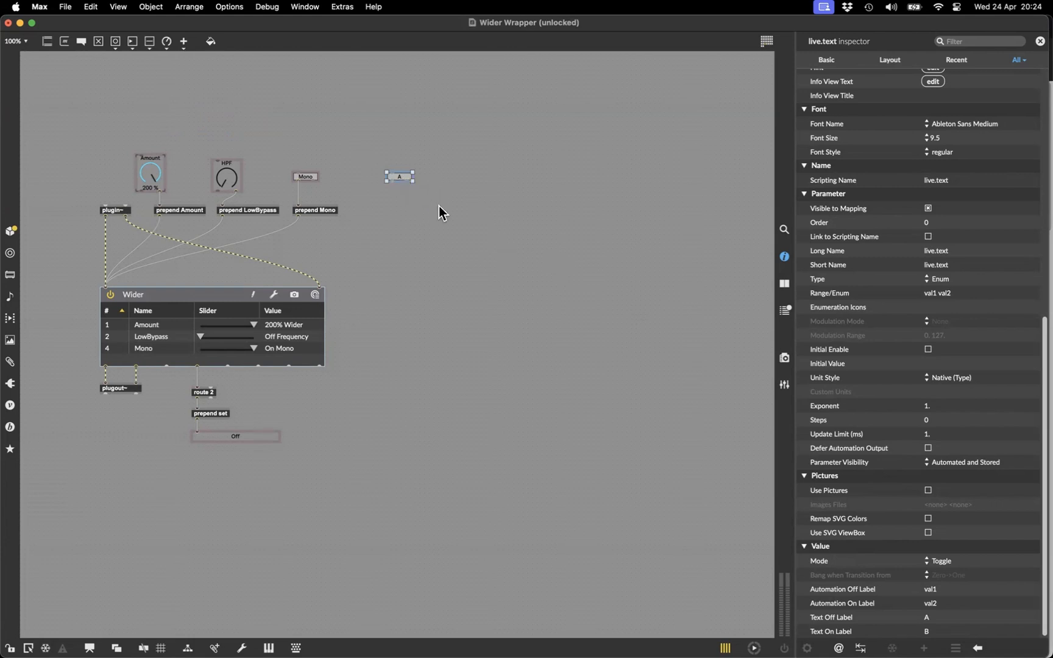
pyautogui.click(927, 491)
pyautogui.click(945, 507)
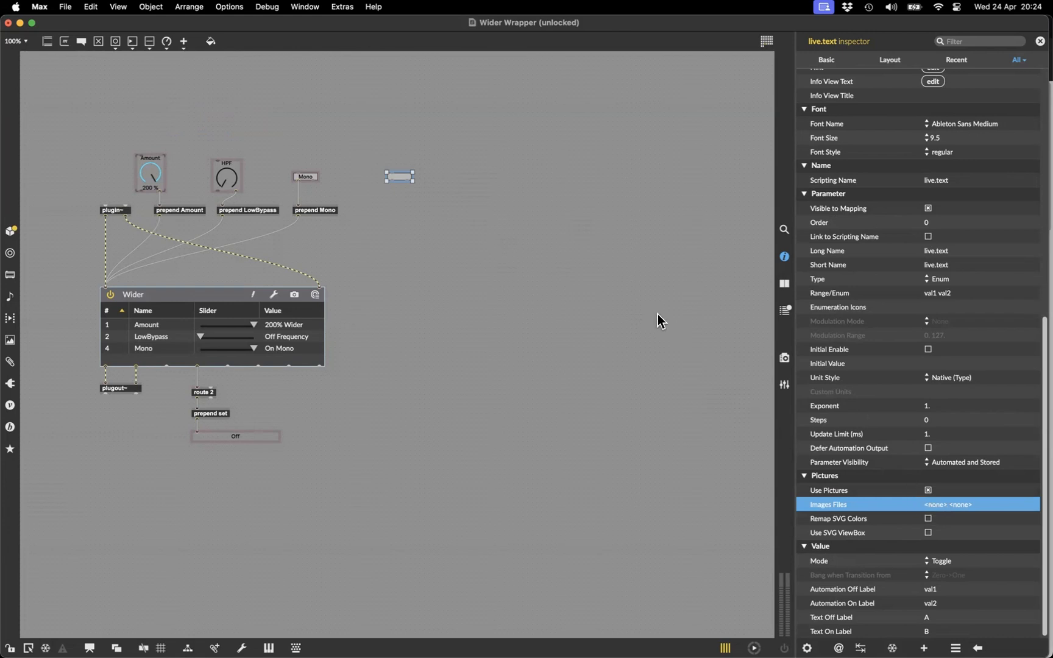
# Step: Place wider.svg from Finder's Icons folder in the empty area below live.text and copy the picture's Image File path
pyautogui.press('super+Tab')
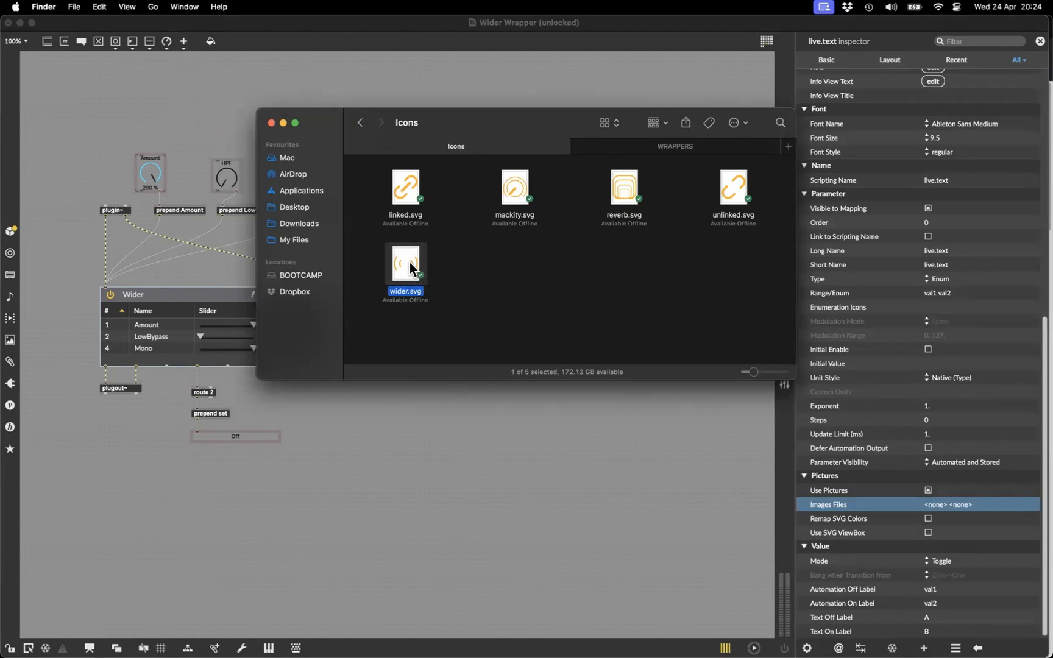
pyautogui.moveTo(407, 263); pyautogui.dragTo(424, 422)
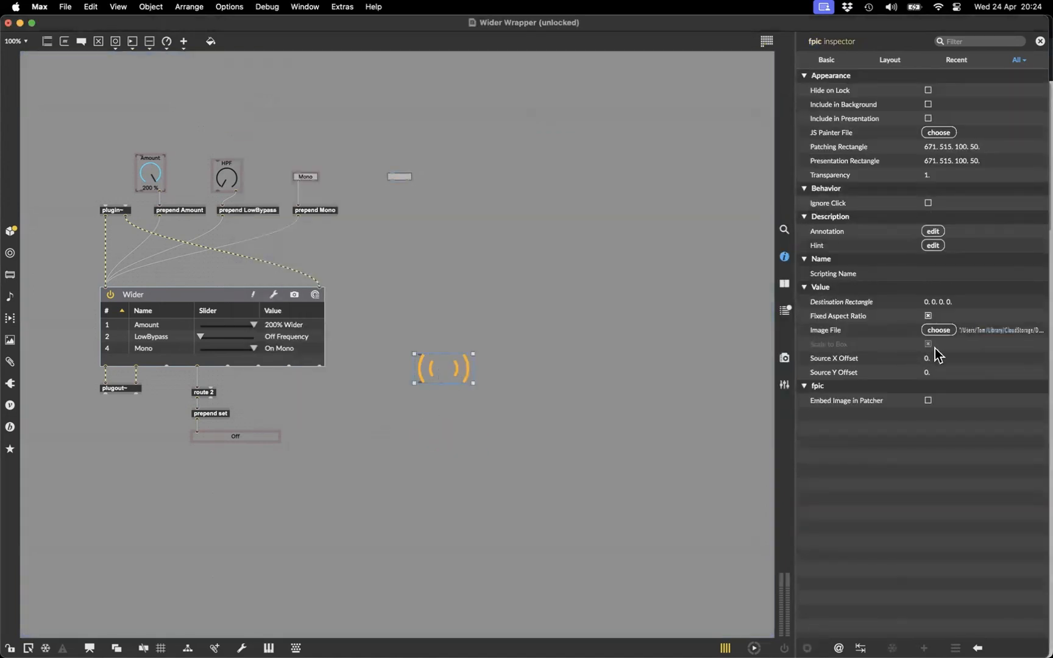
pyautogui.click(1011, 330)
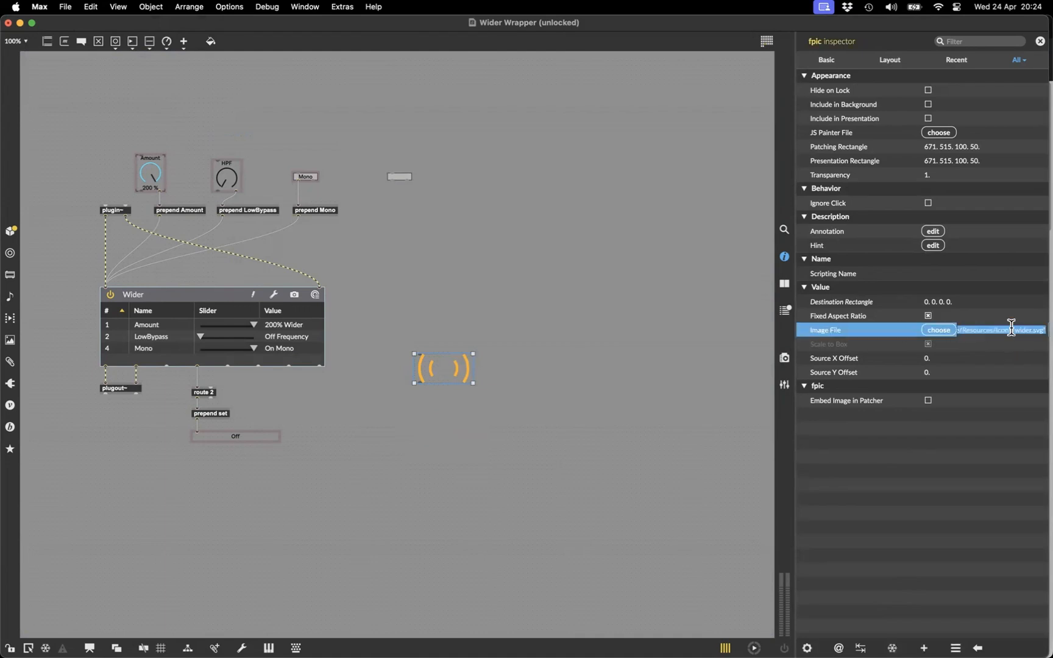
# Step: Set the live.text object's Images Files to the copied wider.svg path
pyautogui.moveTo(425, 164); pyautogui.dragTo(393, 194)
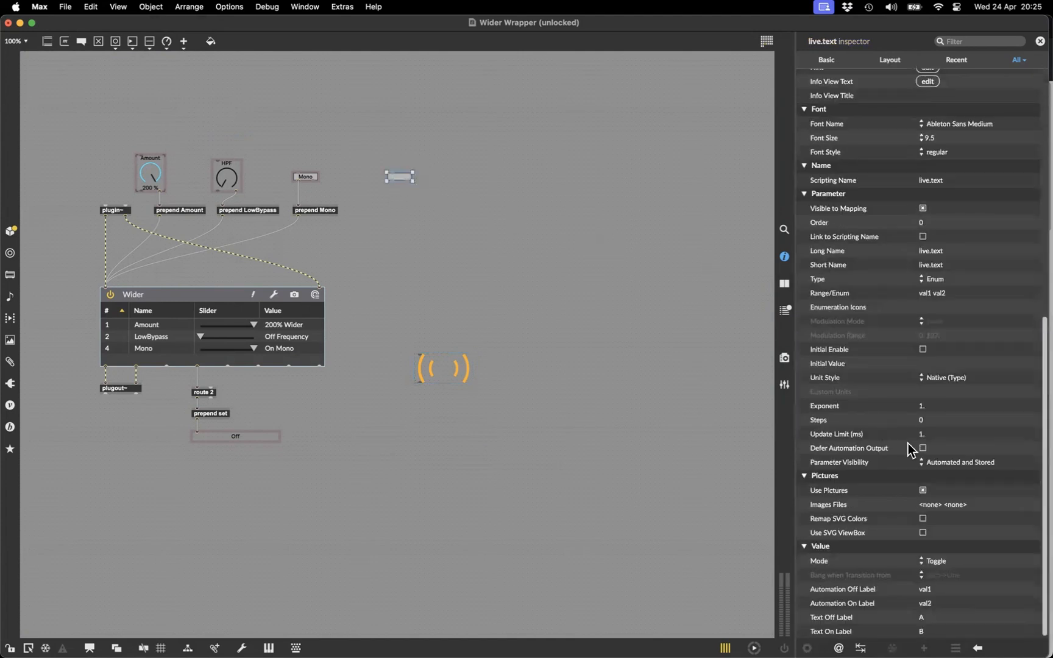
pyautogui.click(937, 505)
pyautogui.press('super+v')
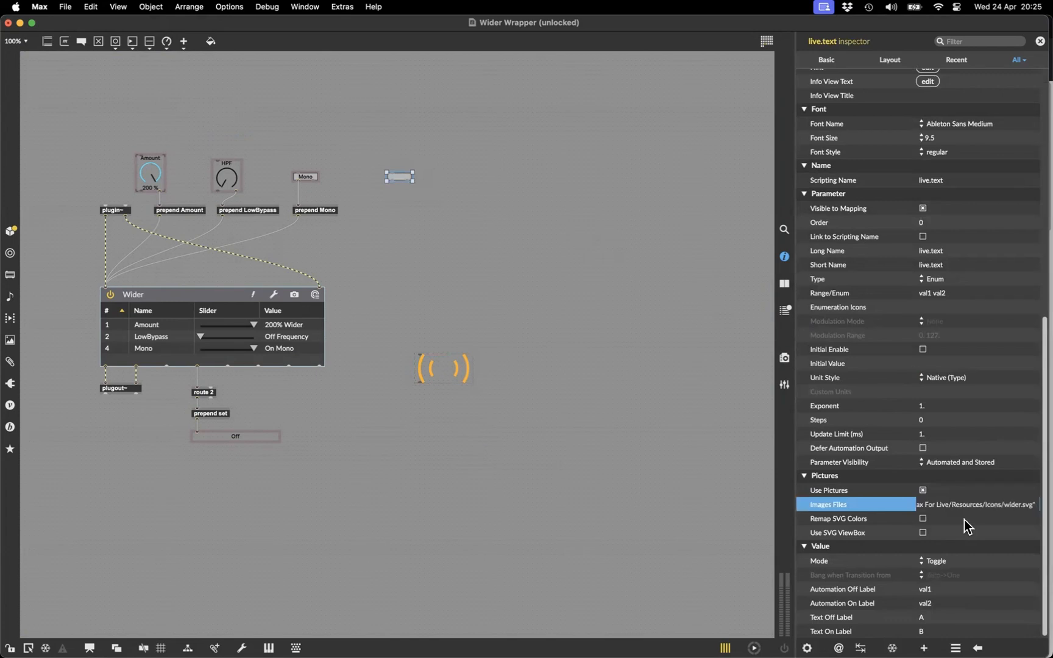
pyautogui.press('BackSpace')
pyautogui.press('Return')
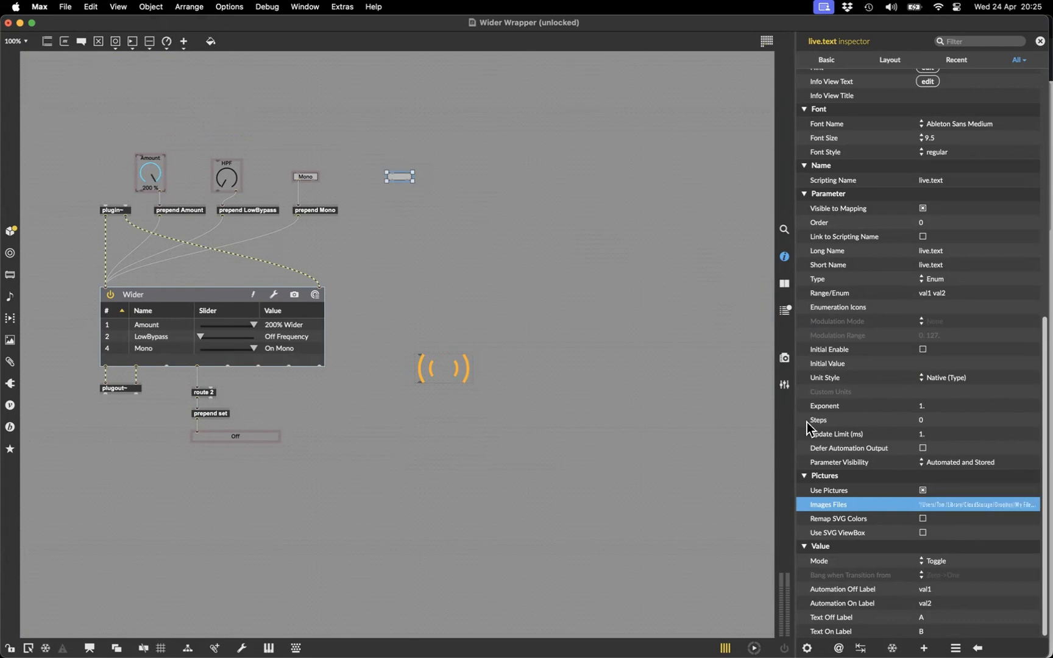
# Step: Enlarge the live.text button to about 134 by 98 and test toggling it on and off in the locked patch
pyautogui.moveTo(414, 181); pyautogui.dragTo(464, 230)
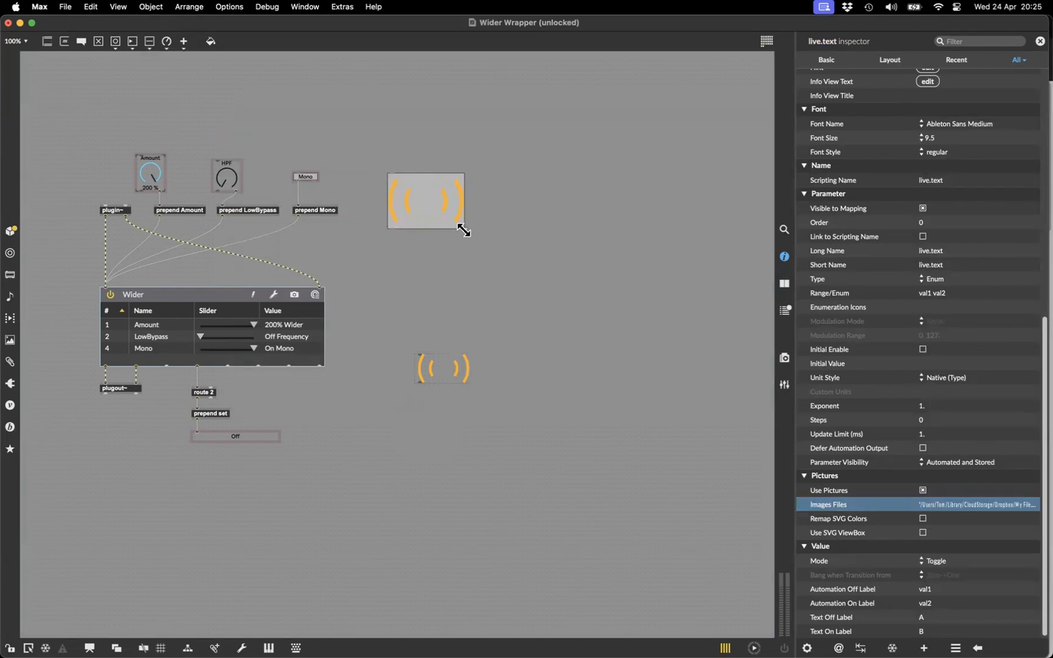
pyautogui.press('super+e')
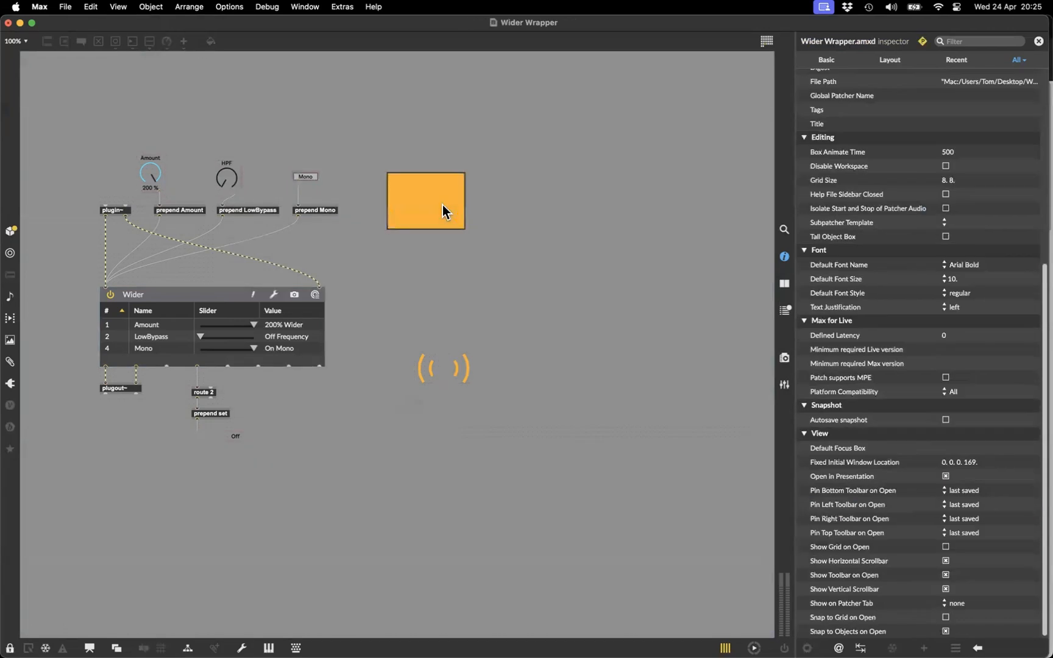
pyautogui.click(445, 205)
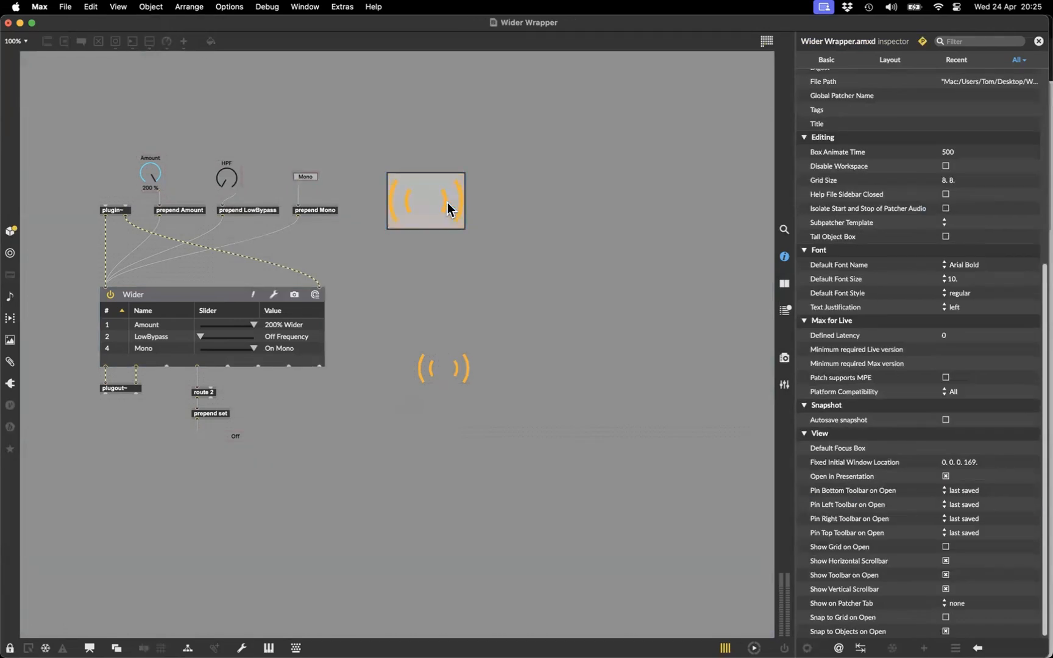
pyautogui.press('super+e')
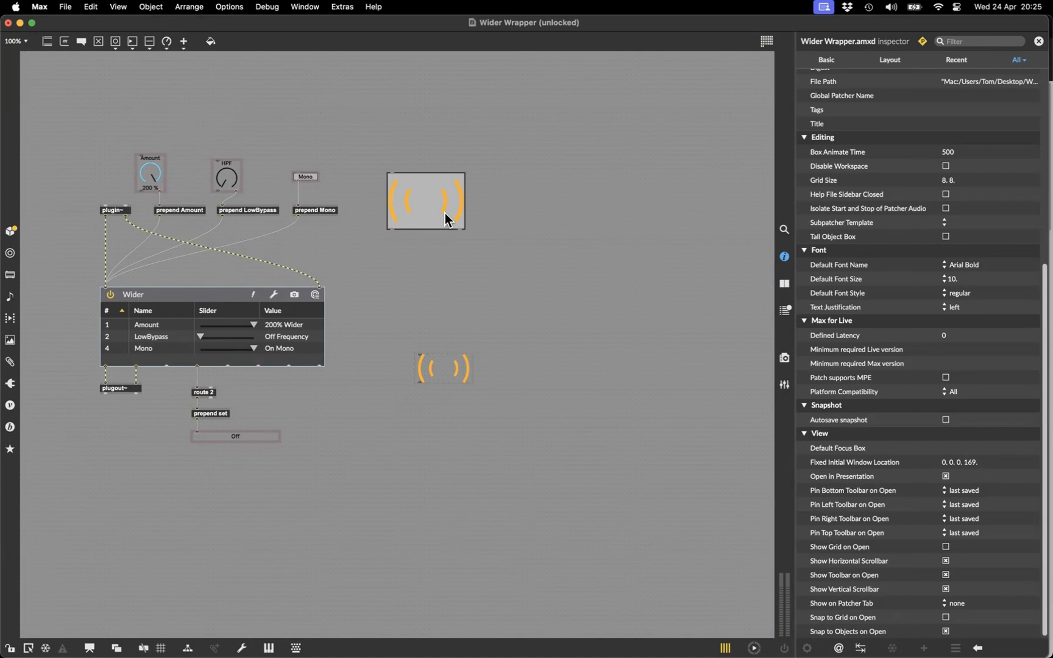
# Step: Move the live.text button up a little and bring the wider.svg picture closer beneath it
pyautogui.moveTo(435, 206); pyautogui.dragTo(435, 178)
pyautogui.moveTo(351, 109); pyautogui.dragTo(446, 184)
pyautogui.moveTo(369, 121); pyautogui.dragTo(492, 227)
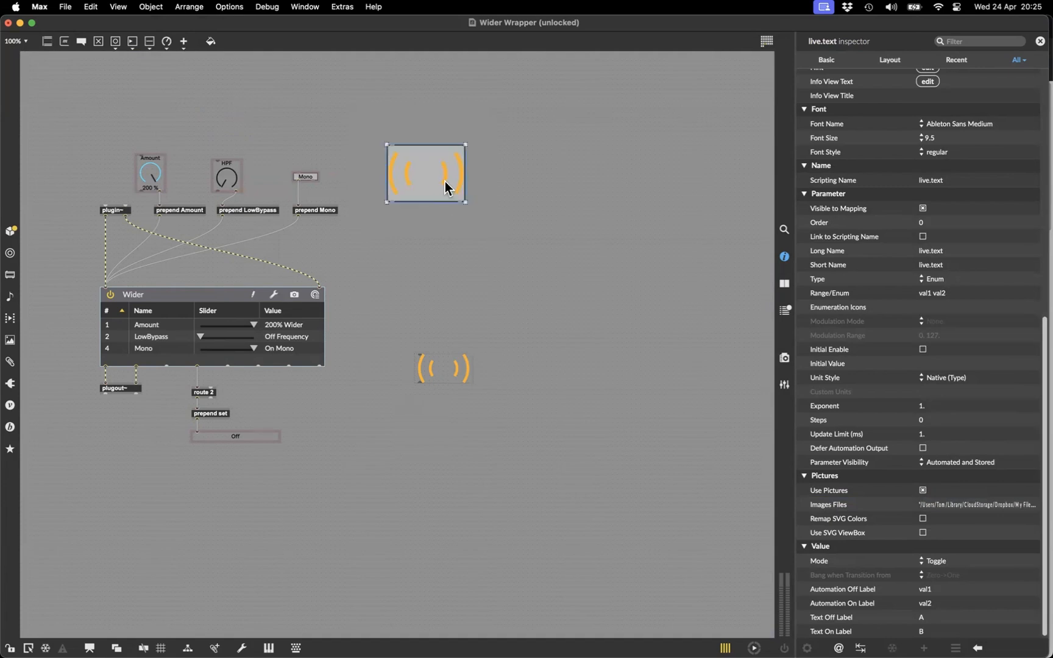
pyautogui.moveTo(451, 379); pyautogui.dragTo(443, 315)
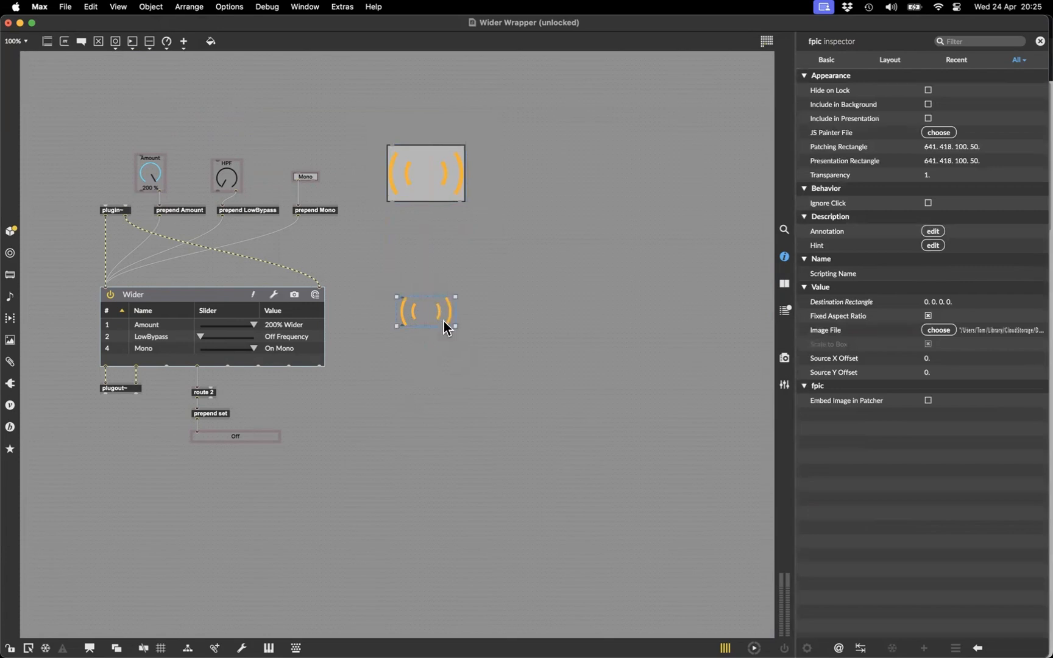
# Step: Set the live.text button's Background Color Off (Active) to a fixed, fully transparent colour
pyautogui.moveTo(370, 126); pyautogui.dragTo(506, 241)
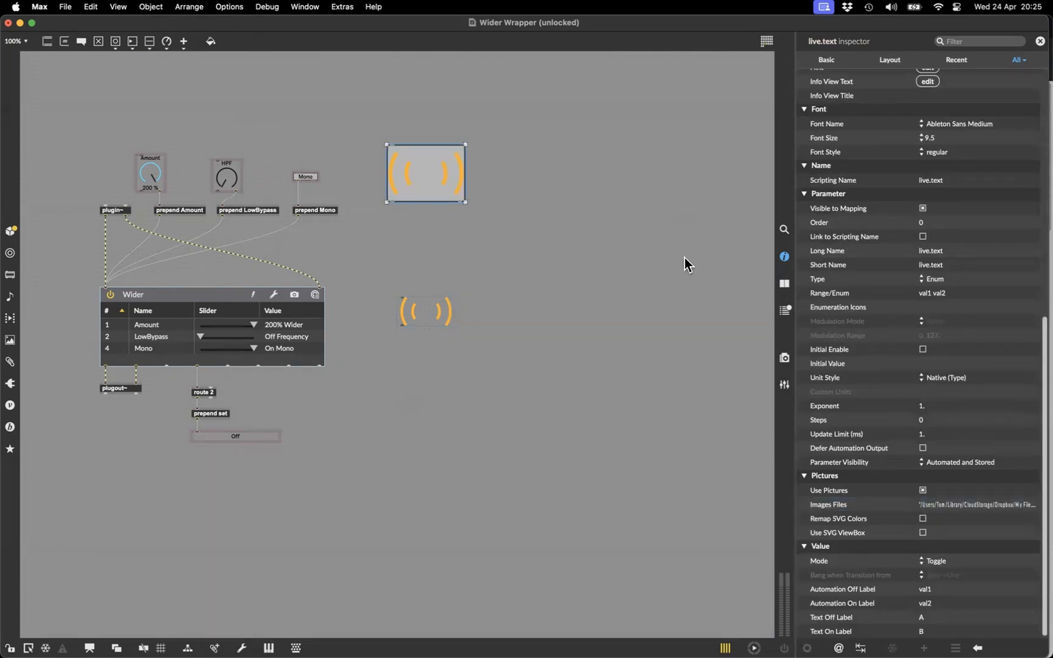
pyautogui.scroll(10, 957, 231)
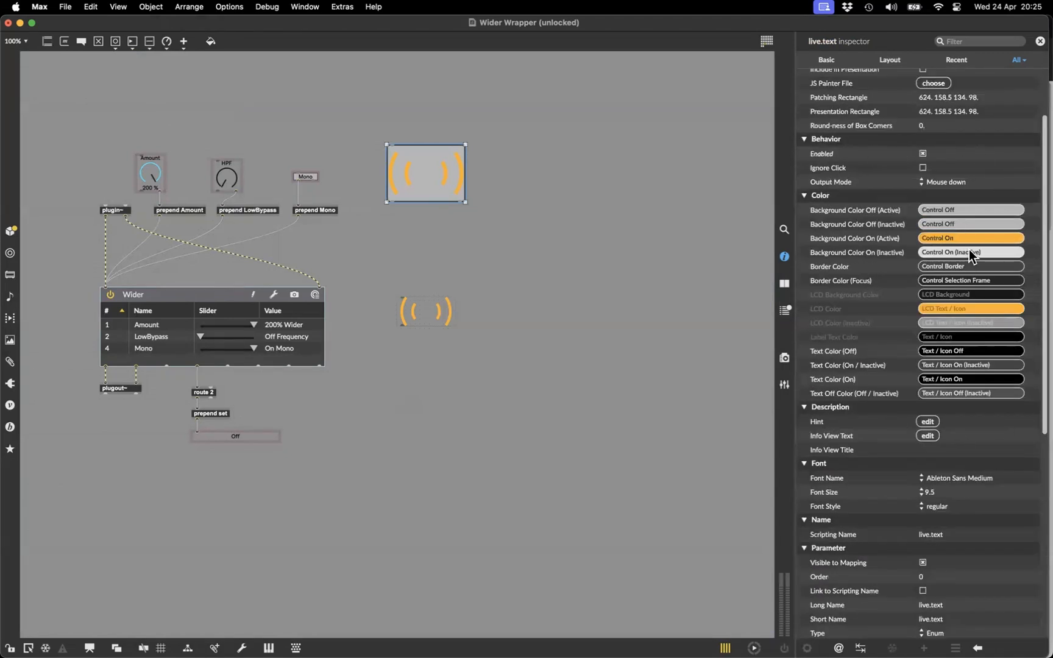
pyautogui.click(155, 172)
pyautogui.click(955, 210)
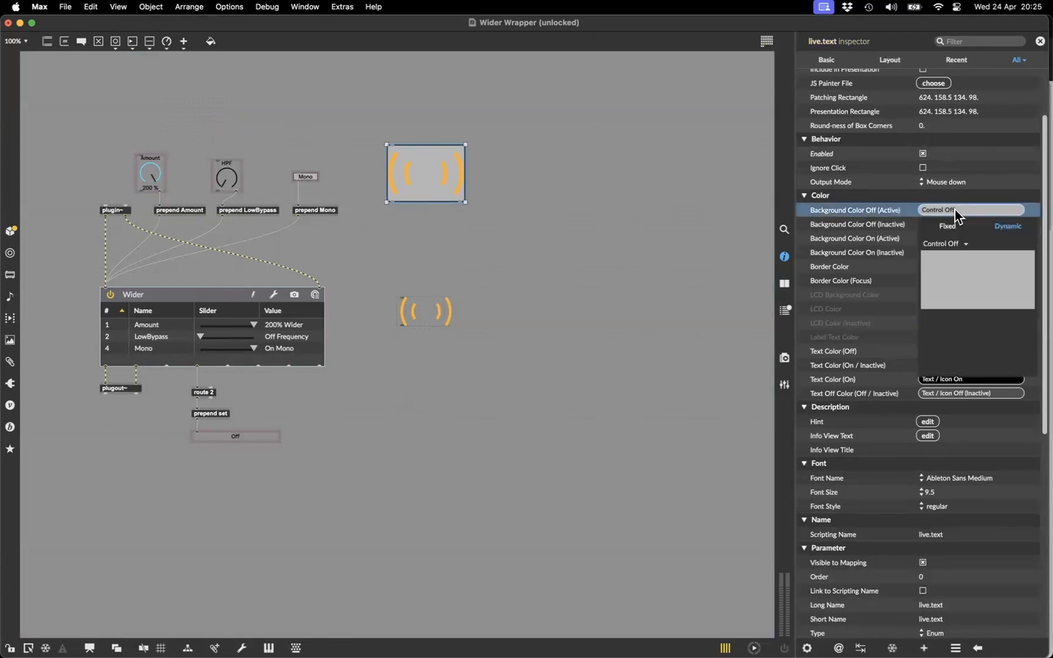
pyautogui.click(948, 226)
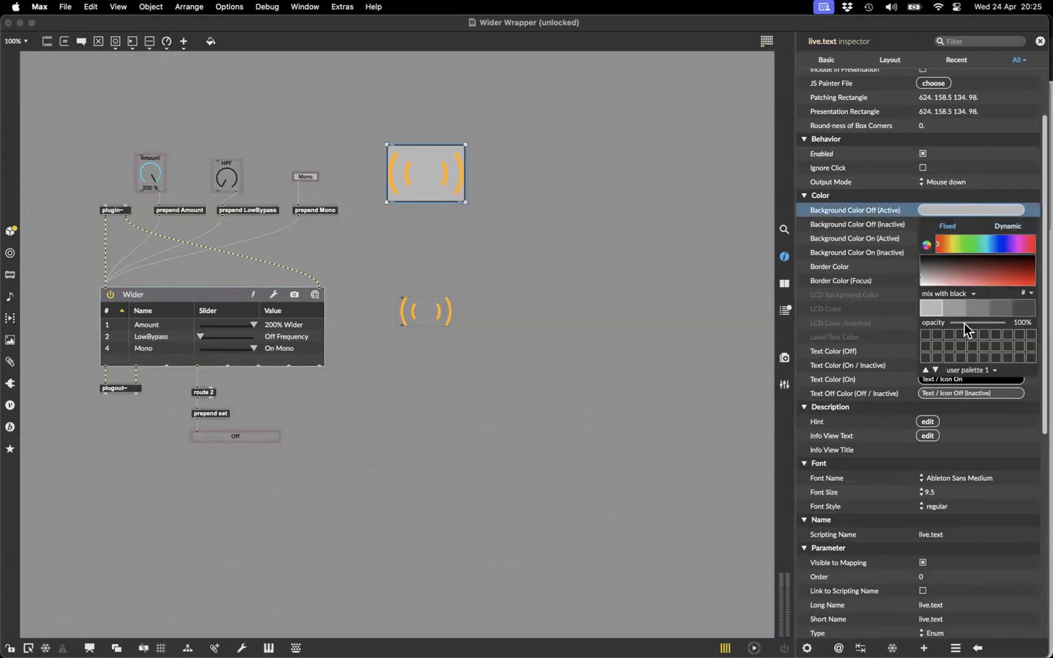
pyautogui.moveTo(964, 323); pyautogui.dragTo(947, 323)
pyautogui.click(907, 231)
# Step: Set the live.text button's Background Color Off (Inactive) to a fixed colour with 0% opacity
pyautogui.click(934, 225)
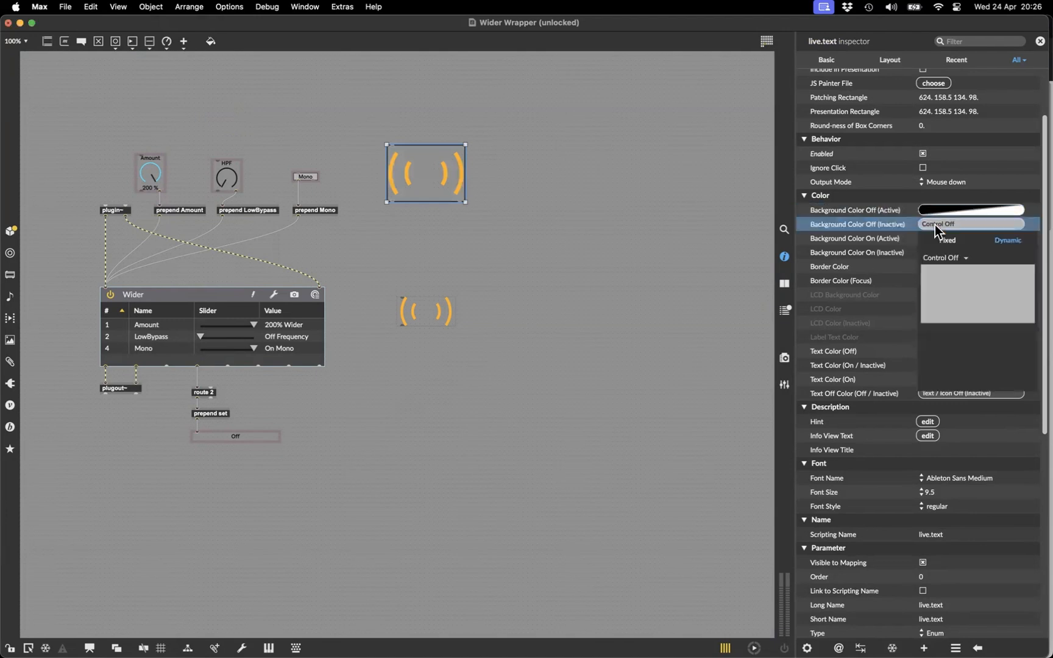
pyautogui.click(948, 242)
pyautogui.click(963, 299)
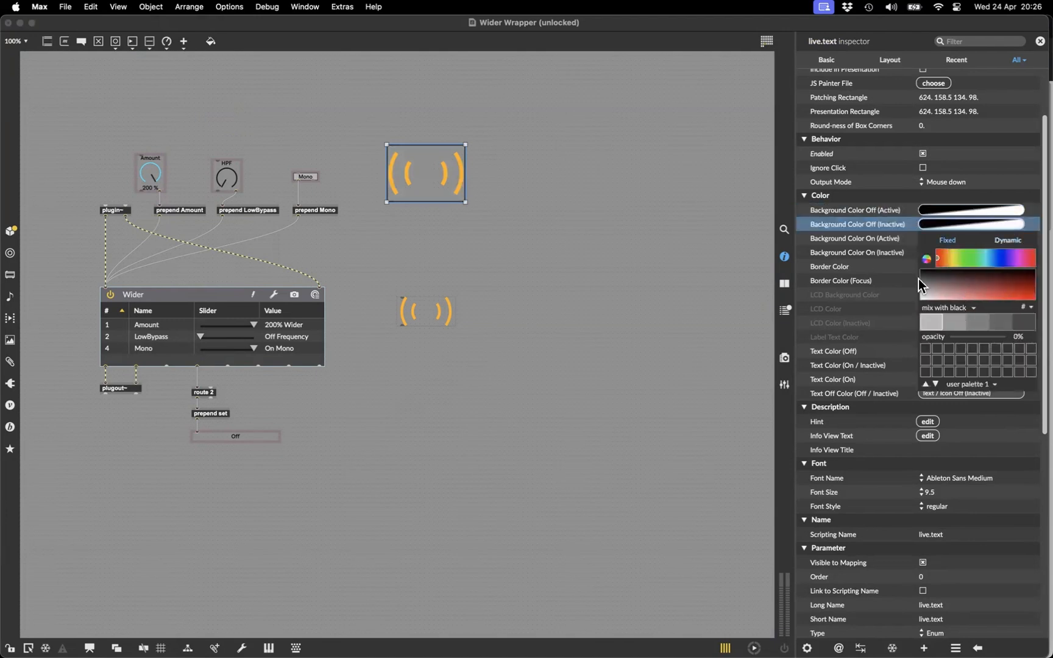
pyautogui.click(878, 226)
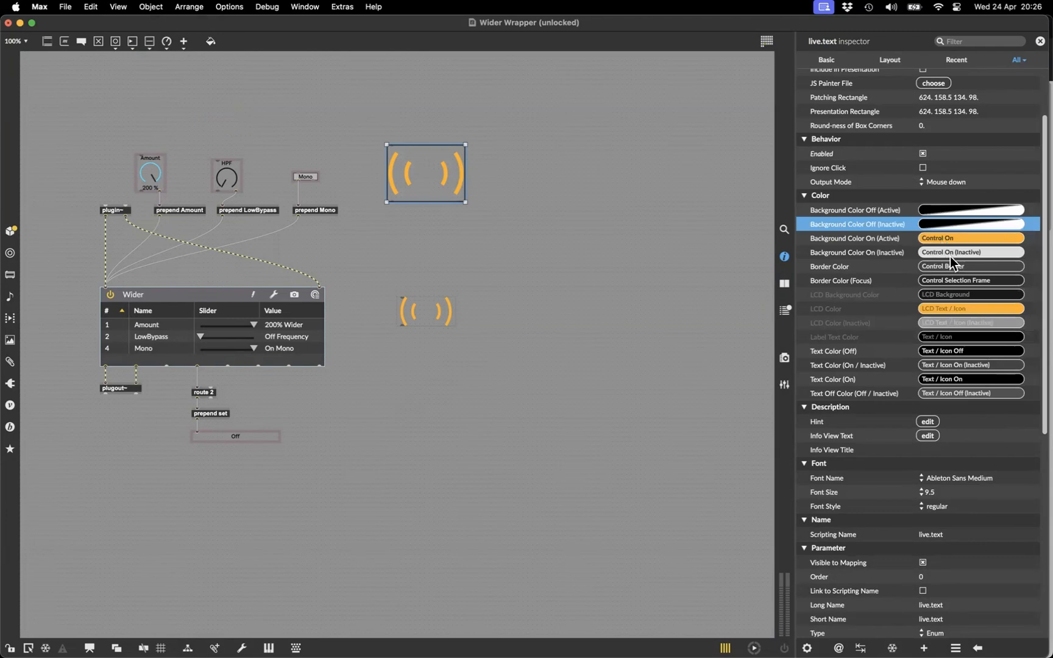
# Step: Set both Border Color (Focus) and Border Color of the live.text button to fixed colours with 0% opacity
pyautogui.click(946, 274)
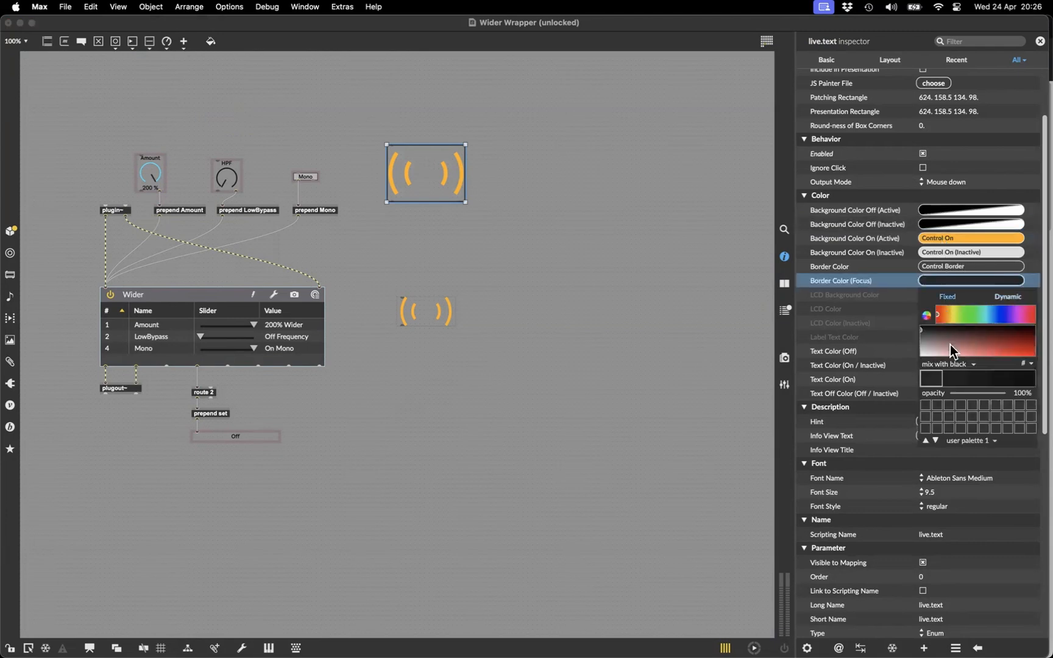
pyautogui.moveTo(963, 393); pyautogui.dragTo(947, 393)
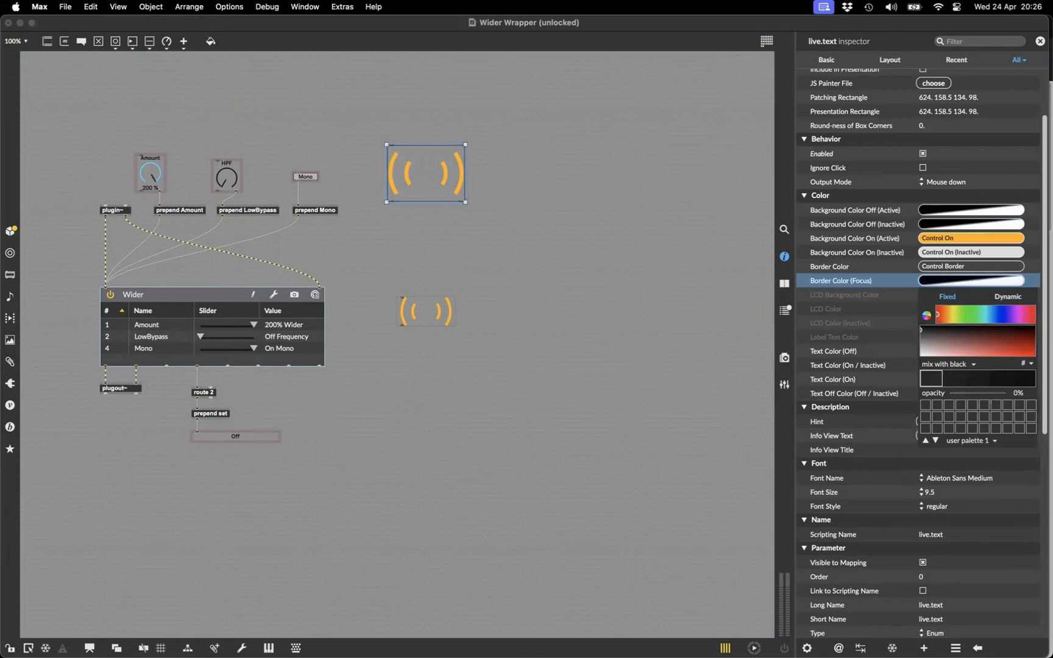
pyautogui.click(946, 270)
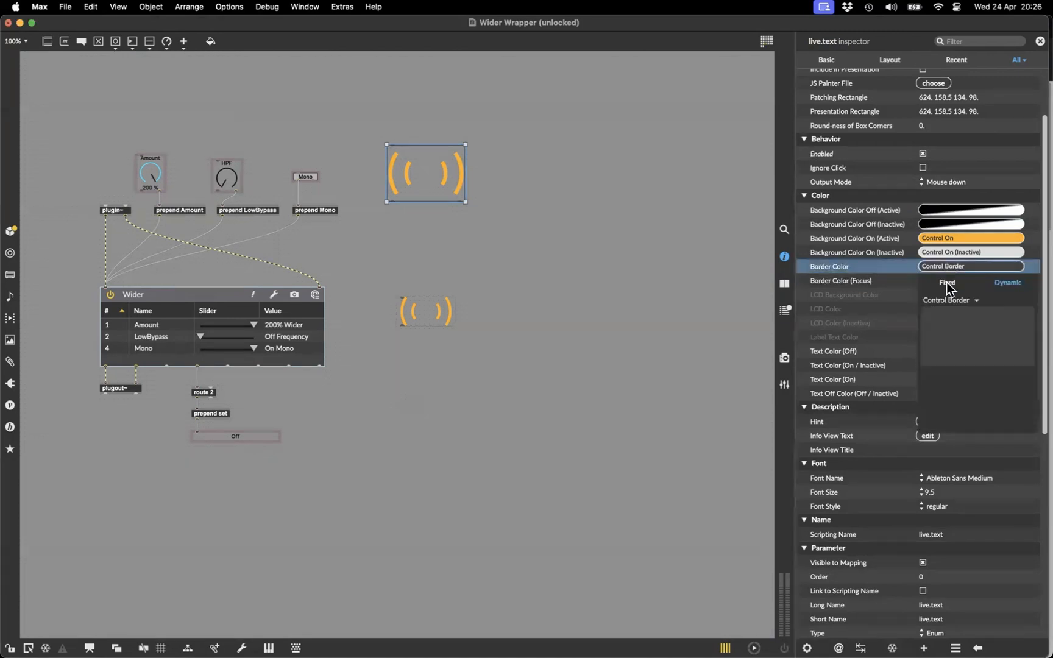
pyautogui.click(947, 268)
pyautogui.moveTo(980, 381); pyautogui.dragTo(948, 379)
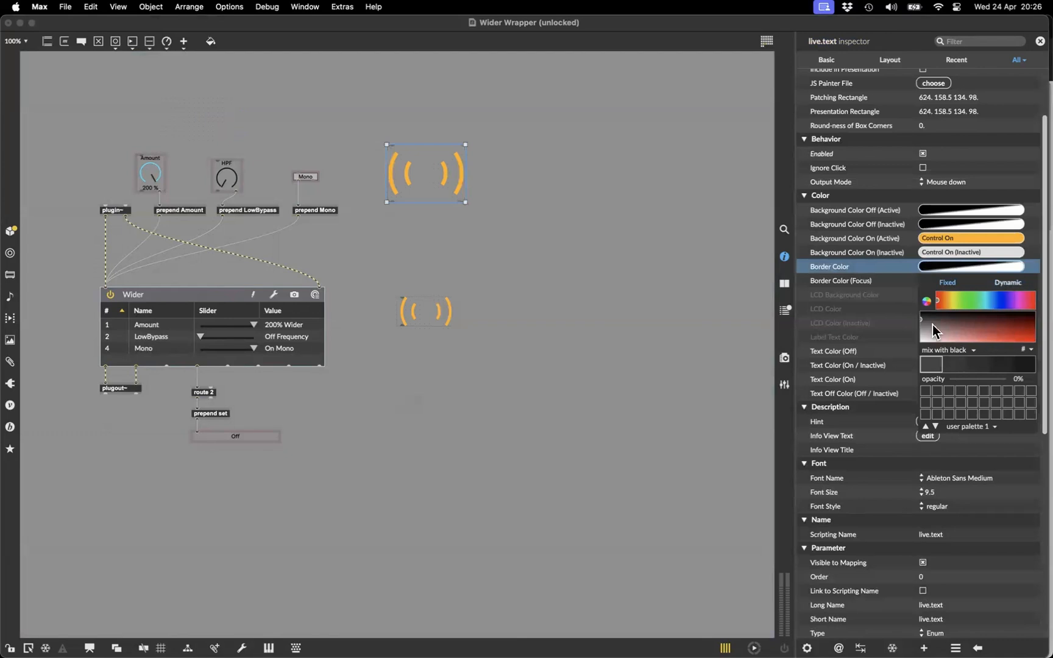
pyautogui.click(897, 269)
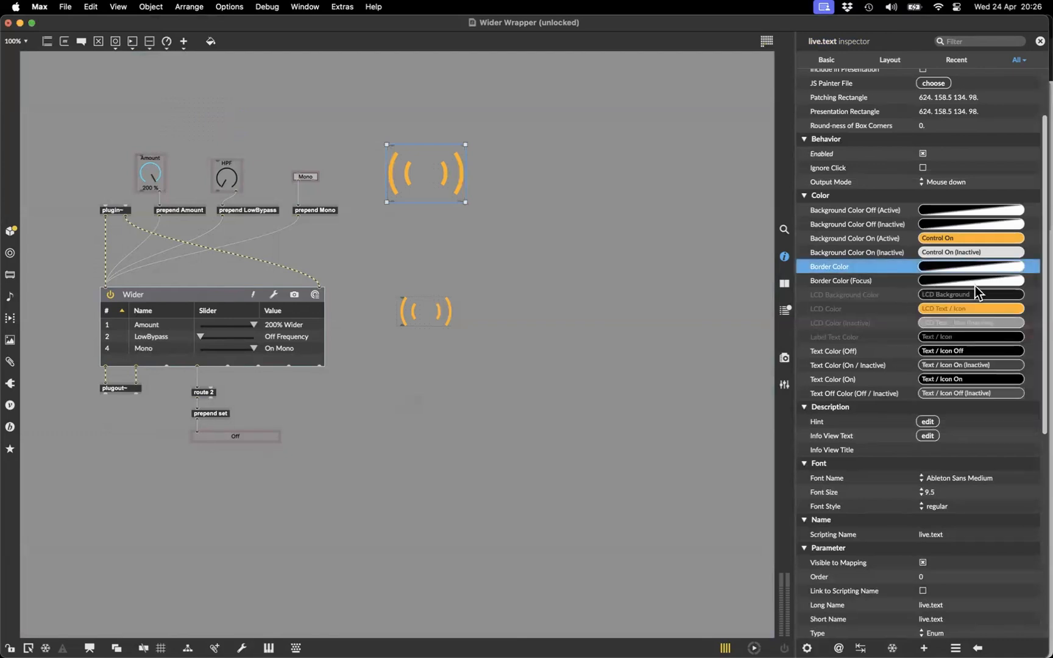
# Step: Set the live.text button's Text Color (Off) to a fixed, fully transparent colour
pyautogui.click(960, 351)
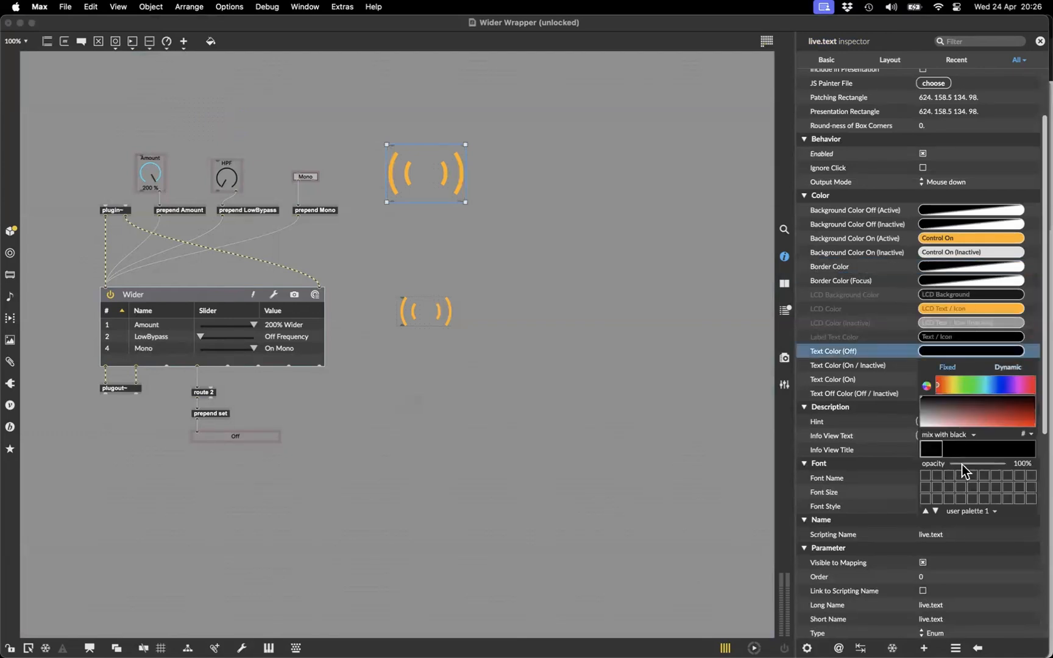
pyautogui.moveTo(960, 463); pyautogui.dragTo(939, 445)
pyautogui.click(886, 354)
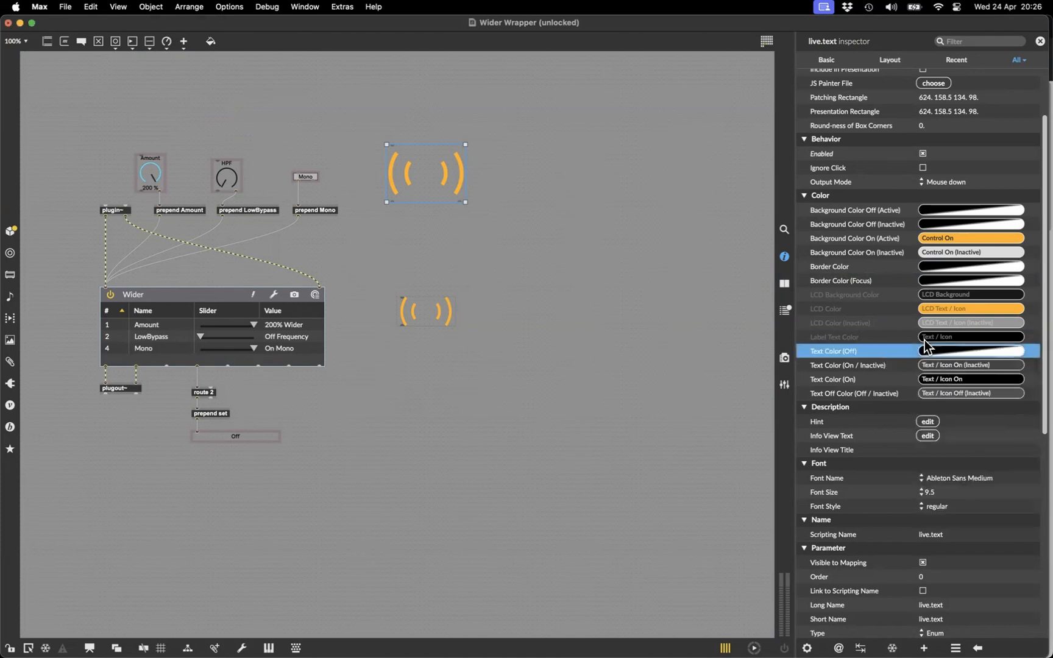
pyautogui.scroll(-5, 971, 314)
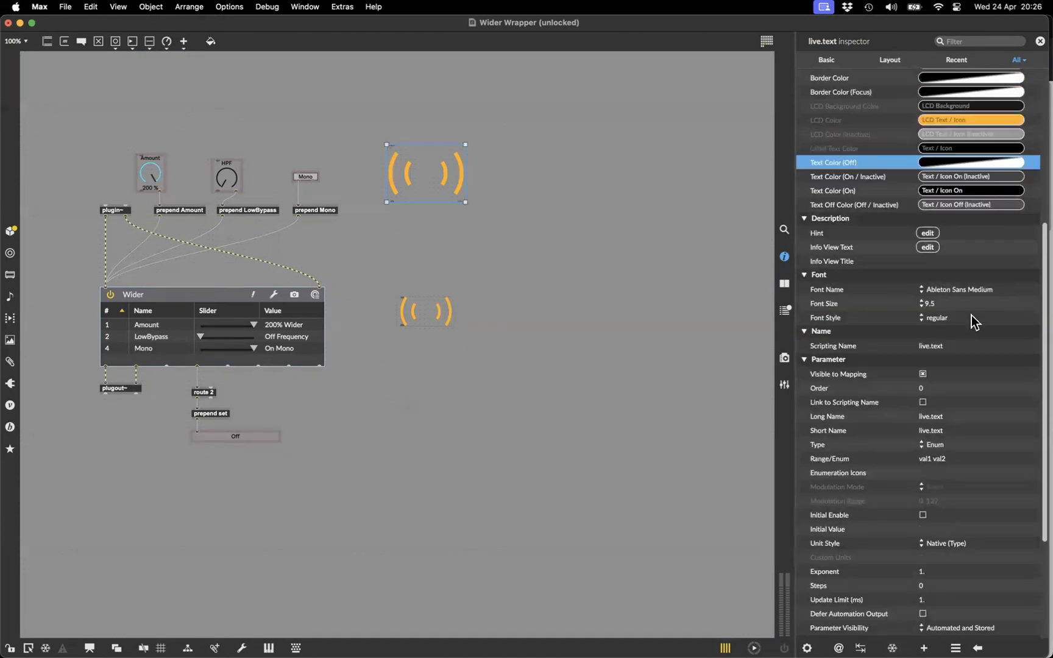
# Step: Turn on Remap SVG Colors in the live.text button's picture settings
pyautogui.scroll(-3, 972, 315)
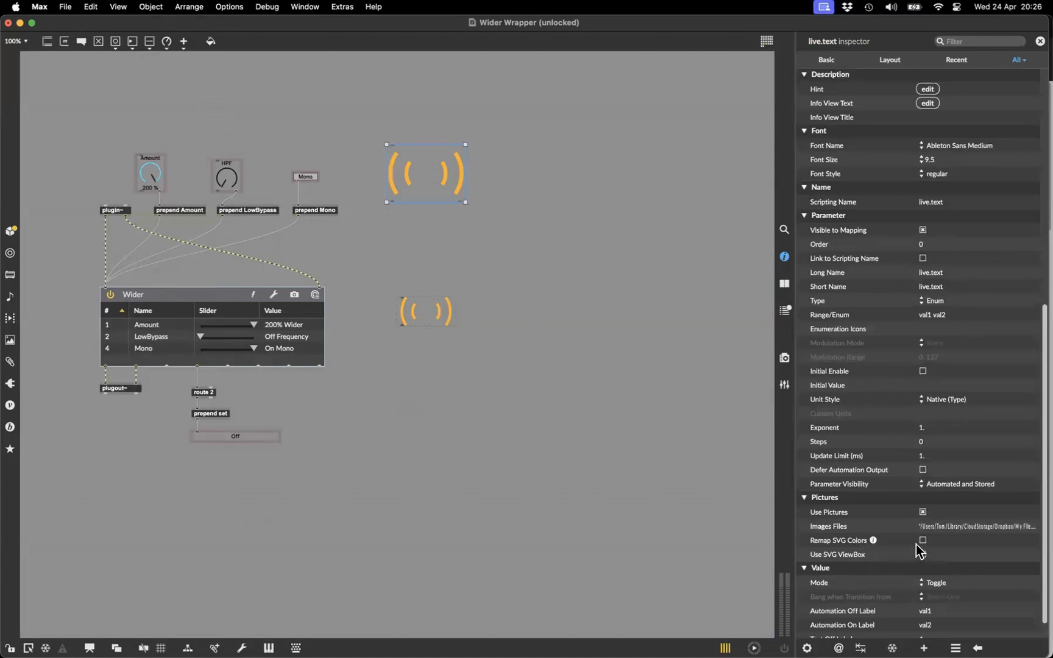
pyautogui.click(922, 541)
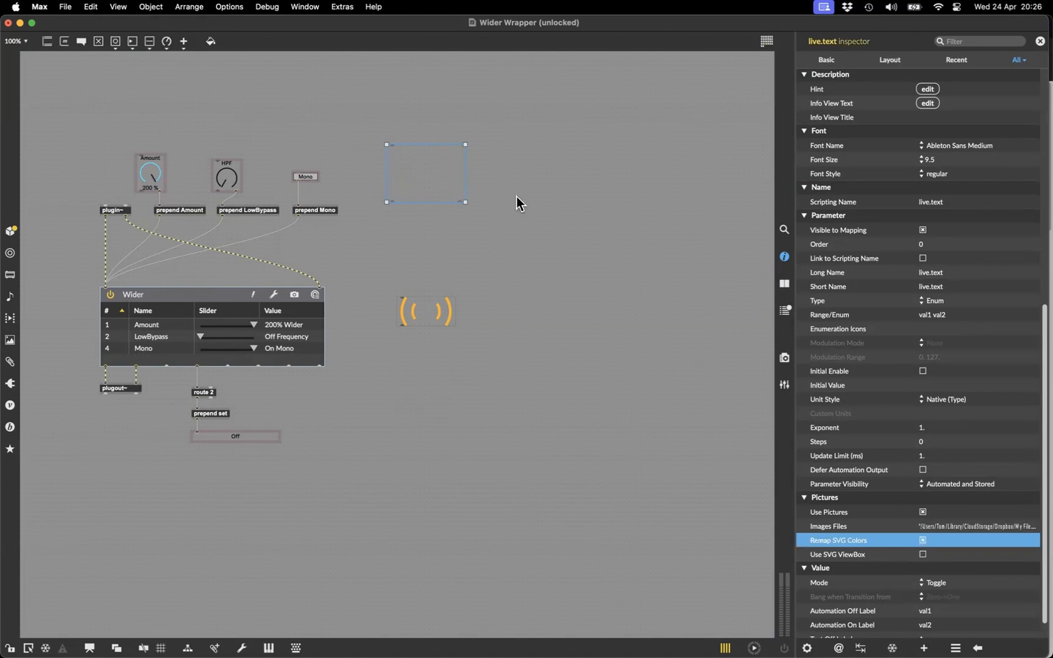
pyautogui.click(922, 541)
pyautogui.click(923, 540)
# Step: Raise the opacity of Text Color (Off) to 100%, and switch it back to the dynamic Text / Icon Off colour
pyautogui.scroll(5, 955, 534)
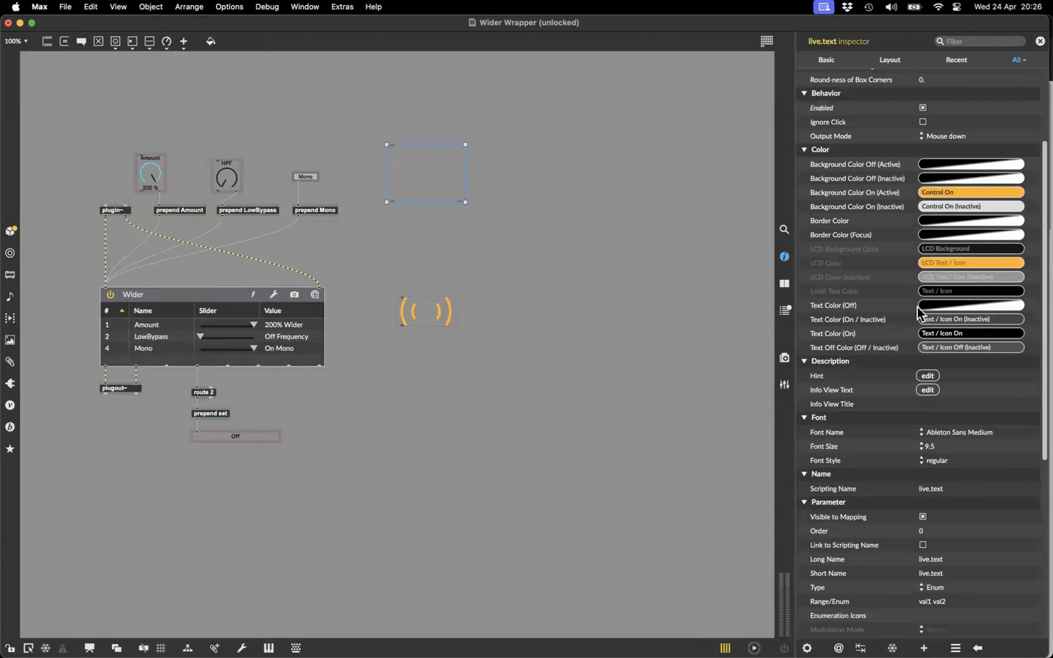
pyautogui.click(938, 306)
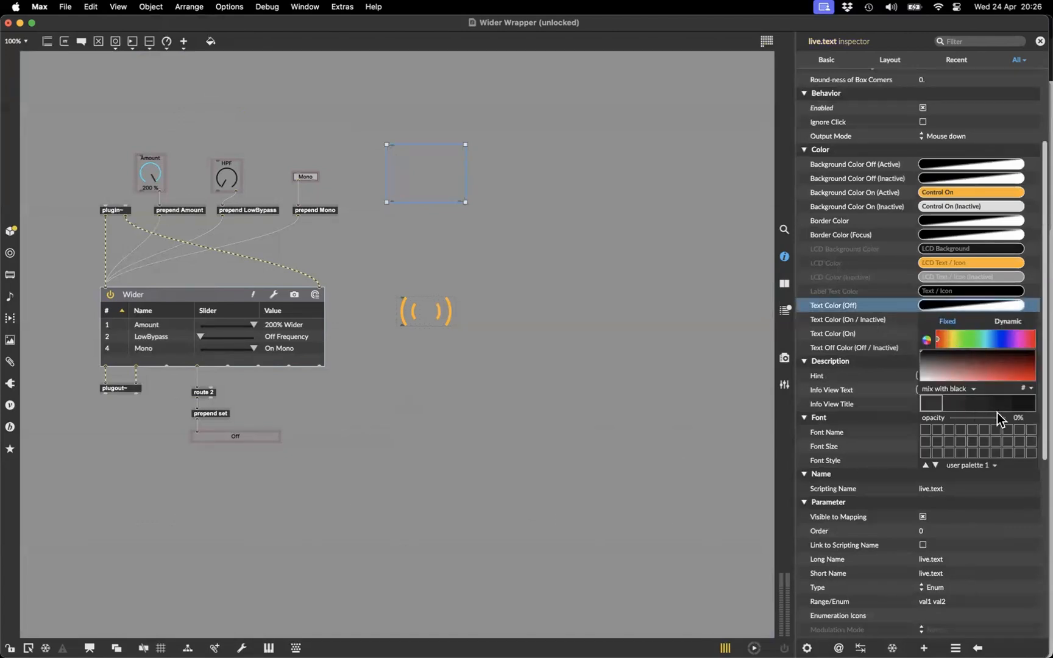
pyautogui.moveTo(998, 418); pyautogui.dragTo(1012, 418)
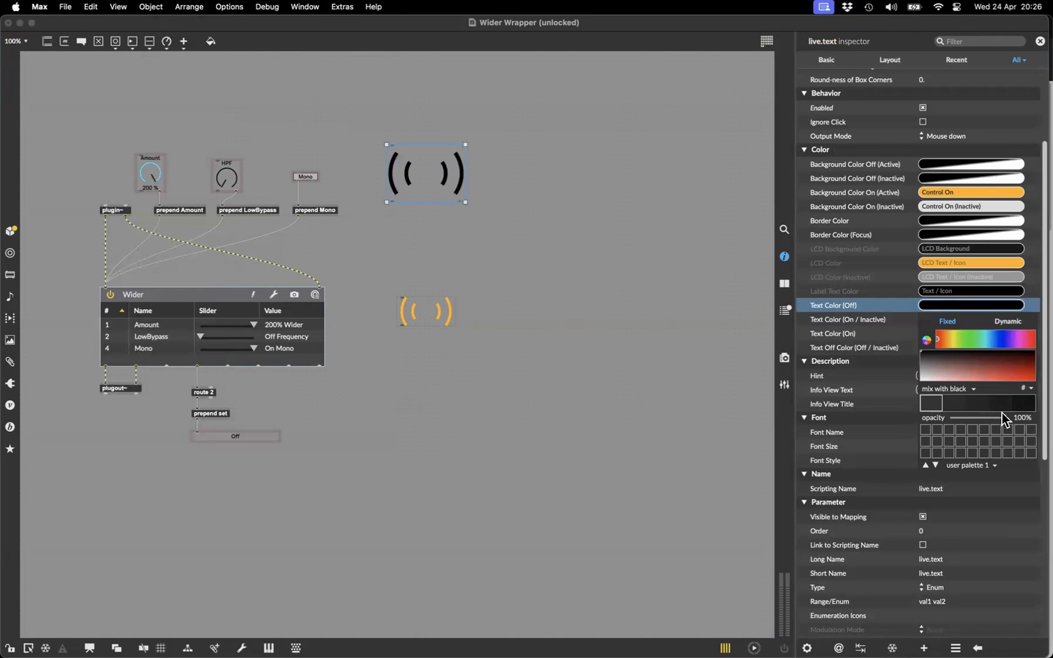
pyautogui.click(1004, 323)
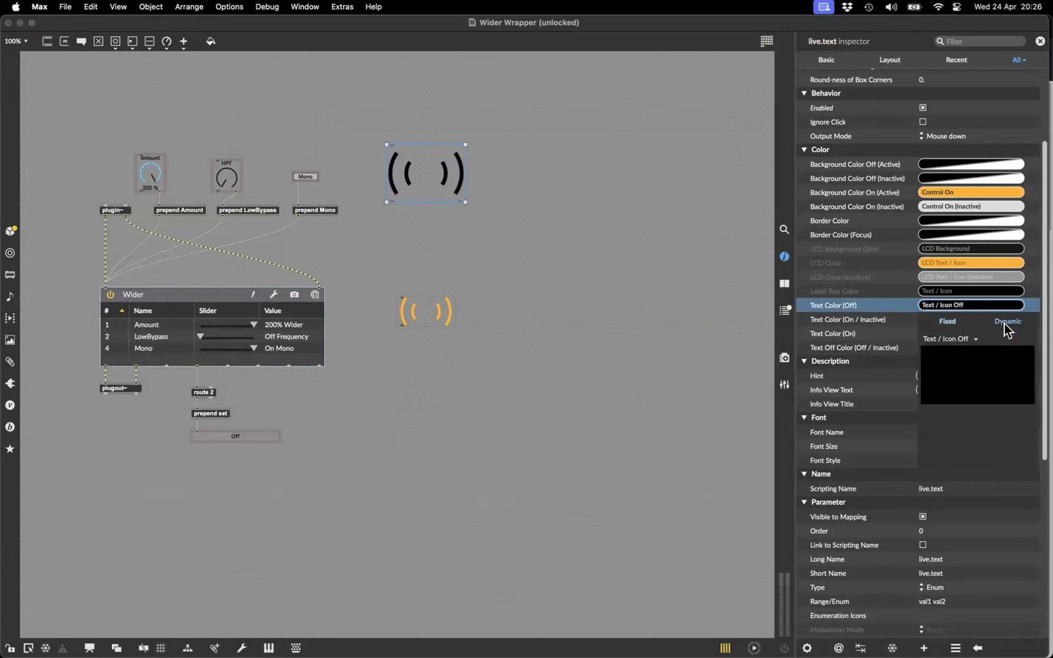
pyautogui.click(950, 311)
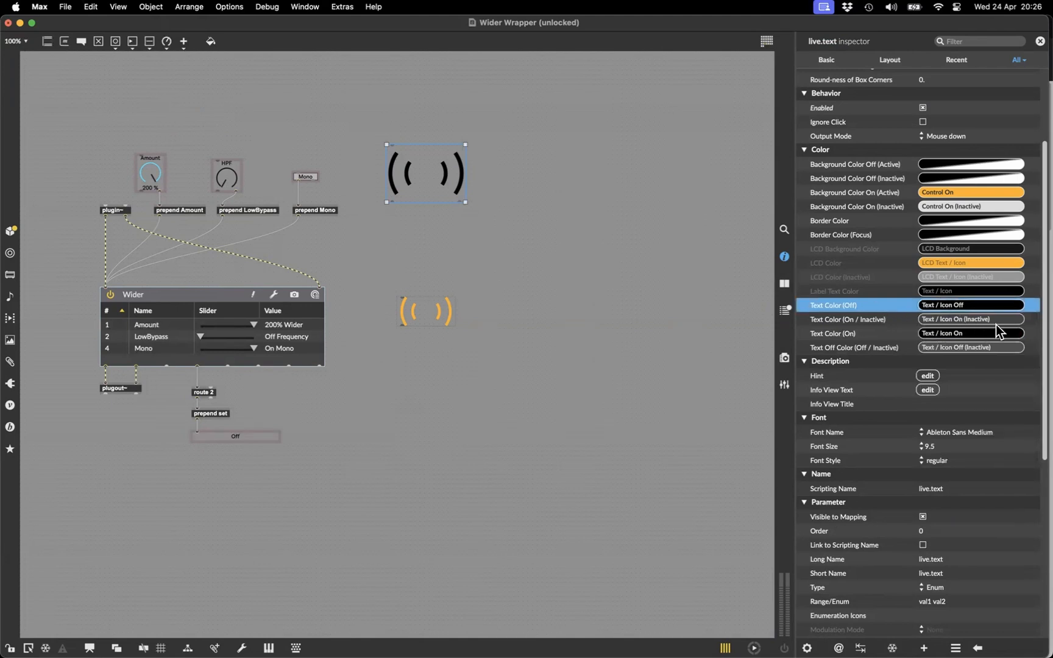
# Step: Set Background Color On (Inactive) and Background Color On (Active) of the live.text button to fixed colours with 0% opacity
pyautogui.click(945, 324)
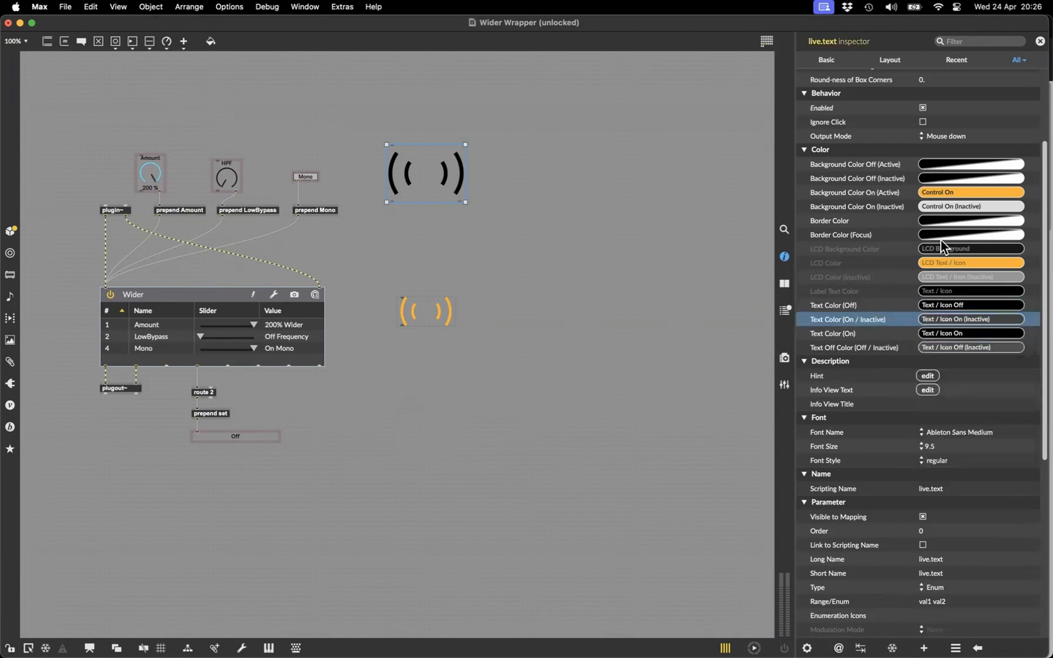
pyautogui.click(945, 204)
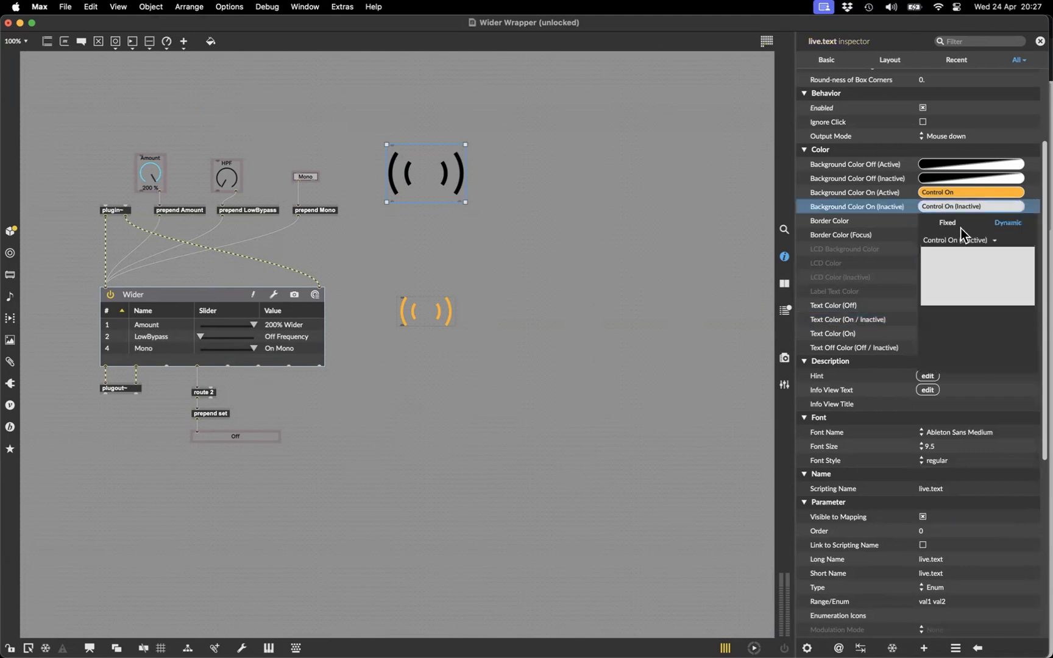
pyautogui.moveTo(976, 320); pyautogui.dragTo(947, 319)
pyautogui.click(951, 191)
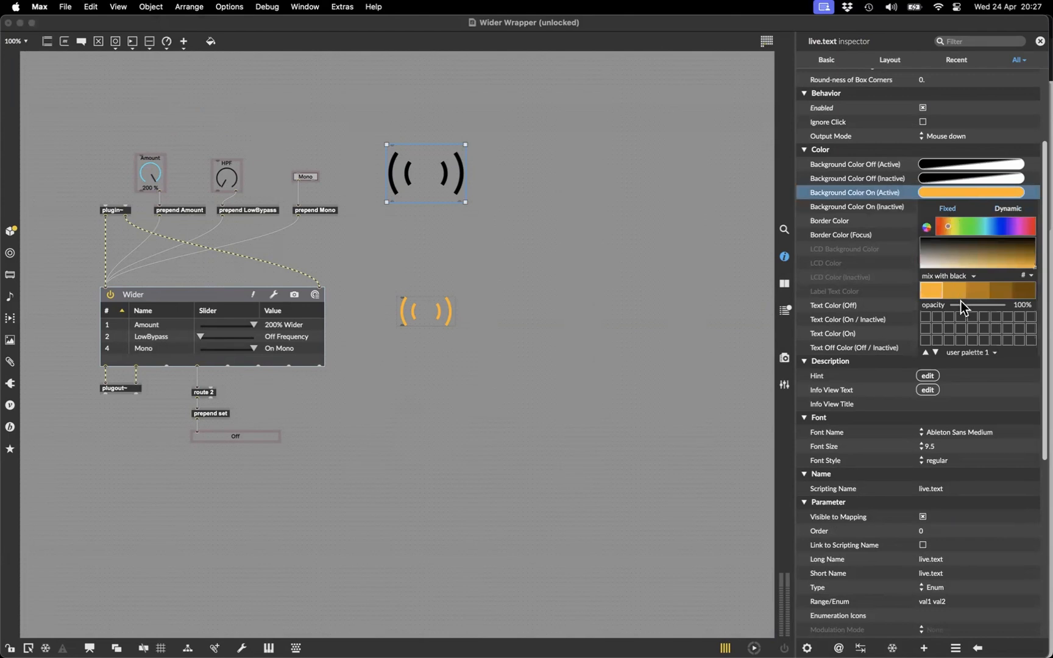
pyautogui.moveTo(961, 301); pyautogui.dragTo(925, 297)
pyautogui.click(543, 197)
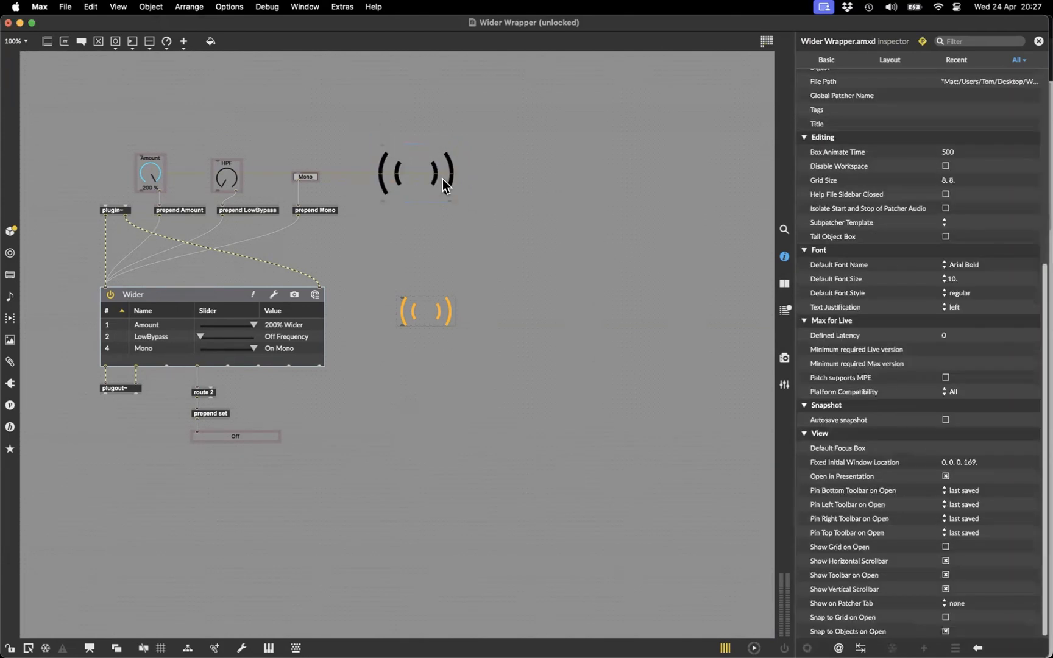
# Step: Connect the live.text button to a new number box below it, and toggle the button with the patch locked to test its output
pyautogui.click(442, 178)
pyautogui.press('super+e')
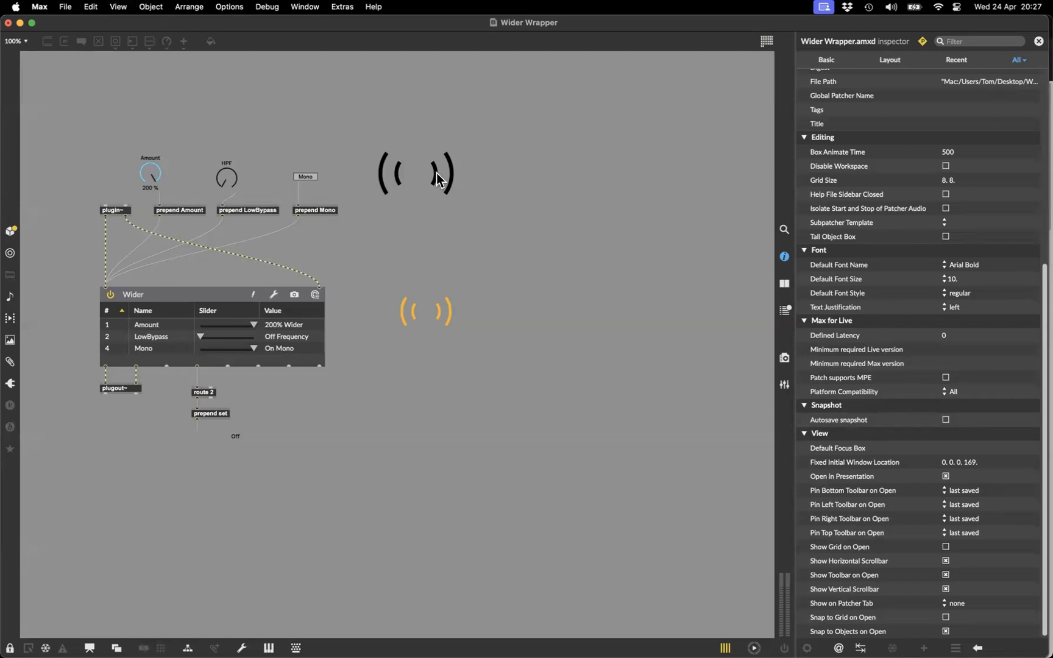
pyautogui.press('super+e')
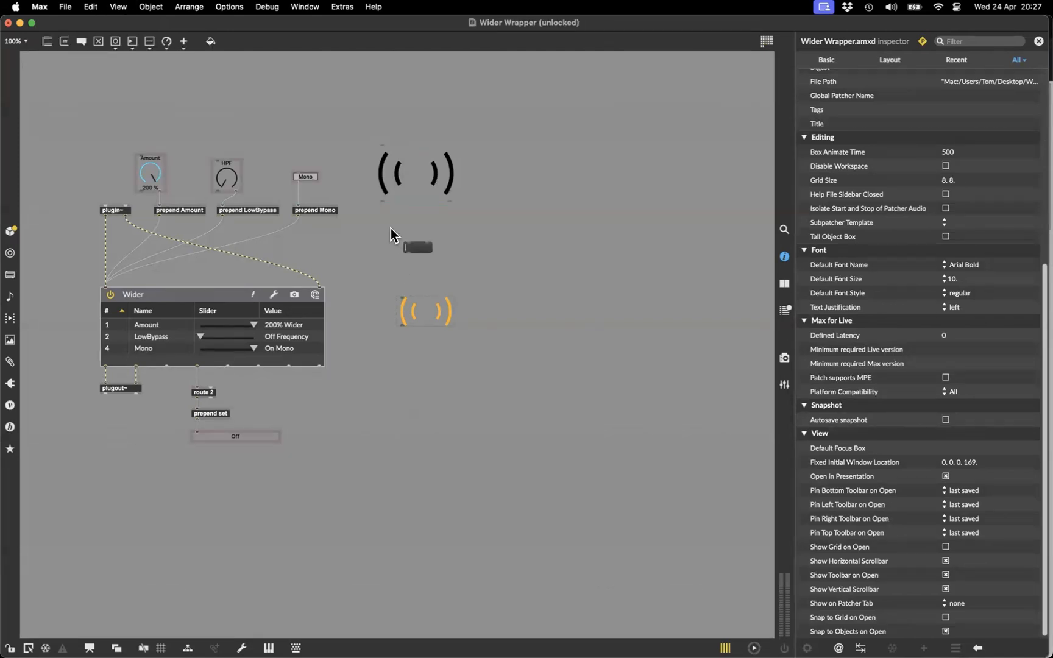
pyautogui.moveTo(382, 201); pyautogui.dragTo(428, 243)
pyautogui.press('super+e')
pyautogui.click(430, 181)
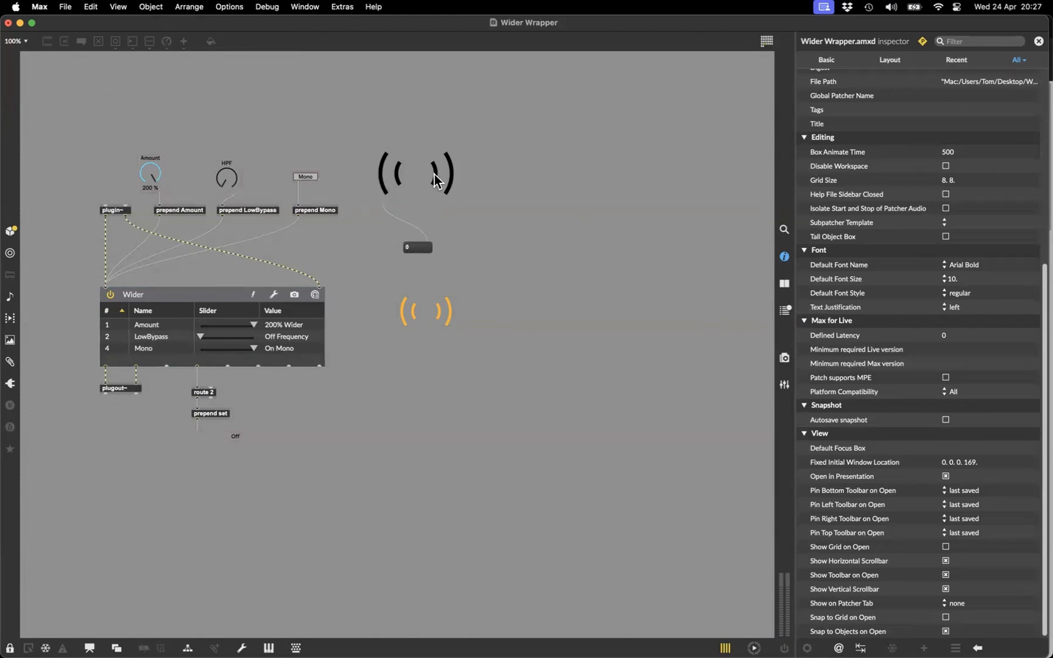
pyautogui.press('super+e')
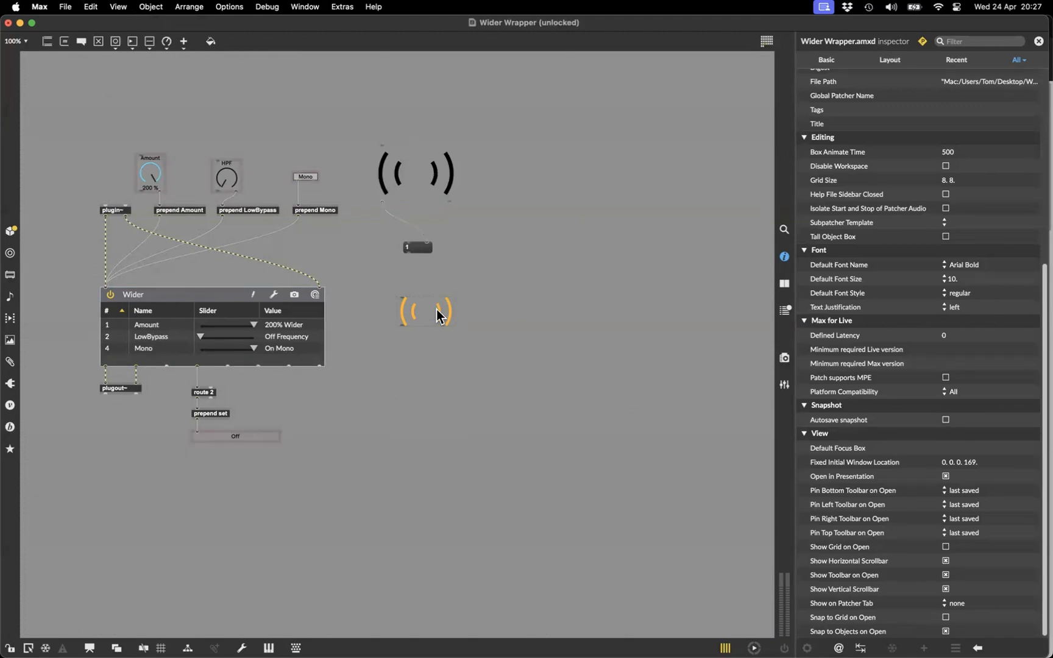
# Step: Delete the fpic object holding the orange wider icon and select the live.text button
pyautogui.click(443, 317)
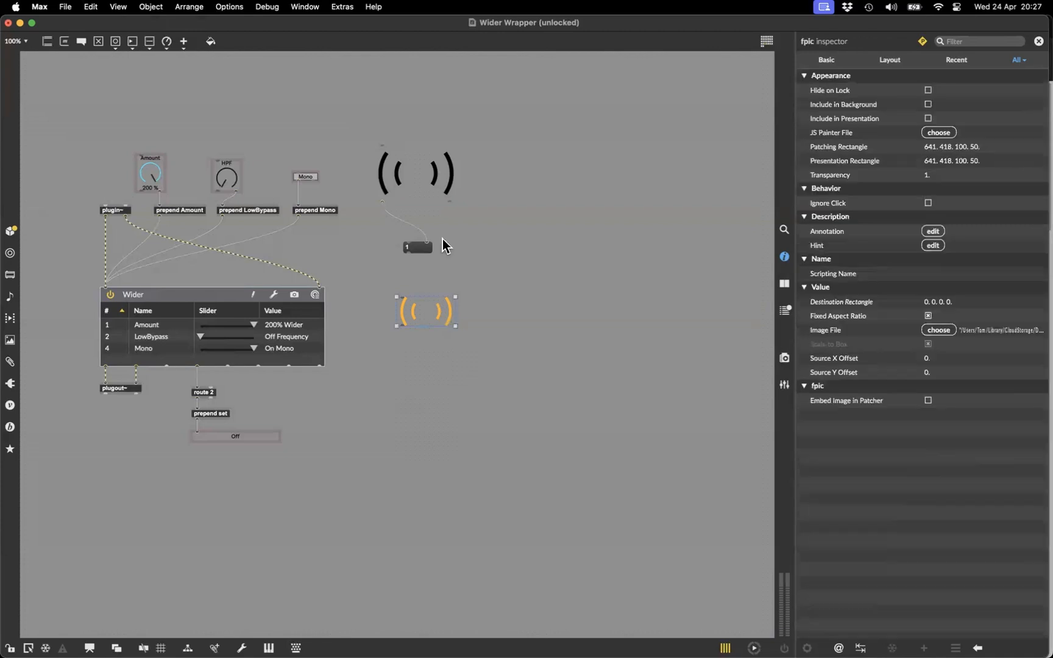
pyautogui.click(442, 181)
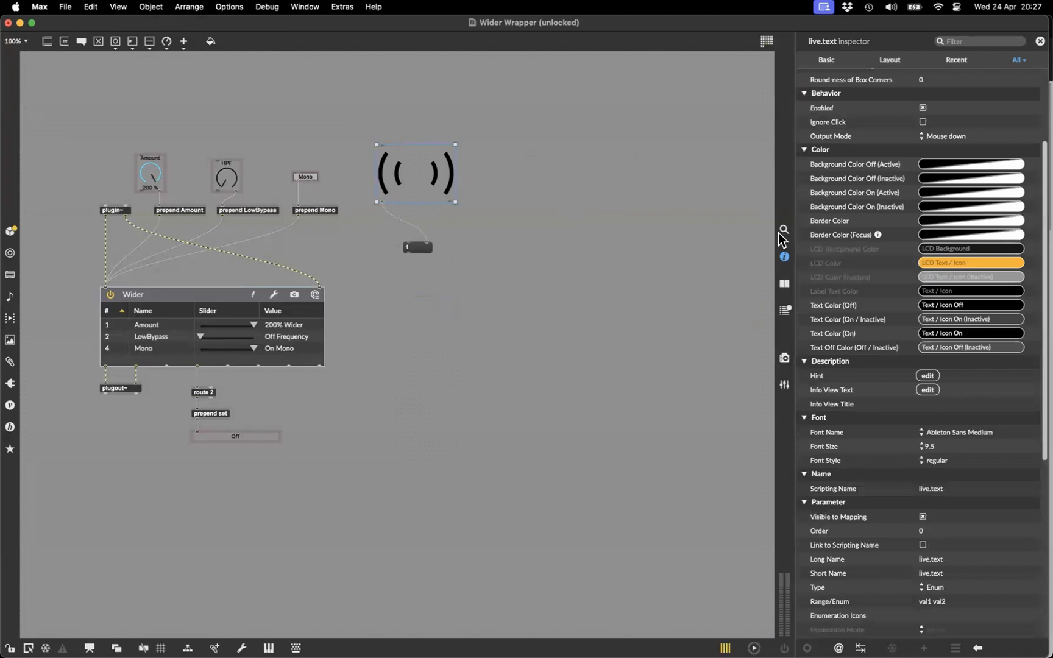
# Step: Try fixed red shades for Text Color (Off), and restore the dynamic Text / Icon Off colour
pyautogui.click(948, 307)
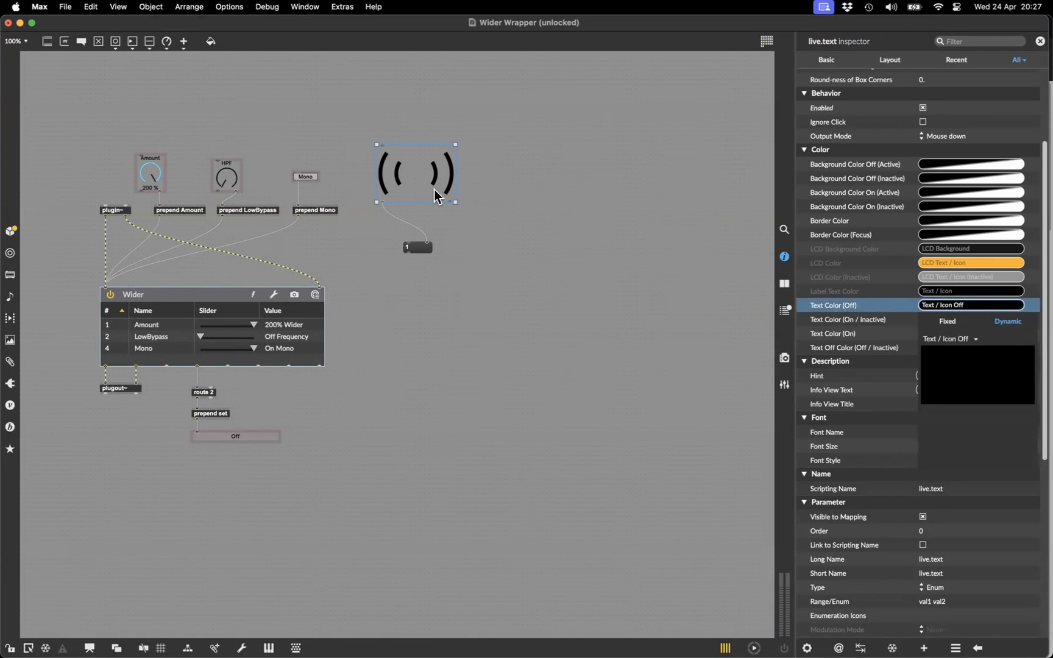
pyautogui.click(946, 321)
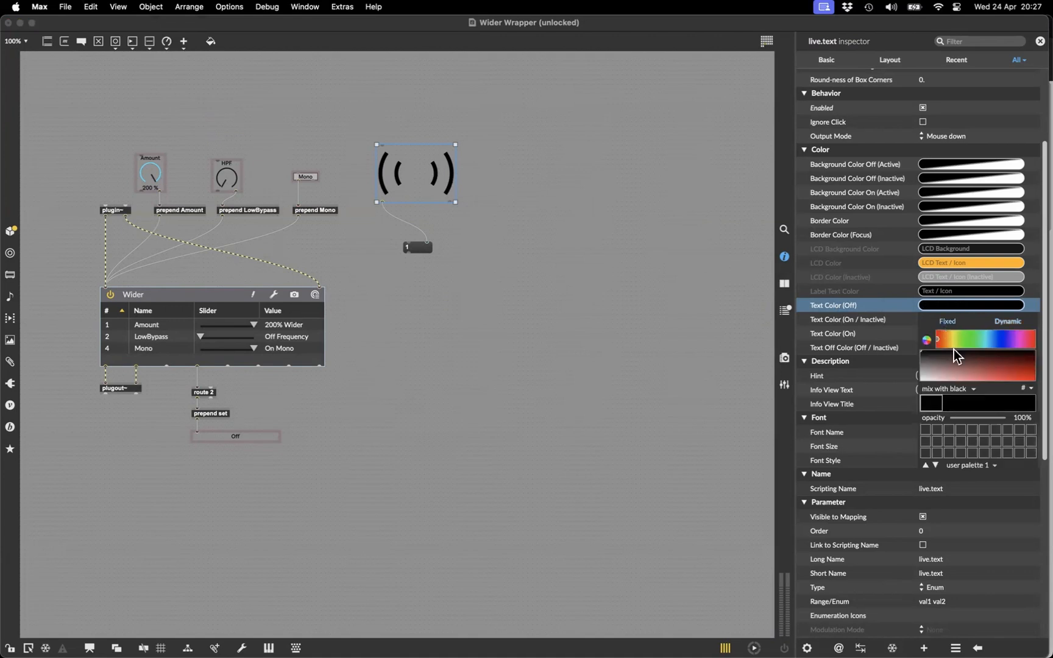
pyautogui.click(960, 365)
pyautogui.moveTo(972, 369); pyautogui.dragTo(985, 371)
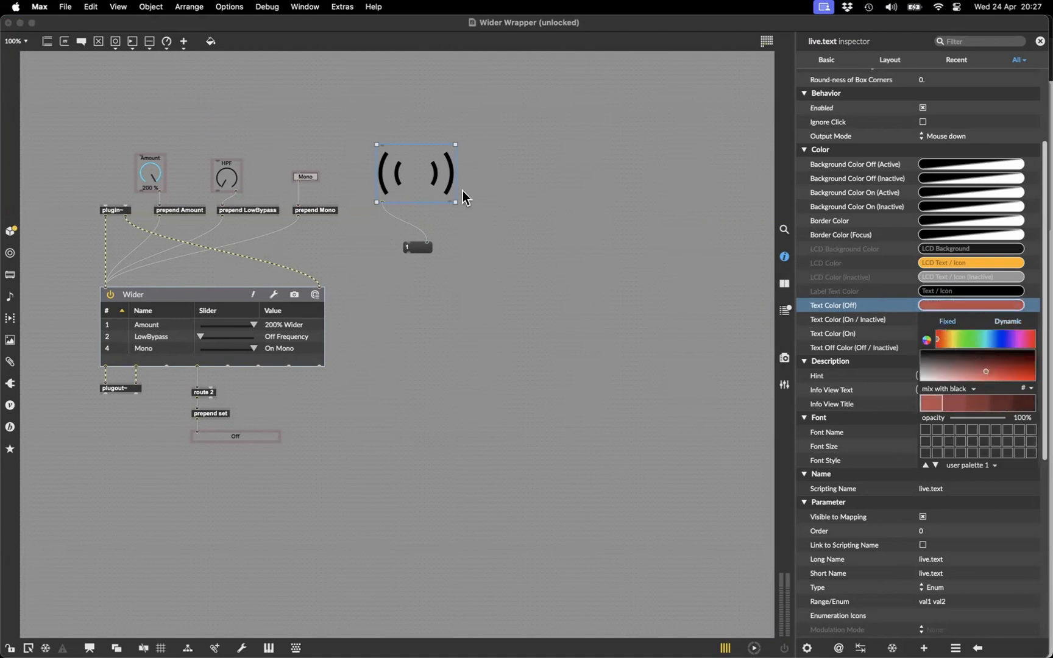
pyautogui.moveTo(982, 372); pyautogui.dragTo(923, 364)
pyautogui.click(955, 365)
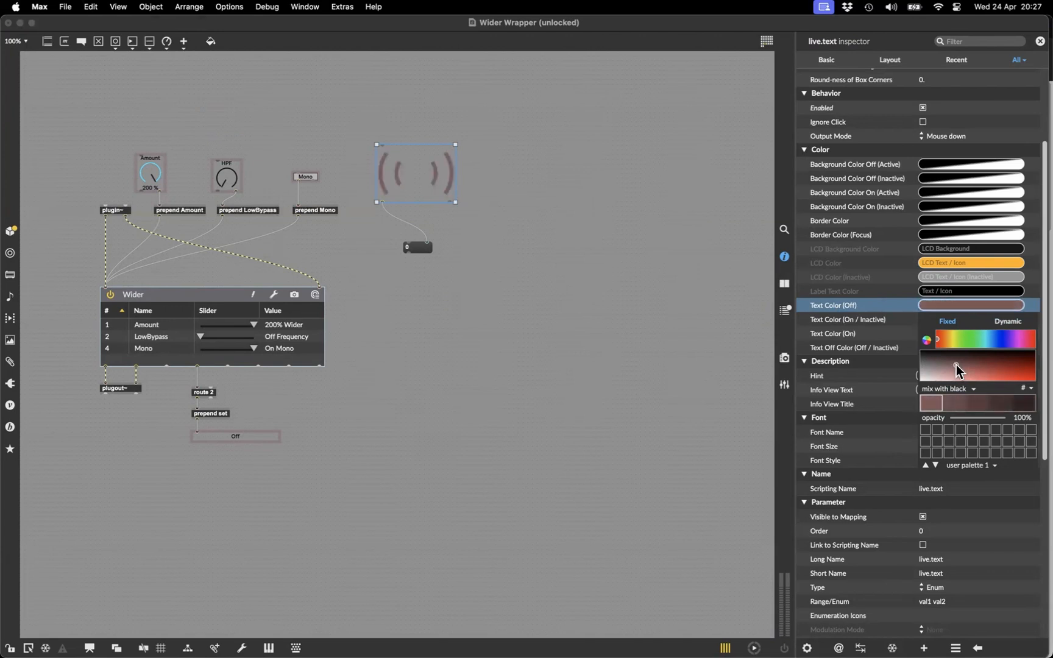
pyautogui.click(1013, 324)
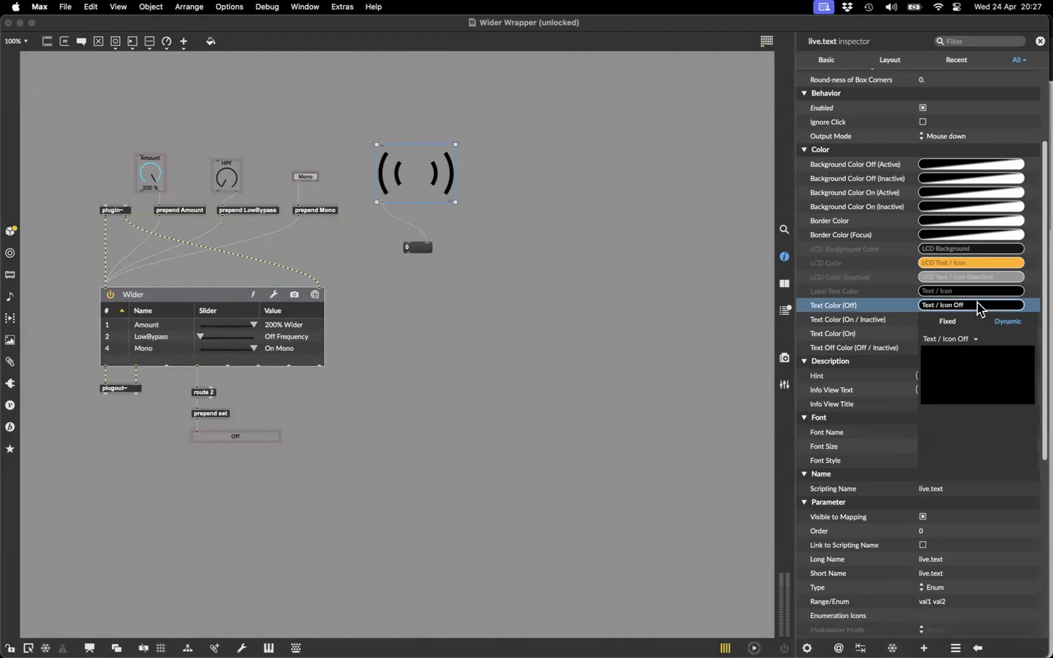
# Step: Look through the dynamic theme colours and set Text Color (Off) to LCD Shape Variant
pyautogui.click(968, 306)
pyautogui.click(967, 303)
pyautogui.click(970, 338)
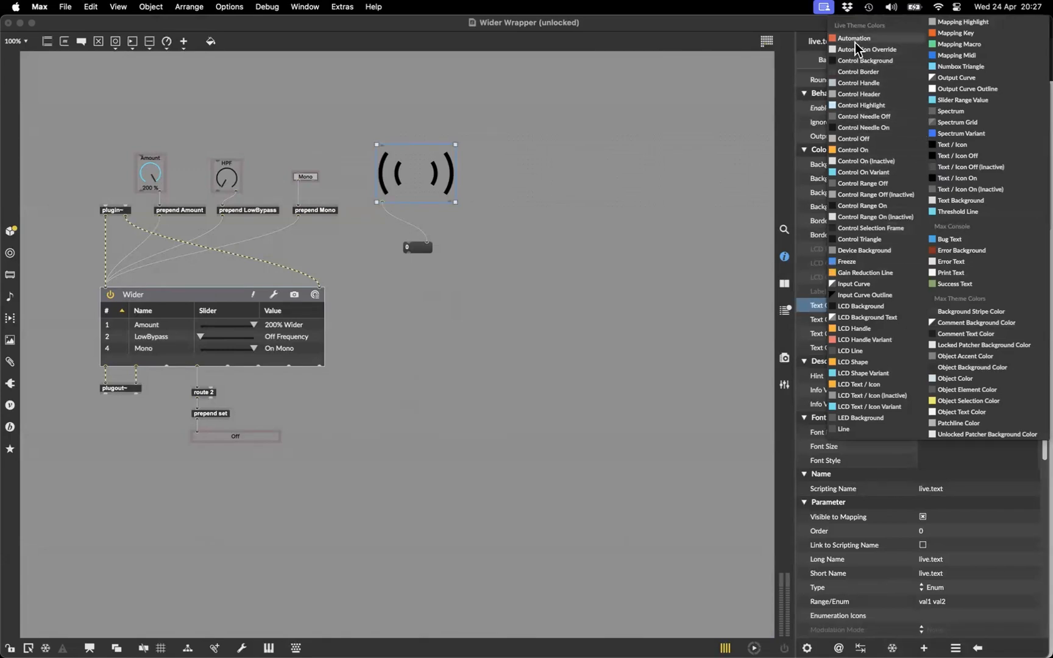
pyautogui.click(821, 291)
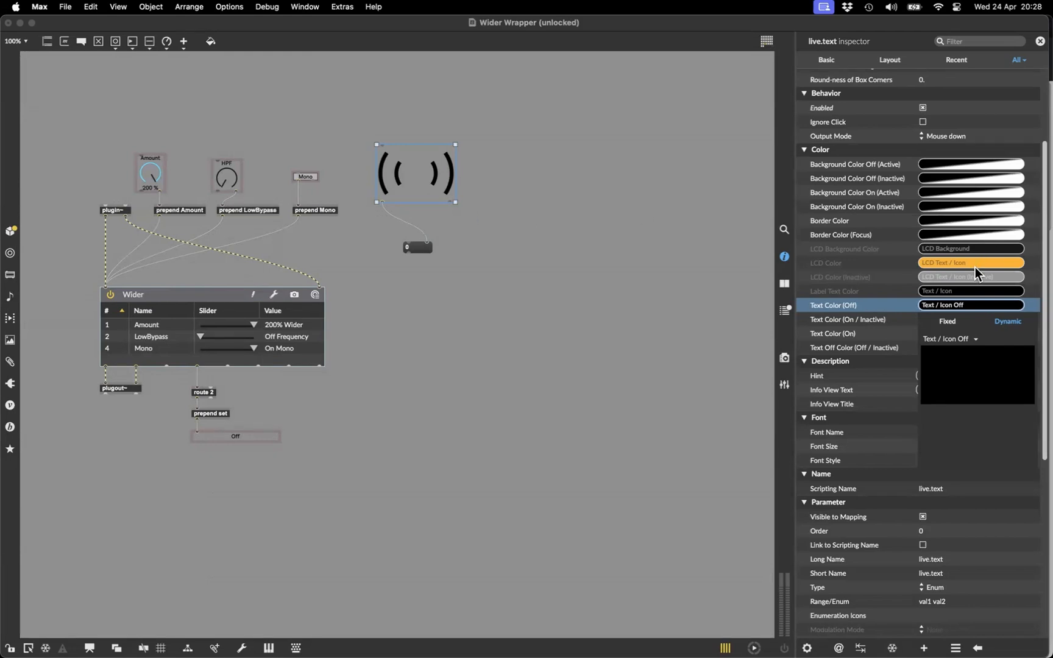
pyautogui.click(963, 340)
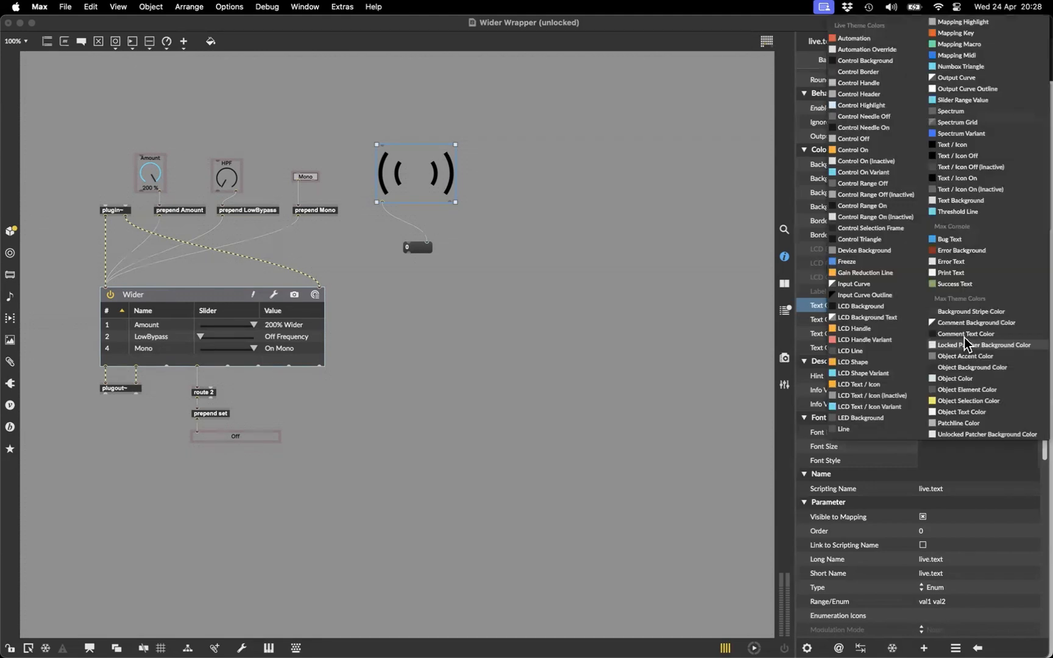
pyautogui.click(890, 373)
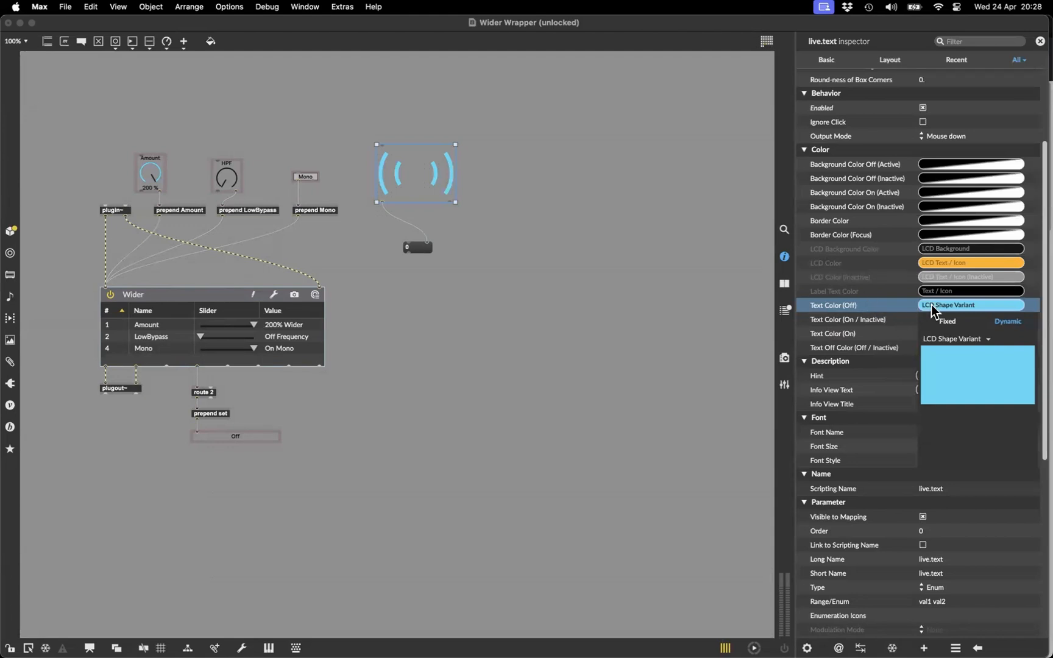
# Step: Set Text Color (Off) of the live.text button to the dynamic colour LCD Text / Icon (Inactive)
pyautogui.click(962, 338)
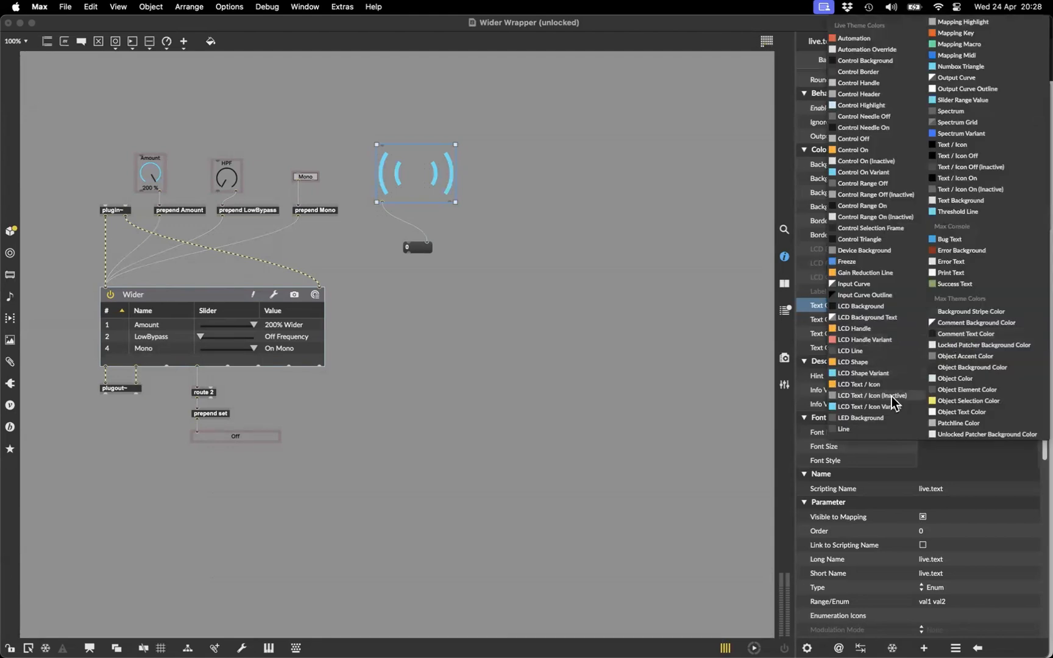
pyautogui.click(869, 395)
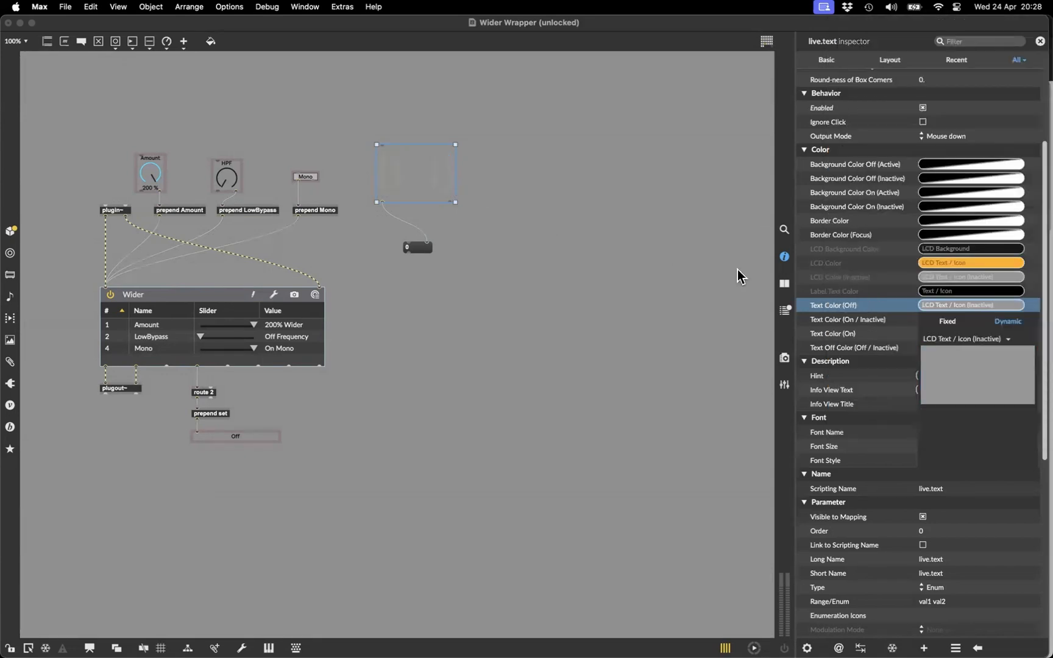
pyautogui.click(855, 307)
# Step: Set Text Color (On) of the live.text button to the dynamic colour LCD Shape Variant
pyautogui.click(938, 333)
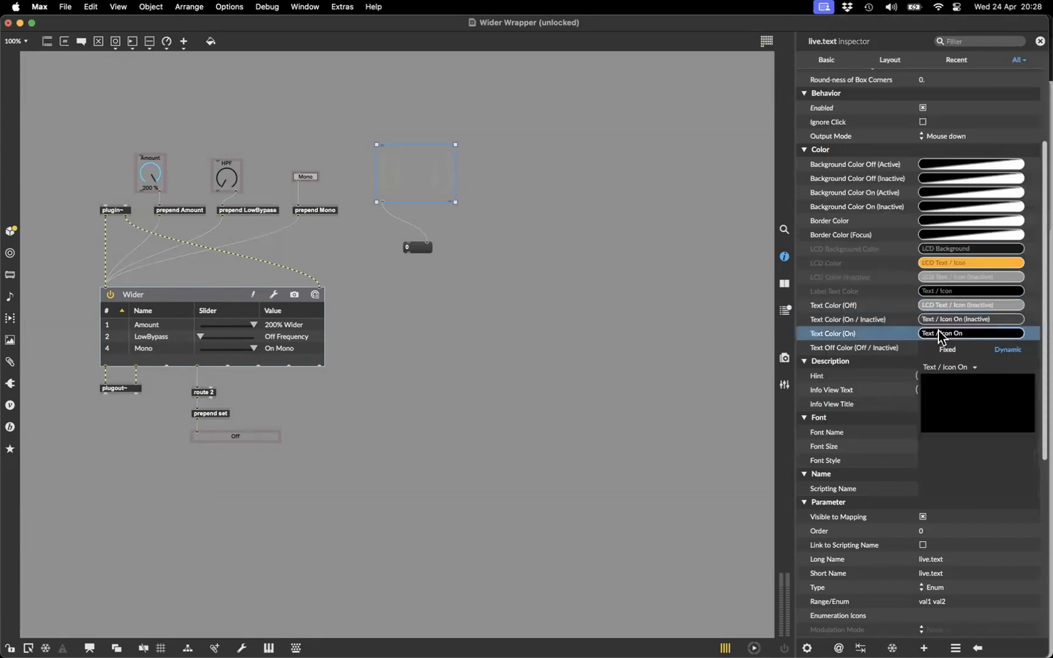
pyautogui.click(959, 368)
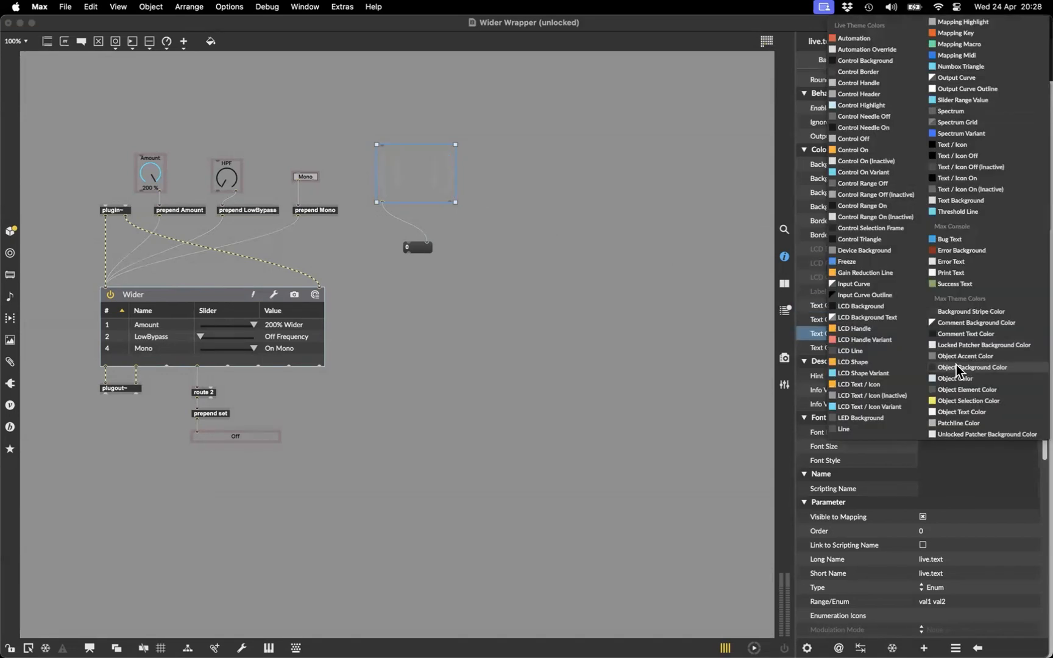
pyautogui.click(887, 374)
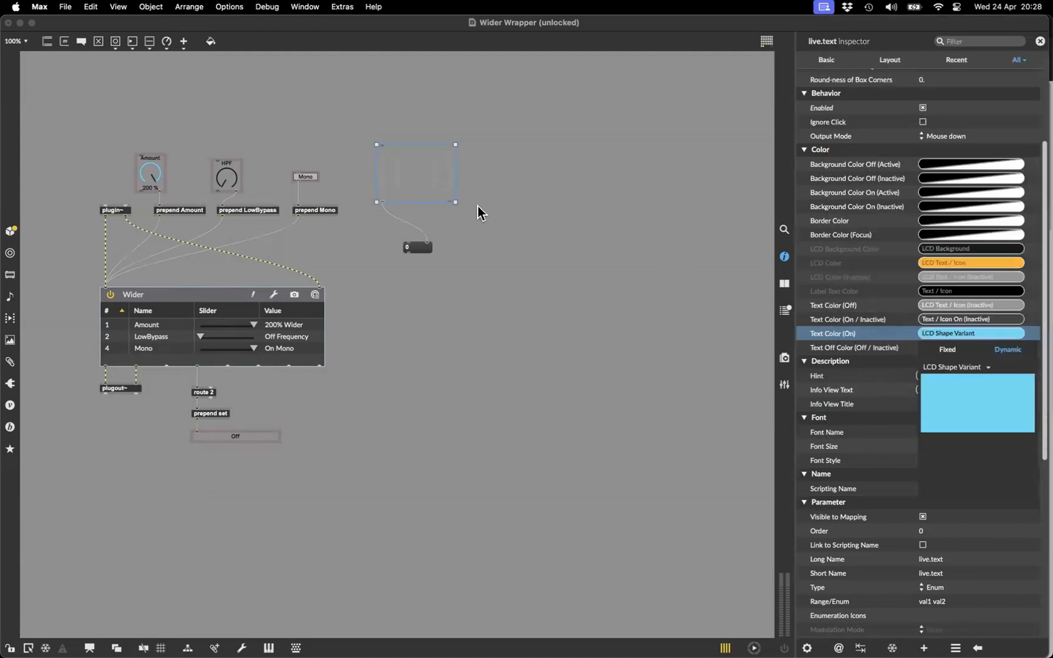
# Step: Toggle the live.text button in the unlocked patch to check its icon's on and off colours
pyautogui.keyDown('super'); pyautogui.click(436, 183); pyautogui.keyUp('super')
pyautogui.keyDown('super'); pyautogui.click(436, 178); pyautogui.keyUp('super')
pyautogui.keyDown('super'); pyautogui.click(436, 178); pyautogui.keyUp('super')
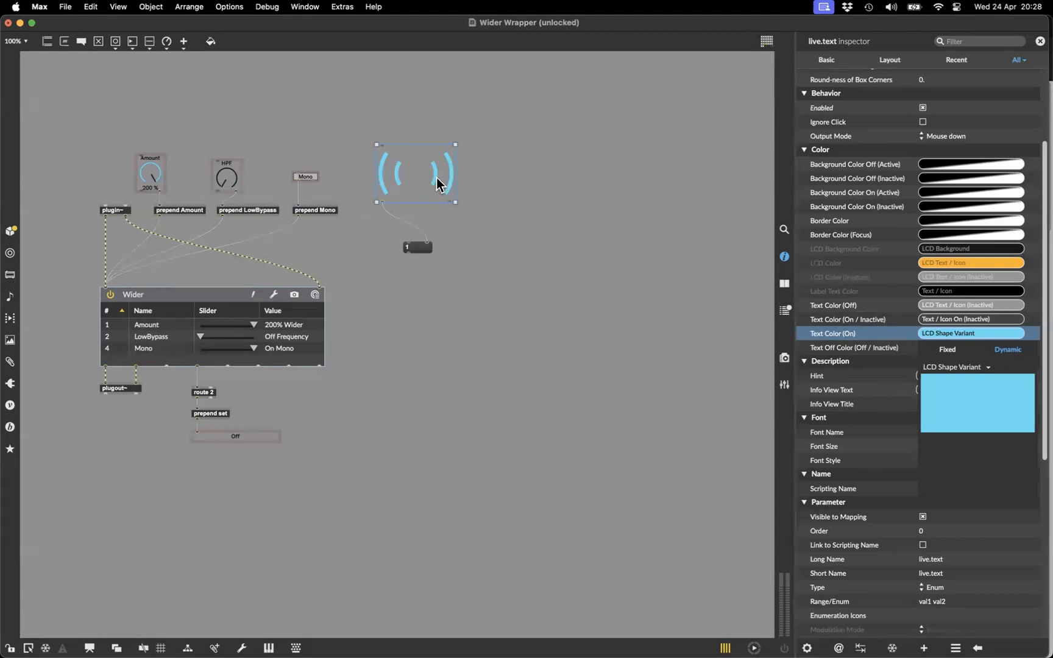
# Step: Delete the test number box and move the live.text button slightly closer to the other controls
pyautogui.moveTo(437, 183); pyautogui.dragTo(446, 183)
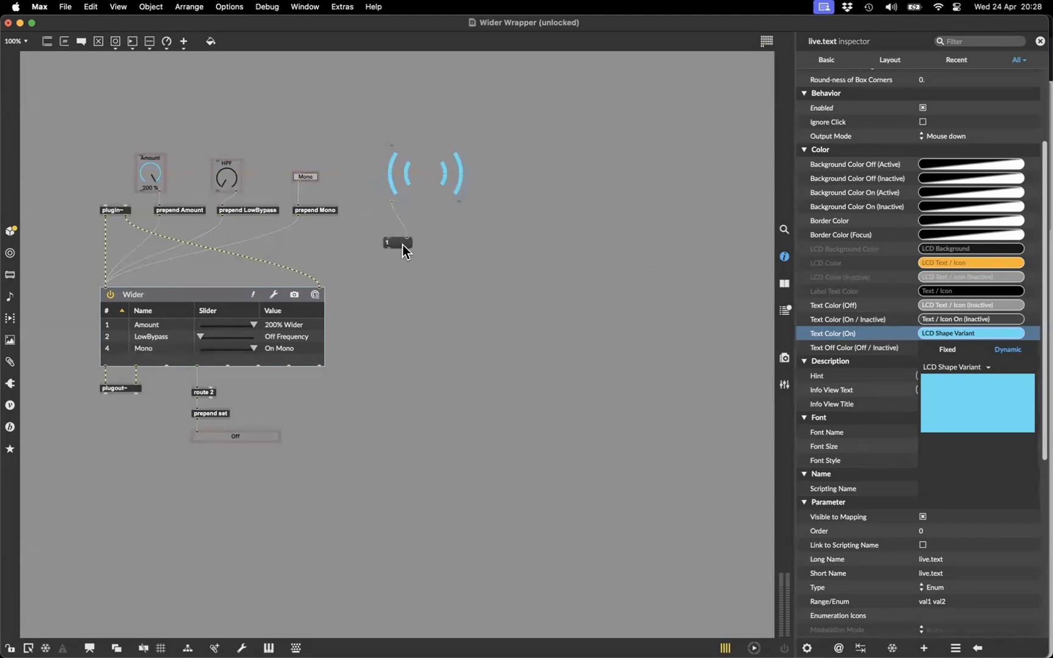
pyautogui.click(402, 244)
pyautogui.moveTo(443, 176); pyautogui.dragTo(430, 170)
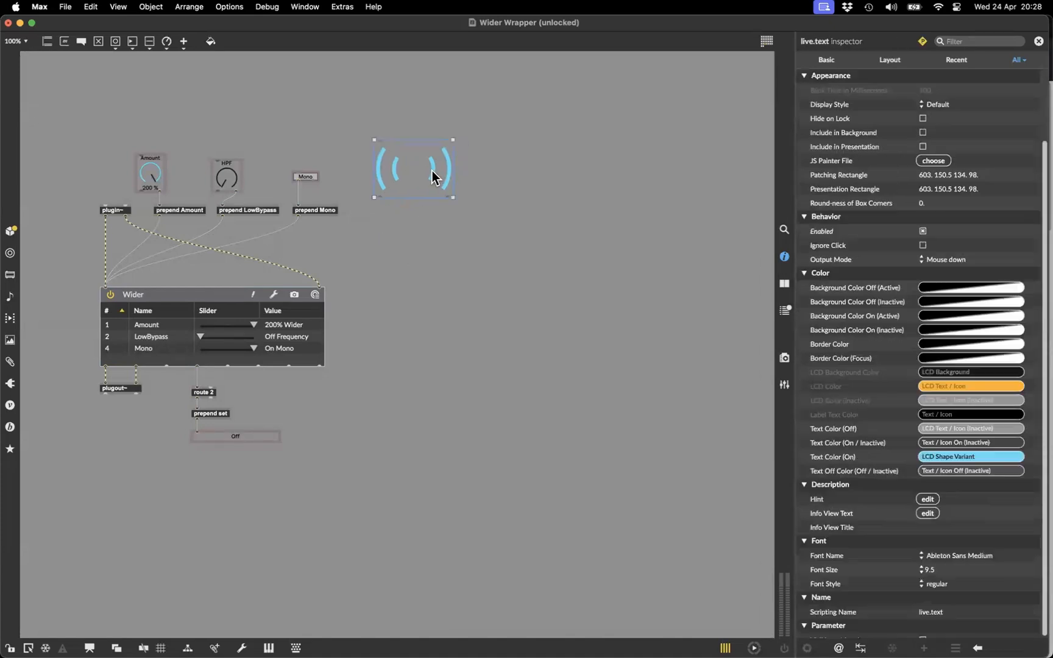
pyautogui.rightClick(430, 169)
pyautogui.click(498, 358)
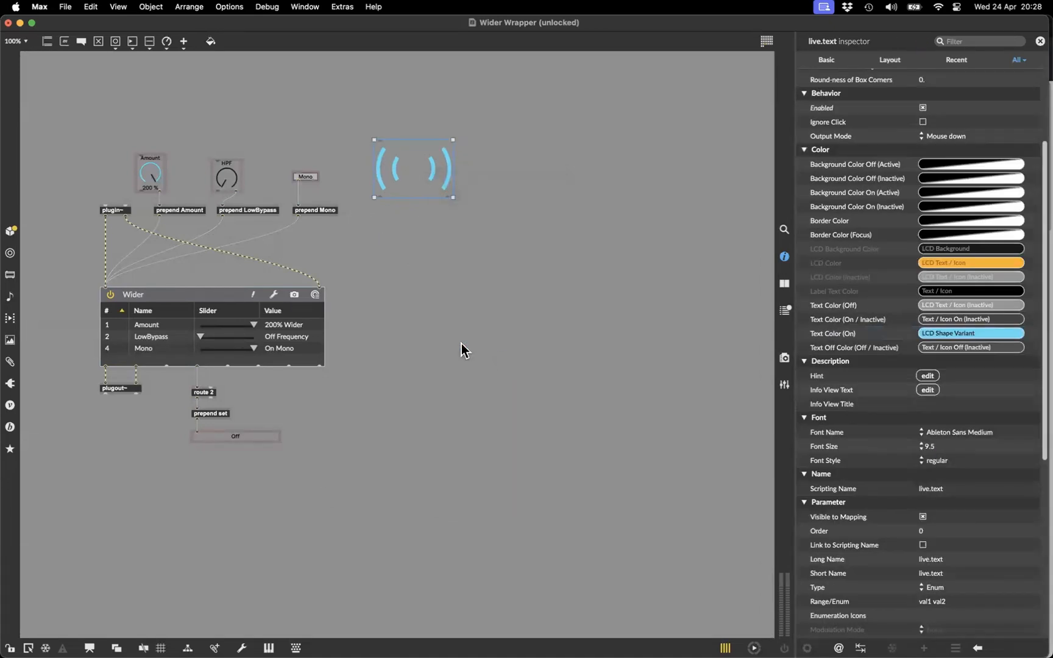
# Step: Switch to the presentation view and place the live.text icon button above the Amount and HPF dials
pyautogui.click(90, 648)
pyautogui.moveTo(438, 179); pyautogui.dragTo(57, 69)
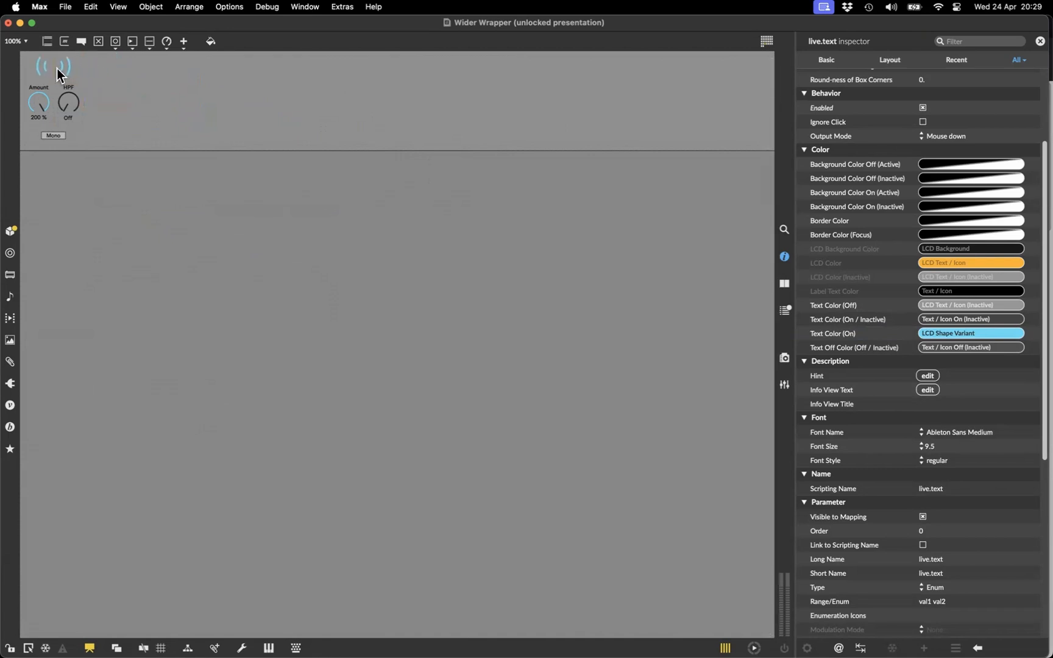
pyautogui.click(130, 101)
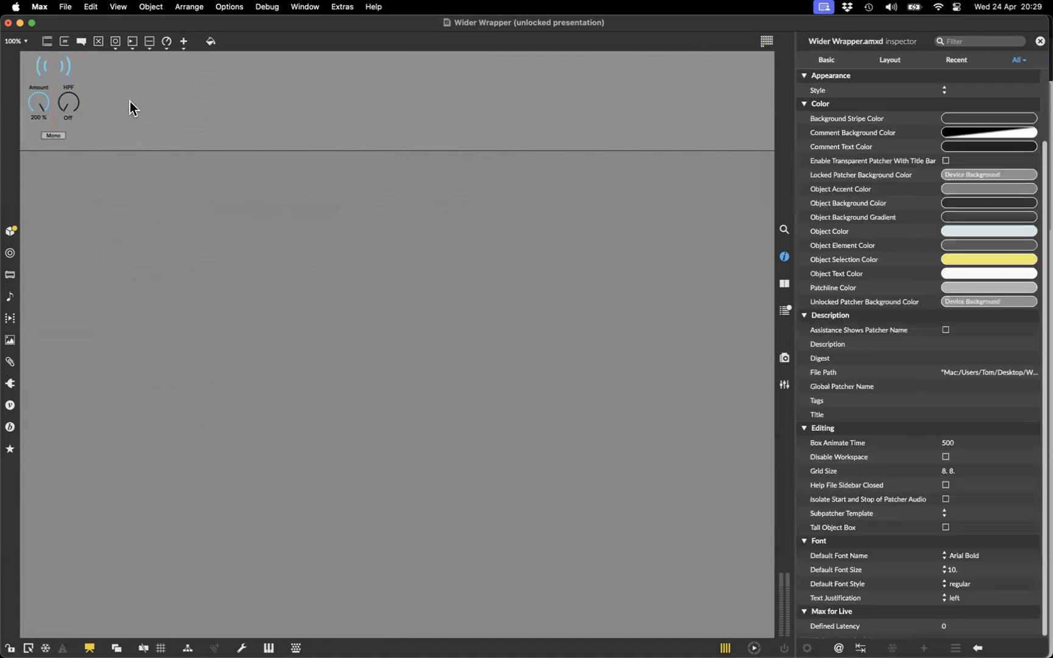
# Step: Switch to Ableton Live to compare the Wider Wrapper with the other devices, and return to the Max patcher
pyautogui.press('super+Tab')
pyautogui.press('super+Tab')
pyautogui.press('super+Tab')
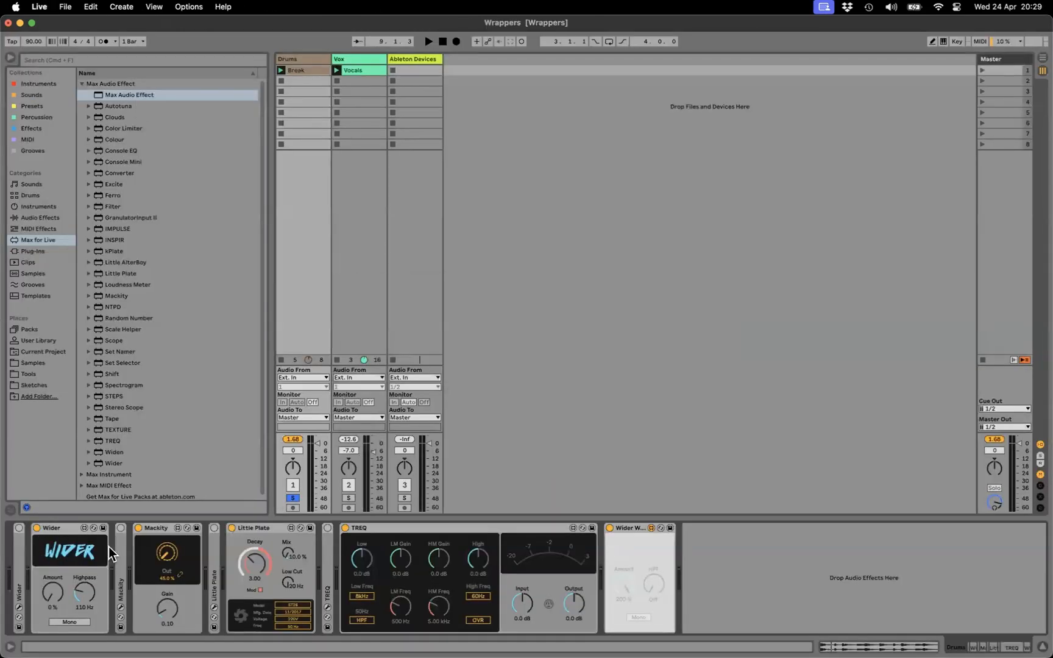
pyautogui.press('super+Tab')
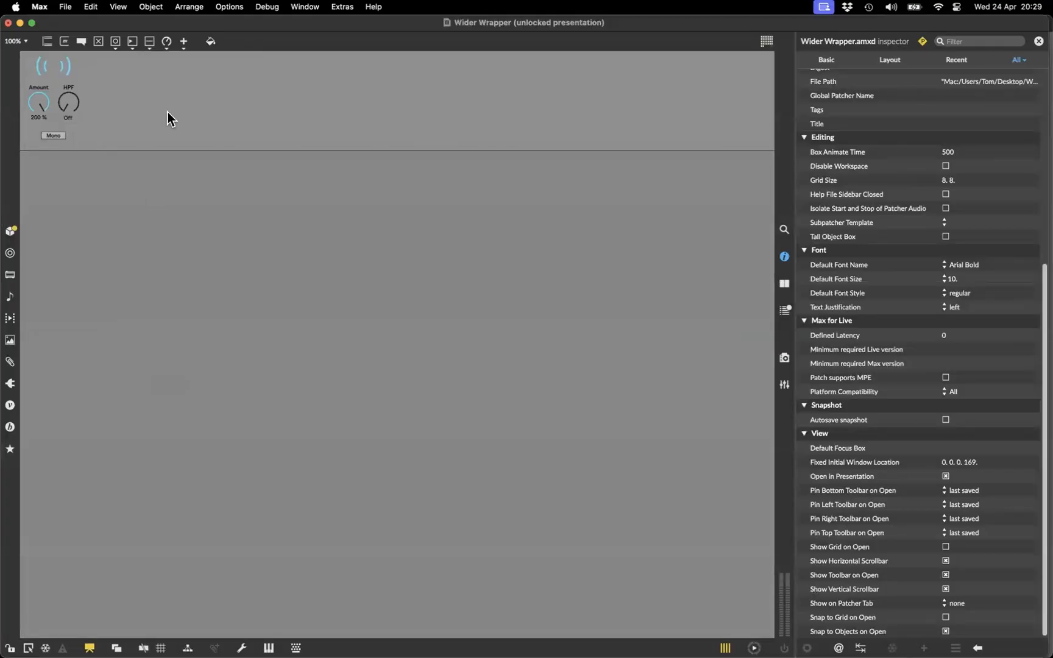
# Step: Add a panel object to the presentation view and place it beside the controls inside the device area
pyautogui.write('n')
pyautogui.write('panel')
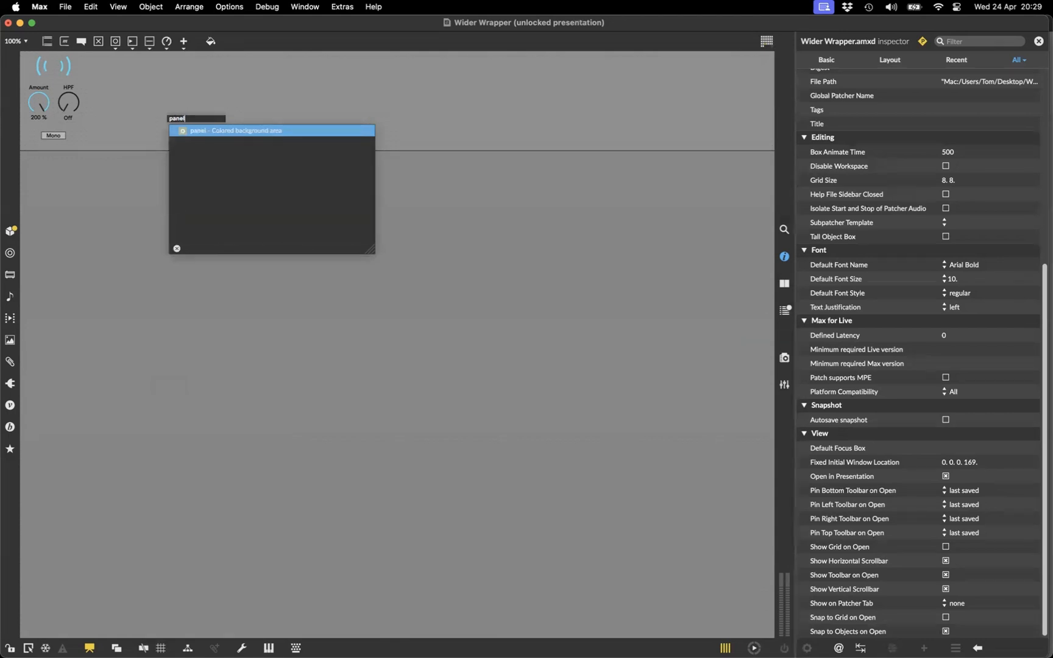
pyautogui.press('Return')
pyautogui.moveTo(196, 167); pyautogui.dragTo(177, 112)
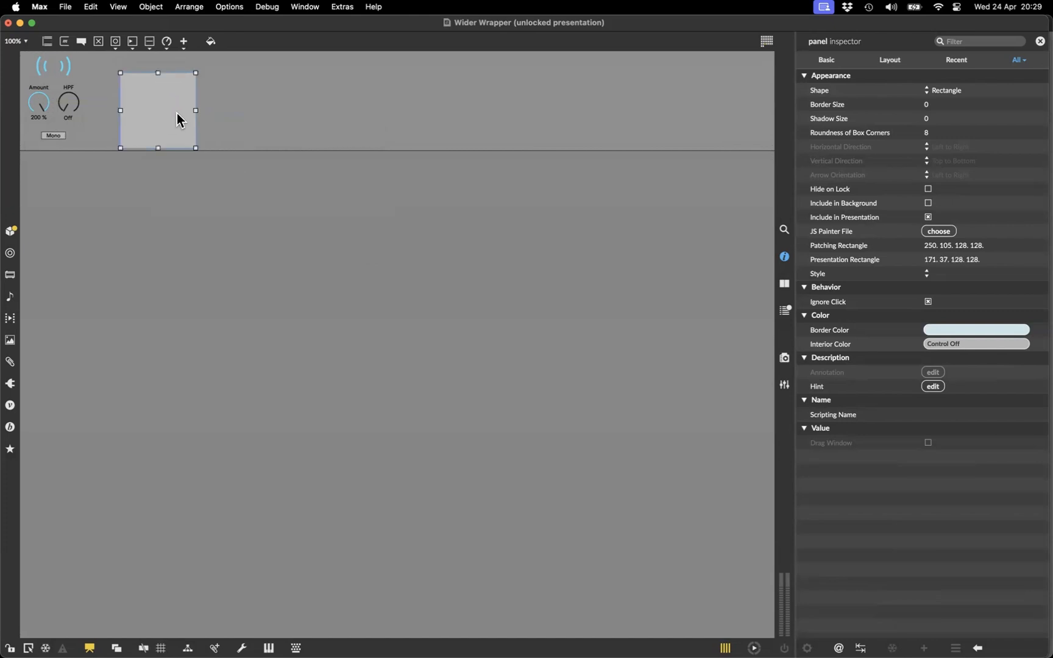
# Step: Set the panel's Interior Color to the dynamic colour LCD Background
pyautogui.click(938, 346)
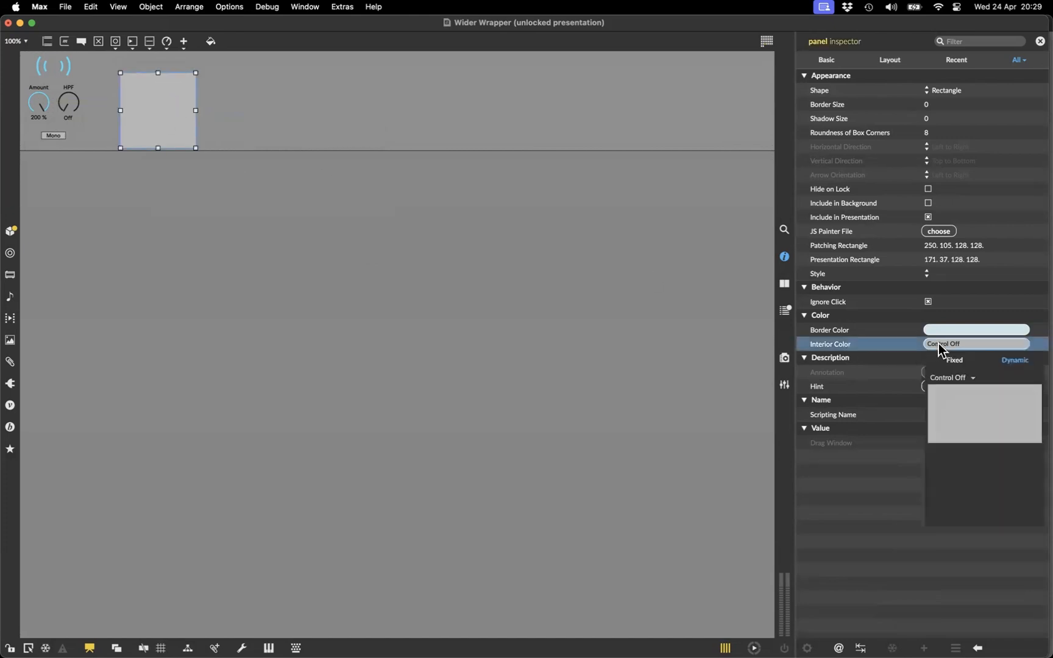
pyautogui.click(950, 377)
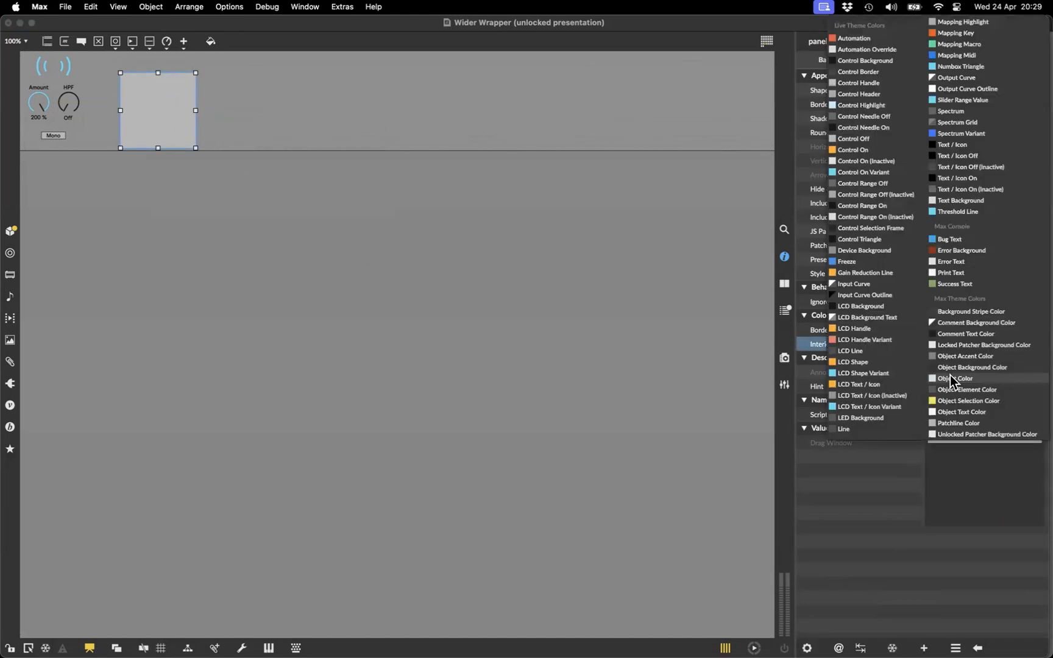
pyautogui.click(875, 306)
# Step: Send the panel to the back behind the icon button and resize it to 105 by 52 above the dials
pyautogui.moveTo(194, 114); pyautogui.dragTo(97, 93)
pyautogui.rightClick(74, 82)
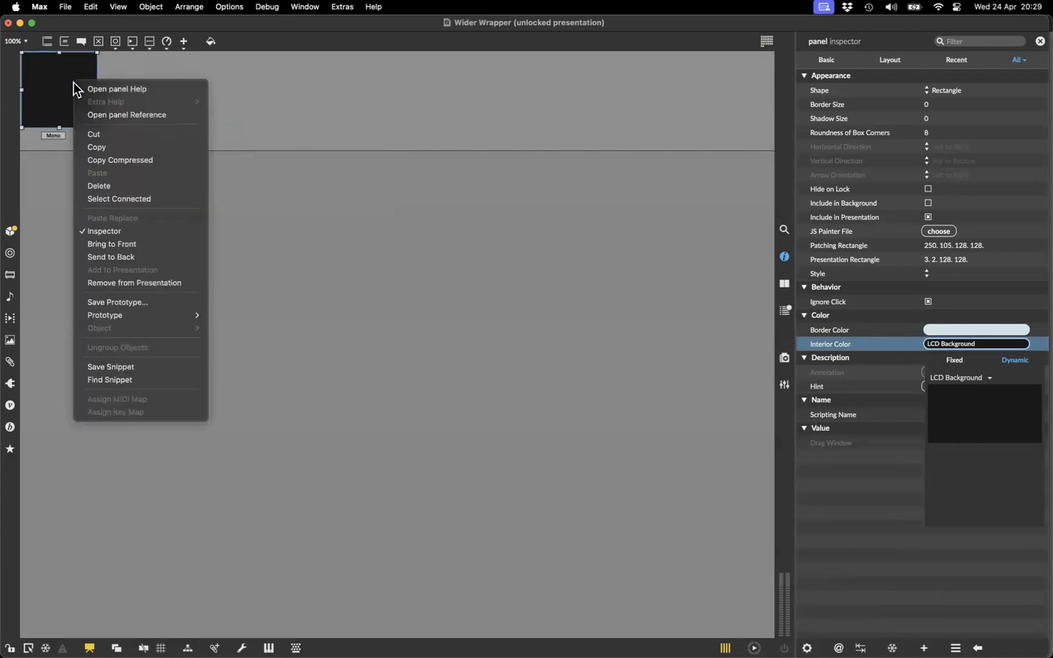
pyautogui.click(133, 257)
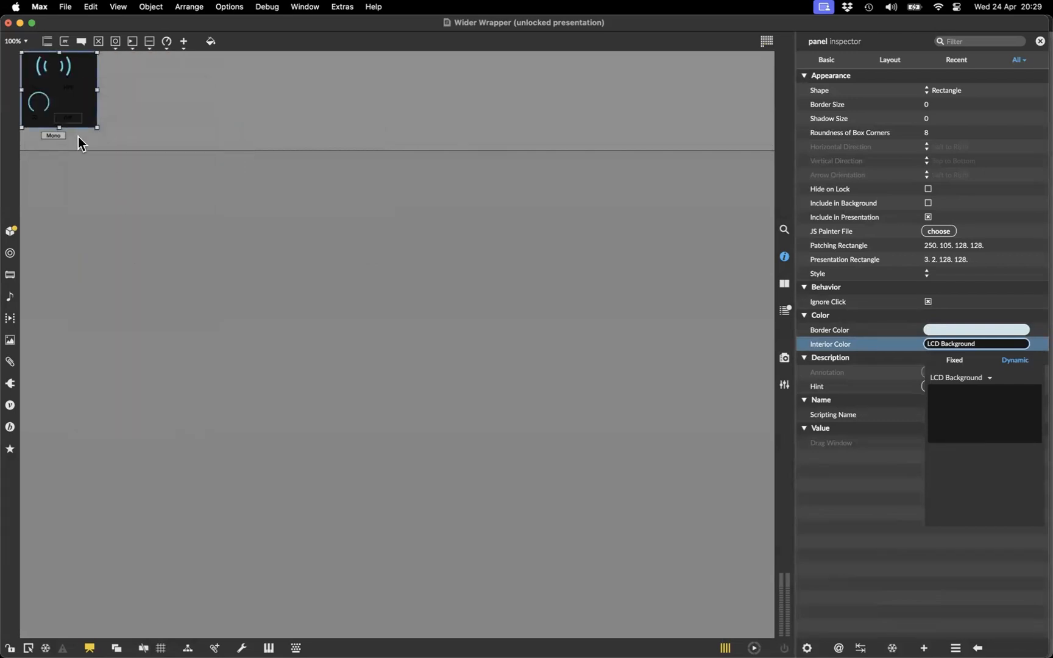
pyautogui.moveTo(59, 127); pyautogui.dragTo(84, 66)
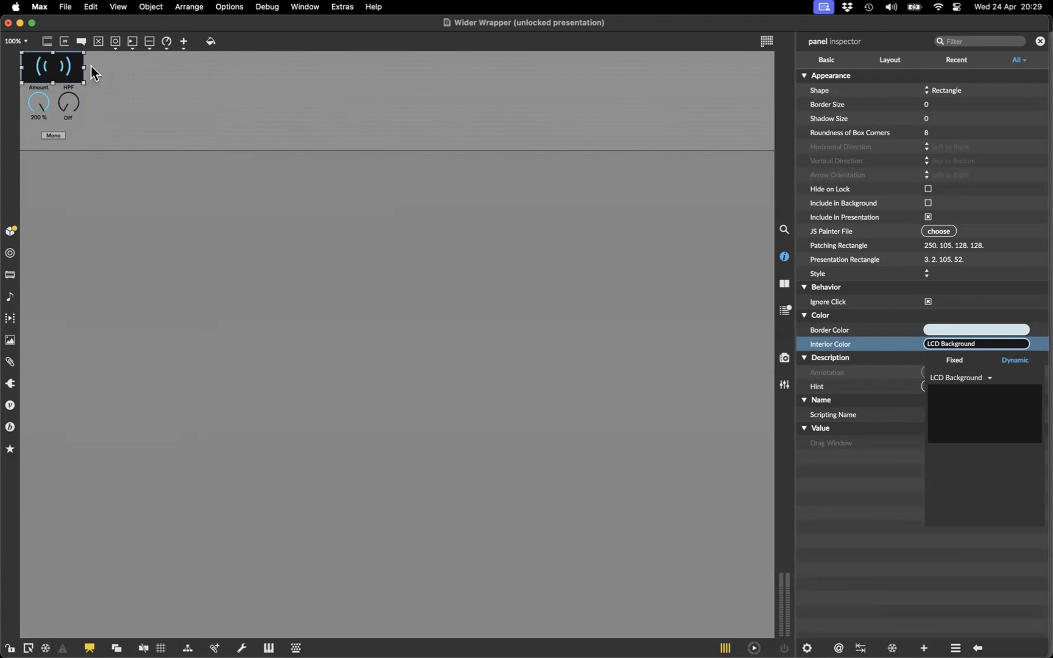
pyautogui.moveTo(1042, 647); pyautogui.dragTo(1042, 505)
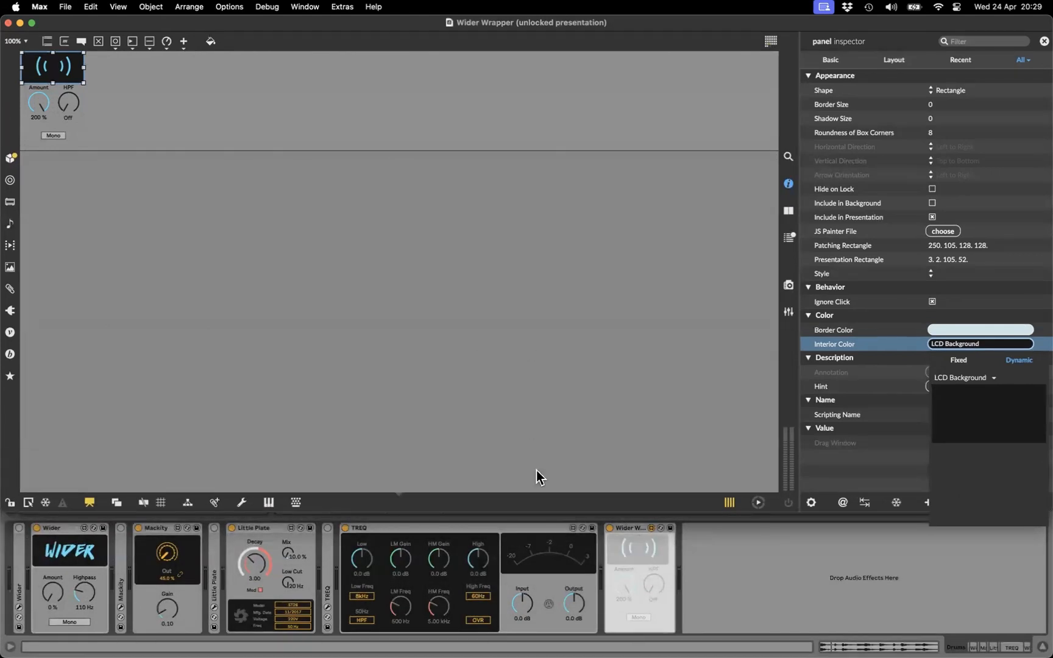
pyautogui.moveTo(69, 69); pyautogui.dragTo(68, 73)
pyautogui.moveTo(95, 96); pyautogui.dragTo(68, 111)
pyautogui.press('super+s')
pyautogui.click(162, 103)
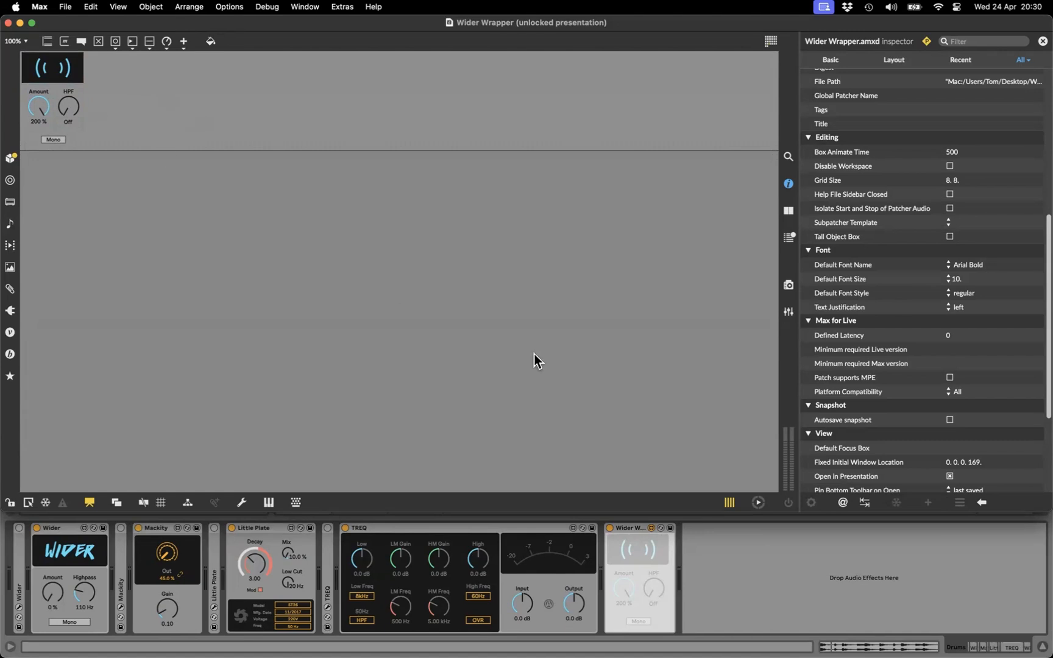
# Step: Turn off the patcher's preview mode, check the device and its Amount dial in Live, and reopen its editor with preview off
pyautogui.click(729, 503)
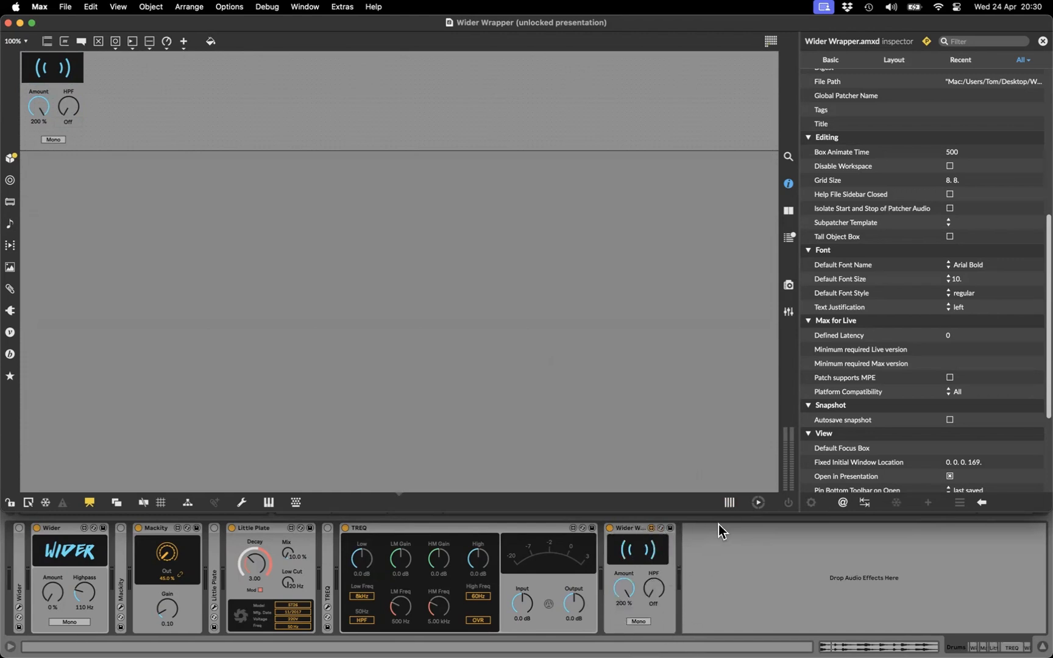
pyautogui.click(714, 565)
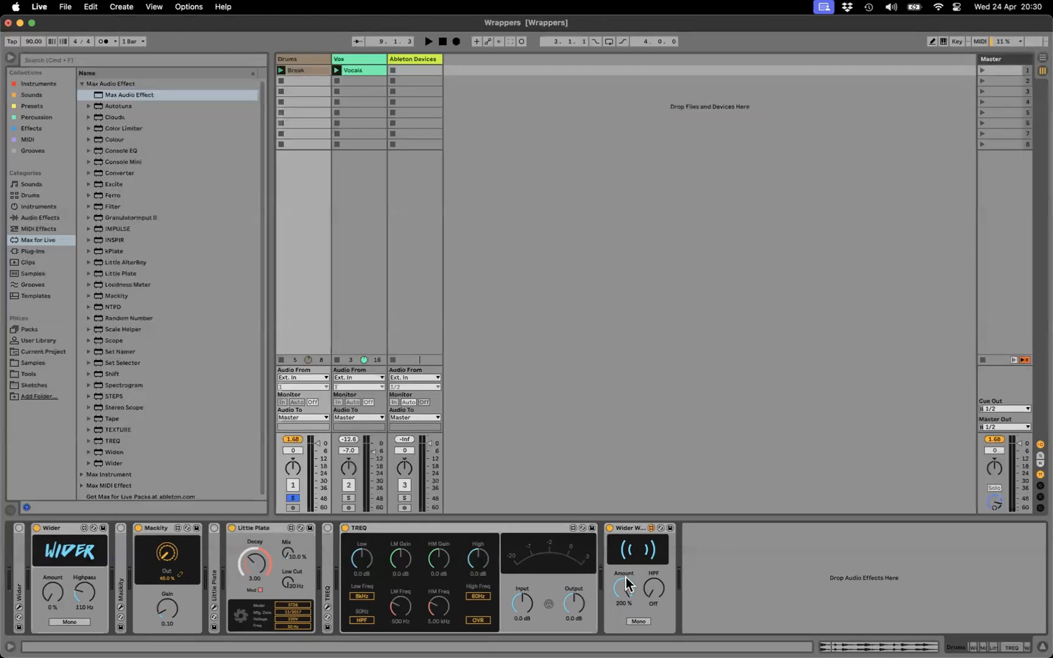
pyautogui.moveTo(623, 588); pyautogui.dragTo(622, 593)
pyautogui.click(651, 527)
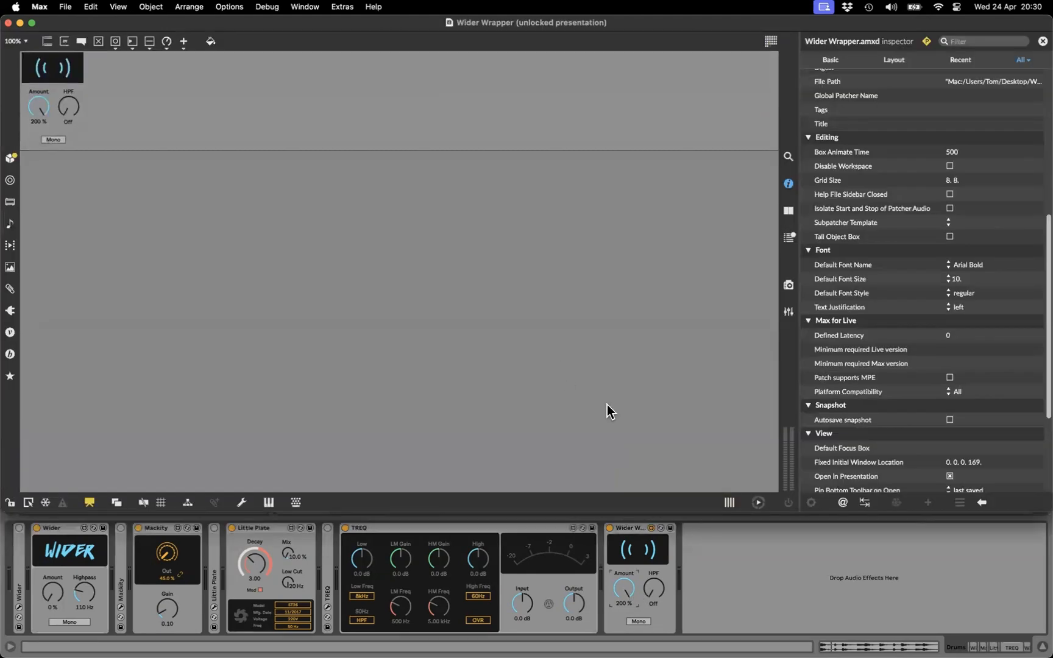
pyautogui.click(729, 502)
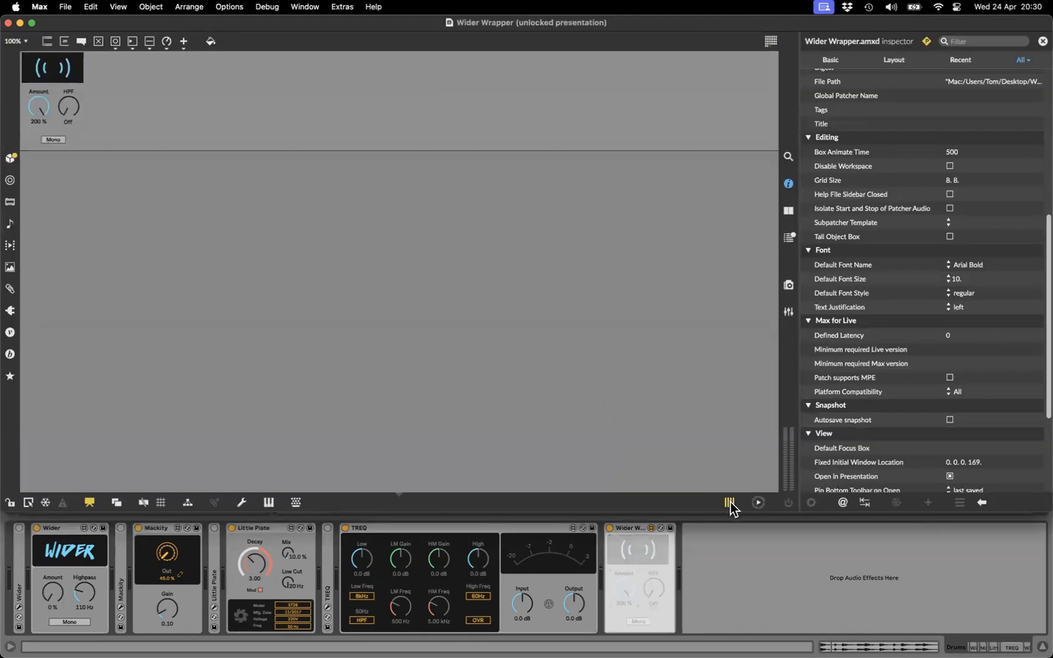
pyautogui.click(730, 502)
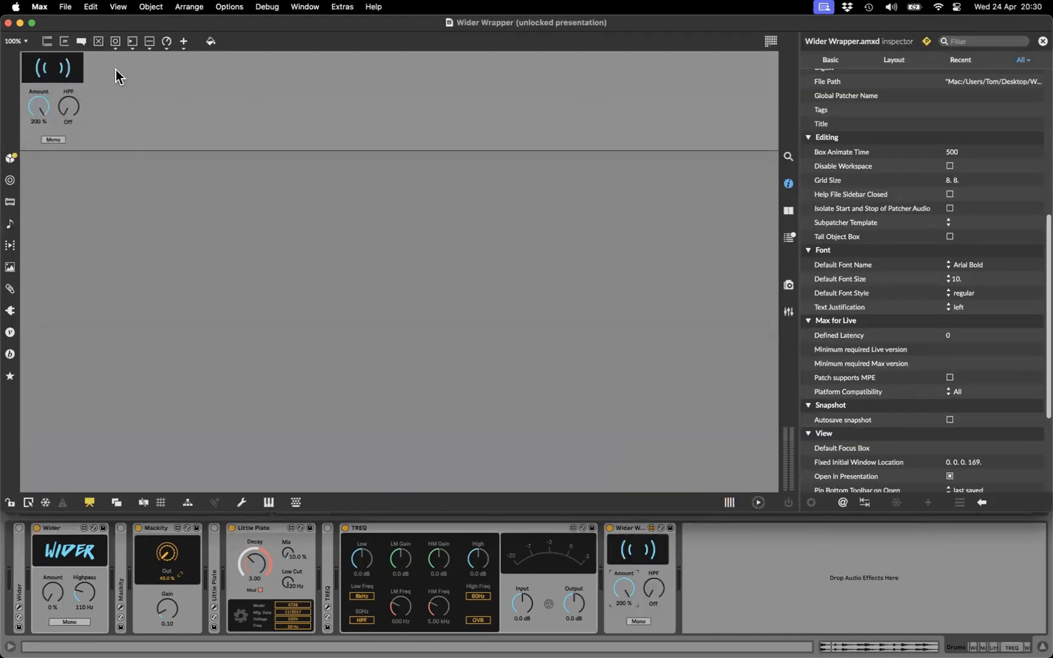
# Step: Move the panel and icon button together to the device's left edge, with the panel at presentation position 0, 2
pyautogui.click(48, 71)
pyautogui.press('Left')
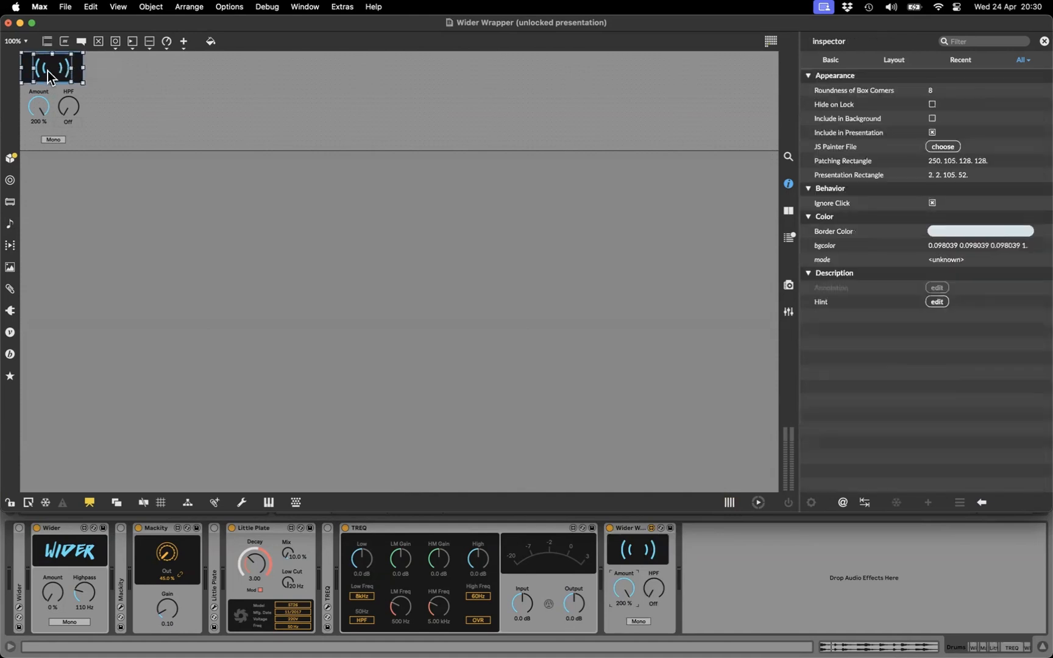
pyautogui.press('Left')
pyautogui.press('Left')
pyautogui.press('Down')
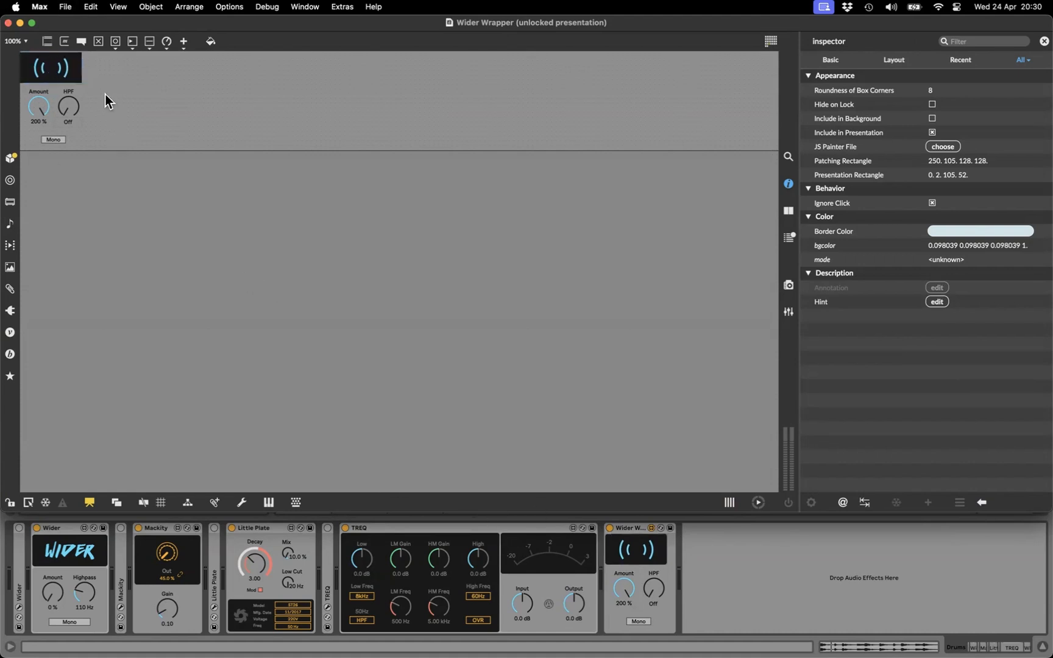
# Step: Select the Amount dial, HPF dial and Mono button and nudge them left and slightly down beneath the panel
pyautogui.moveTo(103, 93); pyautogui.dragTo(39, 144)
pyautogui.press('Left')
pyautogui.press('Left')
pyautogui.press('Left')
pyautogui.press('Left')
pyautogui.press('Left')
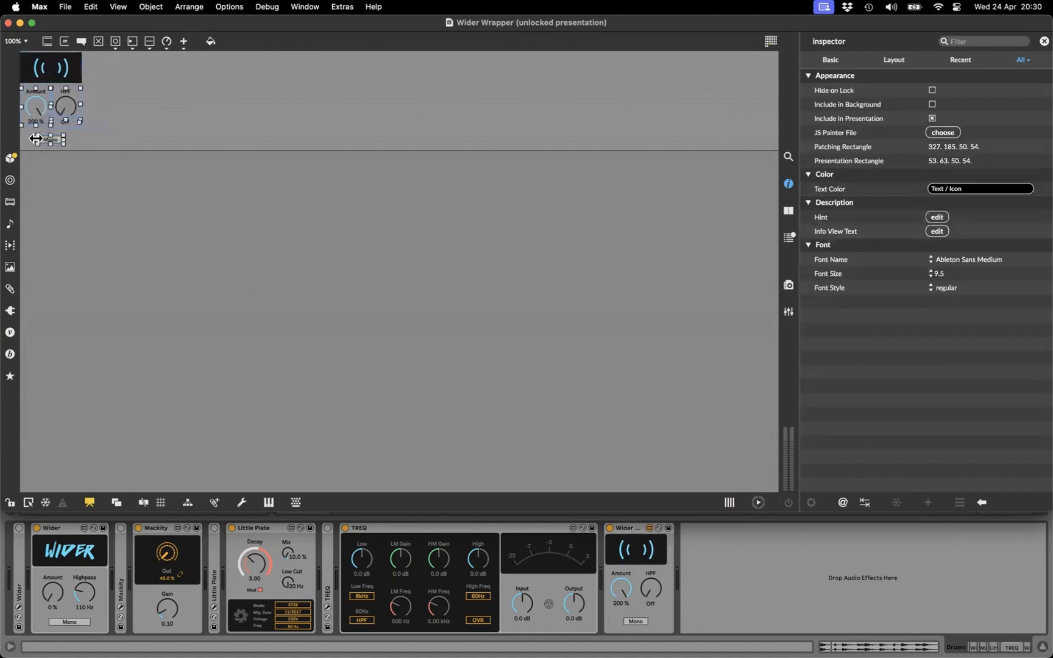
pyautogui.press('Down')
pyautogui.press('Down')
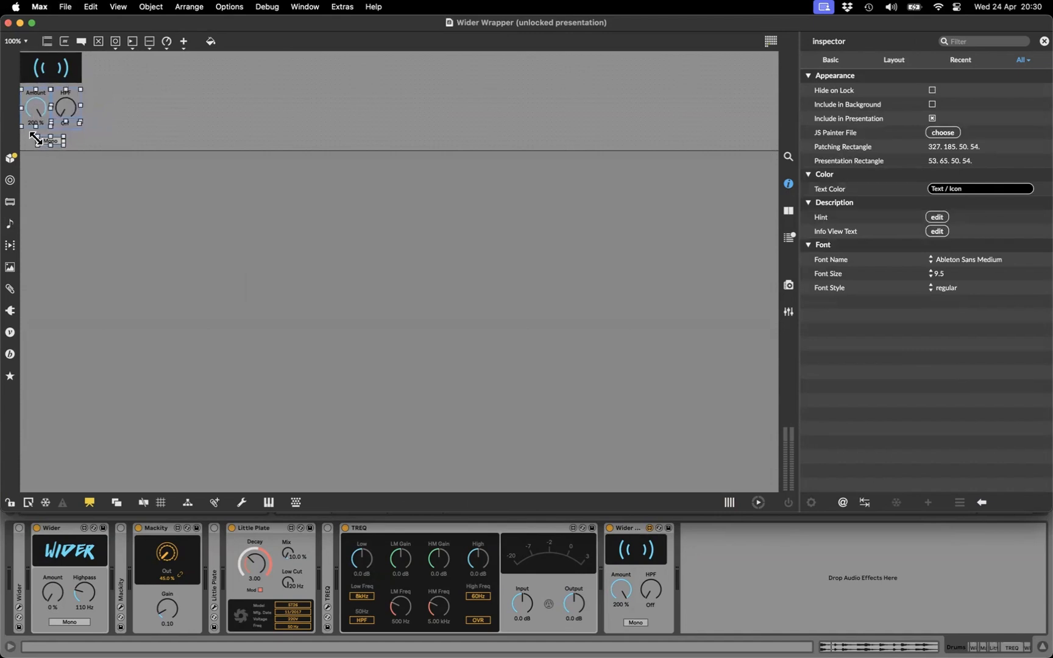
# Step: Shift the selected dials and Mono button right beyond the panel's edge and save the device
pyautogui.press('Right')
pyautogui.press('Right')
pyautogui.press('Right')
pyautogui.press('Right')
pyautogui.press('Right')
pyautogui.press('Right')
pyautogui.press('Right')
pyautogui.press('Right')
pyautogui.press('Right')
pyautogui.press('Right')
pyautogui.press('Right')
pyautogui.press('Right')
pyautogui.press('Right')
pyautogui.press('Right')
pyautogui.press('Right')
pyautogui.press('Right')
pyautogui.press('Right')
pyautogui.press('Right')
pyautogui.press('Right')
pyautogui.press('Right')
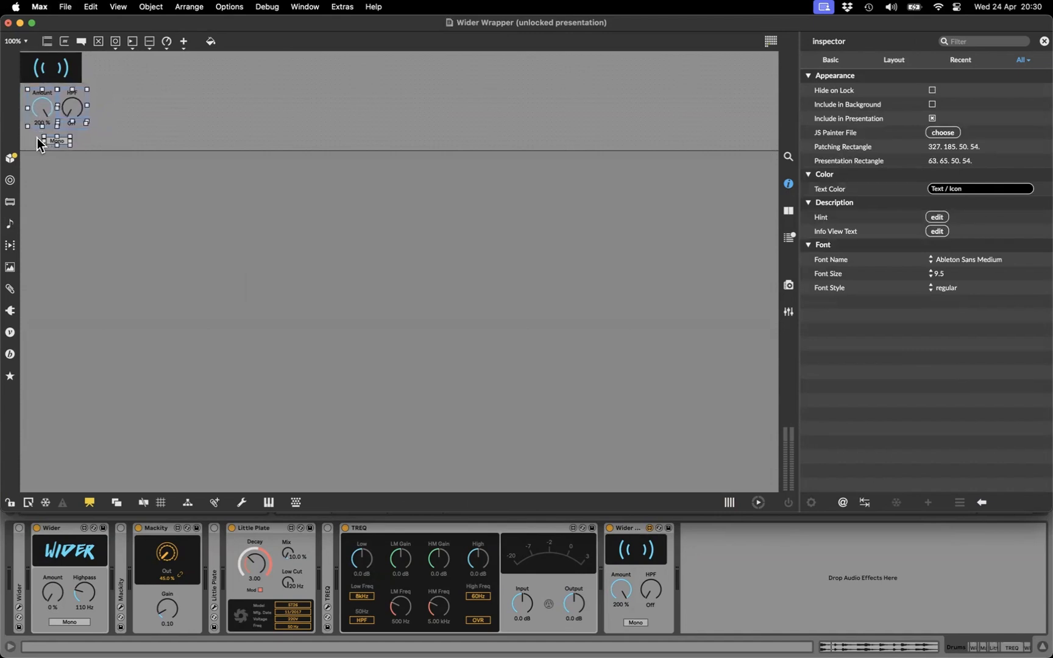
pyautogui.press('super+s')
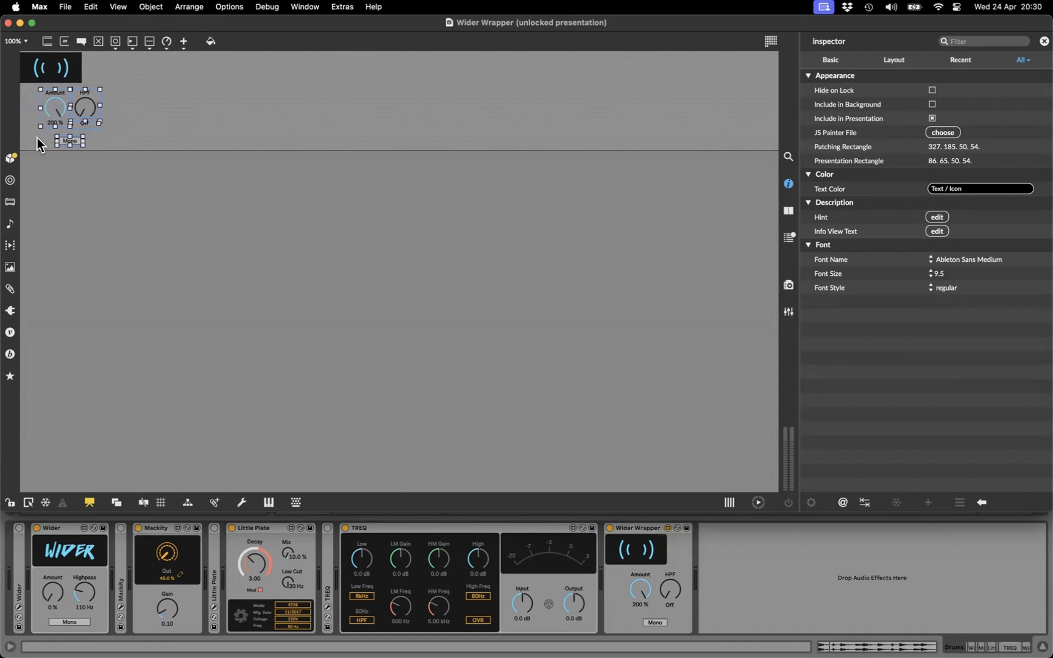
# Step: Align the selected dials and Mono button horizontally beneath the icon panel and save the device
pyautogui.press('Left')
pyautogui.press('Left')
pyautogui.press('Left')
pyautogui.press('Left')
pyautogui.press('Left')
pyautogui.press('Left')
pyautogui.press('Left')
pyautogui.press('Left')
pyautogui.press('Left')
pyautogui.press('Left')
pyautogui.press('Left')
pyautogui.press('Left')
pyautogui.press('Left')
pyautogui.press('Left')
pyautogui.press('Left')
pyautogui.press('Left')
pyautogui.press('Left')
pyautogui.press('Left')
pyautogui.press('Left')
pyautogui.press('Left')
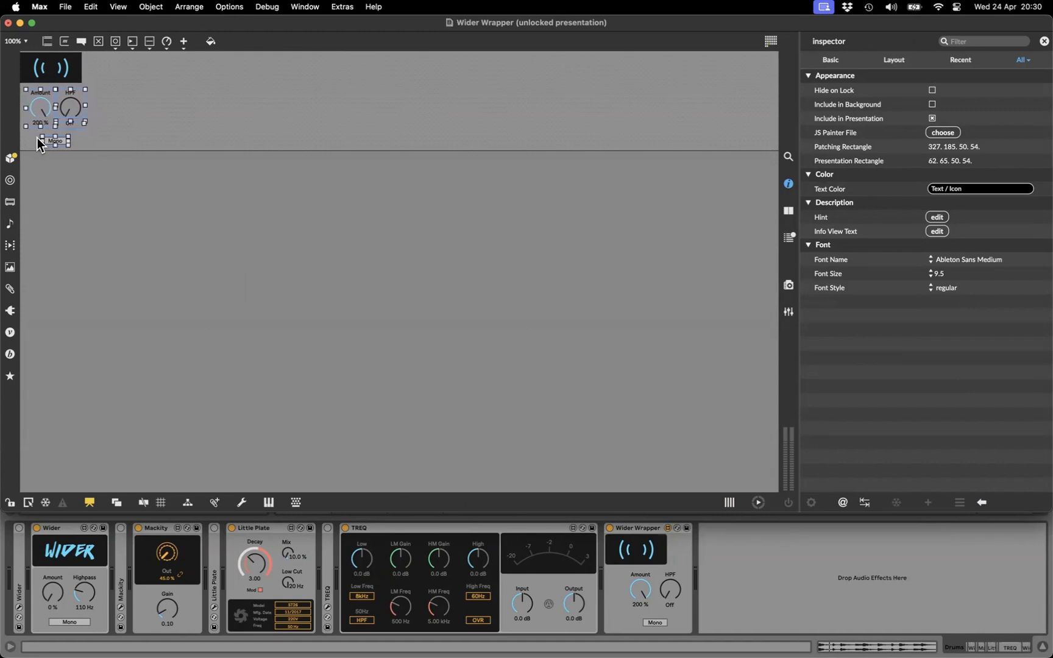
pyautogui.press('super+s')
pyautogui.press('Left')
pyautogui.press('super+s')
pyautogui.press('Left')
pyautogui.press('super+s')
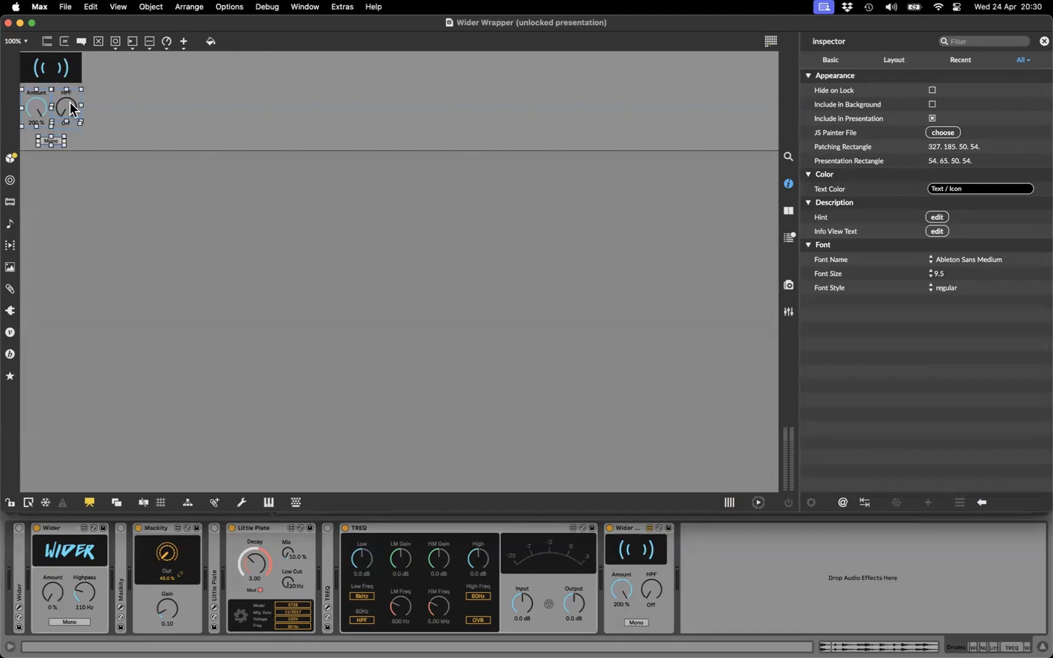
# Step: Set the patcher's Fixed Initial Window Location to 0. 0. 10. 169
pyautogui.click(92, 86)
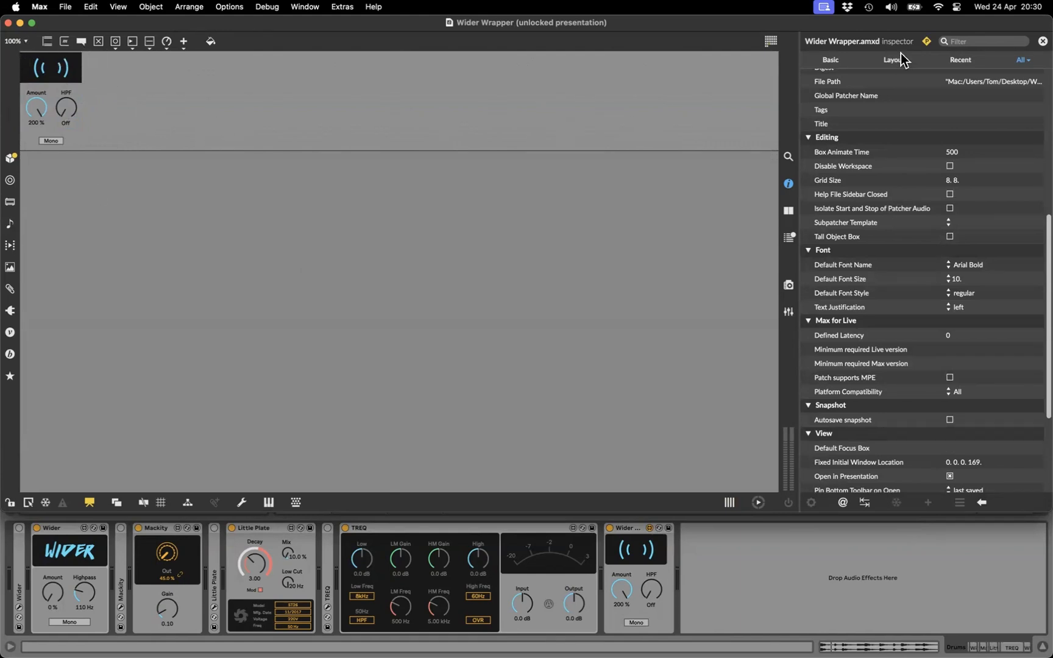
pyautogui.scroll(-5, 942, 147)
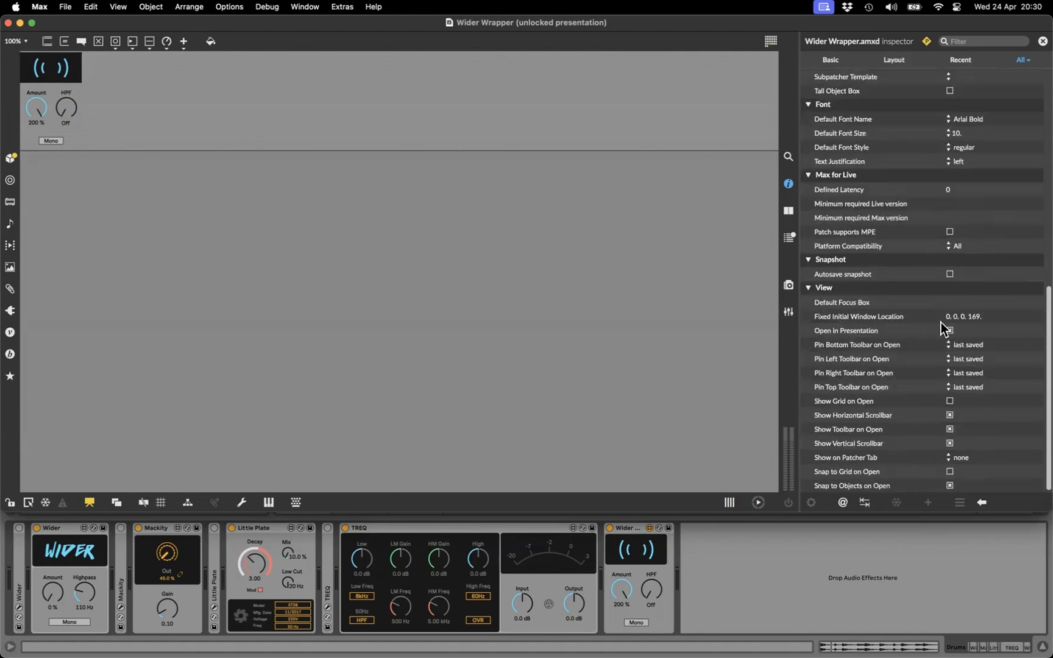
pyautogui.click(962, 320)
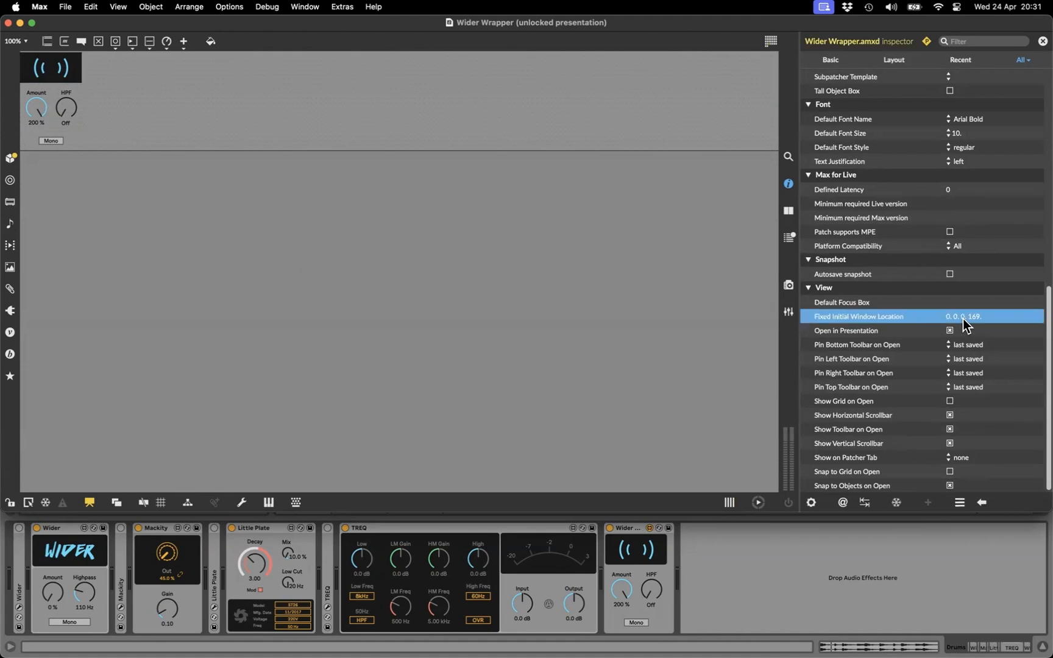
pyautogui.click(963, 319)
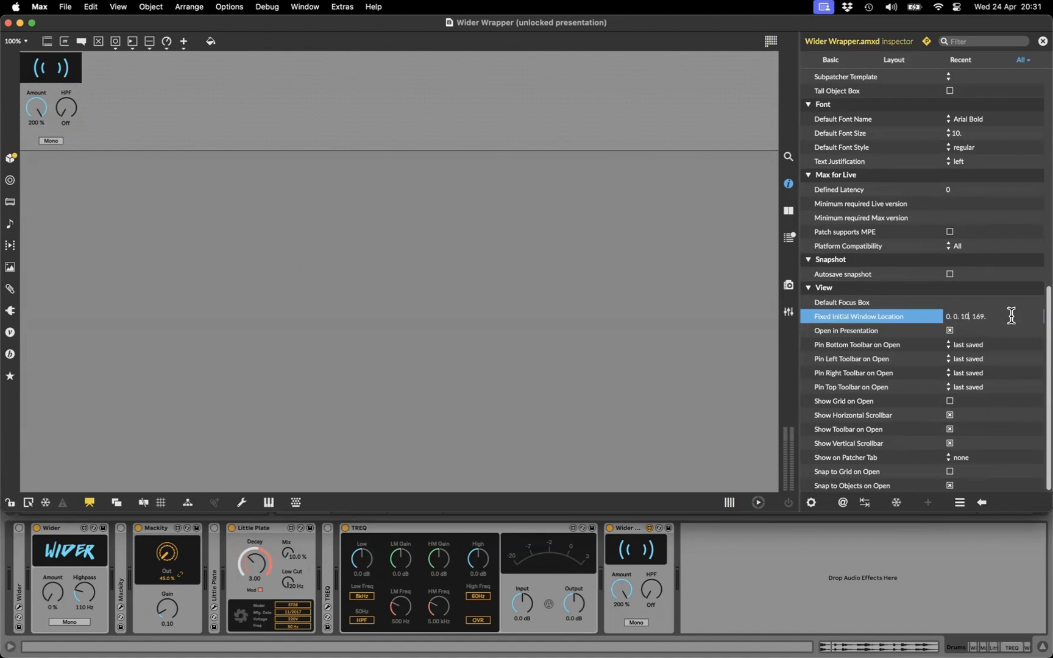
pyautogui.press('Return')
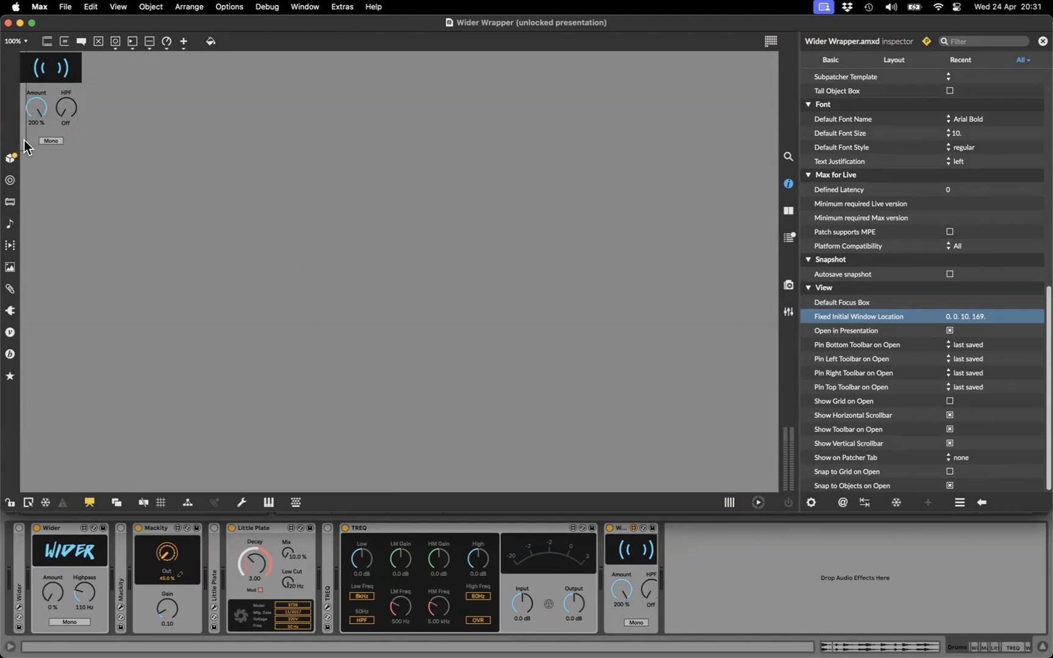
# Step: Set the patcher's Fixed Initial Window Location to 0. 0. 100. 169
pyautogui.click(961, 316)
pyautogui.click(969, 316)
pyautogui.press('Return')
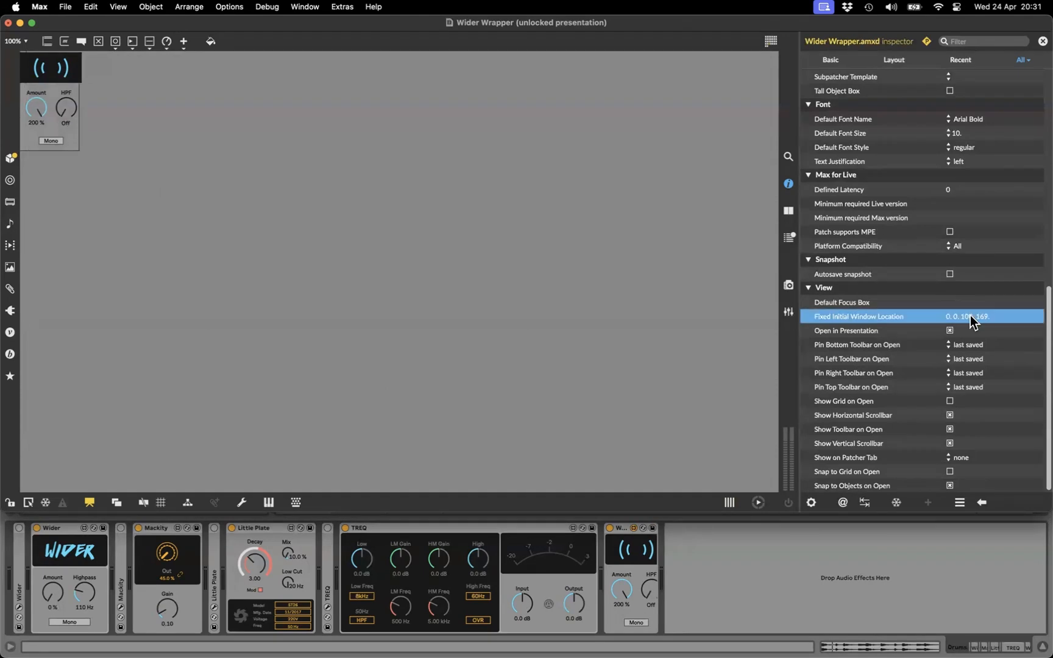
# Step: Set the patcher's Fixed Initial Window Location to 0. 0. 110. 169
pyautogui.click(971, 316)
pyautogui.click(986, 314)
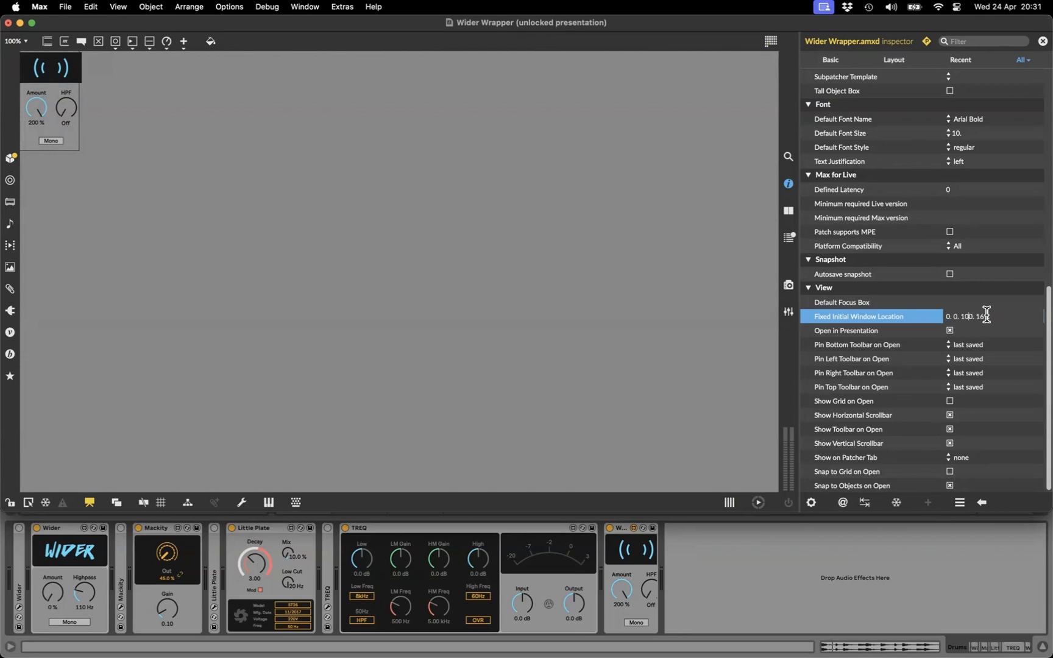
pyautogui.write('1')
pyautogui.press('Return')
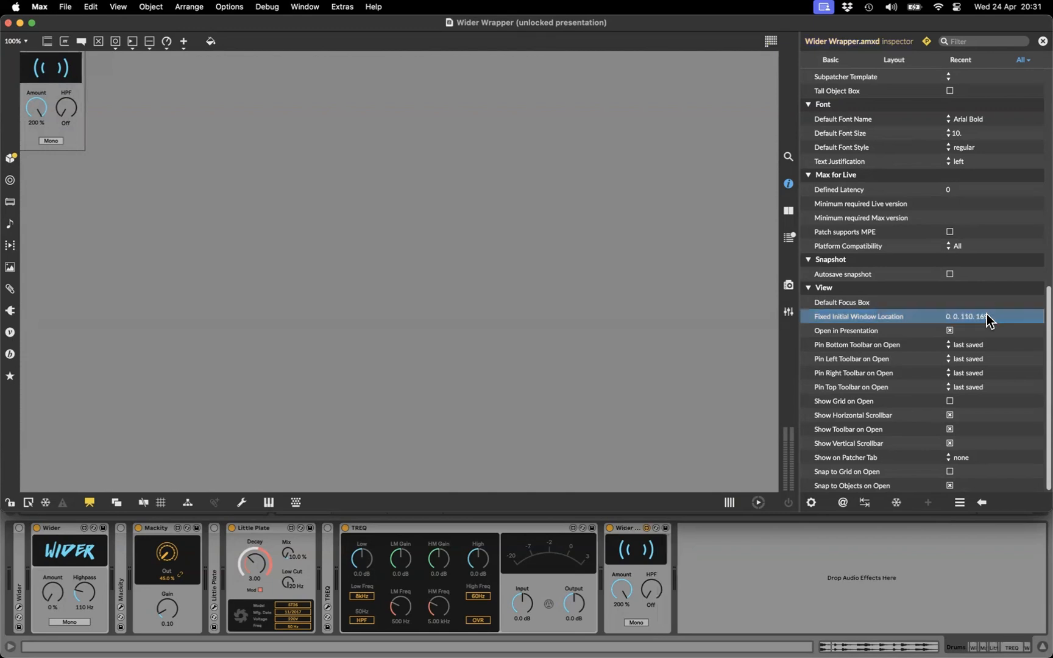
# Step: Set the patcher's Fixed Initial Window Location to 0. 0. 104. 169
pyautogui.click(981, 315)
pyautogui.click(978, 313)
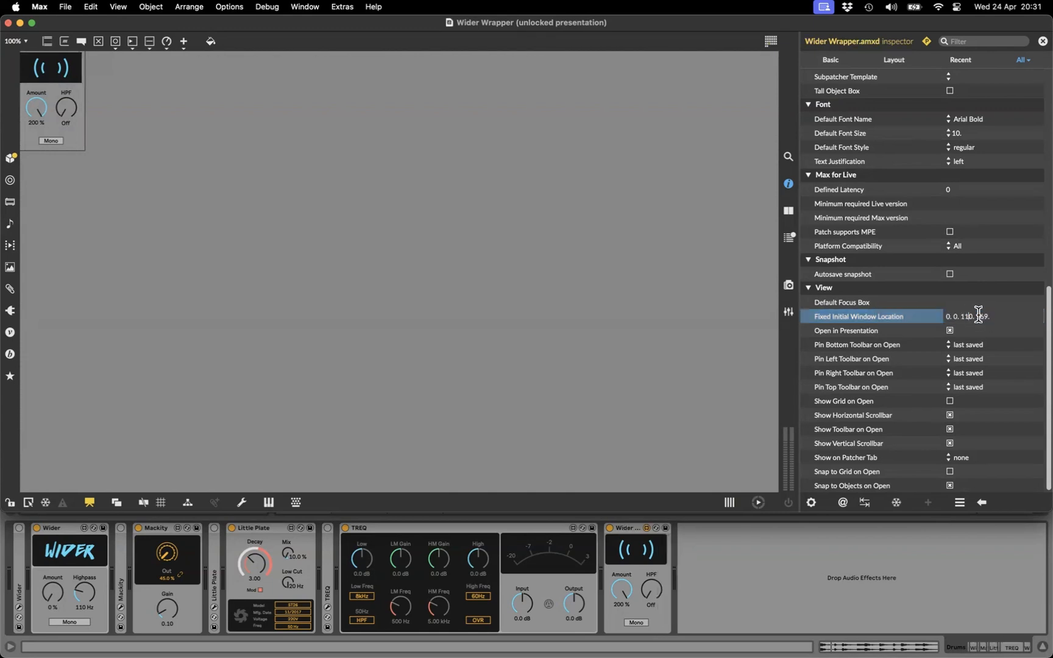
pyautogui.press('Return')
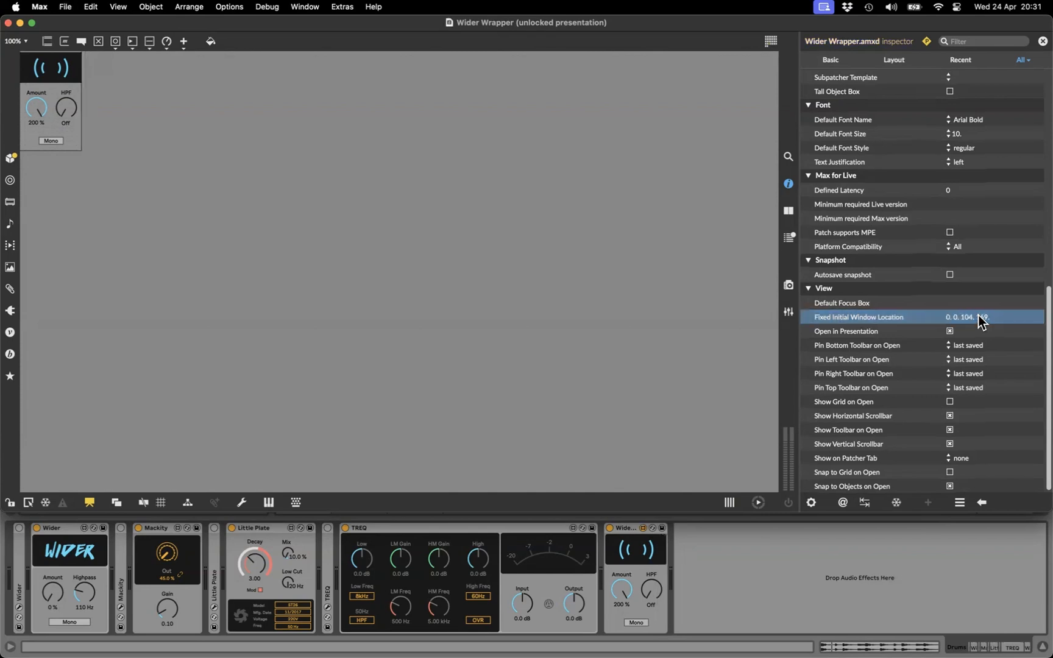
# Step: Set the patcher's Fixed Initial Window Location to 0. 0. 105. 169
pyautogui.click(978, 318)
pyautogui.click(1002, 313)
pyautogui.press('BackSpace')
pyautogui.write('5')
pyautogui.press('Return')
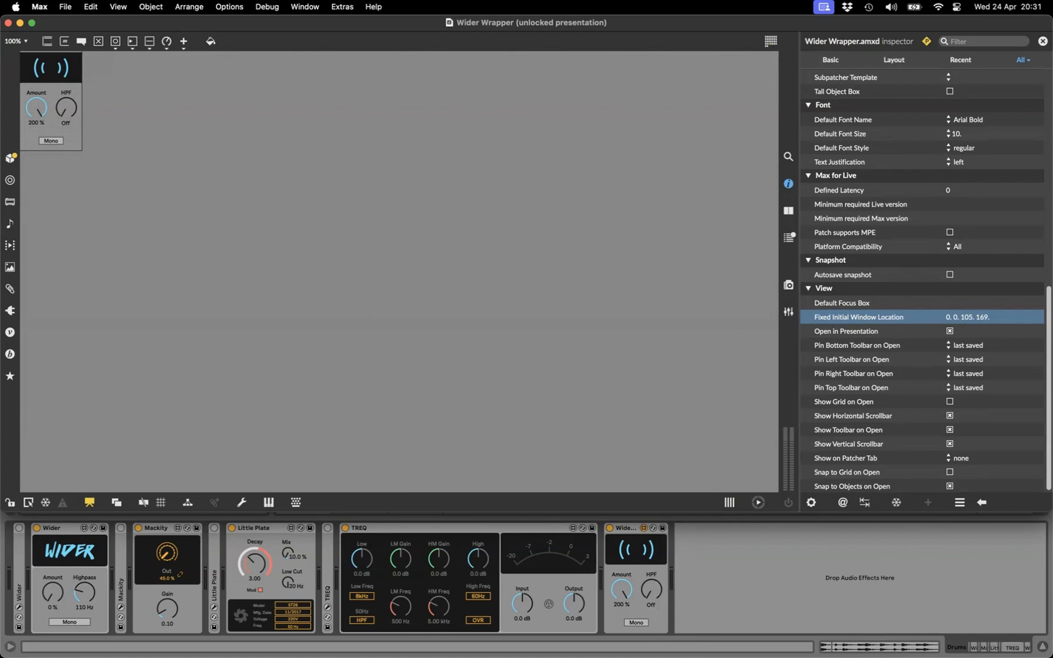
# Step: Add a new panel object to the presentation and set its interior colour to LCD Background Text
pyautogui.write('npanel')
pyautogui.press('Return')
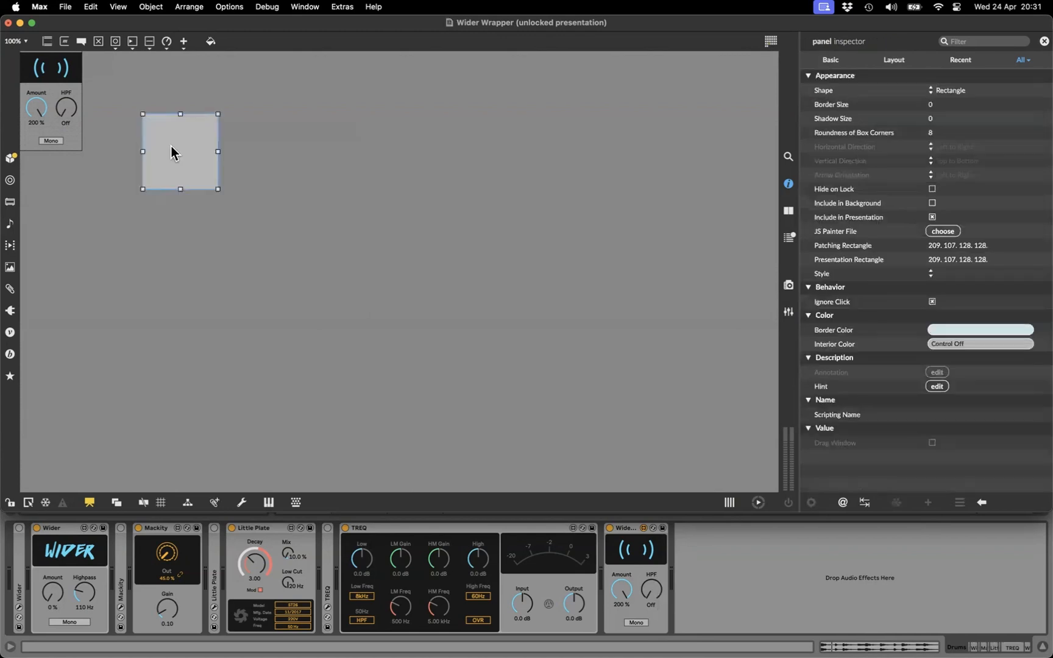
pyautogui.click(951, 346)
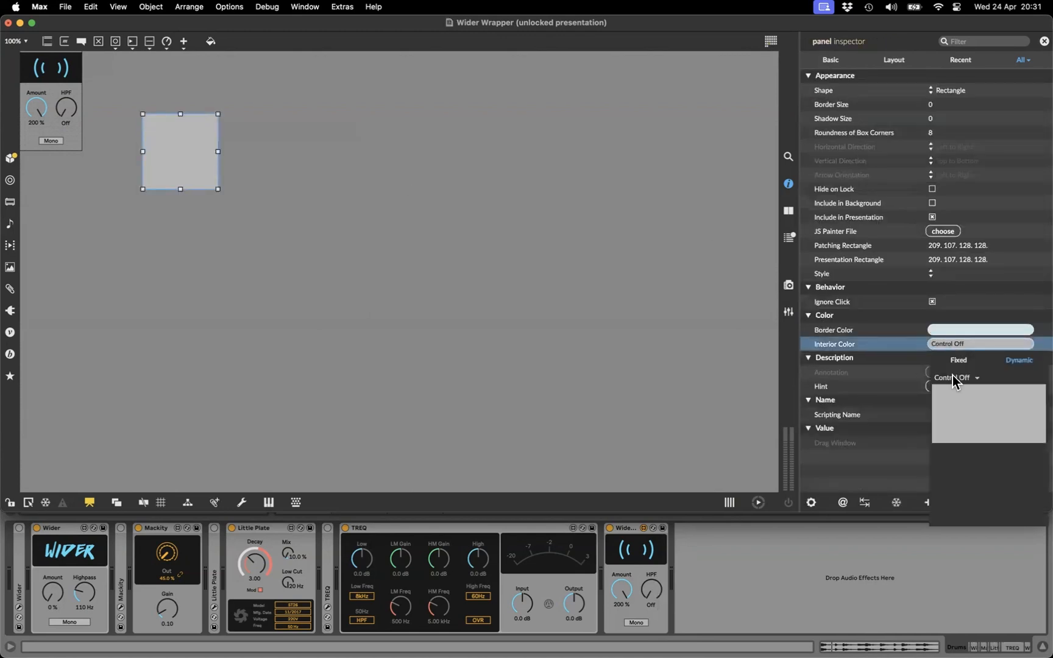
pyautogui.click(953, 376)
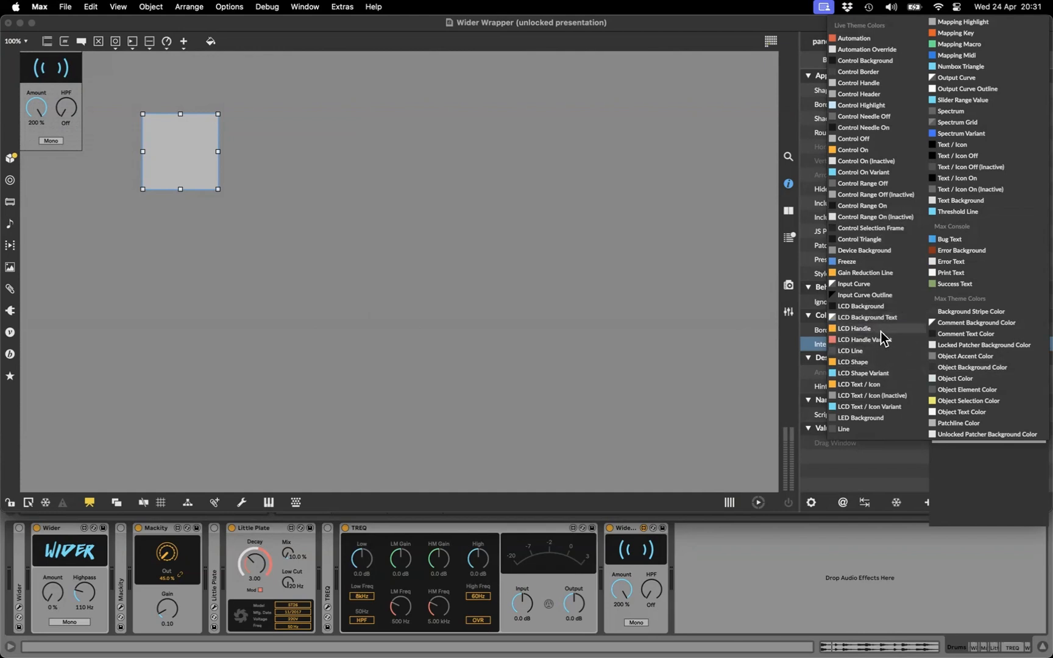
pyautogui.click(872, 317)
# Step: Place the new panel behind the dials and Mono button, sized about 99 by 112 to fill the area below the icon
pyautogui.moveTo(165, 158); pyautogui.dragTo(76, 137)
pyautogui.click(575, 251)
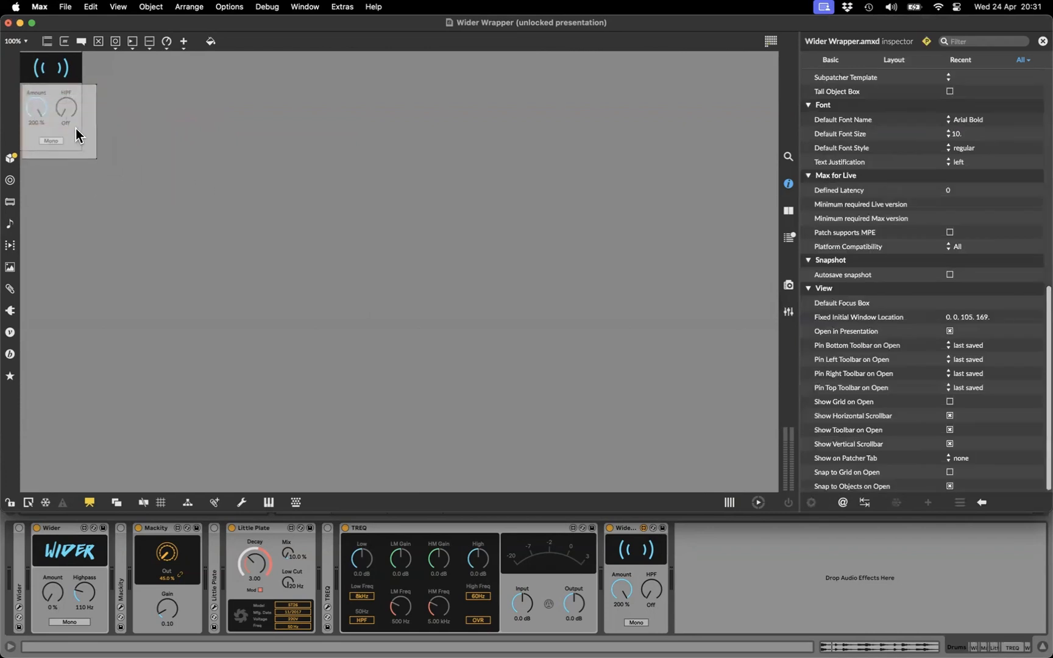
pyautogui.rightClick(85, 145)
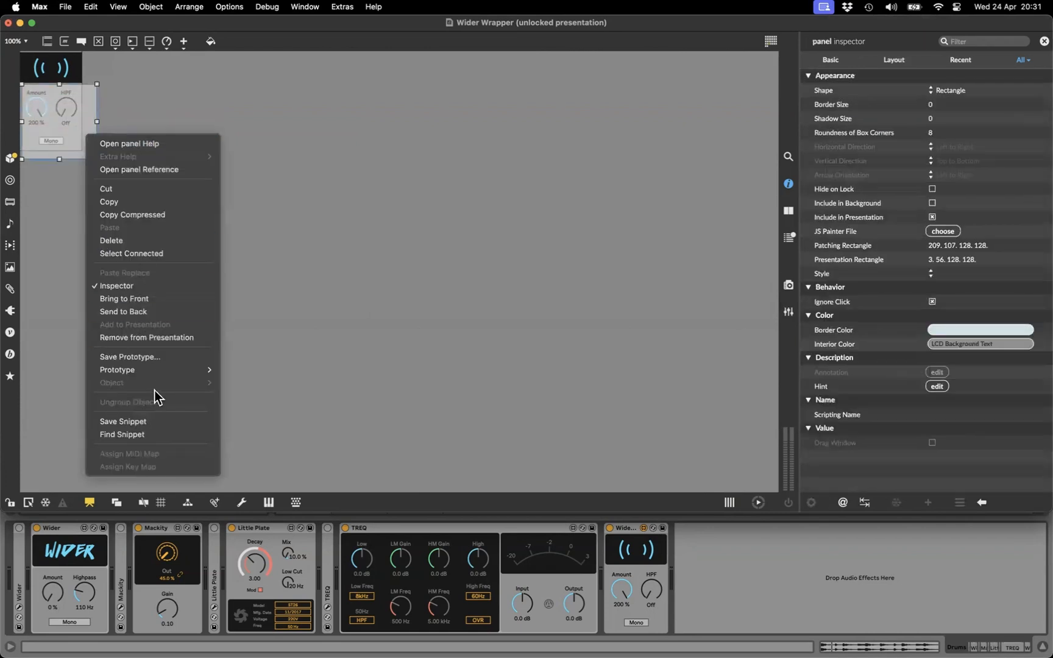
pyautogui.click(156, 314)
pyautogui.moveTo(97, 121); pyautogui.dragTo(79, 121)
pyautogui.moveTo(51, 159); pyautogui.dragTo(52, 150)
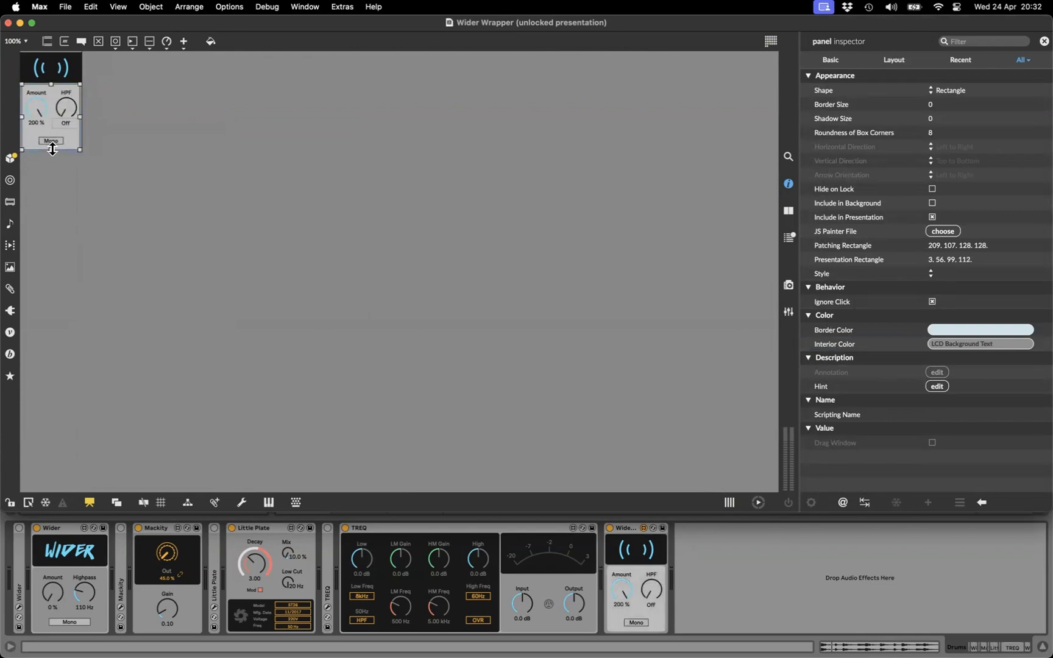
# Step: Set the controls panel's interior colour to LED Background
pyautogui.click(952, 345)
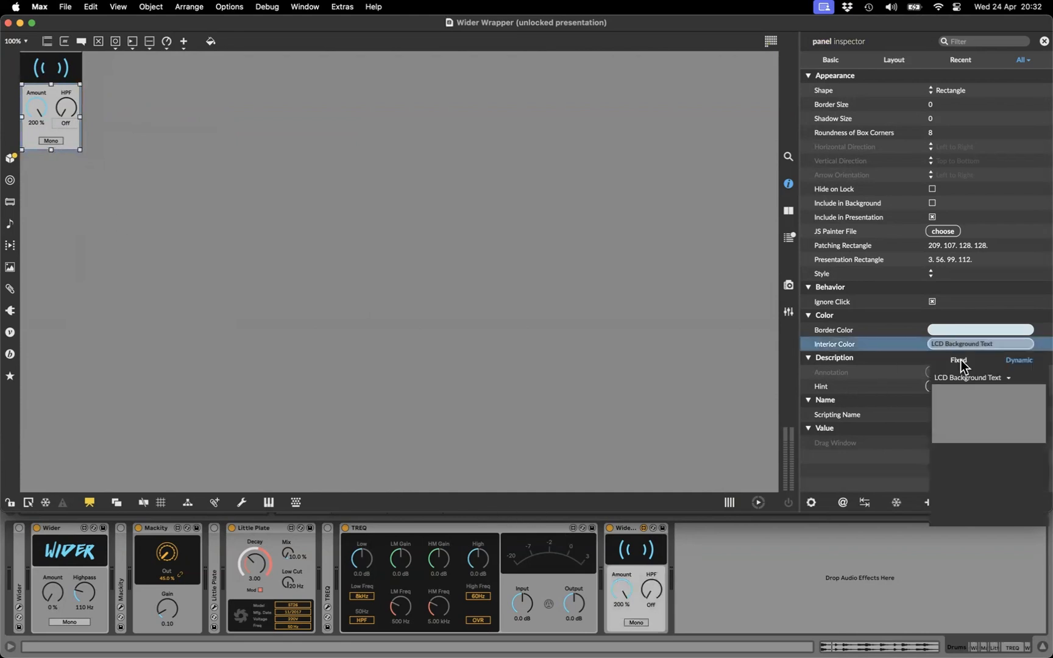
pyautogui.click(969, 377)
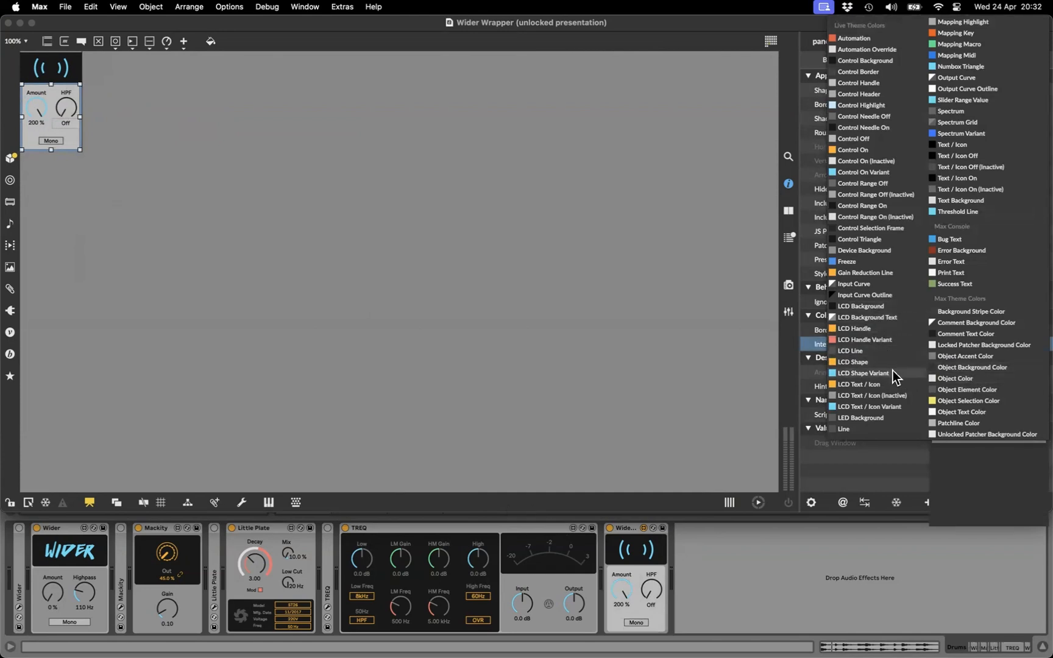
pyautogui.click(880, 417)
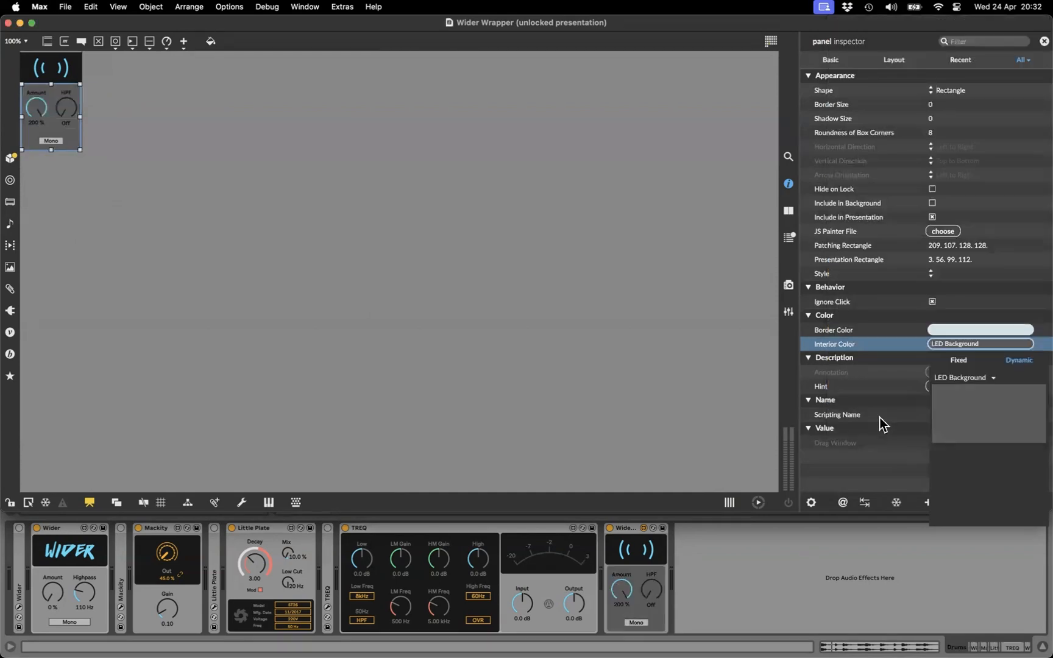
# Step: Set the controls panel's interior colour to Spectrum Grid and widen the panel to about 102
pyautogui.click(963, 378)
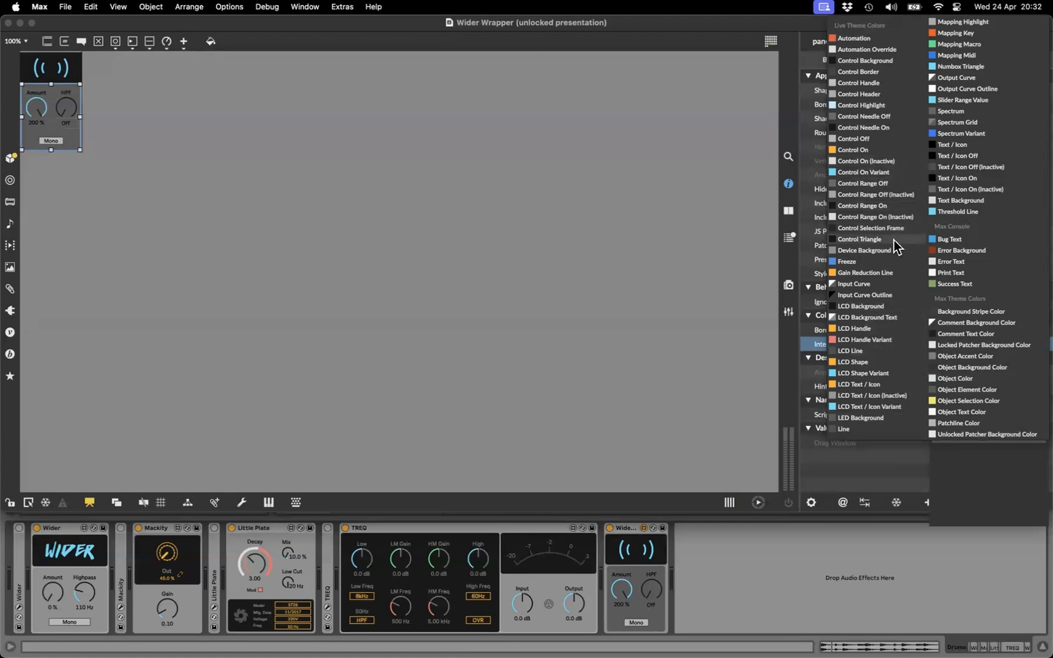
pyautogui.click(943, 121)
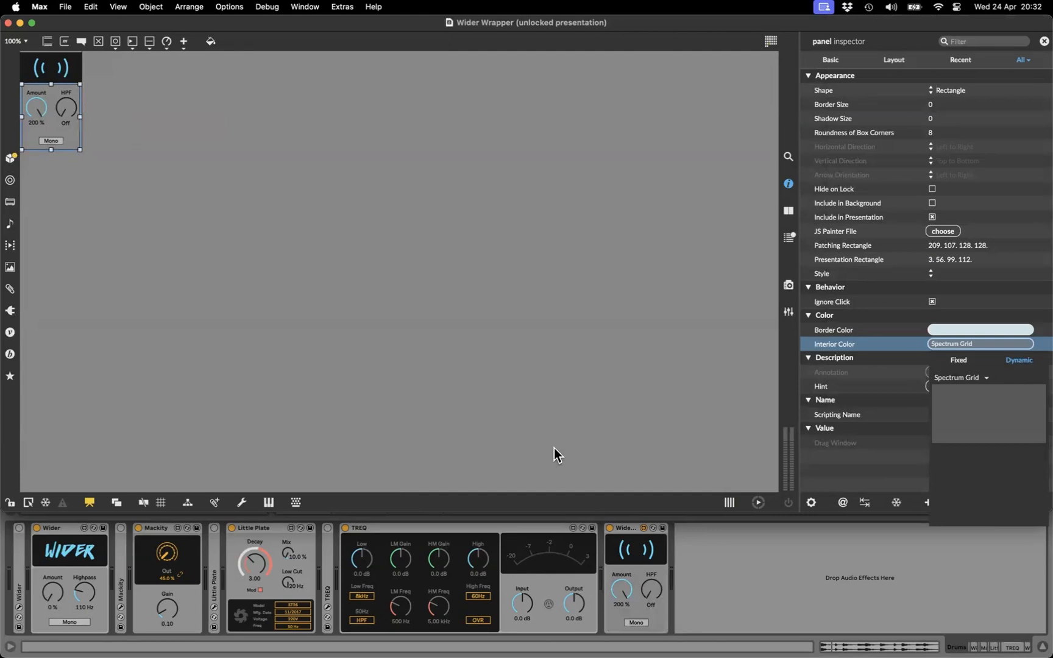
pyautogui.moveTo(80, 117); pyautogui.dragTo(85, 117)
# Step: In patching view, move both panels side by side below the icon button and shrink the button to about 68 by 51
pyautogui.click(91, 504)
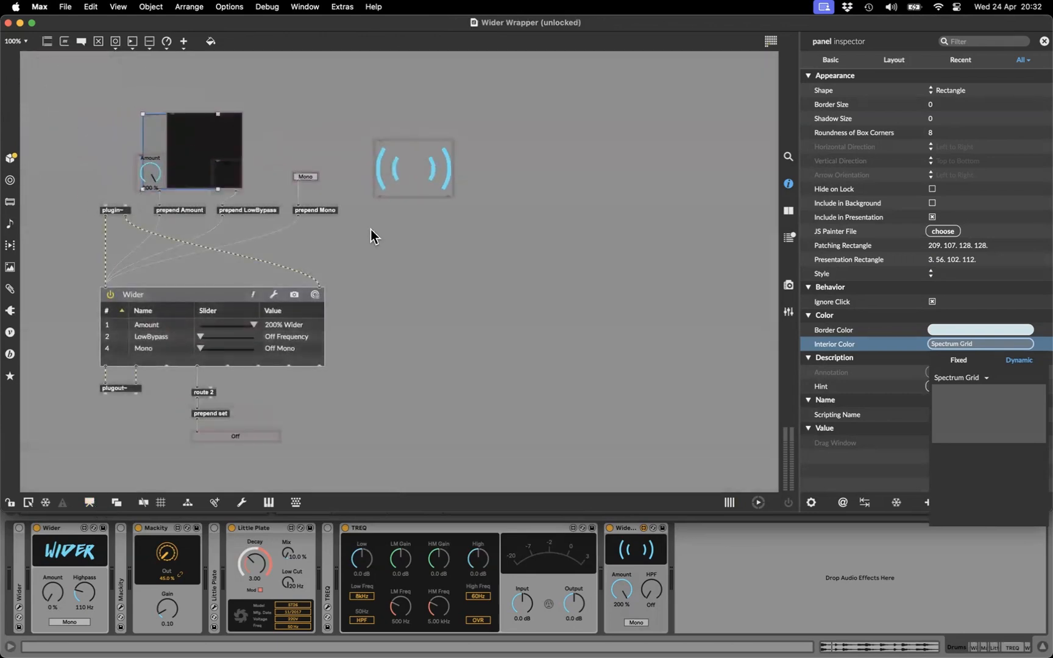
pyautogui.moveTo(353, 105); pyautogui.dragTo(476, 214)
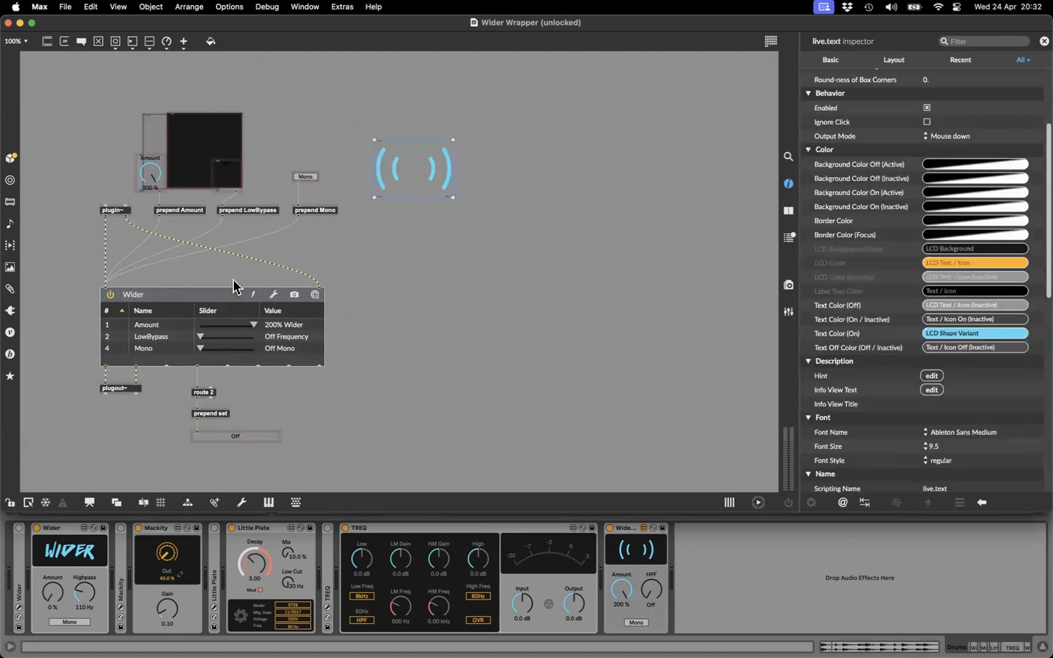
pyautogui.moveTo(216, 137); pyautogui.dragTo(423, 259)
pyautogui.moveTo(191, 126); pyautogui.dragTo(515, 247)
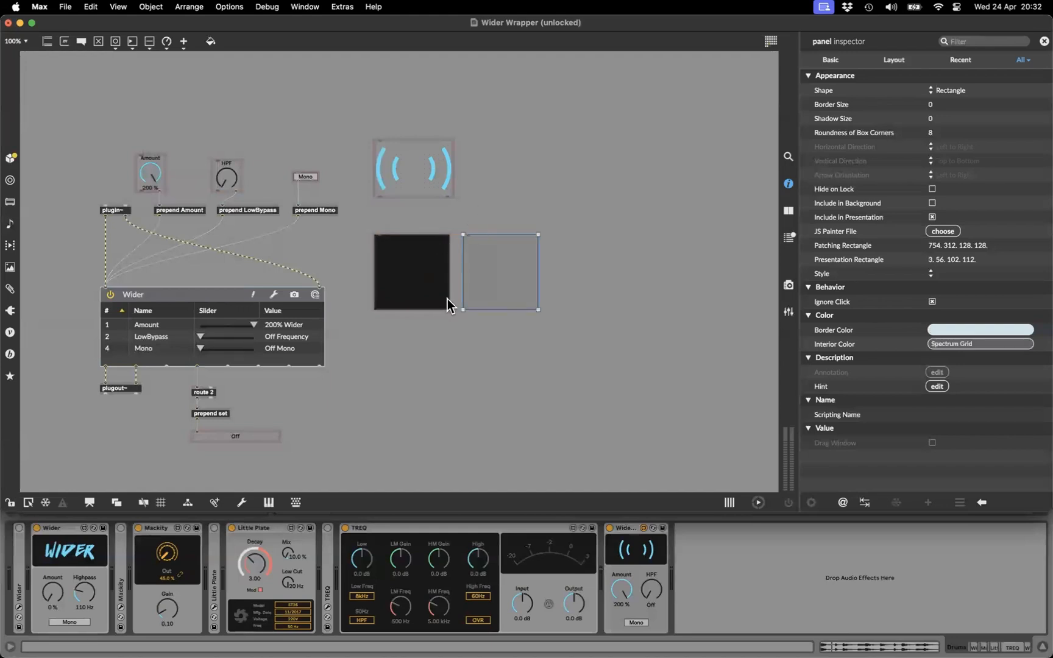
pyautogui.moveTo(425, 188)
pyautogui.mouseDown()
pyautogui.moveTo(428, 204)
pyautogui.moveTo(410, 182)
pyautogui.moveTo(405, 194)
pyautogui.moveTo(414, 194)
pyautogui.mouseUp()
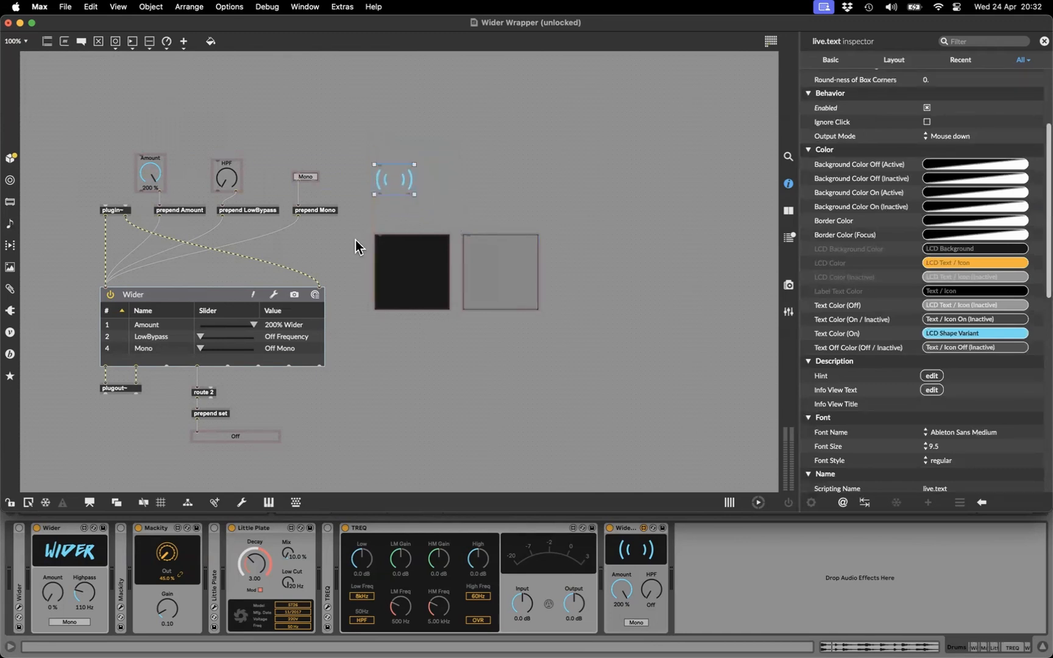
# Step: Open and close the Wider plug-in's edit window from the vst~ object, and look up the open message in the vst~ reference
pyautogui.click(146, 296)
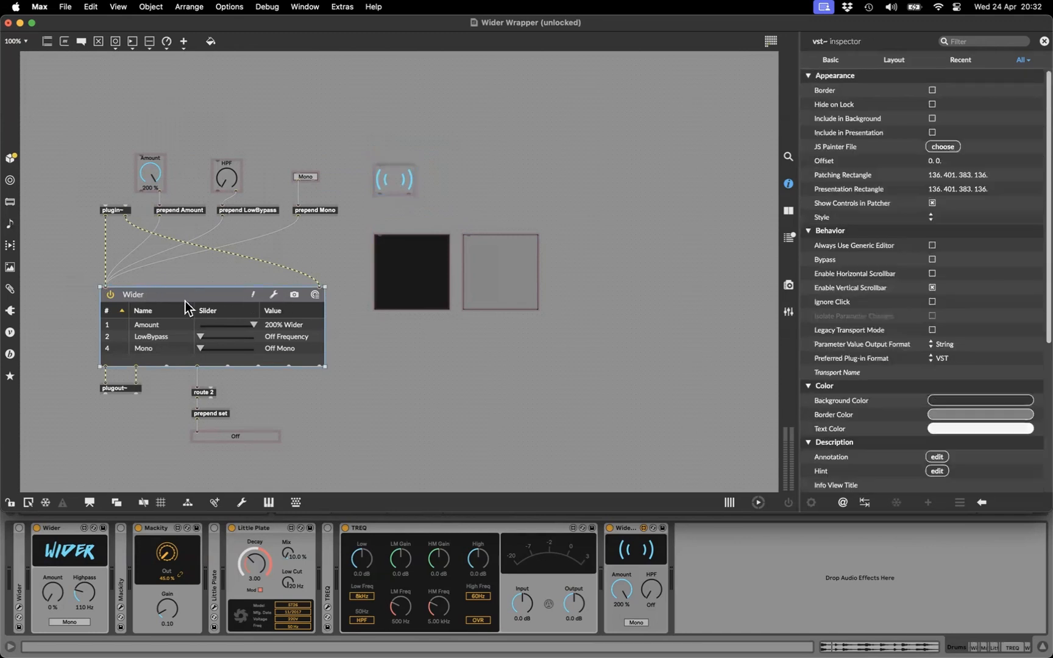
pyautogui.click(273, 297)
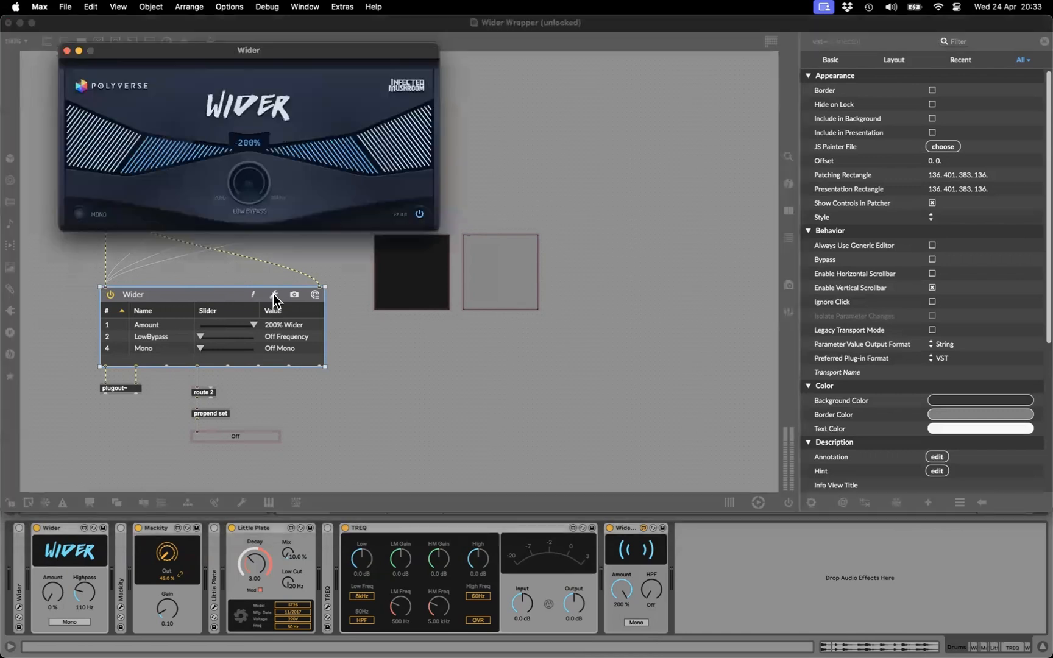
pyautogui.click(67, 51)
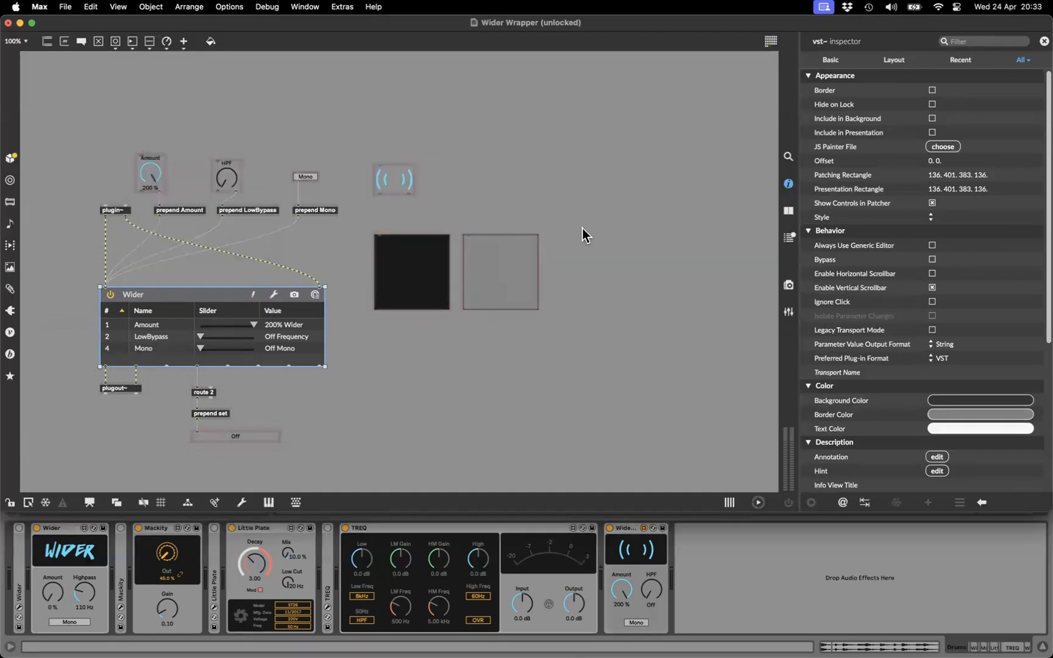
pyautogui.click(787, 211)
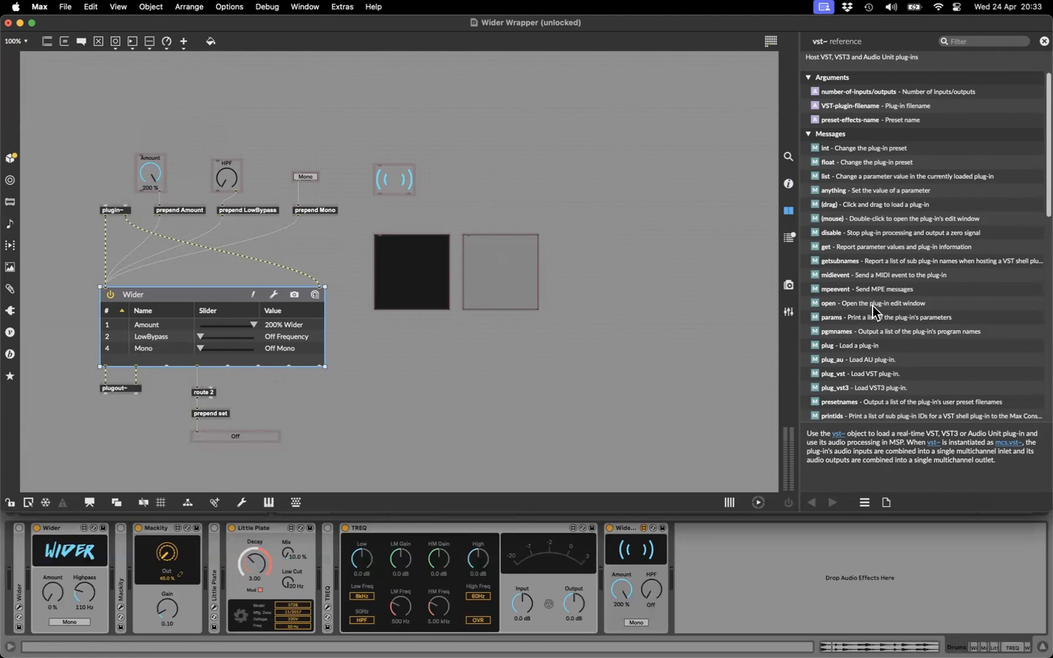
pyautogui.click(832, 303)
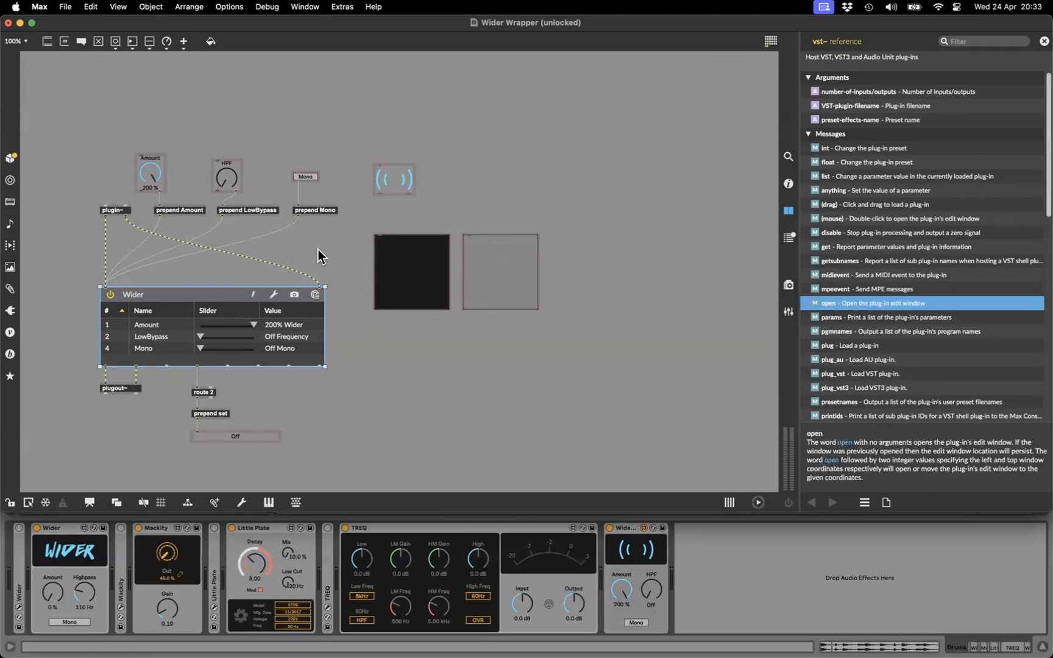
# Step: Create an open message, connect it to the vst~ object's first inlet and place it beneath prepend Mono
pyautogui.write('nop')
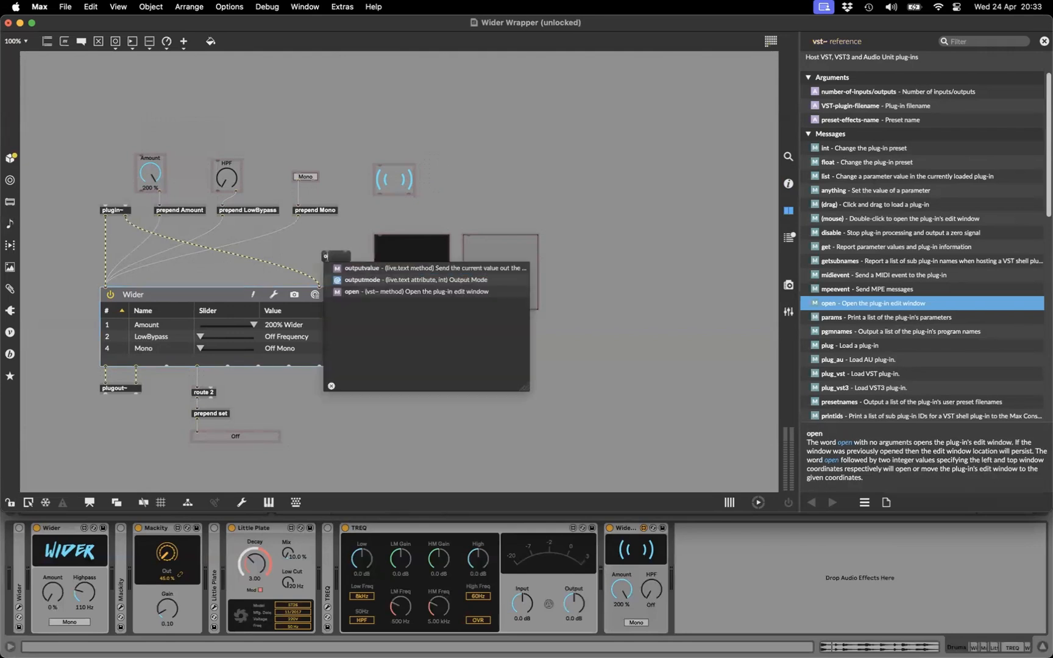
pyautogui.write('en')
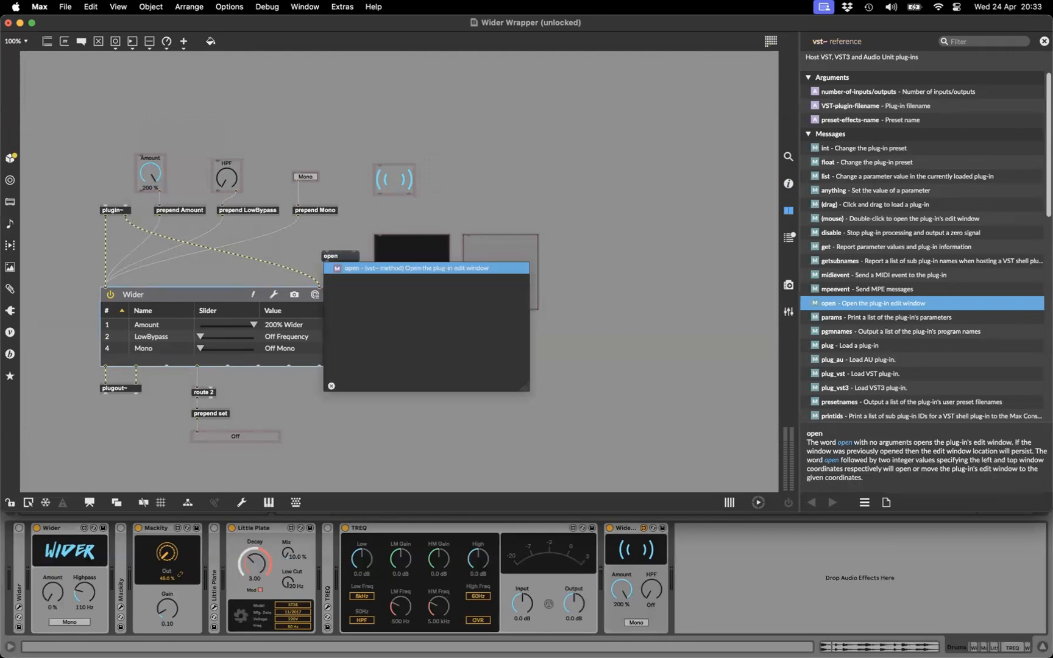
pyautogui.click(296, 247)
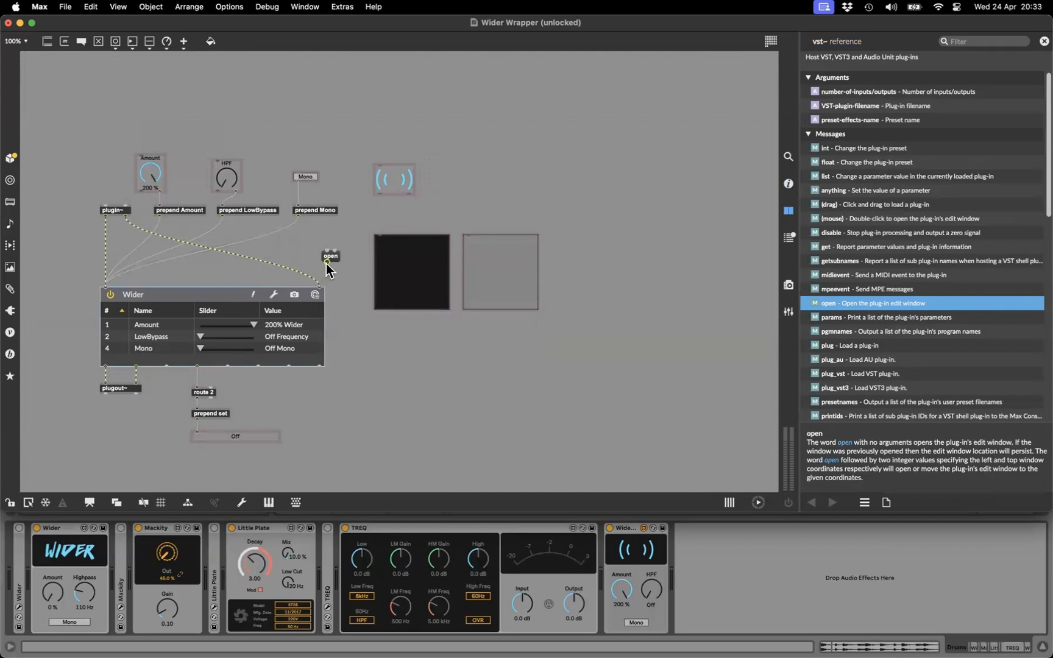
pyautogui.click(107, 287)
pyautogui.moveTo(334, 257); pyautogui.dragTo(330, 247)
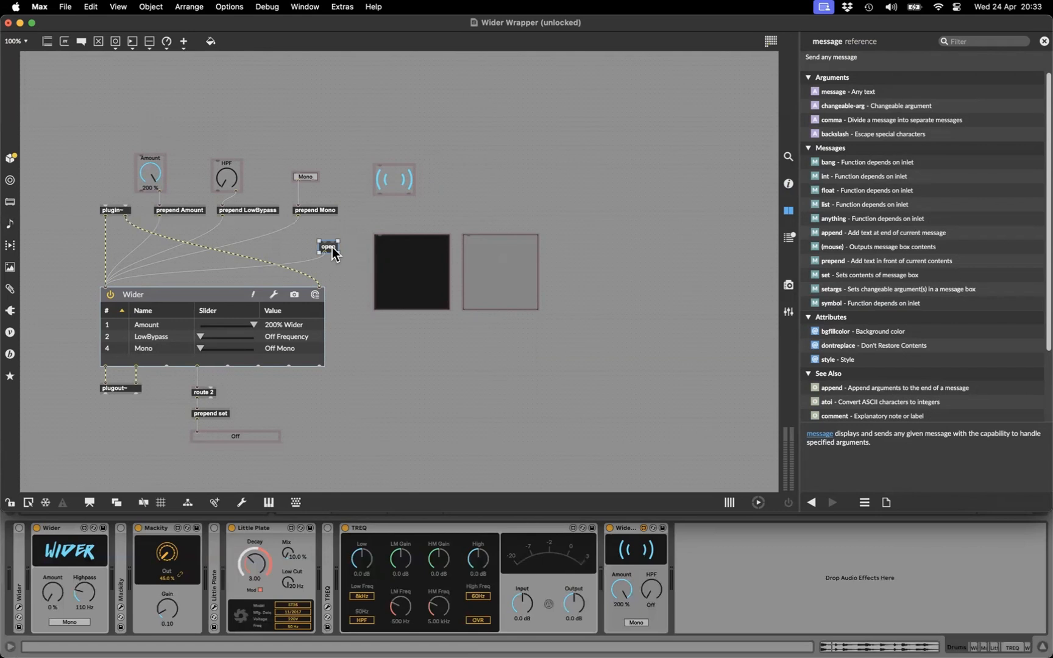
# Step: Lock the patcher, trigger the open message to test it and close the plug-in window
pyautogui.press('super+e')
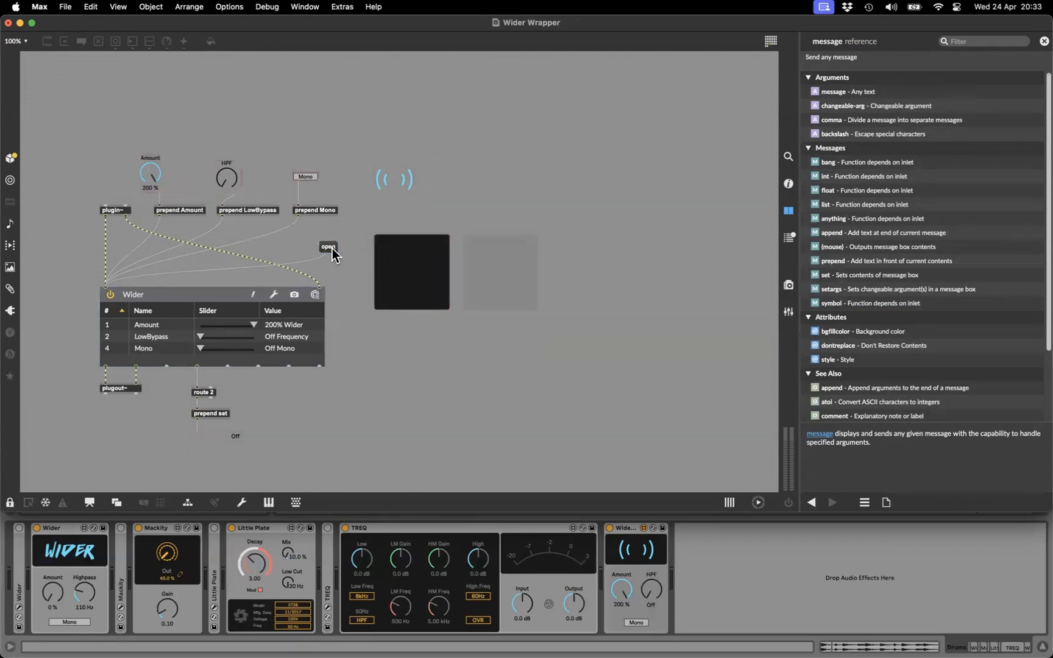
pyautogui.click(329, 248)
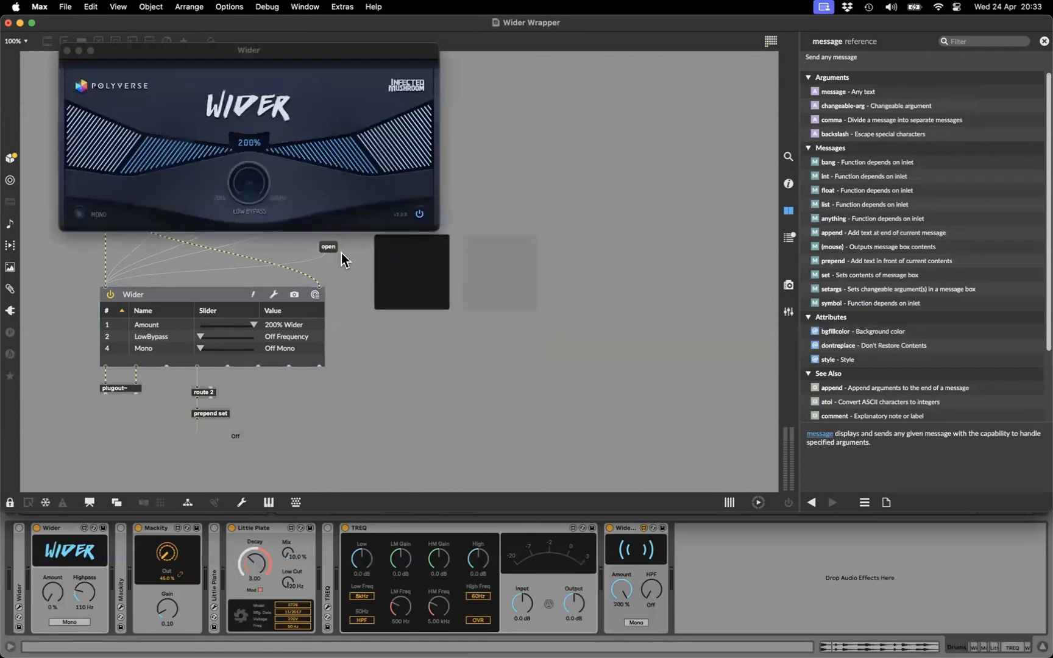
pyautogui.click(67, 51)
# Step: Connect the icon button's outlet to the open message and test the button twice in the locked patcher, closing the plug-in window each time
pyautogui.press('super+e')
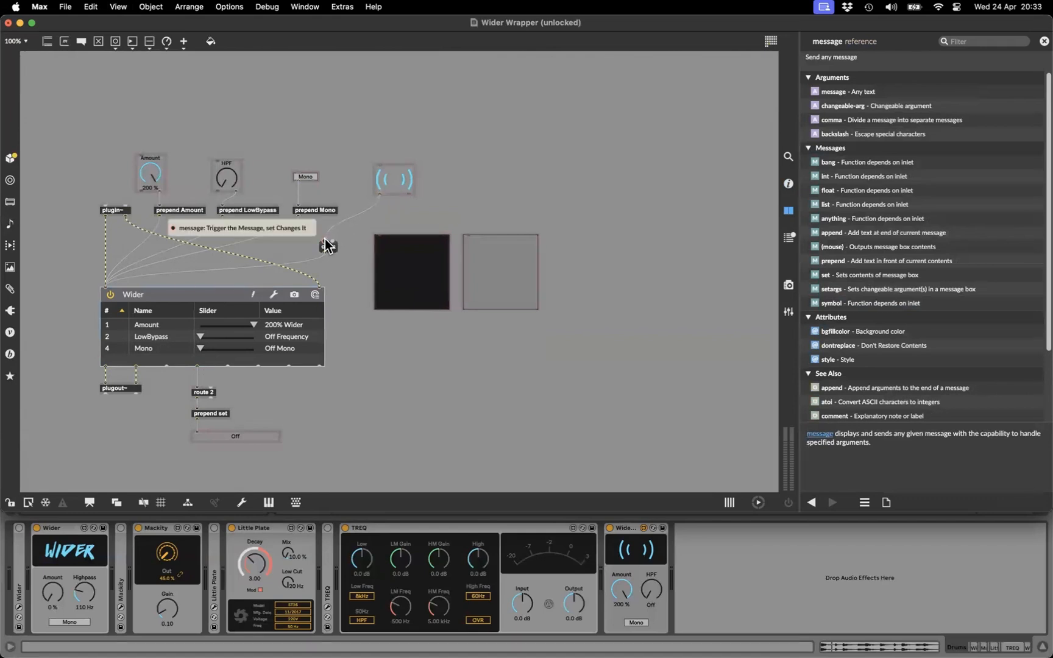
pyautogui.moveTo(326, 239); pyautogui.dragTo(326, 240)
pyautogui.press('super+e')
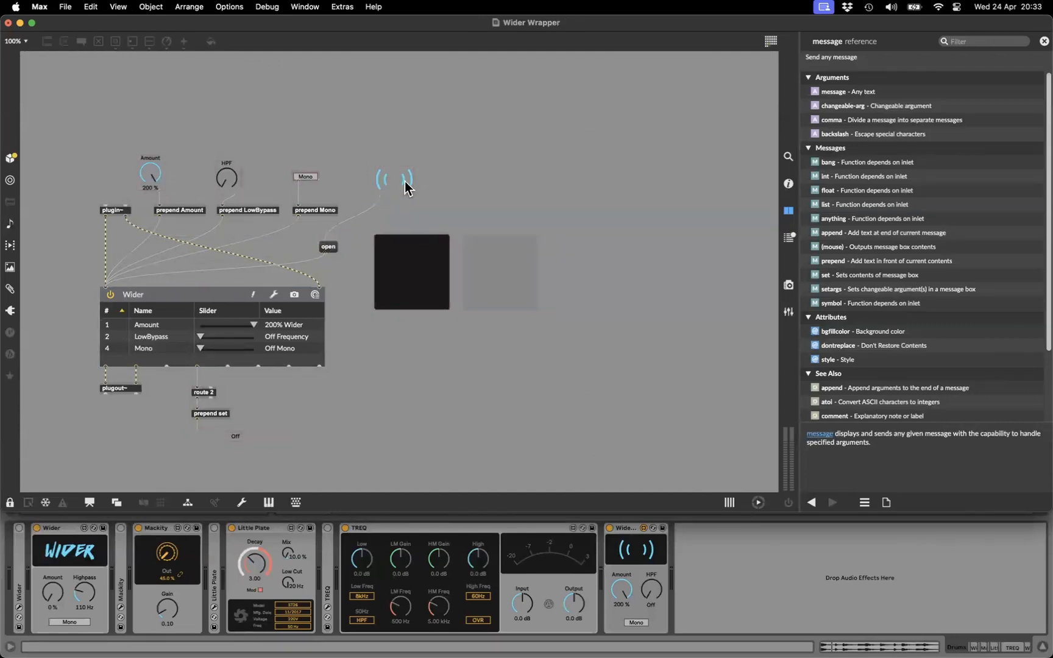
pyautogui.click(404, 181)
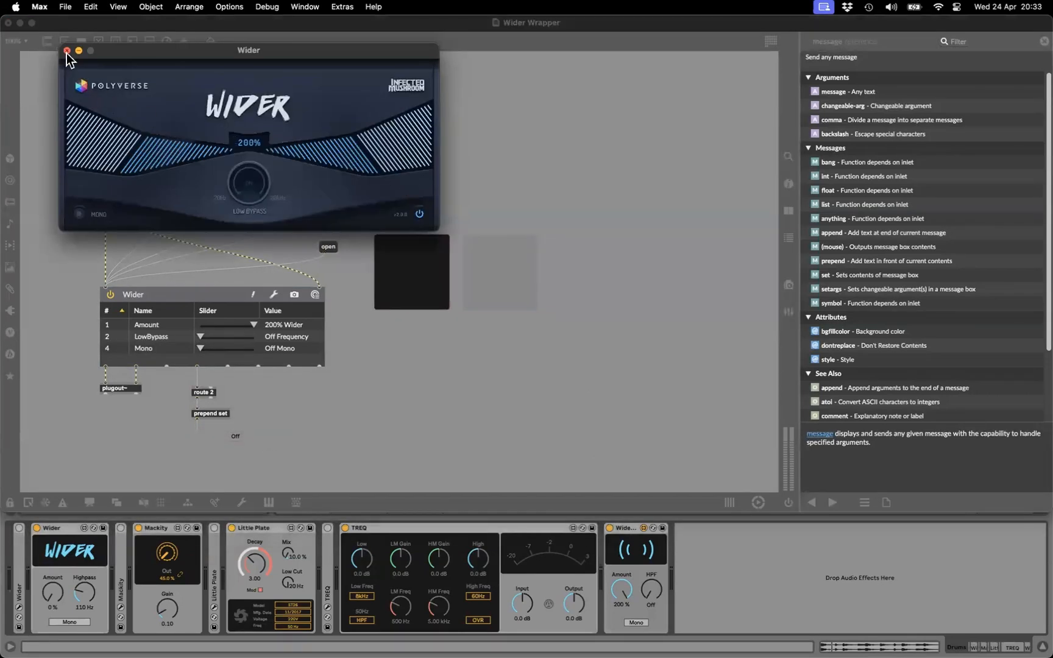
pyautogui.click(67, 51)
pyautogui.click(400, 183)
pyautogui.click(67, 50)
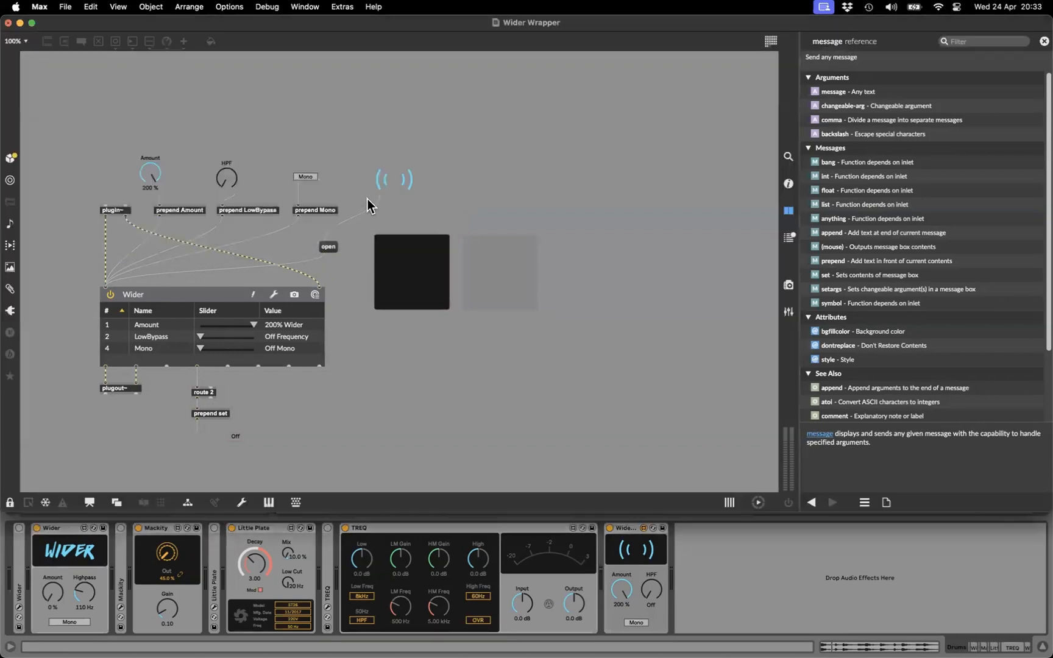
# Step: Set the icon button's Text Color (Off) to LCD Shape Variant, test the button and close the plug-in window
pyautogui.press('super+e')
pyautogui.click(403, 176)
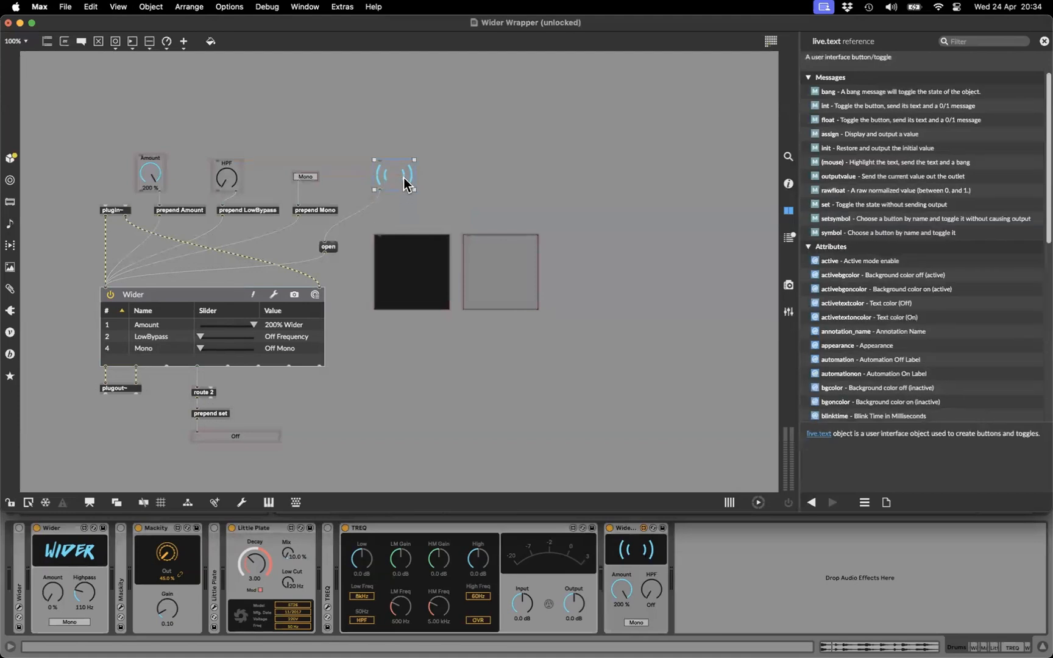
pyautogui.click(788, 183)
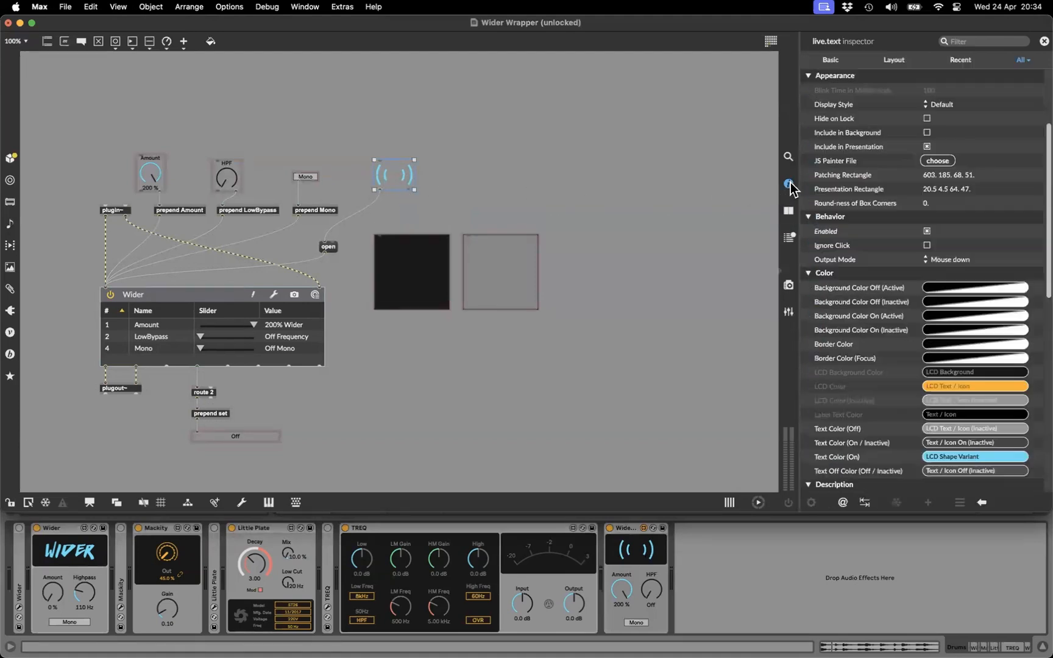
pyautogui.scroll(-3, 920, 335)
pyautogui.click(946, 305)
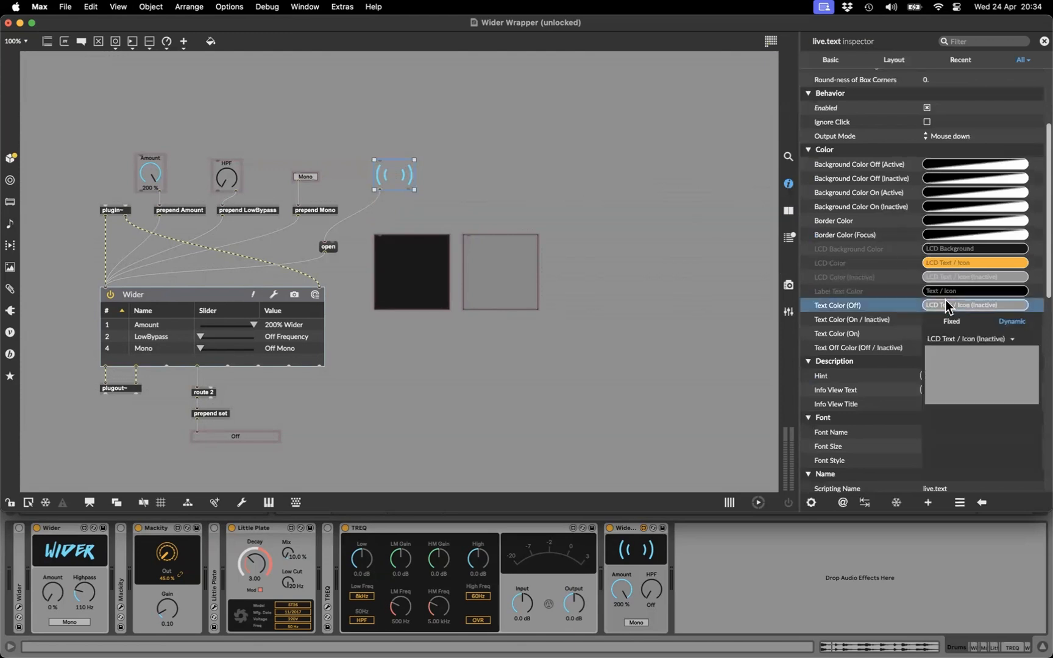
pyautogui.click(952, 340)
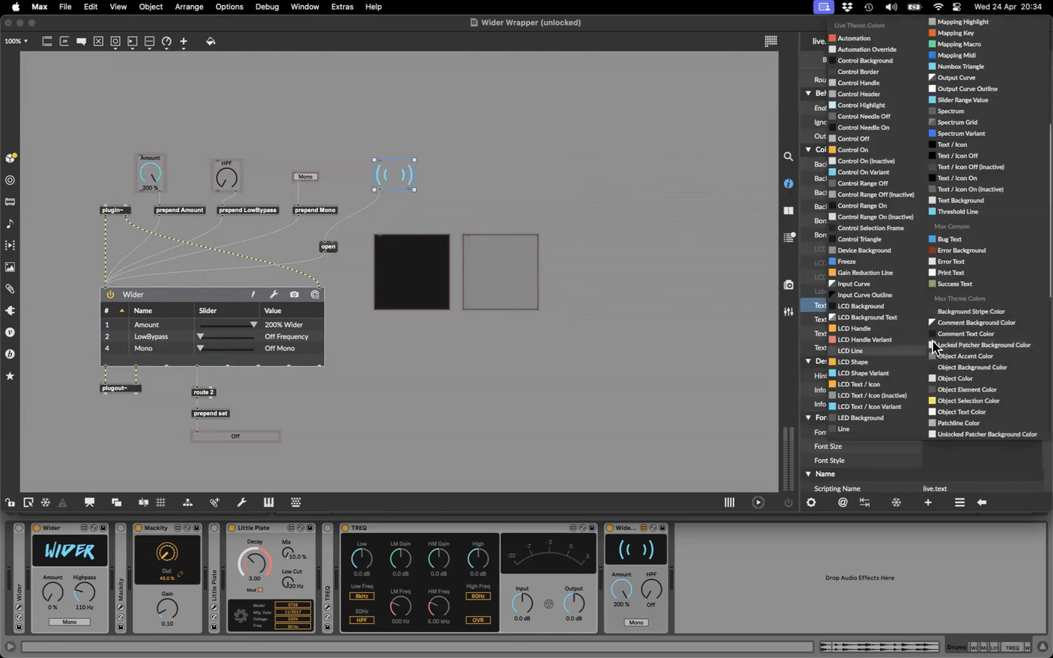
pyautogui.click(874, 374)
pyautogui.click(526, 178)
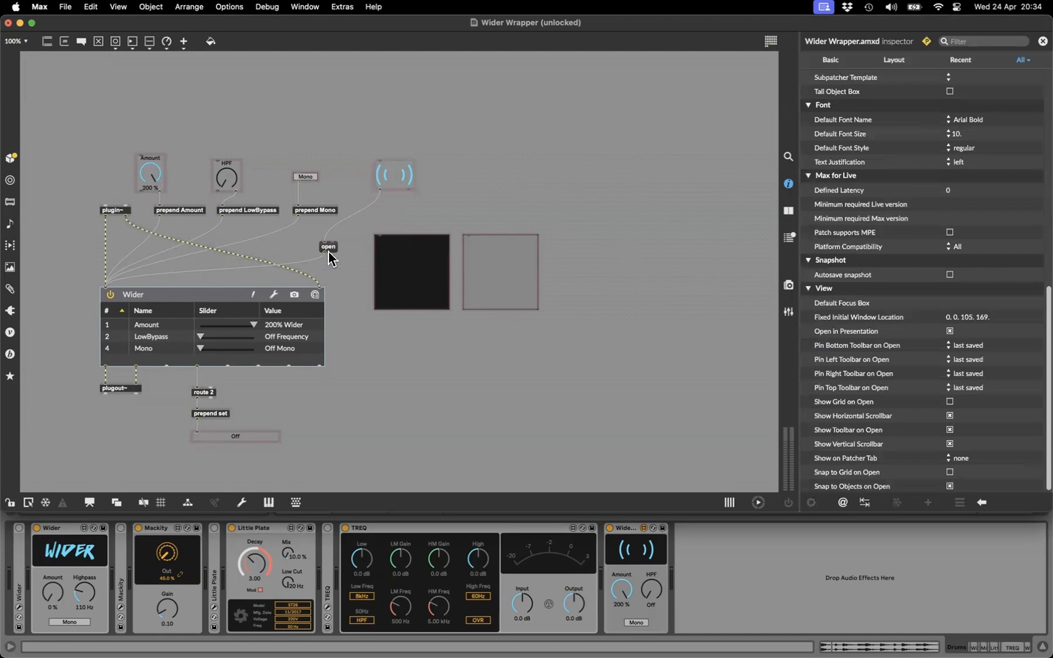
pyautogui.keyDown('super'); pyautogui.click(411, 177); pyautogui.keyUp('super')
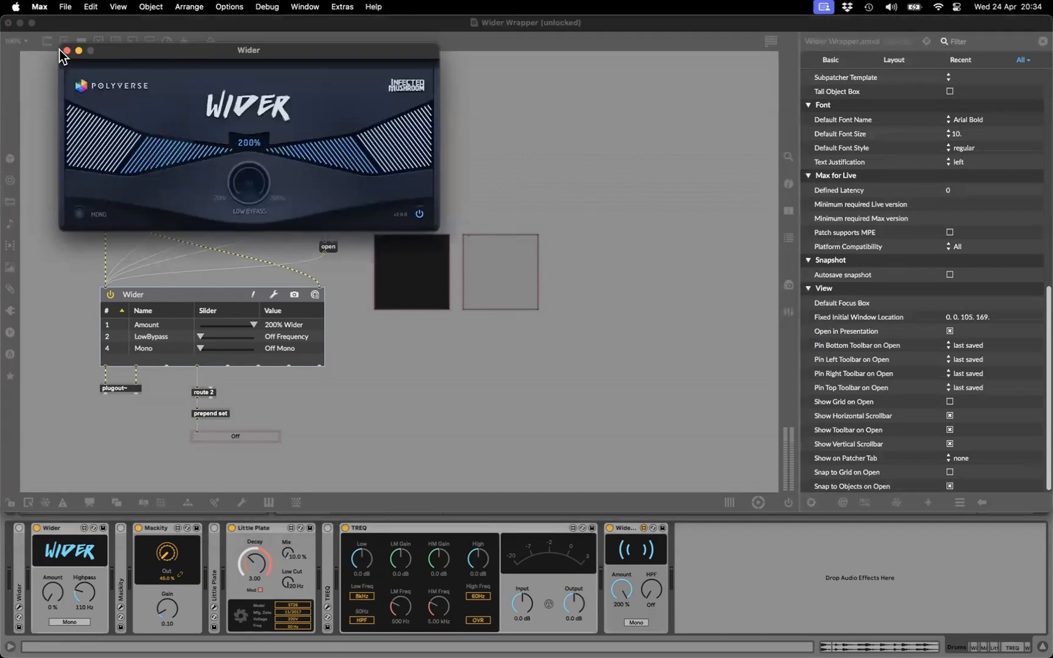
pyautogui.click(66, 50)
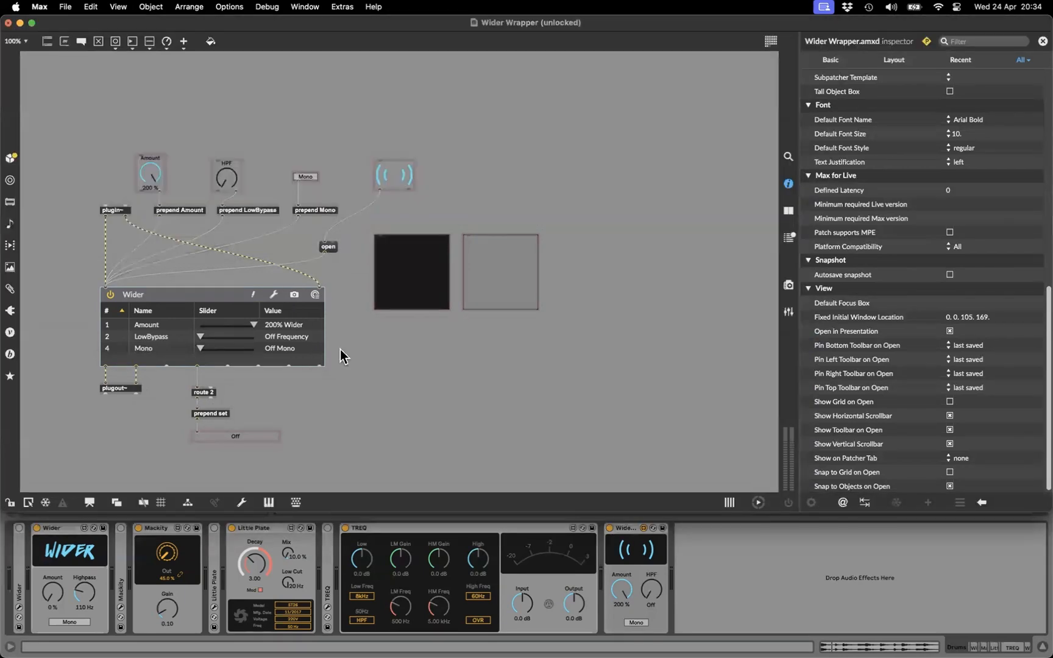
# Step: Switch the Wider Wrapper patcher to presentation mode, freeze the device and close its editor
pyautogui.click(89, 502)
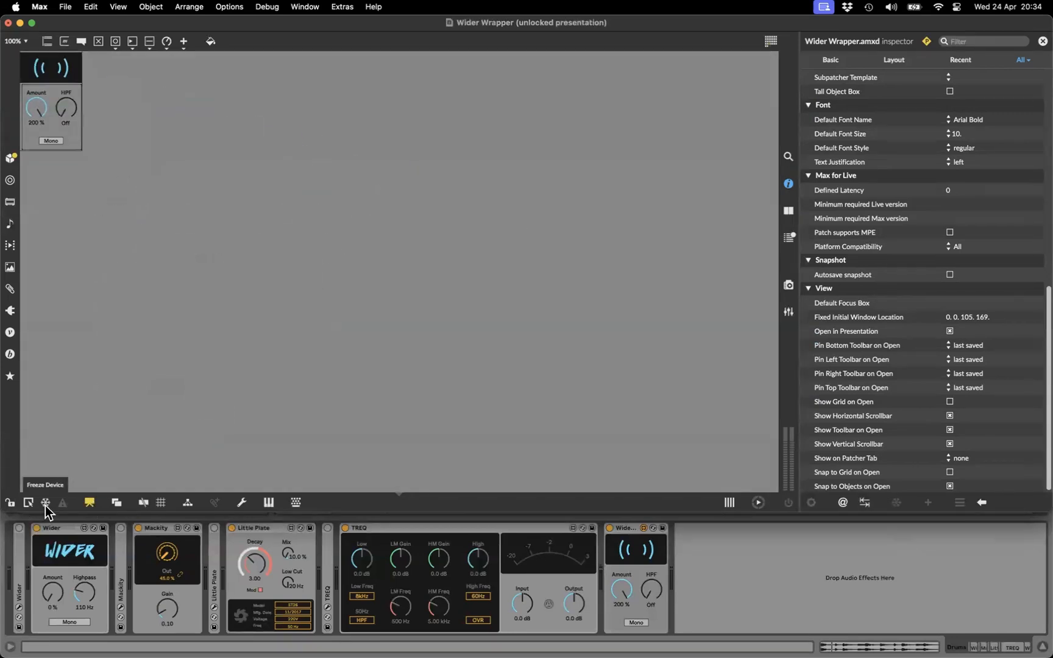
pyautogui.click(10, 502)
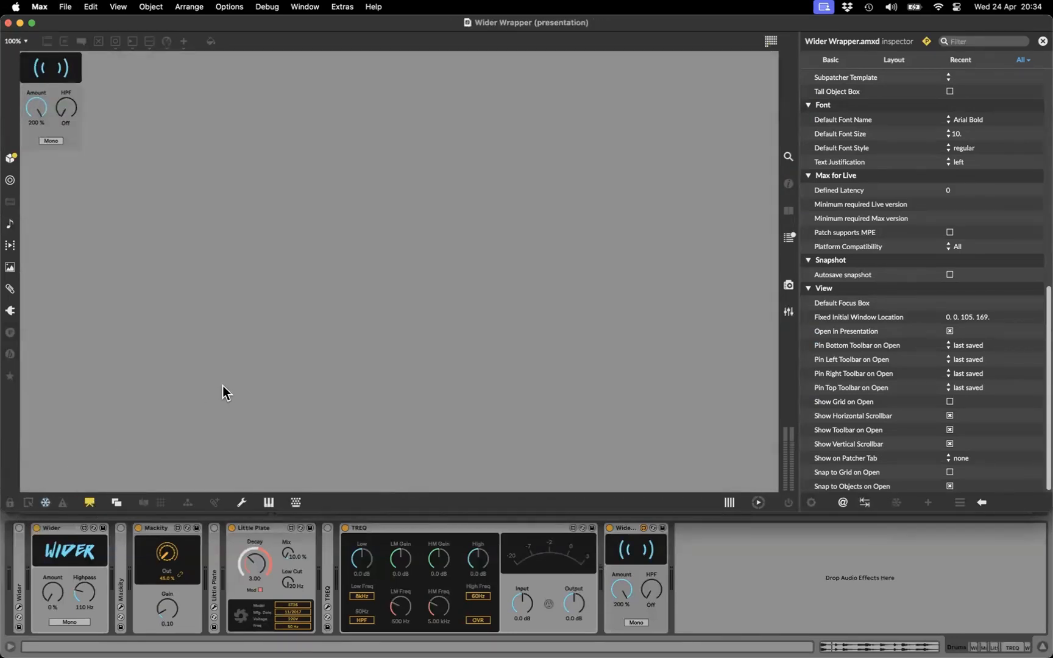
pyautogui.press('super+w')
pyautogui.press('super+Tab')
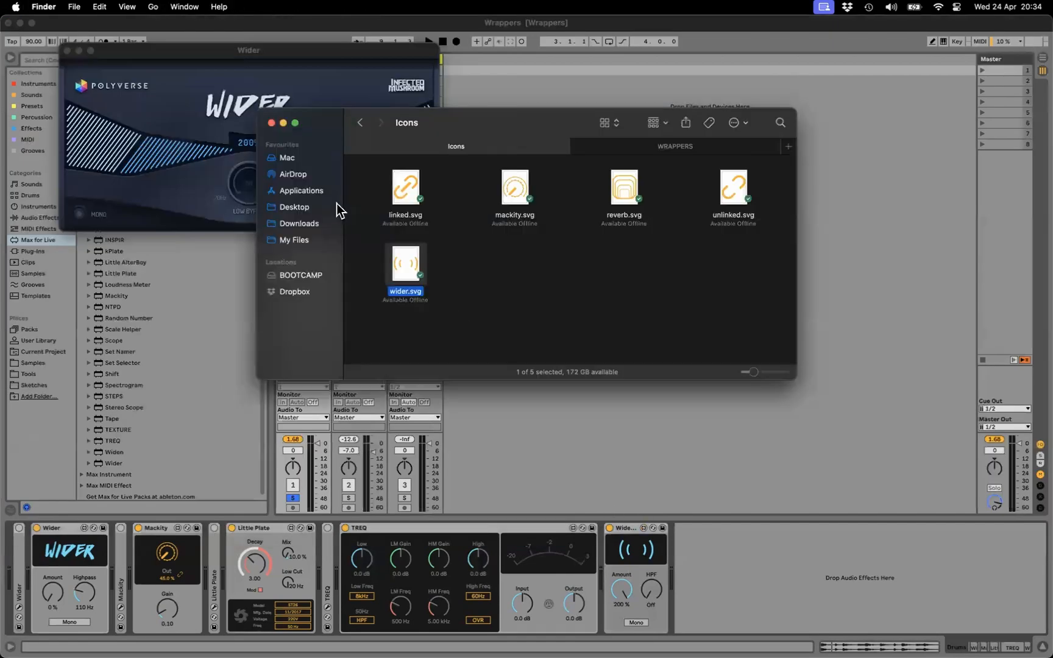
# Step: Close the leftover plug-in window, reopen it from the device's icon button in Live, move it to mid-screen and close it
pyautogui.click(67, 50)
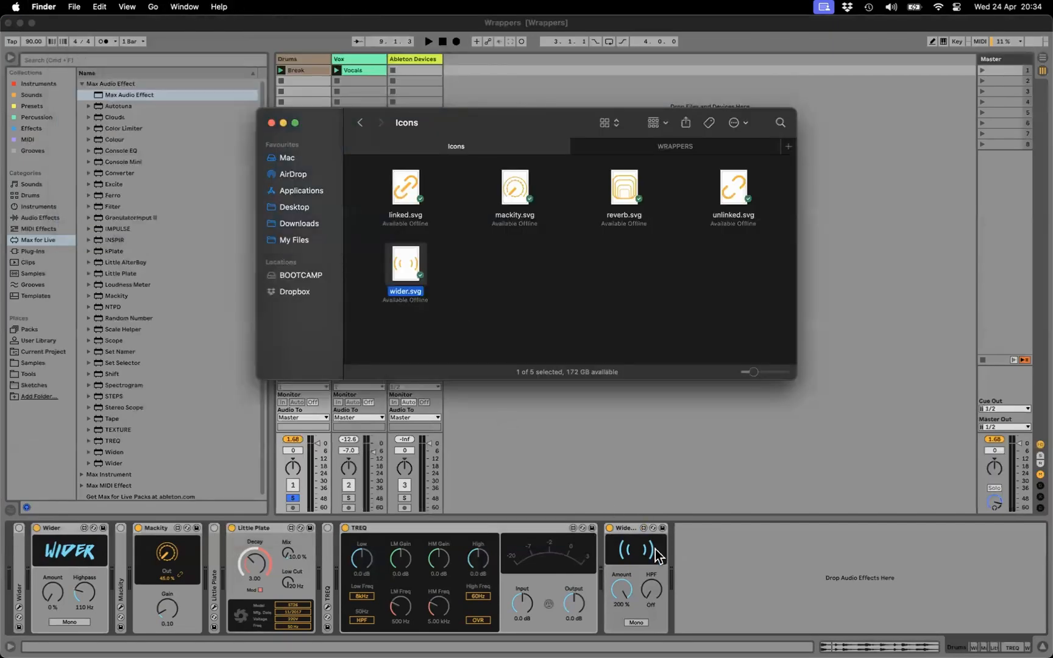
pyautogui.click(655, 553)
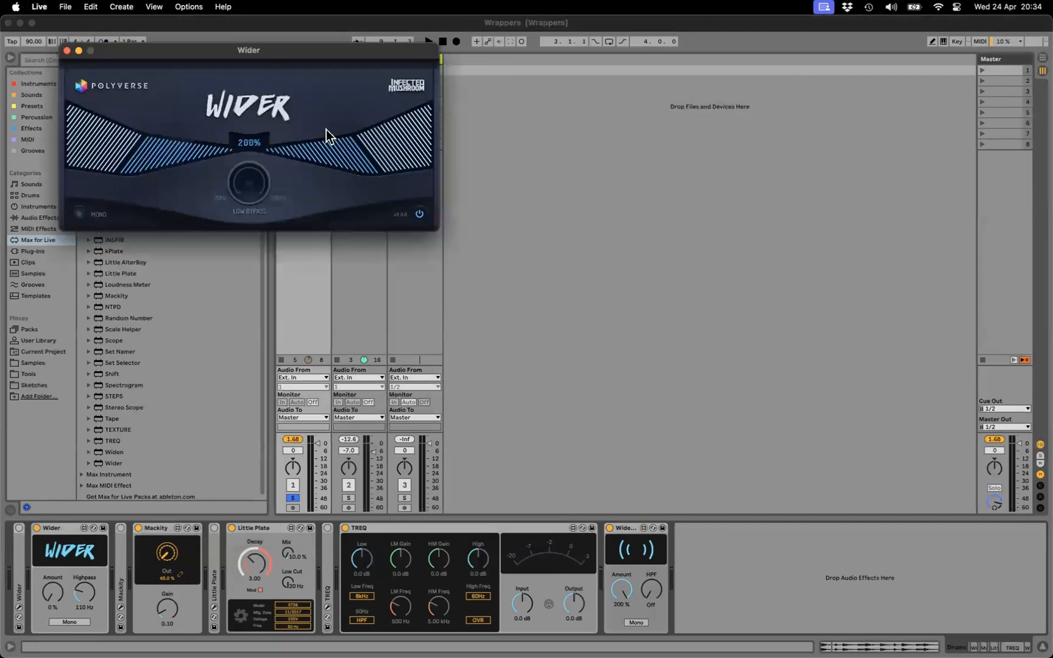
pyautogui.moveTo(298, 57); pyautogui.dragTo(635, 292)
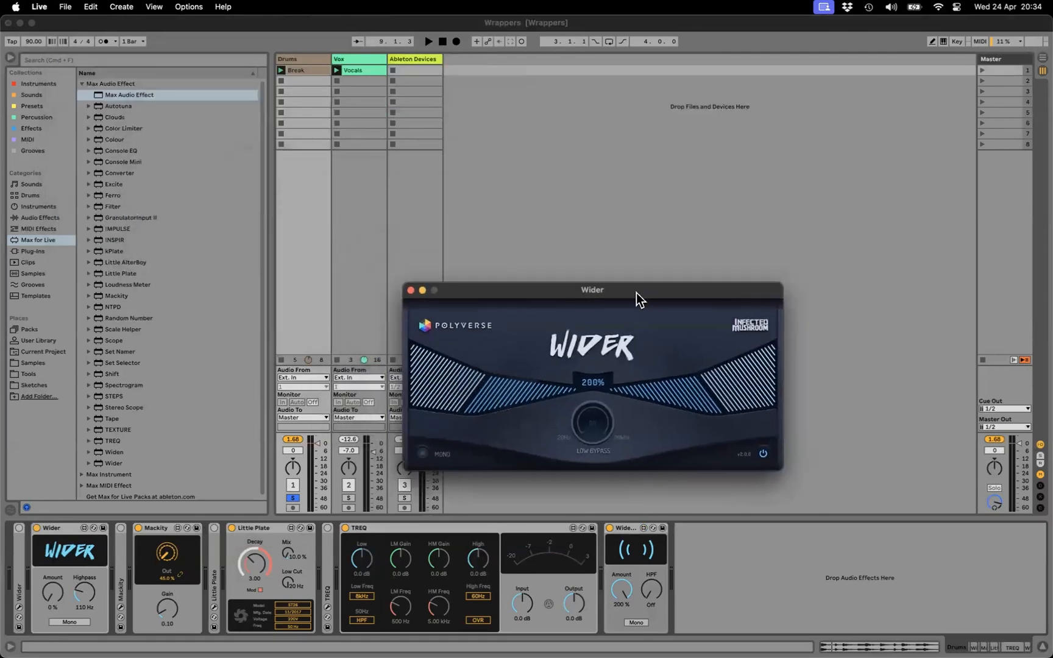
pyautogui.click(407, 289)
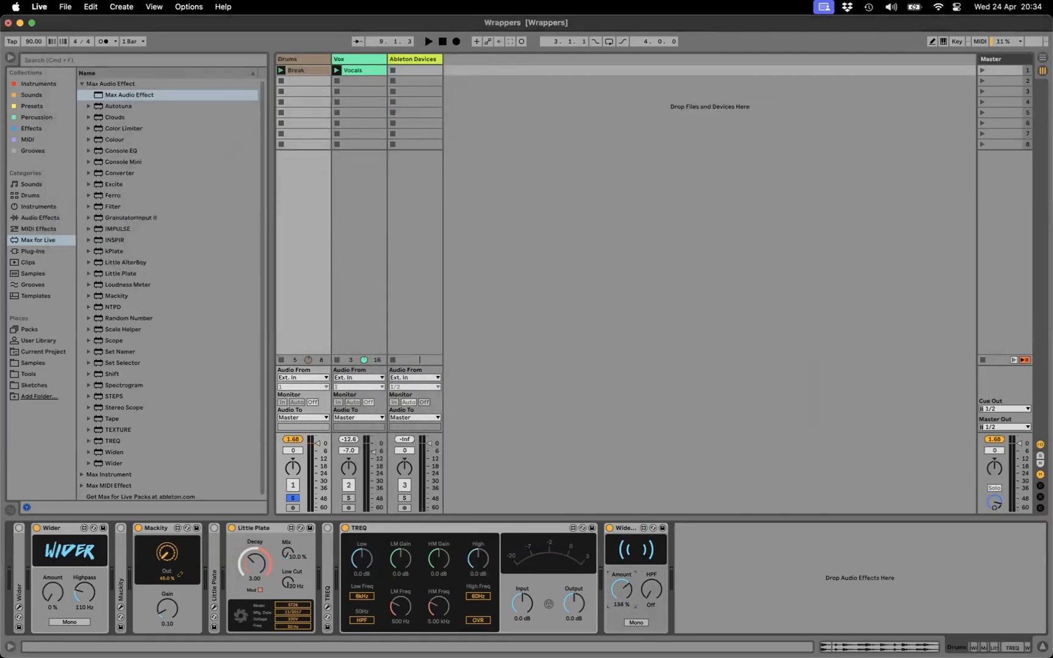
# Step: Test the Amount control both ways, setting it to 120% in the plug-in window and to 72.4% with the device's dial
pyautogui.click(648, 550)
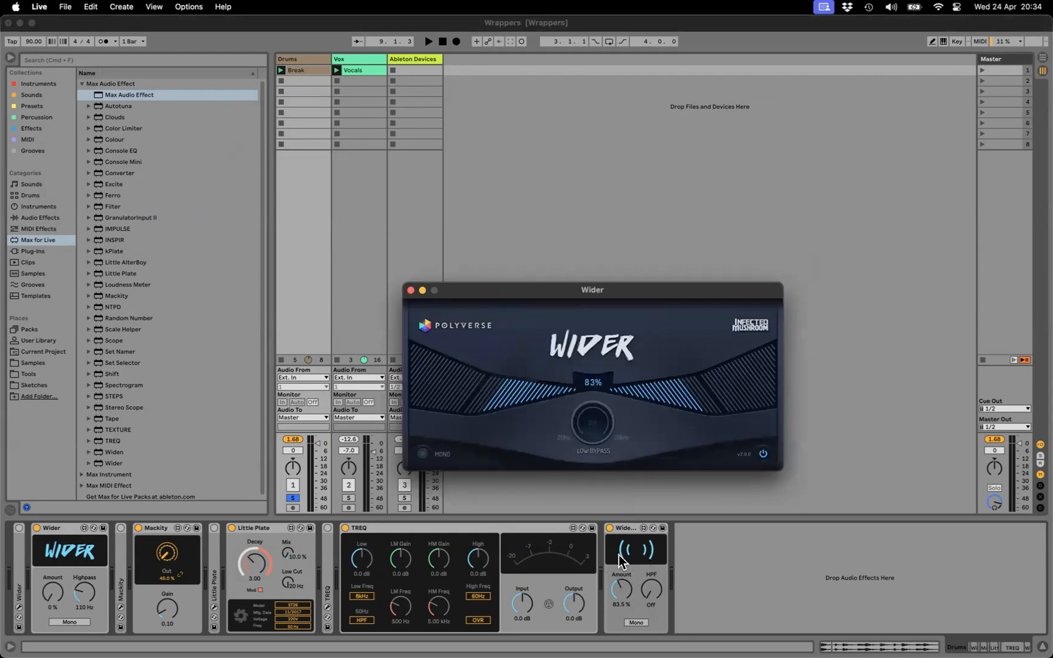
pyautogui.click(621, 588)
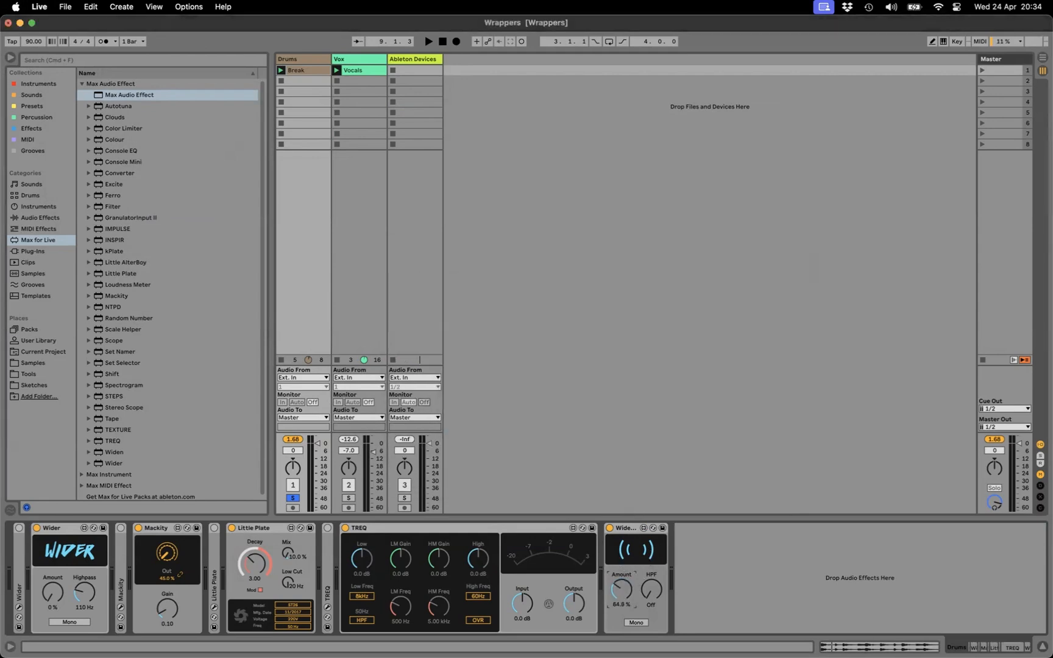
pyautogui.click(647, 556)
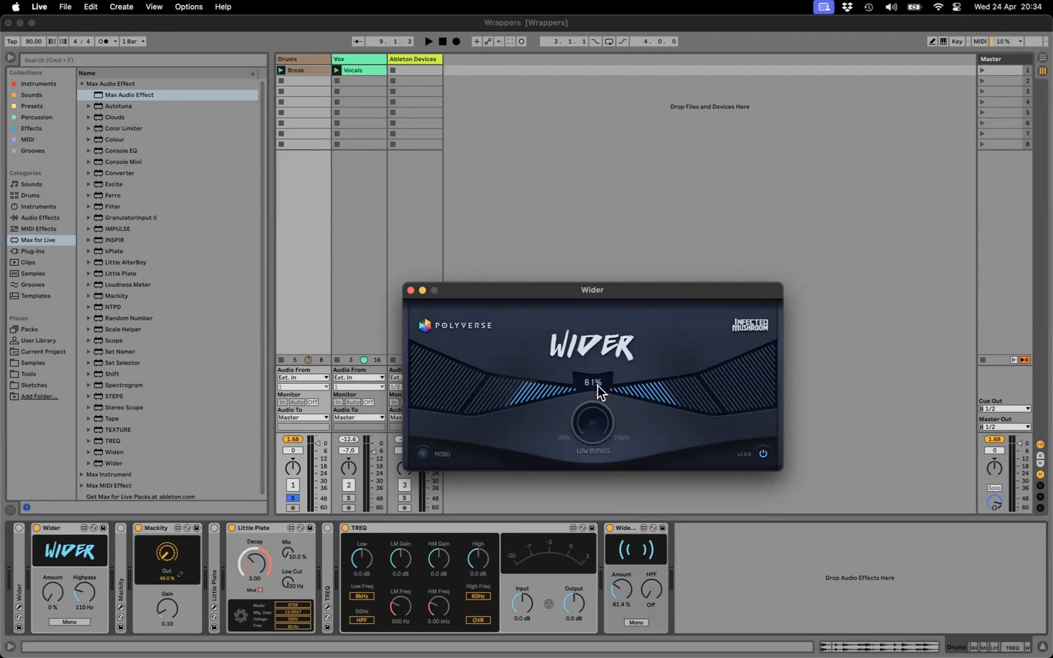
pyautogui.moveTo(596, 390); pyautogui.dragTo(594, 329)
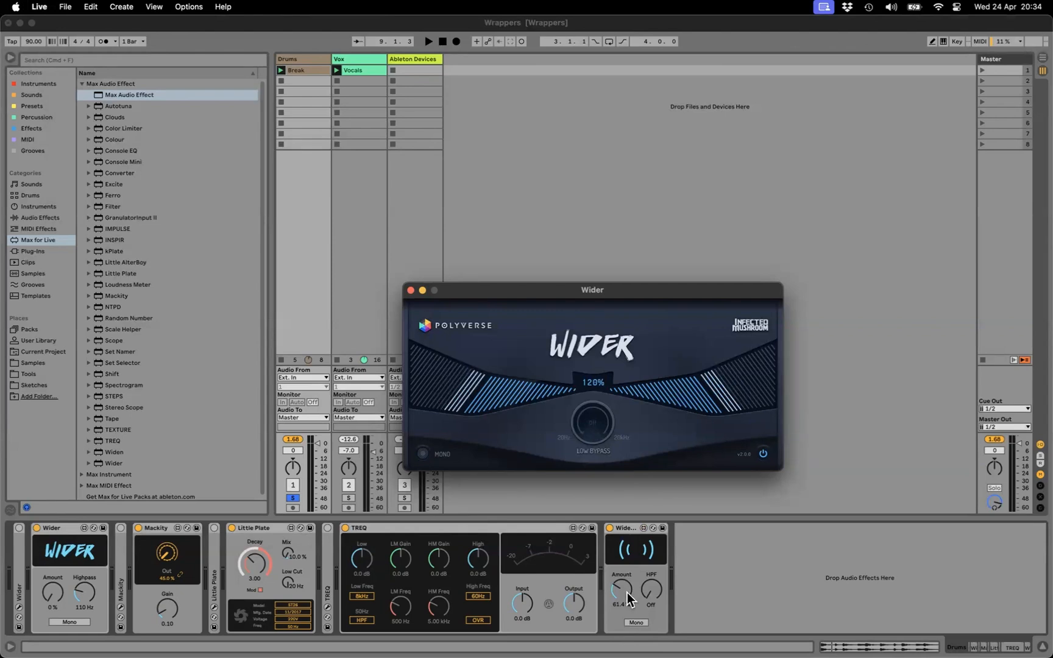
pyautogui.moveTo(622, 600); pyautogui.dragTo(622, 588)
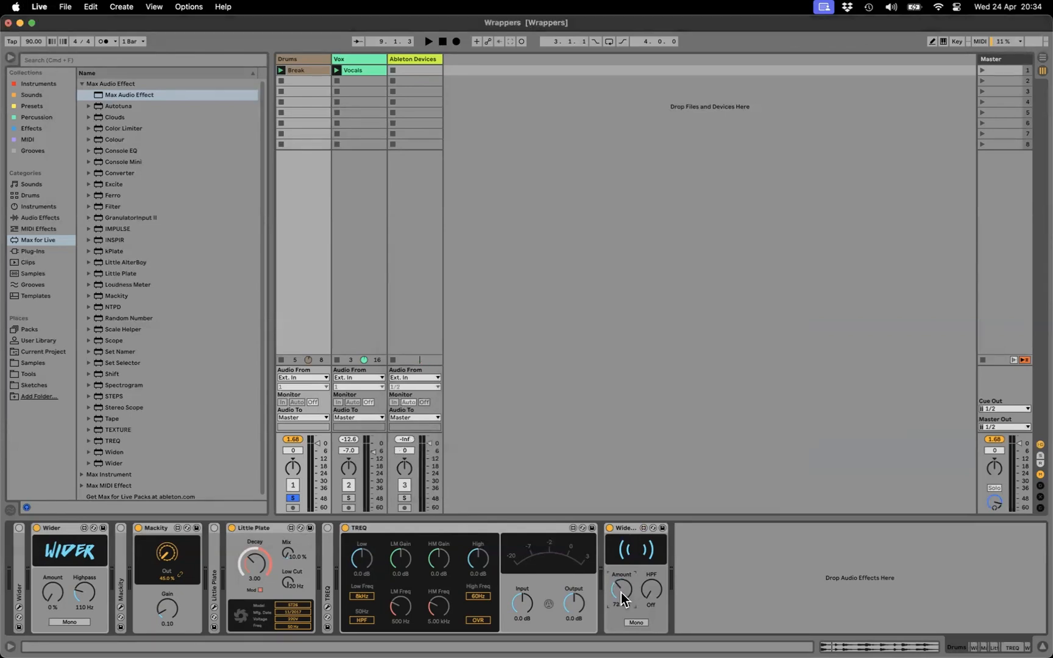
pyautogui.click(648, 551)
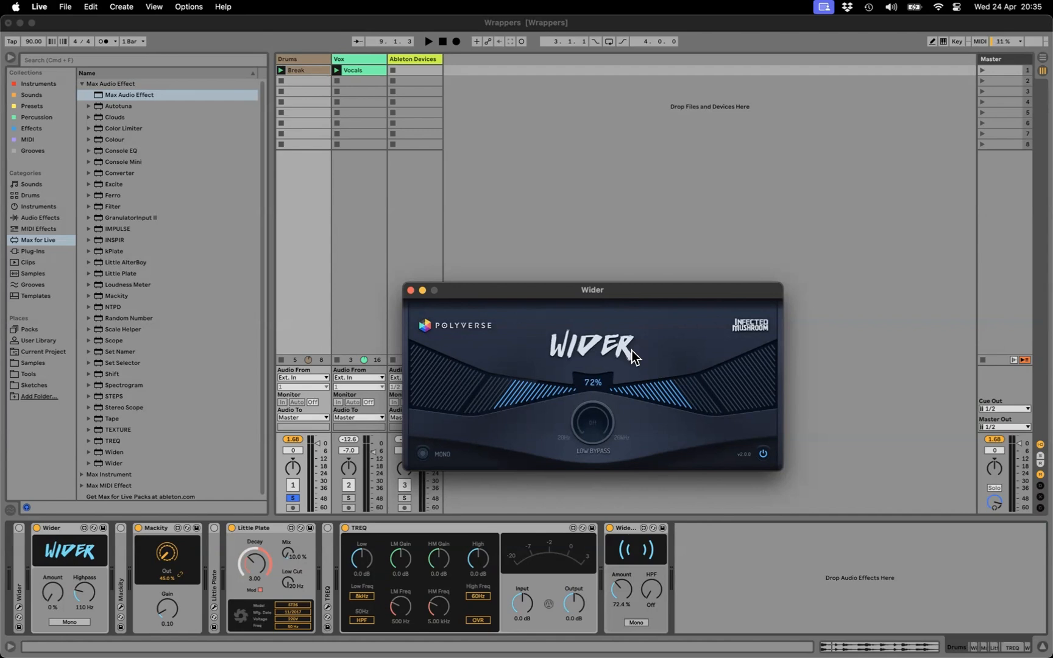
# Step: Switch to the Brave browser and examine the wrapper devices offered on the elphnt.io Experiments page
pyautogui.press('super+Tab')
pyautogui.press('super+Tab')
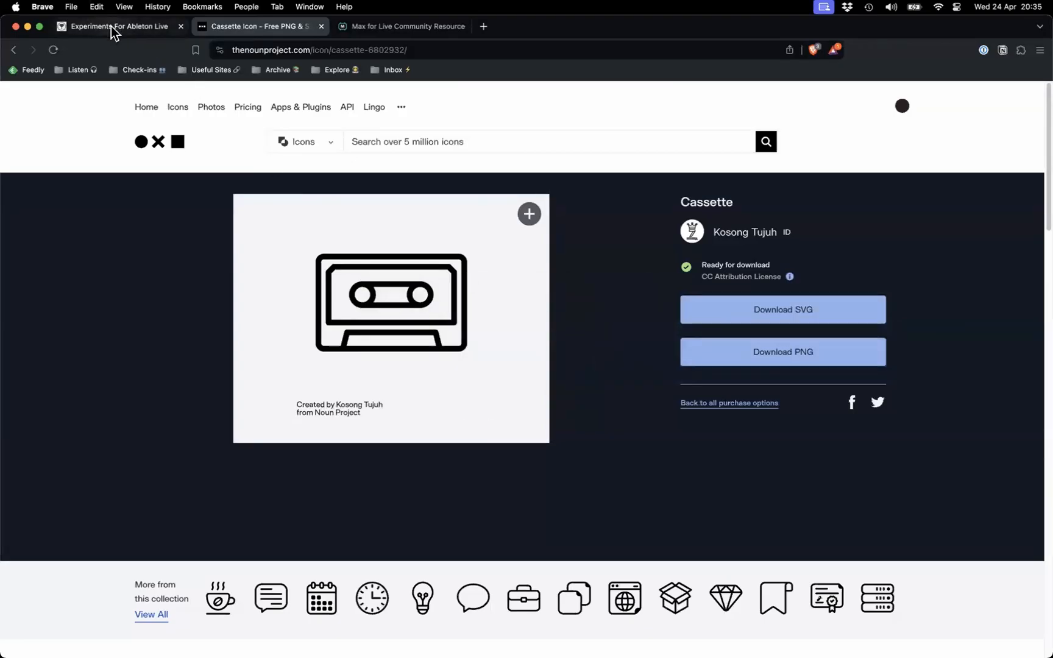
pyautogui.click(111, 26)
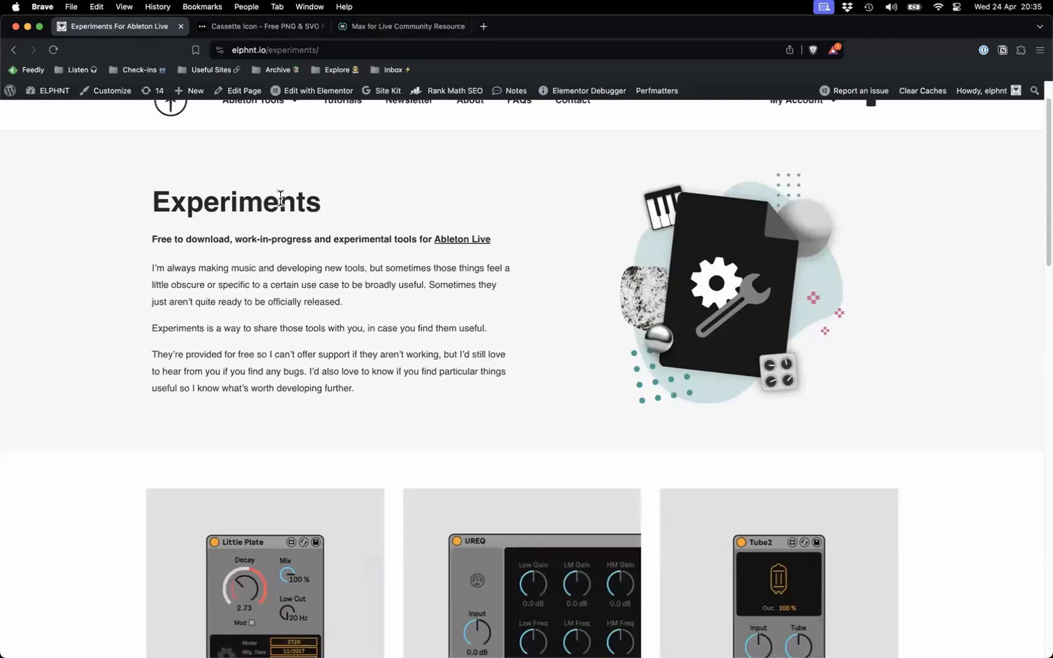
pyautogui.scroll(2, 280, 192)
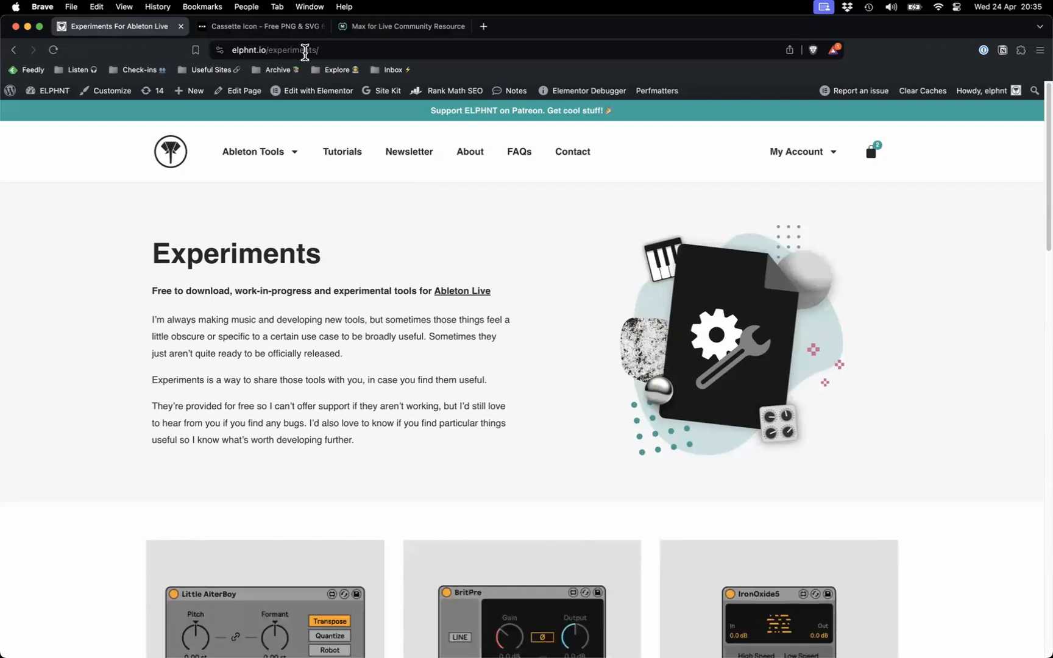
pyautogui.moveTo(291, 159)
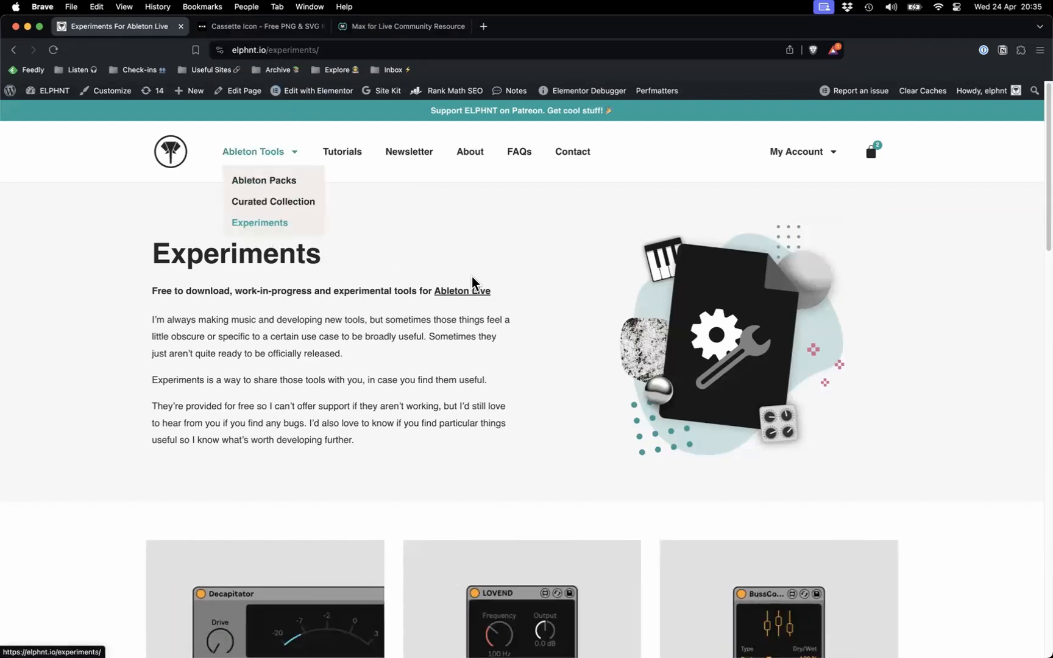
pyautogui.scroll(-7, 472, 277)
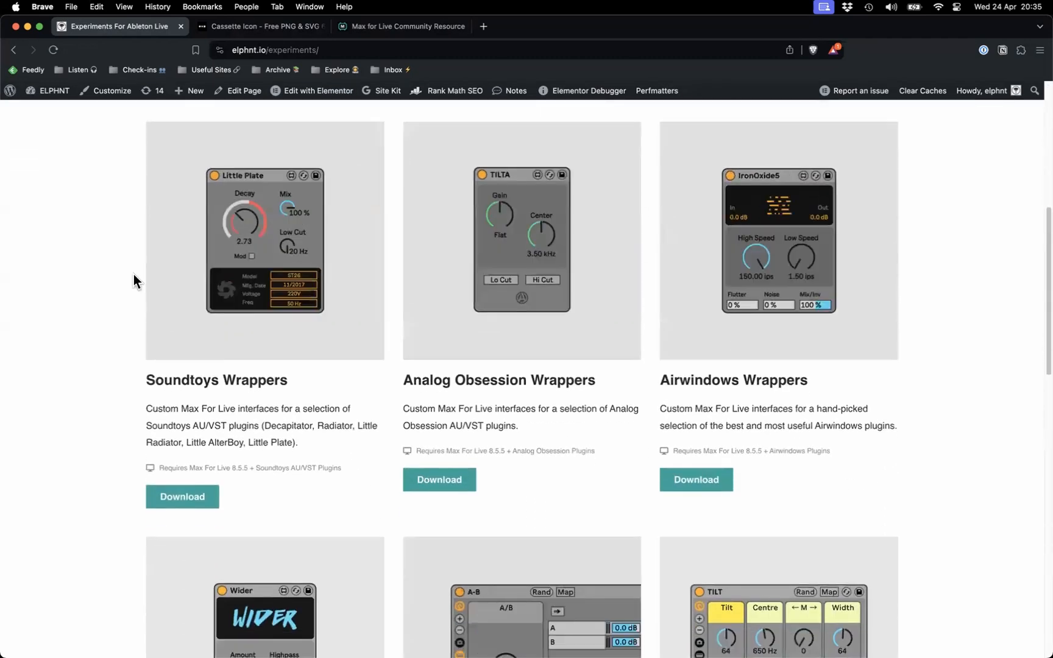
pyautogui.scroll(-3, 183, 255)
pyautogui.scroll(4, 500, 264)
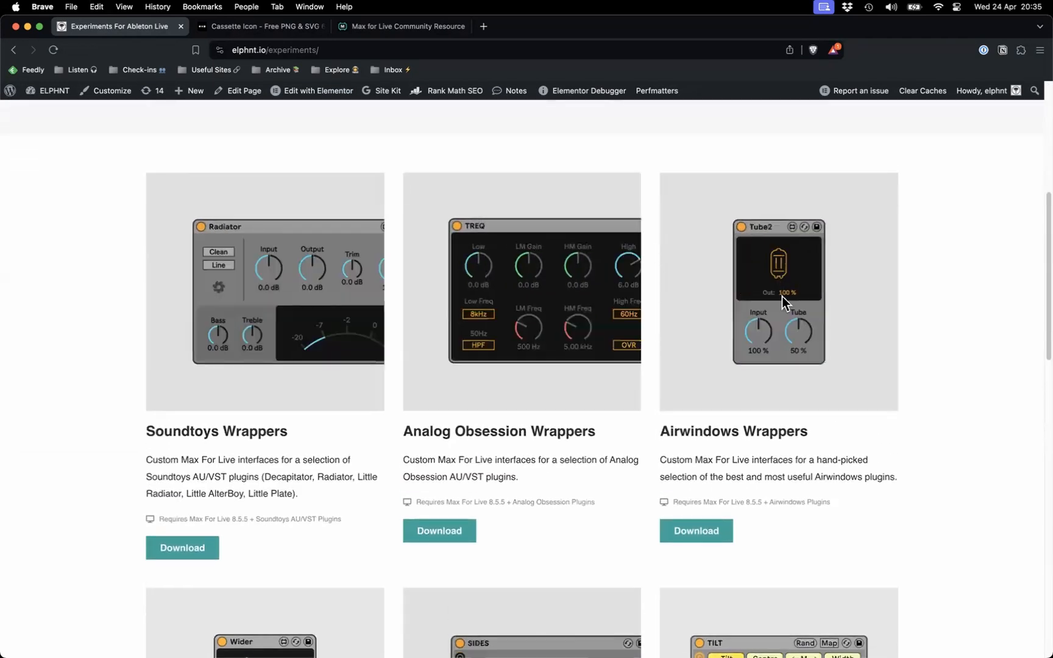
pyautogui.scroll(-4, 290, 461)
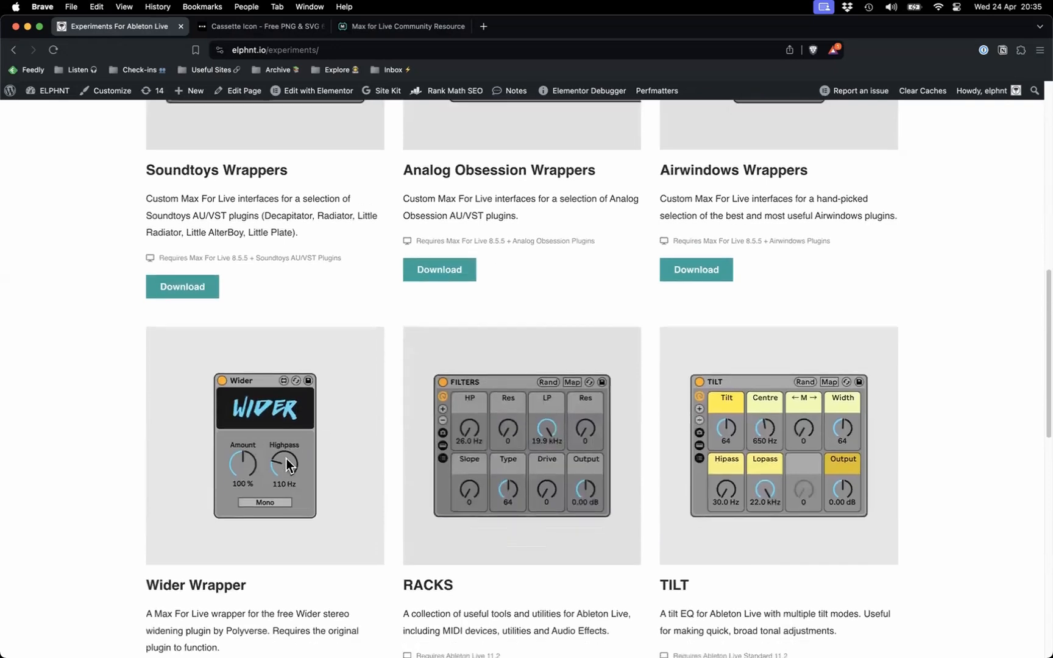
pyautogui.scroll(-1, 290, 433)
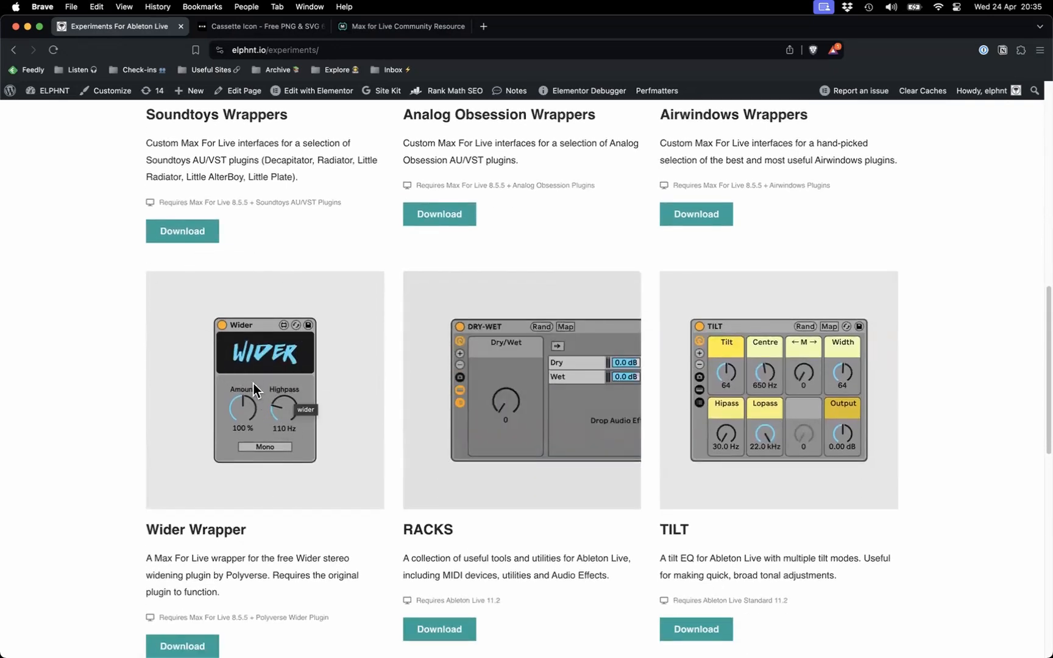
pyautogui.scroll(-1, 253, 385)
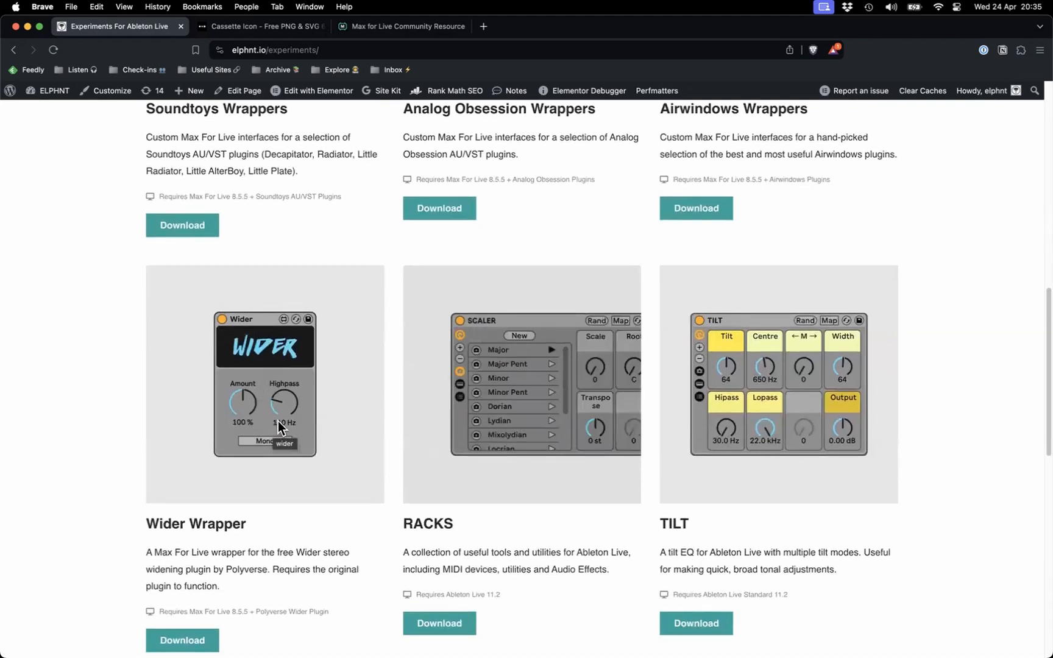
pyautogui.scroll(5, 292, 379)
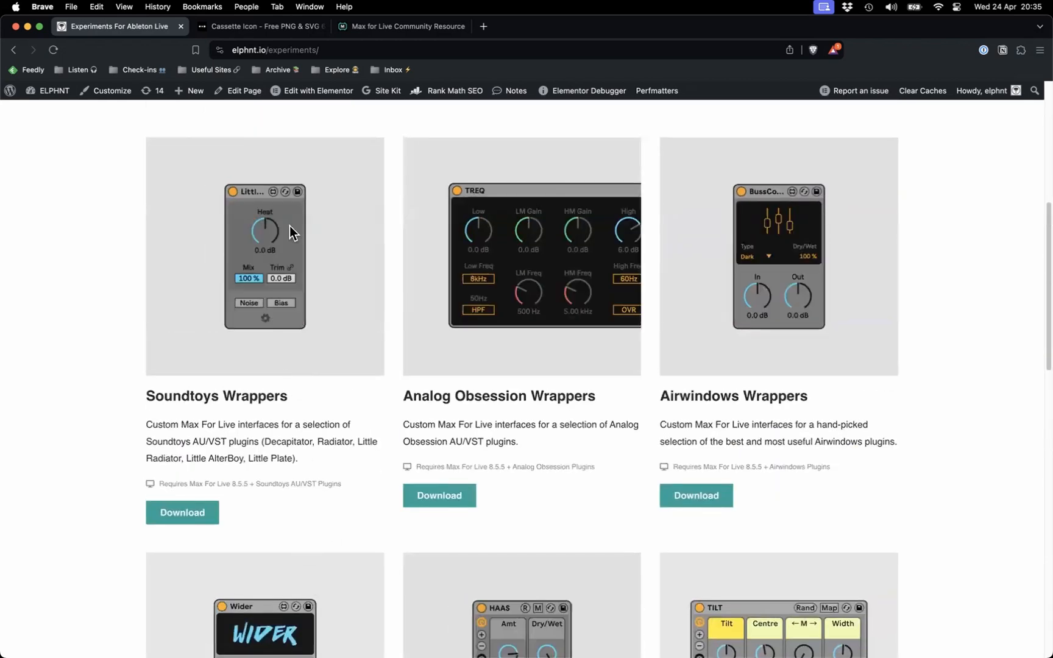
# Step: Return to Live and open the original Wider device, first in the chain, in the Max editor
pyautogui.press('super+Tab')
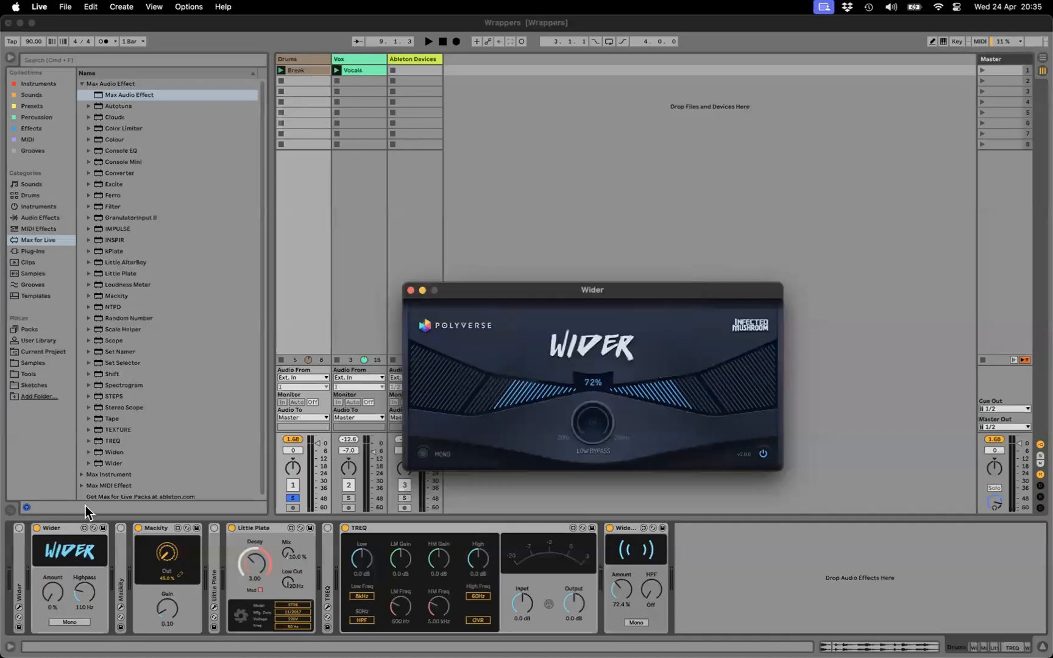
pyautogui.click(84, 528)
pyautogui.click(86, 528)
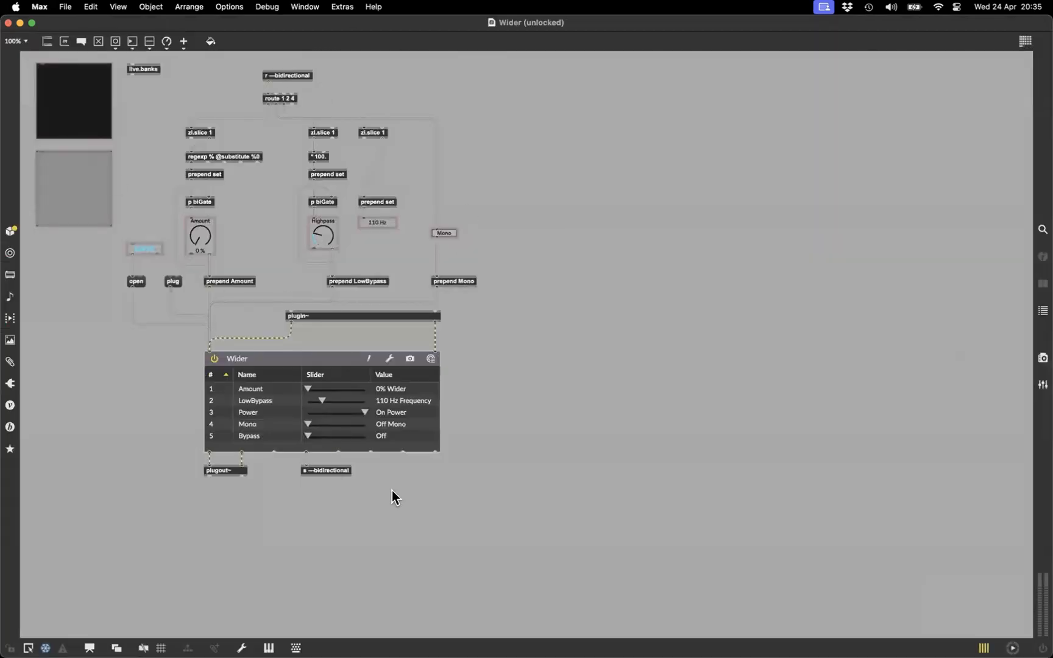
# Step: Unfreeze and lock the Wider patcher, try Amount from the vst~ slider and the dial, and close the patcher without saving
pyautogui.click(211, 252)
pyautogui.click(311, 390)
pyautogui.click(47, 642)
pyautogui.press('super+e')
pyautogui.moveTo(309, 390)
pyautogui.mouseDown()
pyautogui.moveTo(354, 384)
pyautogui.moveTo(326, 383)
pyautogui.mouseUp()
pyautogui.moveTo(196, 237); pyautogui.dragTo(196, 268)
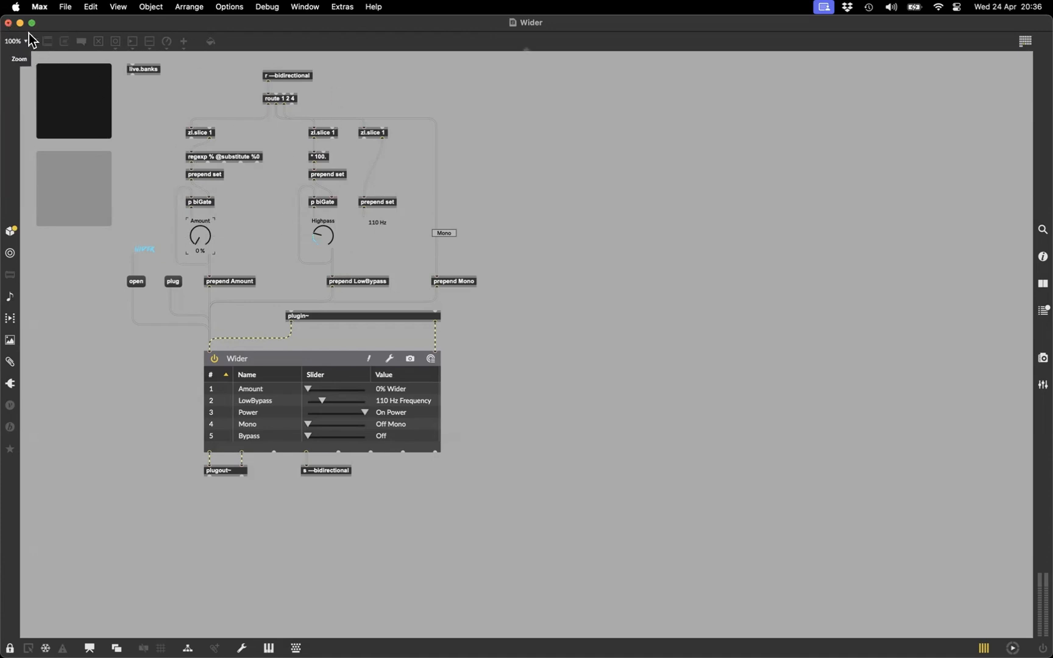
pyautogui.click(8, 23)
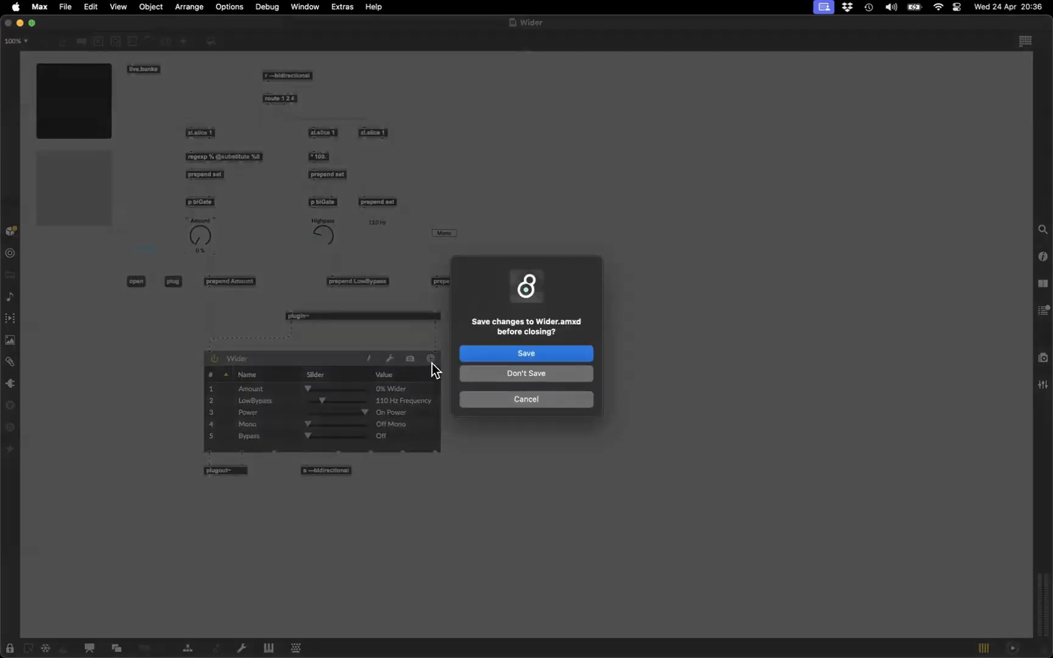
pyautogui.click(525, 378)
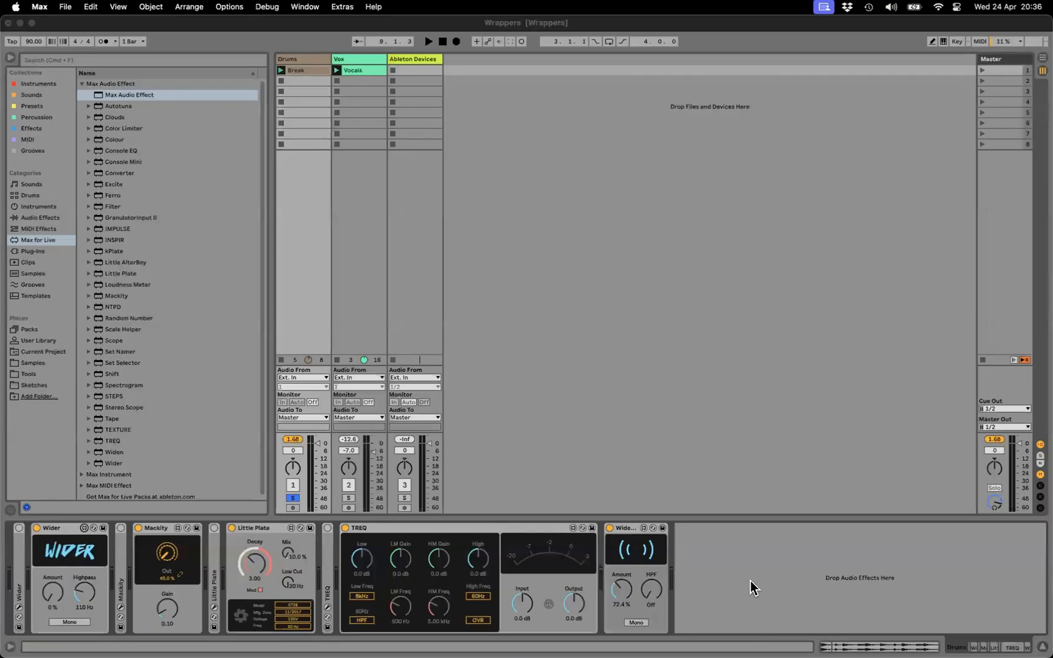
# Step: Open the Wider Wrapper device in the Max editor, close its plug-in window, unfreeze the patcher and show the patching view
pyautogui.click(739, 559)
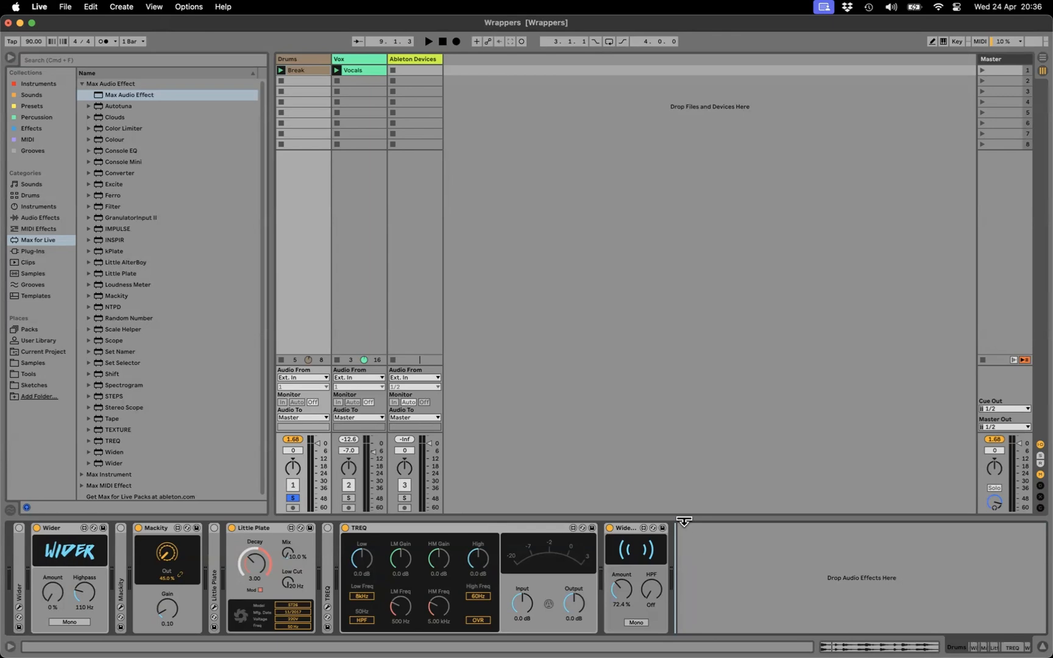
pyautogui.click(643, 527)
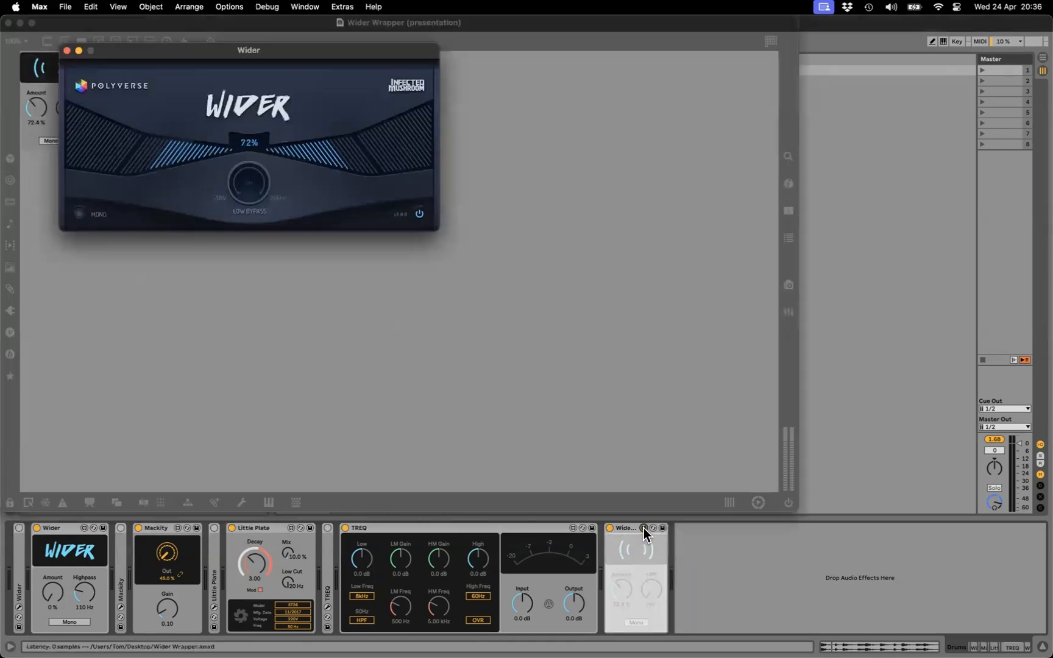
pyautogui.click(66, 49)
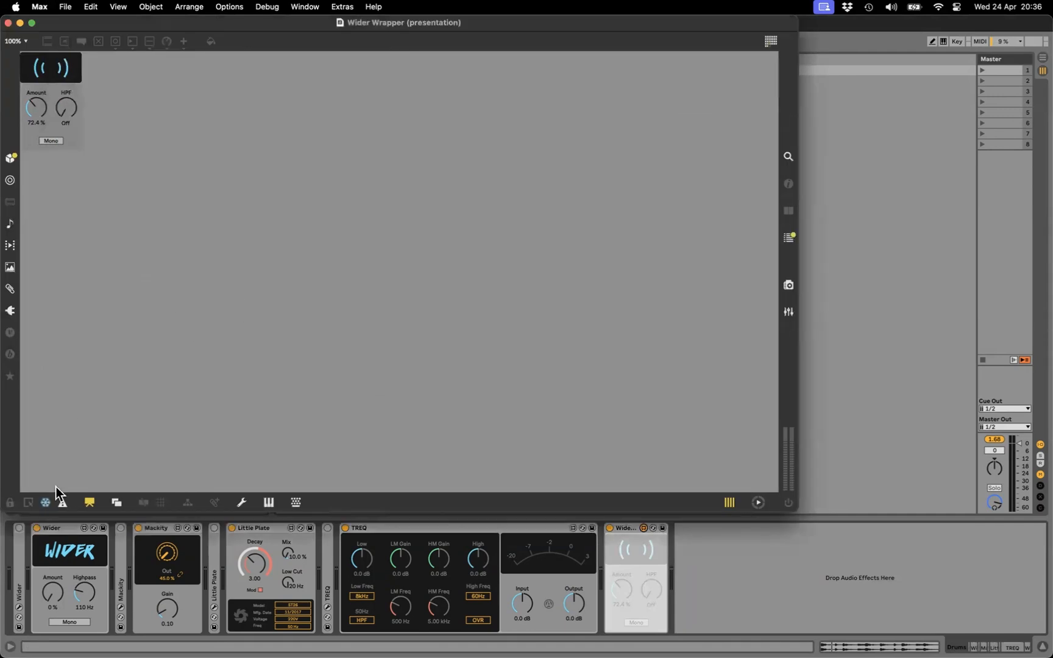
pyautogui.click(46, 504)
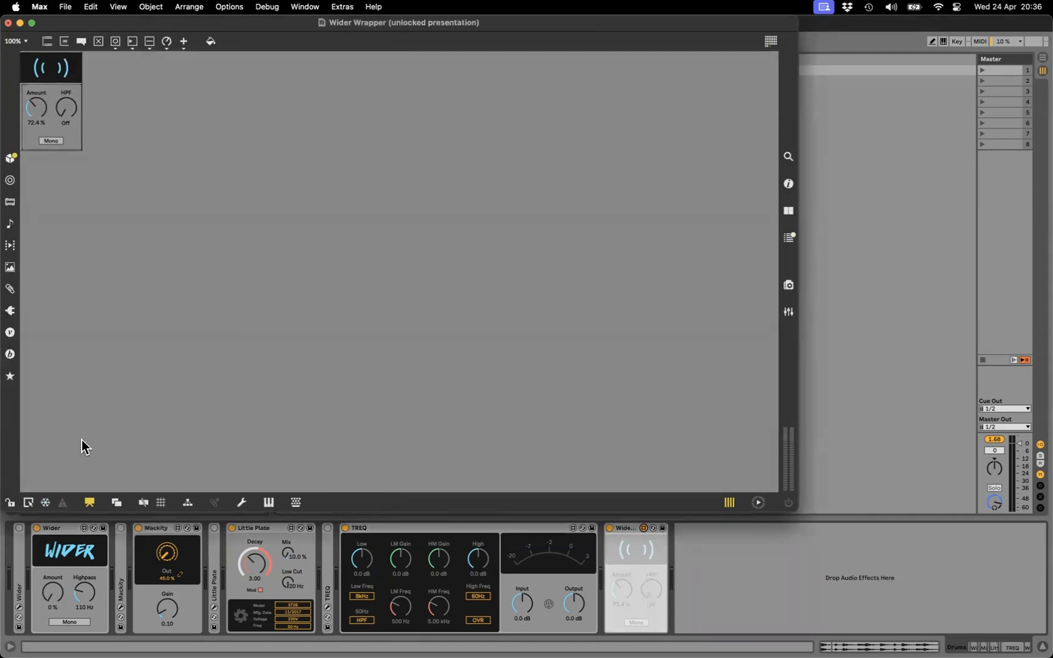
pyautogui.click(92, 500)
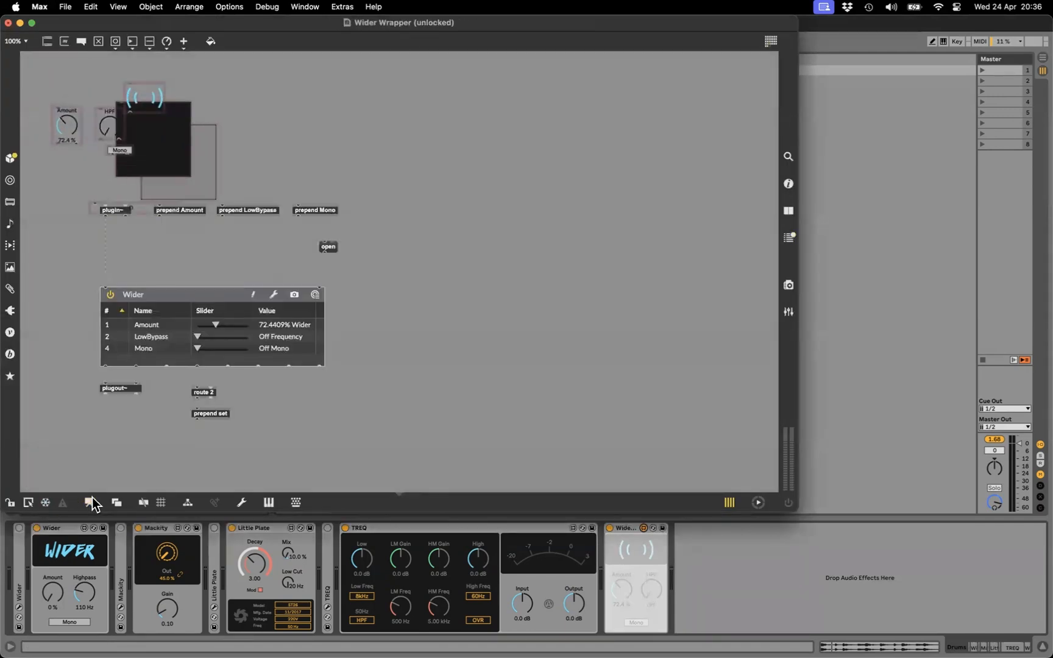
# Step: Add a live.banks object above the Mono toggle and open its parameter banks editor
pyautogui.doubleClick(316, 119)
pyautogui.write('live.banks')
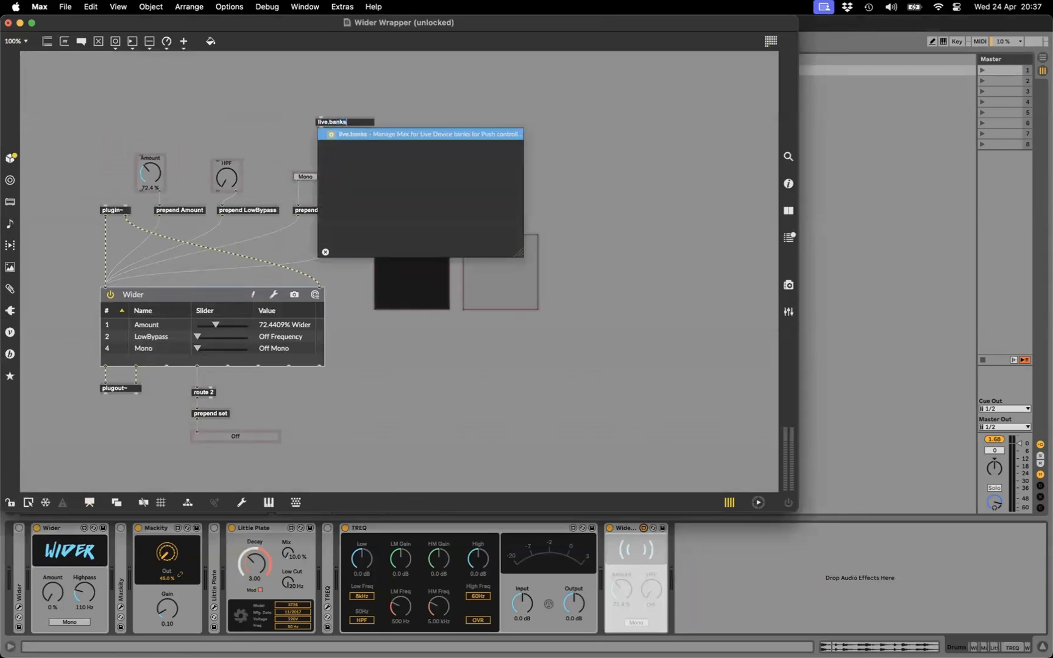
pyautogui.press('Return')
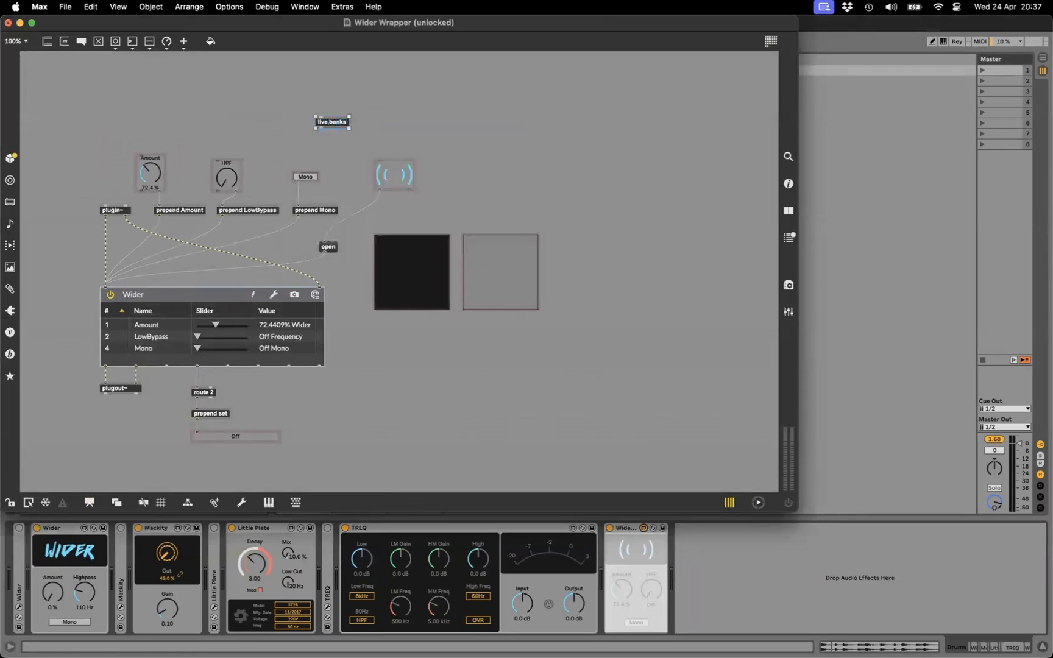
pyautogui.moveTo(327, 123); pyautogui.dragTo(317, 123)
pyautogui.doubleClick(312, 118)
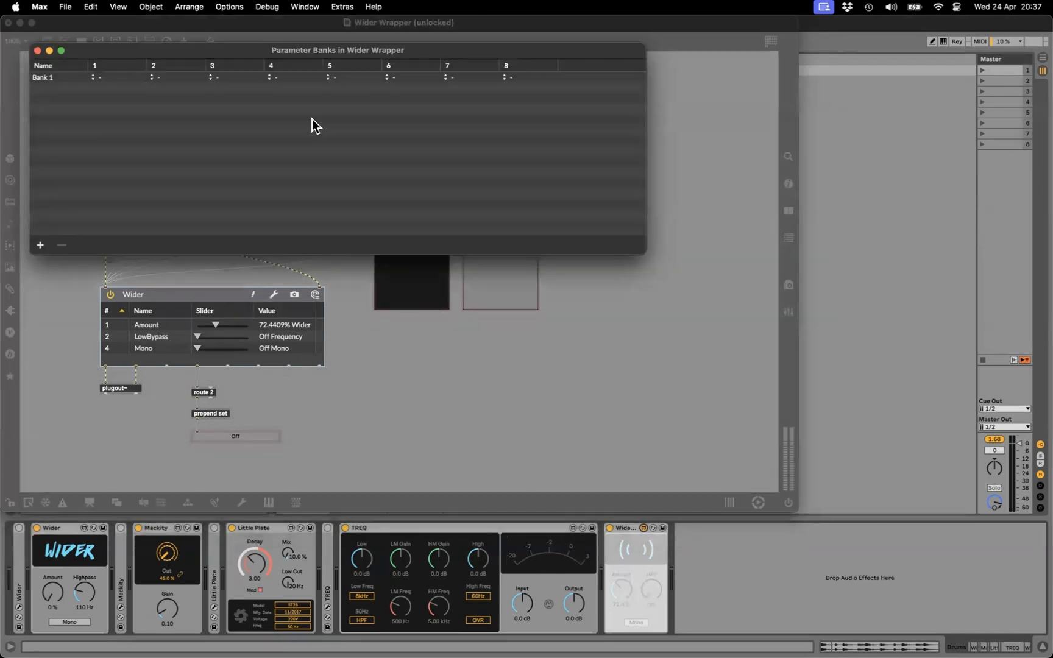
pyautogui.moveTo(298, 58); pyautogui.dragTo(339, 208)
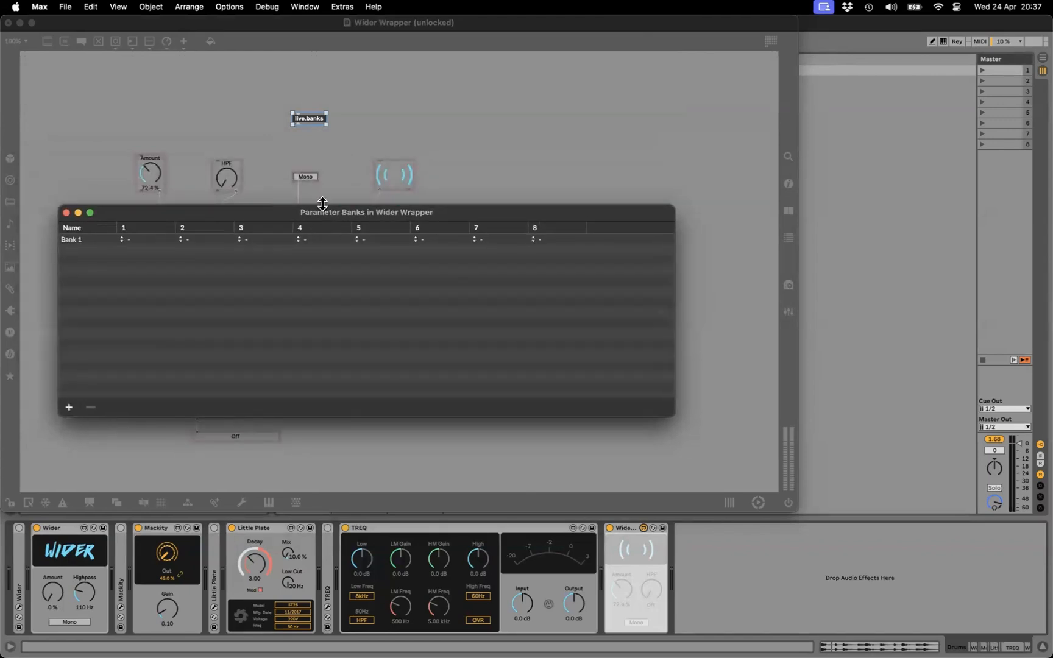
# Step: Rename Bank 1 to Wider in the parameter banks editor
pyautogui.click(77, 241)
pyautogui.click(78, 241)
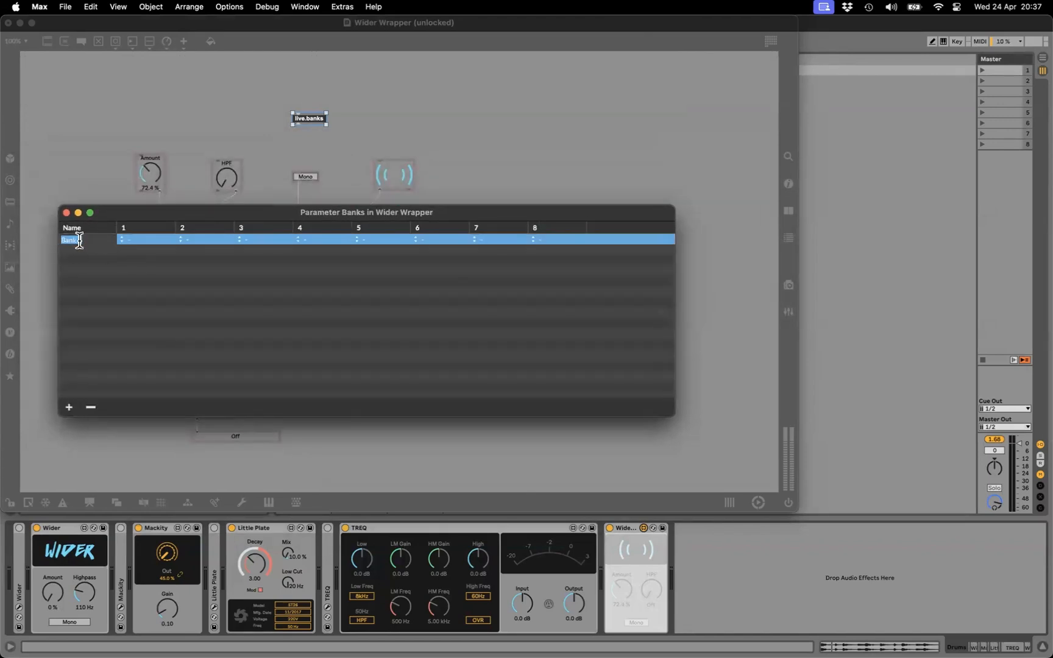
pyautogui.write('Wider')
pyautogui.press('Return')
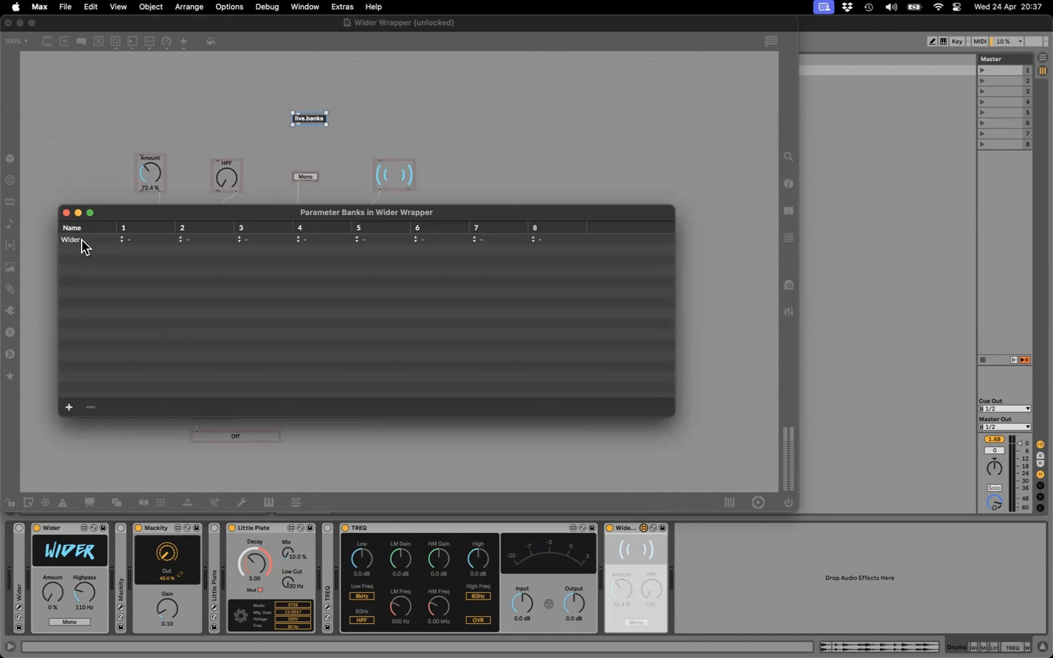
# Step: Assign Amount, Highpass and Mono Check to slots 1, 2 and 3 of the Wider bank
pyautogui.click(143, 241)
pyautogui.click(143, 241)
pyautogui.click(138, 240)
pyautogui.click(138, 240)
pyautogui.click(135, 239)
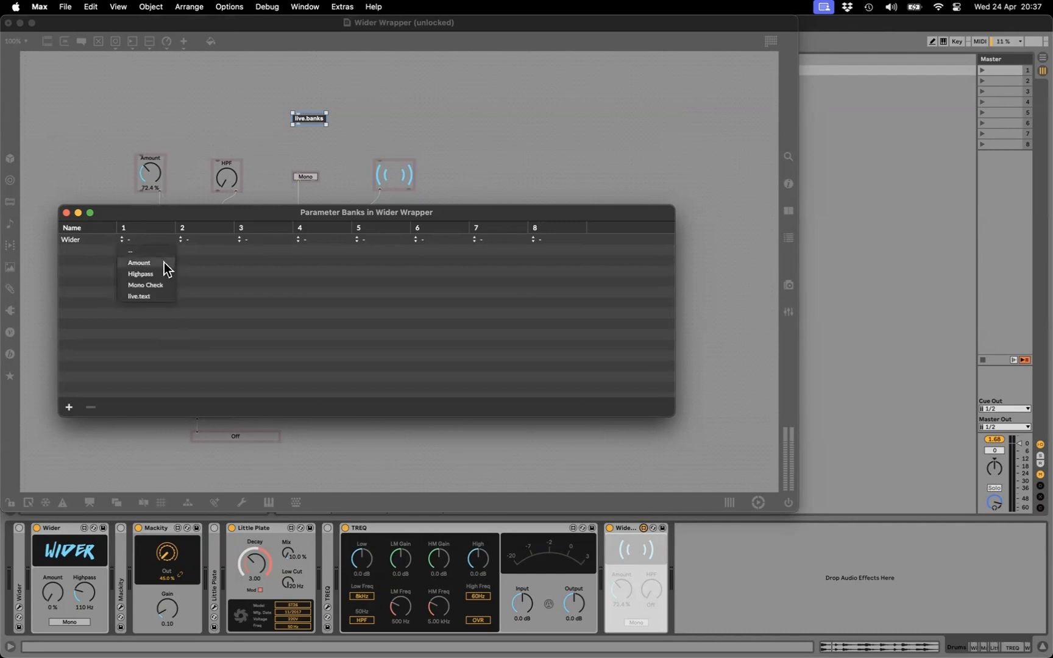
pyautogui.click(164, 262)
pyautogui.click(194, 238)
pyautogui.click(210, 272)
pyautogui.click(268, 241)
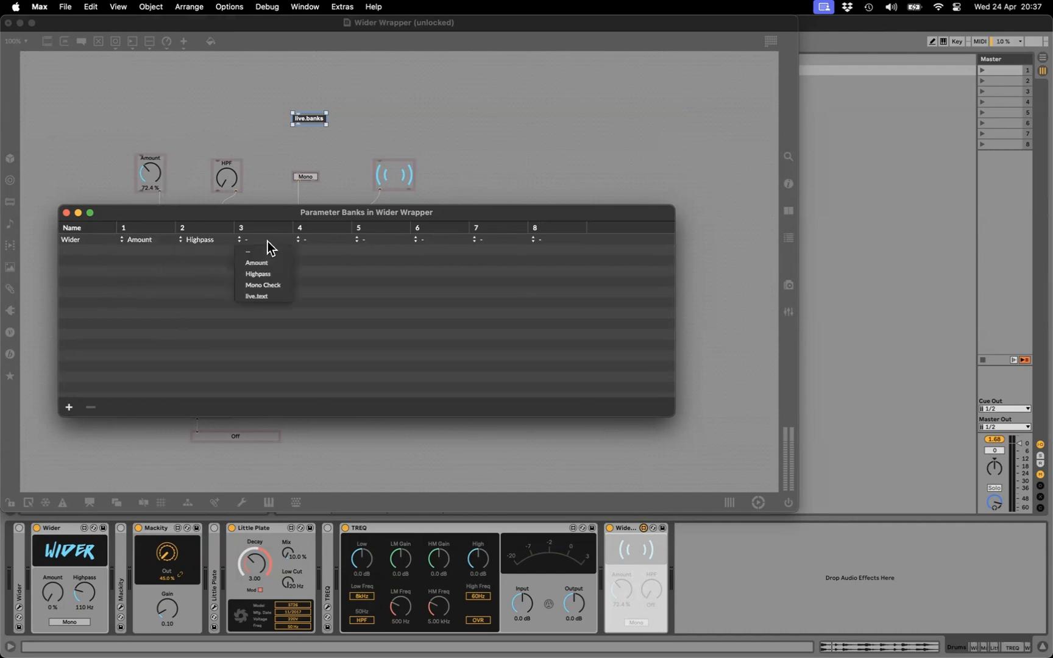
pyautogui.click(275, 284)
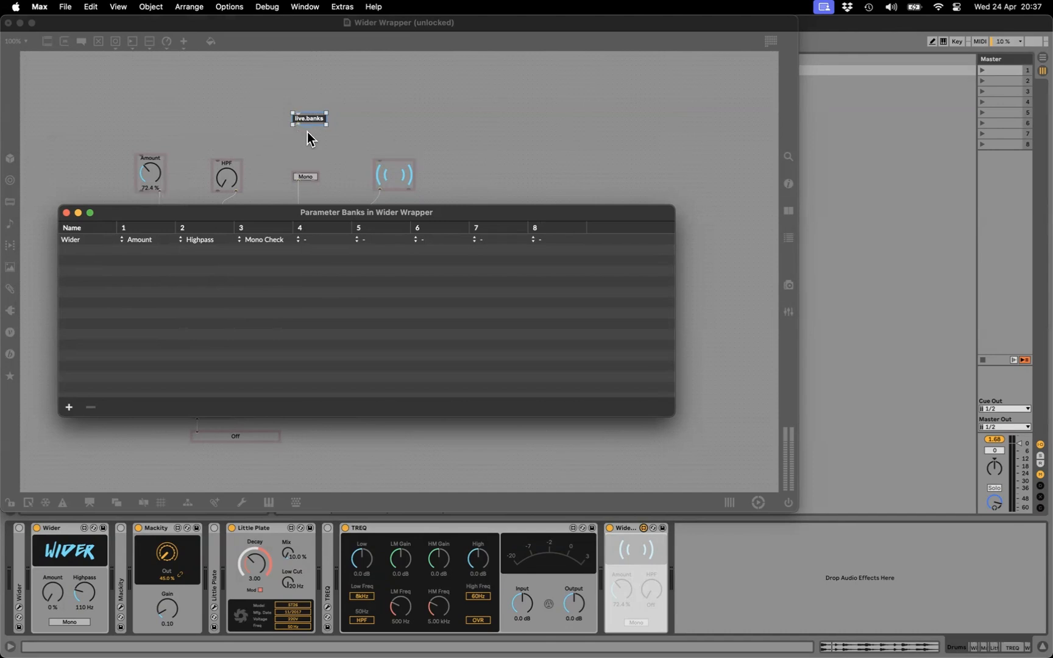
# Step: Check which parameters are offered for slot 4, leave it empty and close the parameter banks editor
pyautogui.click(317, 240)
pyautogui.click(323, 250)
pyautogui.click(320, 241)
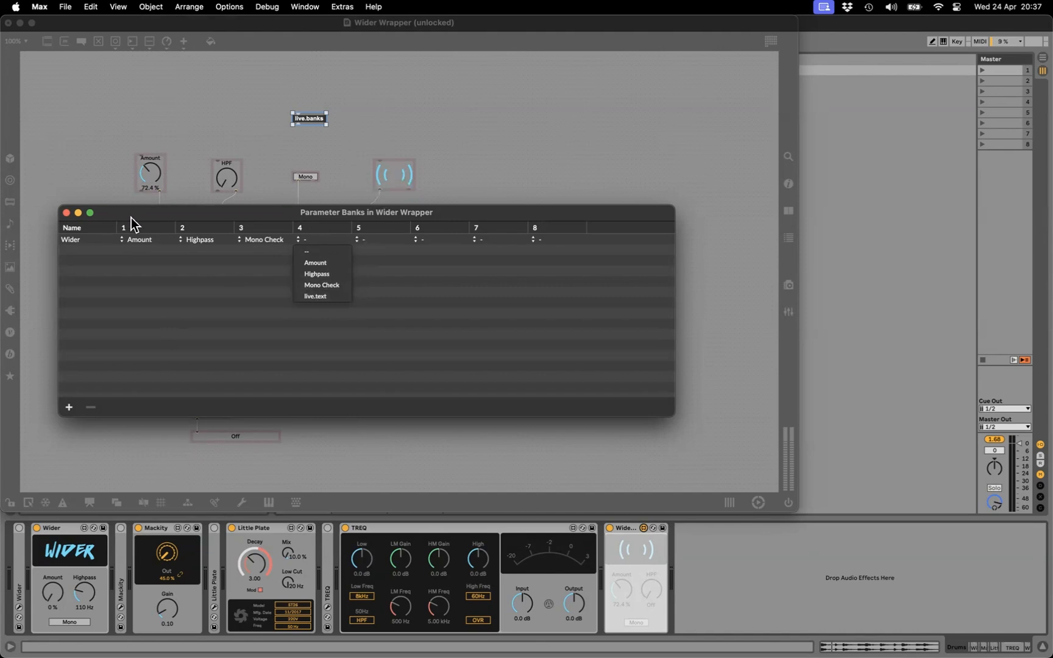
pyautogui.click(67, 213)
pyautogui.click(67, 212)
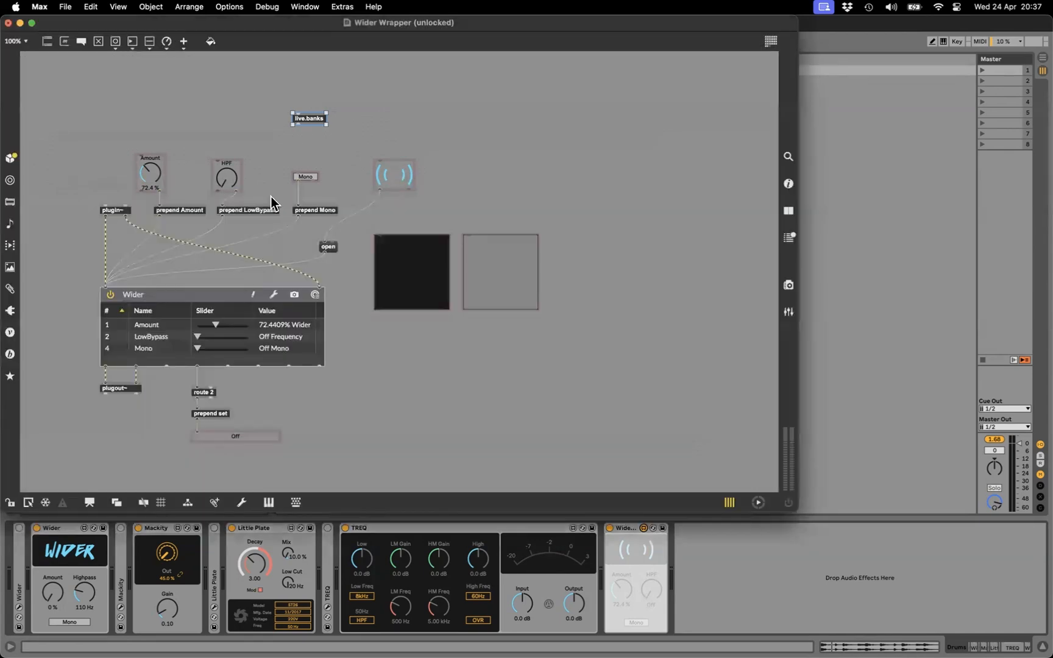
# Step: Set the icon button's Parameter Visibility to Hidden in its inspector and save the device
pyautogui.click(409, 182)
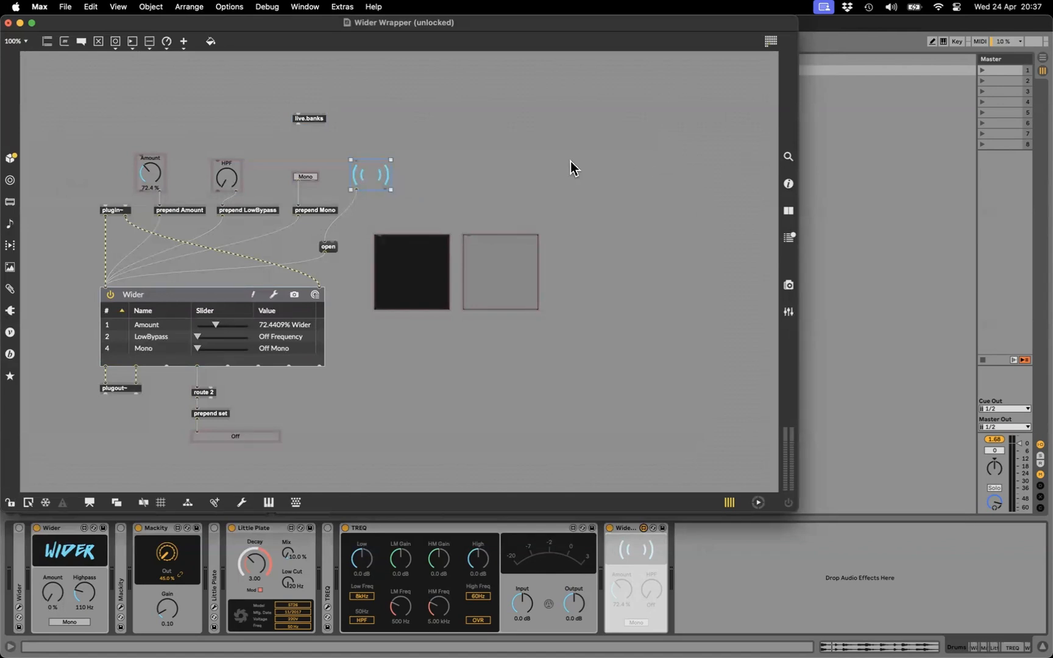
pyautogui.click(789, 183)
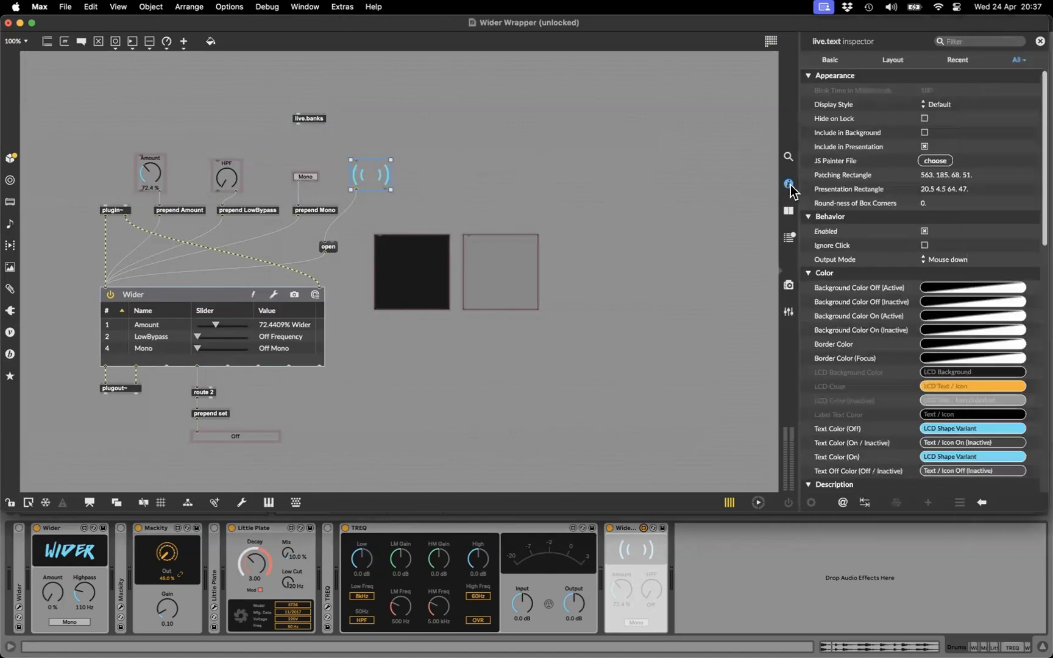
pyautogui.scroll(-15, 923, 227)
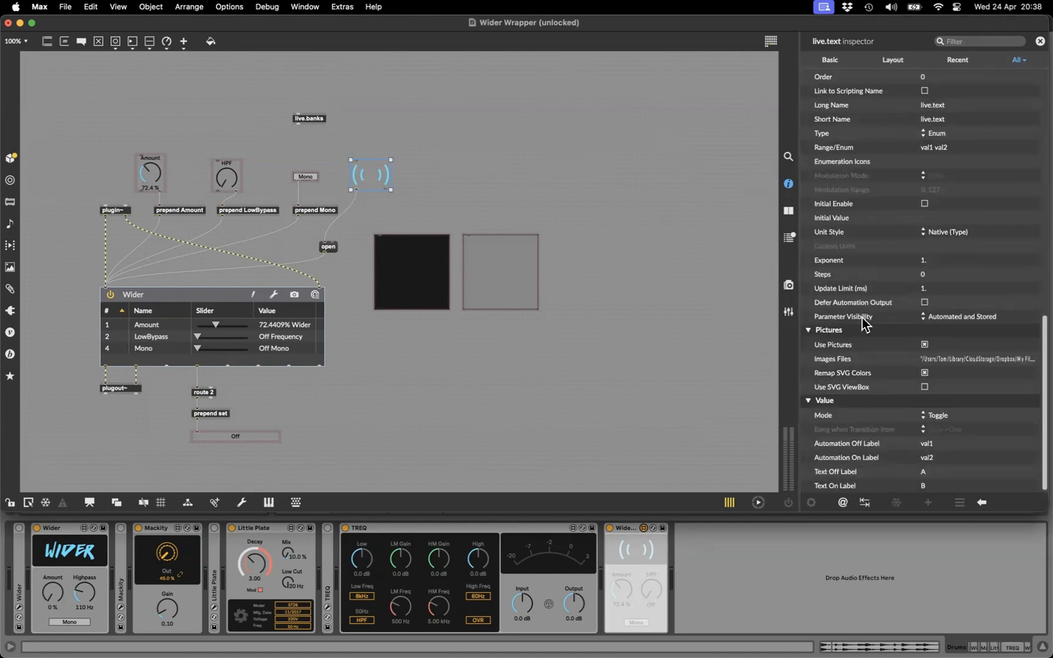
pyautogui.moveTo(879, 317)
pyautogui.click(978, 318)
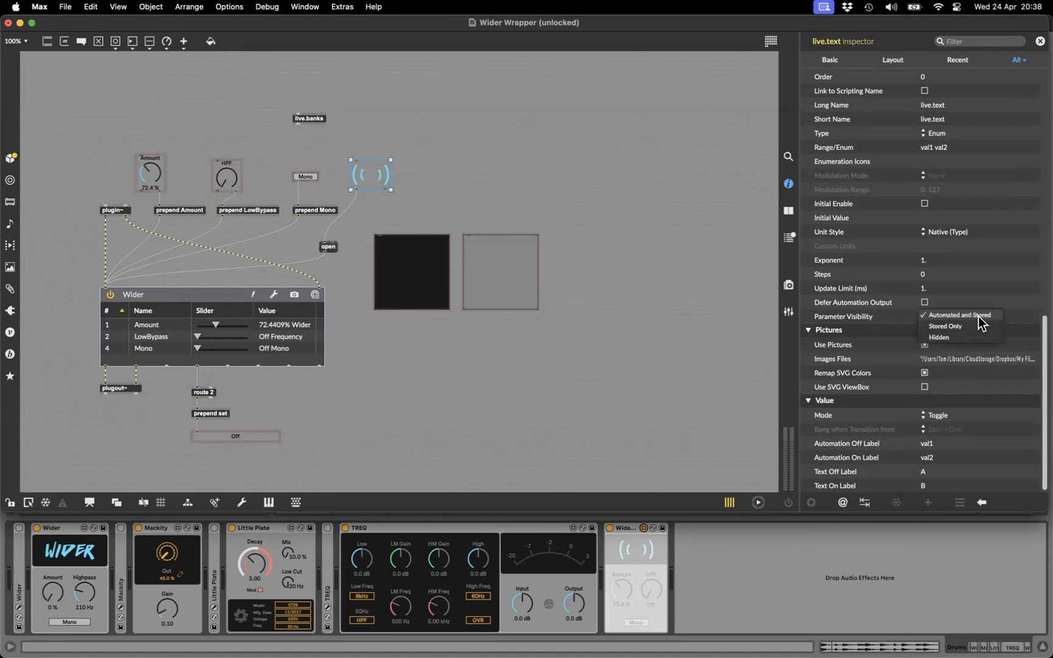
pyautogui.click(948, 339)
pyautogui.press('super+s')
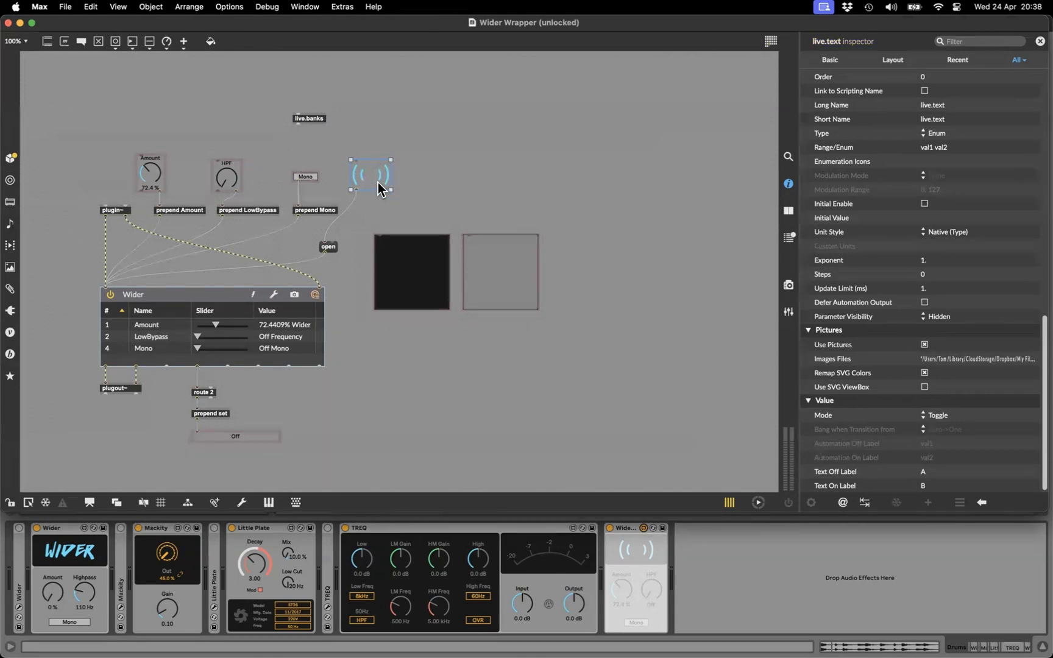
# Step: Reopen the live.banks editor, recheck the parameter choices for slot 4 and close the editor
pyautogui.doubleClick(309, 118)
pyautogui.click(319, 241)
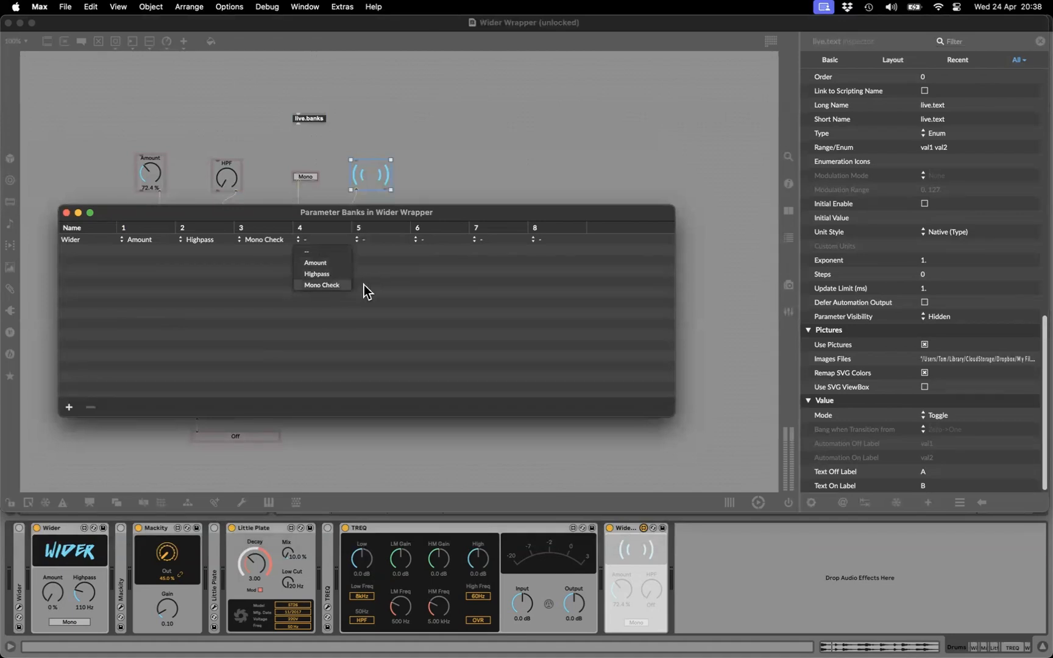
pyautogui.click(384, 286)
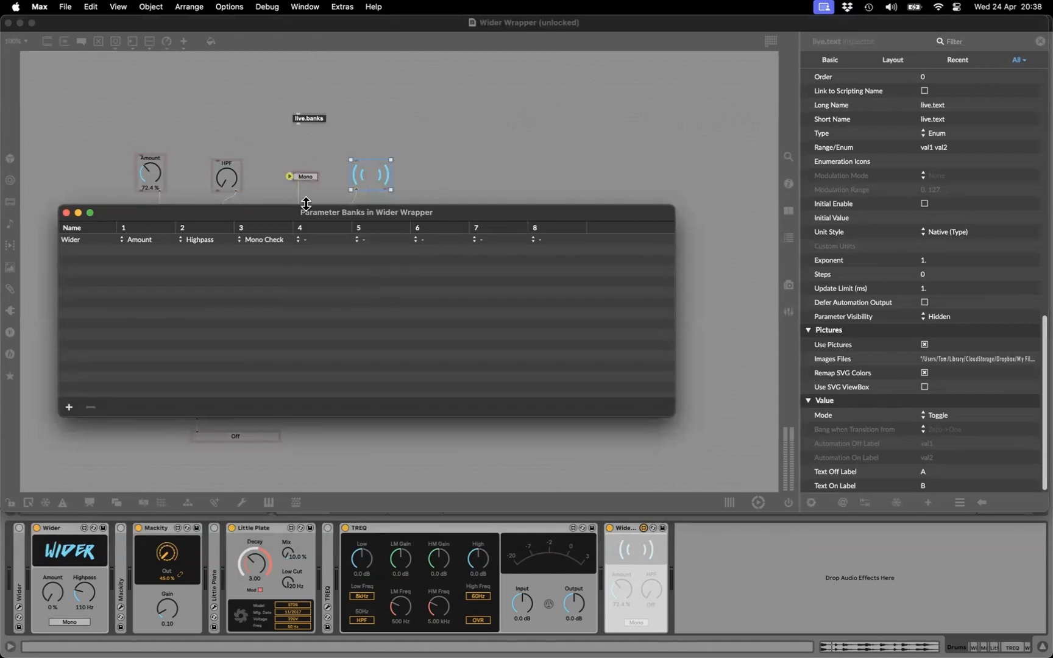
pyautogui.click(67, 212)
# Step: Shift the icon button slightly beside the Mono toggle and examine its Parameter Visibility options, keeping Hidden
pyautogui.moveTo(382, 182); pyautogui.dragTo(383, 177)
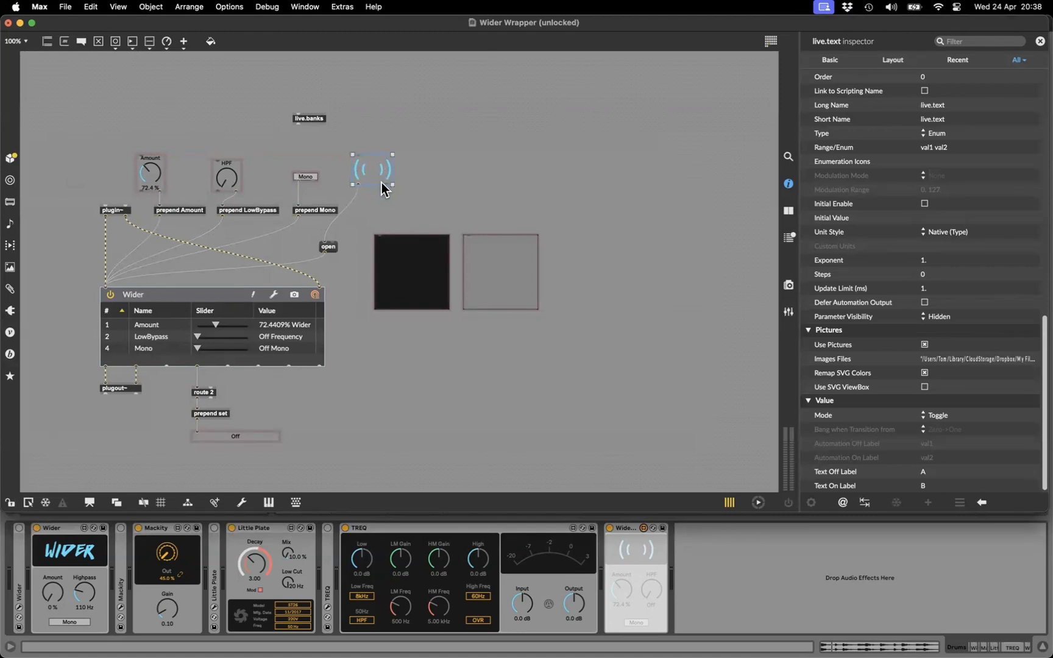
pyautogui.moveTo(378, 176); pyautogui.dragTo(374, 176)
pyautogui.click(943, 316)
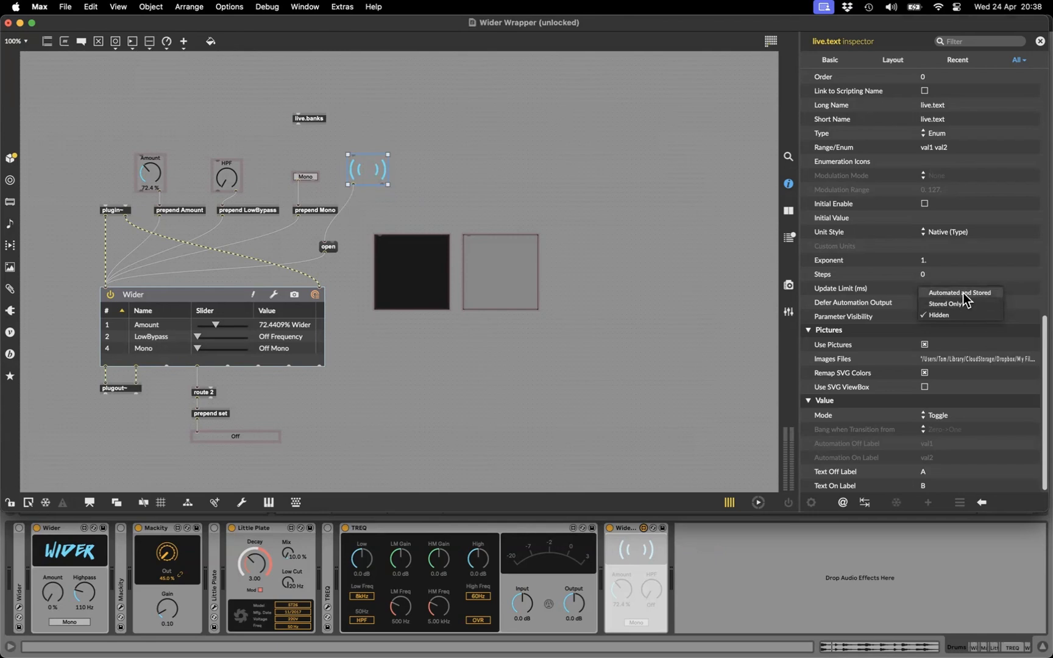
pyautogui.click(688, 260)
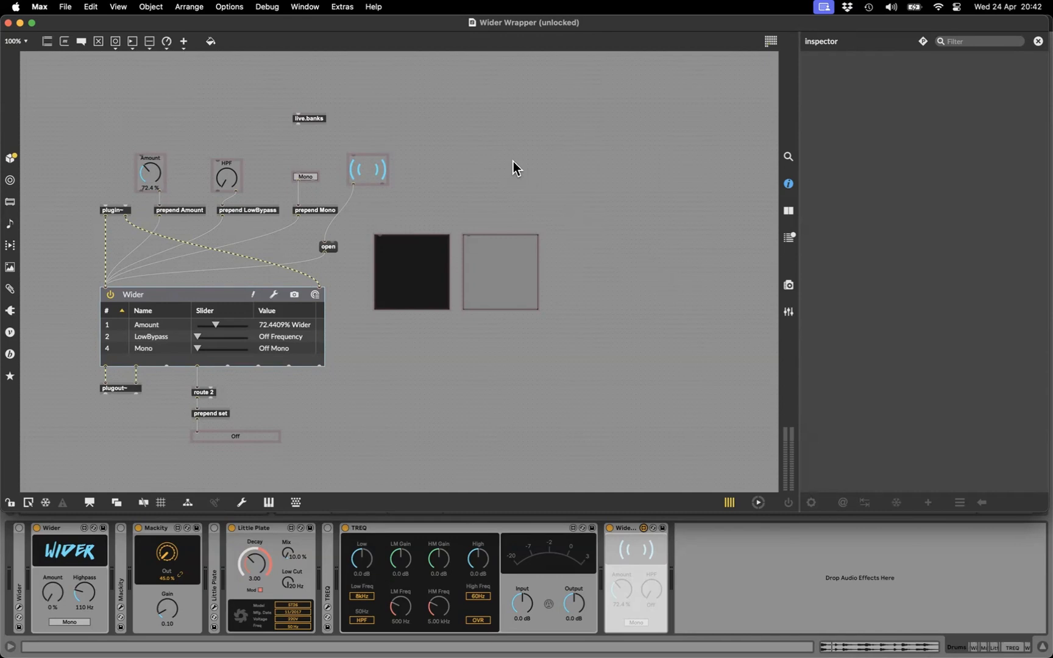
# Step: Close the Wider Wrapper patcher and Wider plug-in window, and open the window of the original Mackity plug-in
pyautogui.click(8, 23)
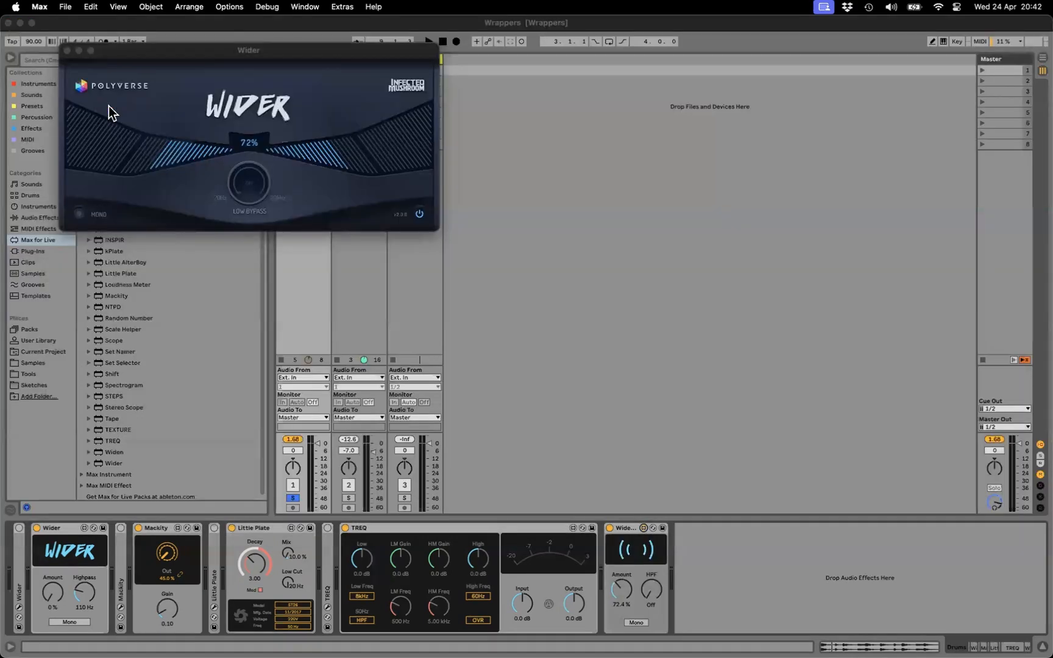
pyautogui.click(67, 50)
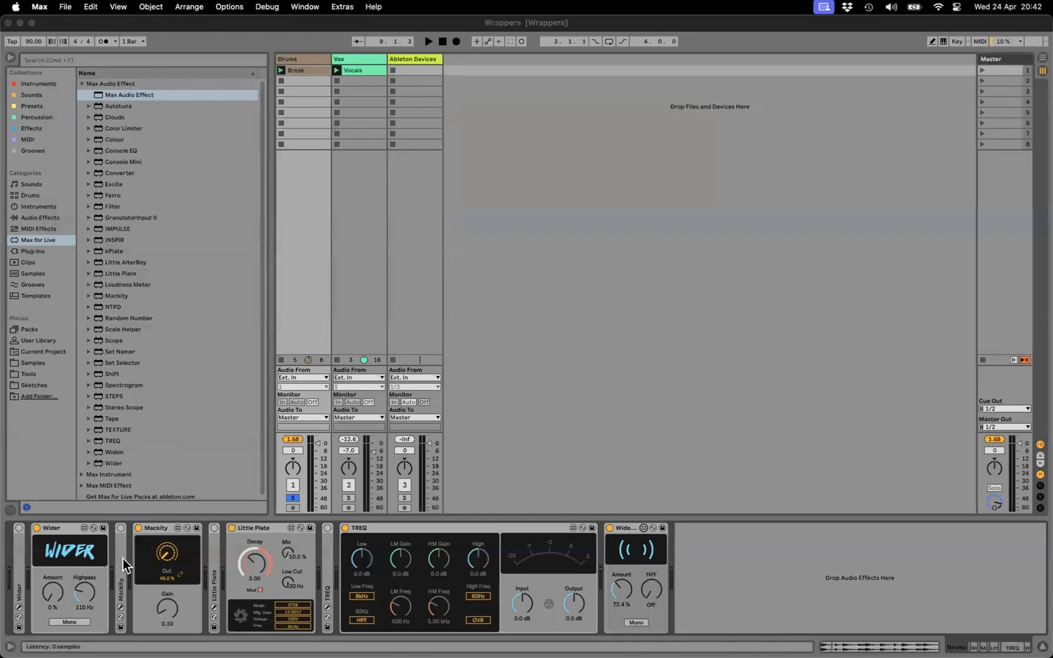
pyautogui.click(120, 608)
pyautogui.click(121, 607)
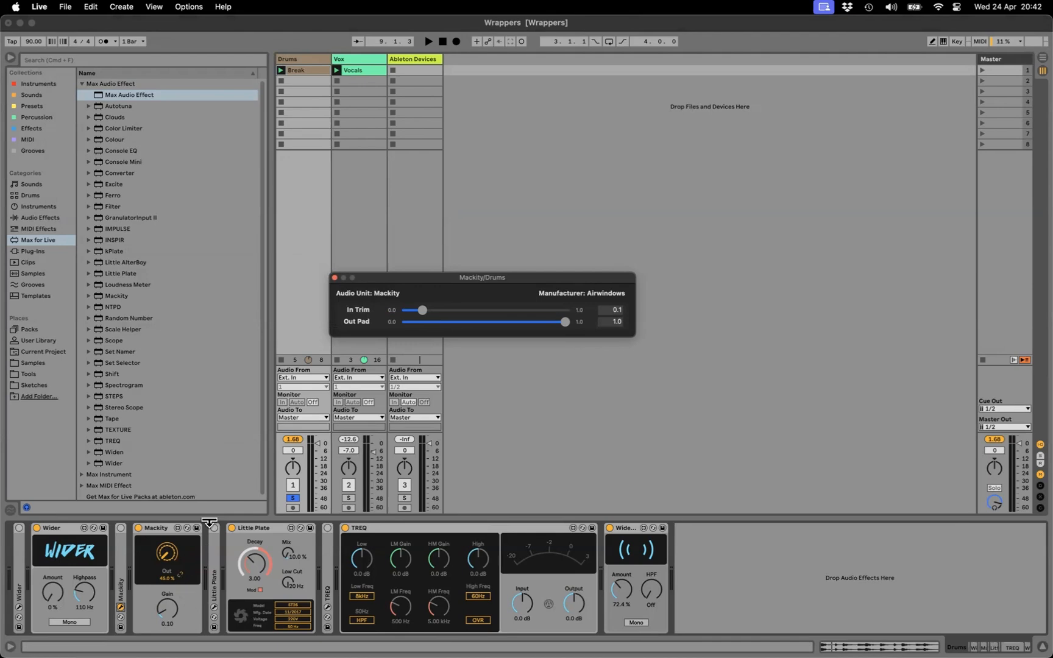
pyautogui.moveTo(402, 281); pyautogui.dragTo(413, 296)
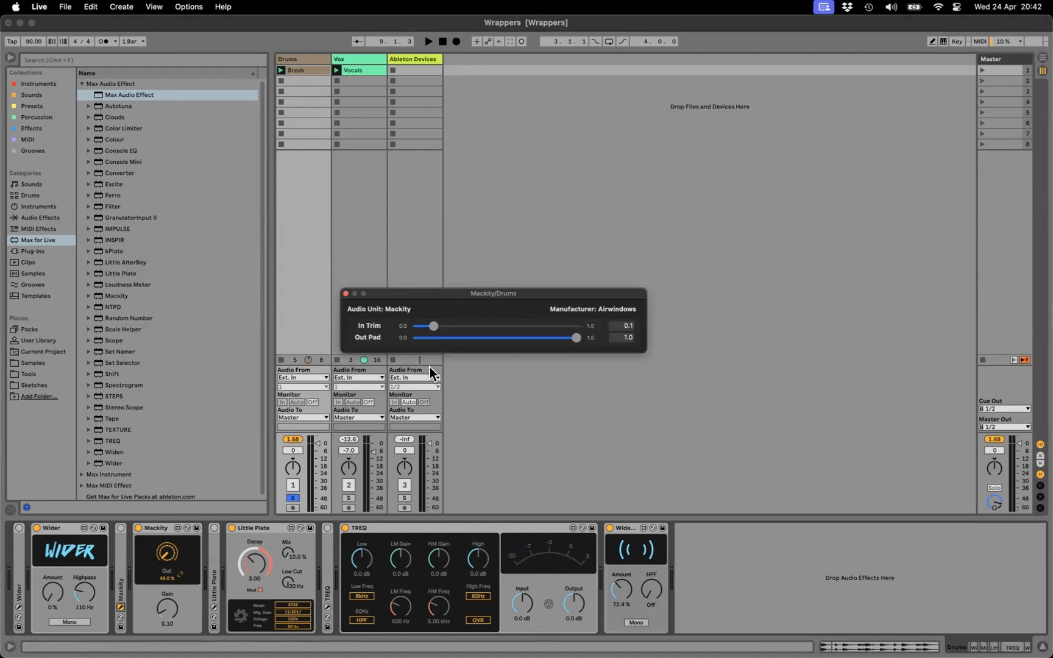
# Step: Switch the Mackity wrapper off, switch the original Mackity plug-in on, and play the drums
pyautogui.press('space')
pyautogui.press('space')
pyautogui.click(139, 527)
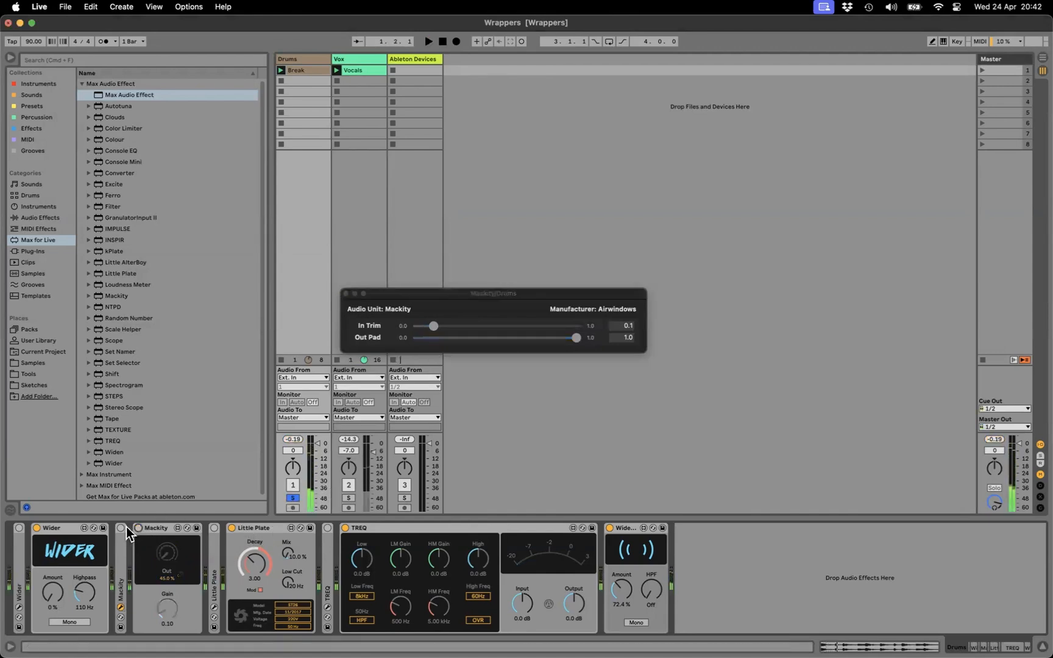
pyautogui.press('space')
# Step: Try Mackity's In Trim at 0.638 and Out Pad at 0.443 during playback, and switch the plug-in off
pyautogui.moveTo(434, 326); pyautogui.dragTo(485, 327)
pyautogui.moveTo(573, 338); pyautogui.dragTo(487, 339)
pyautogui.moveTo(483, 327); pyautogui.dragTo(519, 328)
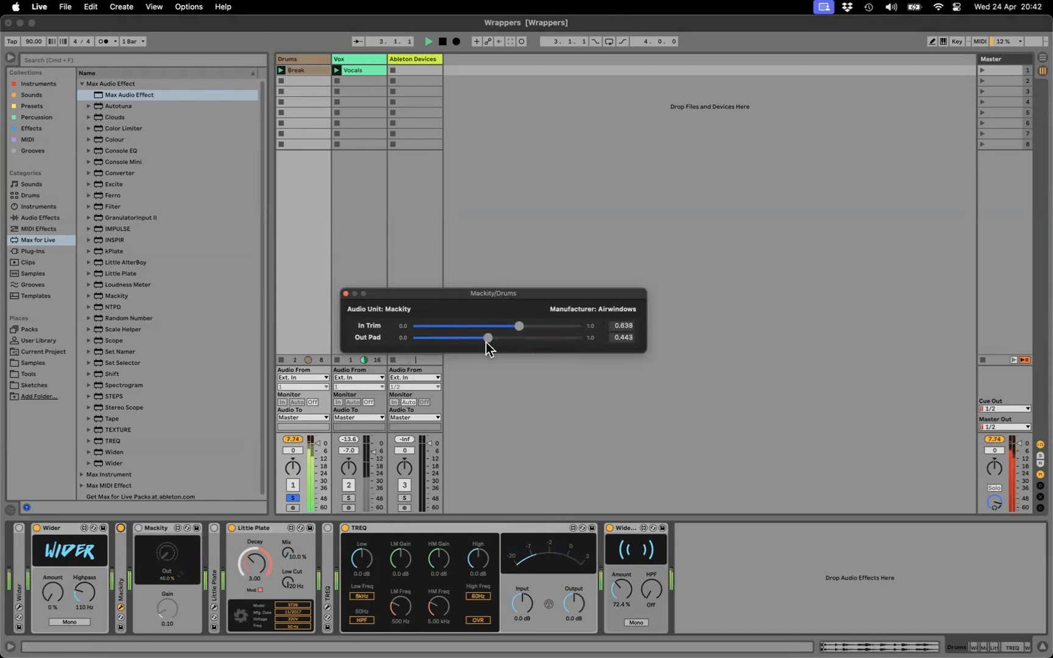
pyautogui.click(122, 528)
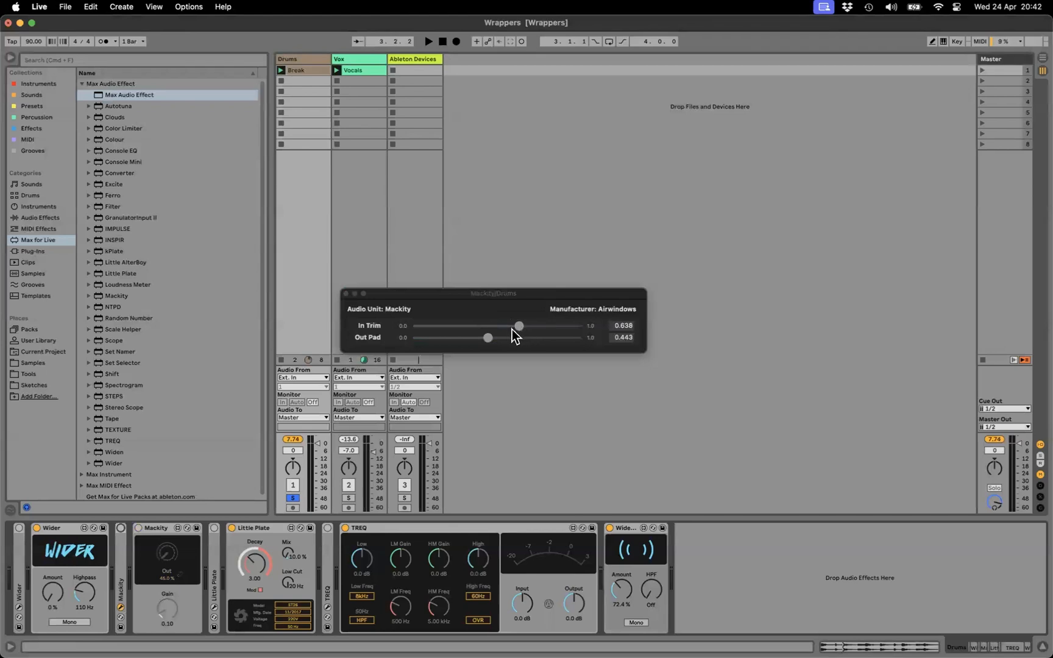
# Step: Set the Mackity plug-in's Out Pad to 0.251 and In Trim to 0.793
pyautogui.moveTo(487, 338); pyautogui.dragTo(457, 335)
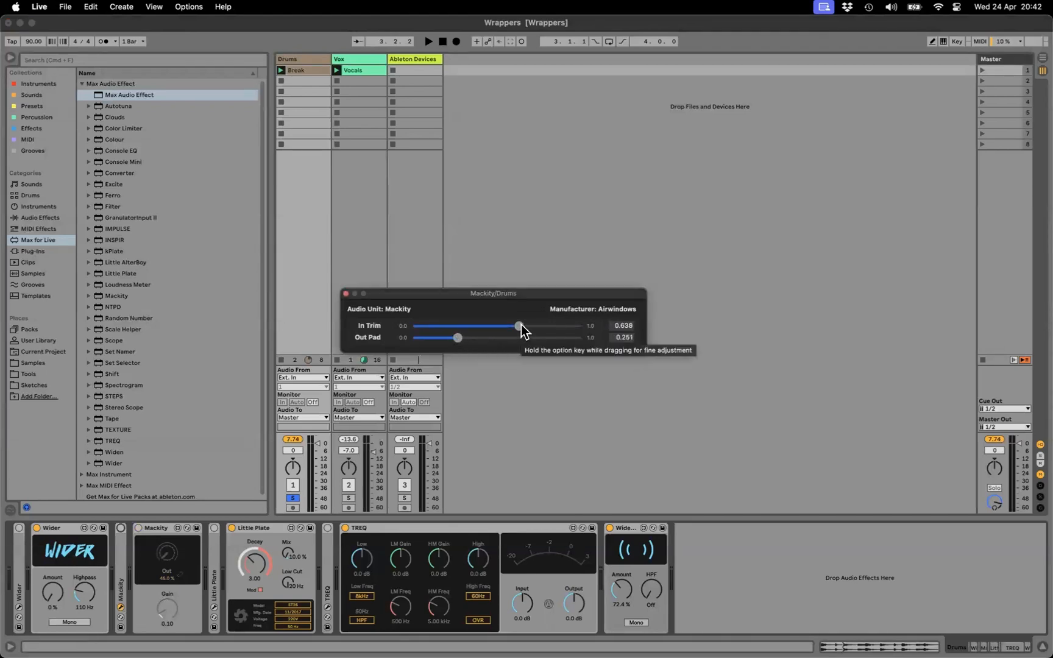
pyautogui.moveTo(521, 327); pyautogui.dragTo(545, 330)
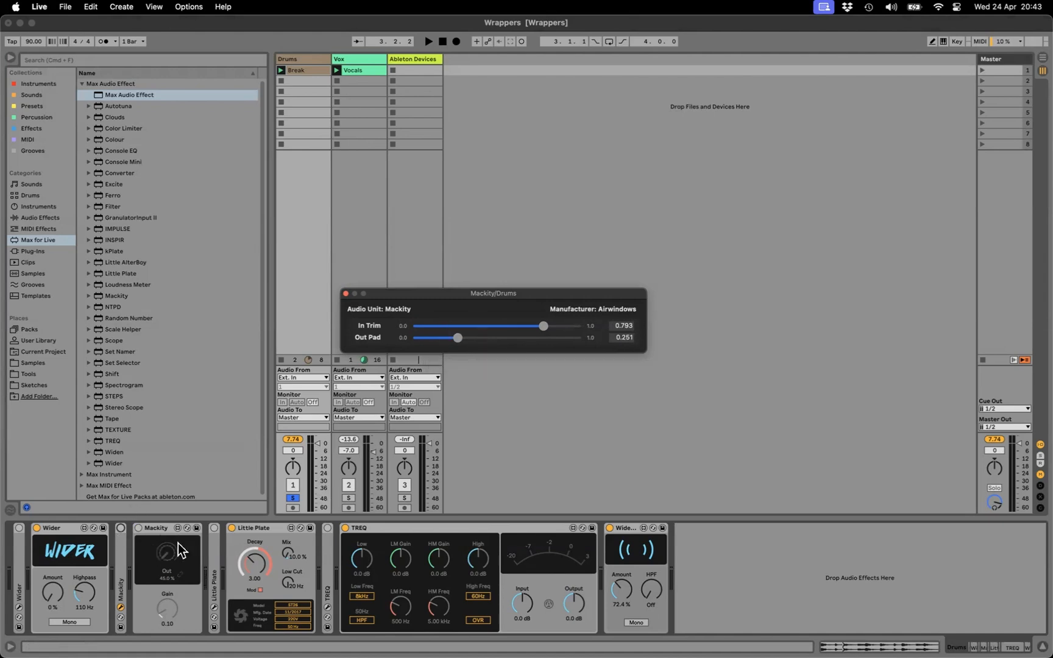
# Step: Close the original Mackity plug-in window, switch the Mackity wrapper on, and set its Gain to 0.00 after trying the Out link toggle
pyautogui.click(345, 293)
pyautogui.click(137, 528)
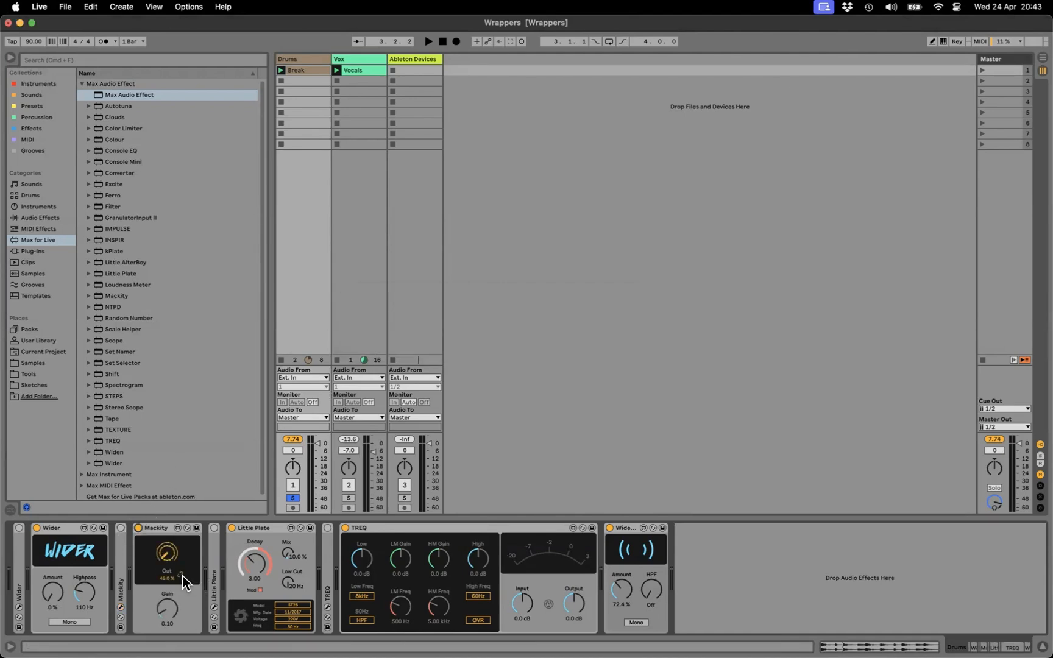
pyautogui.click(181, 575)
pyautogui.moveTo(166, 610); pyautogui.dragTo(161, 563)
pyautogui.click(181, 575)
pyautogui.click(181, 574)
pyautogui.moveTo(168, 610); pyautogui.dragTo(167, 633)
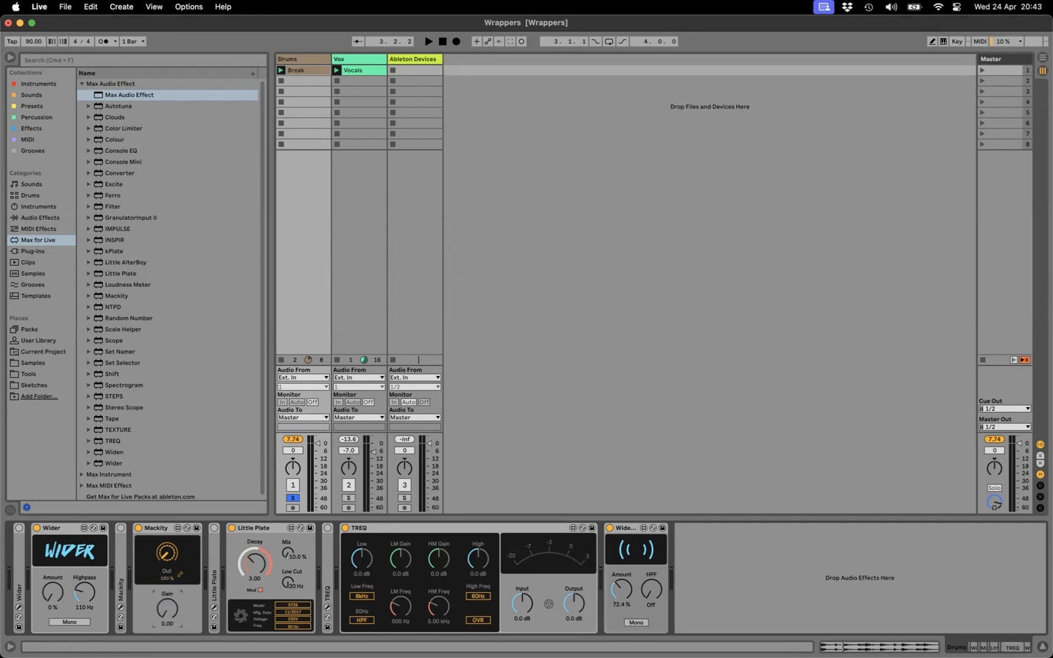
# Step: Play the drums while trying the Mackity wrapper's Gain dial and toggling its Out link
pyautogui.press('space')
pyautogui.moveTo(182, 585); pyautogui.dragTo(170, 605)
pyautogui.click(180, 575)
pyautogui.click(176, 574)
# Step: Add a blank Max Audio Effect at the end of the Drums device chain and open its patcher full screen
pyautogui.moveTo(127, 96); pyautogui.dragTo(712, 567)
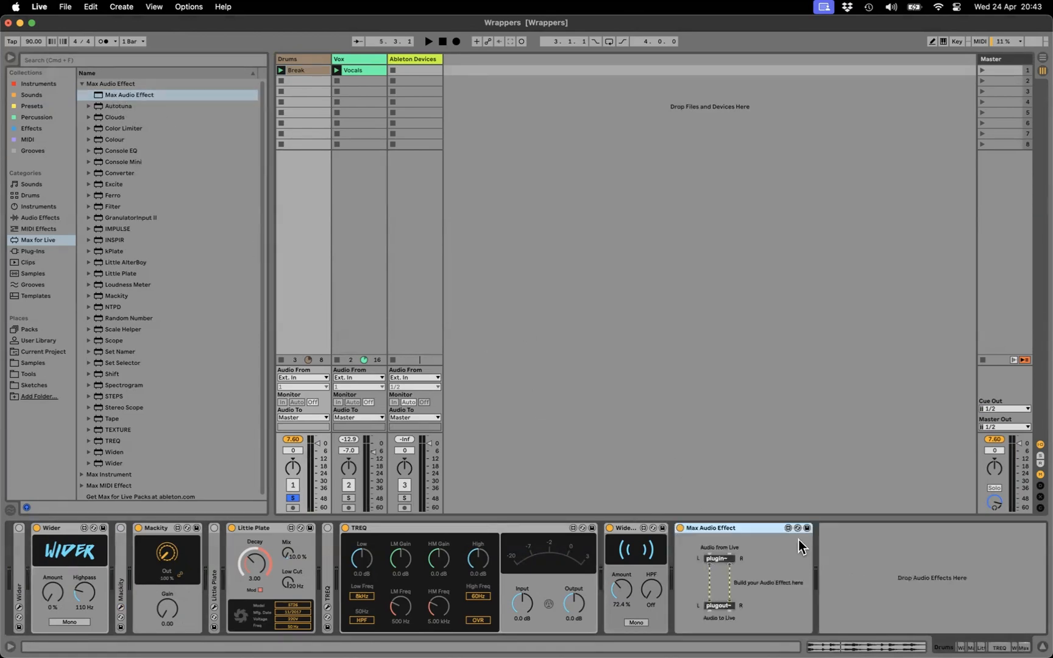
pyautogui.click(788, 528)
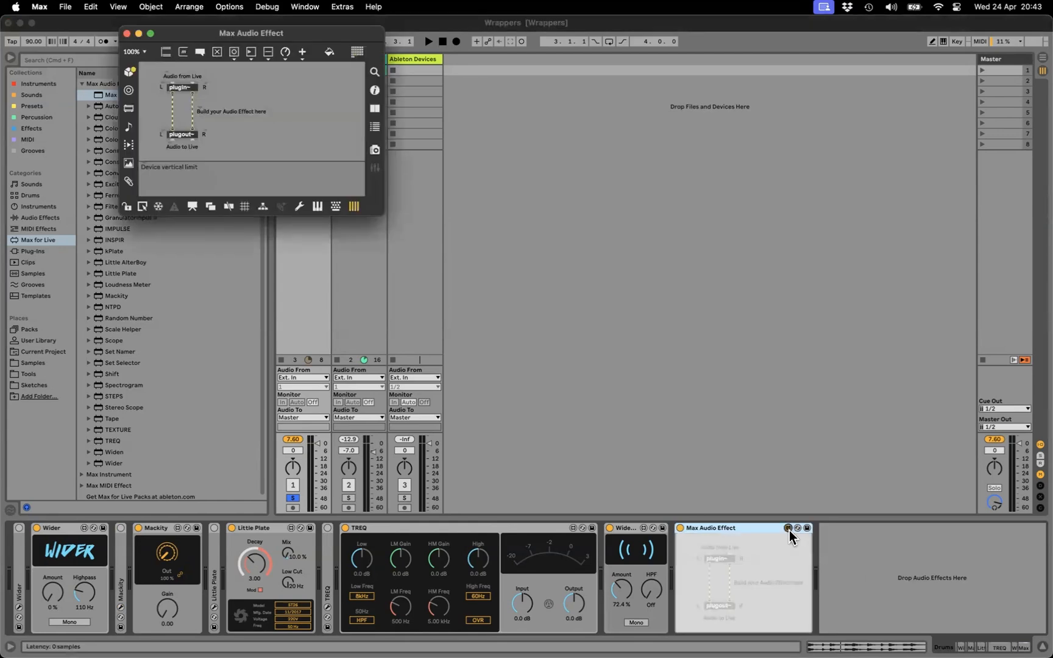
pyautogui.hotkey('ctrl', 'alt', 'Return')
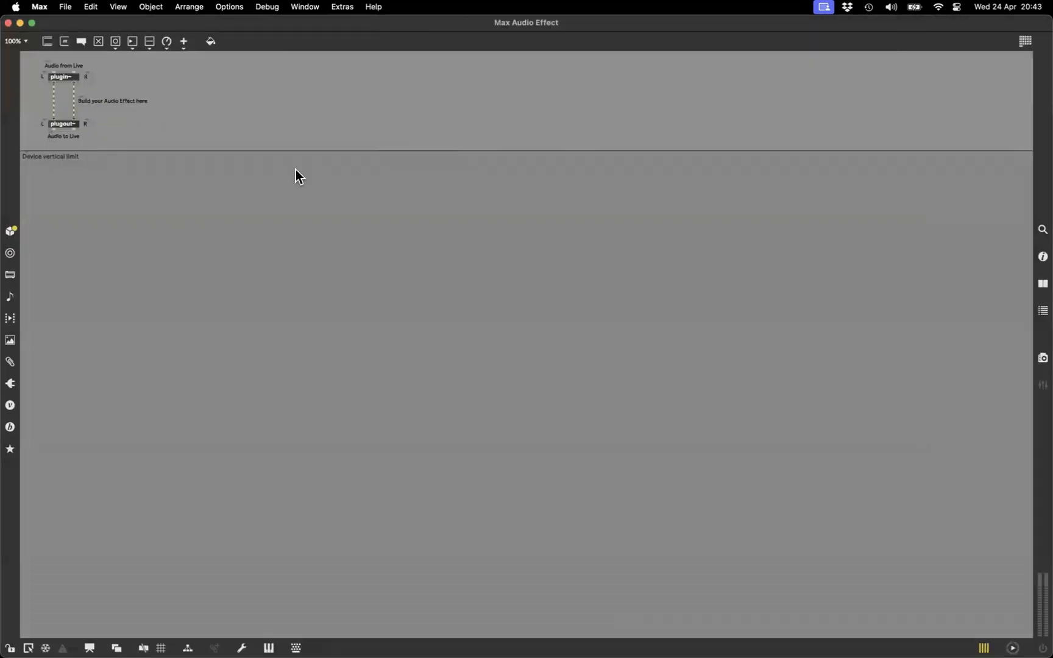
# Step: Find the Mackity Audio Unit plug-in with the filter "mack" and place it in the patcher, enlarged to show both parameters
pyautogui.click(11, 383)
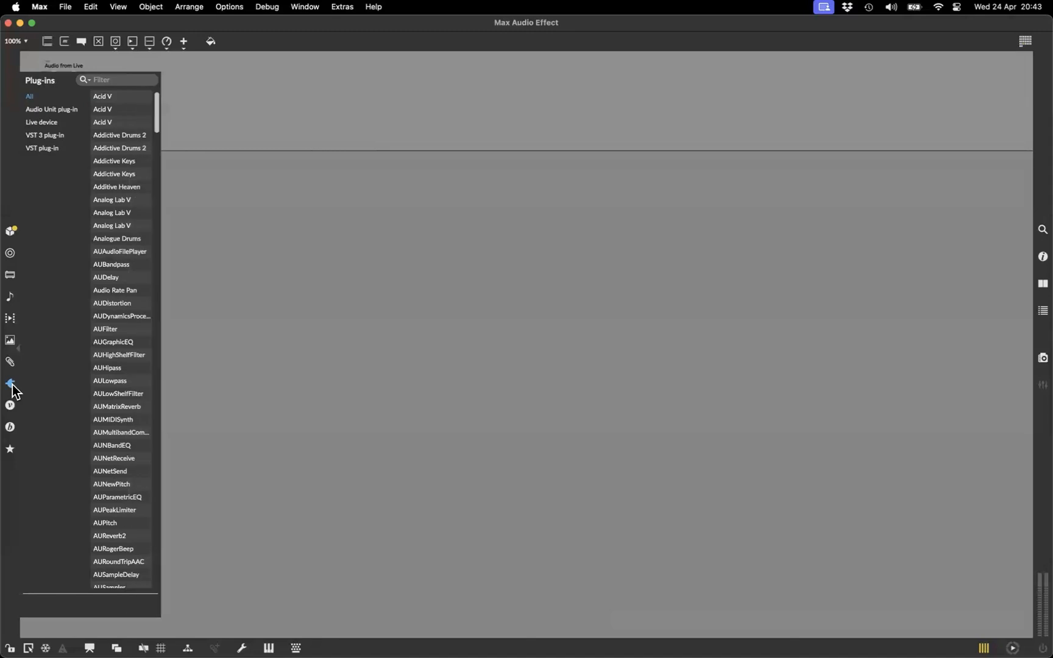
pyautogui.click(59, 108)
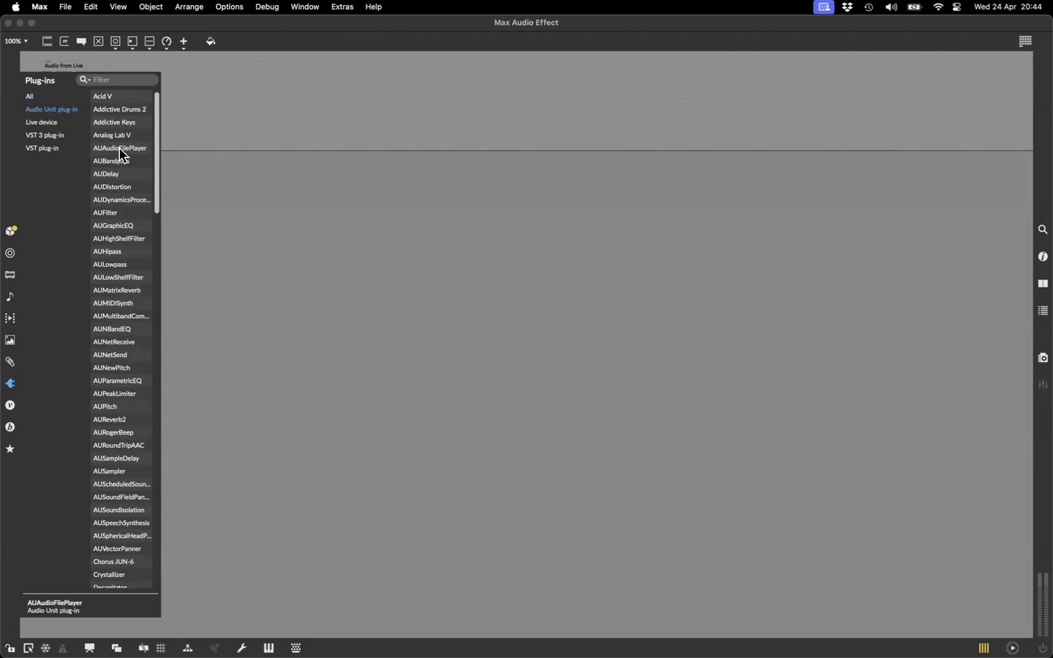
pyautogui.scroll(-15, 119, 148)
pyautogui.scroll(5, 120, 148)
pyautogui.click(104, 80)
pyautogui.write('mack')
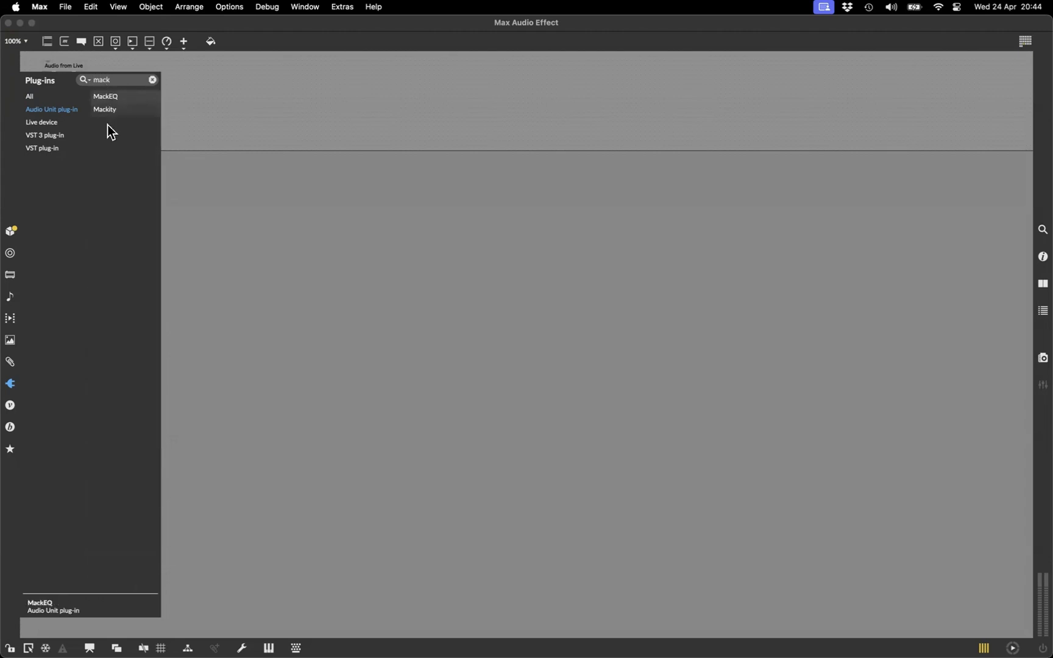
pyautogui.moveTo(102, 112); pyautogui.dragTo(261, 233)
pyautogui.moveTo(402, 290); pyautogui.dragTo(449, 302)
pyautogui.moveTo(330, 244); pyautogui.dragTo(288, 246)
# Step: Delete the template comments around the plugin~ and plugout~ objects
pyautogui.moveTo(83, 144); pyautogui.dragTo(82, 145)
pyautogui.press('BackSpace')
pyautogui.click(61, 156)
pyautogui.press('BackSpace')
# Step: Put plugin~ above Mackity and plugout~ below it, wiring plugin~ to Mackity's outer inlets and its first two outlets to plugout~
pyautogui.moveTo(27, 60); pyautogui.dragTo(435, 234)
pyautogui.press('BackSpace')
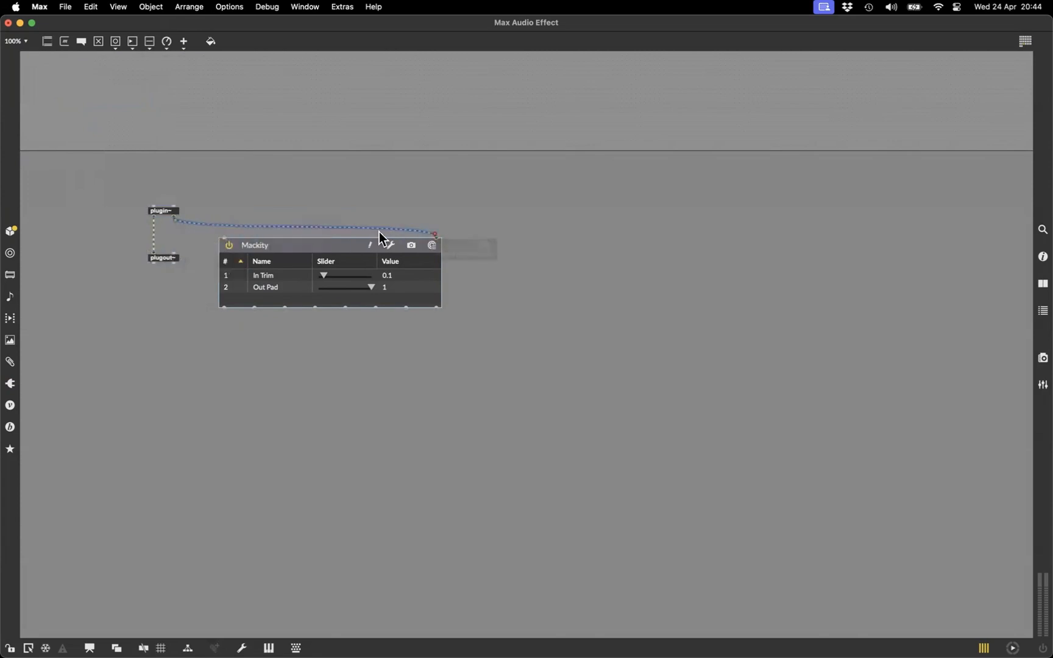
pyautogui.moveTo(154, 251); pyautogui.dragTo(236, 205)
pyautogui.moveTo(171, 257); pyautogui.dragTo(244, 351)
pyautogui.moveTo(224, 308); pyautogui.dragTo(249, 351)
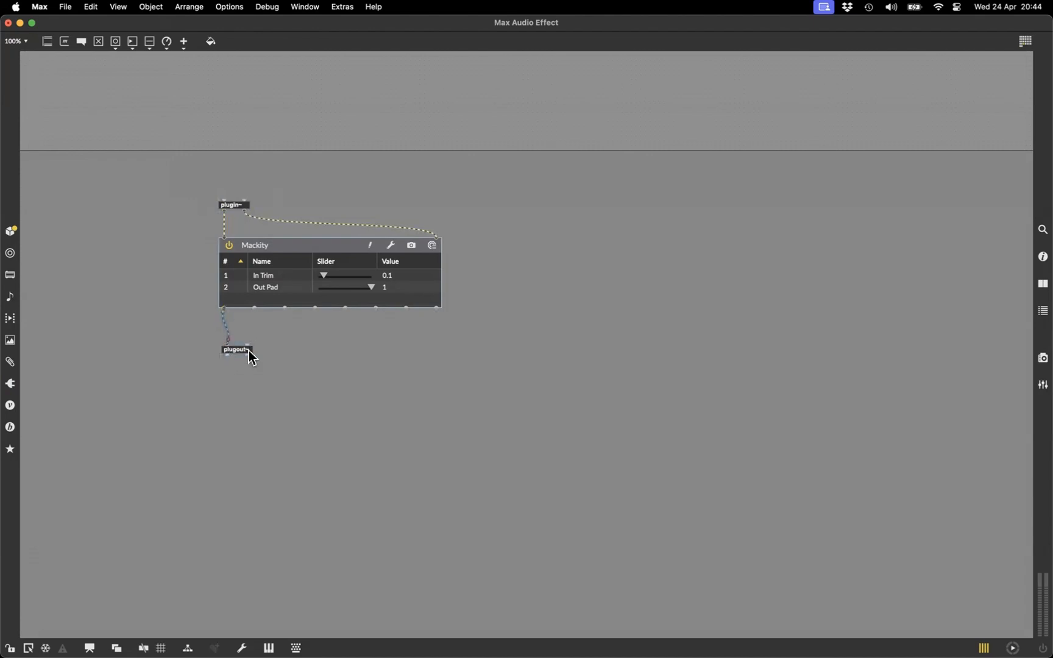
pyautogui.moveTo(255, 308); pyautogui.dragTo(263, 355)
# Step: Add a live.dial above the Mackity object and set its display style to Large
pyautogui.write('nlive.d')
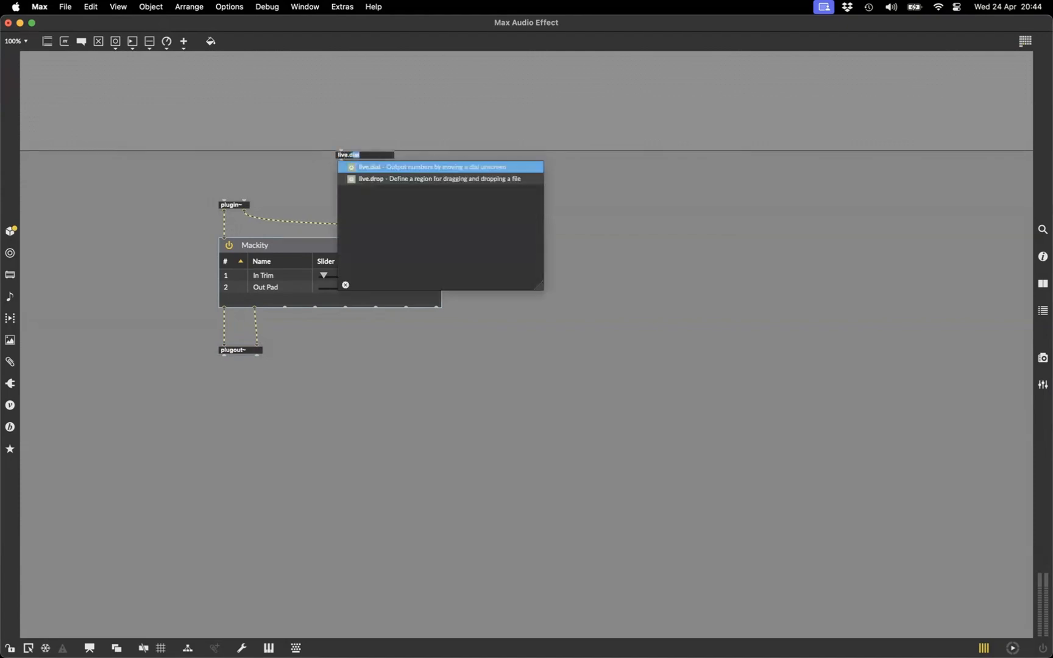
pyautogui.press('Return')
pyautogui.press('super+Tab')
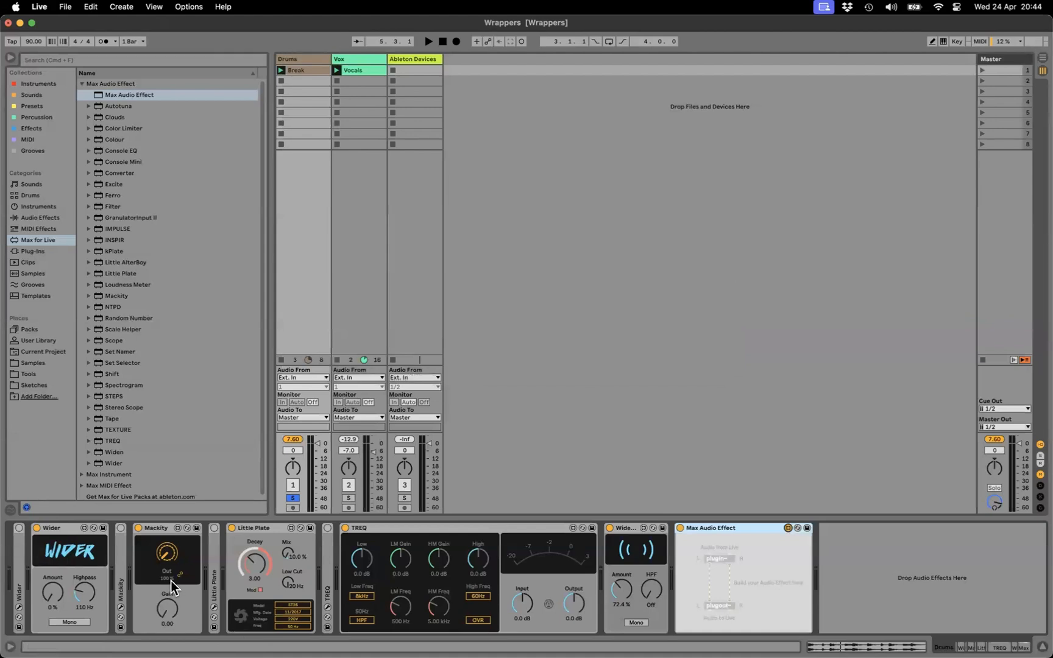
pyautogui.press('super+Tab')
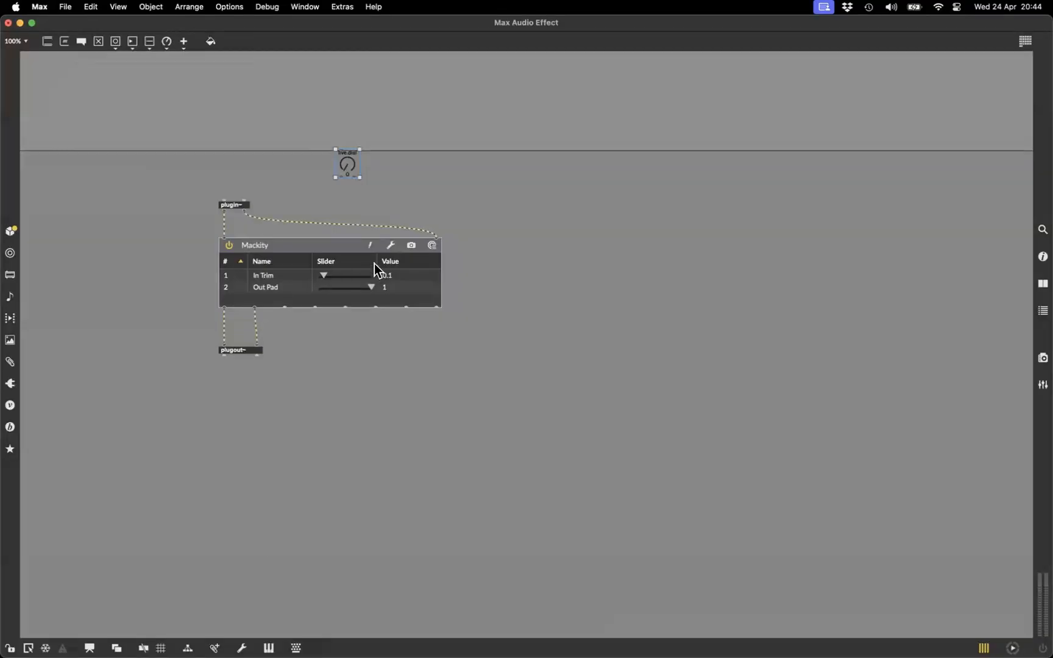
pyautogui.click(1042, 257)
pyautogui.click(941, 119)
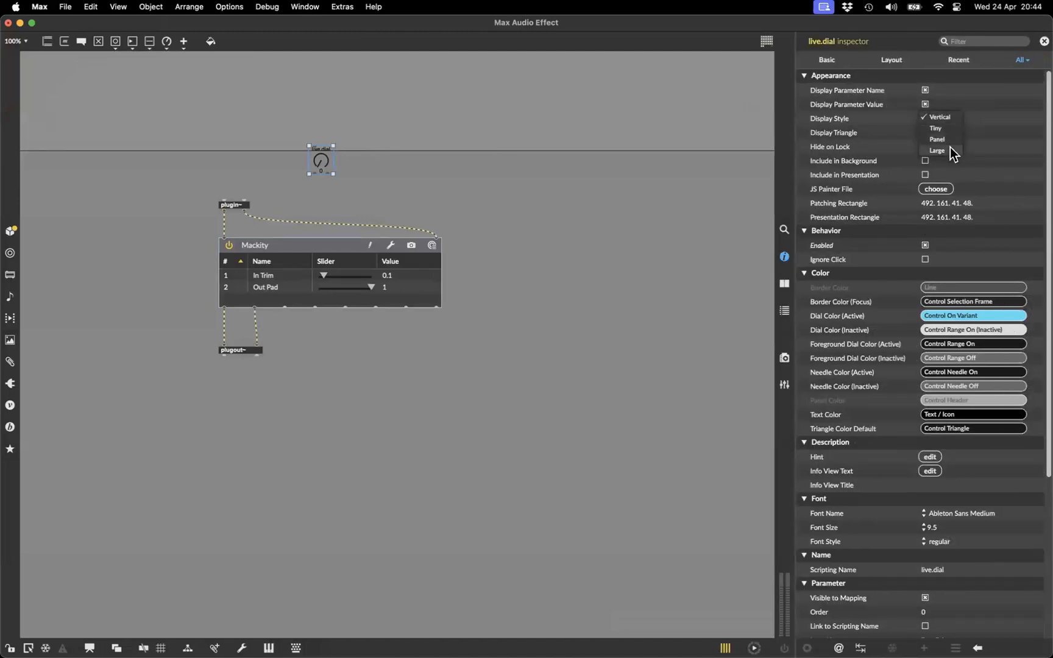
pyautogui.click(952, 148)
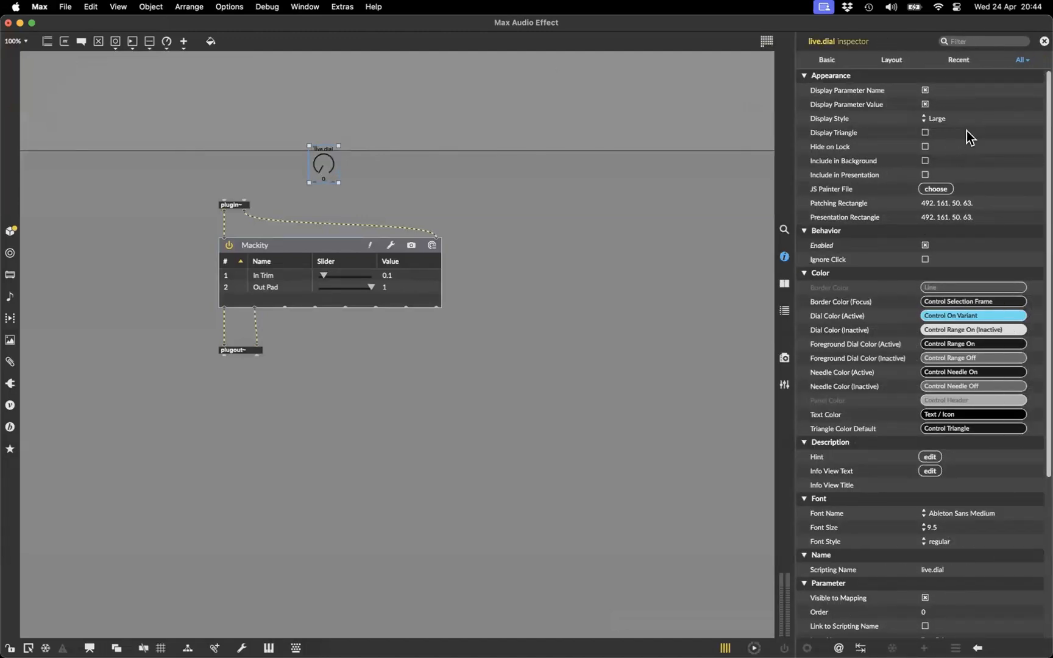
# Step: Give the dial the scripting name "gain" and the long and short names "Gain"
pyautogui.scroll(-5, 966, 131)
pyautogui.click(940, 457)
pyautogui.write('gain')
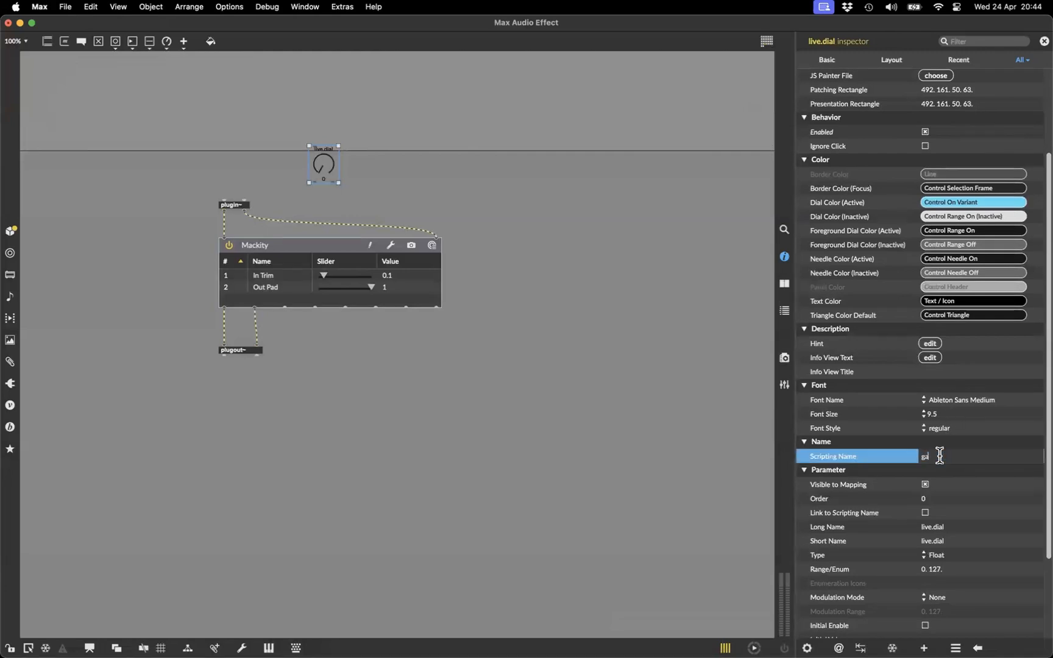
pyautogui.press('Return')
pyautogui.click(938, 526)
pyautogui.write('Gain')
pyautogui.press('Return')
pyautogui.click(938, 541)
pyautogui.write('Gain')
pyautogui.press('Return')
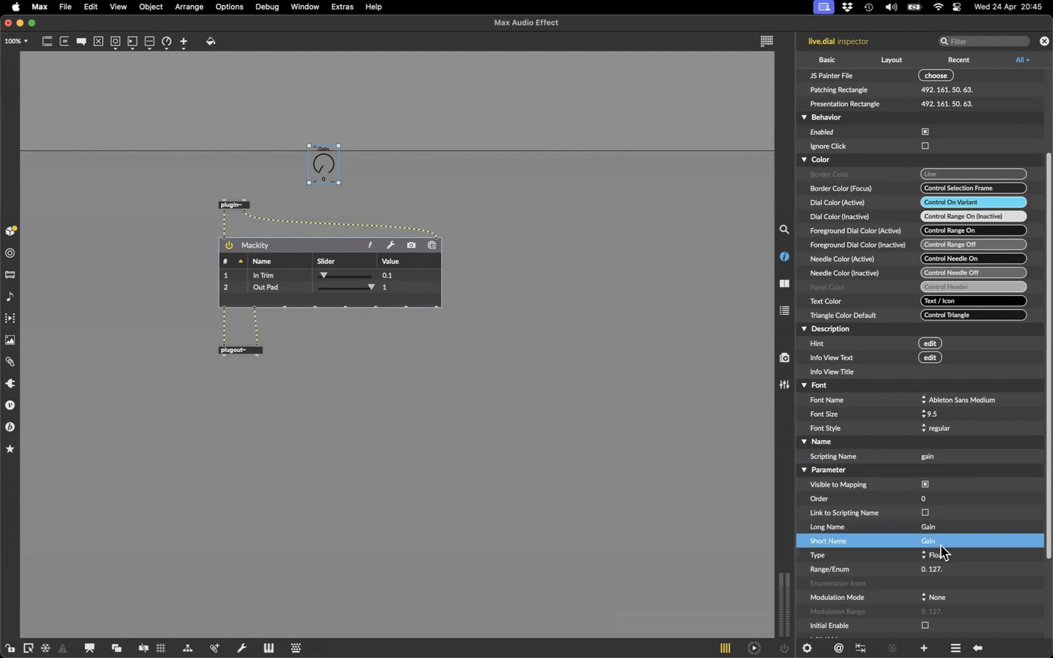
# Step: Set the Gain dial's range to 0. 1., enable its initial value, and choose the Float unit style
pyautogui.click(941, 569)
pyautogui.write('0. 1')
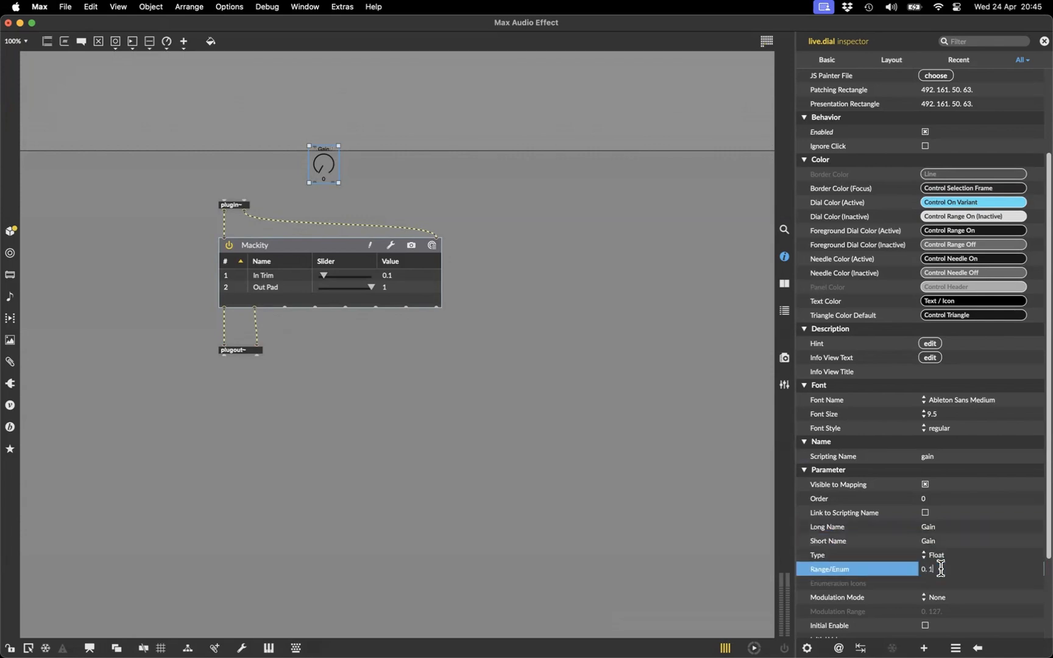
pyautogui.write('.')
pyautogui.press('Return')
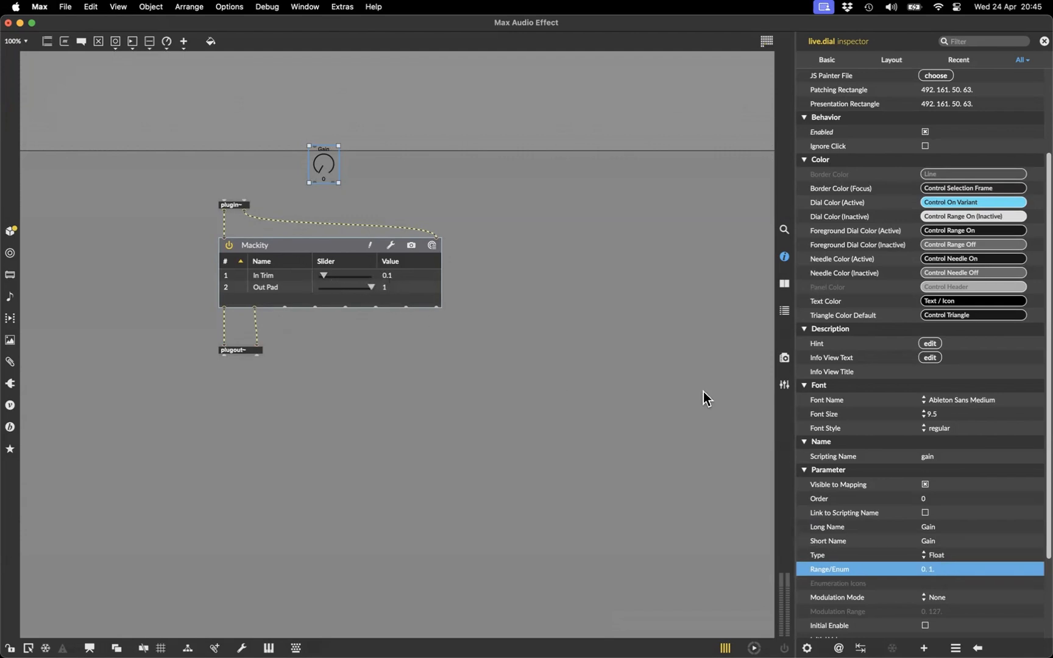
pyautogui.scroll(-5, 943, 484)
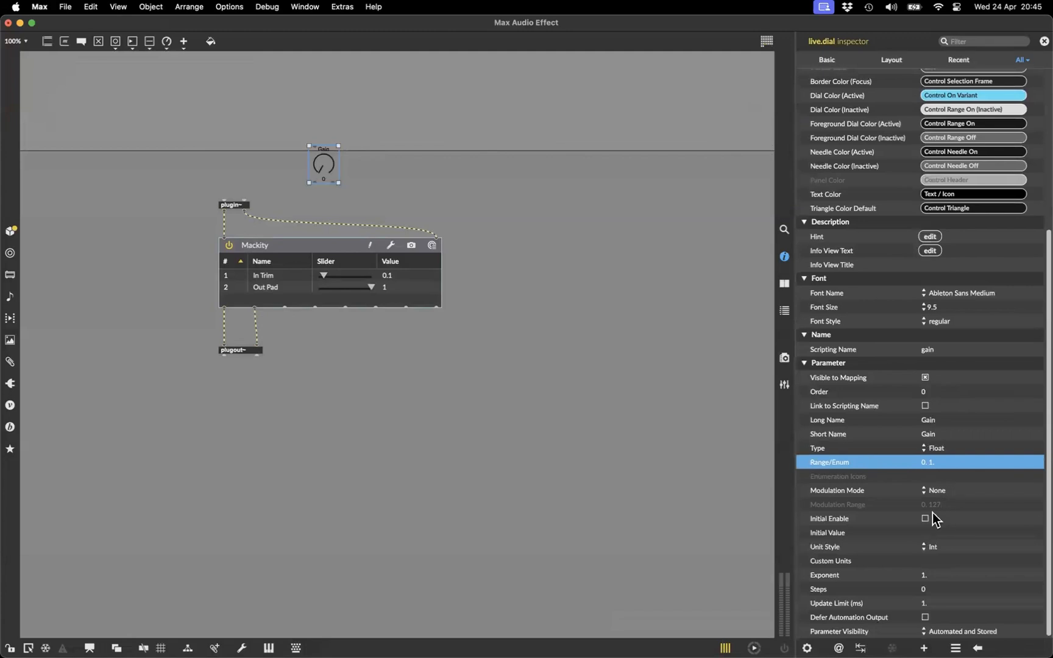
pyautogui.click(925, 518)
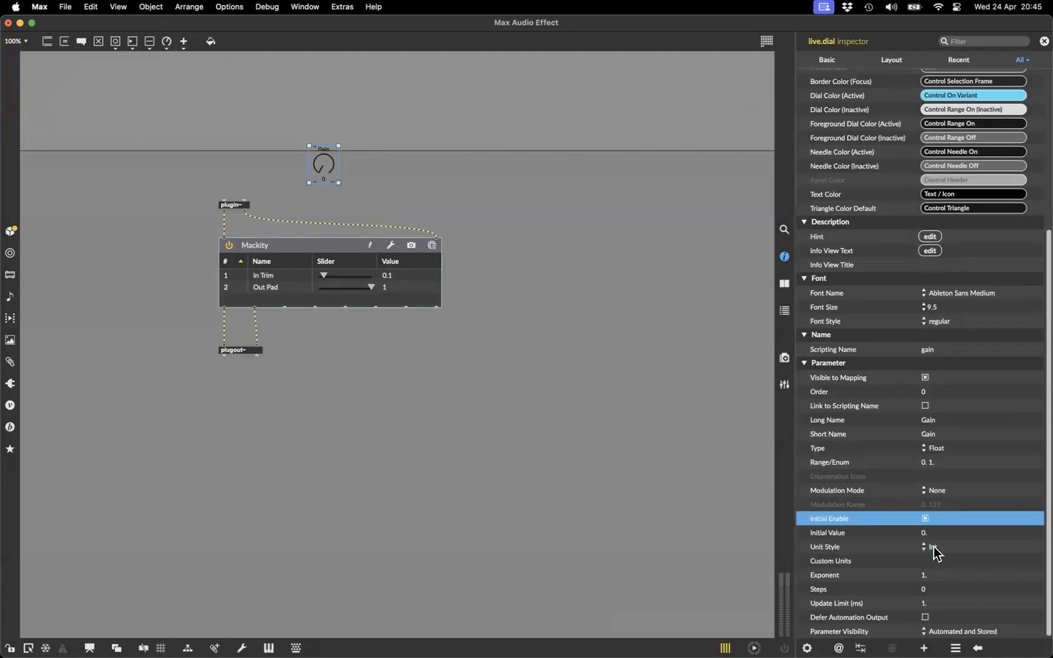
pyautogui.click(933, 546)
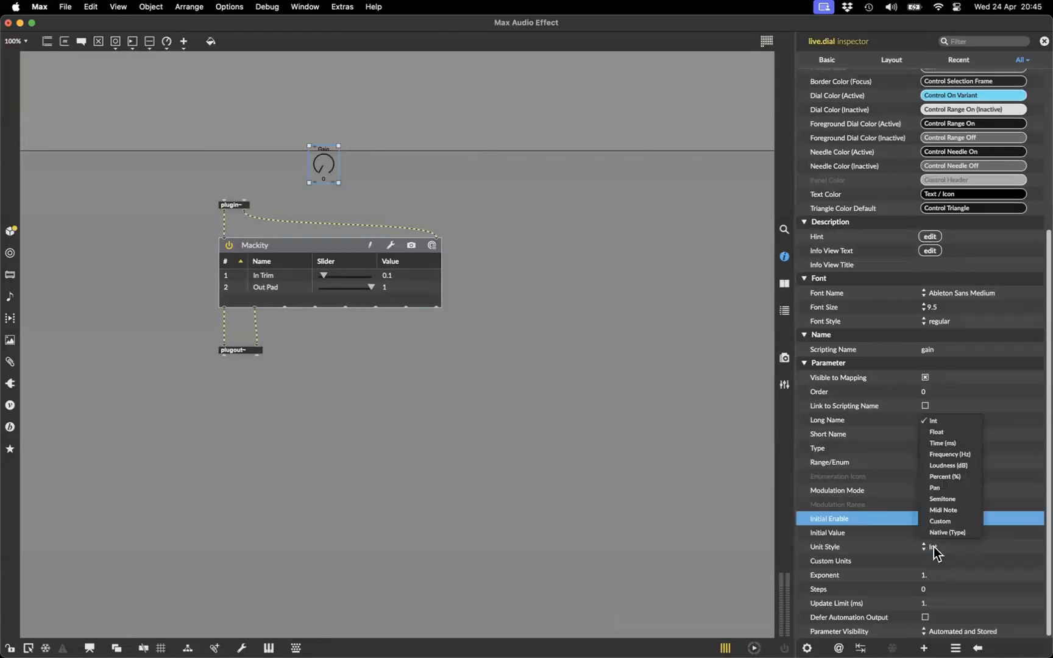
pyautogui.click(947, 434)
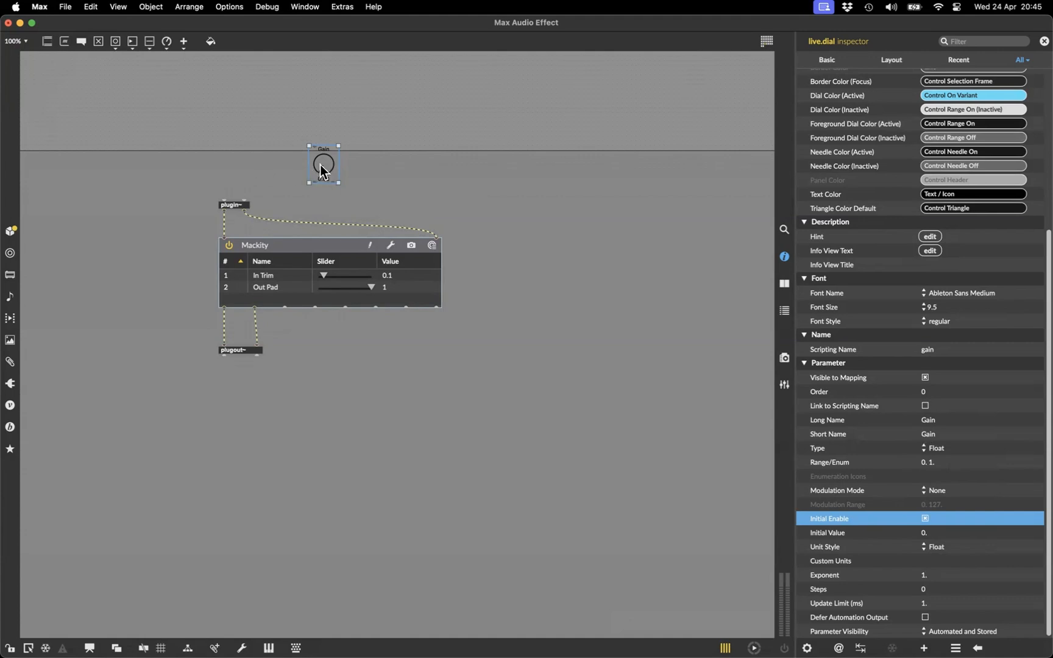
# Step: Move the Gain dial up across the device limit line and add a live.numbox beside it
pyautogui.moveTo(321, 173); pyautogui.dragTo(299, 150)
pyautogui.click(360, 156)
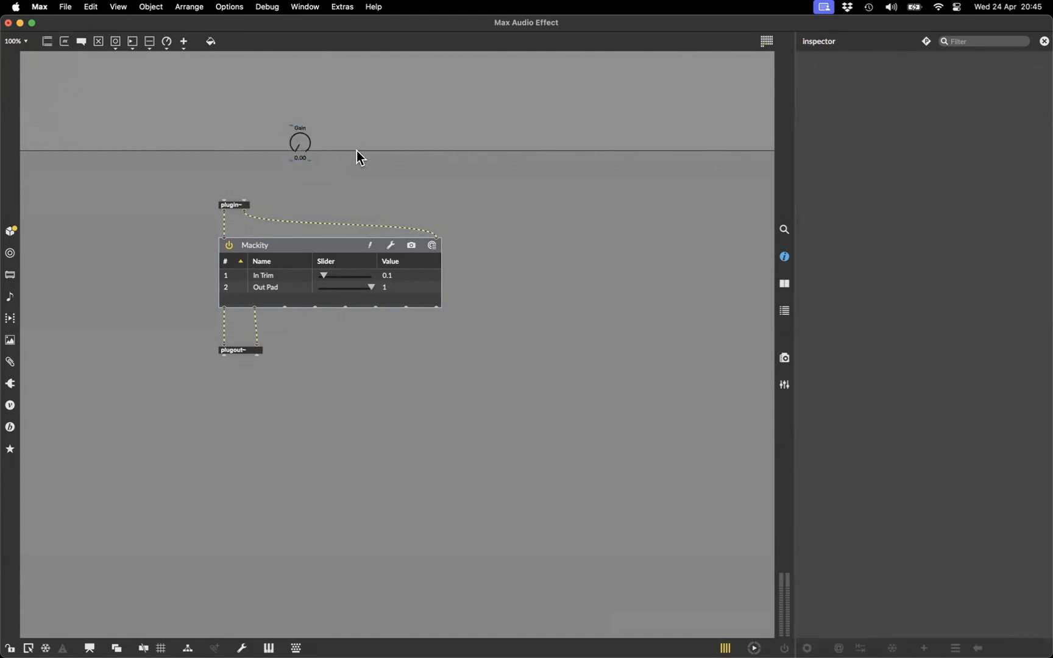
pyautogui.write('nlive.')
pyautogui.write('numbox')
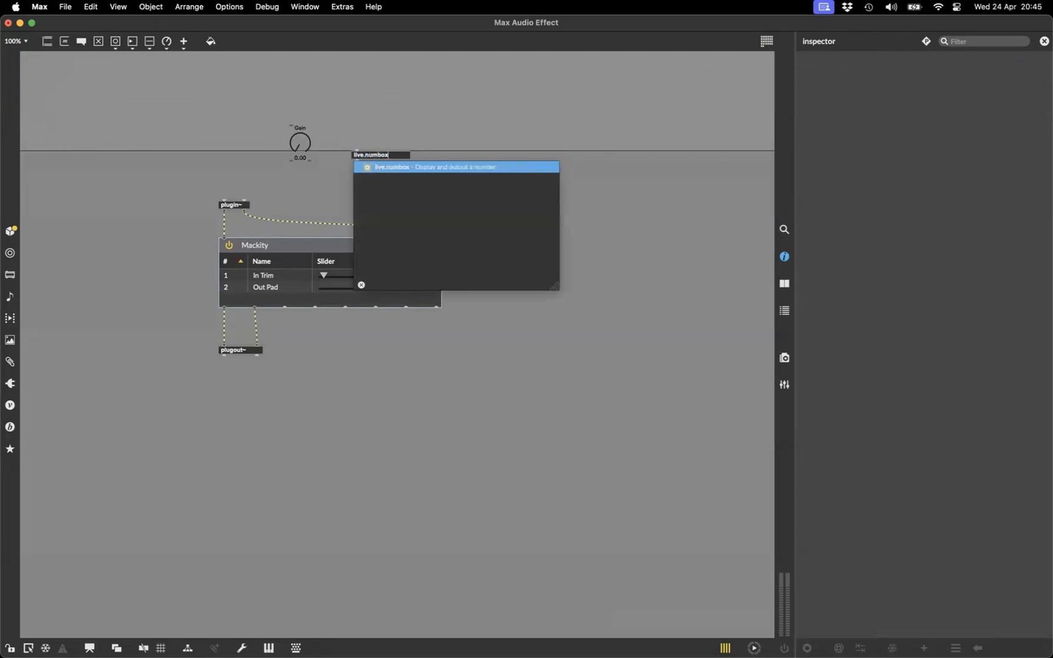
pyautogui.press('Return')
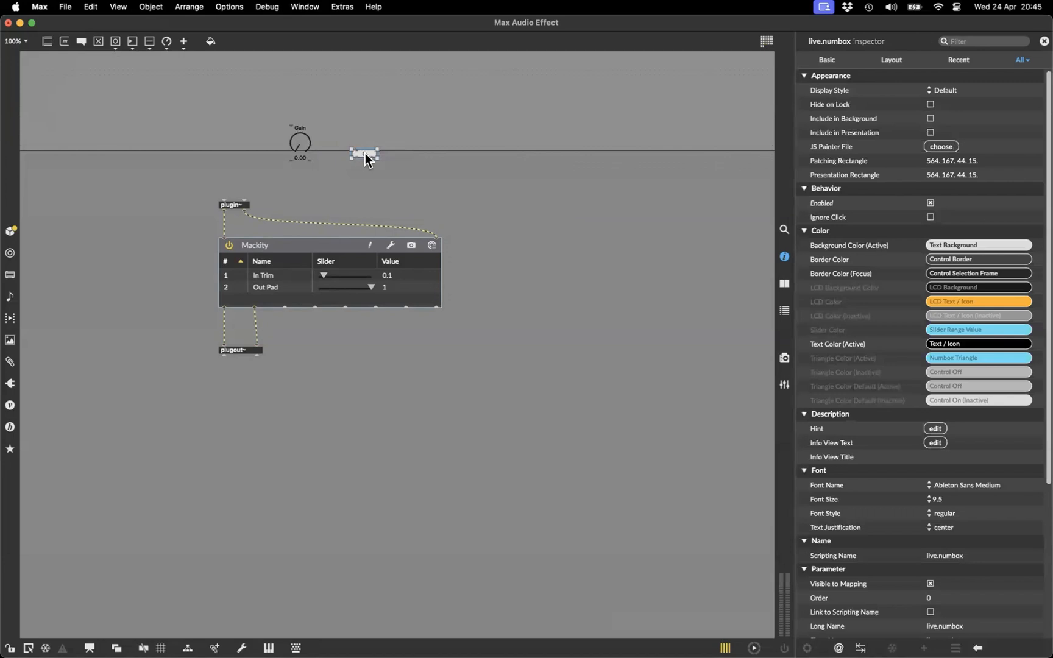
pyautogui.click(337, 131)
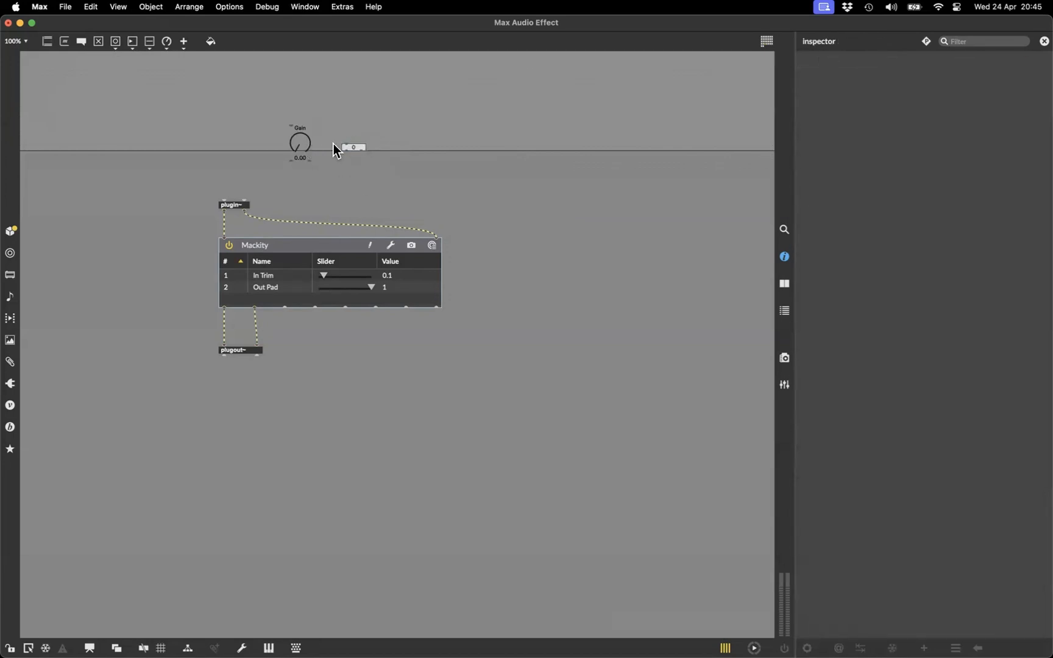
pyautogui.moveTo(335, 132); pyautogui.dragTo(373, 164)
# Step: Give the live.numbox the scripting name "output" and the long and short names "Output"
pyautogui.doubleClick(927, 555)
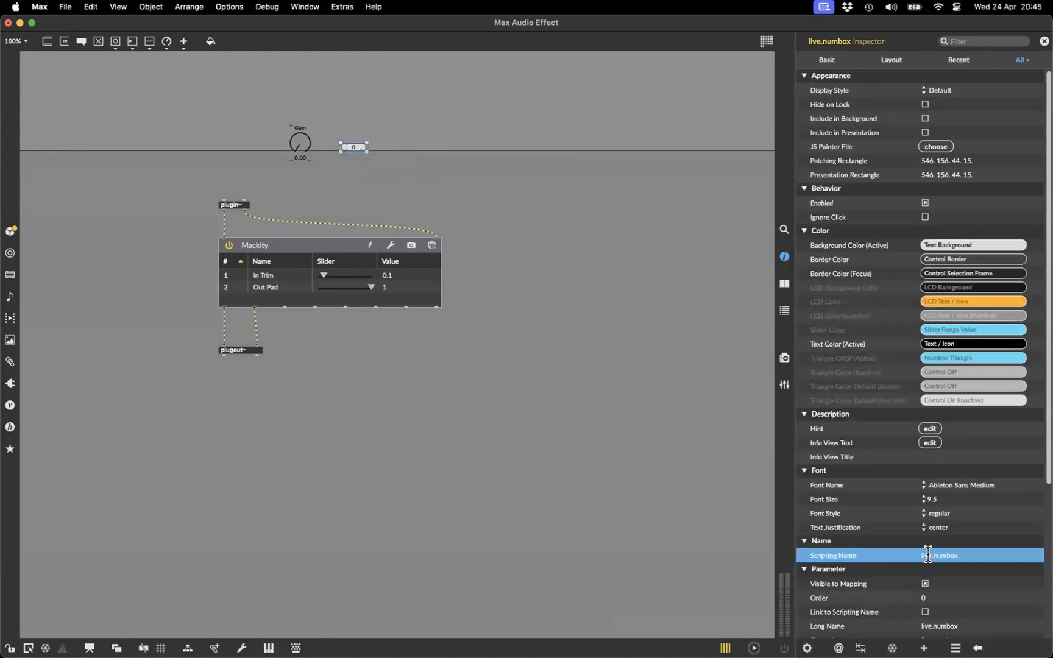
pyautogui.write('output')
pyautogui.press('Return')
pyautogui.scroll(-4, 958, 460)
pyautogui.doubleClick(948, 513)
pyautogui.write('Output')
pyautogui.press('Return')
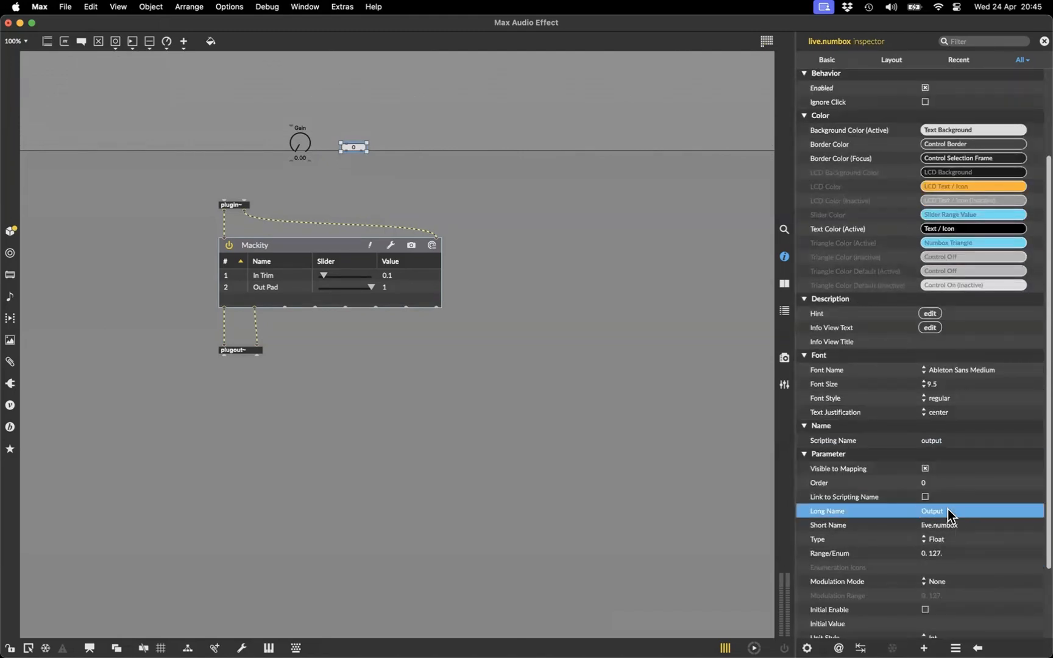
pyautogui.doubleClick(943, 525)
pyautogui.write('Output')
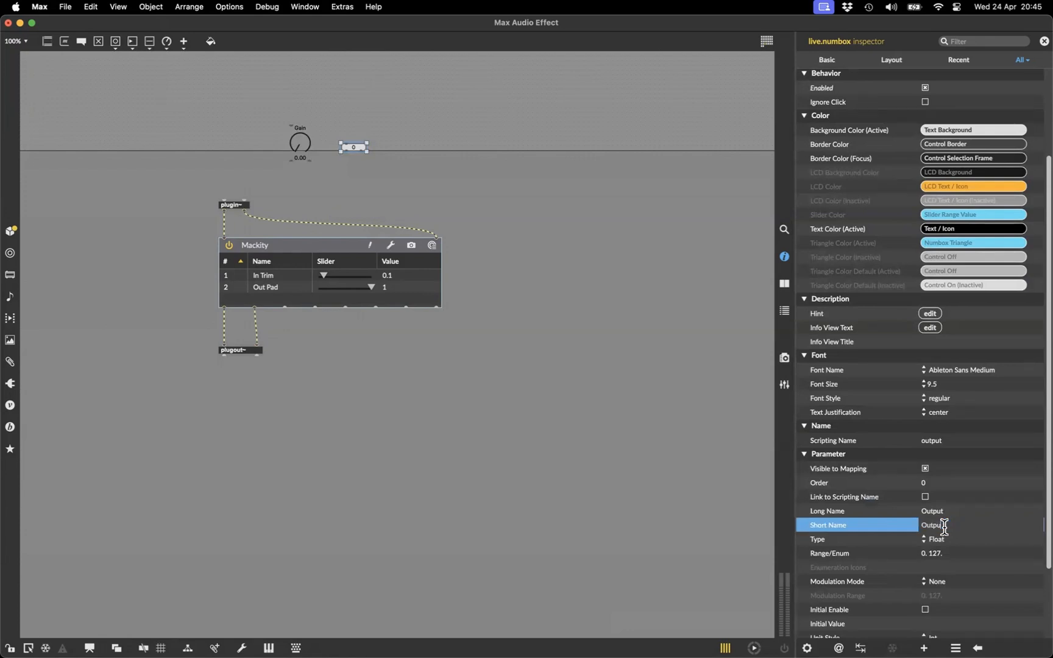
pyautogui.press('Return')
# Step: Set the Output number box's range to 0. 1. and enable an initial value of 1
pyautogui.doubleClick(925, 554)
pyautogui.press('BackSpace')
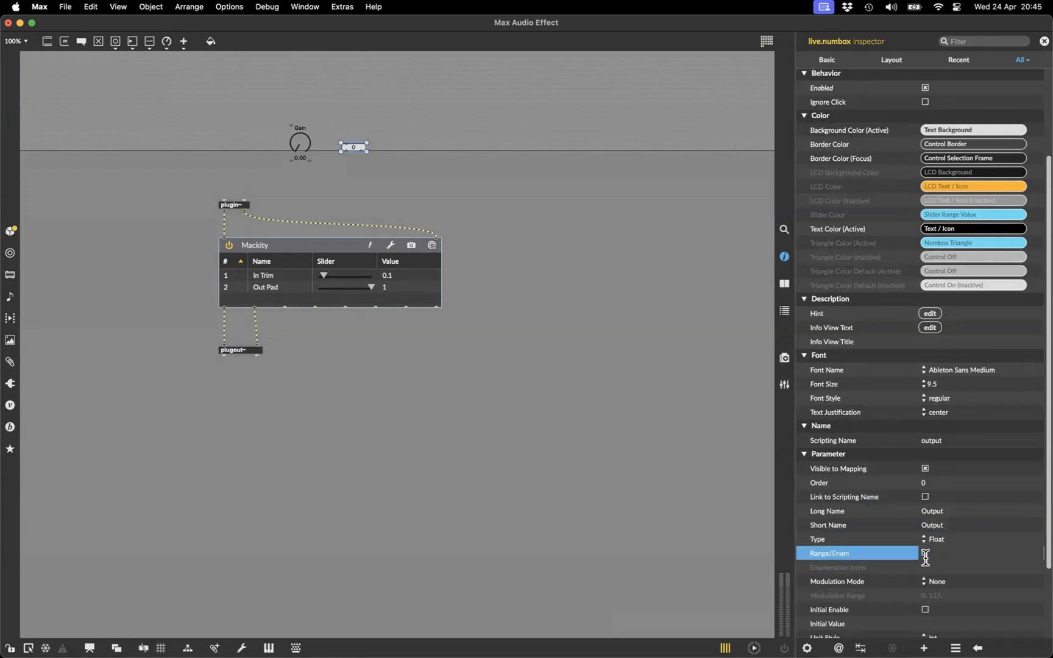
pyautogui.write('0. 1')
pyautogui.press('Return')
pyautogui.scroll(-3, 923, 561)
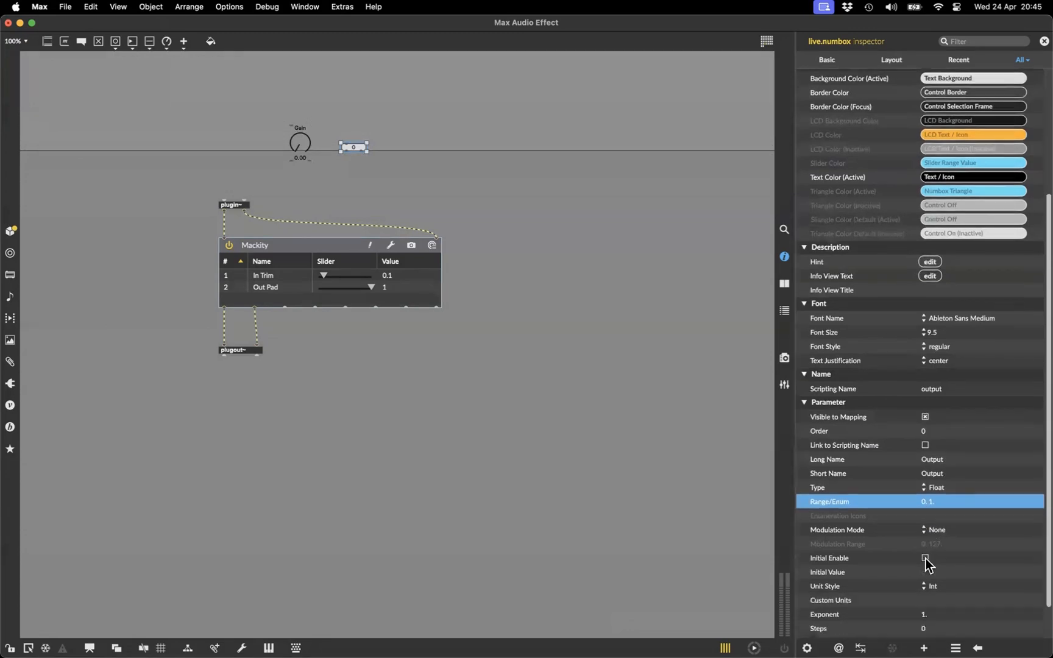
pyautogui.click(929, 560)
pyautogui.doubleClick(957, 572)
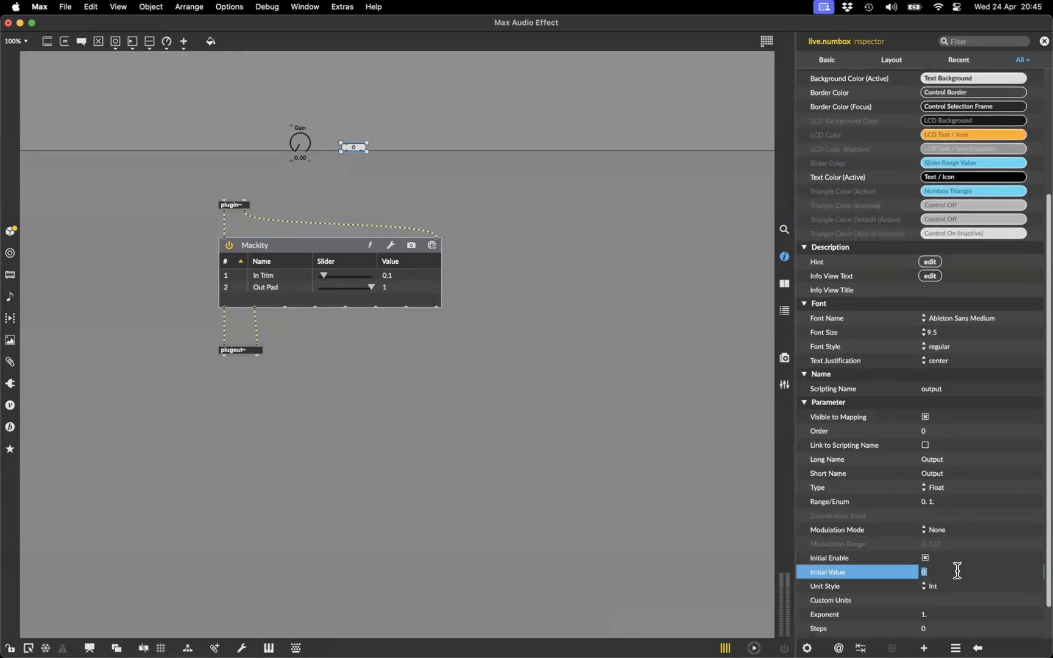
pyautogui.press('Return')
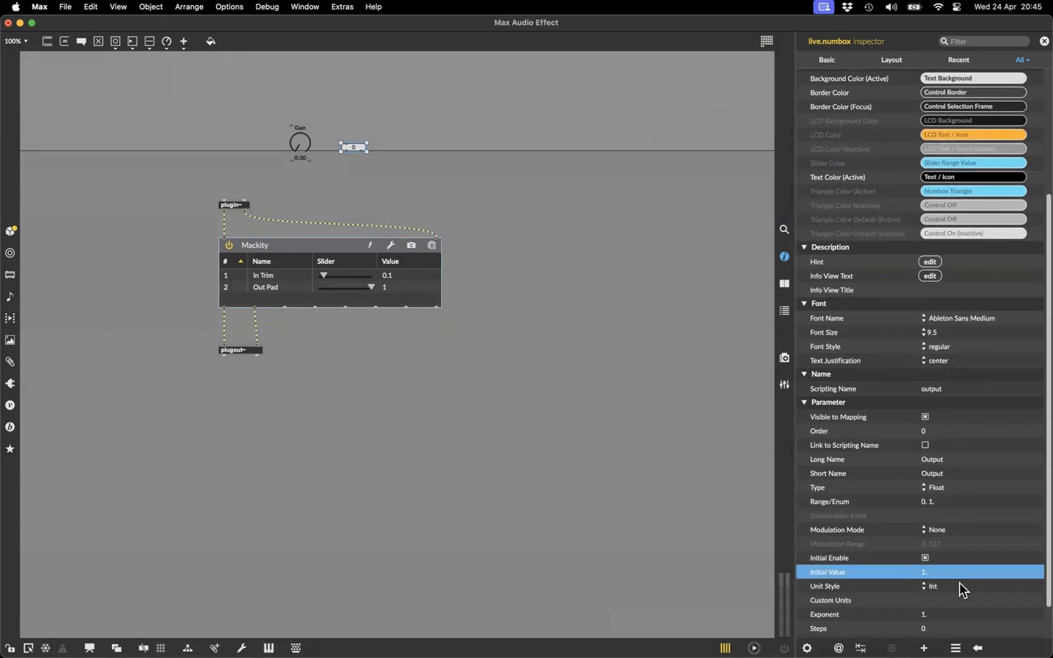
# Step: Change the Output number box's unit style to Float and deselect it
pyautogui.click(959, 583)
pyautogui.click(957, 470)
pyautogui.scroll(-2, 965, 524)
pyautogui.click(318, 190)
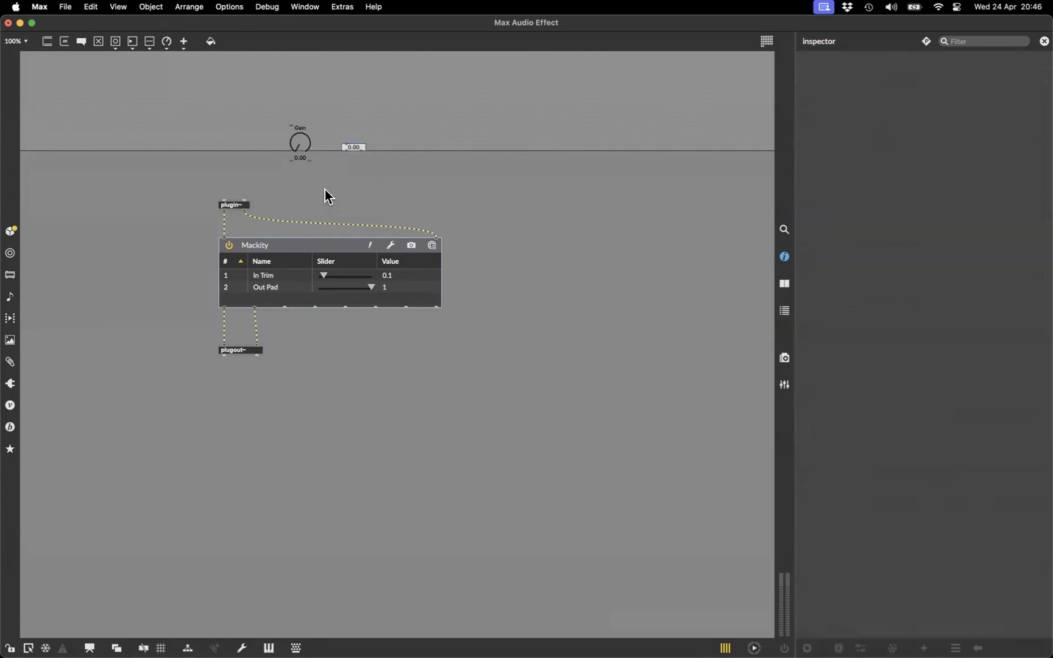
# Step: Create a prepend object with the argument "In Trim" and place it beneath the Gain dial
pyautogui.write('n')
pyautogui.write('prepend')
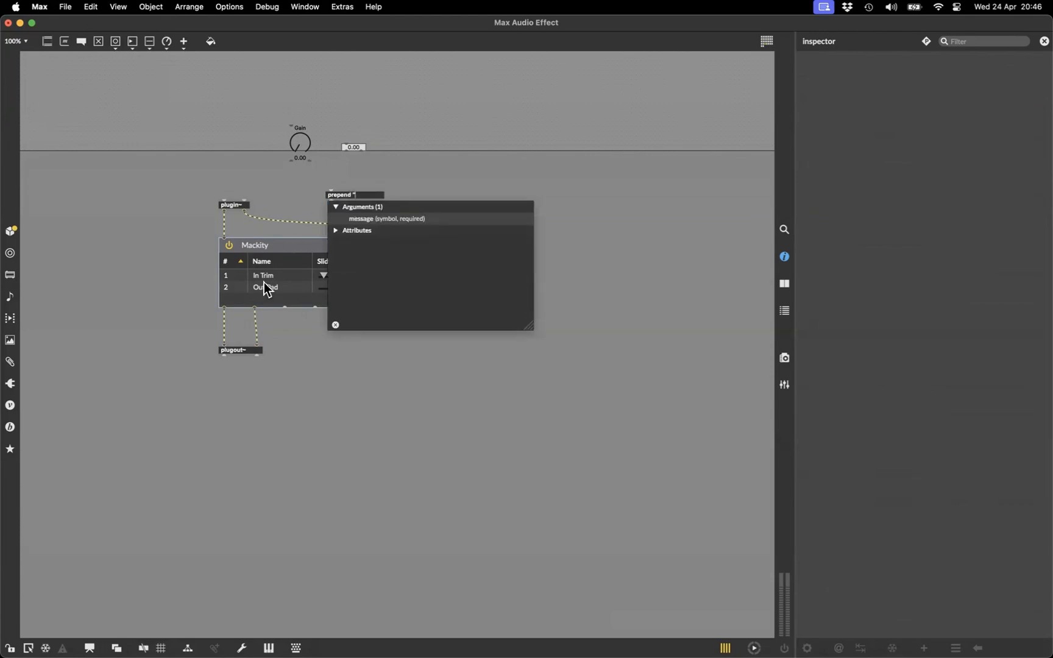
pyautogui.write('"In Trim"')
pyautogui.press('Return')
pyautogui.moveTo(291, 161); pyautogui.dragTo(324, 188)
pyautogui.click(315, 183)
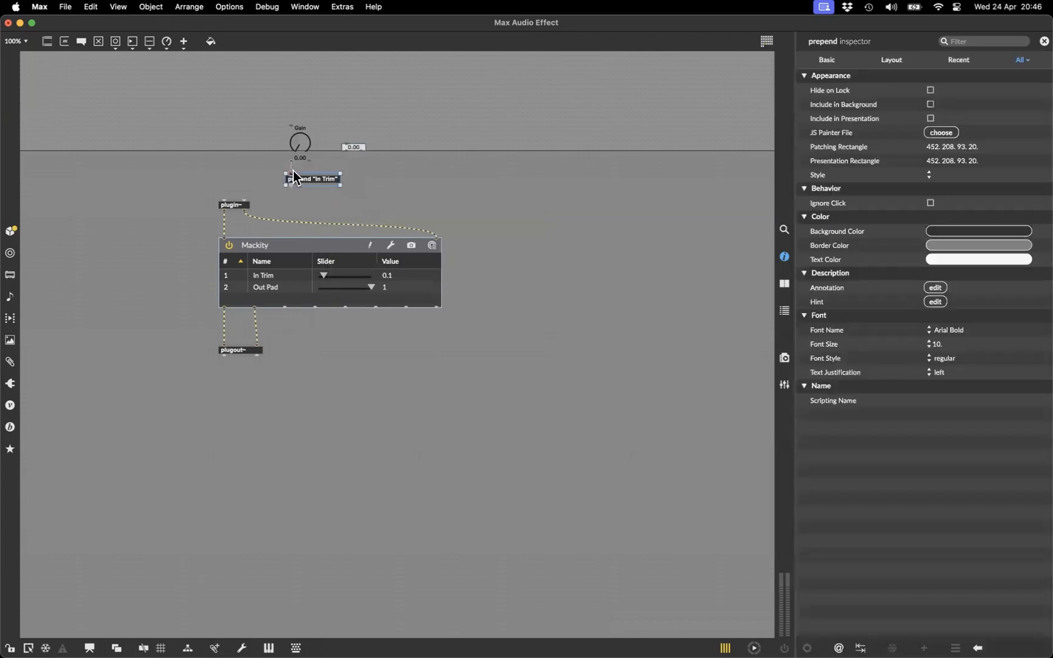
# Step: Reposition the Gain dial and wire it through the prepend "In Trim" object into Mackity's first inlet
pyautogui.click(298, 156)
pyautogui.click(299, 148)
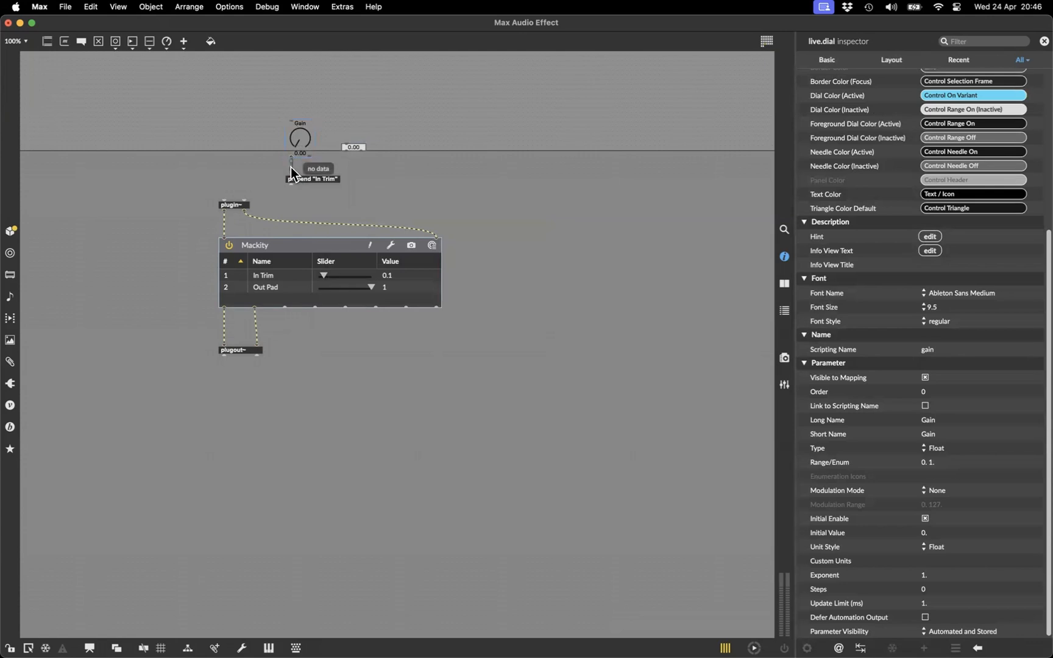
pyautogui.click(304, 165)
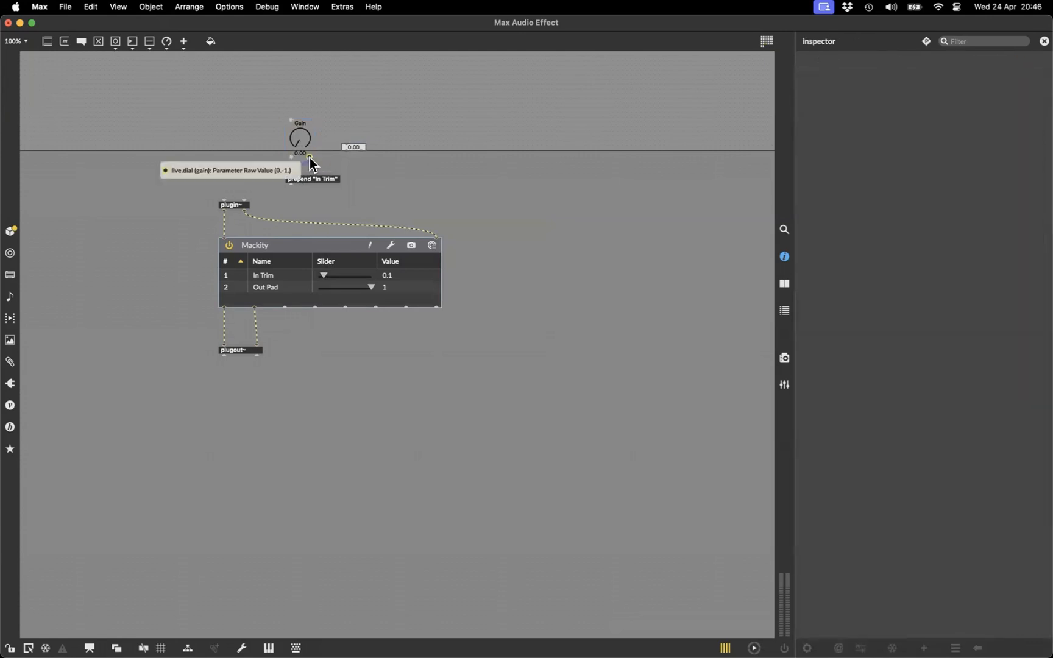
pyautogui.moveTo(305, 145); pyautogui.dragTo(227, 237)
# Step: Duplicate the prepend object with the argument "Out Pad" and connect it to Mackity's first inlet
pyautogui.moveTo(323, 183); pyautogui.dragTo(416, 179)
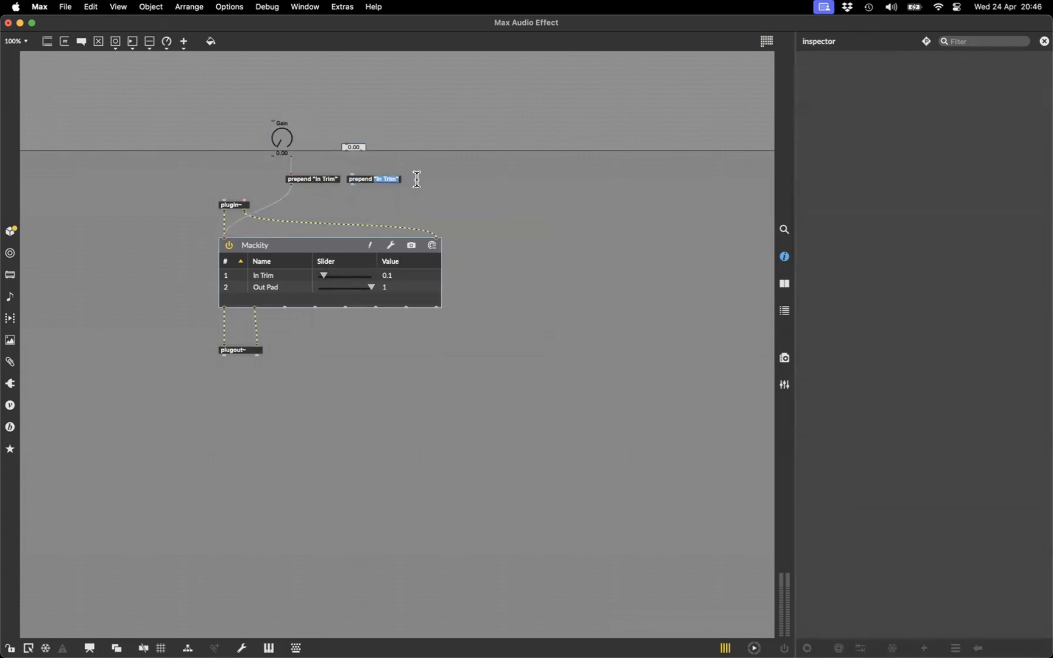
pyautogui.write('"Out')
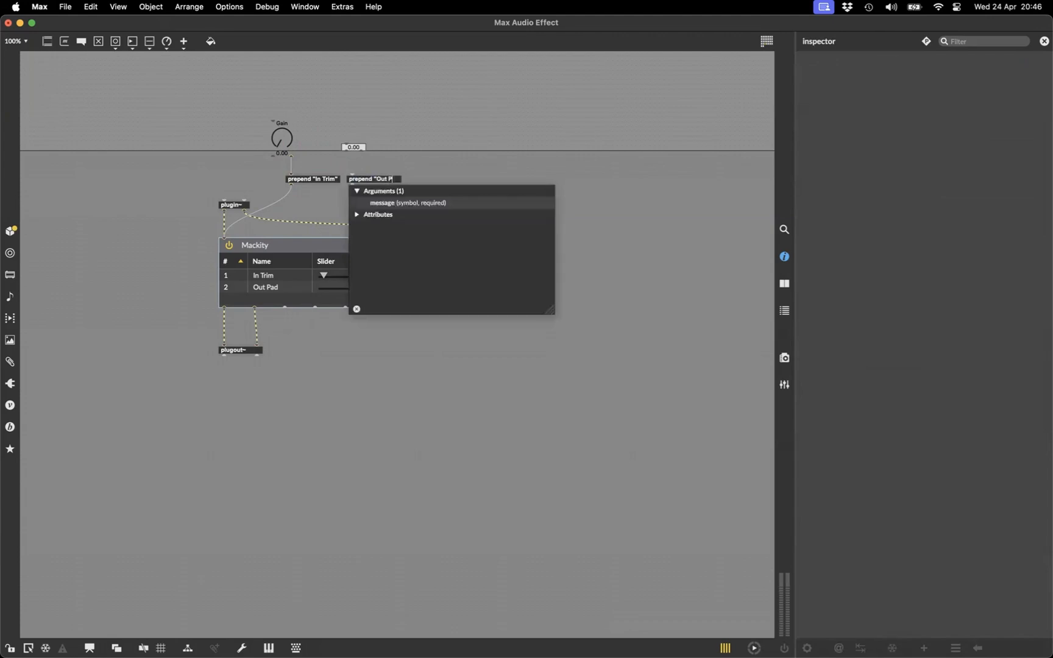
pyautogui.write(' Pad"')
pyautogui.click(437, 160)
pyautogui.moveTo(352, 185); pyautogui.dragTo(232, 239)
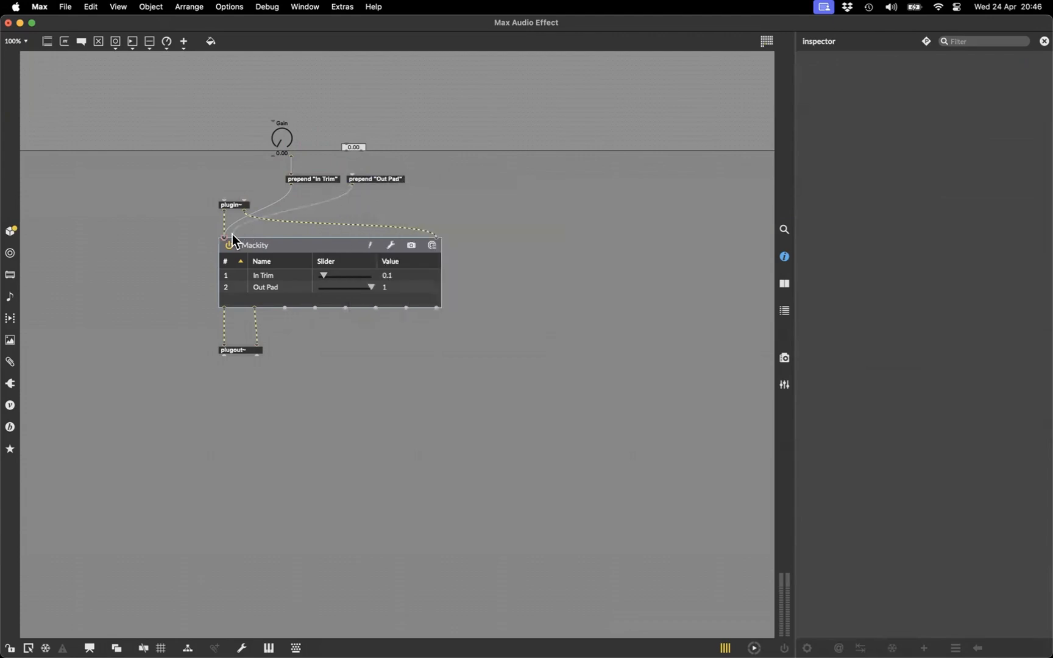
# Step: Lock the patcher to test the Gain dial's control of In Trim, and unlock it again
pyautogui.press('super+e')
pyautogui.moveTo(285, 141)
pyautogui.mouseDown()
pyautogui.moveTo(285, 68)
pyautogui.moveTo(285, 142)
pyautogui.mouseUp()
pyautogui.press('super+e')
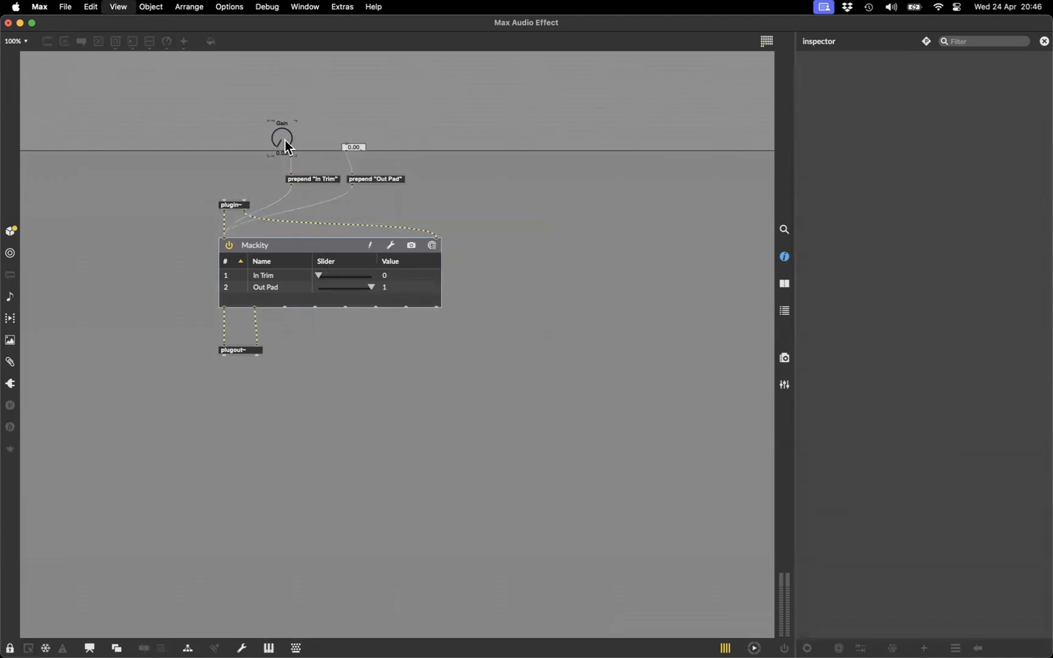
# Step: Set the Gain dial's initial value to 0.1 and deselect it
pyautogui.click(285, 140)
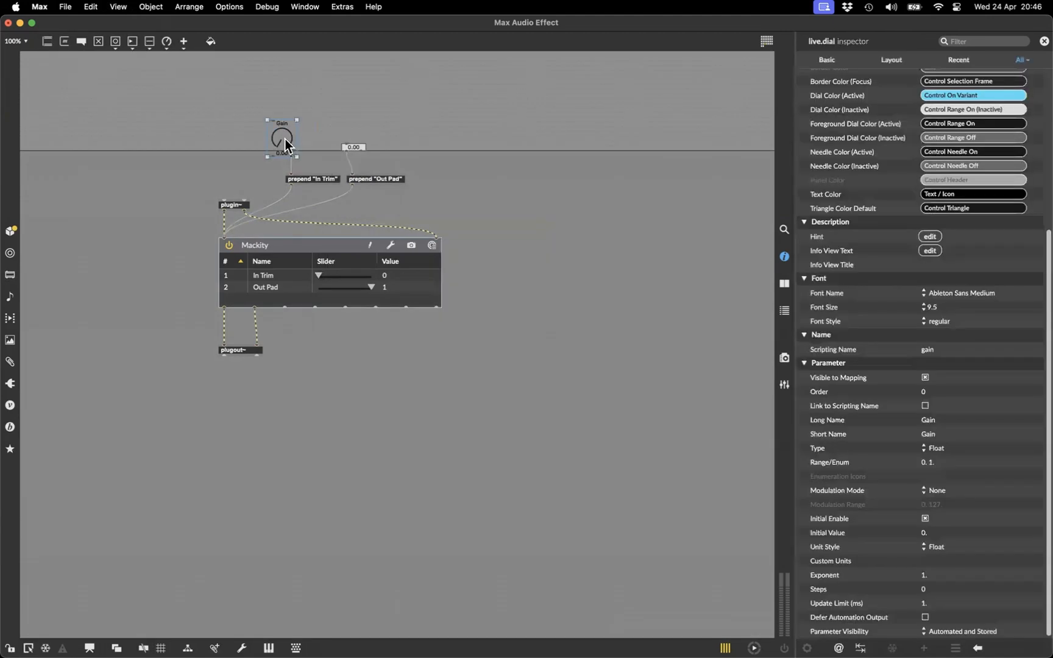
pyautogui.click(936, 530)
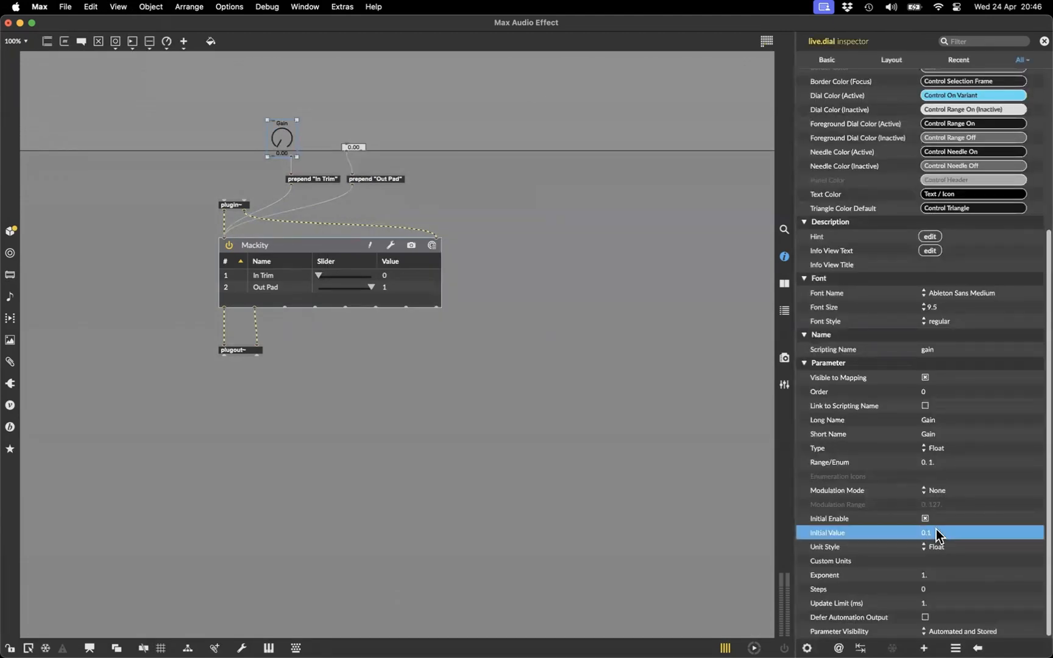
pyautogui.click(419, 148)
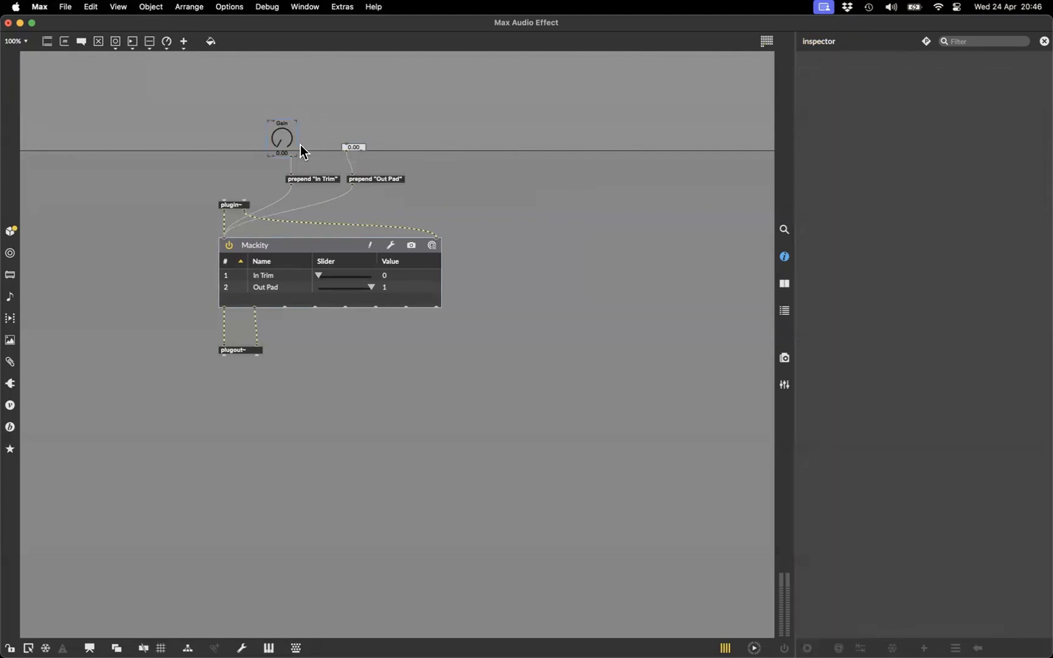
# Step: With the patcher locked, turn the Gain dial to 0.10 and try the Output number box, leaving the patcher unlocked
pyautogui.press('super+e')
pyautogui.moveTo(289, 143); pyautogui.dragTo(288, 137)
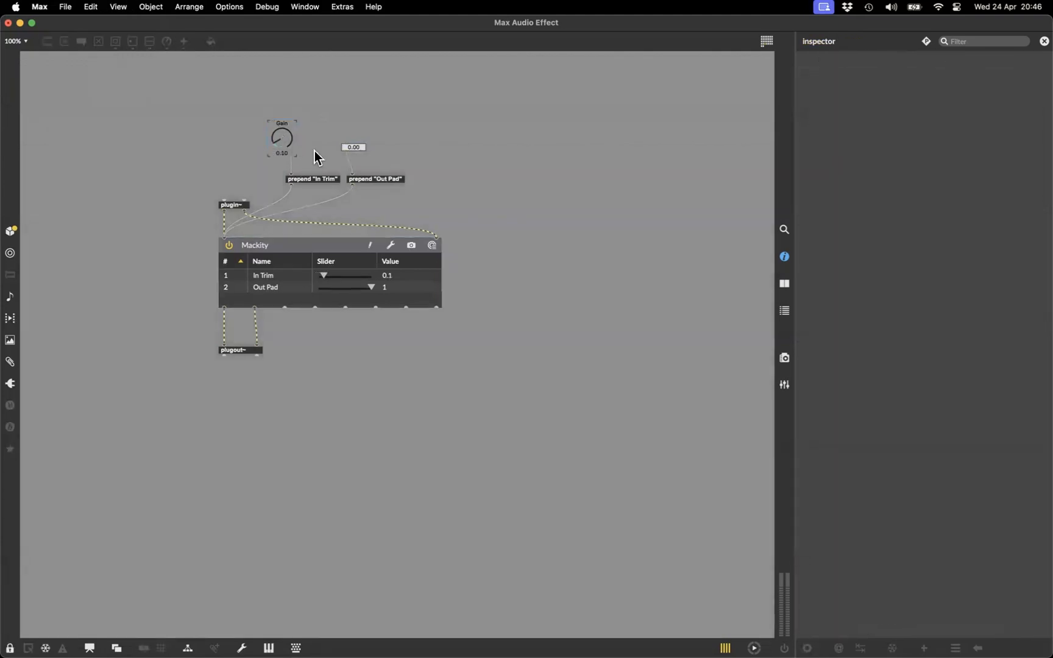
pyautogui.moveTo(357, 148)
pyautogui.mouseDown()
pyautogui.moveTo(357, 81)
pyautogui.moveTo(357, 148)
pyautogui.mouseUp()
pyautogui.press('super+e')
pyautogui.click(359, 147)
pyautogui.click(359, 121)
pyautogui.press('super+e')
pyautogui.press('super+e')
# Step: Select the whole patch and move it down below the device limit line
pyautogui.moveTo(178, 87); pyautogui.dragTo(416, 351)
pyautogui.moveTo(377, 290); pyautogui.dragTo(362, 350)
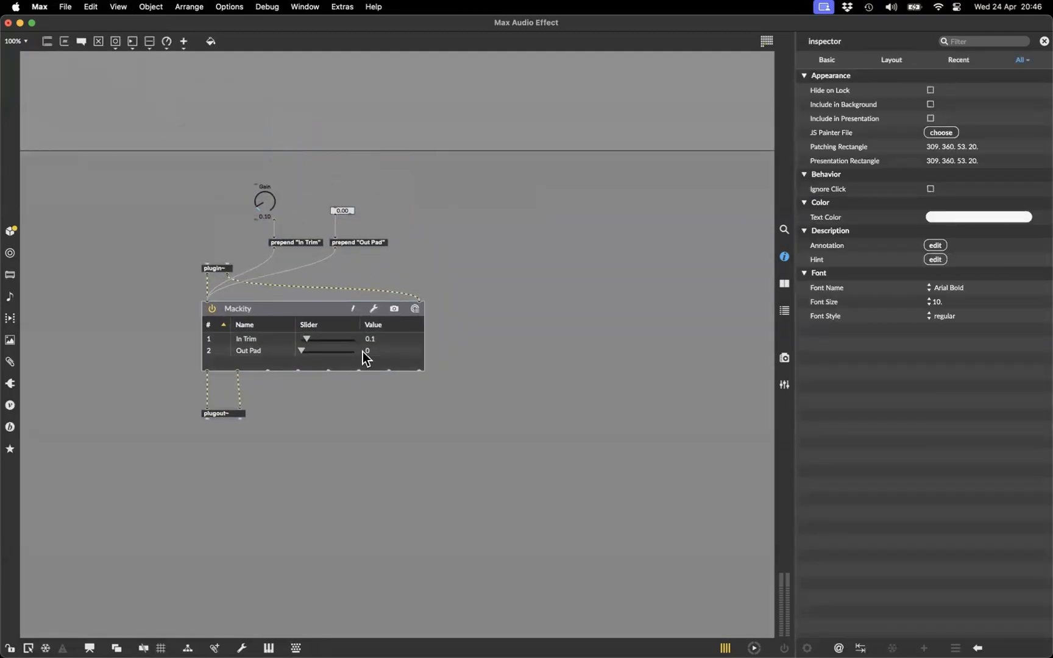
pyautogui.click(430, 262)
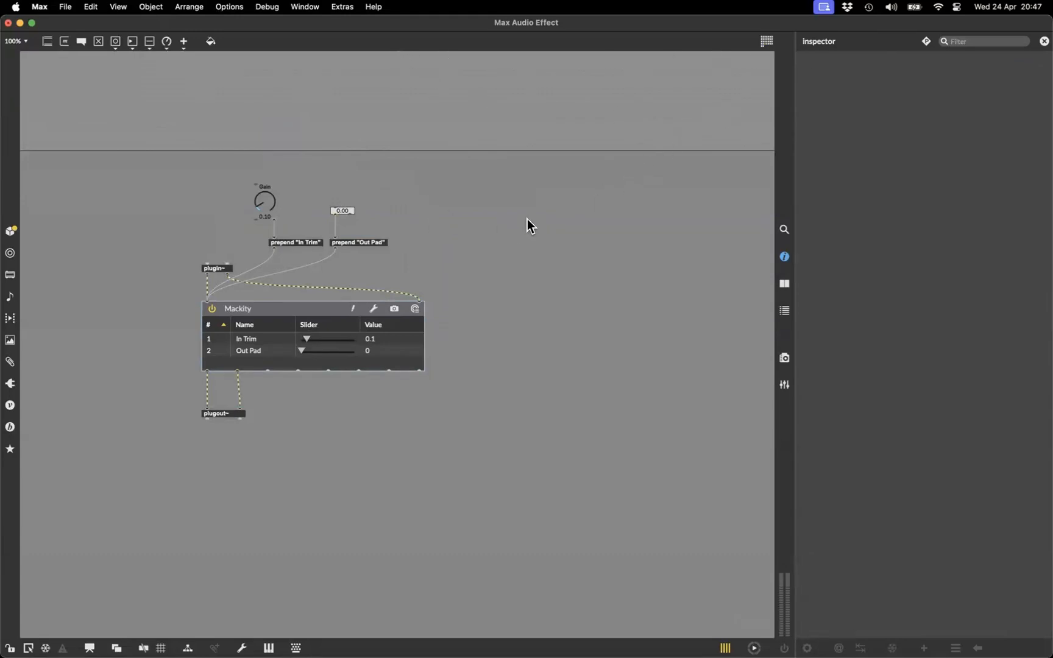
# Step: Enable Open in Presentation in the patcher's own settings
pyautogui.click(926, 43)
pyautogui.scroll(-10, 910, 168)
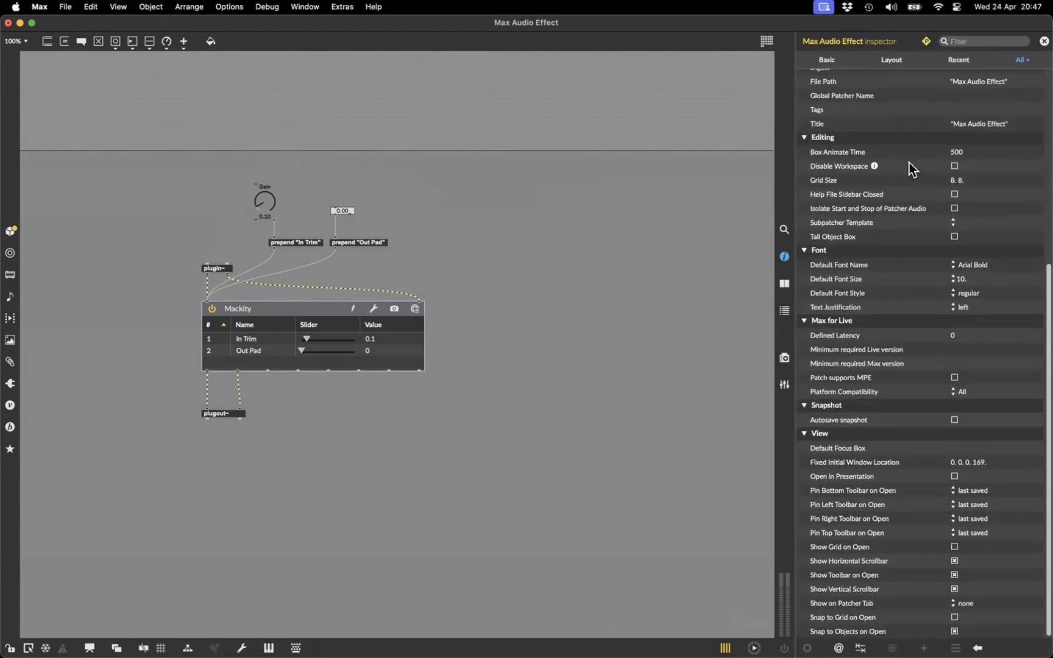
pyautogui.click(954, 477)
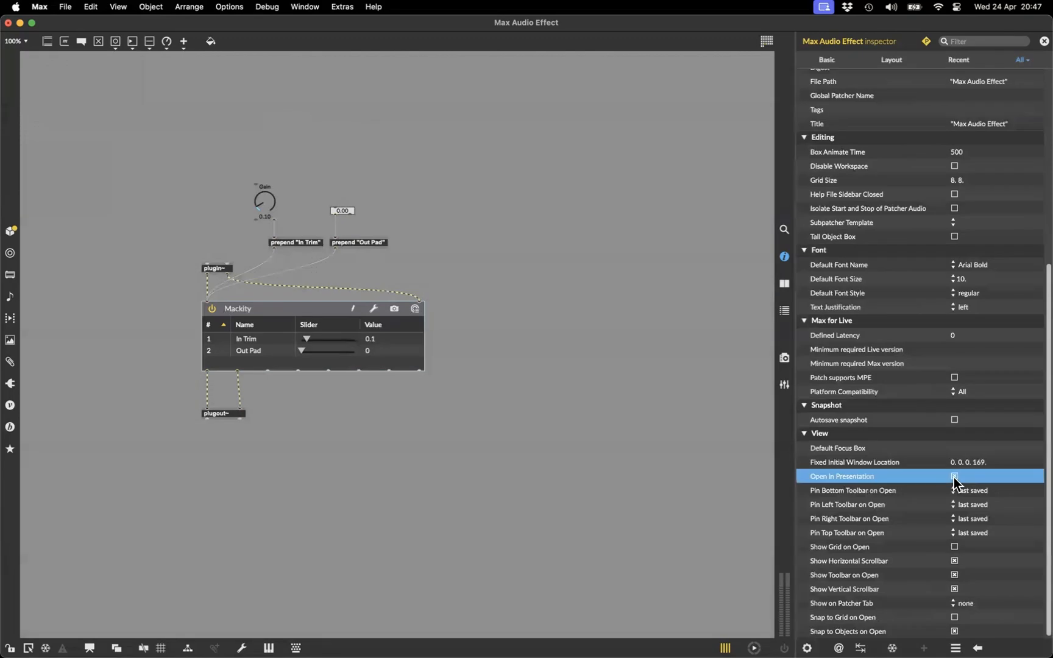
# Step: Add the Gain dial and the Output number box to the presentation and switch to Presentation Mode
pyautogui.moveTo(239, 155); pyautogui.dragTo(346, 211)
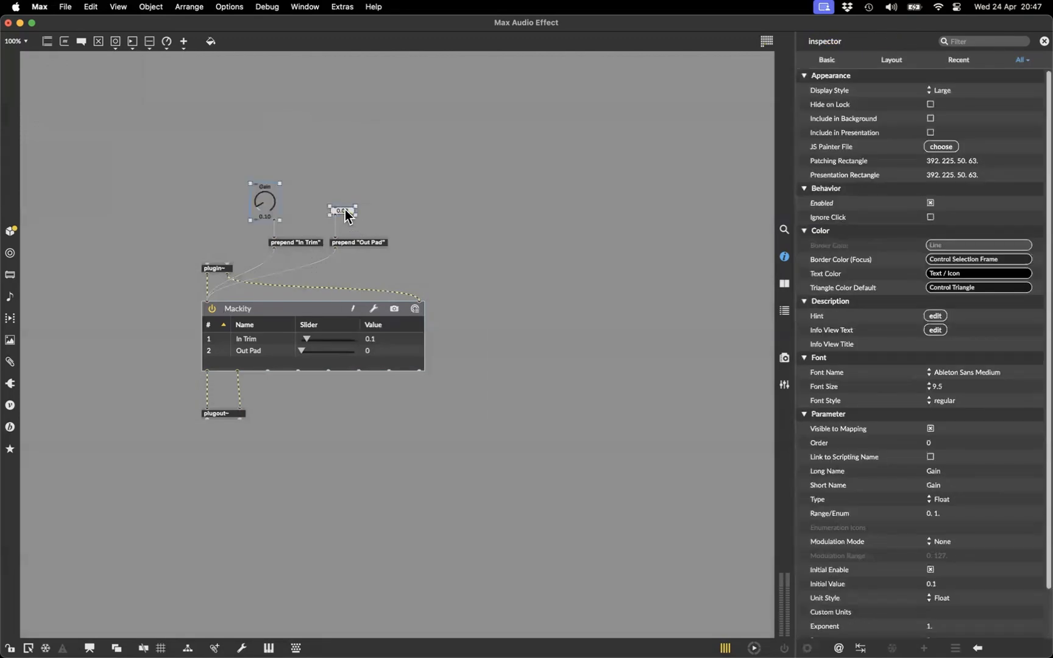
pyautogui.rightClick(345, 210)
pyautogui.click(414, 402)
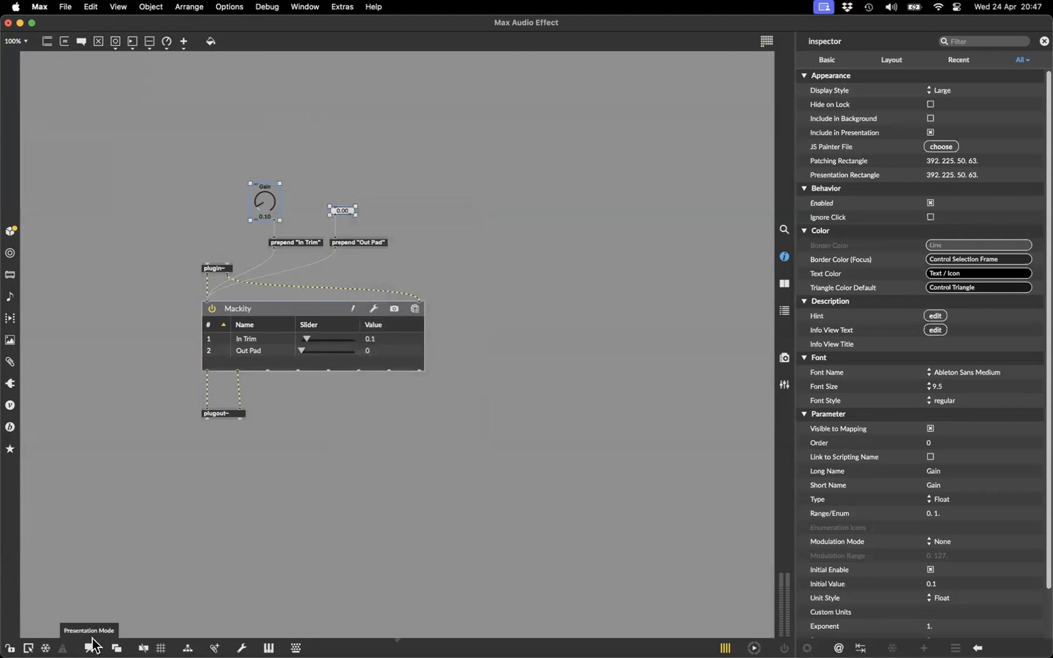
pyautogui.click(92, 642)
# Step: Arrange the Gain dial at the device's left edge with the Output number box directly above it
pyautogui.moveTo(270, 214); pyautogui.dragTo(39, 128)
pyautogui.click(77, 130)
pyautogui.moveTo(114, 131); pyautogui.dragTo(42, 92)
pyautogui.click(217, 215)
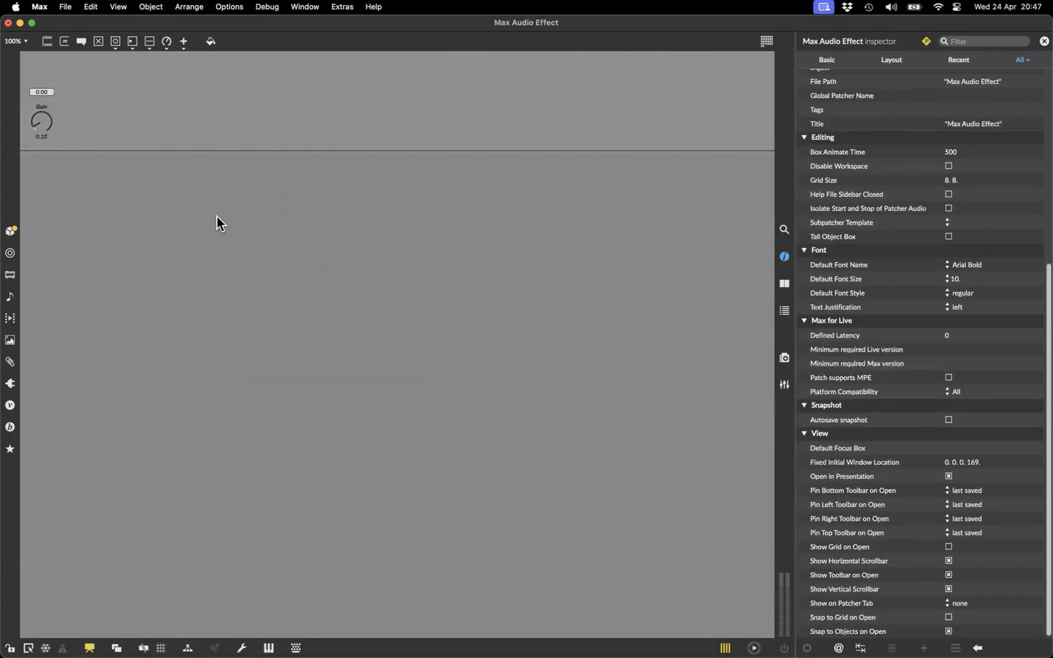
# Step: Switch to Finder and bring mackity.svg from the Icons folder into the patcher as a picture
pyautogui.press('super+Tab')
pyautogui.press('super+Tab')
pyautogui.press('super+Tab')
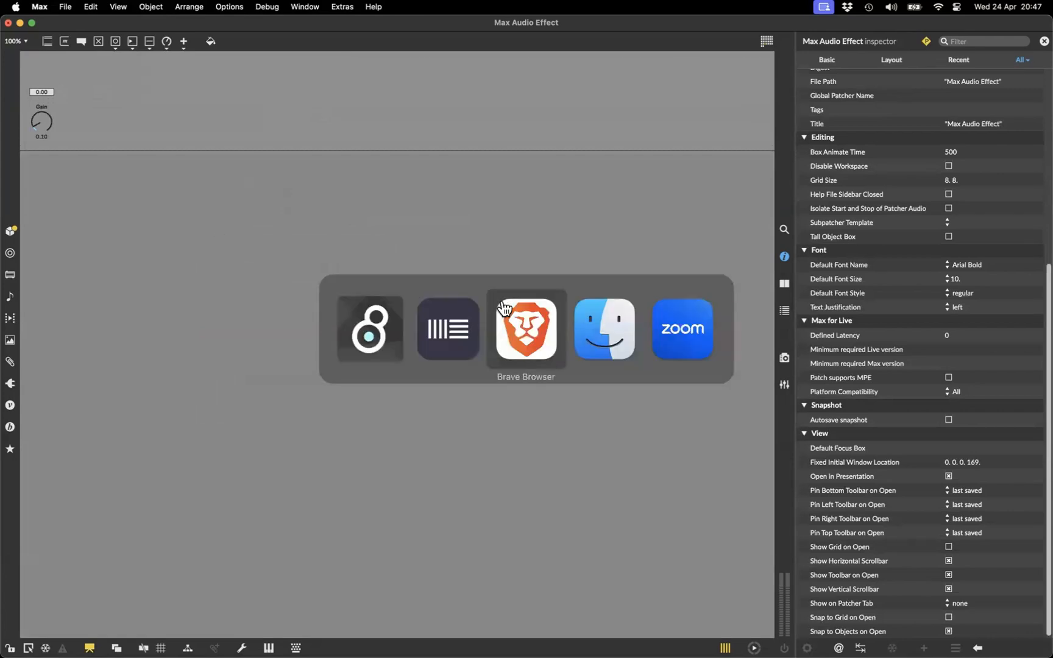
pyautogui.moveTo(514, 192); pyautogui.dragTo(192, 209)
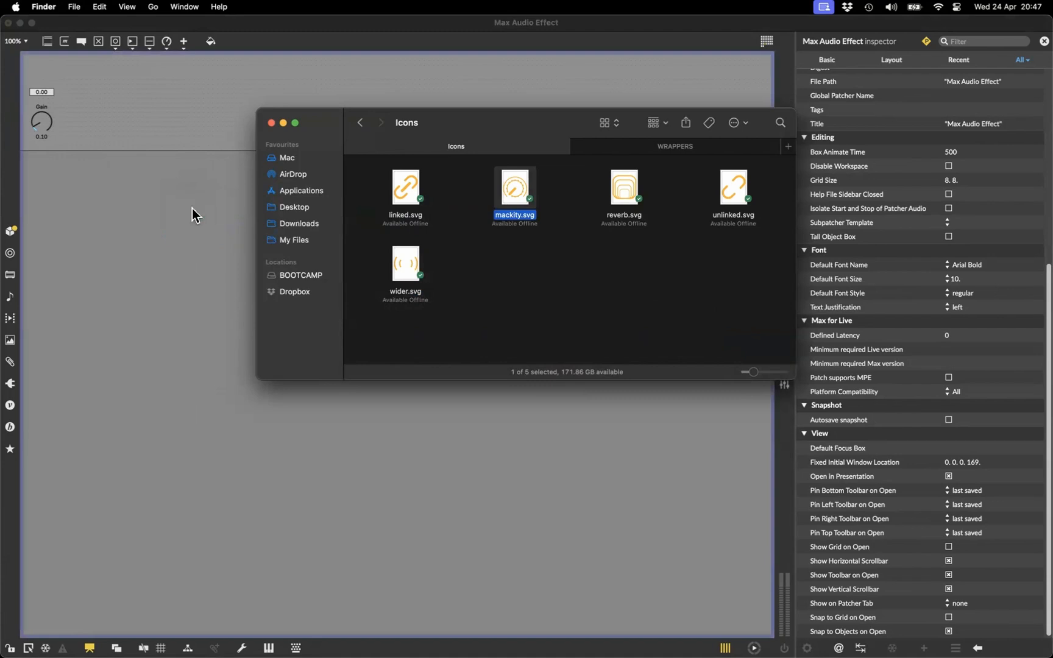
# Step: Add a live.text button to the presentation, within the device area
pyautogui.click(191, 127)
pyautogui.write('nlive.')
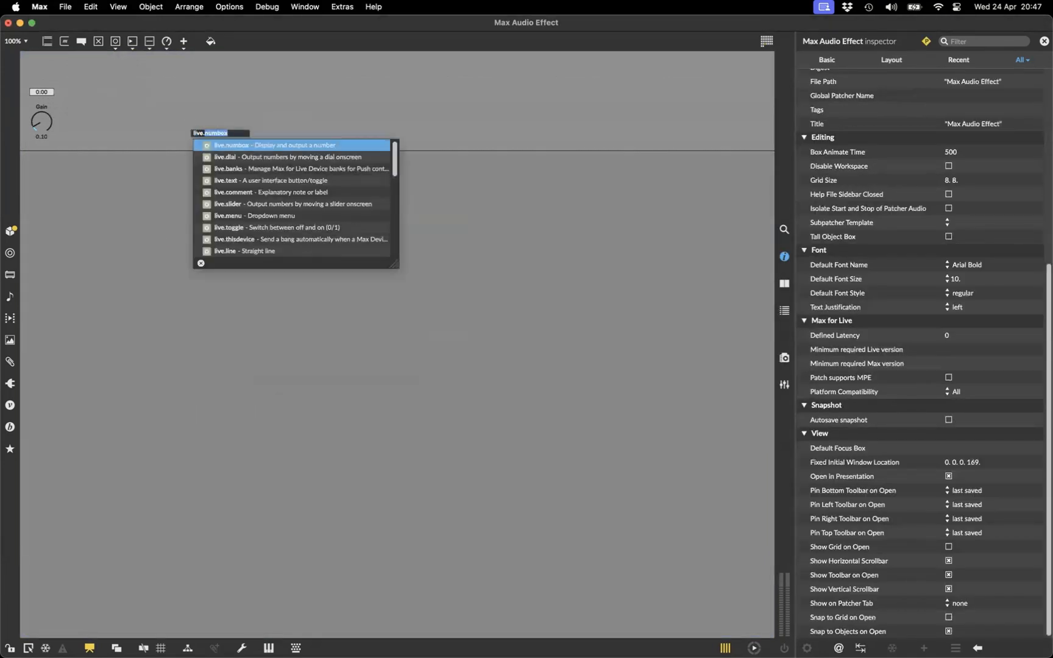
pyautogui.write('te')
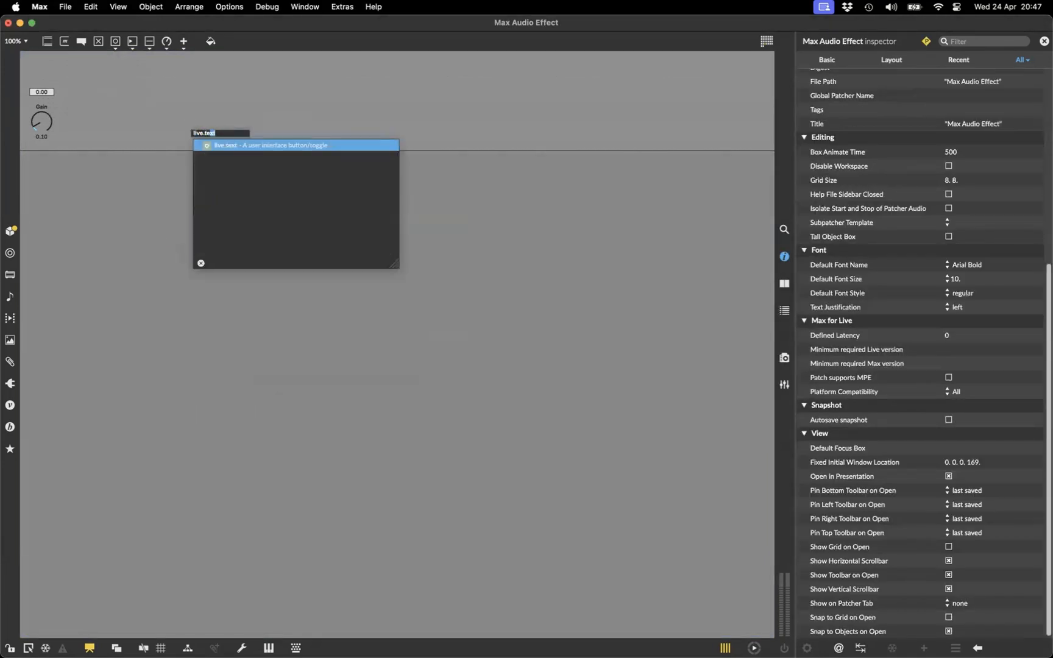
pyautogui.click(213, 111)
pyautogui.click(206, 132)
# Step: Resize the Mackity picture to about 79 by 34 and place it above the Output number box
pyautogui.click(228, 214)
pyautogui.click(203, 131)
pyautogui.moveTo(237, 220); pyautogui.dragTo(64, 74)
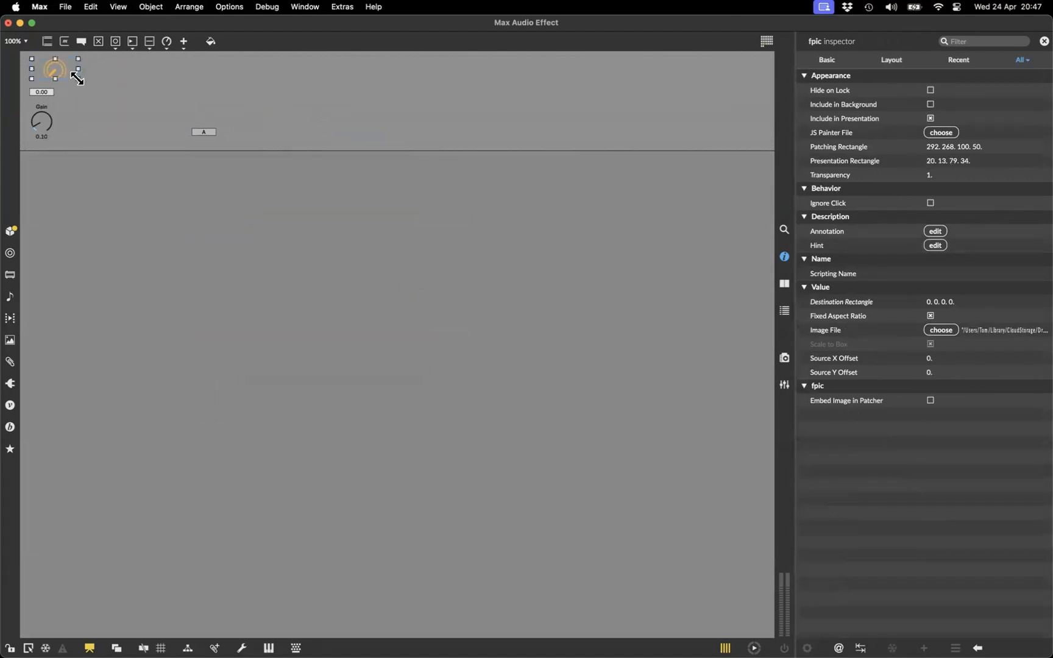
# Step: Preview the interface themes in Live's Look/Feel preferences, restore Mid Light, and return to Max
pyautogui.press('super+Tab')
pyautogui.press('super+Tab')
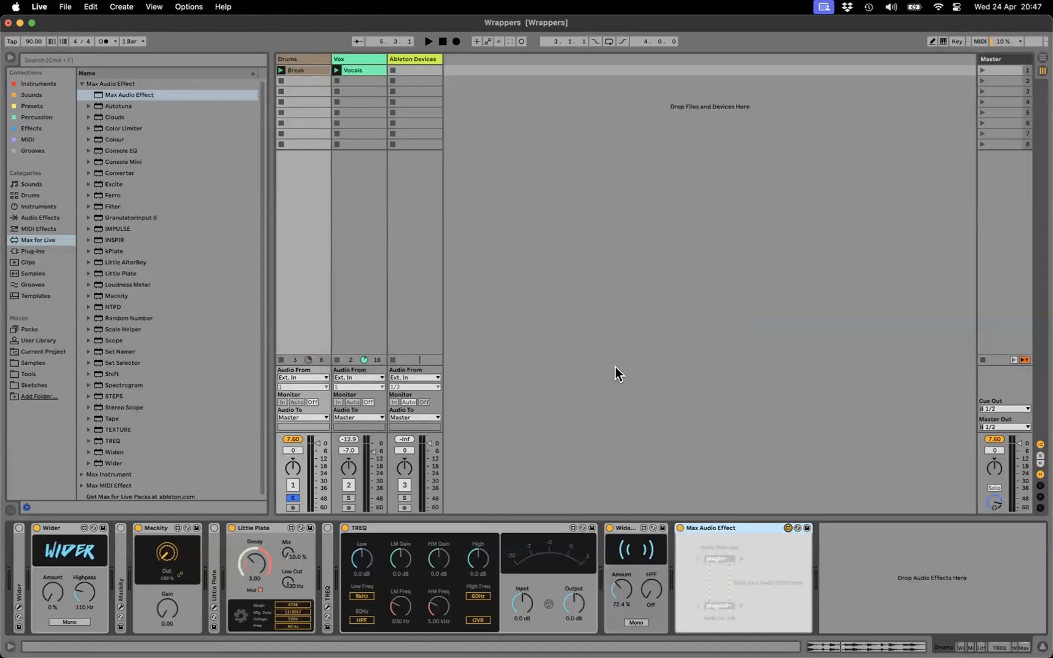
pyautogui.press('super+comma')
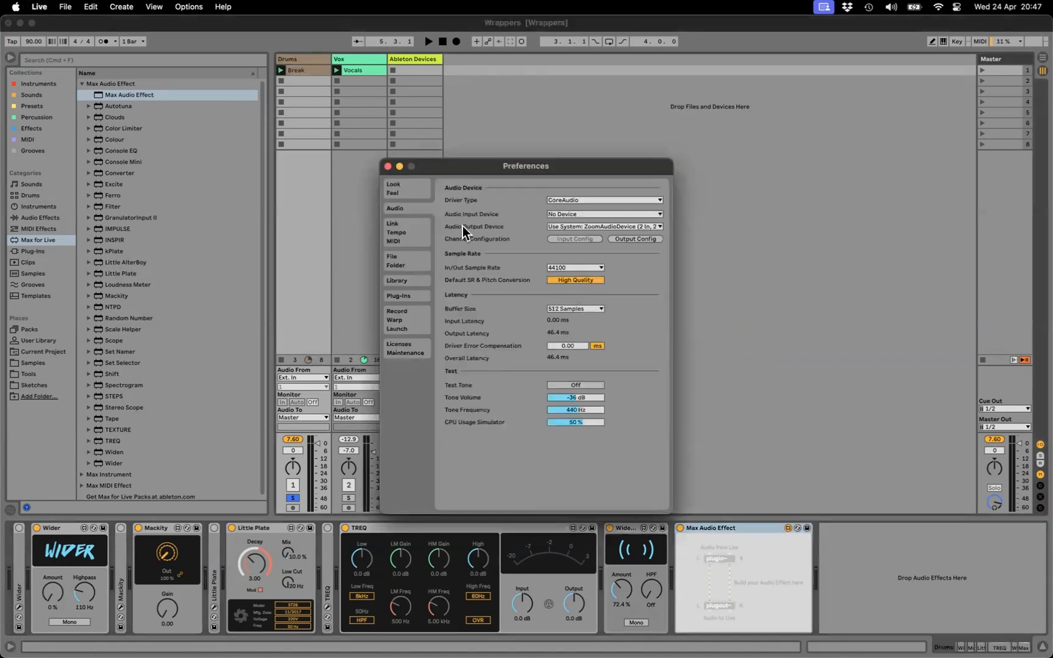
pyautogui.click(393, 188)
pyautogui.click(575, 363)
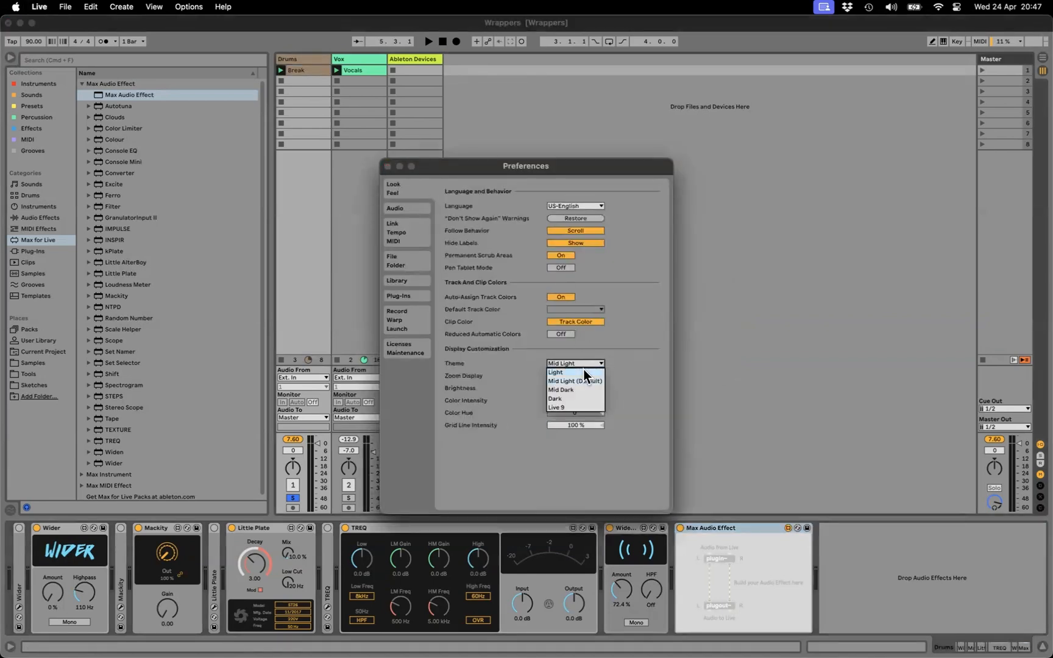
pyautogui.click(584, 370)
pyautogui.press('Down')
pyautogui.press('Down')
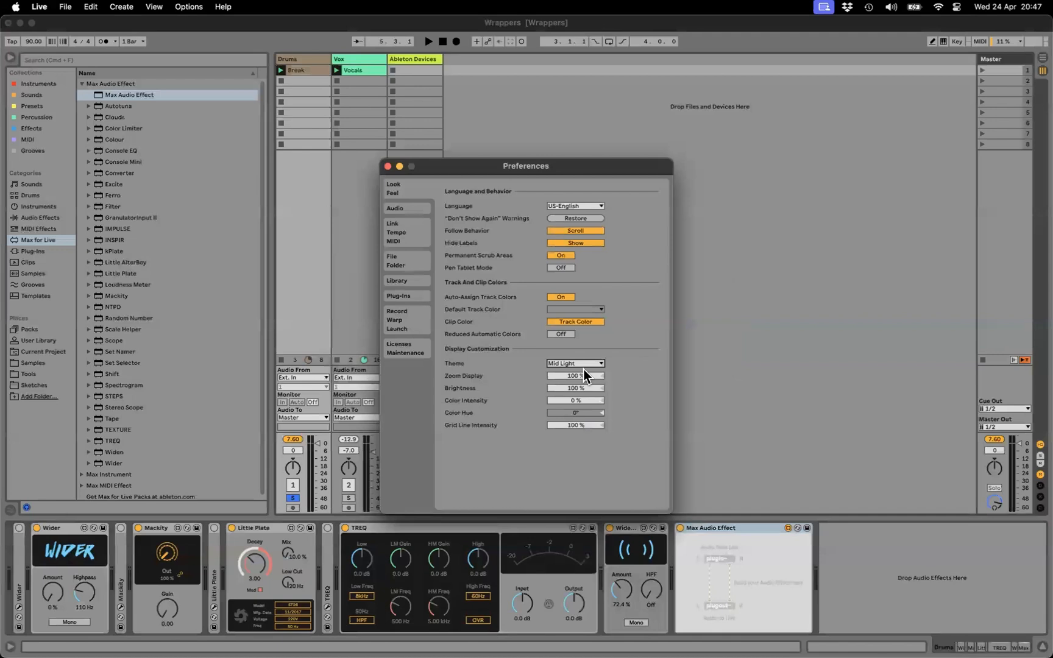
pyautogui.press('Down')
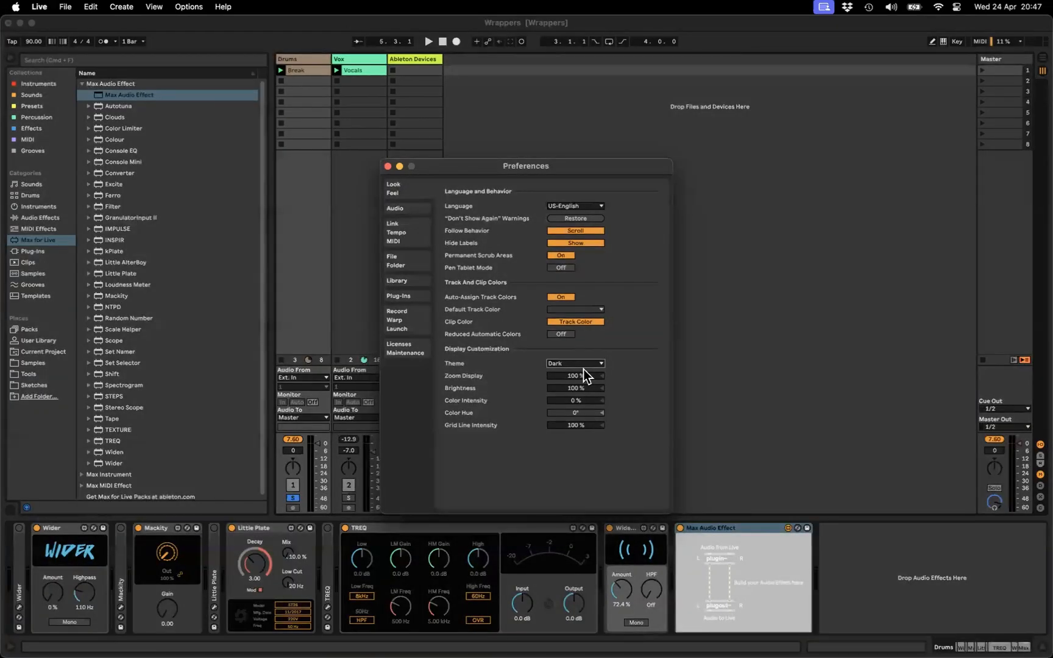
pyautogui.press('Down')
pyautogui.press('Down')
pyautogui.press('Up')
pyautogui.press('Up')
pyautogui.press('Up')
pyautogui.press('Up')
pyautogui.press('Up')
pyautogui.press('Down')
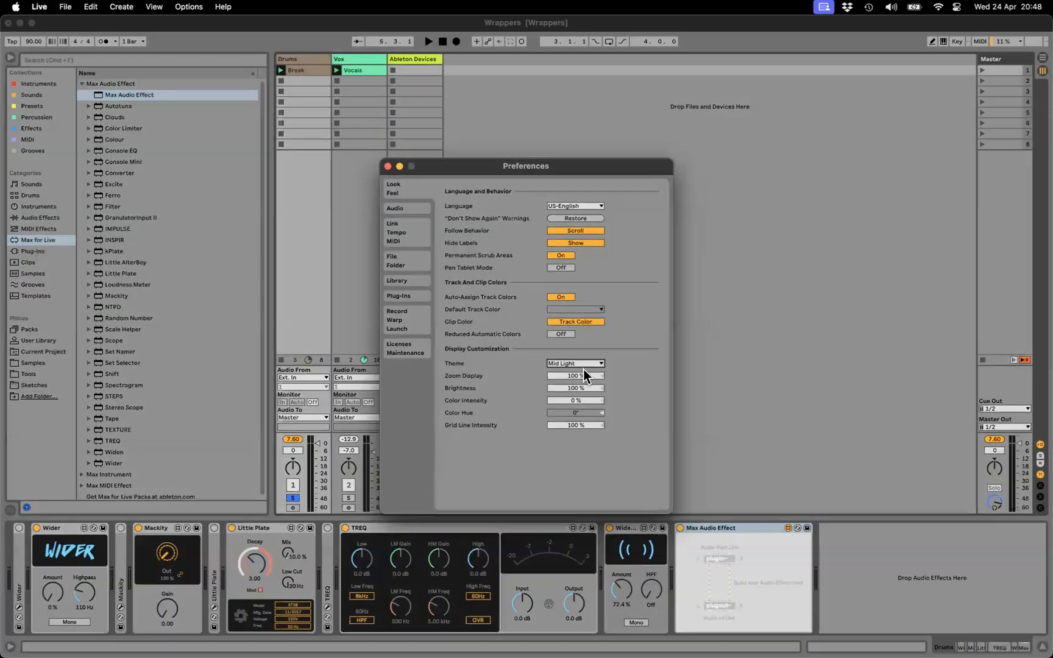
pyautogui.click(387, 166)
pyautogui.press('super+Tab')
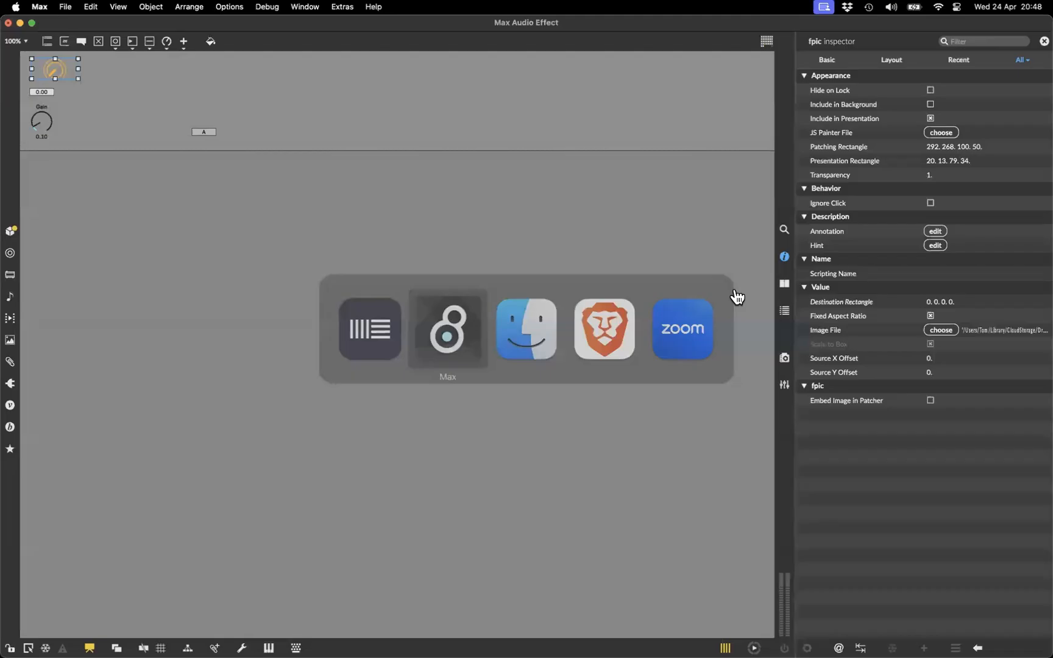
# Step: Move the live.text button and the Mackity picture next to each other, away from the Gain controls
pyautogui.moveTo(175, 115)
pyautogui.mouseDown()
pyautogui.moveTo(232, 145)
pyautogui.moveTo(179, 123)
pyautogui.mouseUp()
pyautogui.moveTo(62, 72); pyautogui.dragTo(140, 101)
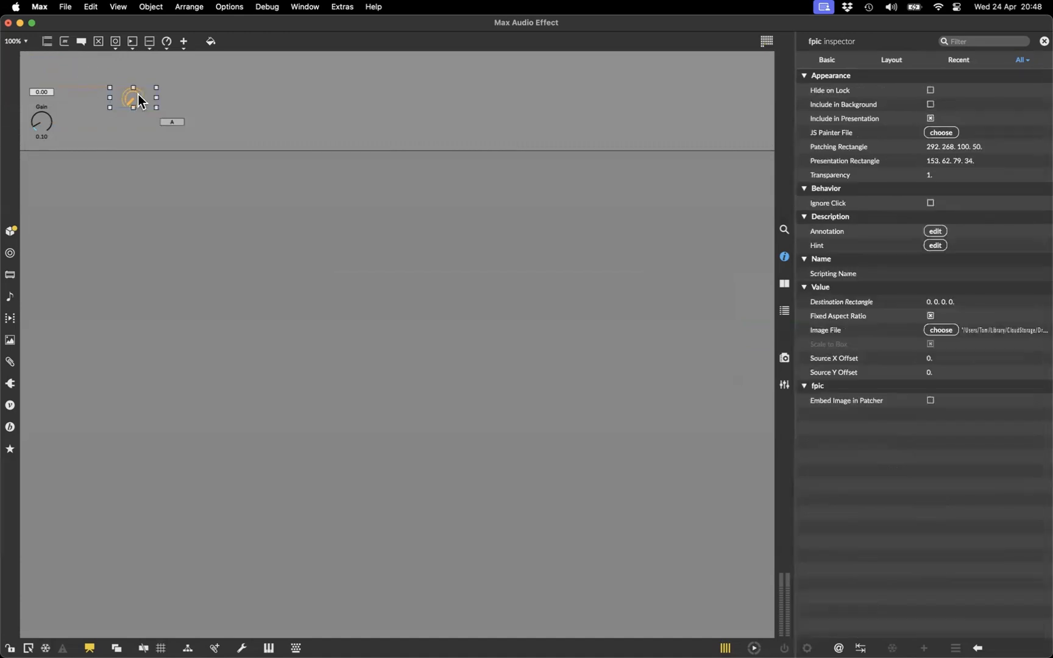
# Step: Enable pictures on the live.text button, using the Mackity picture's mackity.svg file path, and turn on SVG color remapping
pyautogui.click(1003, 331)
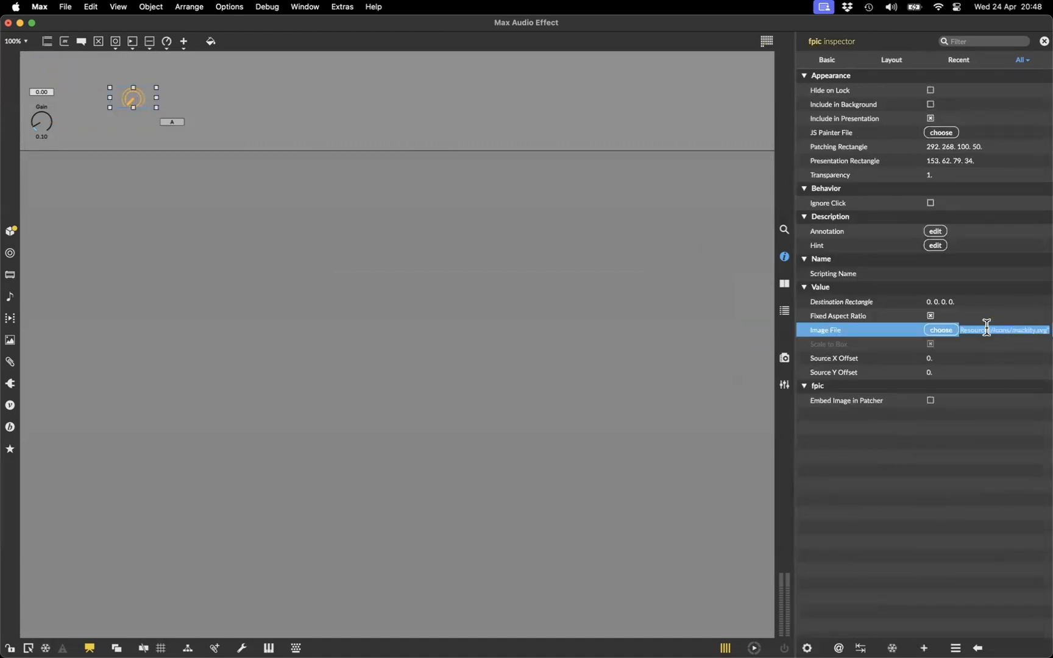
pyautogui.click(179, 124)
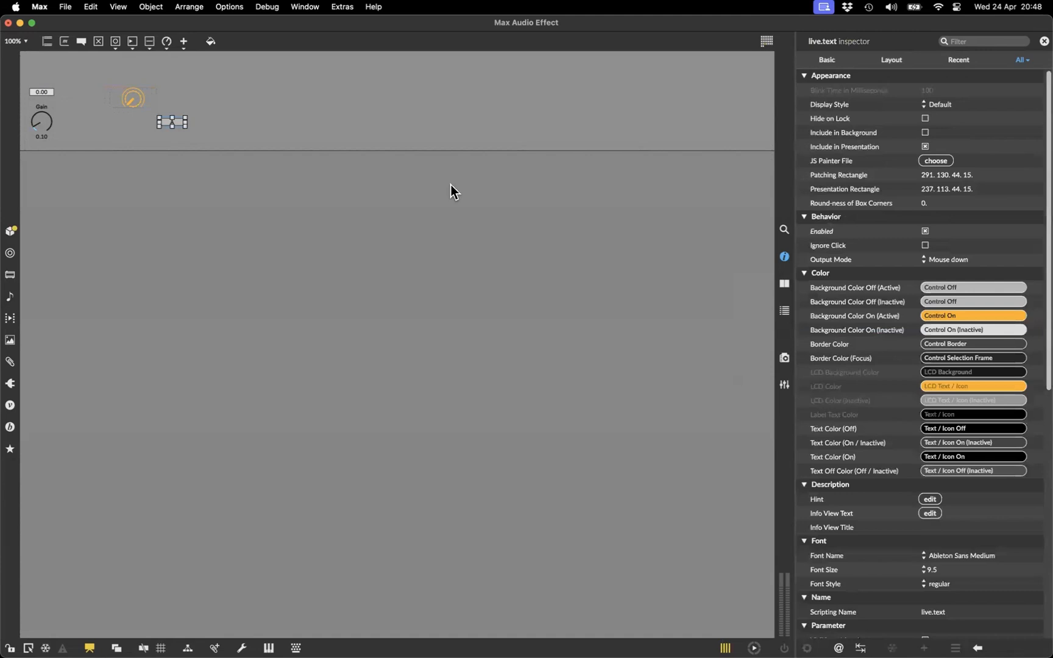
pyautogui.scroll(-5, 928, 449)
pyautogui.scroll(-5, 932, 448)
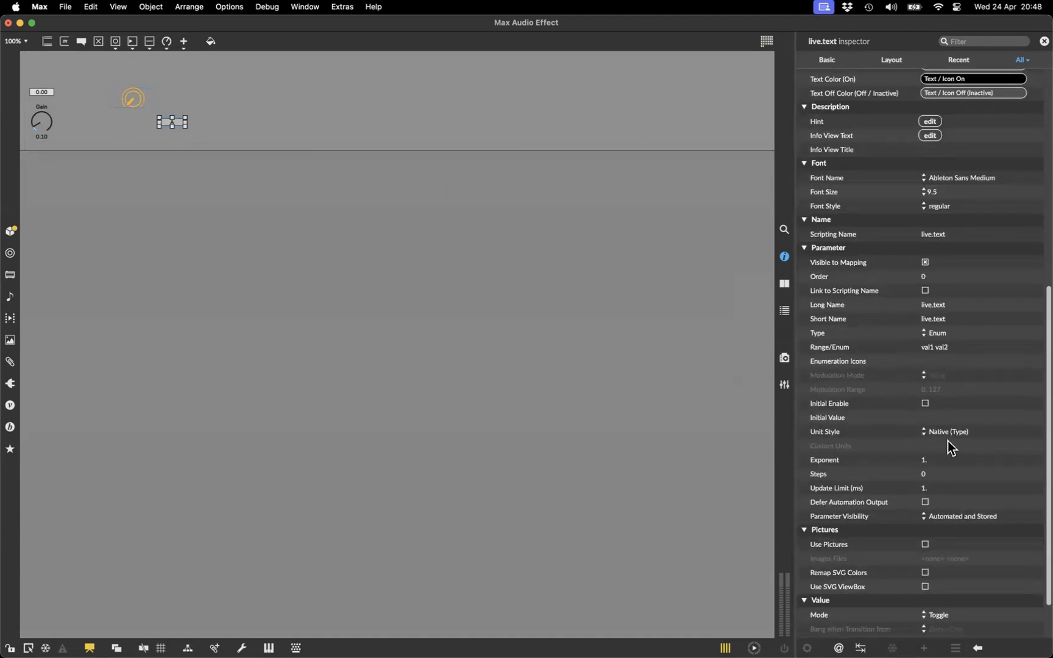
pyautogui.click(925, 491)
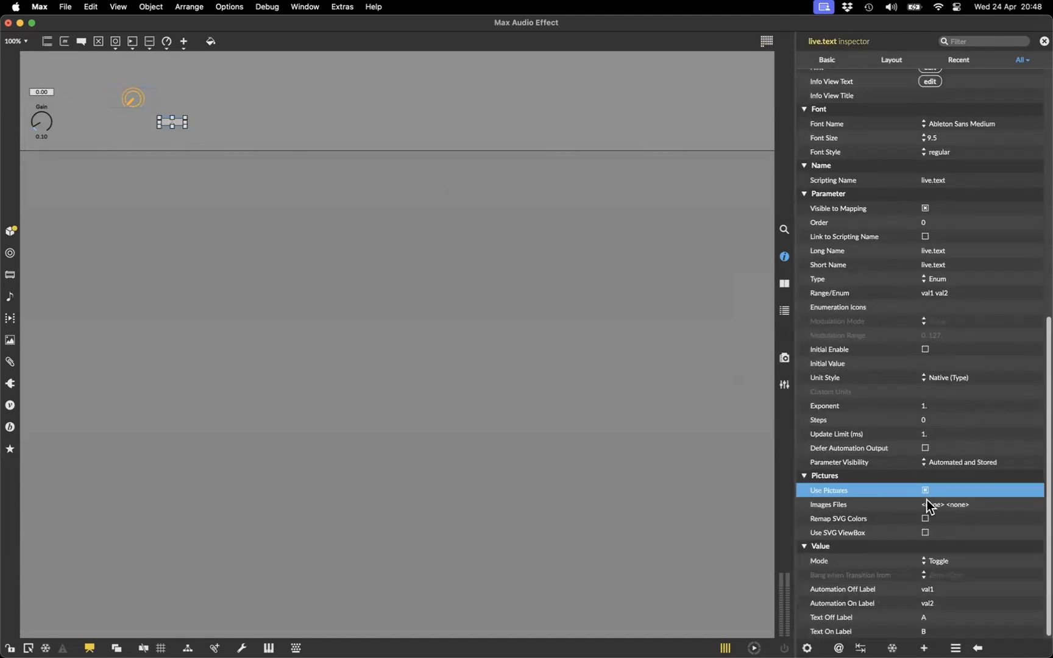
pyautogui.click(927, 503)
pyautogui.press('super+v')
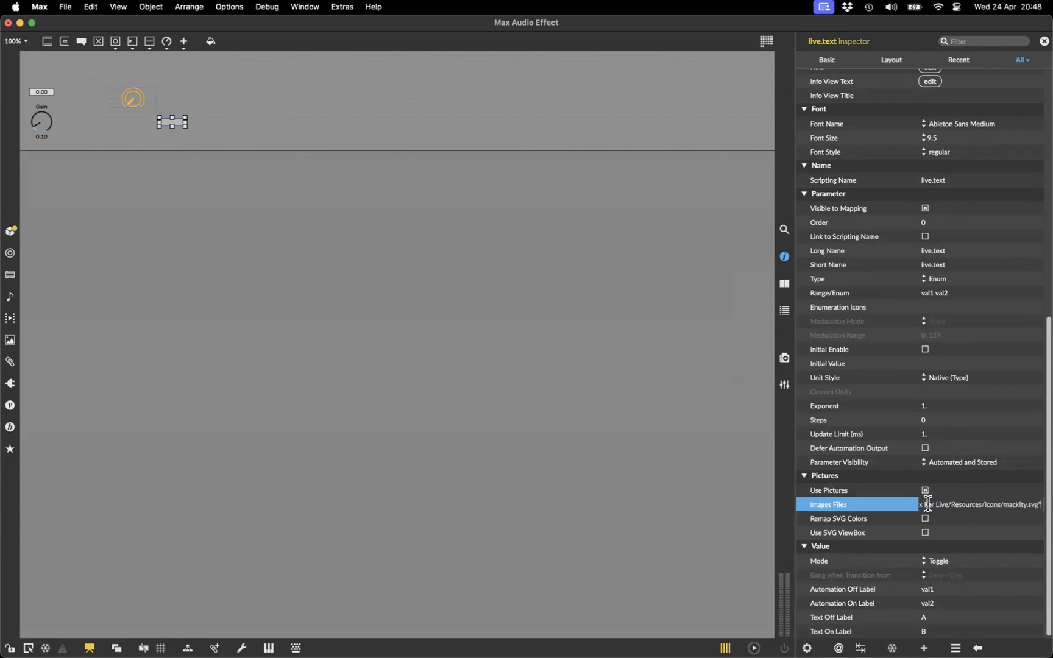
pyautogui.press('Return')
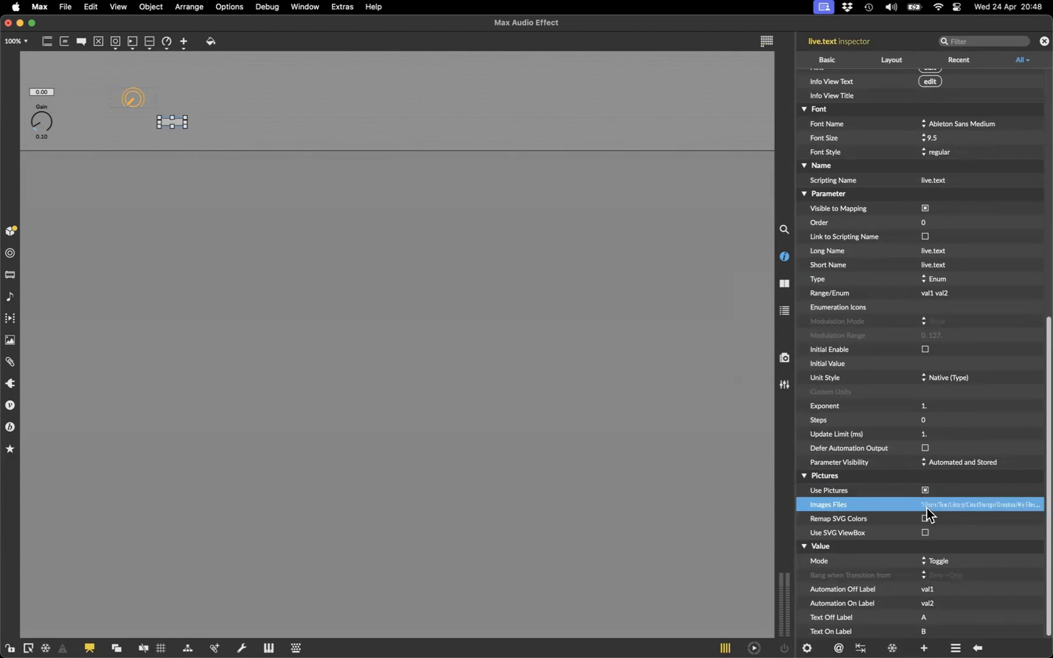
pyautogui.click(925, 518)
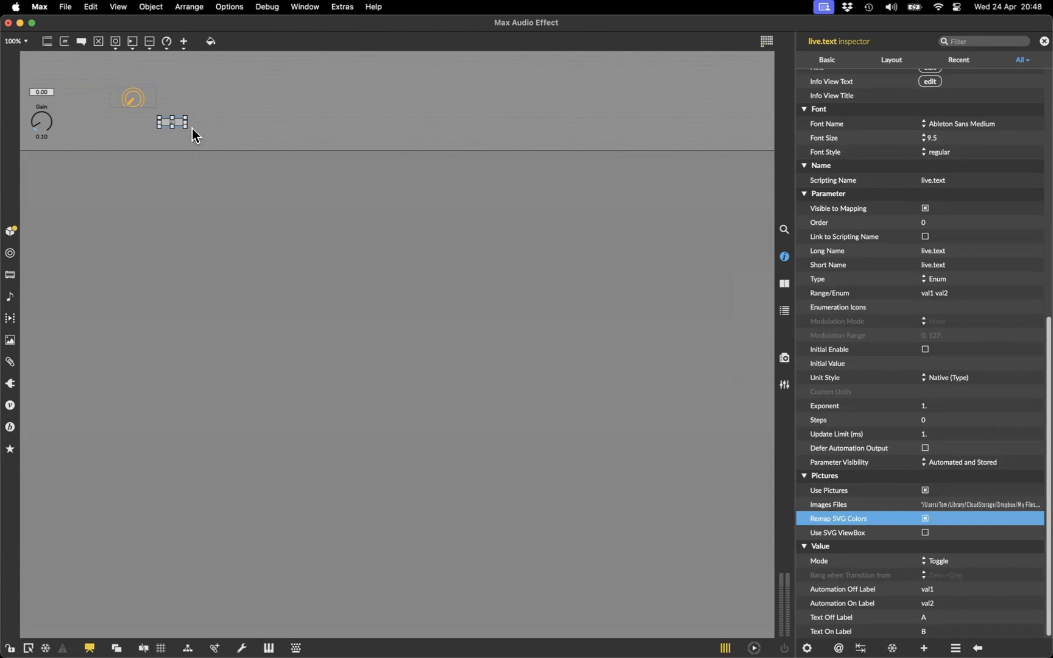
# Step: Enlarge the live.text button to about 63 by 39 and delete the separate Mackity picture
pyautogui.moveTo(187, 127); pyautogui.dragTo(198, 142)
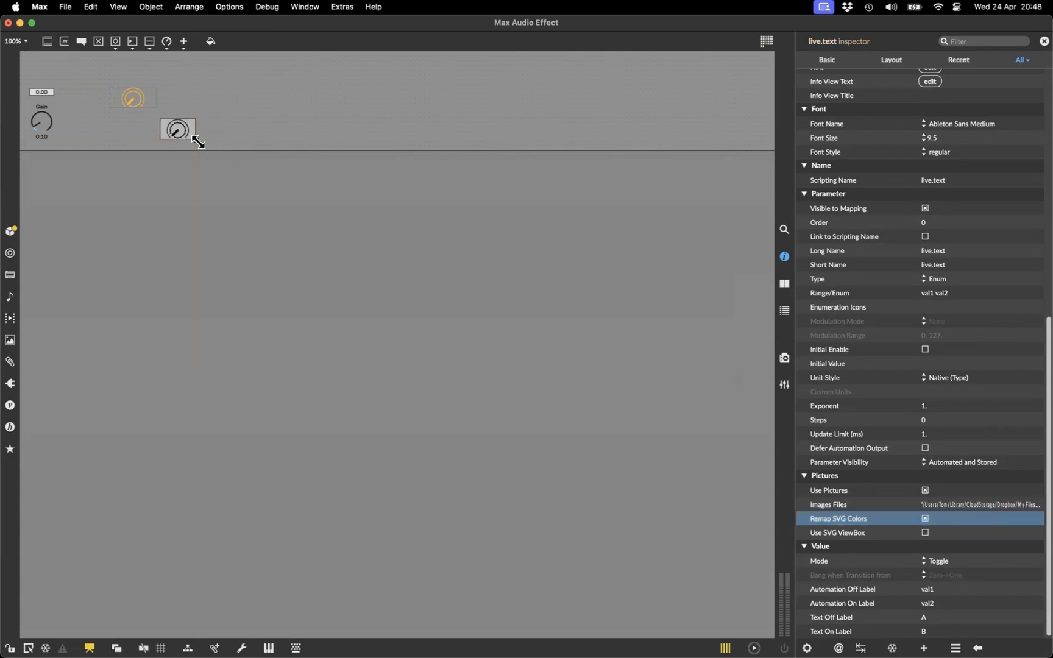
pyautogui.click(140, 99)
pyautogui.press('Delete')
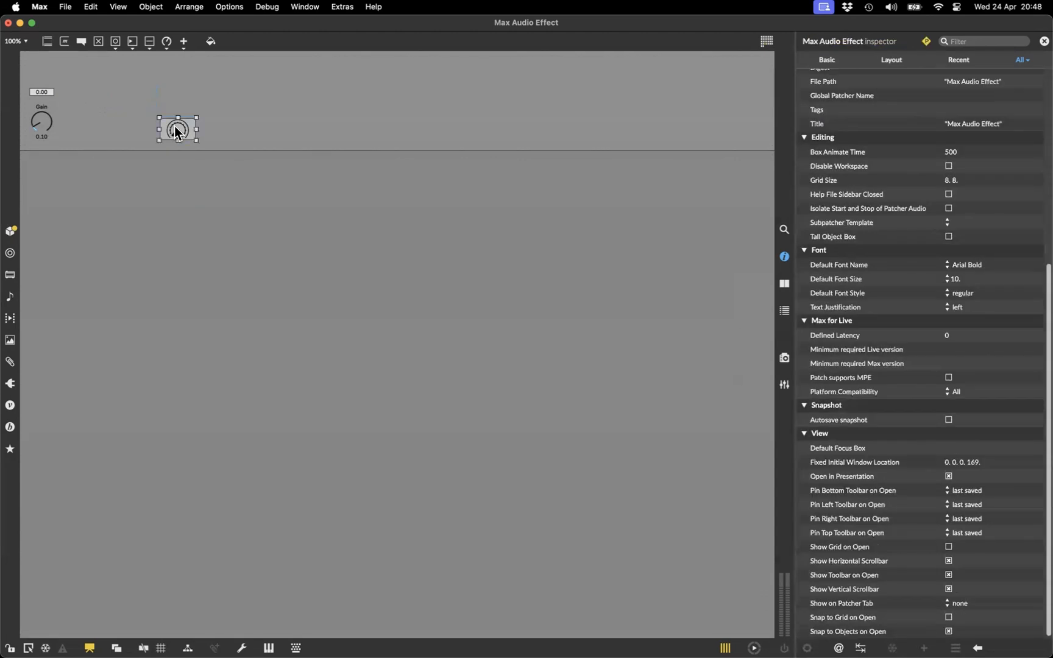
# Step: Make all four background colors of the live.text button fully transparent, covering the on, off, active and inactive states
pyautogui.click(176, 131)
pyautogui.scroll(10, 919, 262)
pyautogui.click(948, 288)
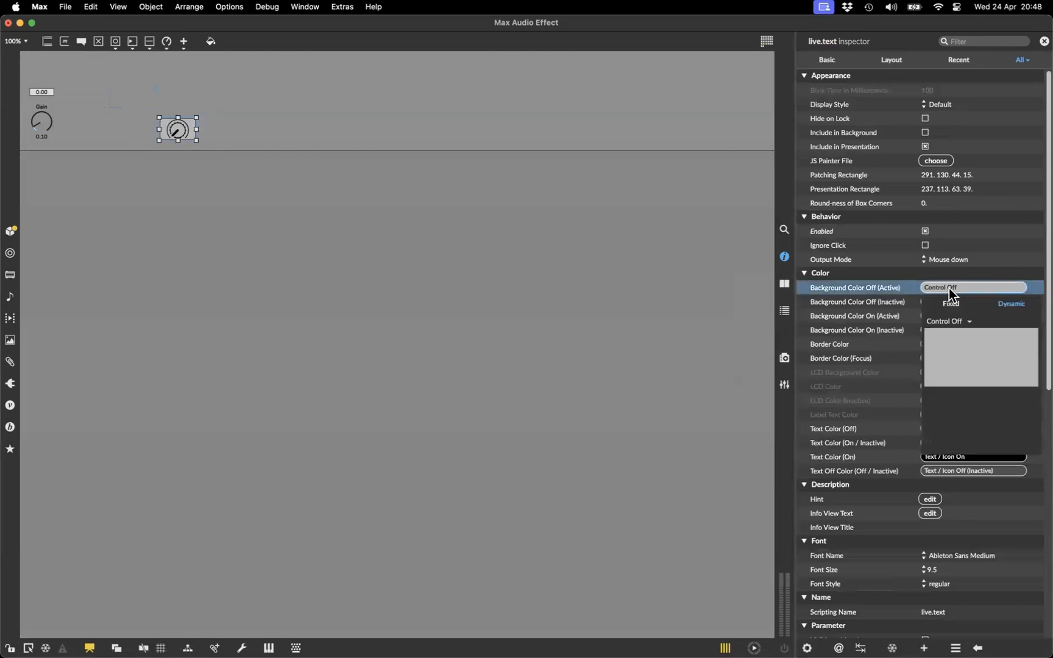
pyautogui.moveTo(959, 398); pyautogui.dragTo(952, 399)
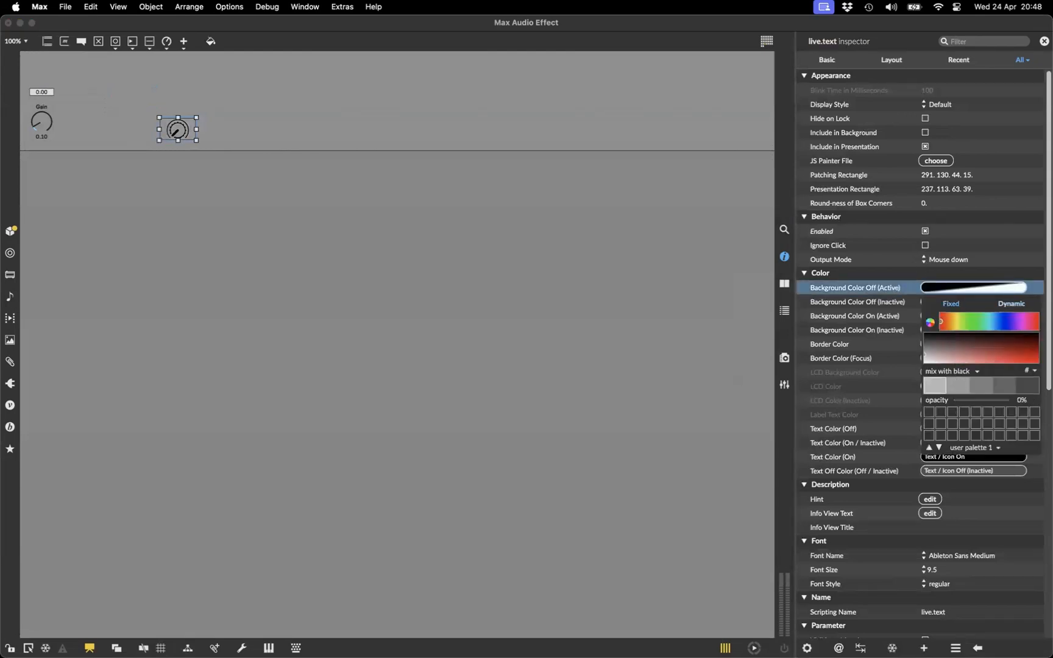
pyautogui.click(950, 299)
pyautogui.click(968, 414)
pyautogui.click(945, 318)
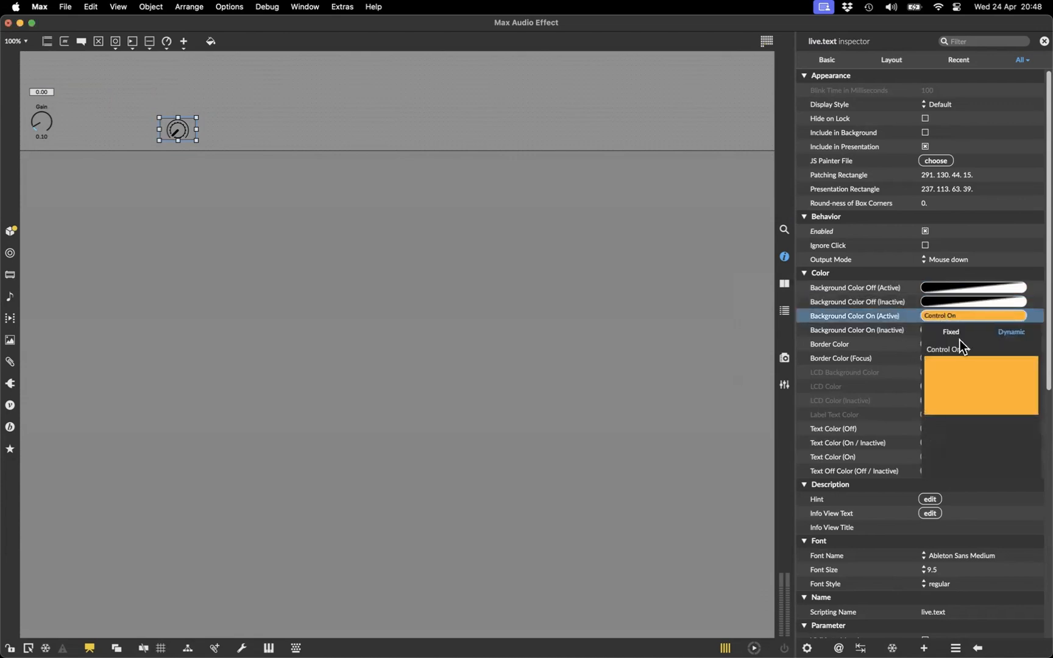
pyautogui.moveTo(967, 427); pyautogui.dragTo(945, 469)
pyautogui.click(904, 333)
pyautogui.click(951, 330)
pyautogui.click(951, 346)
# Step: Make the live.text button's normal and focus border colors fully transparent
pyautogui.click(949, 343)
pyautogui.click(950, 362)
pyautogui.click(884, 364)
pyautogui.click(959, 359)
pyautogui.click(958, 378)
pyautogui.click(869, 427)
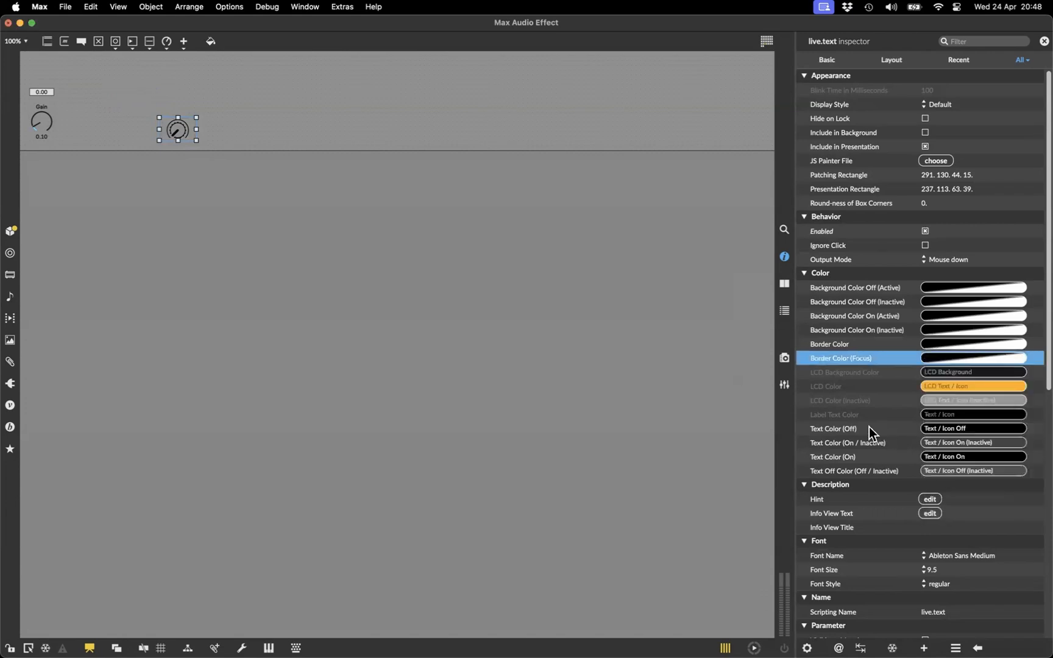
# Step: Set the live.text button's on and off text colors to the dynamic LCD Text / Icon color
pyautogui.click(945, 430)
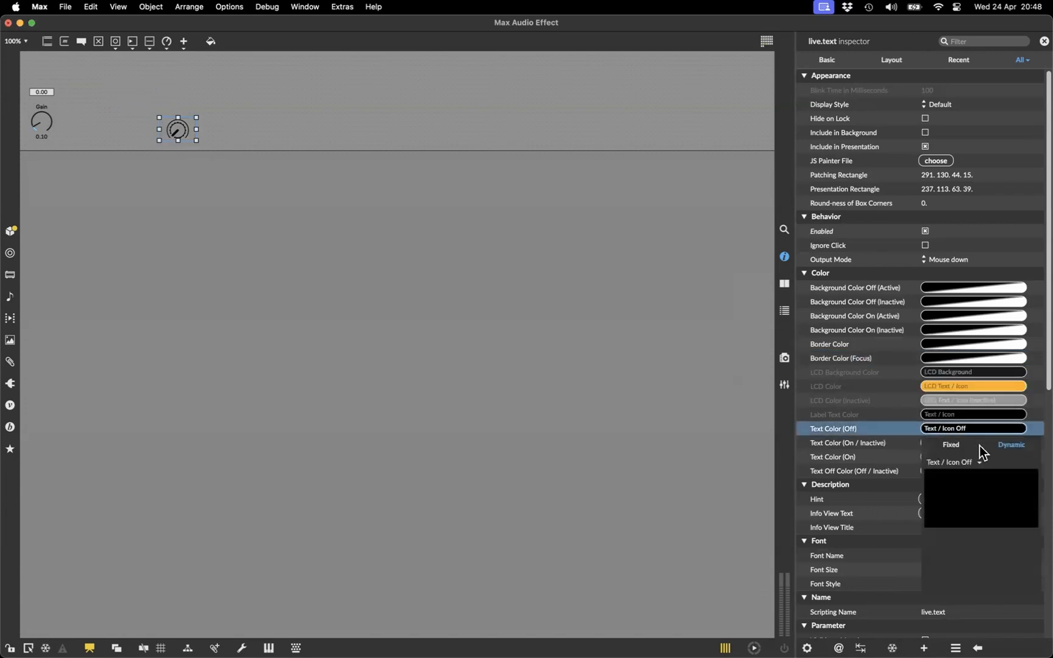
pyautogui.click(972, 464)
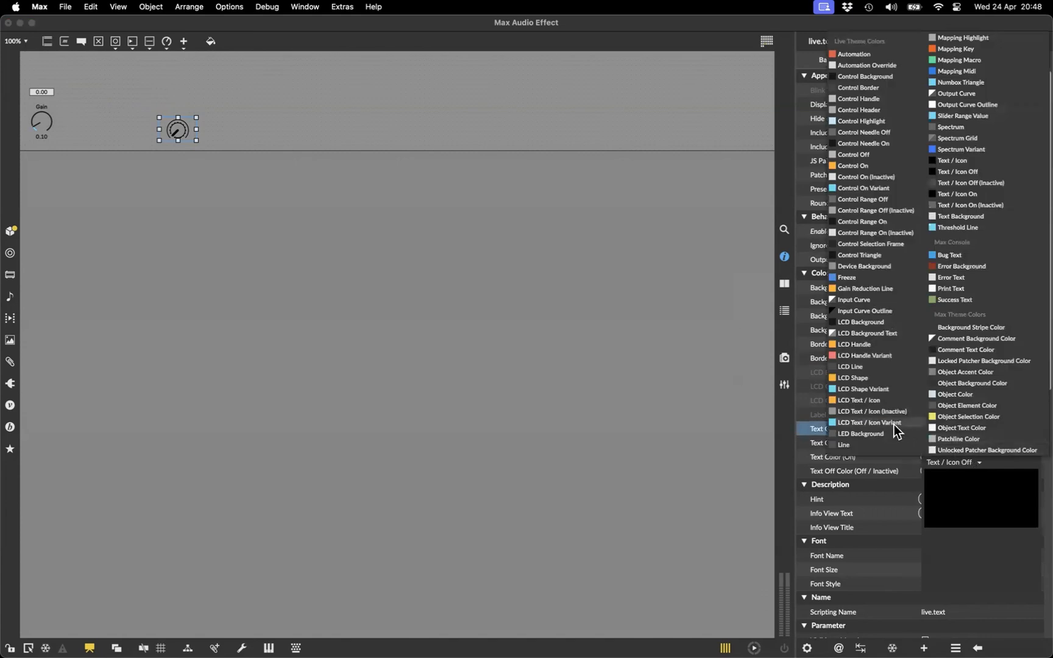
pyautogui.click(867, 400)
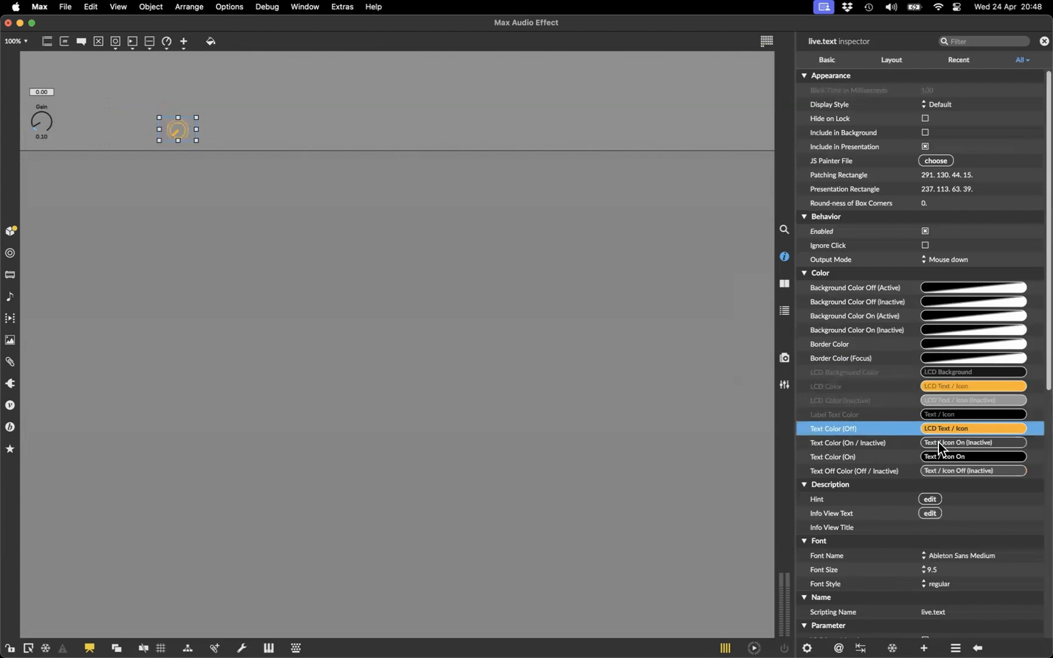
pyautogui.click(948, 454)
pyautogui.click(955, 491)
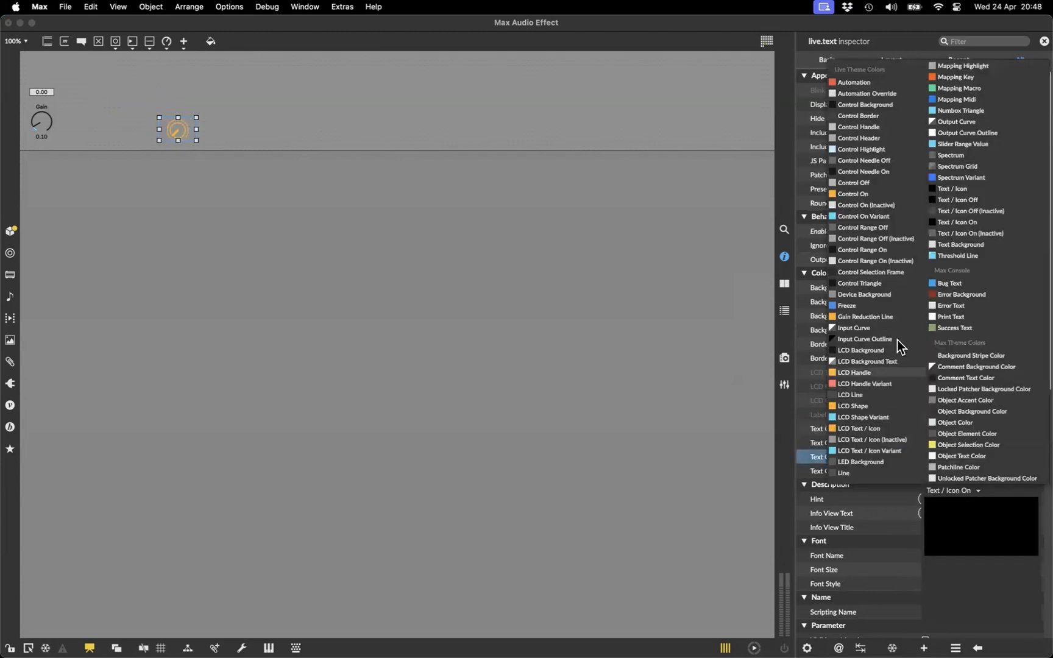
pyautogui.click(875, 428)
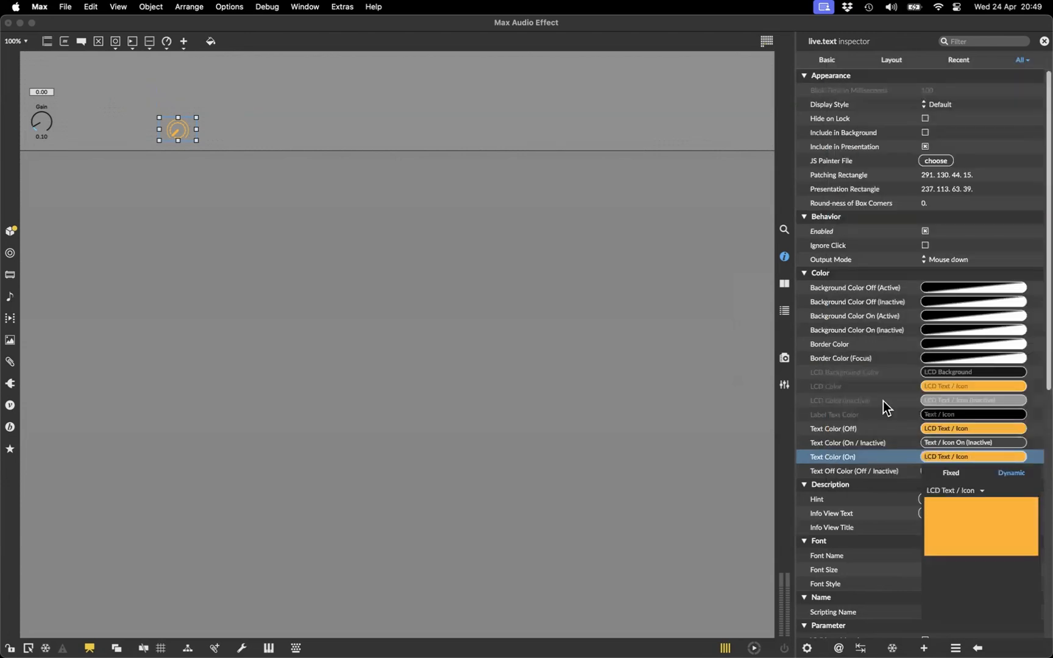
pyautogui.click(875, 428)
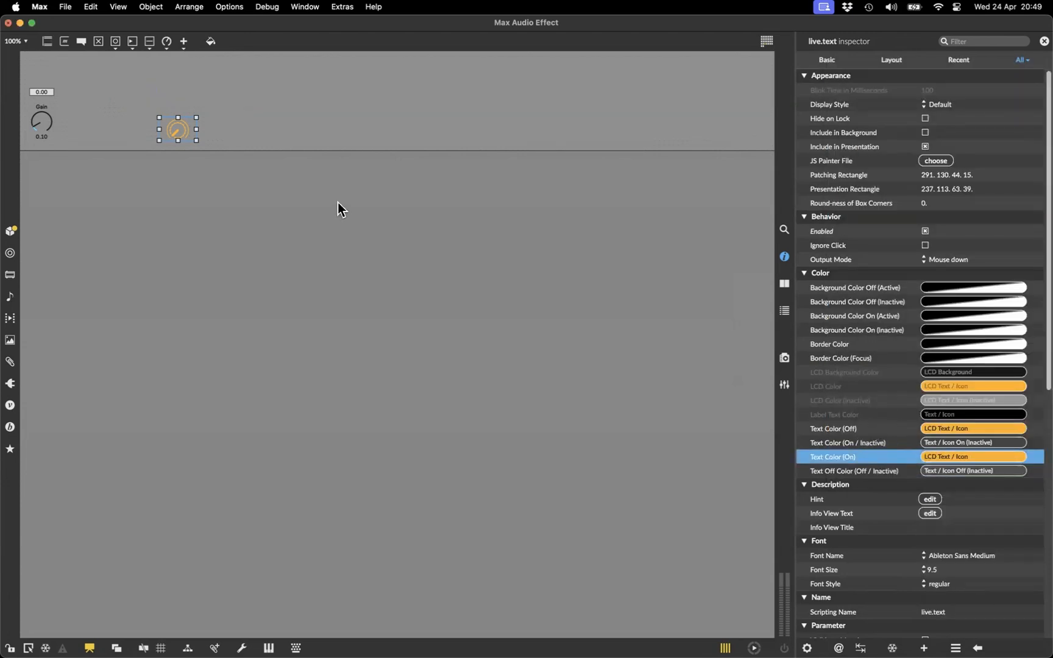
# Step: Move the Mackity icon button above the Output number box and add a panel object in the free space beside it
pyautogui.moveTo(177, 131); pyautogui.dragTo(39, 72)
pyautogui.click(115, 84)
pyautogui.write('npanel')
pyautogui.press('Return')
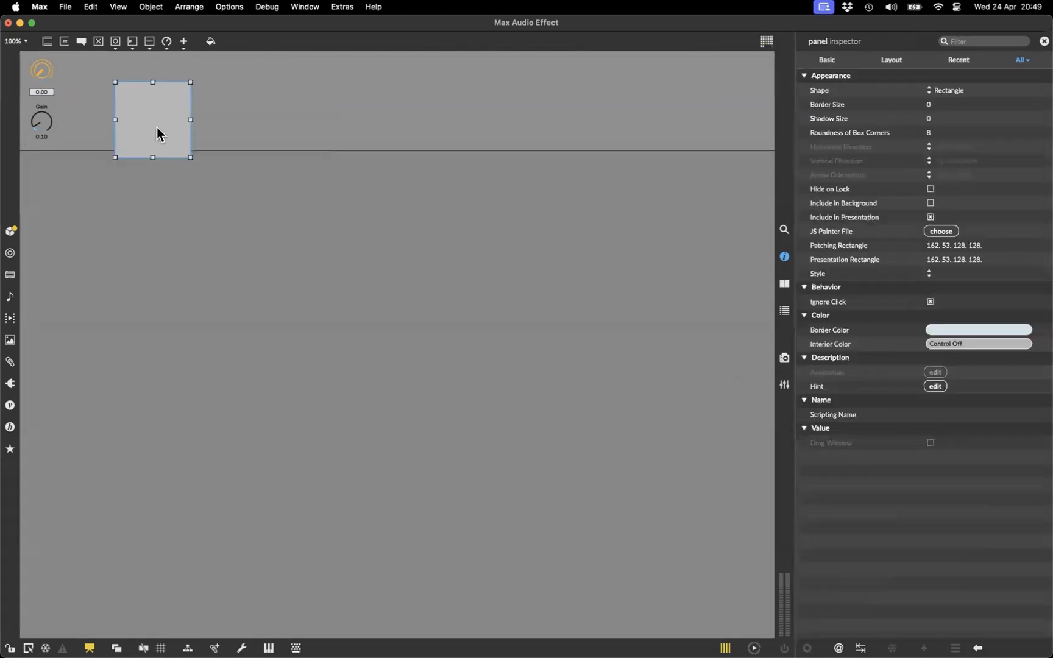
# Step: Color the panel's interior LCD Background and fit it, about 74 by 84, behind the Mackity icon and Output number box
pyautogui.click(945, 349)
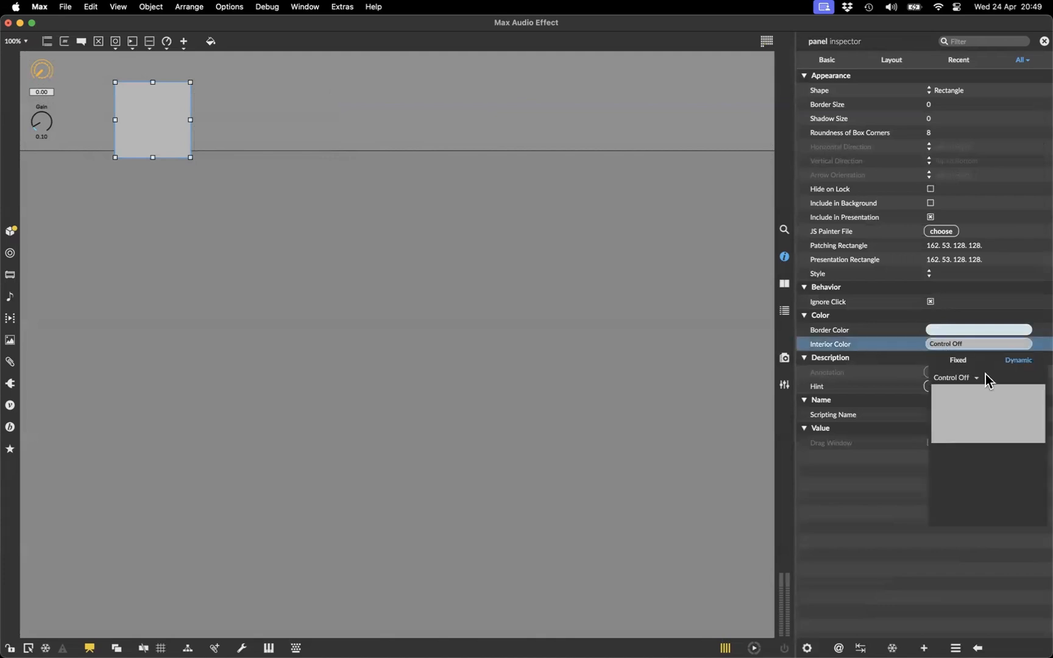
pyautogui.click(974, 377)
pyautogui.click(878, 306)
pyautogui.moveTo(166, 124); pyautogui.dragTo(64, 77)
pyautogui.rightClick(140, 109)
pyautogui.press('Escape')
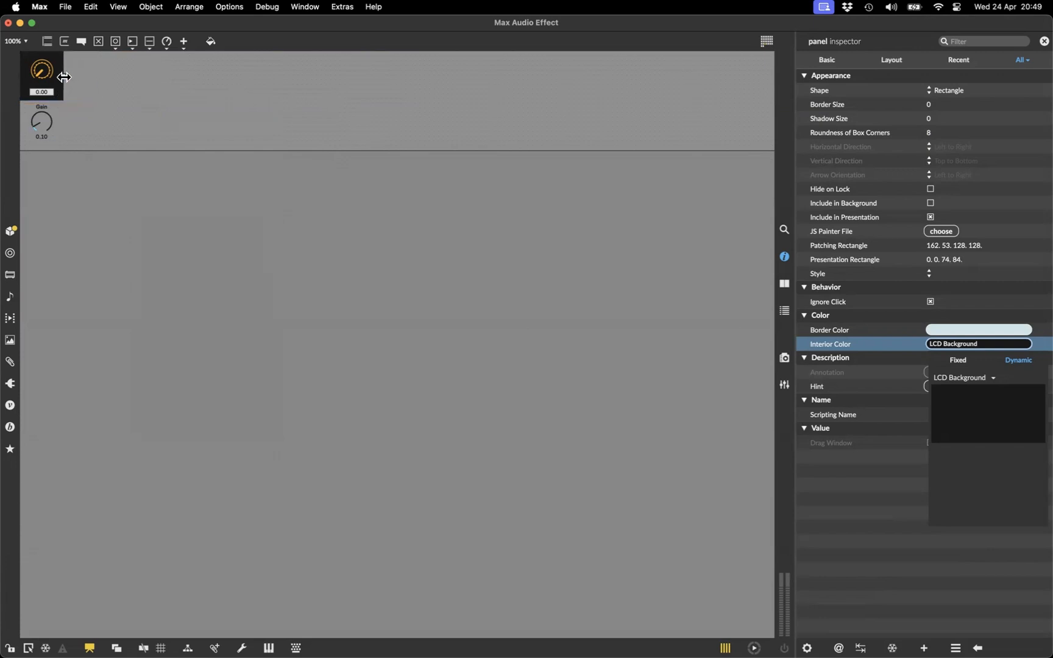
# Step: Check the display styles of the Output number box and Gain dial, and shift the dial slightly lower beneath the dark panel
pyautogui.click(52, 96)
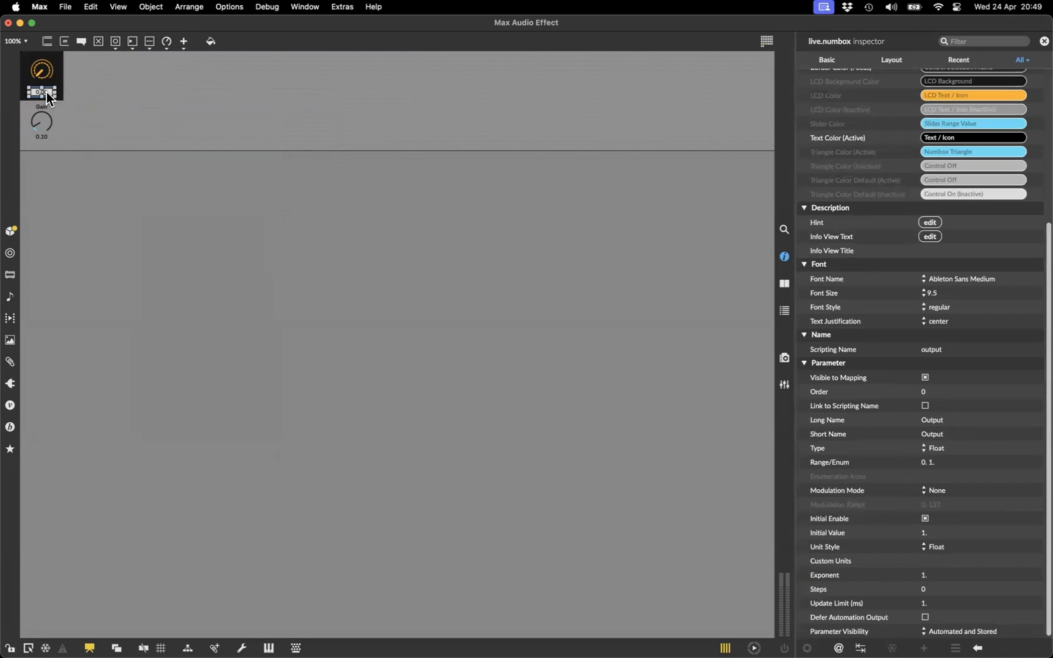
pyautogui.scroll(5, 956, 239)
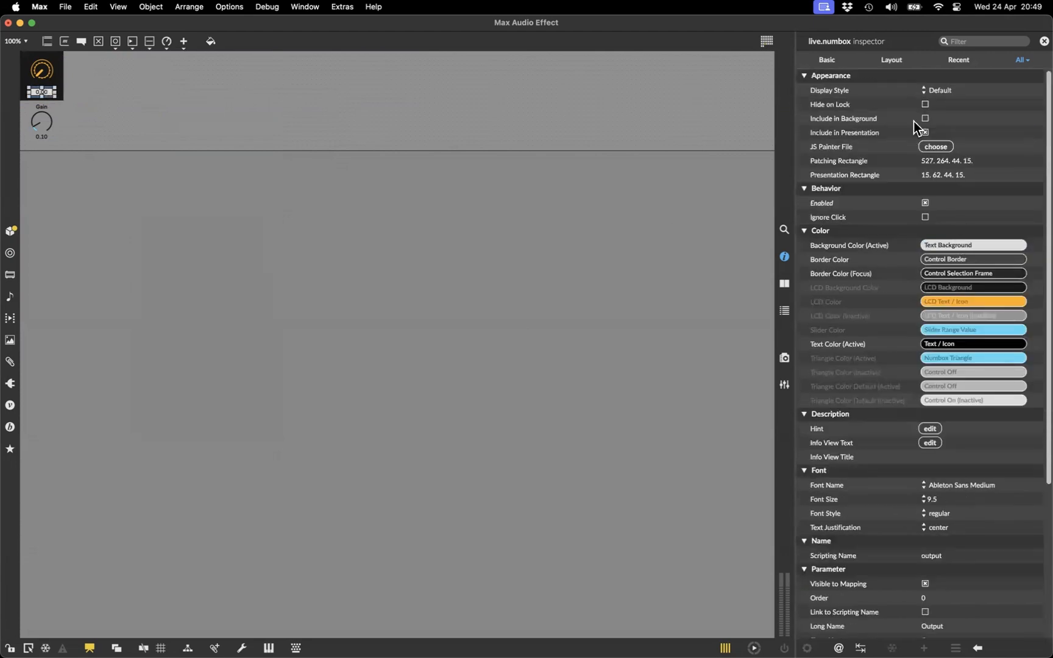
pyautogui.click(47, 127)
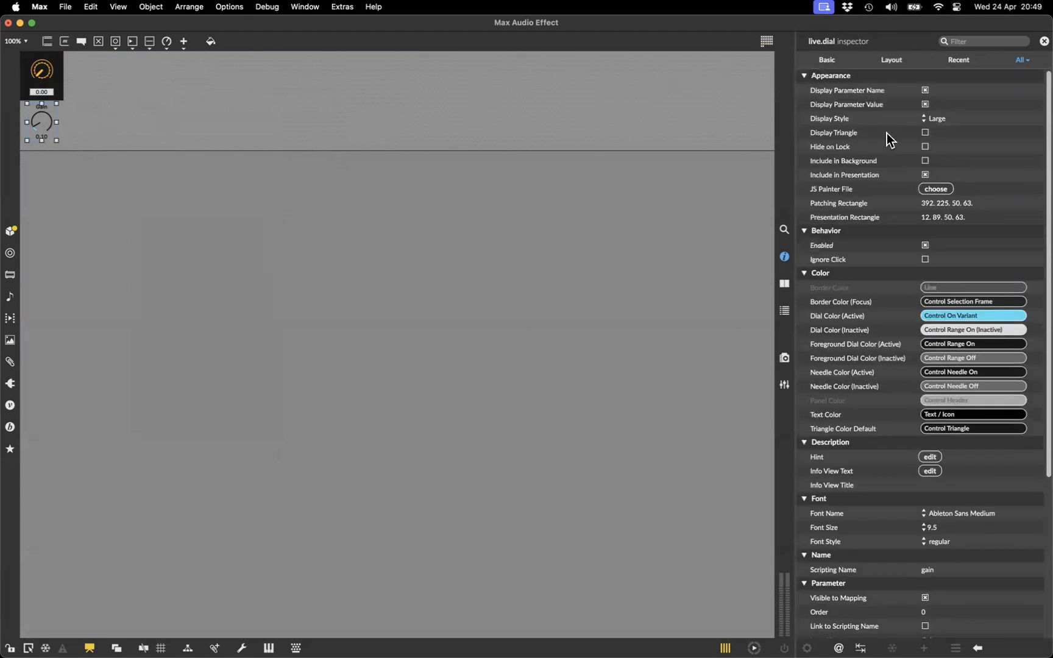
pyautogui.click(943, 118)
pyautogui.click(887, 123)
pyautogui.moveTo(39, 123); pyautogui.dragTo(39, 126)
# Step: Set the Output number box's display style to LCD
pyautogui.click(44, 92)
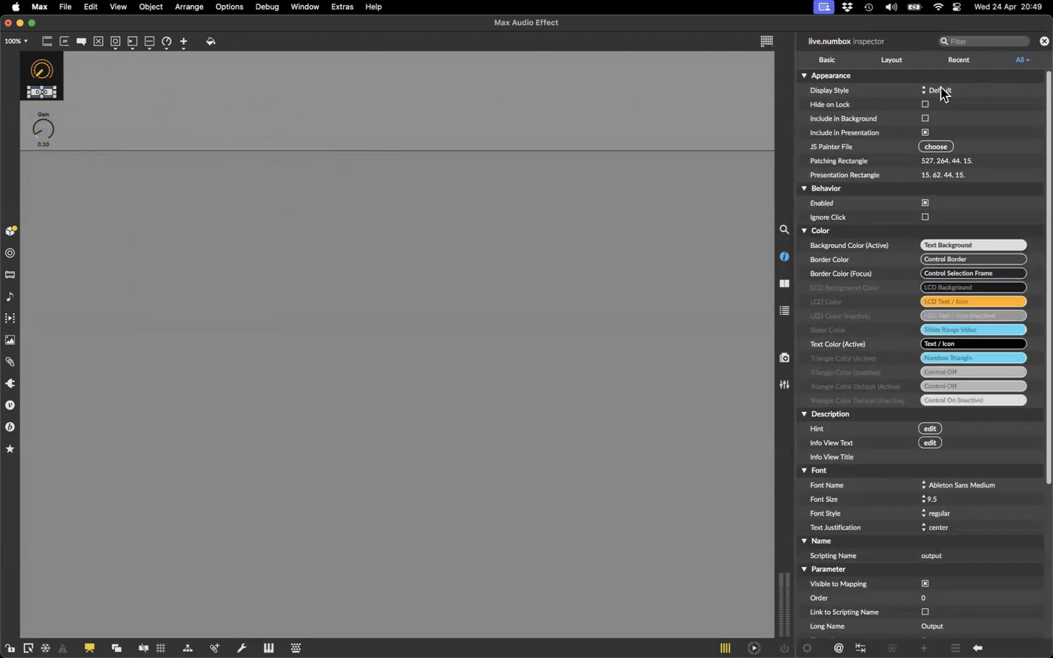
pyautogui.click(940, 90)
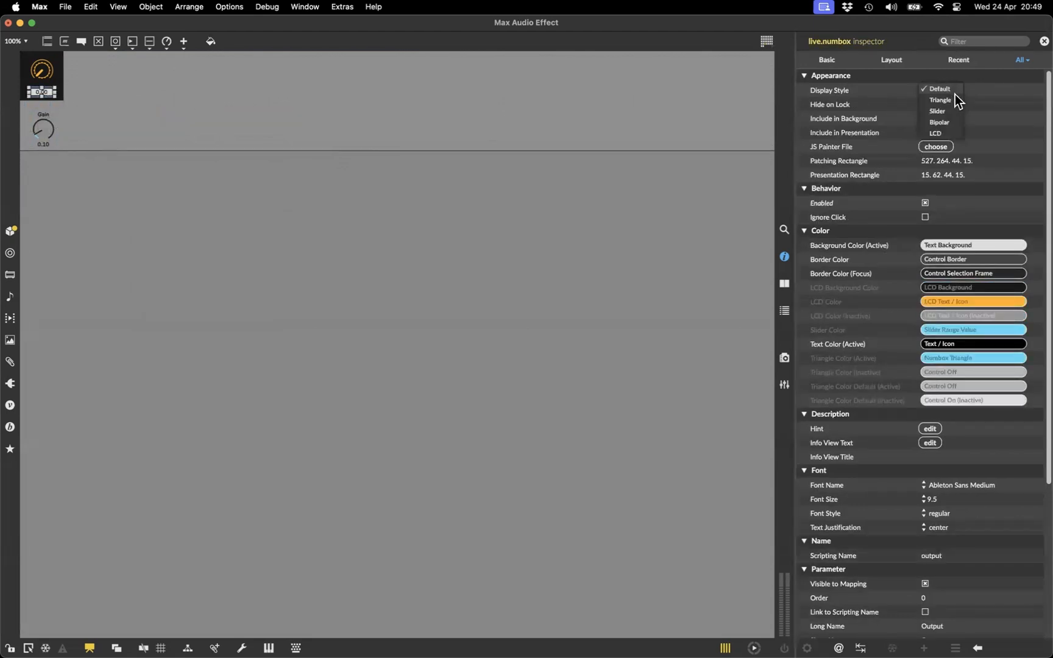
pyautogui.click(936, 134)
pyautogui.click(113, 82)
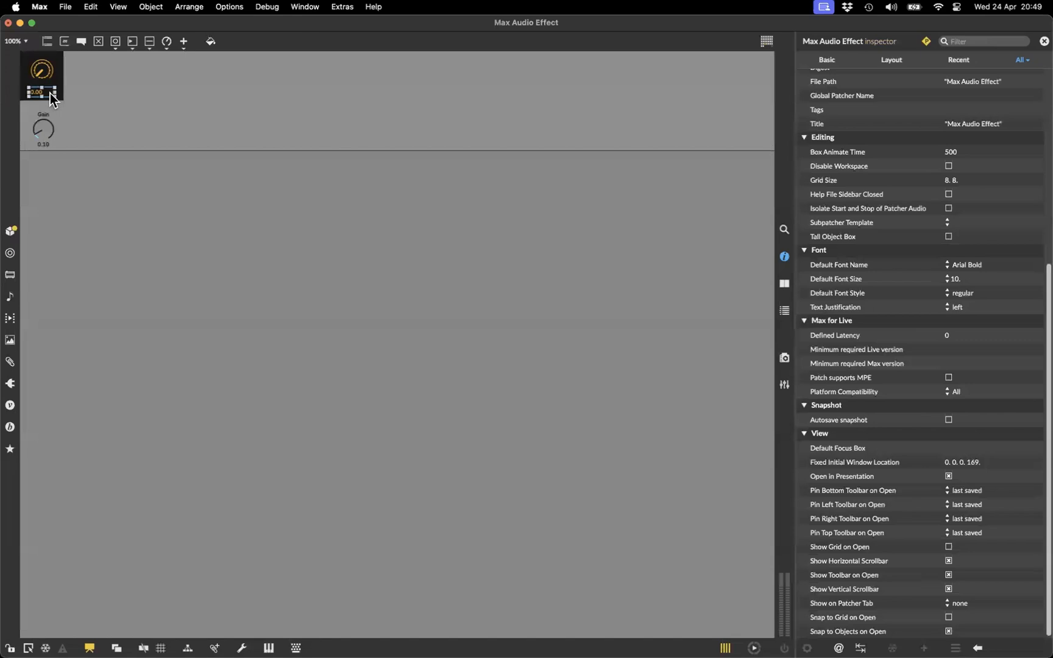
pyautogui.click(50, 95)
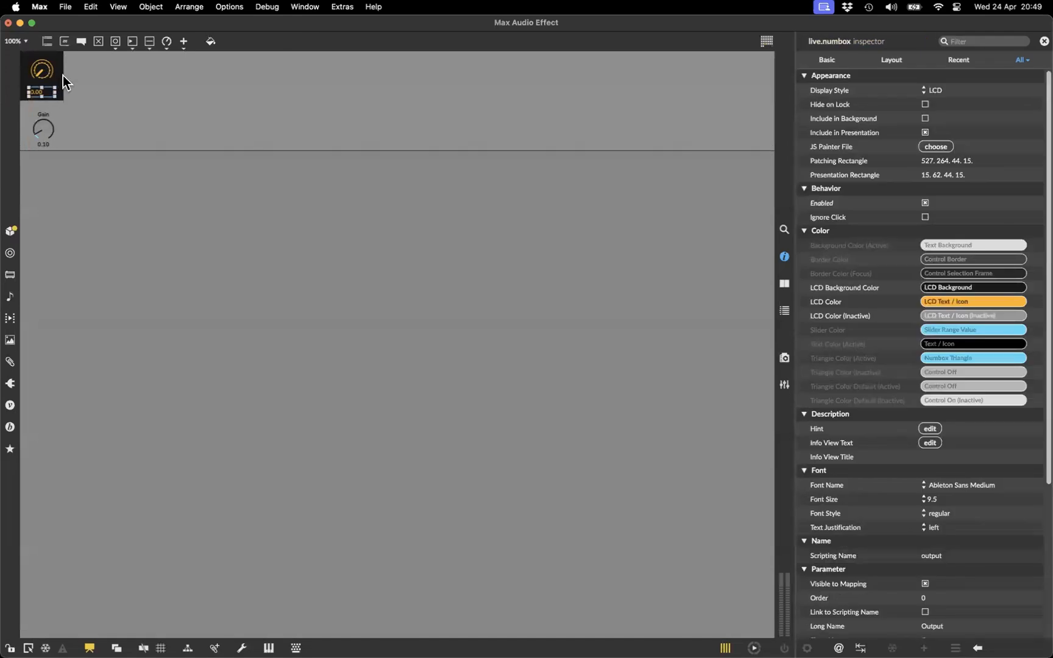
pyautogui.scroll(-5, 897, 298)
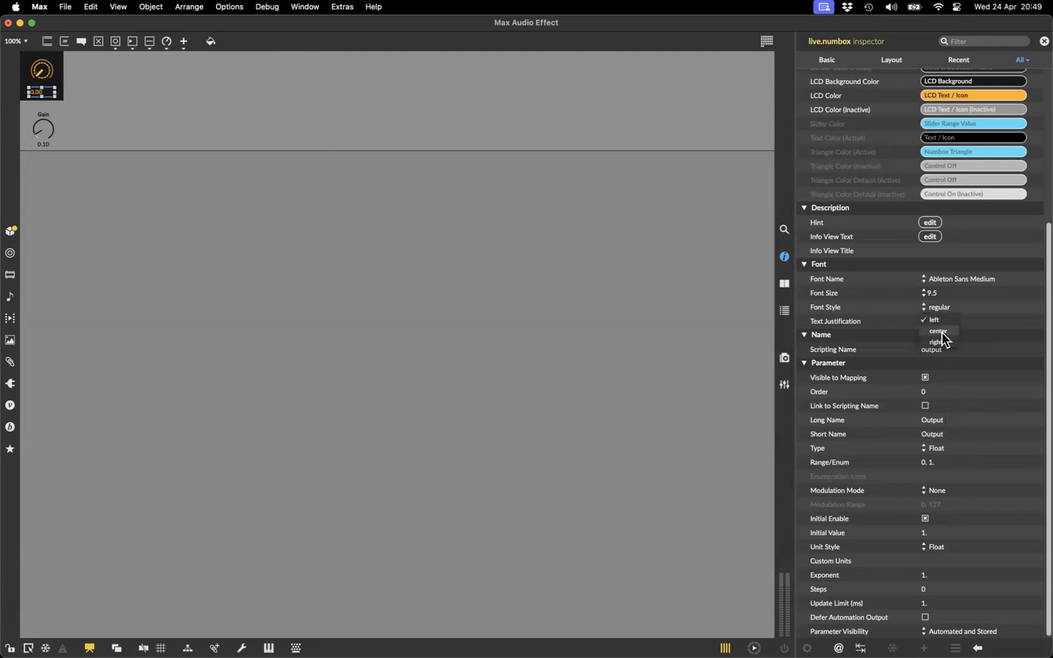
pyautogui.click(939, 331)
pyautogui.scroll(-6, 905, 383)
pyautogui.moveTo(1039, 645); pyautogui.dragTo(1041, 504)
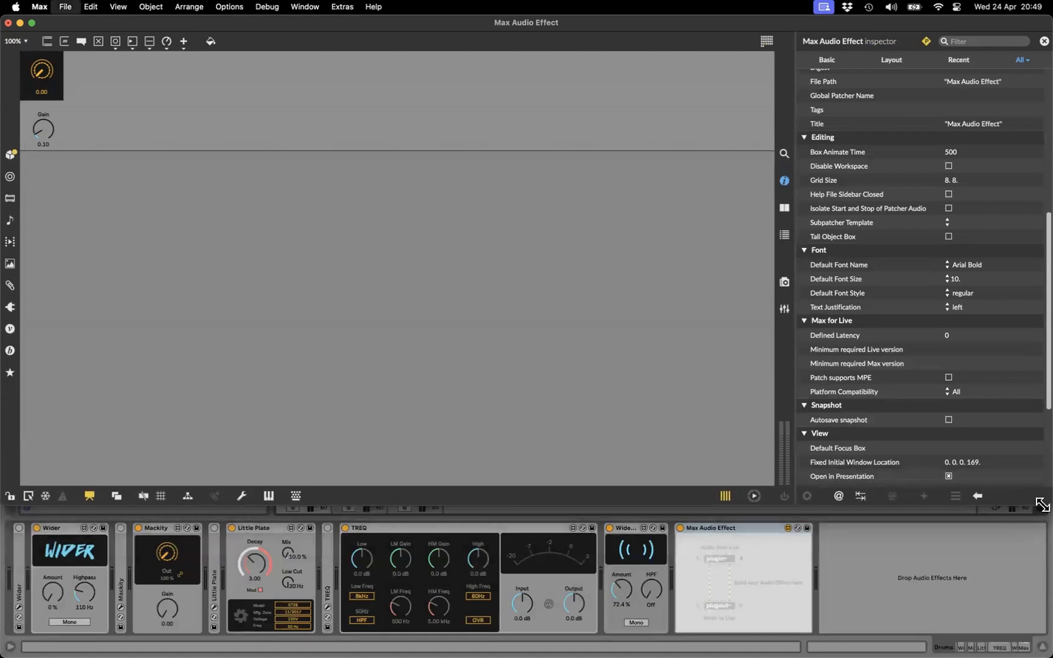
# Step: Save the Max audio effect to the Desktop as Mackity.amxd
pyautogui.press('super+s')
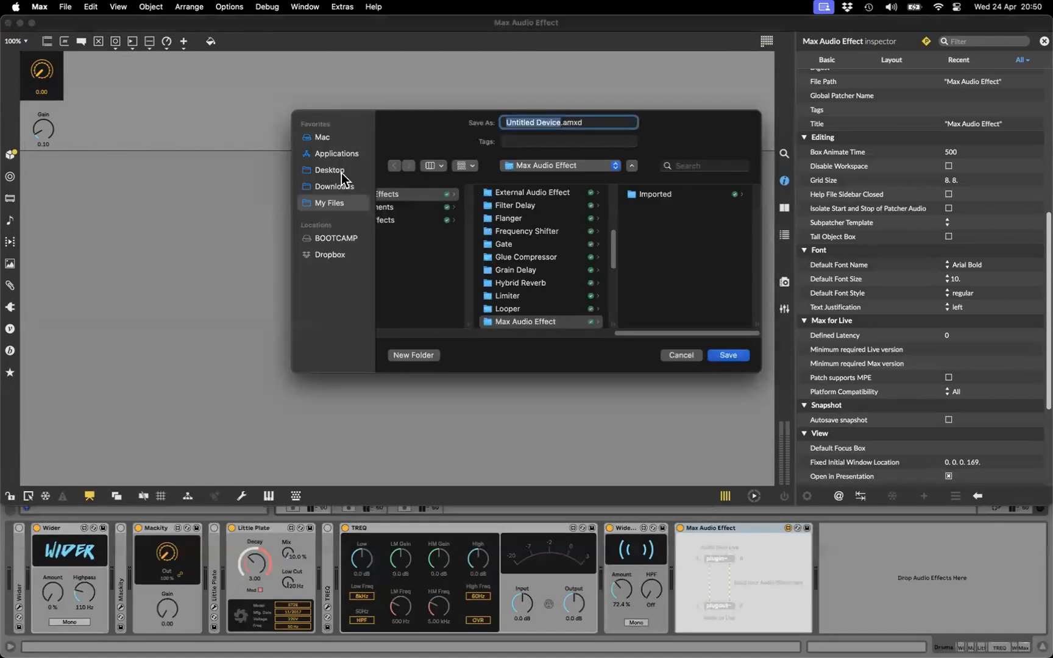
pyautogui.click(340, 173)
pyautogui.write('Mackity')
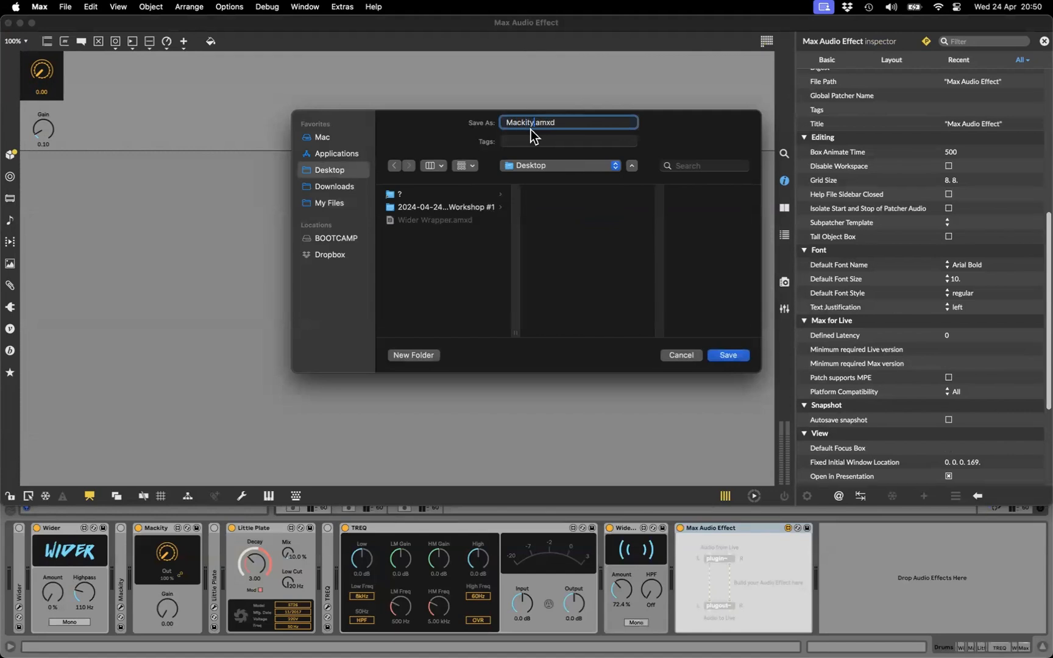
pyautogui.press('Return')
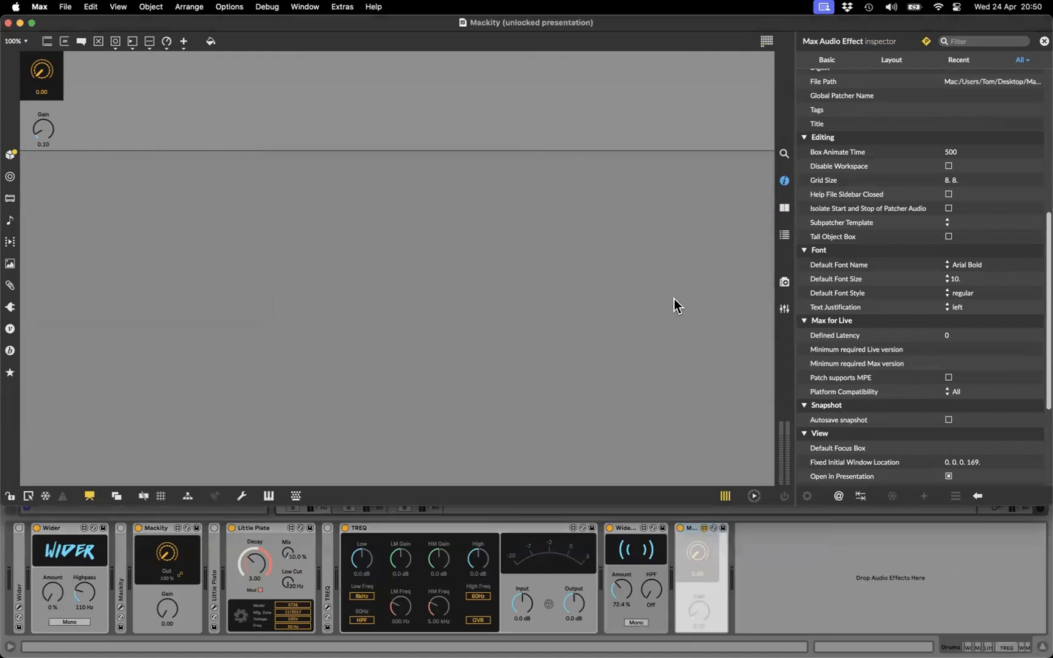
# Step: Set the device's fixed initial window location to 0. 0. 100. 169. and widen the black background panel to 97 pixels
pyautogui.click(61, 89)
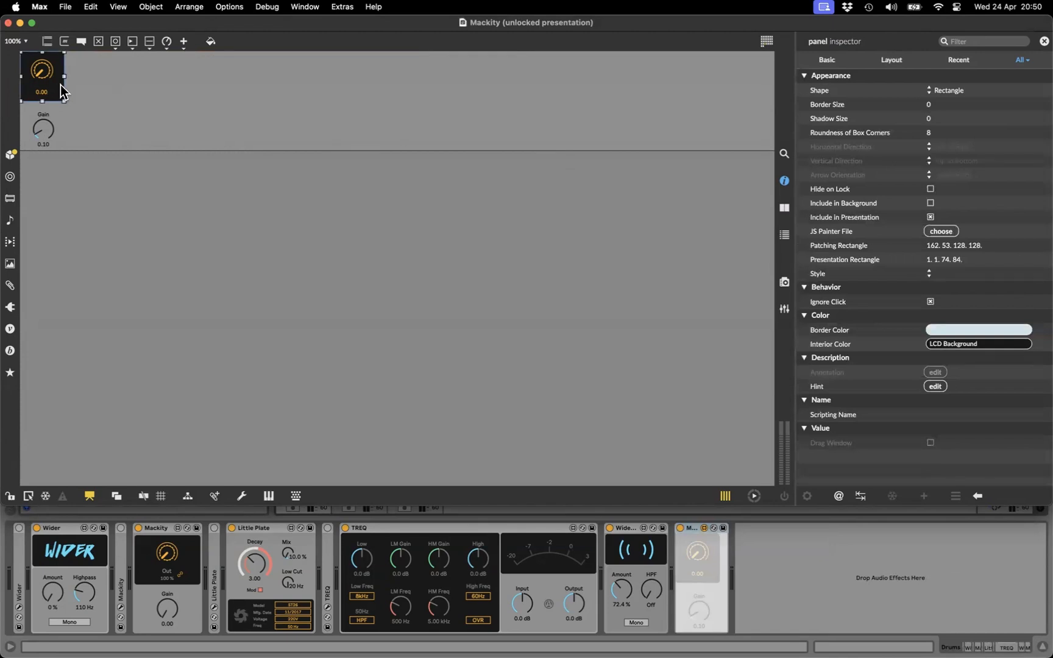
pyautogui.click(188, 93)
pyautogui.scroll(-10, 888, 341)
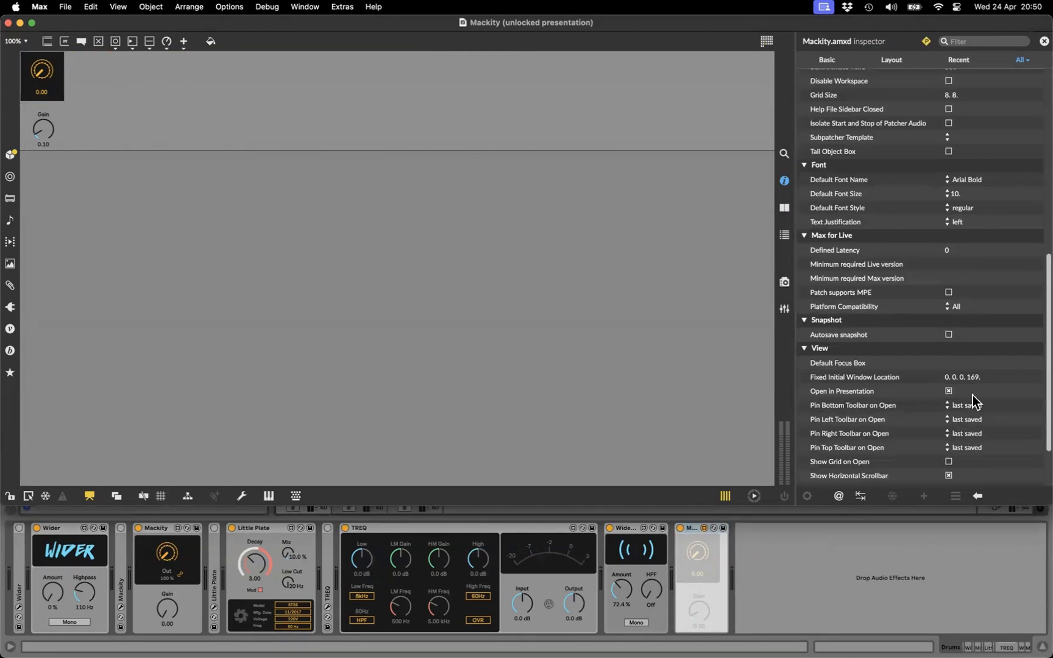
pyautogui.click(970, 378)
pyautogui.click(975, 378)
pyautogui.write('100.')
pyautogui.press('Return')
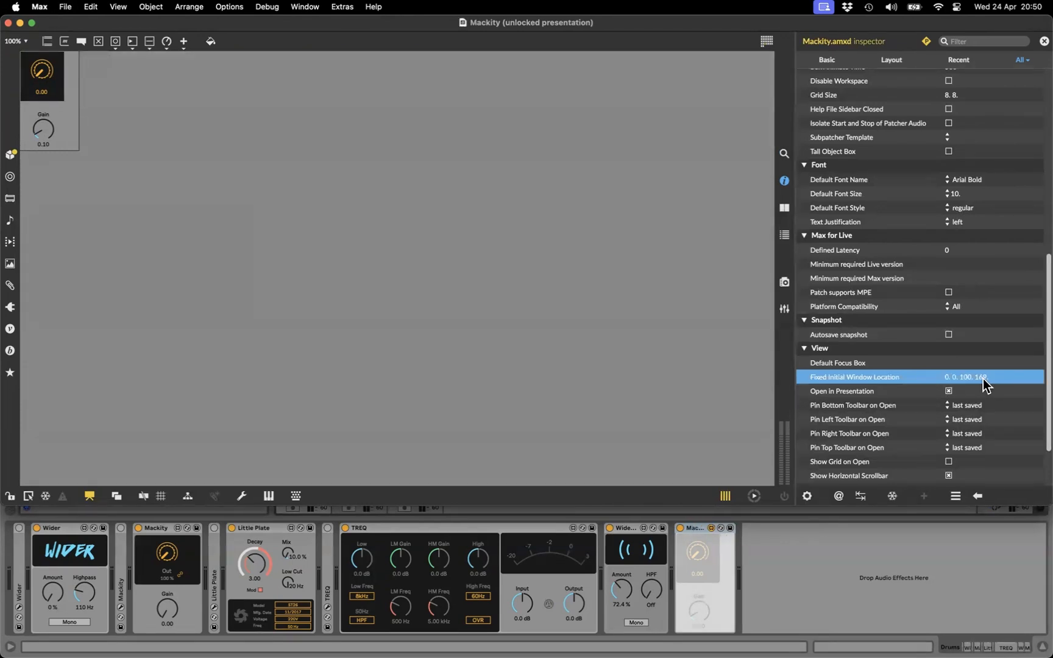
pyautogui.click(62, 75)
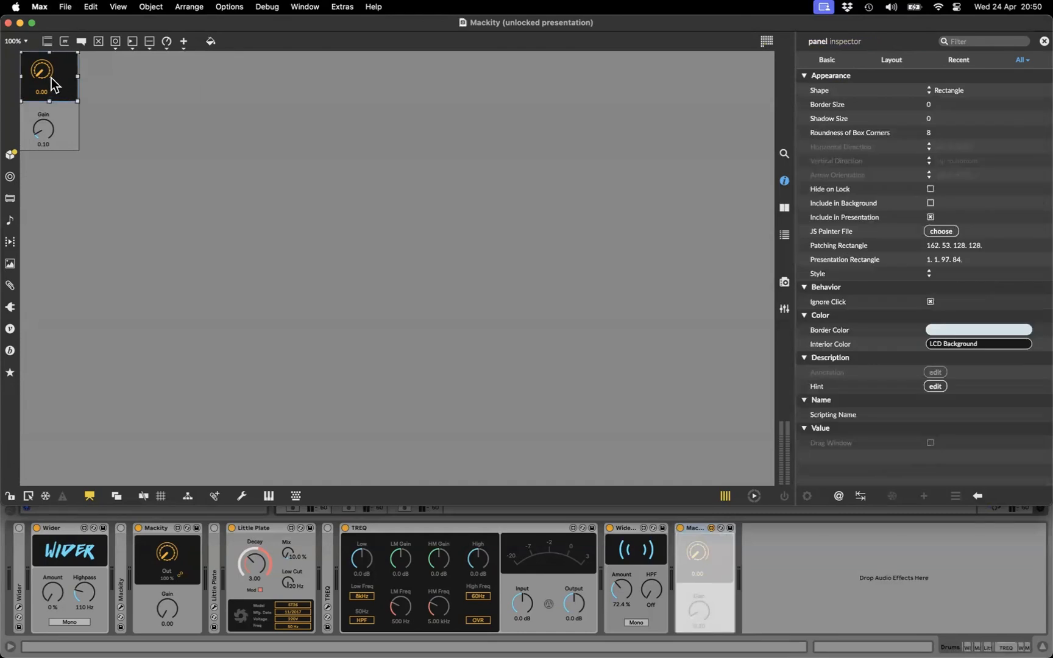
# Step: Move the output icon, its number box and the Gain dial towards the horizontal middle of the widened panel
pyautogui.click(42, 78)
pyautogui.keyDown('shift'); pyautogui.click(42, 133); pyautogui.keyUp('shift')
pyautogui.moveTo(42, 134); pyautogui.dragTo(58, 126)
pyautogui.click(77, 130)
# Step: Align the Gain dial, output number box, output icon and black panel on a common horizontal center
pyautogui.click(59, 129)
pyautogui.keyDown('shift'); pyautogui.click(51, 93); pyautogui.keyUp('shift')
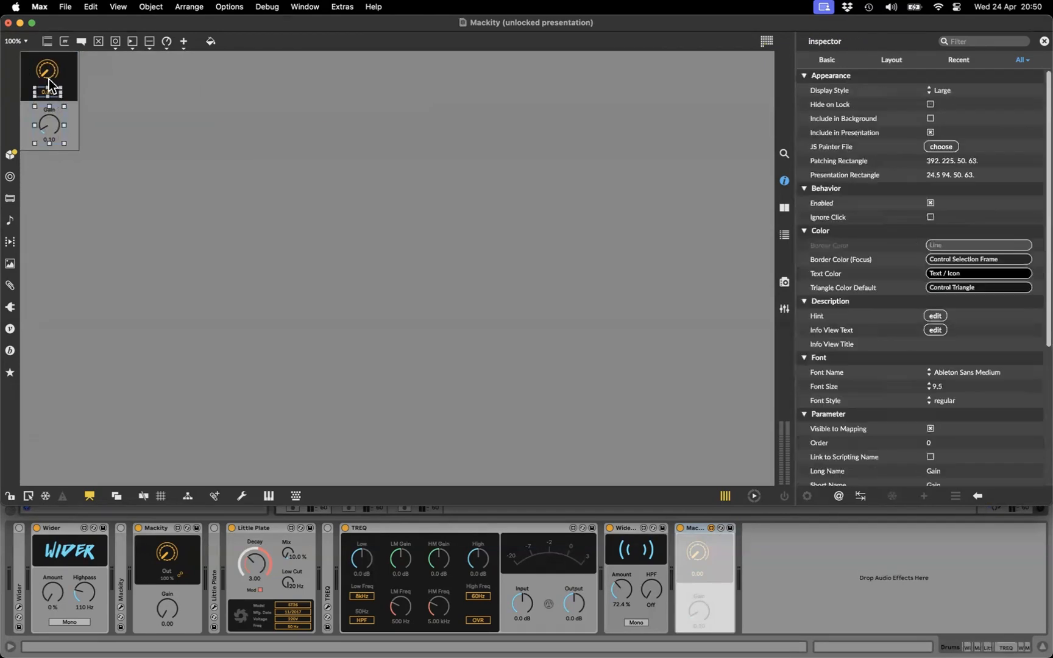
pyautogui.keyDown('shift'); pyautogui.click(71, 95); pyautogui.keyUp('shift')
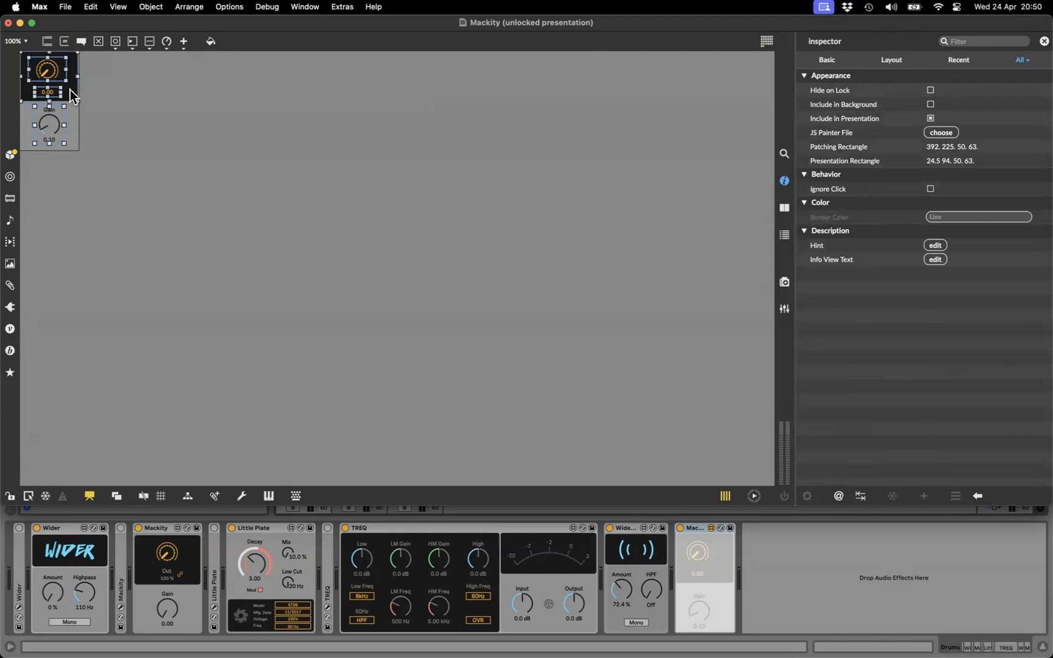
pyautogui.rightClick(72, 96)
pyautogui.moveTo(131, 194)
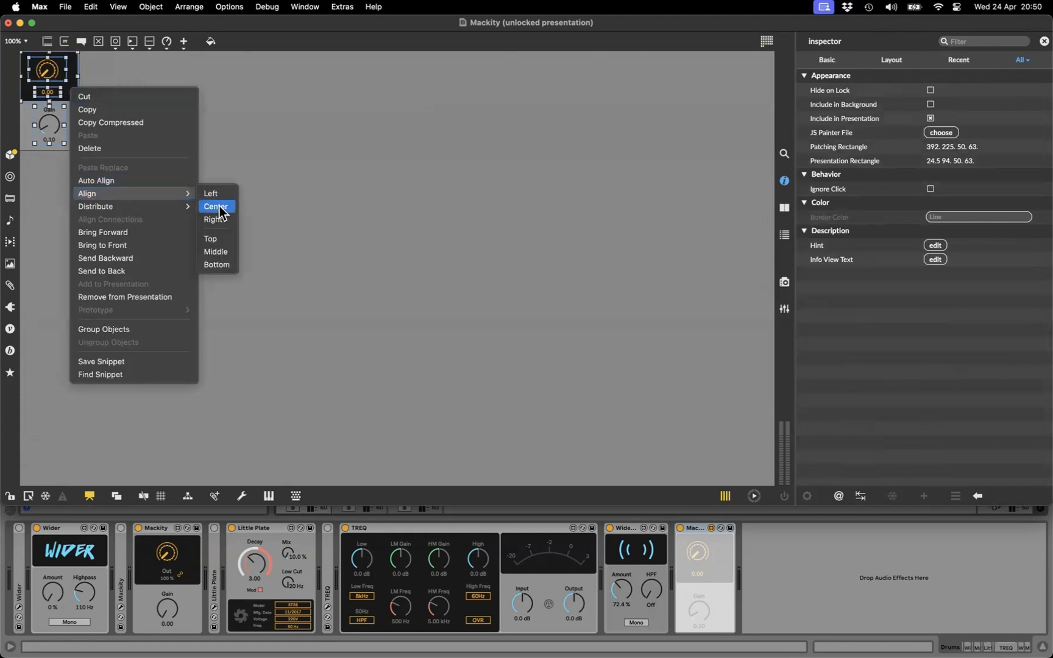
pyautogui.click(219, 207)
pyautogui.click(218, 149)
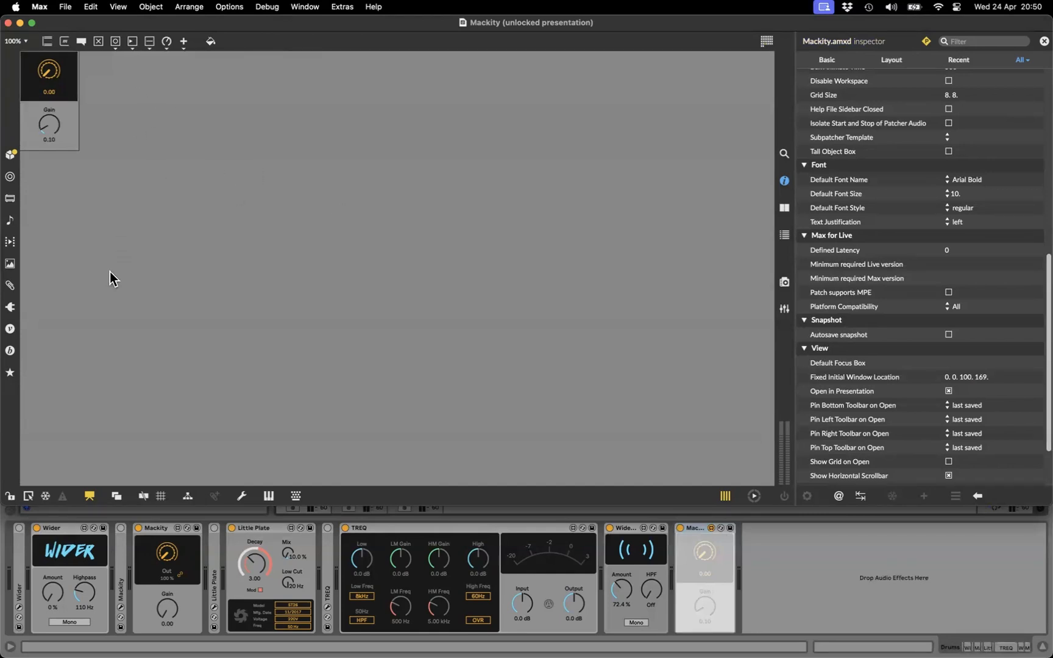
# Step: Switch to the patching view and move the black panel and output icon clear of the wiring, beside the Mackity plug-in object
pyautogui.click(90, 495)
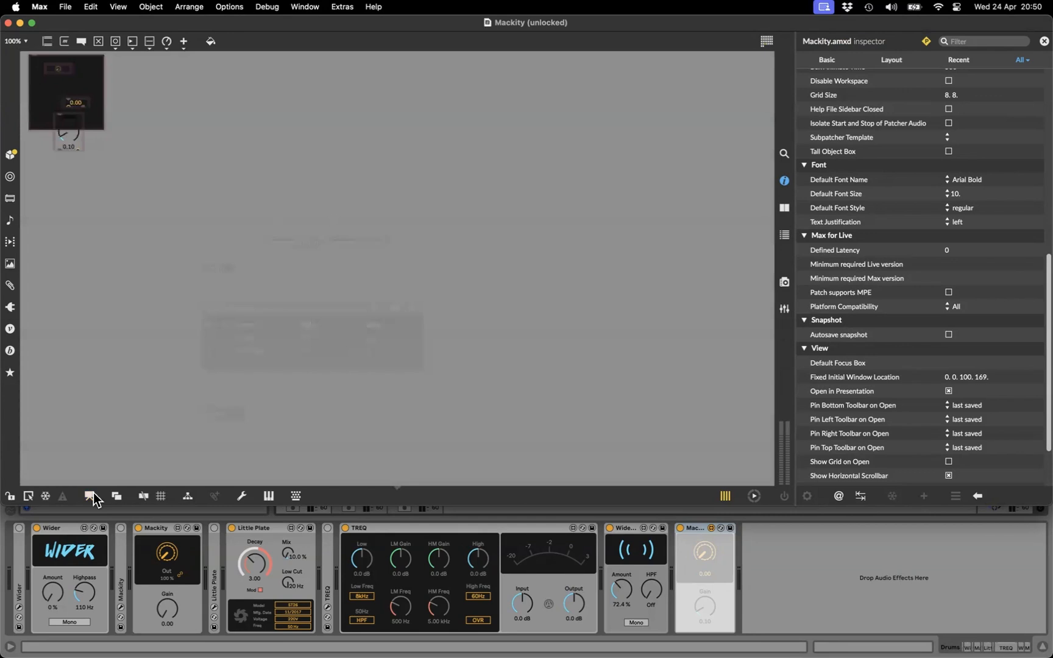
pyautogui.moveTo(167, 120); pyautogui.dragTo(511, 284)
pyautogui.click(310, 172)
pyautogui.moveTo(205, 133); pyautogui.dragTo(506, 288)
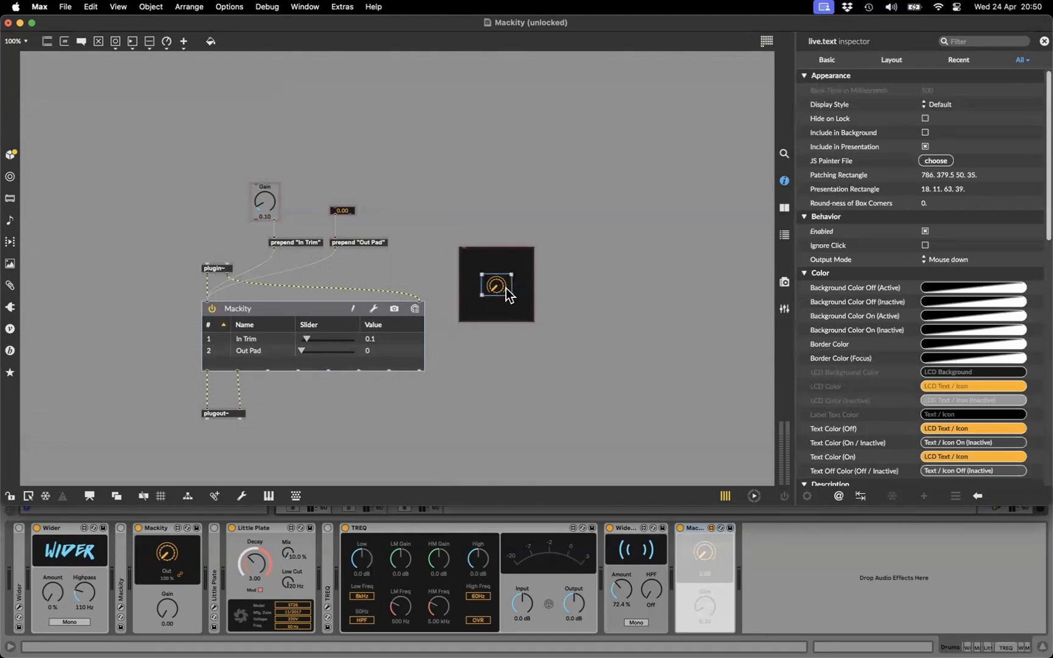
pyautogui.click(486, 193)
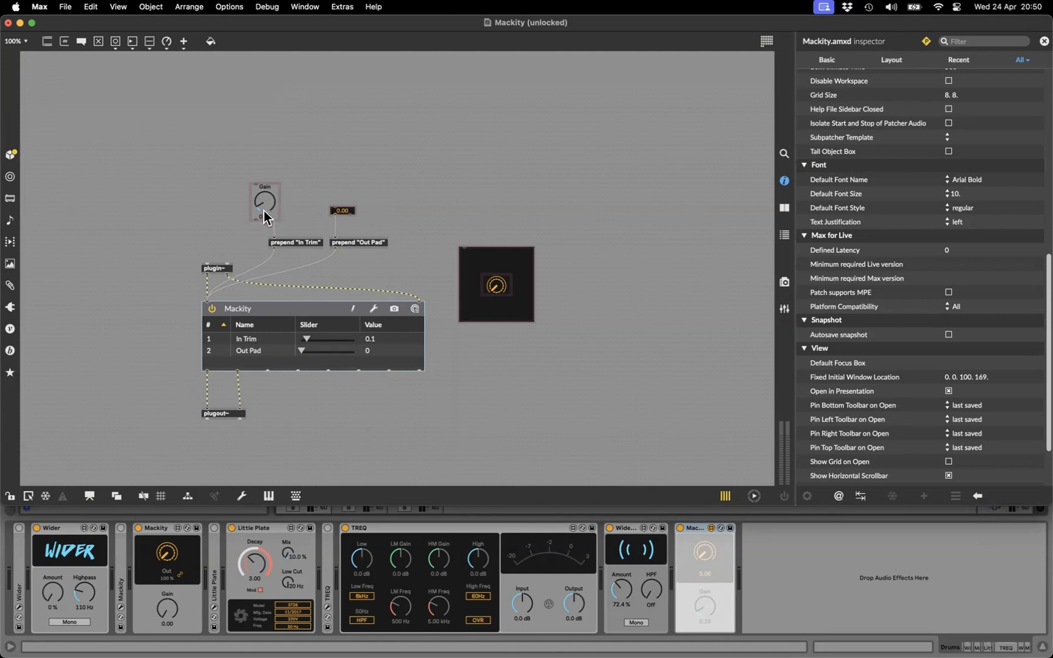
# Step: Lock the patcher and test the controls by raising Gain to about 0.97 and the output number box to 1.00
pyautogui.press('super+e')
pyautogui.moveTo(265, 214); pyautogui.dragTo(265, 168)
pyautogui.moveTo(352, 209); pyautogui.dragTo(353, 148)
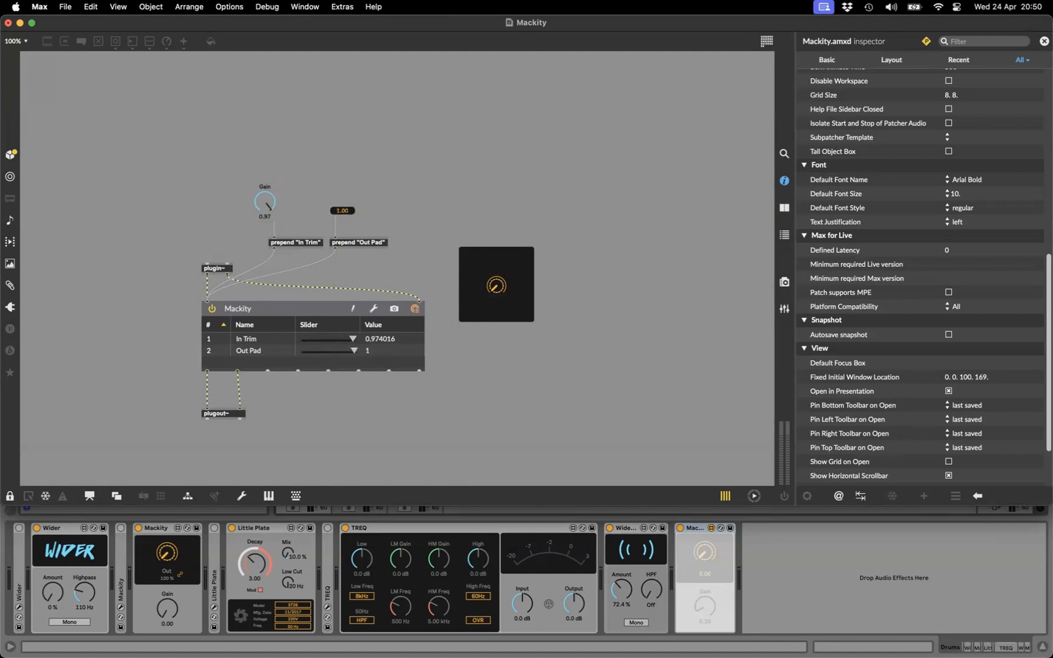
pyautogui.moveTo(350, 209); pyautogui.dragTo(350, 207)
# Step: Switch to Ableton Live, try the existing Mackity plug-in's Out Pad at about 0.268, and remove that plug-in from the Drums track
pyautogui.click(757, 567)
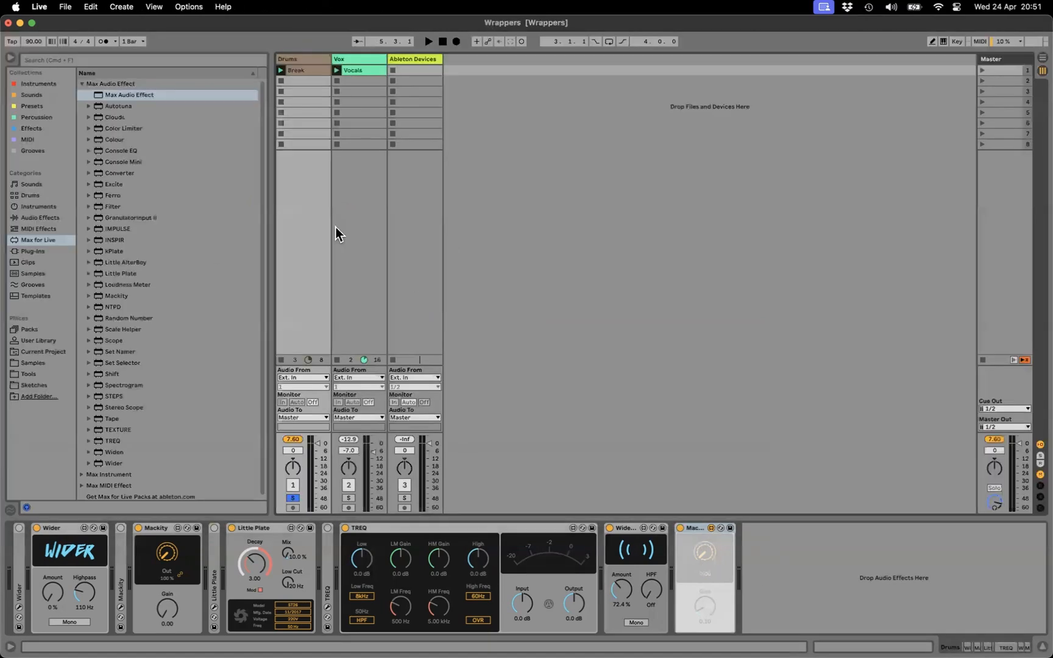
pyautogui.click(121, 608)
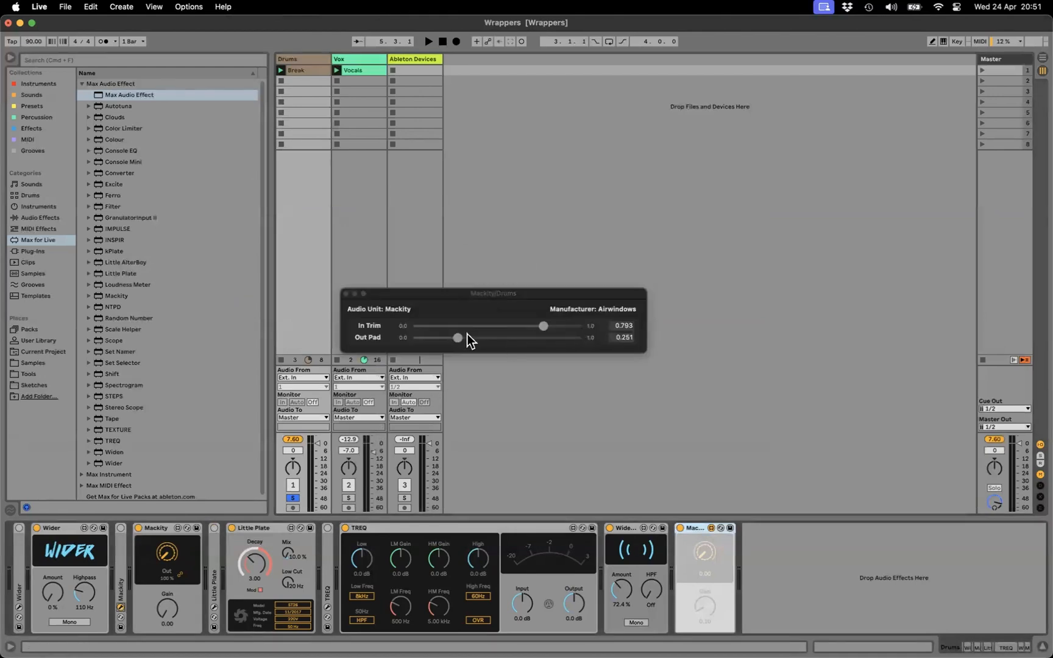
pyautogui.moveTo(457, 338); pyautogui.dragTo(460, 337)
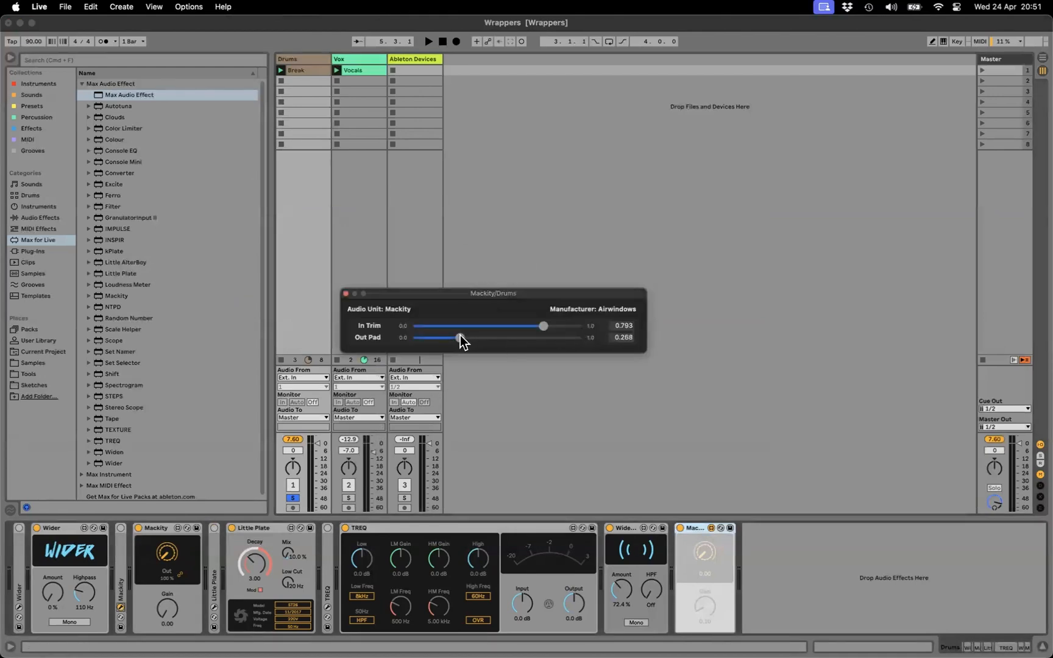
pyautogui.click(129, 548)
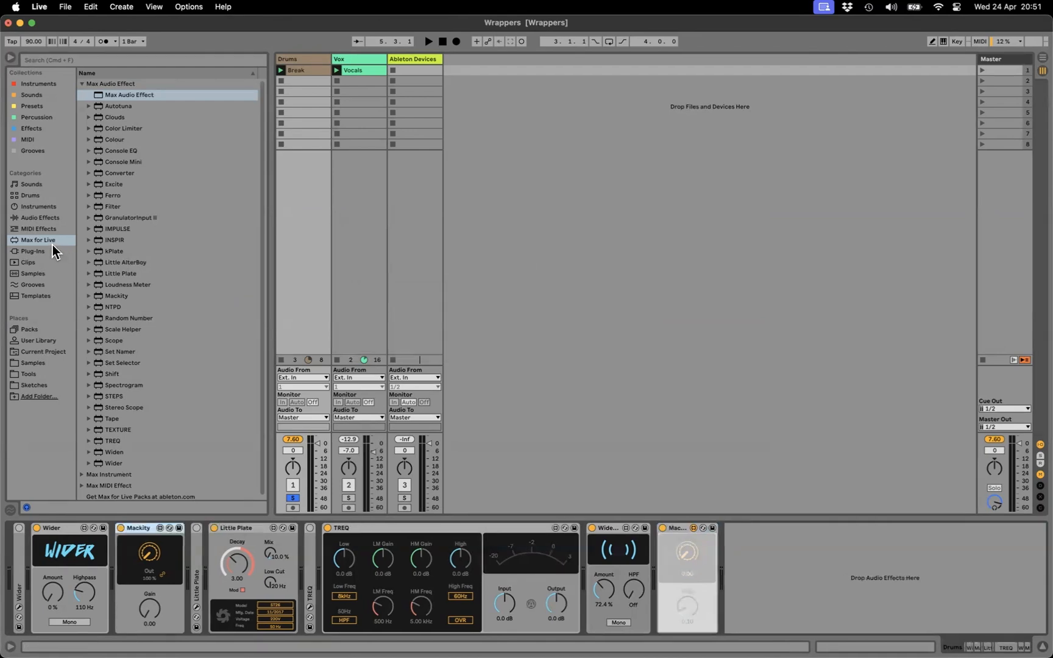
# Step: Load a fresh Airwindows Mackity AUv2 plug-in onto the Drums track directly after the first Wider device
pyautogui.click(53, 250)
pyautogui.click(82, 84)
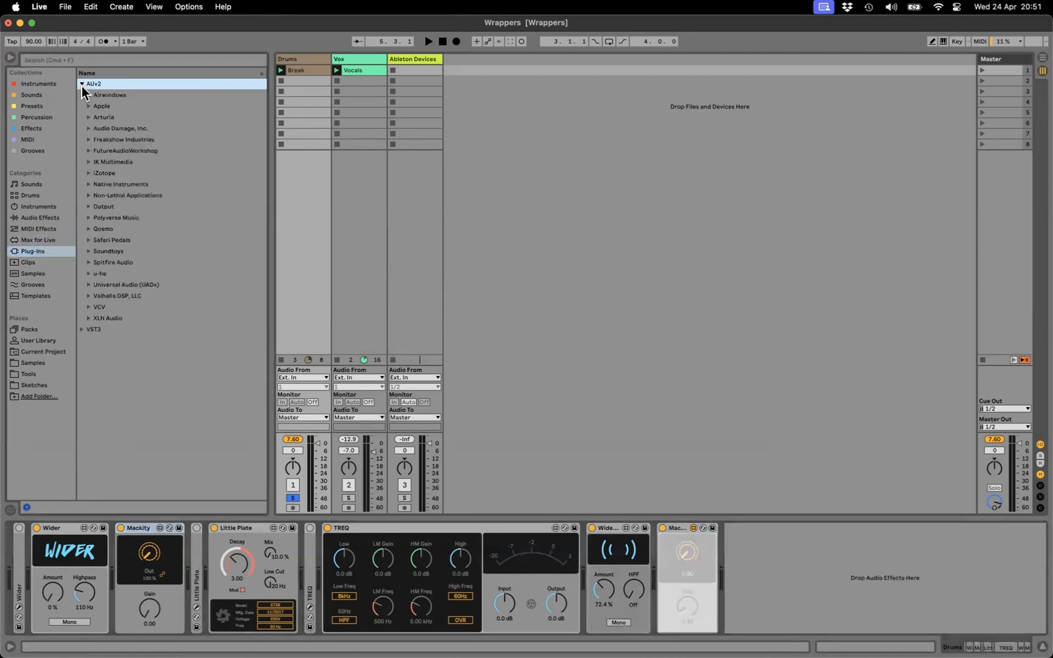
pyautogui.click(89, 95)
pyautogui.moveTo(126, 195); pyautogui.dragTo(113, 558)
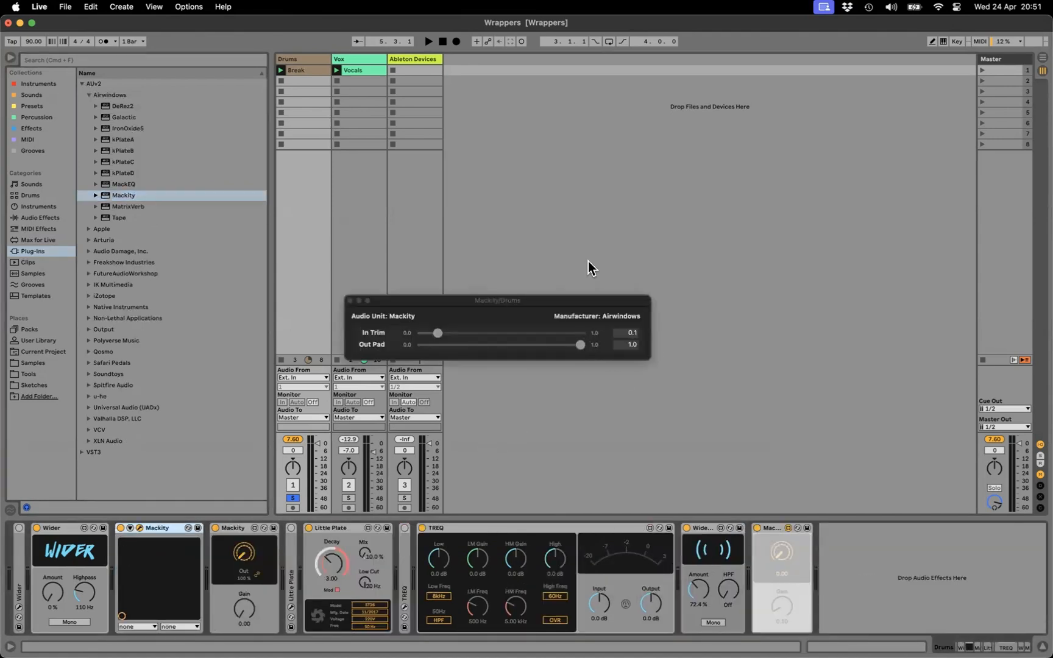
# Step: Switch back to Max, unlock the patcher and check the output number box's initial value in its parameter settings
pyautogui.press('super+Tab')
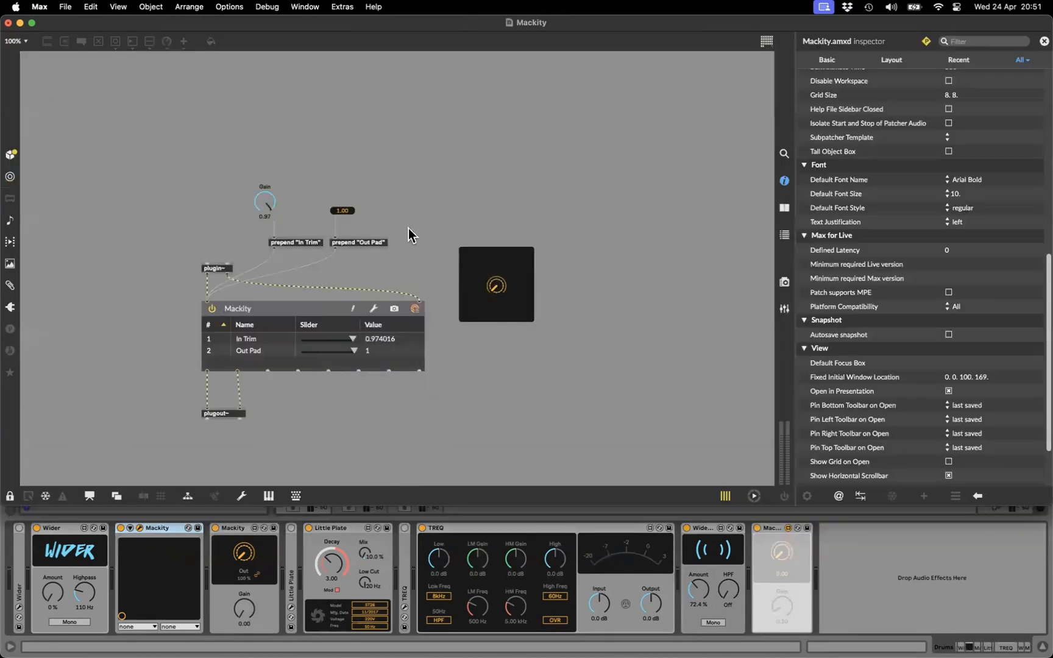
pyautogui.press('super+e')
pyautogui.moveTo(367, 195); pyautogui.dragTo(320, 219)
pyautogui.scroll(-5, 961, 390)
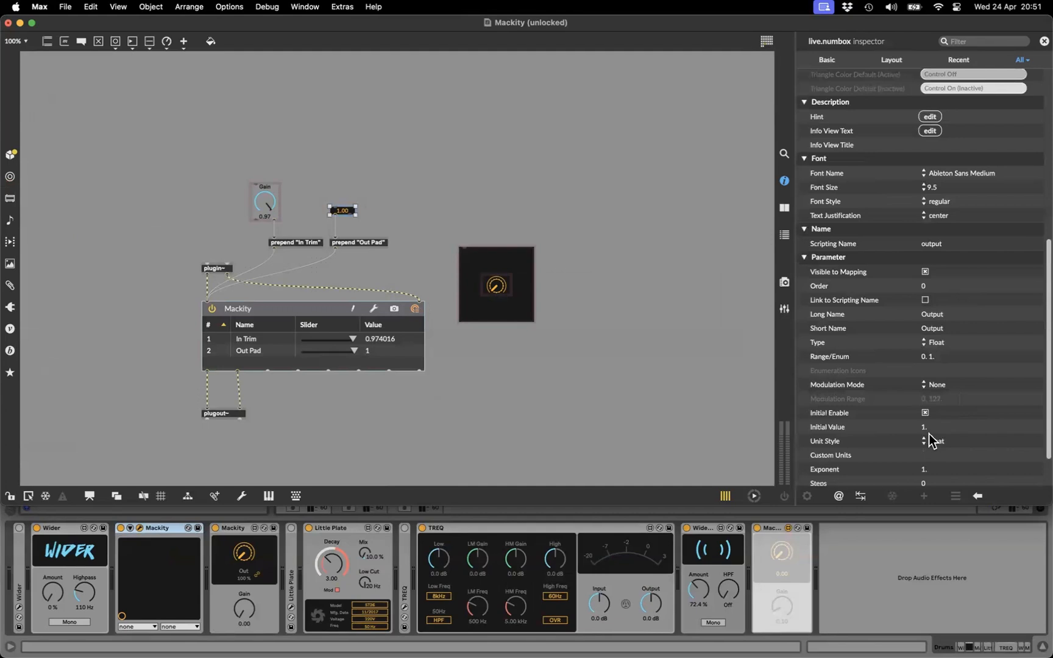
pyautogui.click(371, 221)
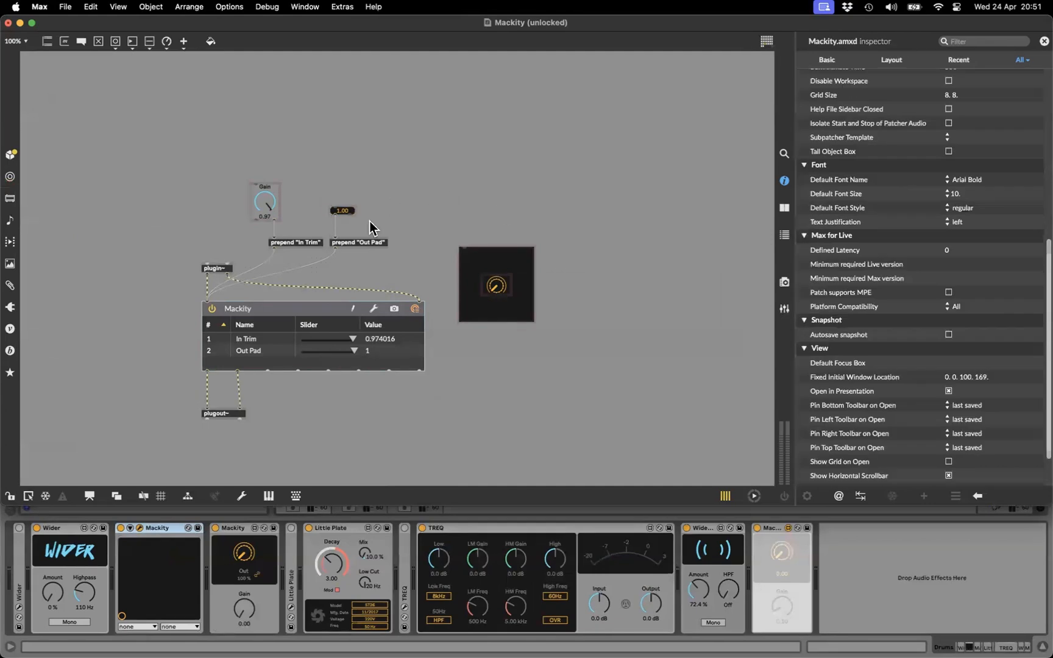
# Step: Lock the patcher, turn the Gain dial down and reset it to its default of 0.10
pyautogui.press('super+e')
pyautogui.moveTo(270, 208); pyautogui.dragTo(265, 242)
pyautogui.doubleClick(265, 204)
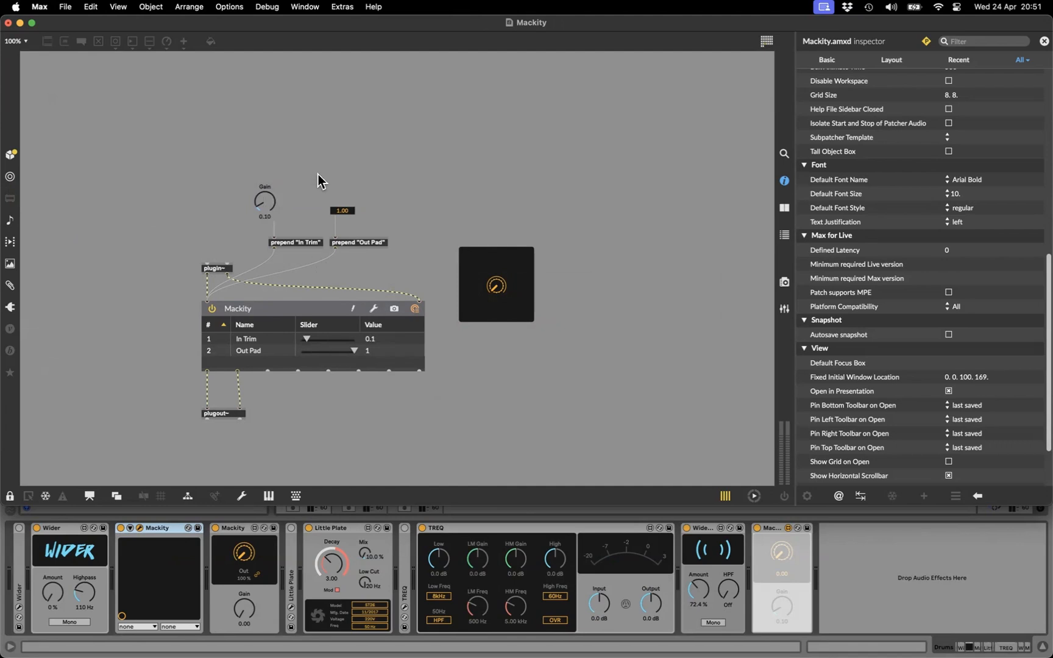
# Step: Unlock the patcher and add a scale object with arguments 0. 1. 1. 0., wired from the Gain dial into a new message box
pyautogui.press('super+e')
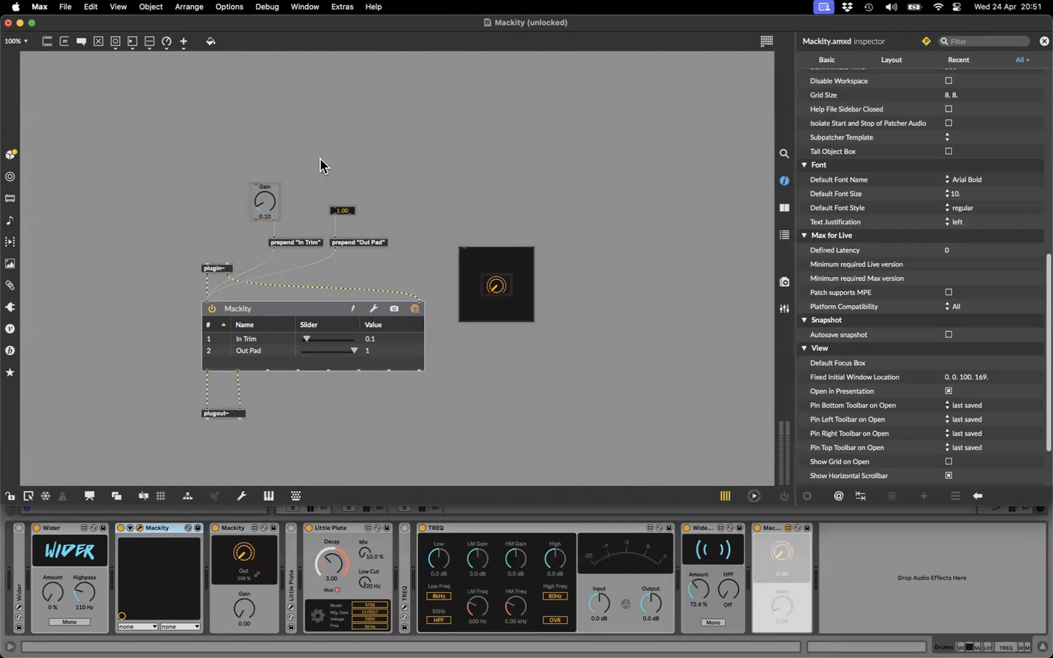
pyautogui.write('n')
pyautogui.write('scale')
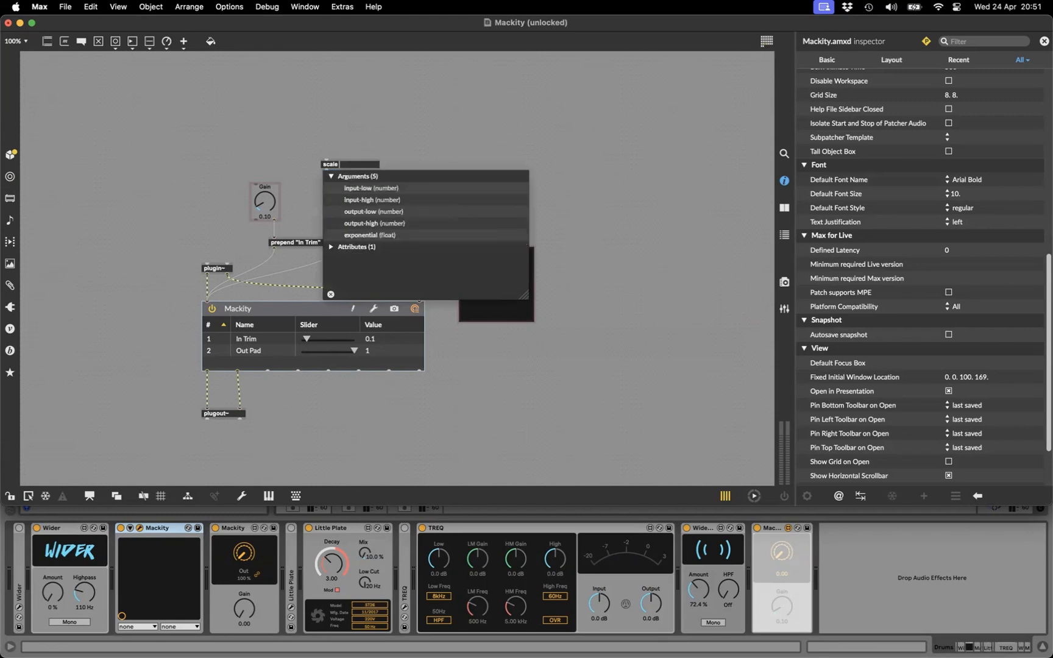
pyautogui.write(' 0. 1. 1. 0.')
pyautogui.click(329, 148)
pyautogui.moveTo(277, 220); pyautogui.dragTo(326, 160)
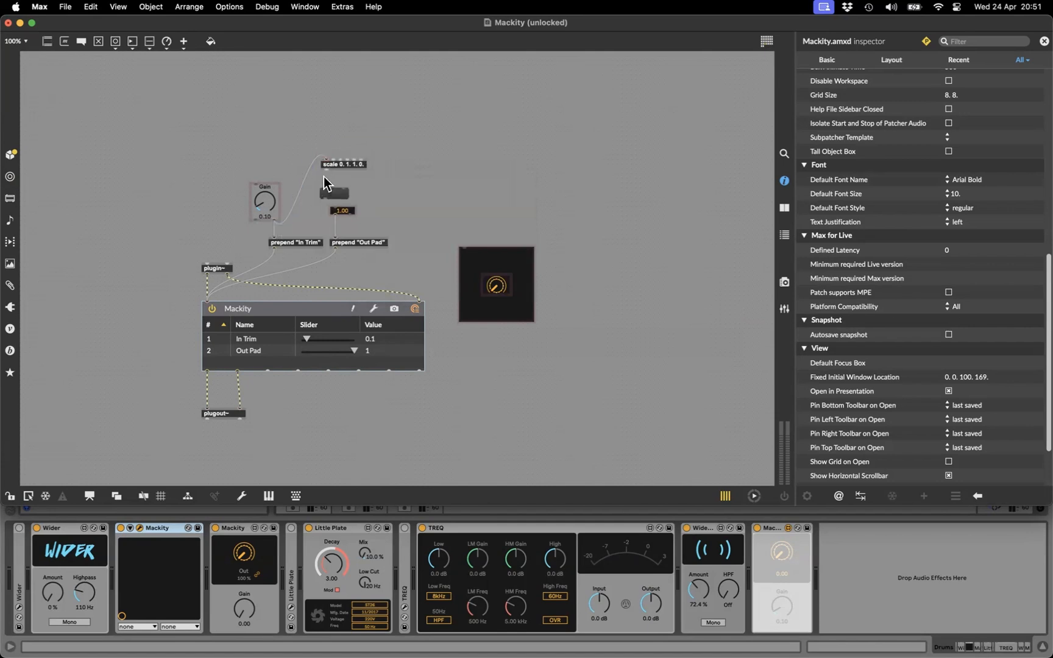
# Step: Lock the patcher, turn the Gain dial to test the scaled output, and return the dial to 0.10
pyautogui.press('super+e')
pyautogui.moveTo(264, 199)
pyautogui.mouseDown()
pyautogui.moveTo(264, 219)
pyautogui.moveTo(264, 140)
pyautogui.moveTo(261, 202)
pyautogui.mouseUp()
pyautogui.doubleClick(262, 203)
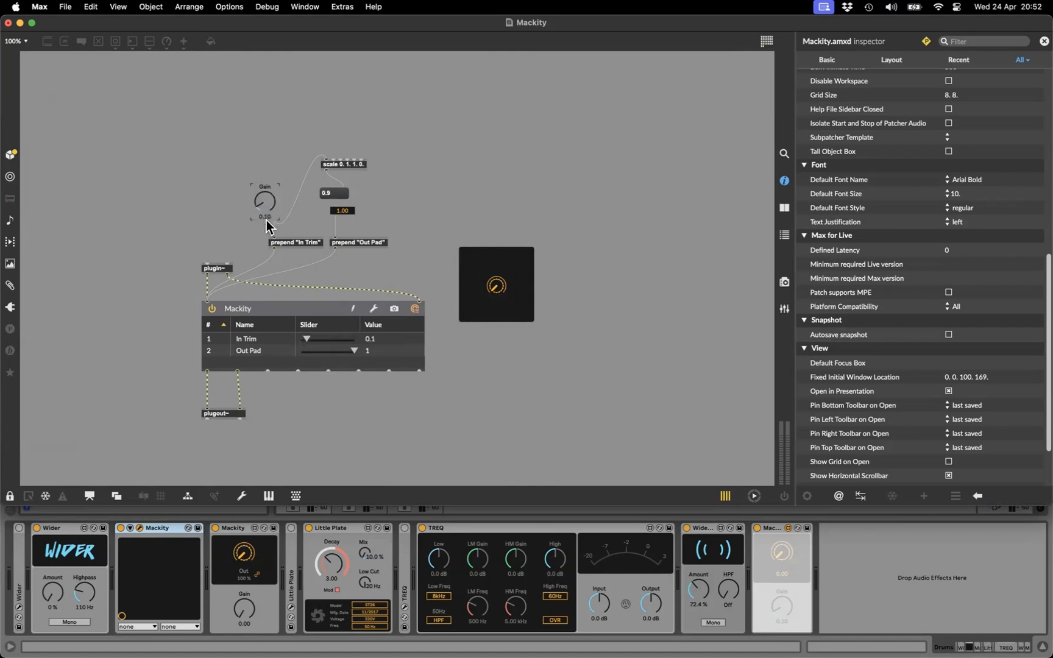
# Step: Unlock the patcher and change the scale object's arguments to 0.1 1. 1. 0.1
pyautogui.press('super+e')
pyautogui.doubleClick(349, 164)
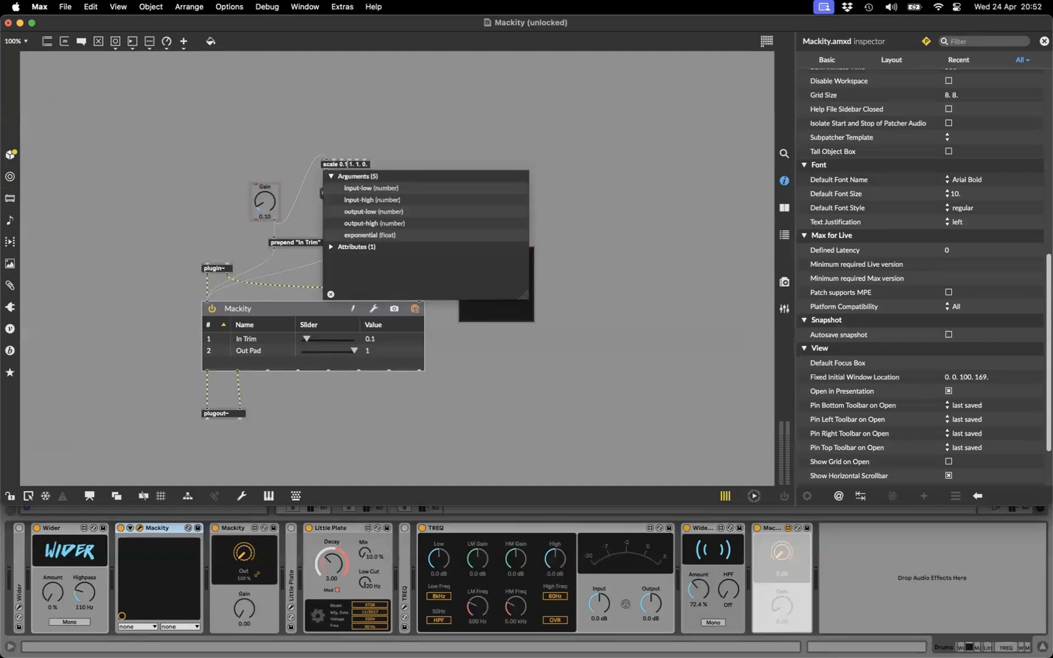
pyautogui.press('Return')
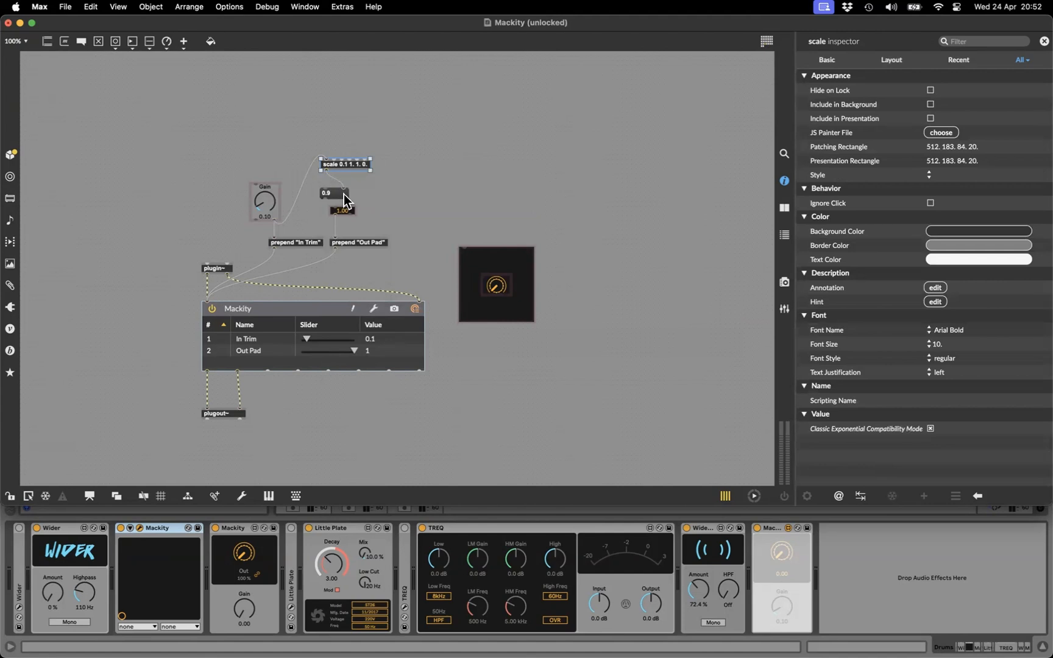
pyautogui.click(389, 178)
pyautogui.write('1')
pyautogui.press('Return')
pyautogui.click(458, 130)
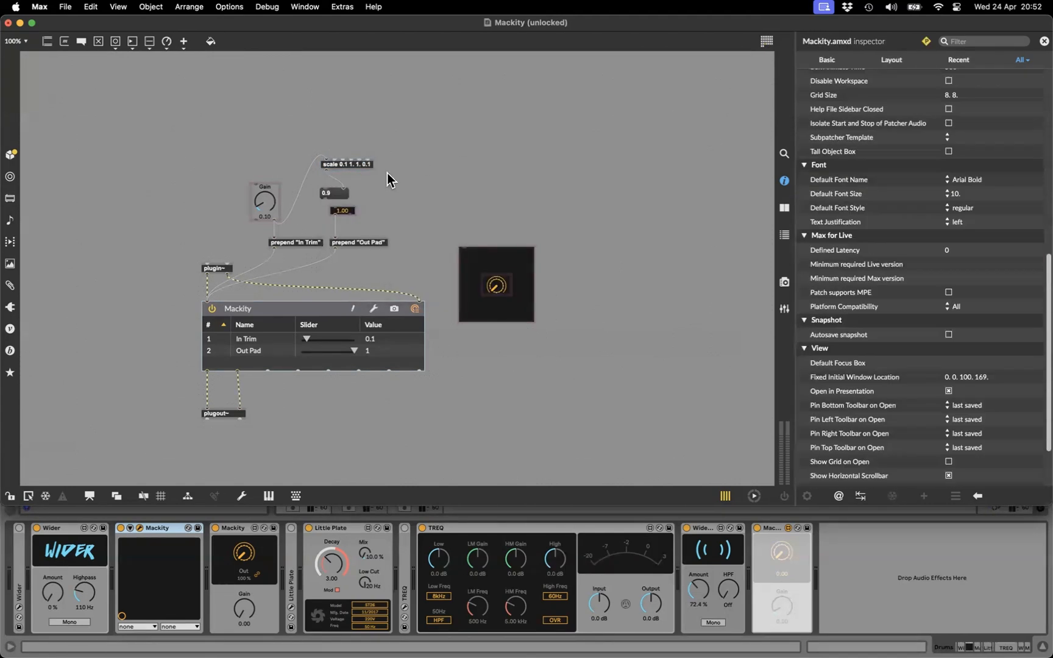
# Step: Test the revised scaling in the locked patcher by turning Gain down to 0.00, and unlock the patcher again
pyautogui.press('super+e')
pyautogui.moveTo(272, 203)
pyautogui.mouseDown()
pyautogui.moveTo(272, 161)
pyautogui.moveTo(276, 207)
pyautogui.mouseUp()
pyautogui.press('super+e')
# Step: Delete the message box beneath the scale object and move the scale object directly above the output number box
pyautogui.click(329, 195)
pyautogui.press('BackSpace')
pyautogui.moveTo(345, 166); pyautogui.dragTo(353, 184)
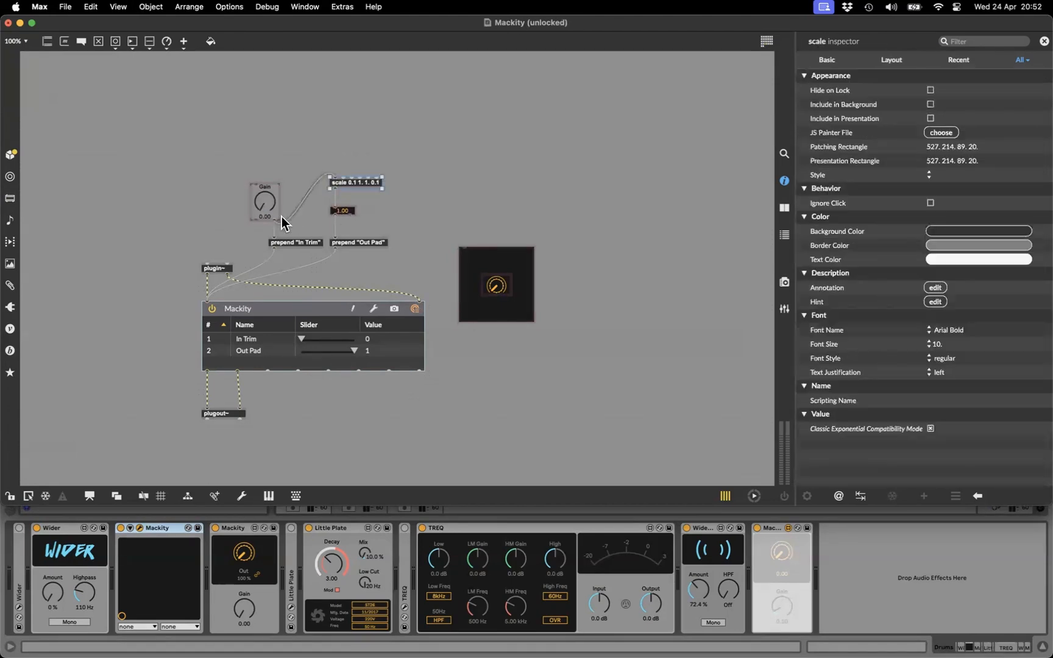
# Step: Lock the patcher, test the inverse scaling by changing the Gain dial and output number box, and reset them to 0.10 and 1.00
pyautogui.press('super+e')
pyautogui.moveTo(267, 204)
pyautogui.mouseDown()
pyautogui.moveTo(267, 130)
pyautogui.moveTo(268, 208)
pyautogui.mouseUp()
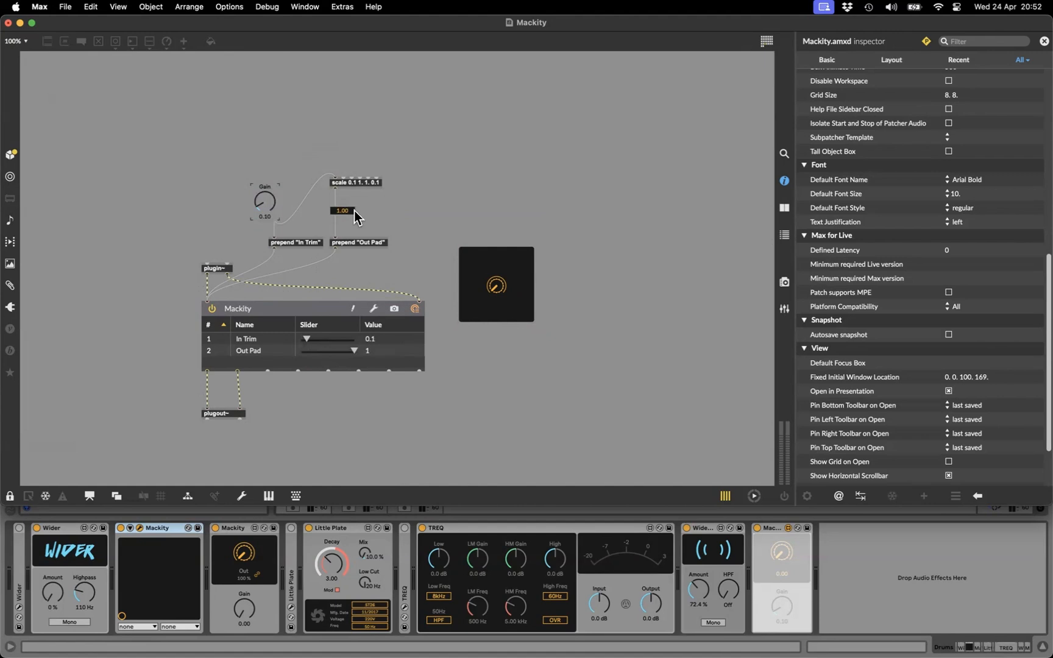
pyautogui.moveTo(352, 211); pyautogui.dragTo(353, 224)
pyautogui.moveTo(261, 210); pyautogui.dragTo(261, 186)
pyautogui.moveTo(342, 211); pyautogui.dragTo(342, 231)
pyautogui.moveTo(263, 207)
pyautogui.mouseDown()
pyautogui.moveTo(263, 183)
pyautogui.moveTo(263, 210)
pyautogui.mouseUp()
pyautogui.moveTo(343, 210); pyautogui.dragTo(342, 228)
pyautogui.moveTo(264, 202); pyautogui.dragTo(267, 197)
pyautogui.moveTo(266, 203); pyautogui.dragTo(266, 165)
pyautogui.moveTo(343, 211); pyautogui.dragTo(343, 220)
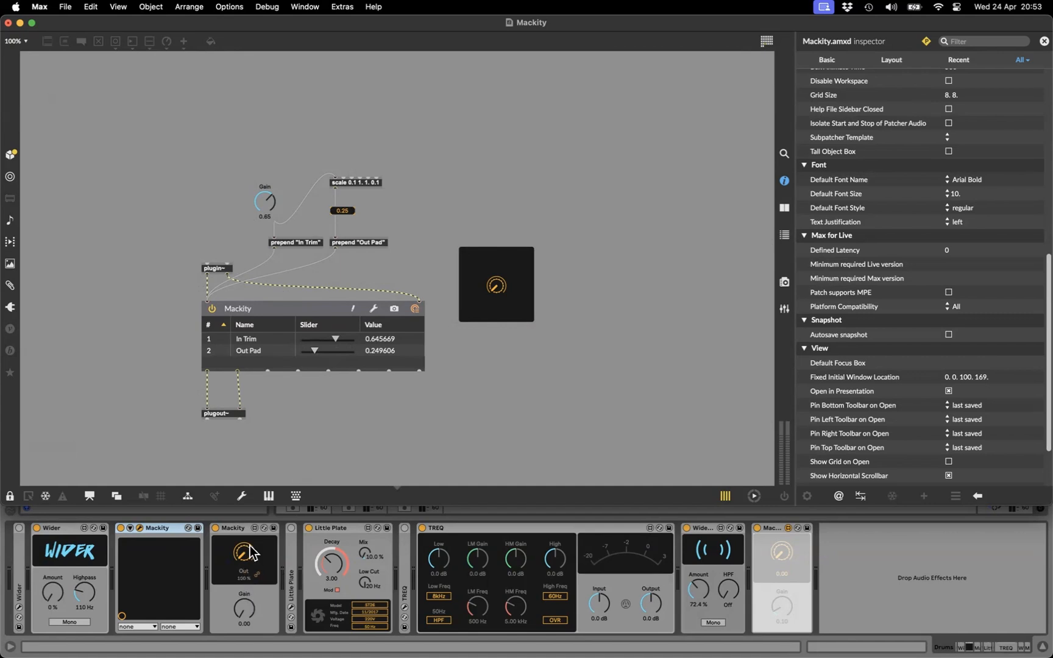
pyautogui.doubleClick(346, 211)
pyautogui.doubleClick(262, 202)
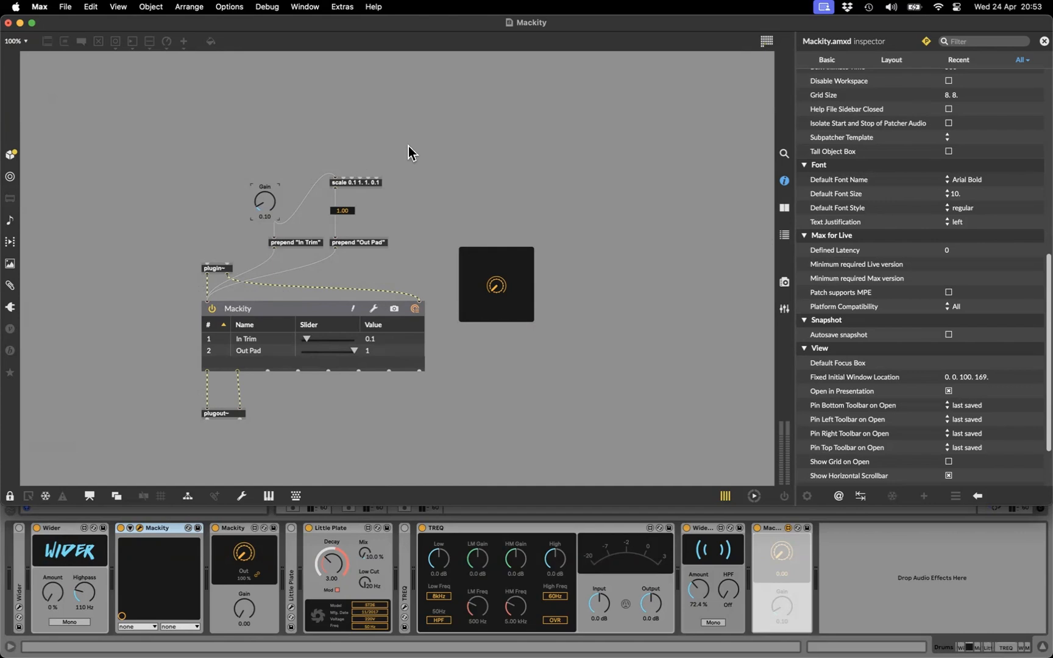
# Step: Unlock the patcher and add a live.text object in the empty area beyond the scale object
pyautogui.press('super+e')
pyautogui.write('n')
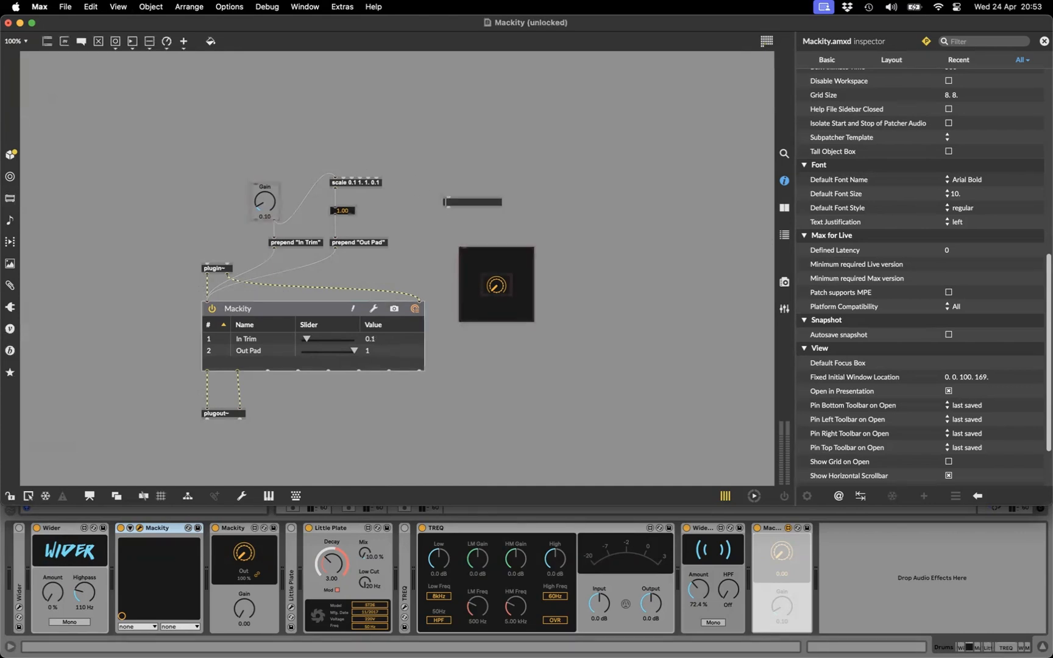
pyautogui.write('live.text')
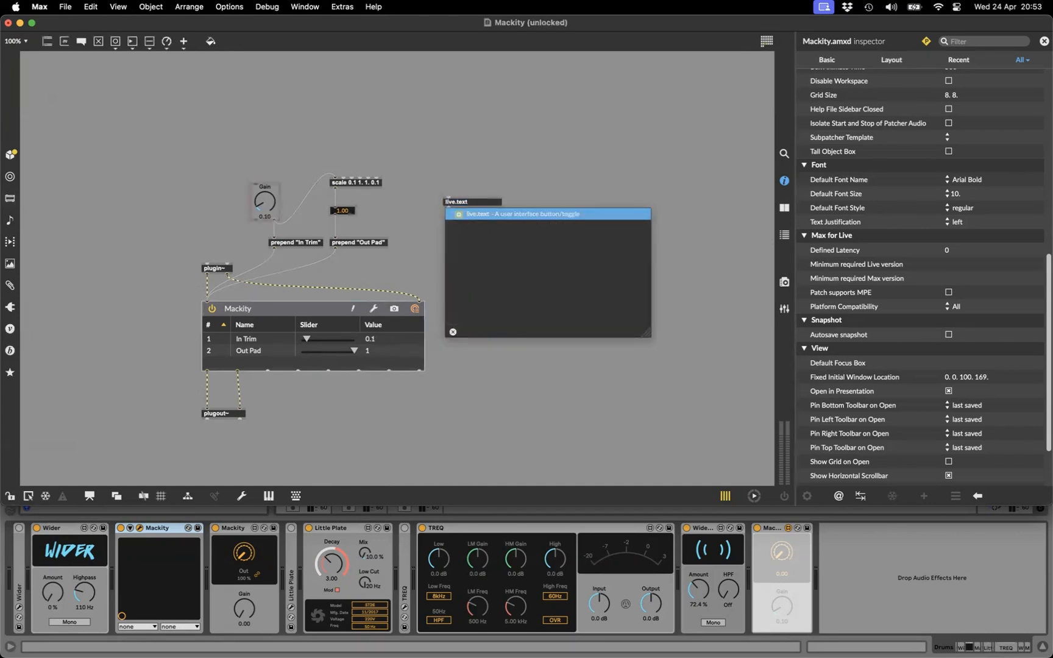
pyautogui.press('Return')
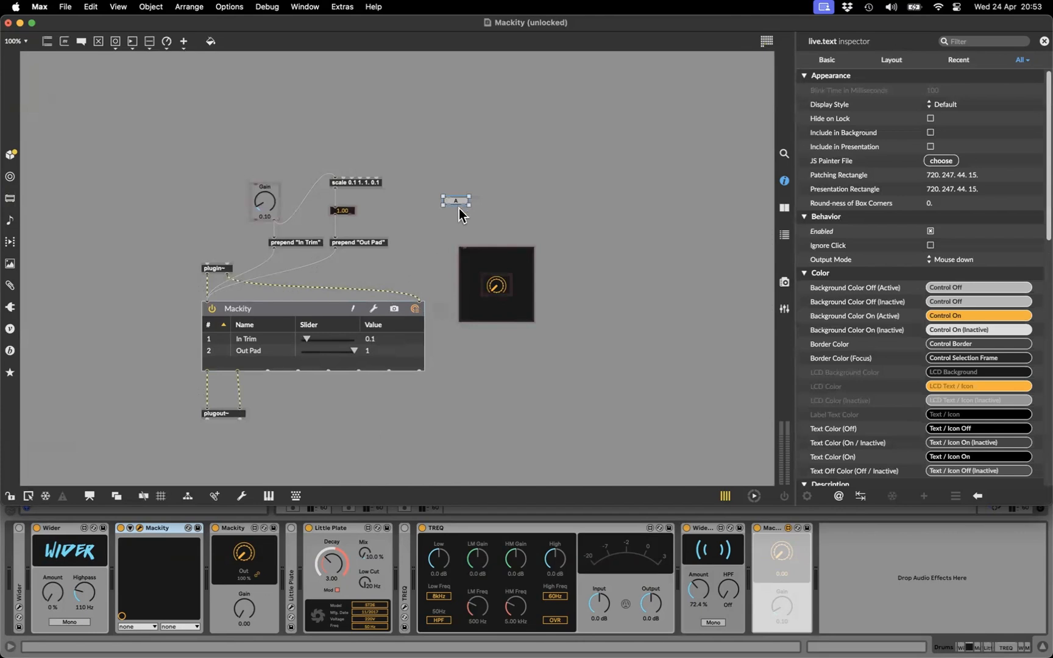
pyautogui.moveTo(456, 200); pyautogui.dragTo(450, 196)
# Step: Switch to Finder to look at linked.svg in the Icons folder, and return to the Max patcher
pyautogui.press('super+Tab')
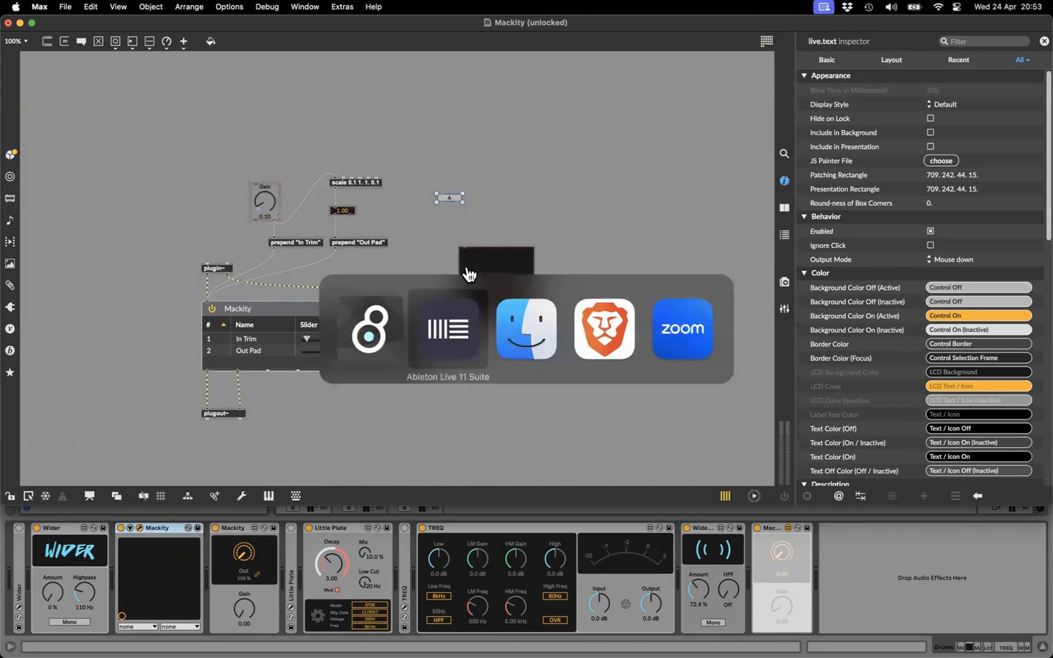
pyautogui.click(524, 339)
pyautogui.click(406, 190)
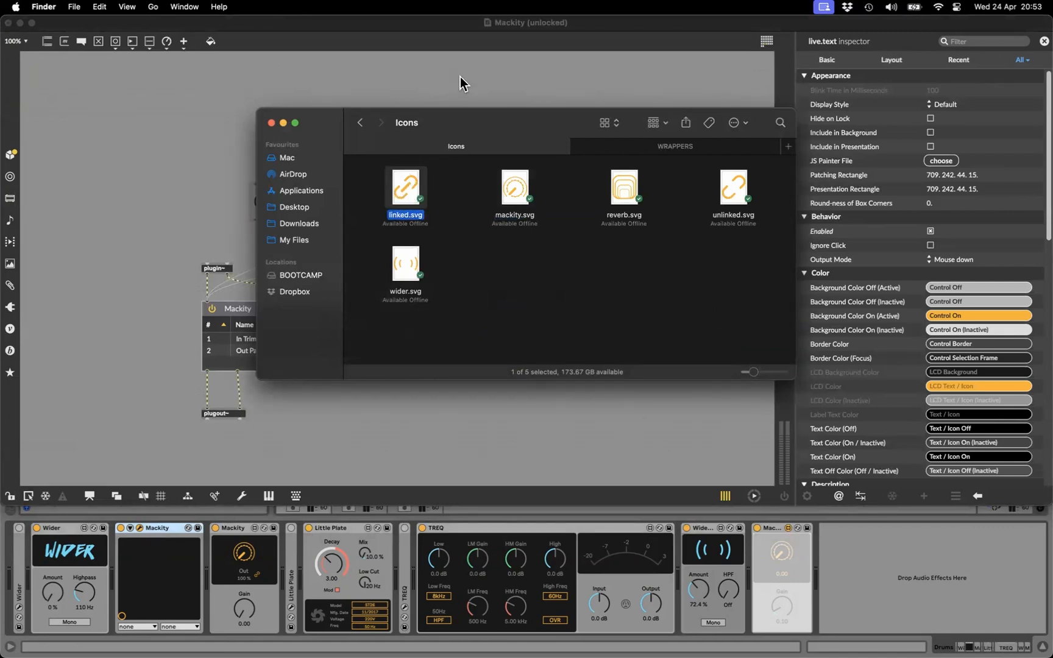
pyautogui.click(461, 80)
# Step: Check the live.text object's Text Off Label and Text On Label settings, and place the object beside the scale object
pyautogui.moveTo(433, 176); pyautogui.dragTo(423, 208)
pyautogui.click(429, 205)
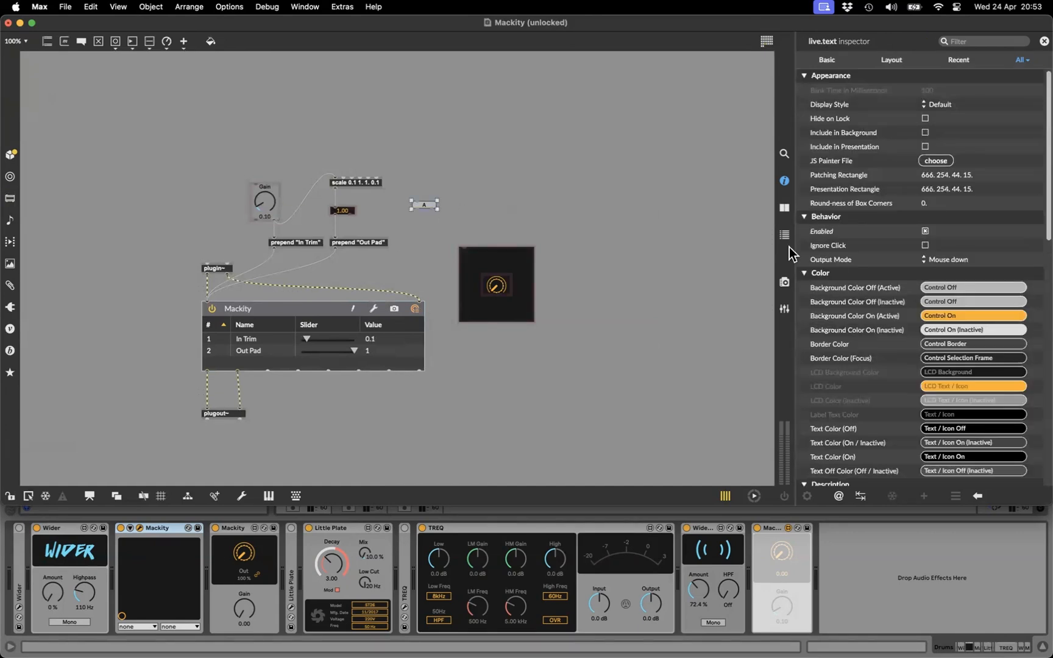
pyautogui.scroll(-10, 901, 267)
pyautogui.scroll(-10, 901, 267)
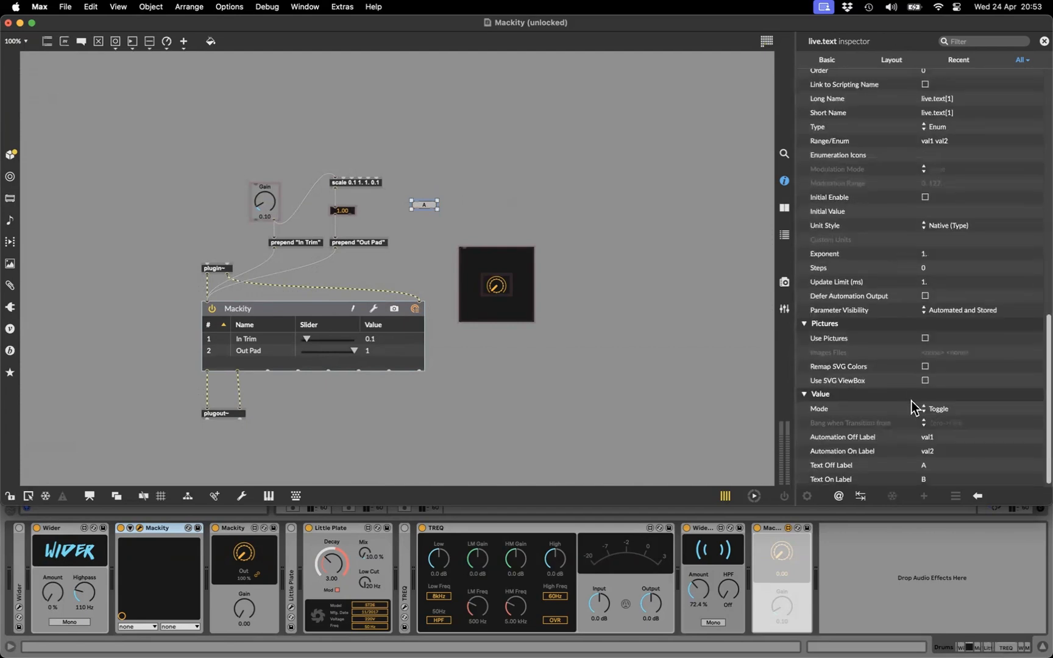
pyautogui.click(938, 466)
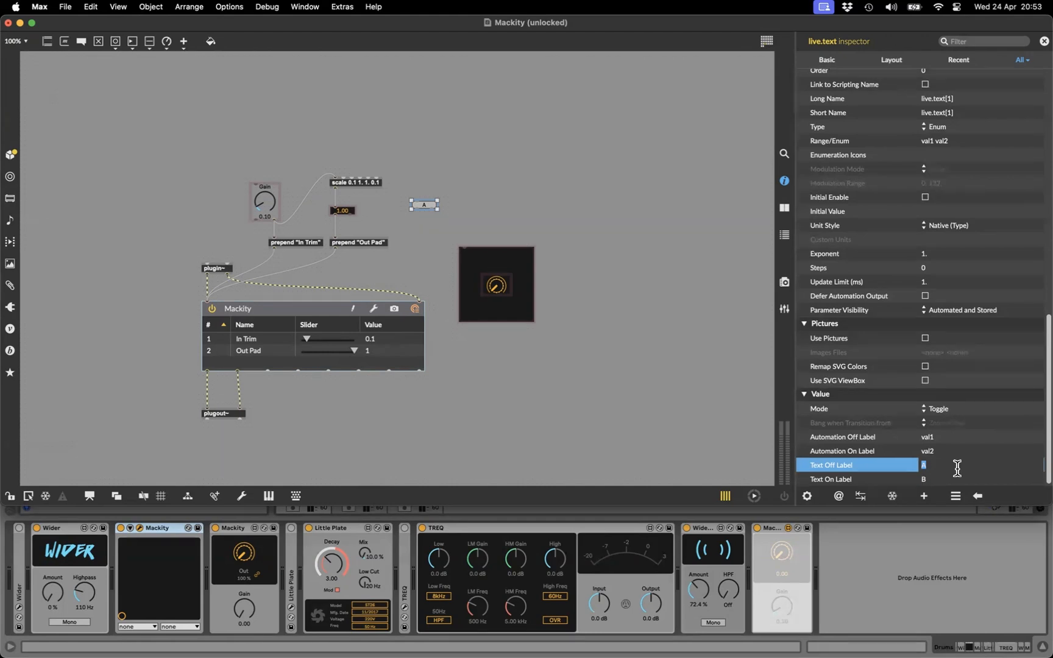
pyautogui.click(471, 184)
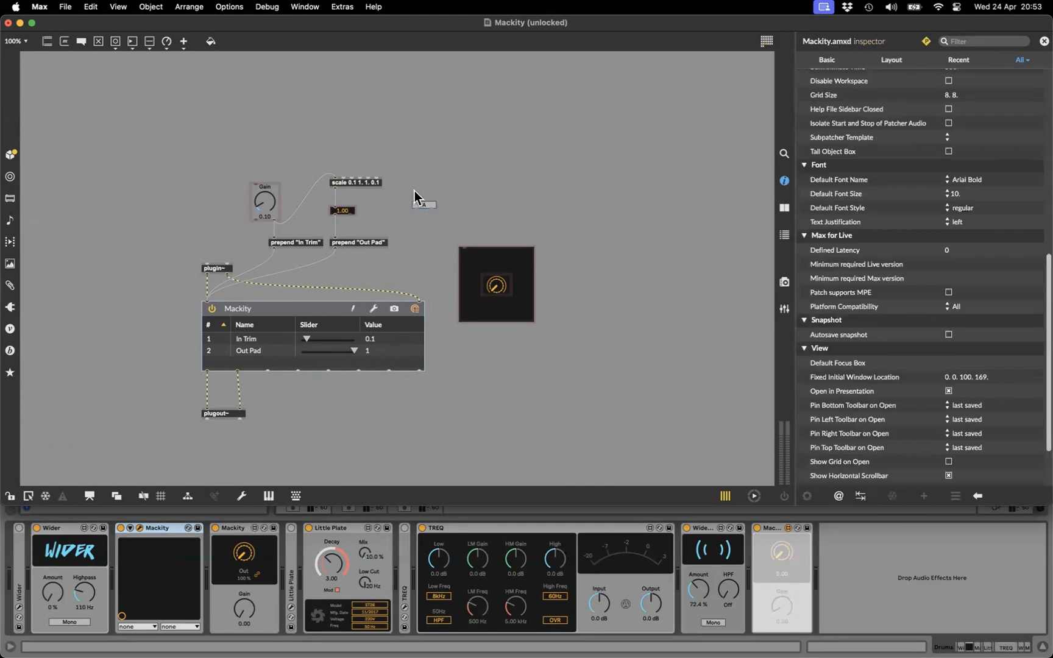
pyautogui.moveTo(422, 206); pyautogui.dragTo(426, 188)
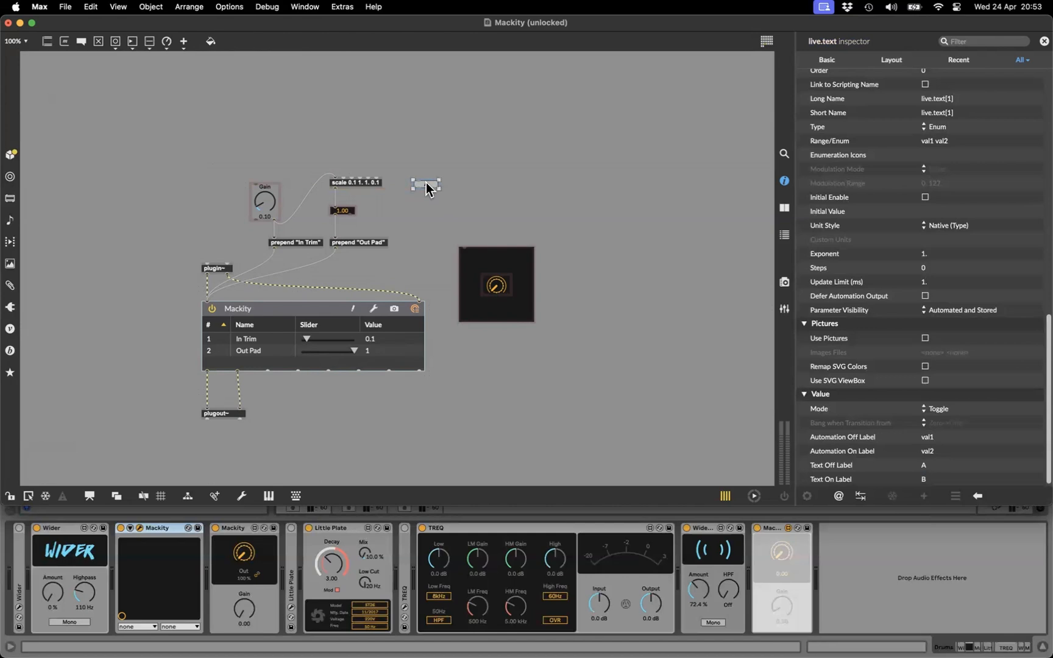
# Step: Add a gate object without arguments beneath the live.text toggle, beside the output number box
pyautogui.click(404, 214)
pyautogui.write('n')
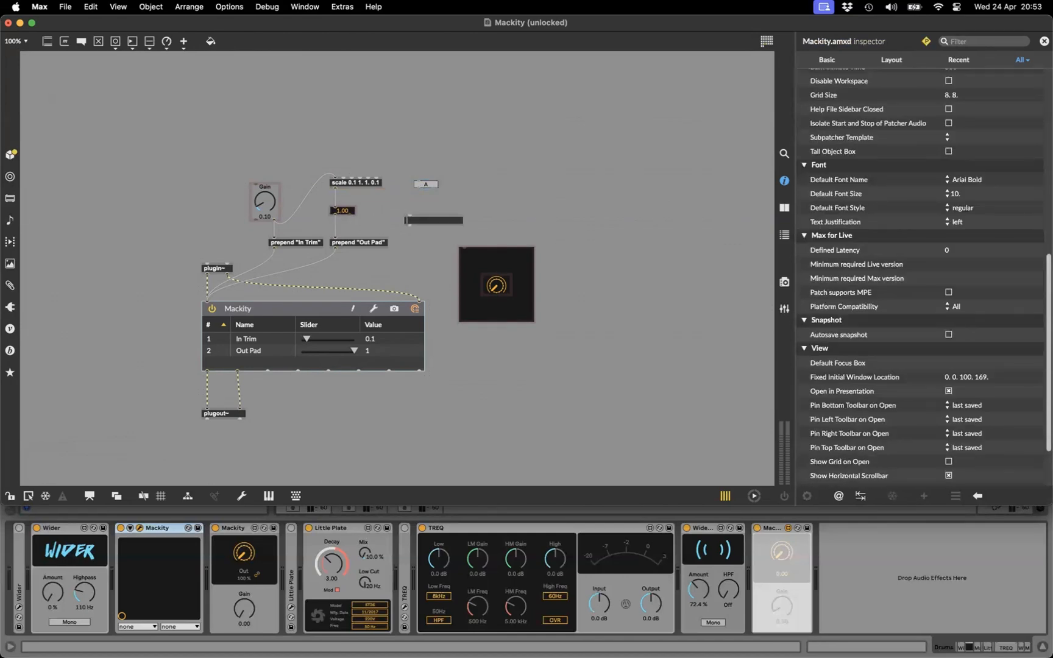
pyautogui.write('gate')
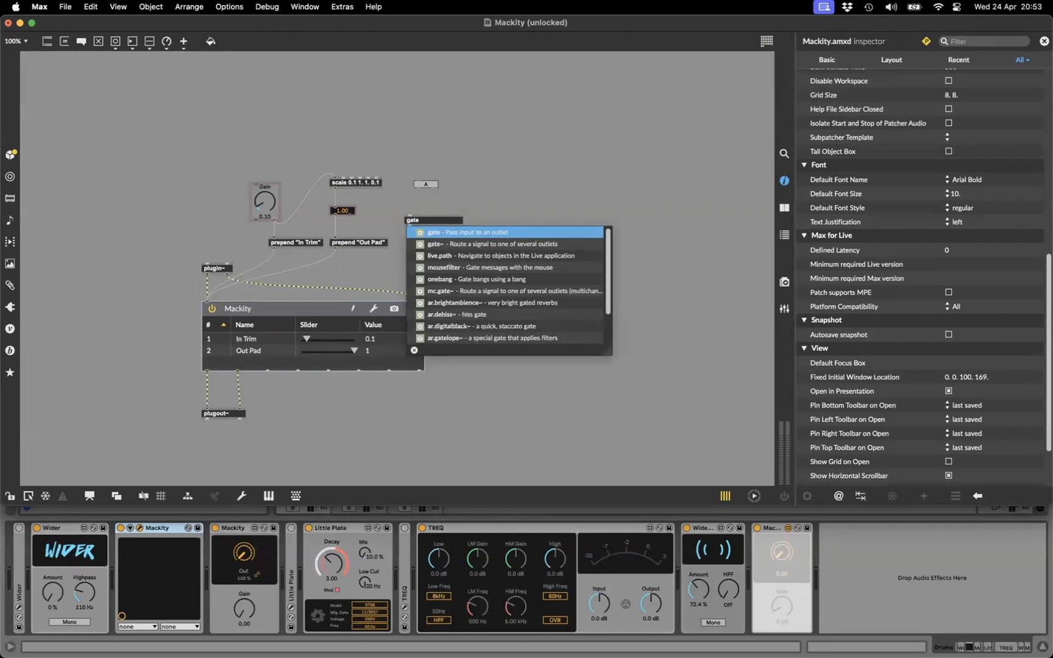
pyautogui.click(494, 235)
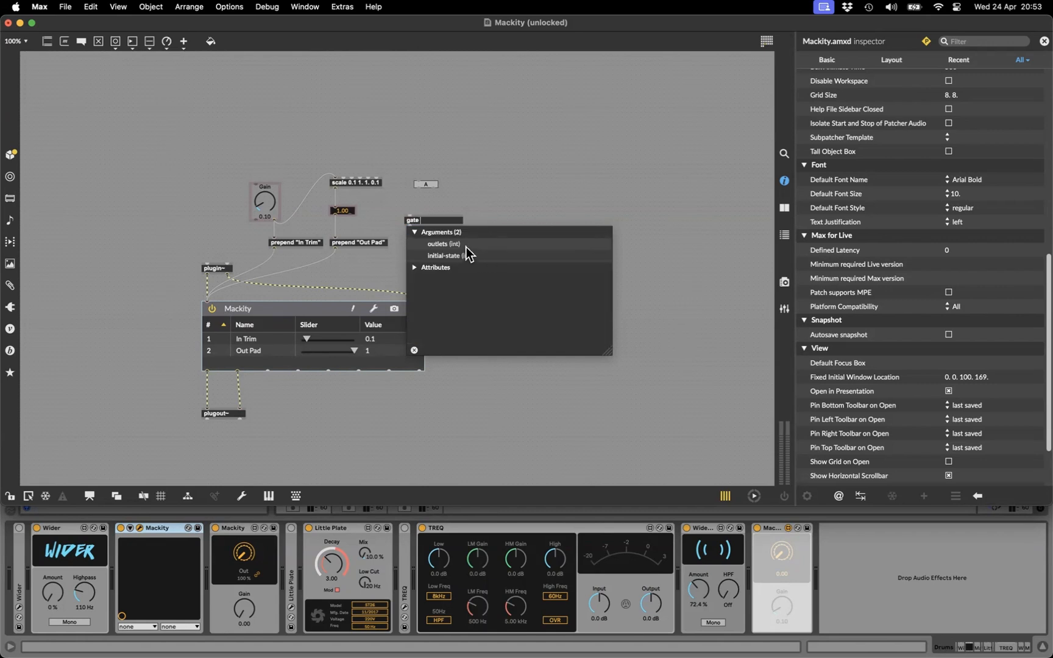
pyautogui.click(496, 205)
pyautogui.moveTo(417, 224); pyautogui.dragTo(409, 216)
# Step: Try the gate object with an argument of 1, and remove the argument again
pyautogui.doubleClick(407, 212)
pyautogui.write('1')
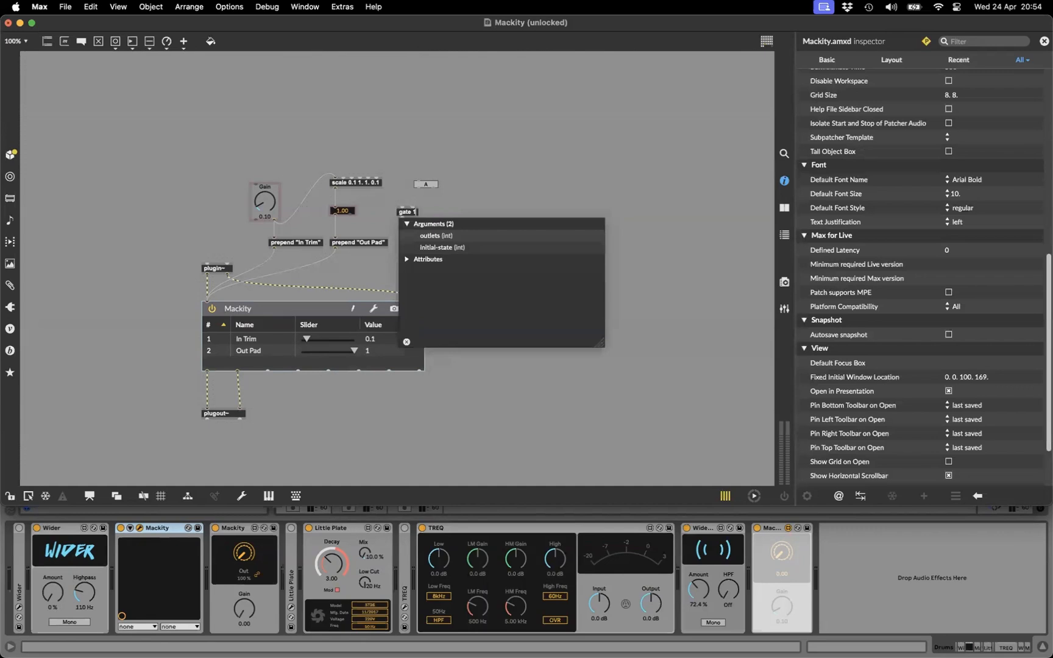
pyautogui.press('Return')
pyautogui.doubleClick(412, 214)
pyautogui.press('Return')
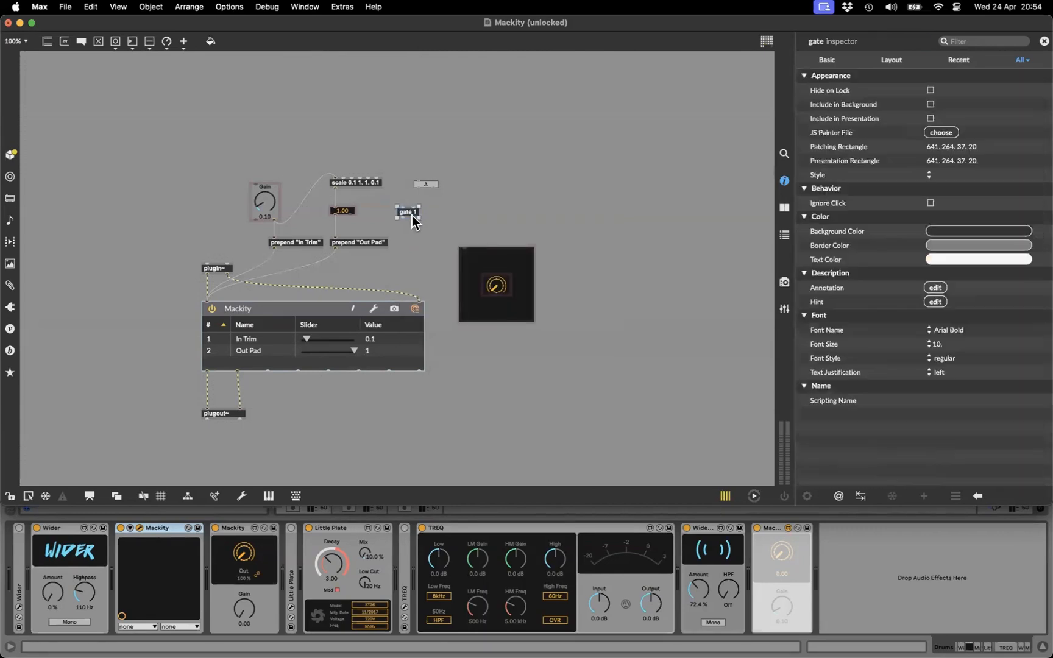
pyautogui.doubleClick(412, 215)
pyautogui.press('BackSpace')
pyautogui.press('BackSpace')
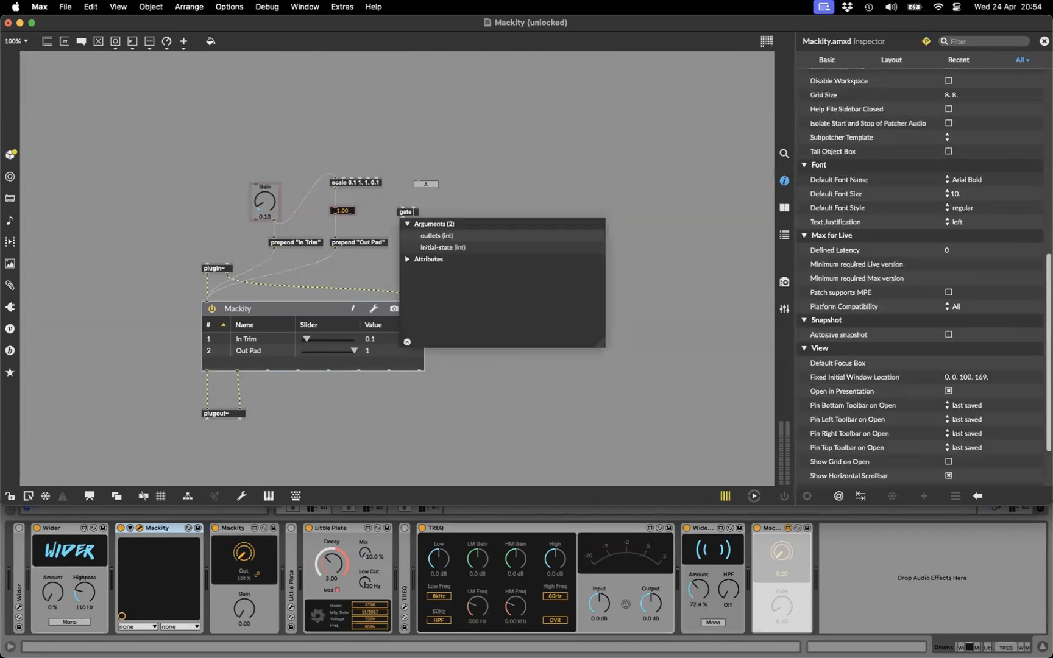
pyautogui.press('Return')
pyautogui.click(460, 201)
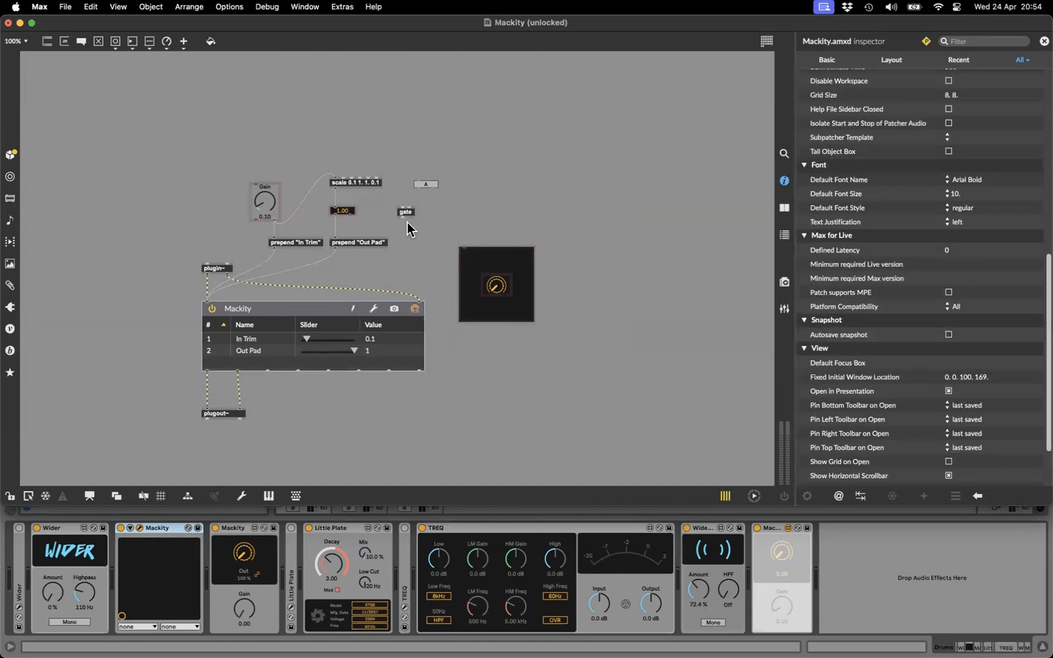
# Step: Wire the live.text toggle to the gate's control inlet and route the scale output through the gate into the output number box
pyautogui.moveTo(412, 218); pyautogui.dragTo(399, 213)
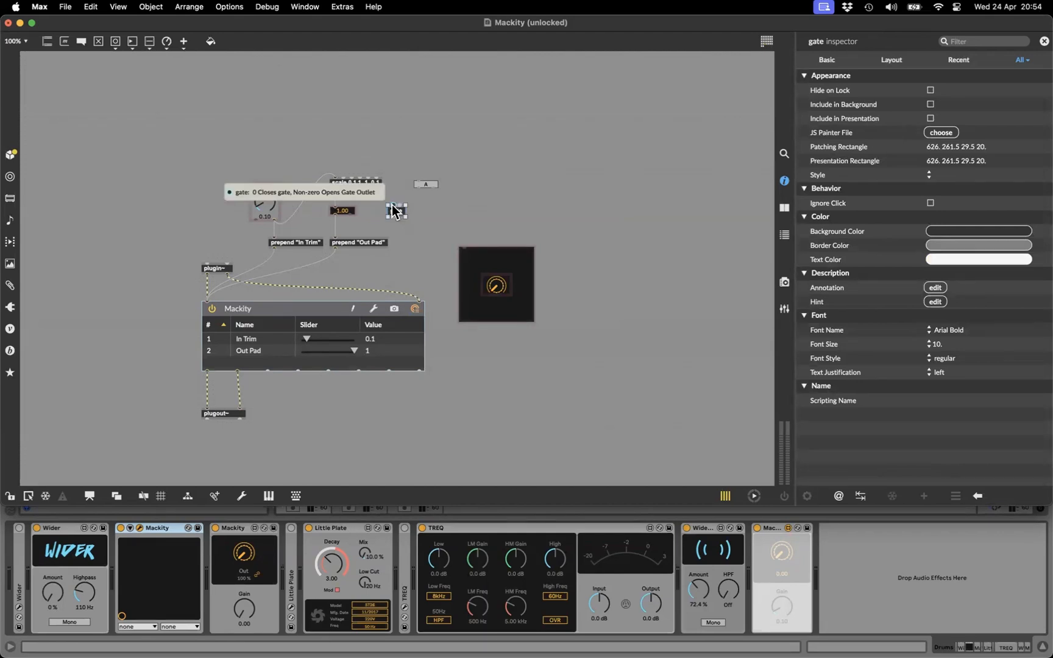
pyautogui.click(413, 169)
pyautogui.moveTo(402, 170); pyautogui.dragTo(395, 206)
pyautogui.click(393, 200)
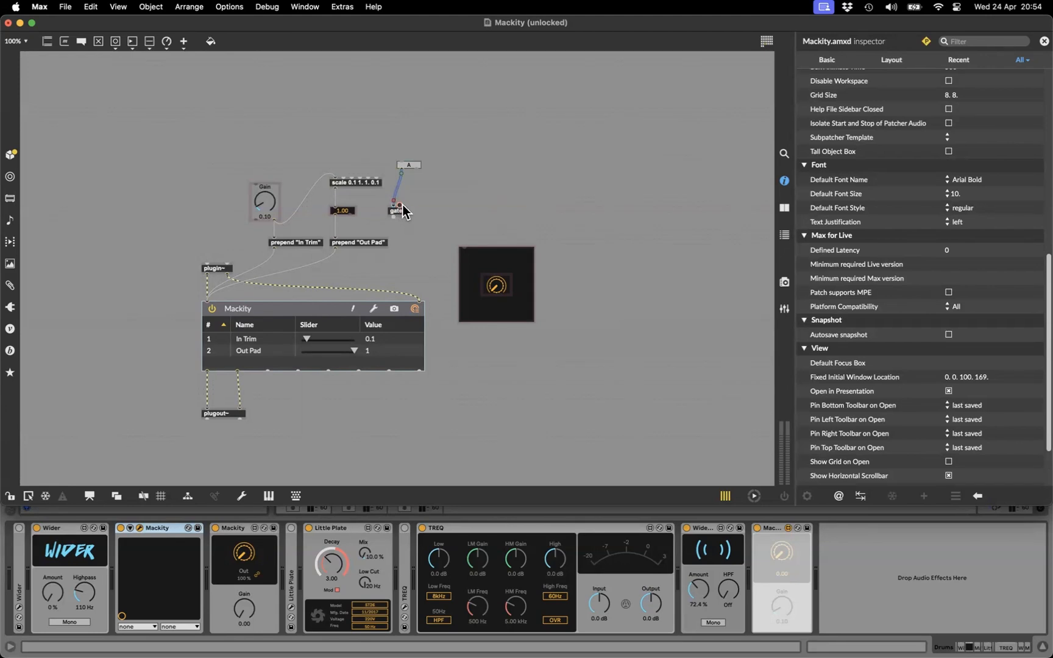
pyautogui.moveTo(335, 194); pyautogui.dragTo(345, 216)
# Step: Test the gate in the locked patcher: set Gain to 0.25 with the toggle on, and output to 1.00 with it off
pyautogui.press('super+e')
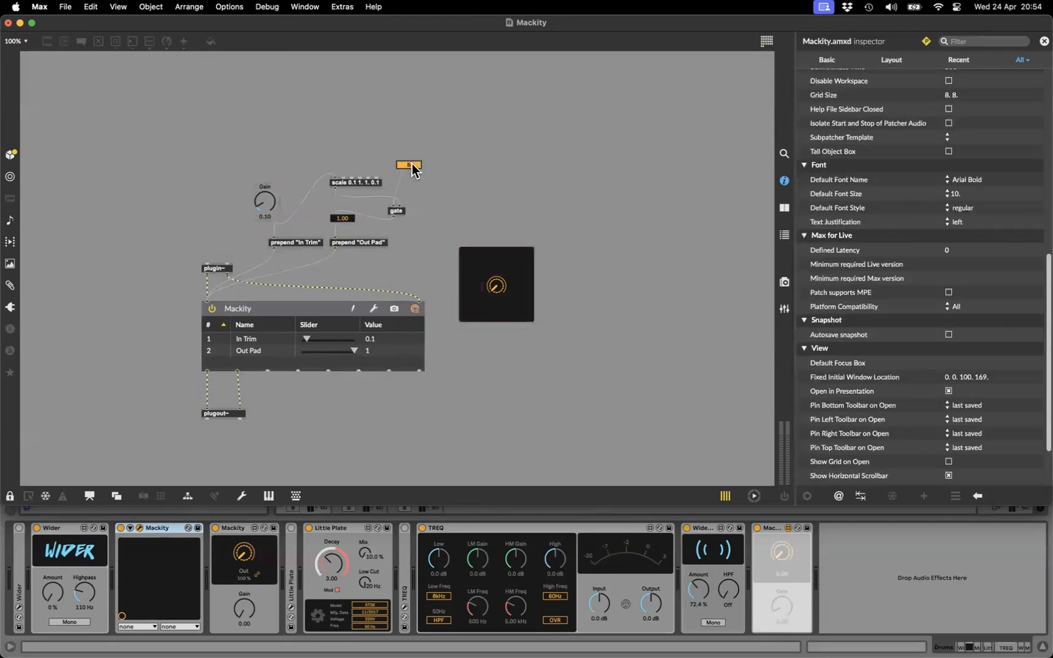
pyautogui.moveTo(273, 206)
pyautogui.mouseDown()
pyautogui.moveTo(274, 174)
pyautogui.moveTo(271, 204)
pyautogui.mouseUp()
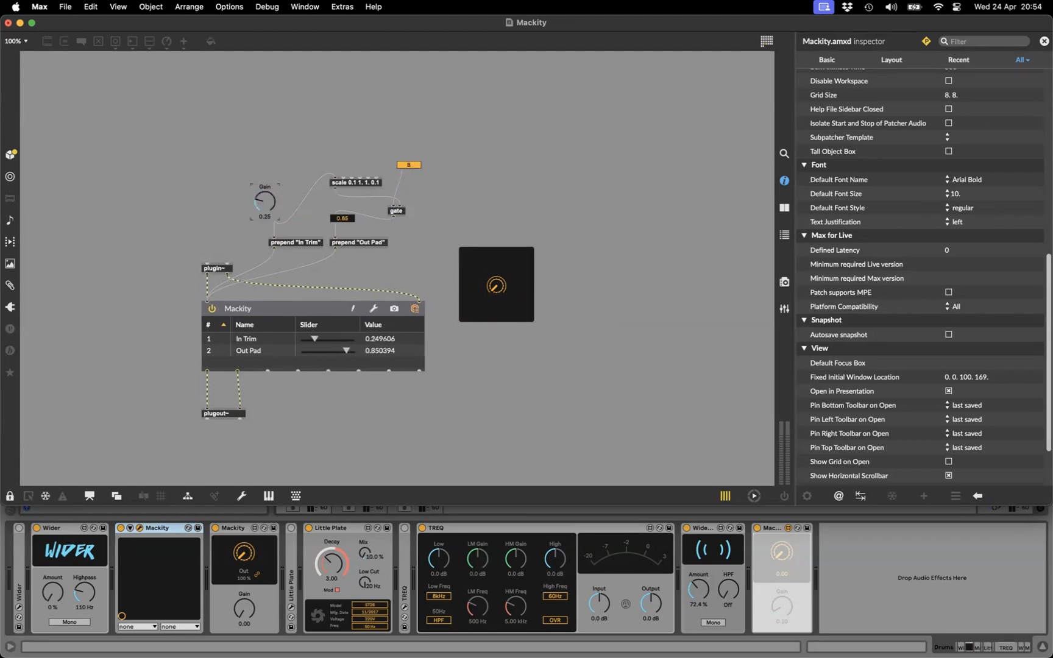
pyautogui.click(413, 165)
pyautogui.moveTo(345, 219); pyautogui.dragTo(368, 204)
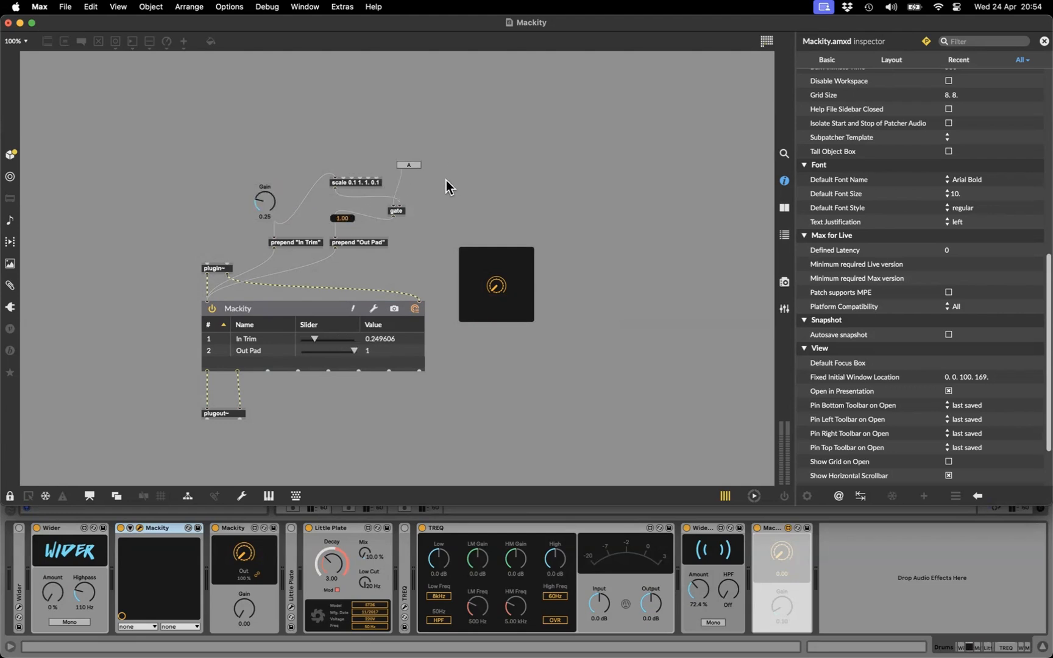
# Step: Unlock the patcher and move the live.text toggle directly above the gate, next to the scale object
pyautogui.press('super+e')
pyautogui.moveTo(414, 166); pyautogui.dragTo(405, 183)
pyautogui.click(432, 167)
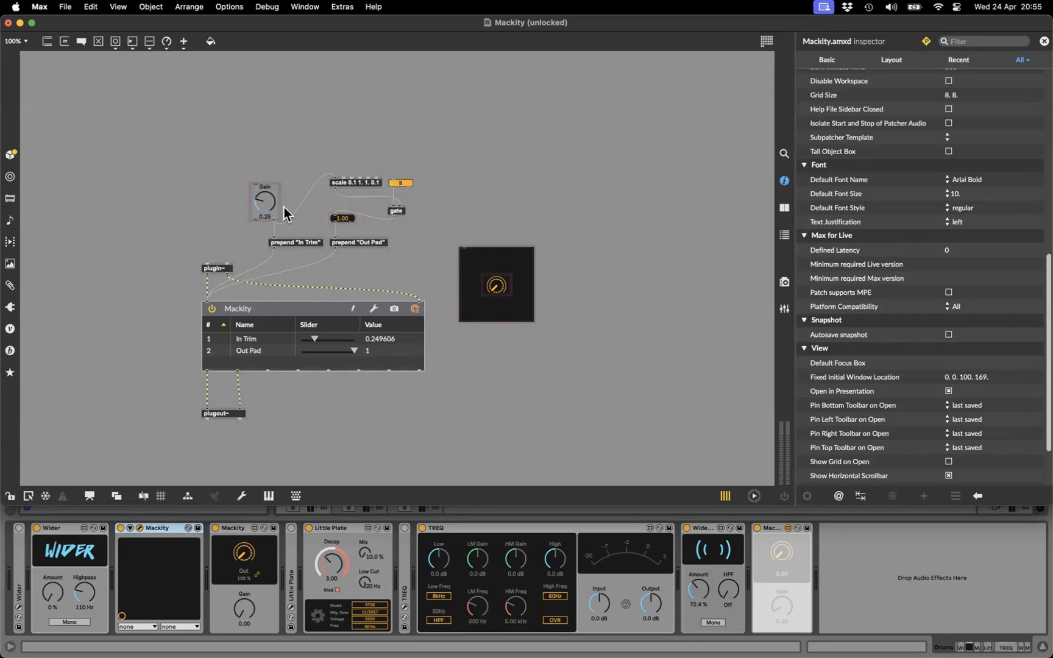
# Step: Lock the patcher and turn the Gain dial to test the linked output with the toggle on, ending at 0.25
pyautogui.press('super+e')
pyautogui.moveTo(254, 208); pyautogui.dragTo(352, 222)
pyautogui.moveTo(263, 211); pyautogui.dragTo(263, 214)
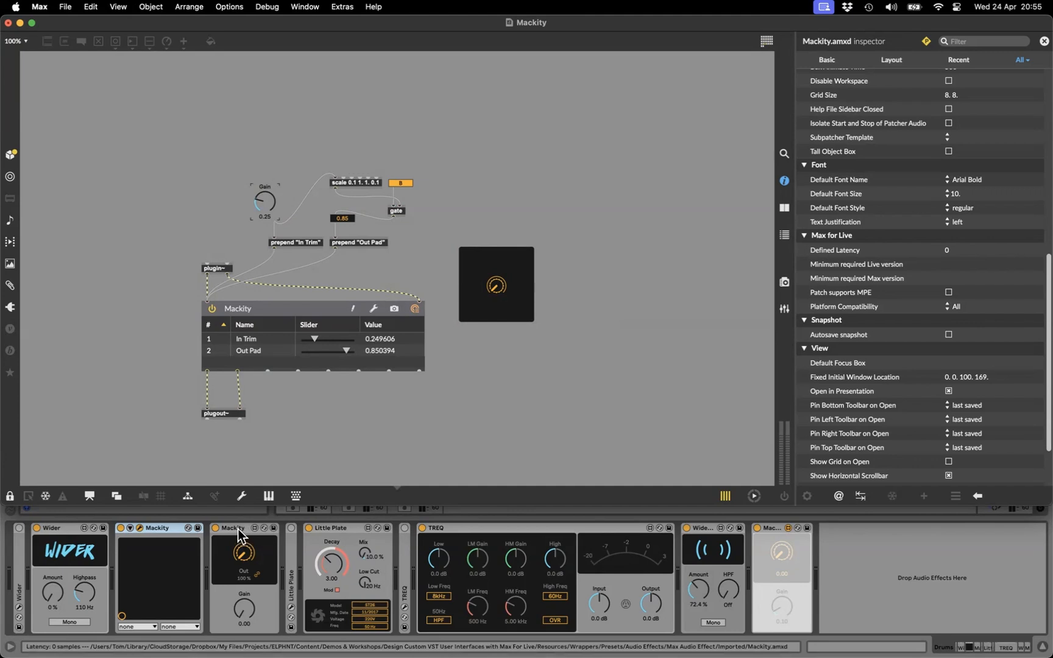
# Step: Switch to Brave to view the Airwindows Wrappers on the experiments page, and return to the Max patcher
pyautogui.press('super+Tab')
pyautogui.press('super+Tab')
pyautogui.press('super+Tab')
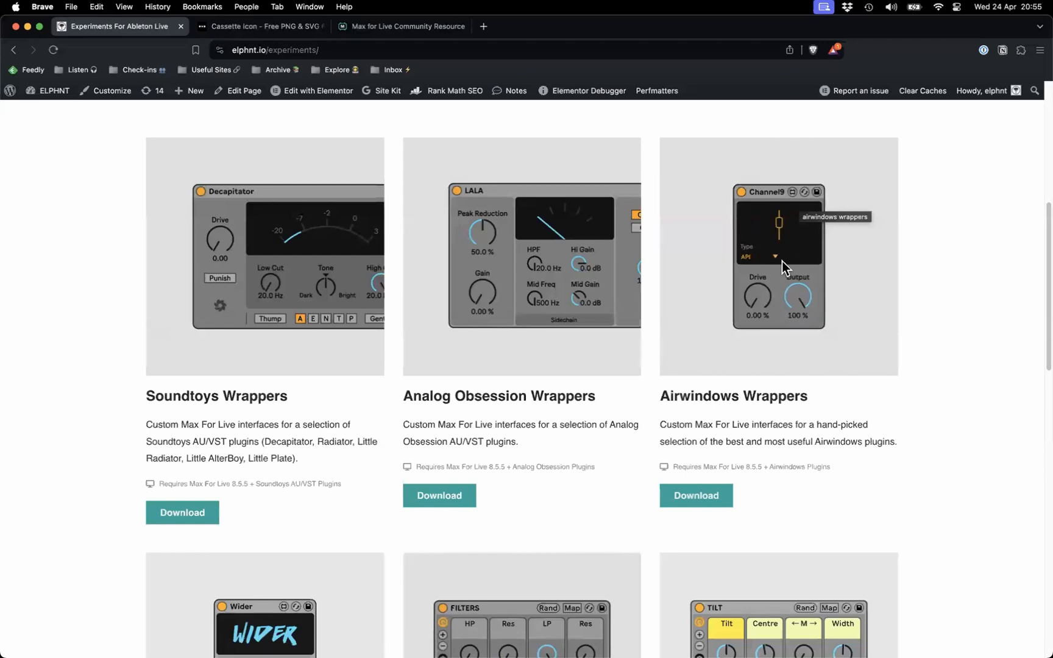
pyautogui.press('super+Tab')
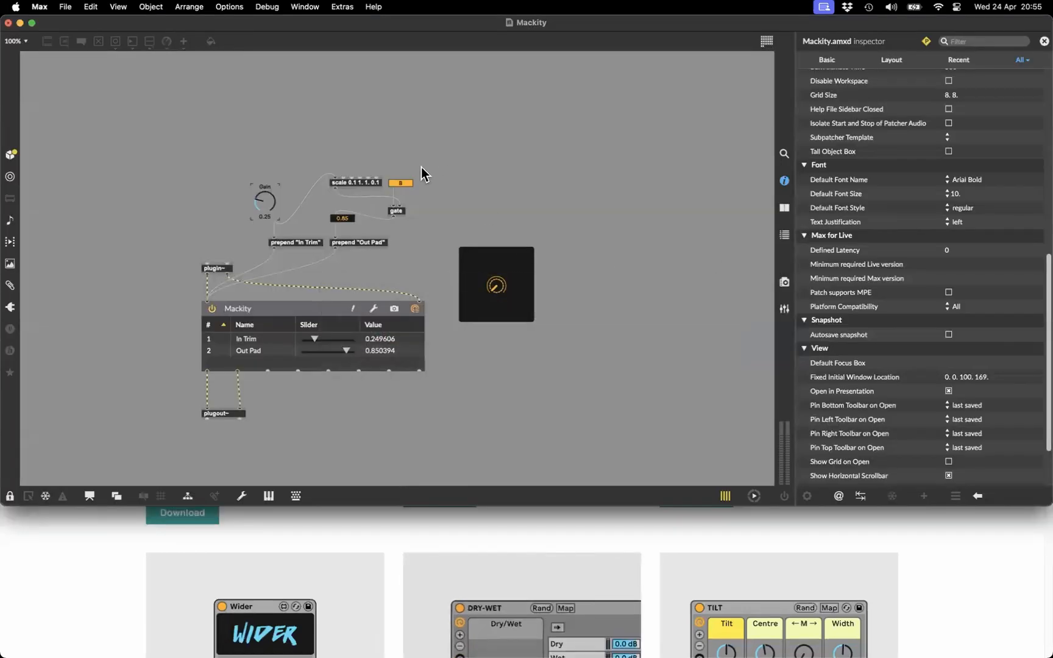
# Step: Unlock the patcher, move the scale object higher above the output number box, and check the presentation layout
pyautogui.press('super+e')
pyautogui.moveTo(362, 173); pyautogui.dragTo(363, 165)
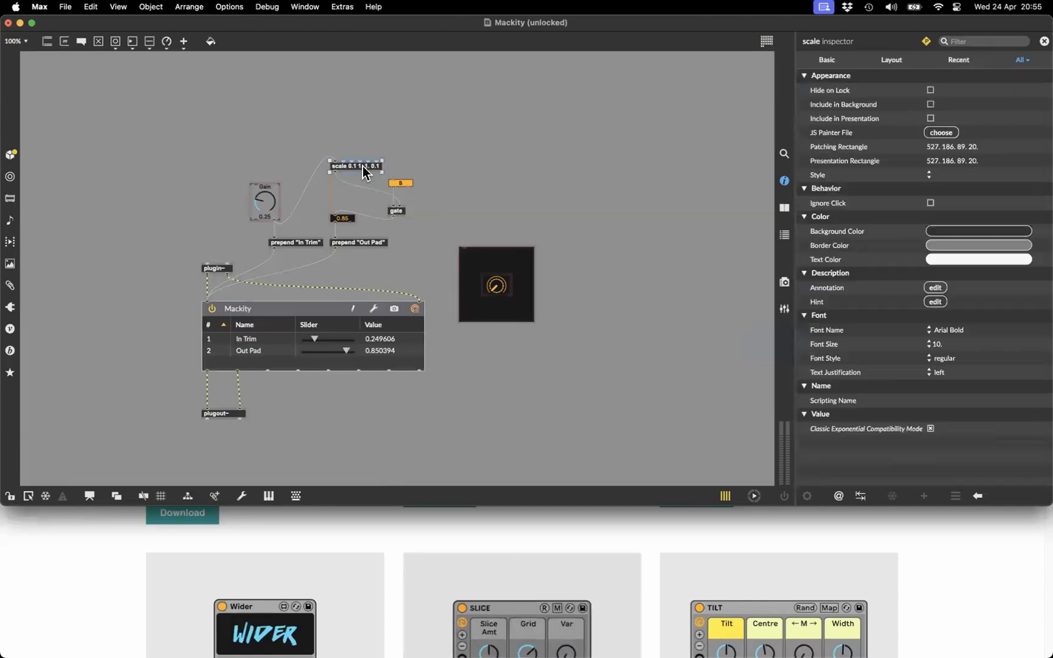
pyautogui.click(90, 495)
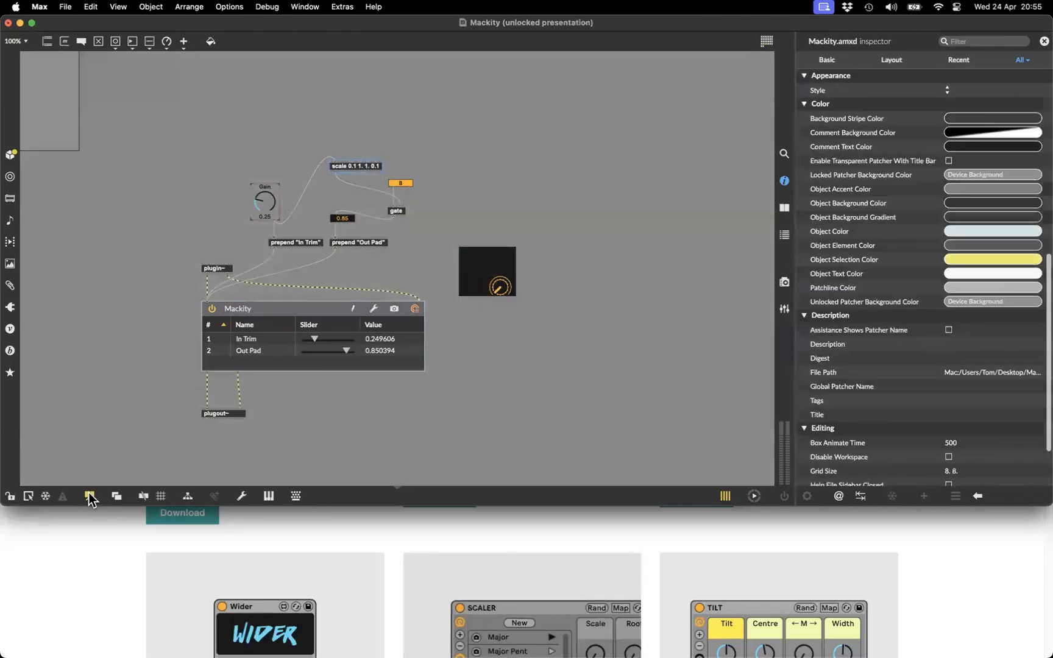
pyautogui.click(90, 496)
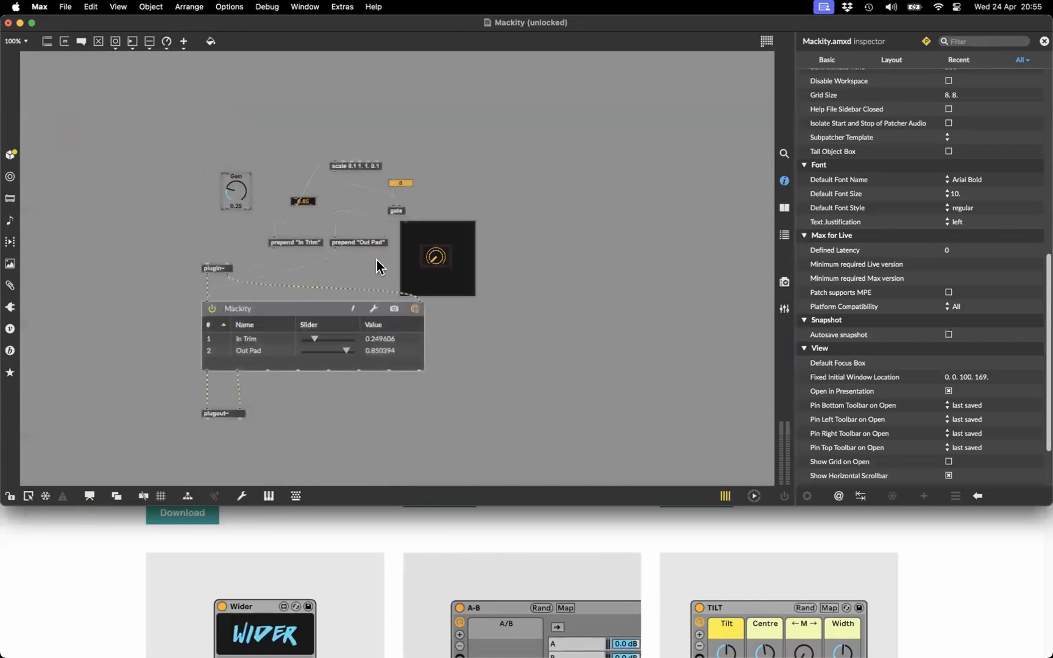
# Step: Add the live.text toggle to the presentation and place it beside the output value at the edge of the dark panel
pyautogui.rightClick(399, 182)
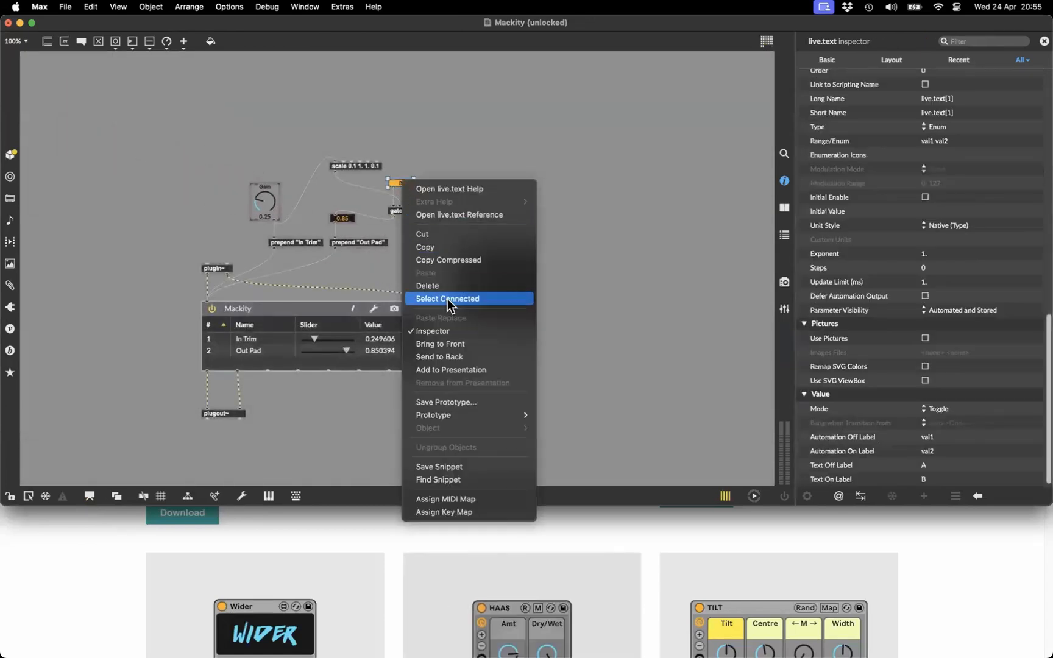
pyautogui.click(481, 369)
pyautogui.click(89, 495)
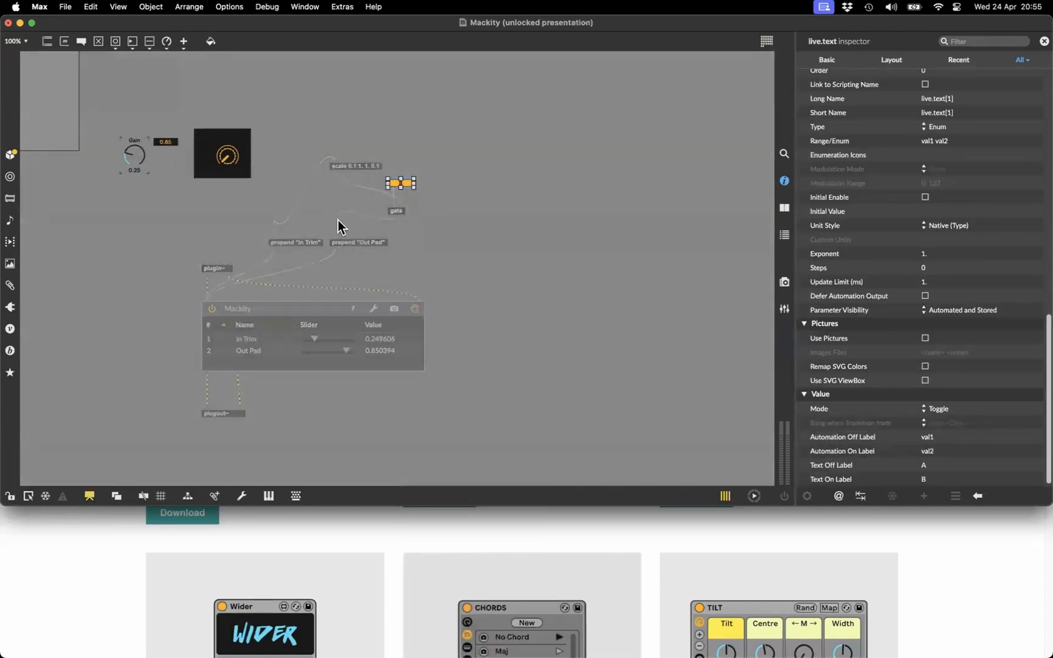
pyautogui.moveTo(404, 181); pyautogui.dragTo(75, 94)
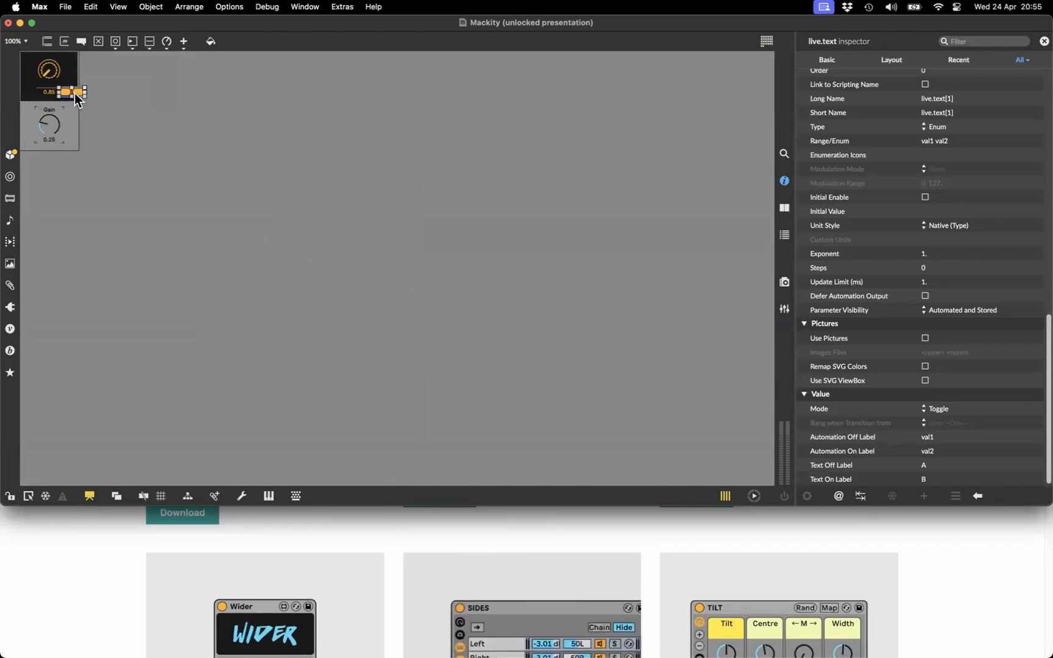
# Step: Move the toggle clear of the dark panel and bring linked.svg and unlinked.svg from Finder's Icons folder into the presentation below it
pyautogui.moveTo(78, 93); pyautogui.dragTo(170, 115)
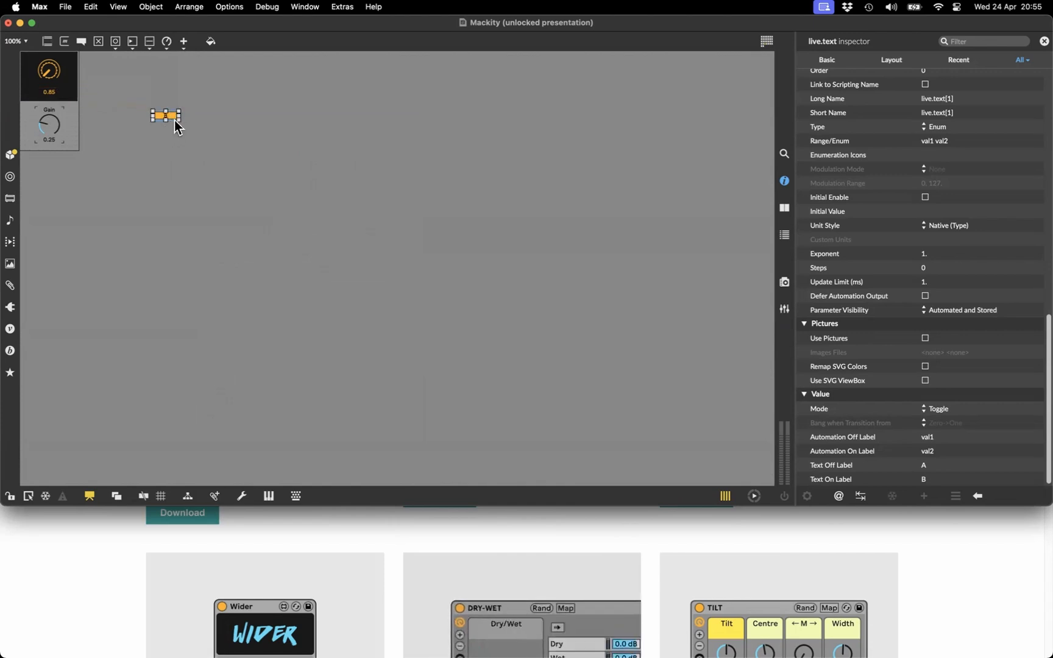
pyautogui.press('super+Tab')
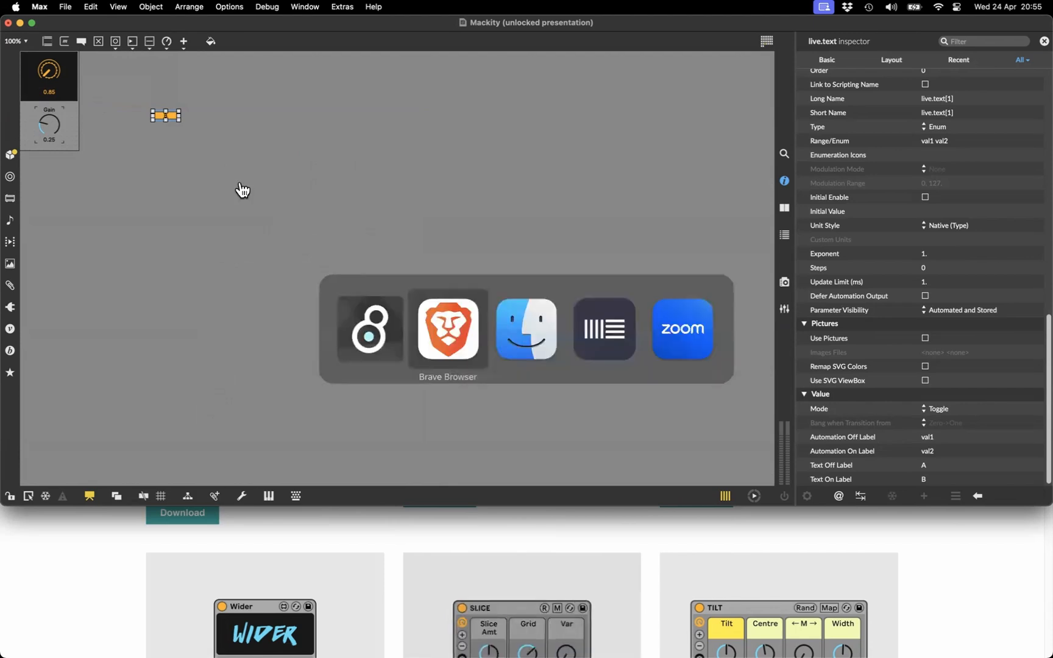
pyautogui.press('super+Tab')
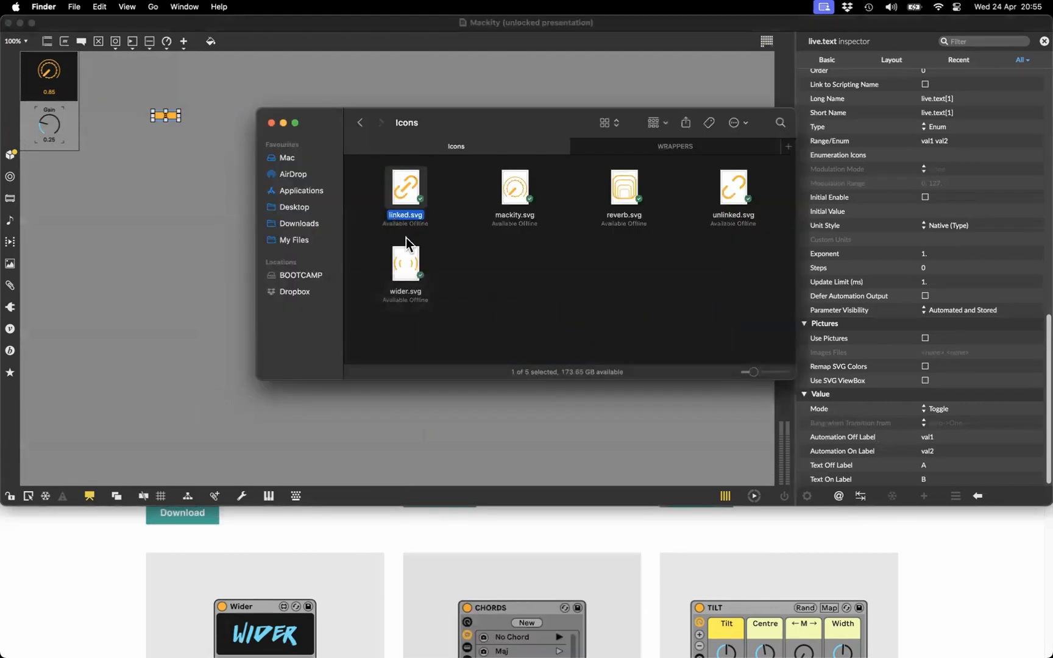
pyautogui.moveTo(403, 193); pyautogui.dragTo(142, 214)
pyautogui.moveTo(733, 188); pyautogui.dragTo(160, 285)
pyautogui.click(188, 293)
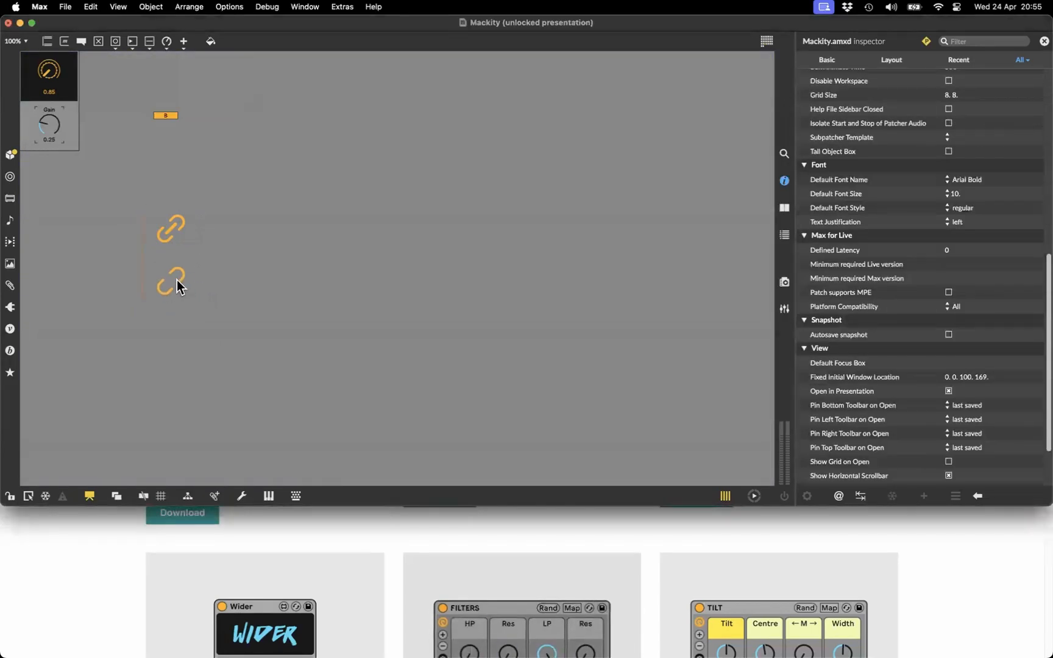
# Step: Enable pictures on the orange toggle and set unlinked.svg as its first image file, using the path copied from the image object
pyautogui.click(176, 280)
pyautogui.click(177, 228)
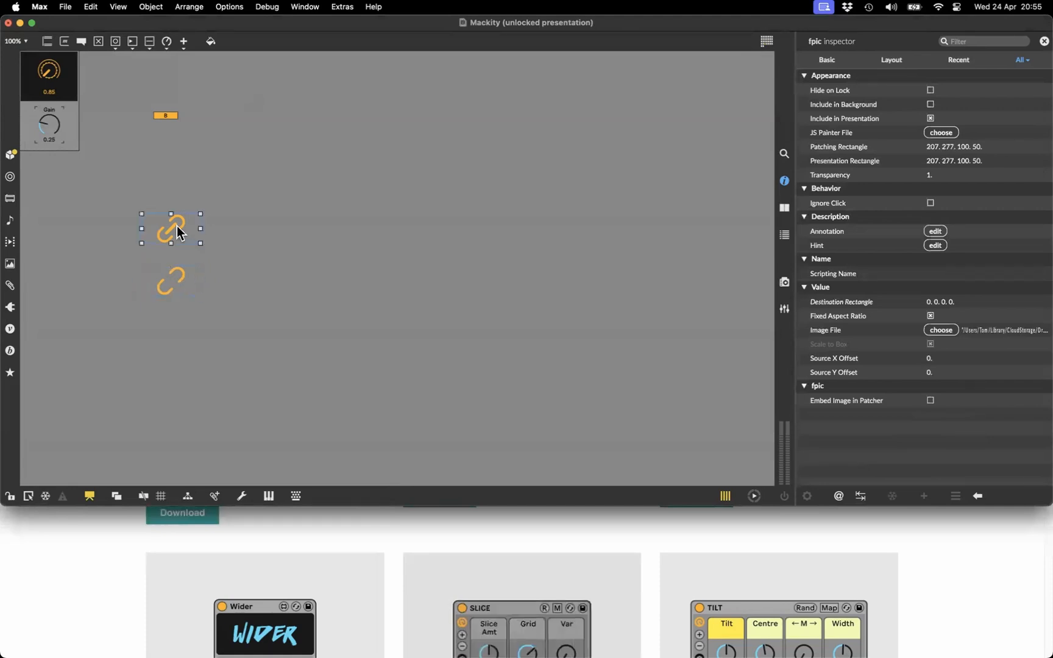
pyautogui.click(176, 285)
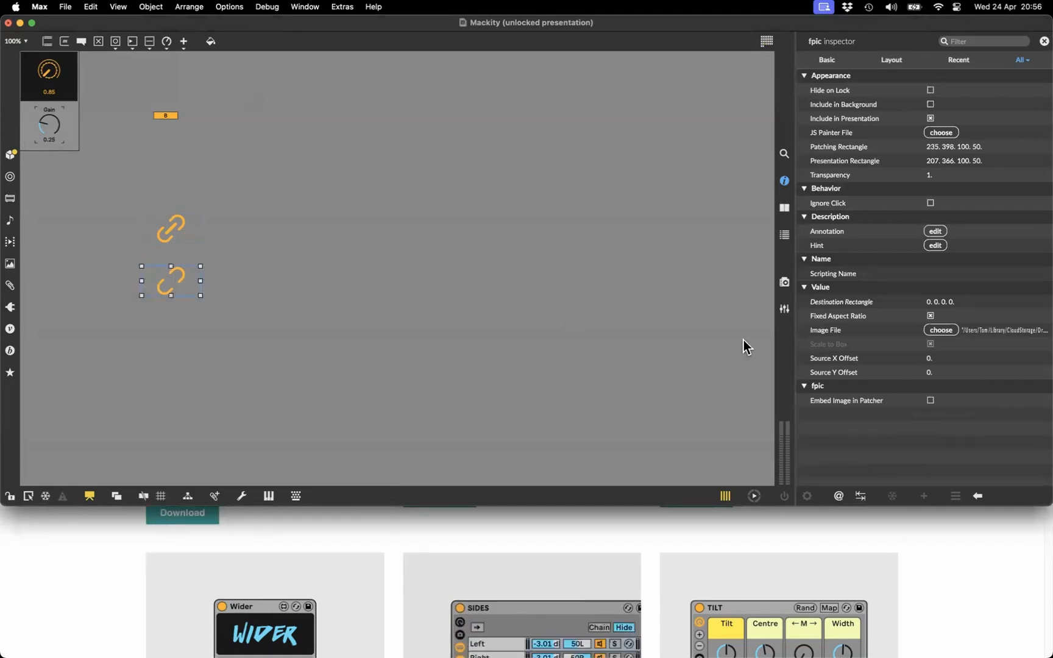
pyautogui.click(969, 329)
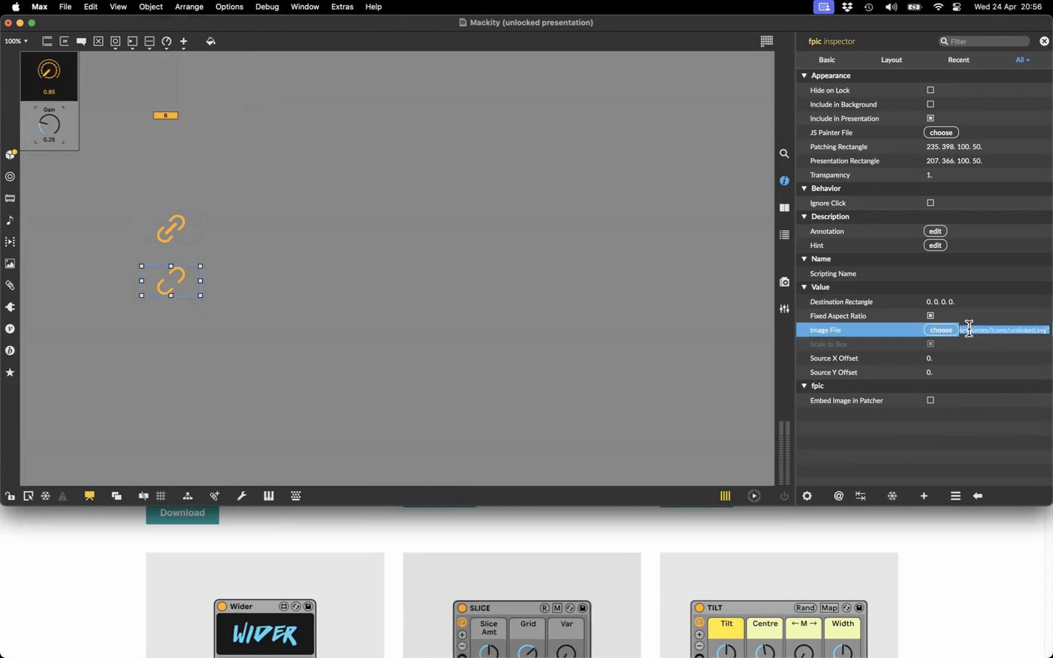
pyautogui.click(170, 115)
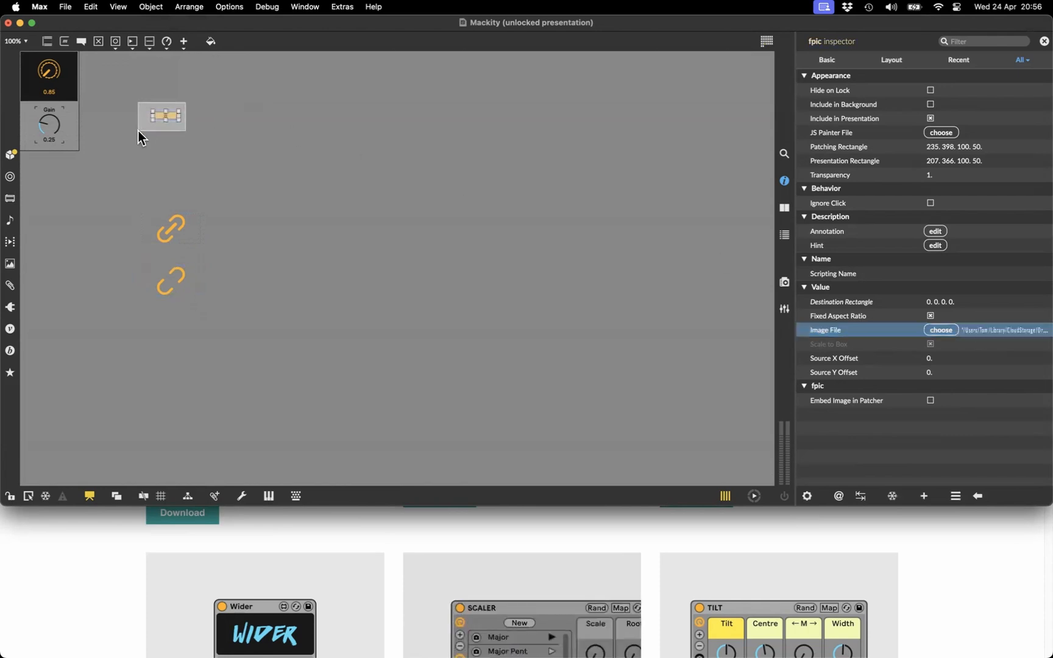
pyautogui.scroll(-10, 936, 317)
pyautogui.click(925, 338)
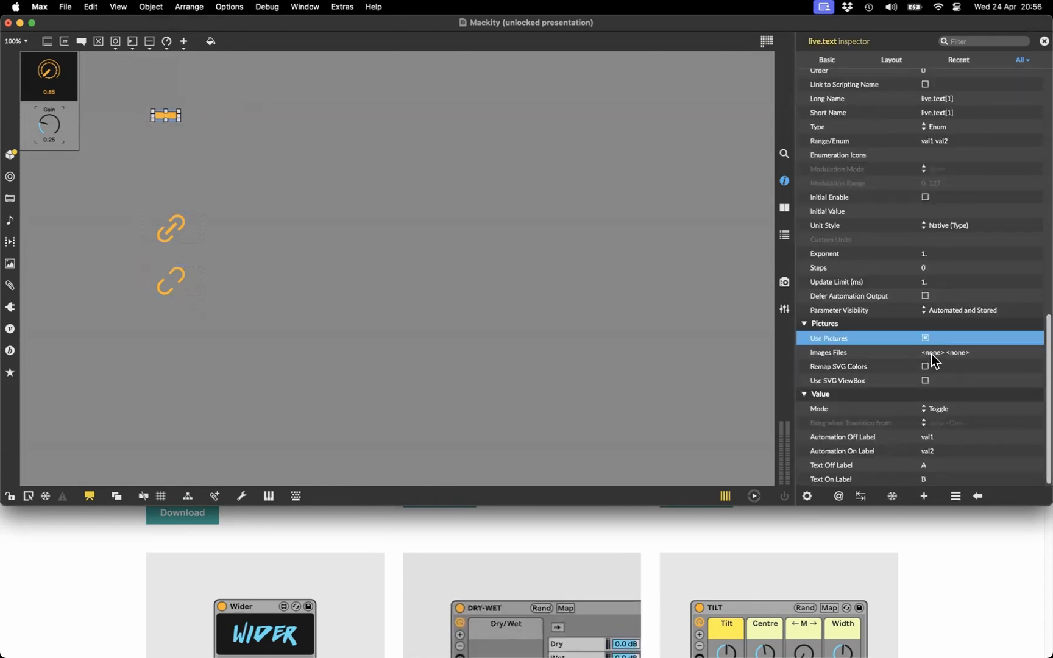
pyautogui.click(929, 352)
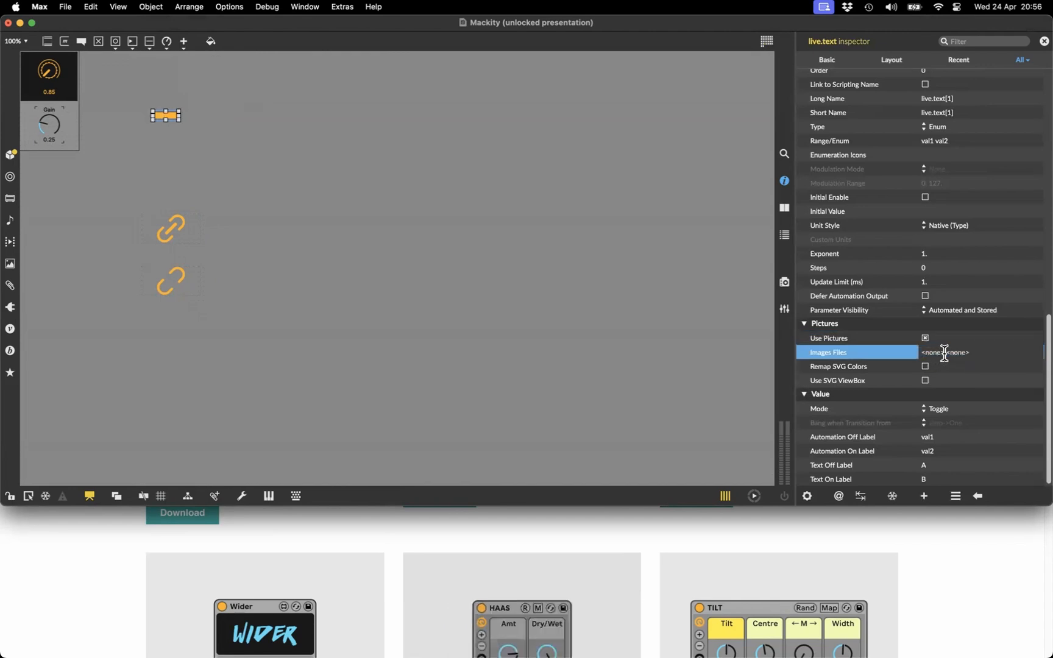
pyautogui.doubleClick(943, 353)
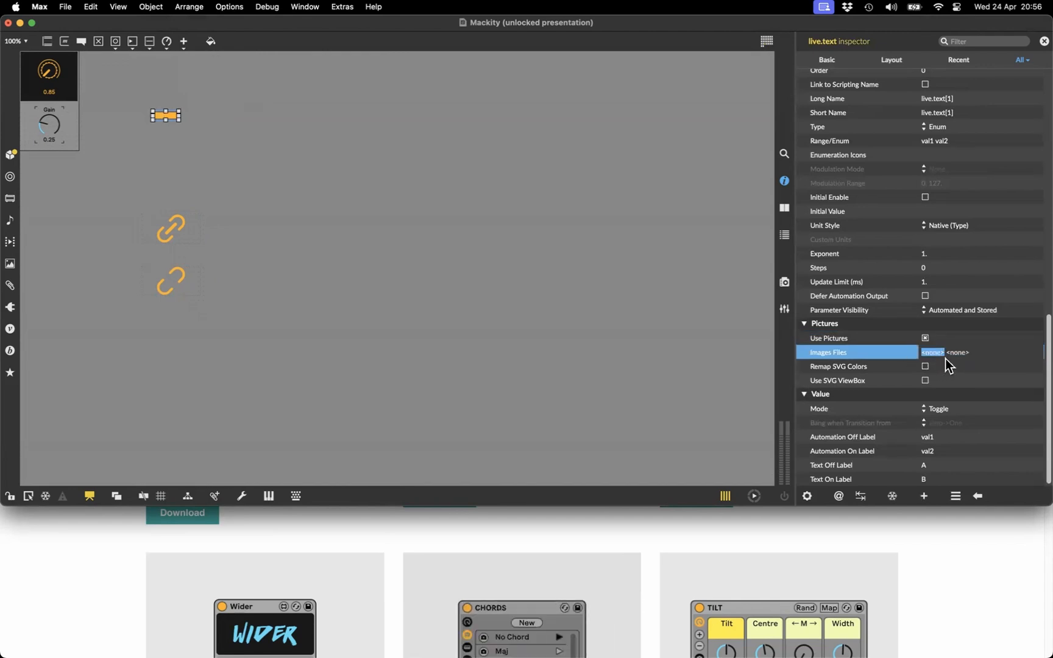
pyautogui.press('super+v')
pyautogui.press('Return')
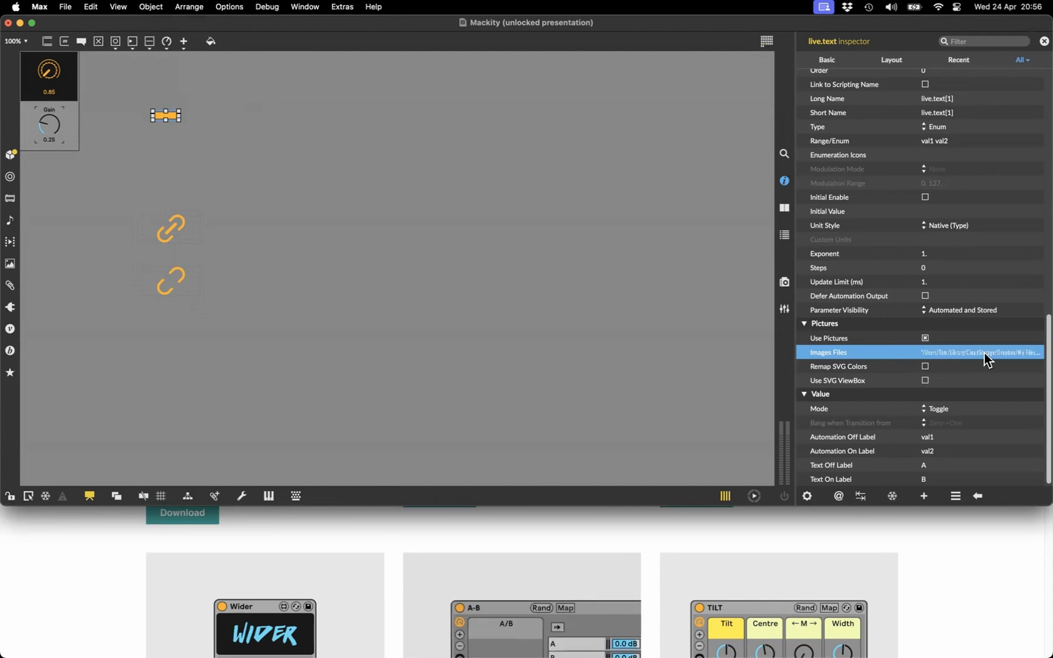
pyautogui.click(1029, 353)
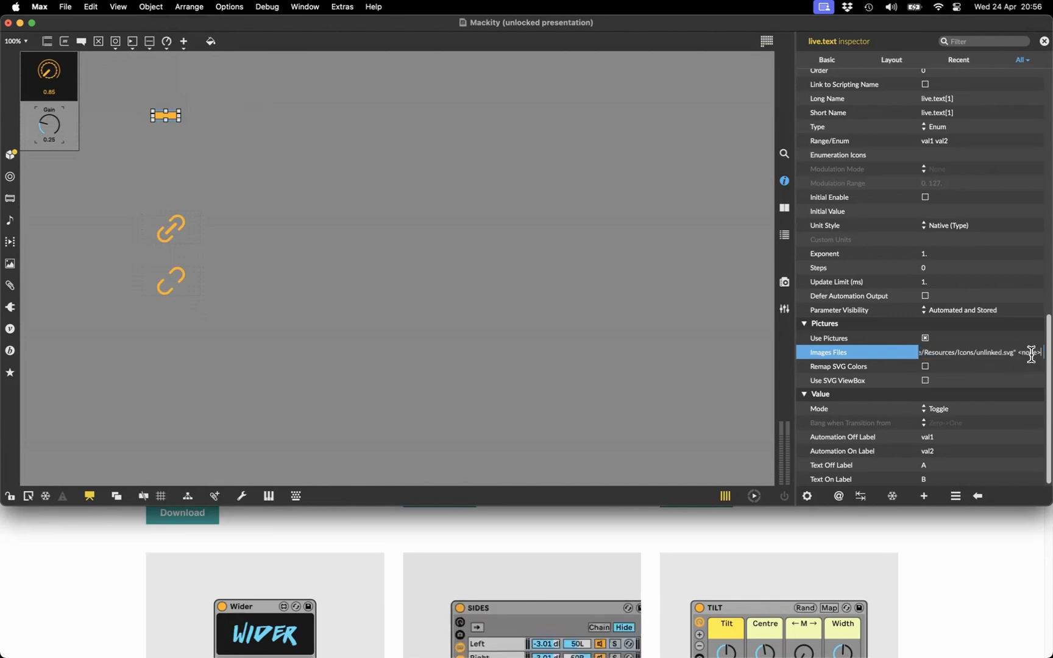
pyautogui.click(869, 368)
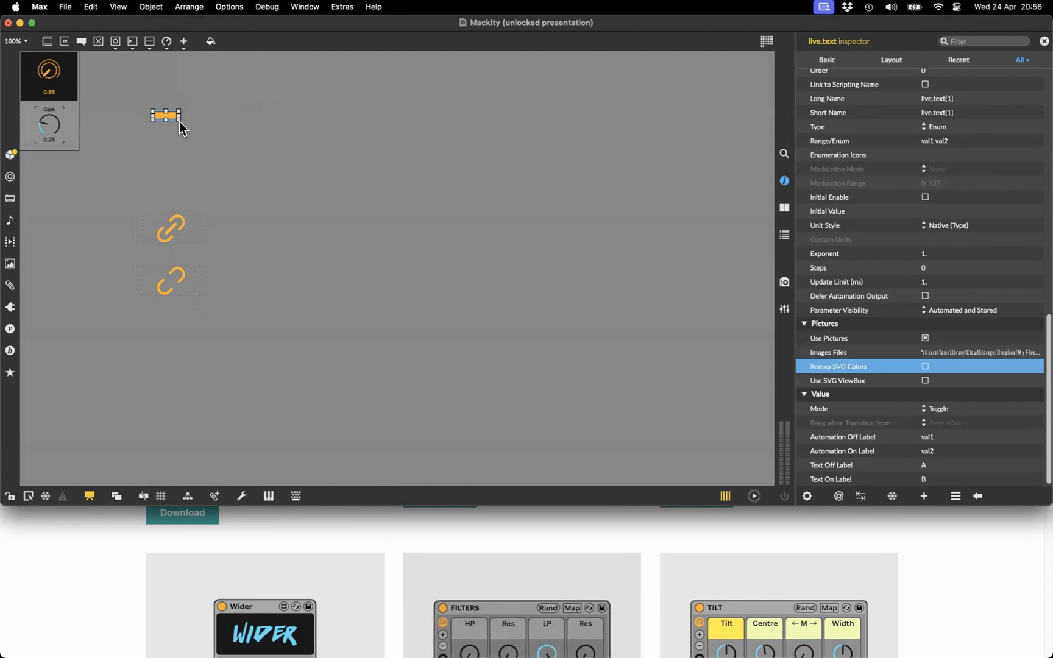
# Step: Enlarge the orange toggle and make its active off-state background fully transparent
pyautogui.moveTo(179, 122); pyautogui.dragTo(195, 140)
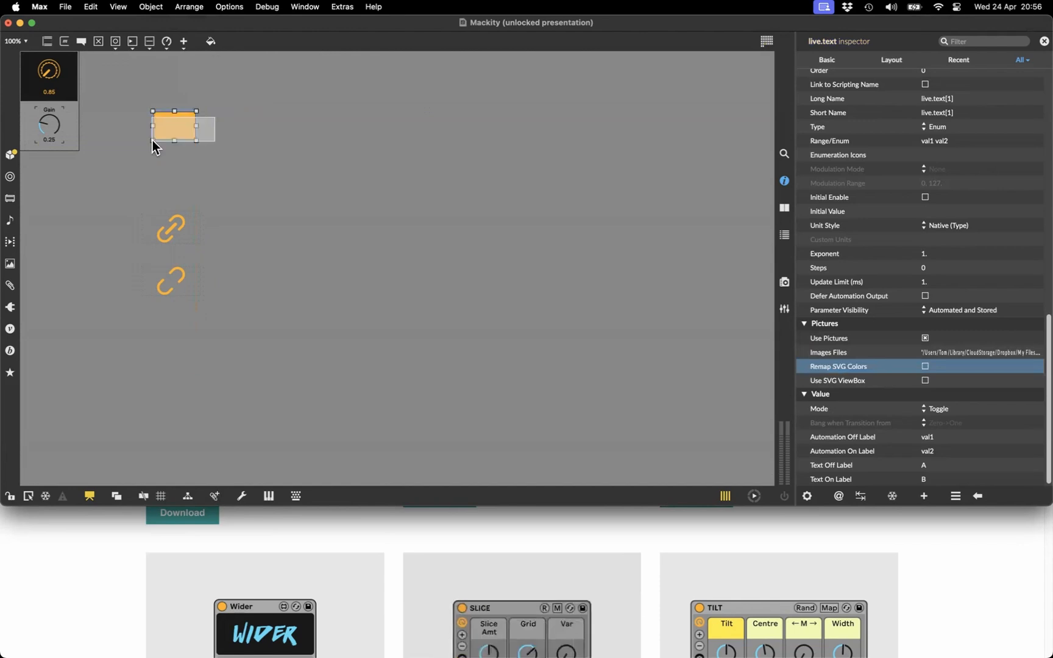
pyautogui.scroll(10, 852, 266)
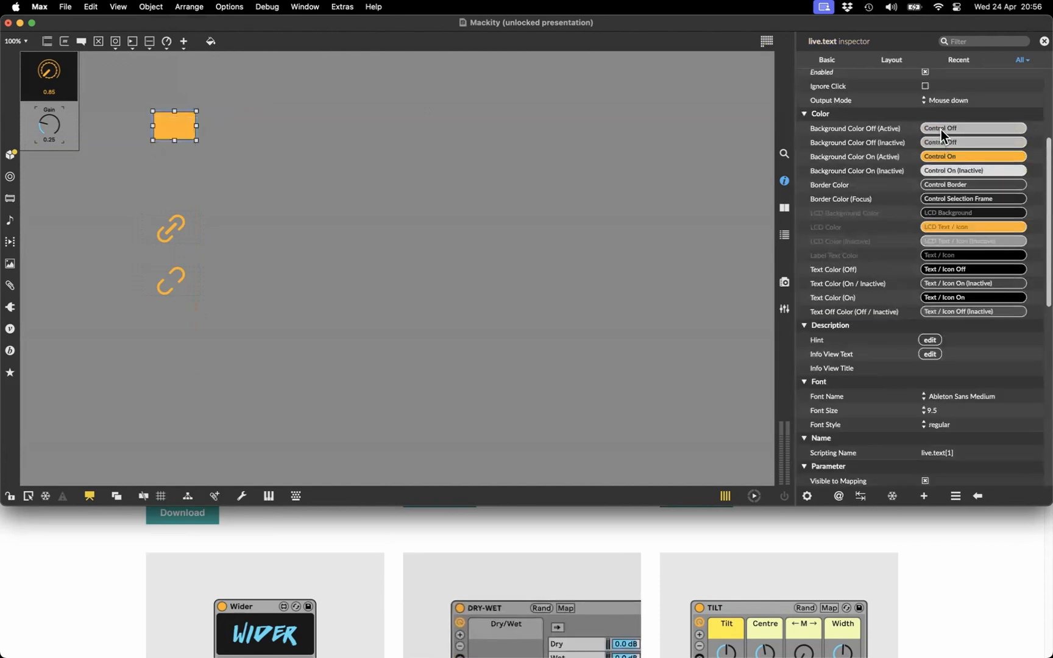
pyautogui.click(941, 129)
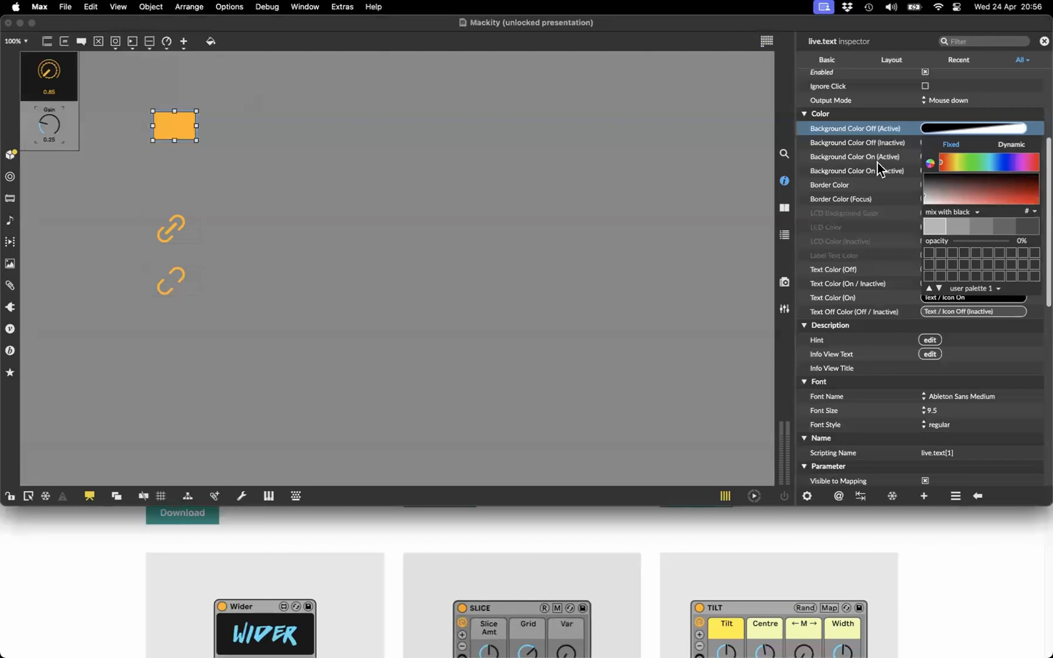
pyautogui.click(877, 163)
pyautogui.click(942, 142)
pyautogui.click(293, 116)
# Step: Duplicate the Mackity icon toggle out of the dark panel and delete the plain orange toggle
pyautogui.moveTo(53, 73); pyautogui.dragTo(158, 173)
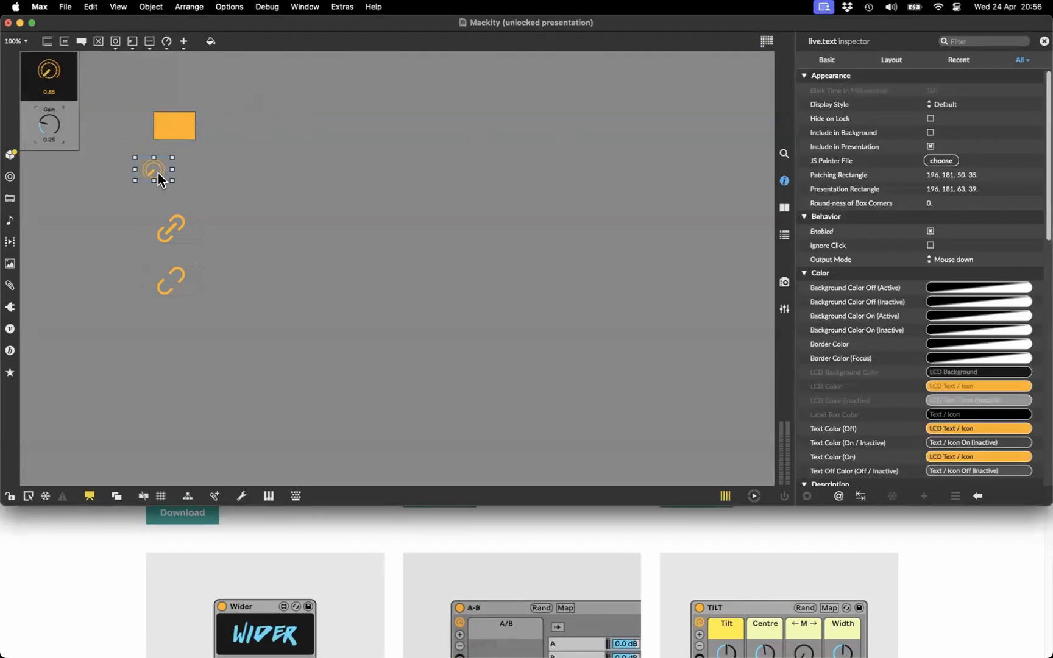
pyautogui.click(173, 124)
pyautogui.press('Delete')
pyautogui.click(161, 169)
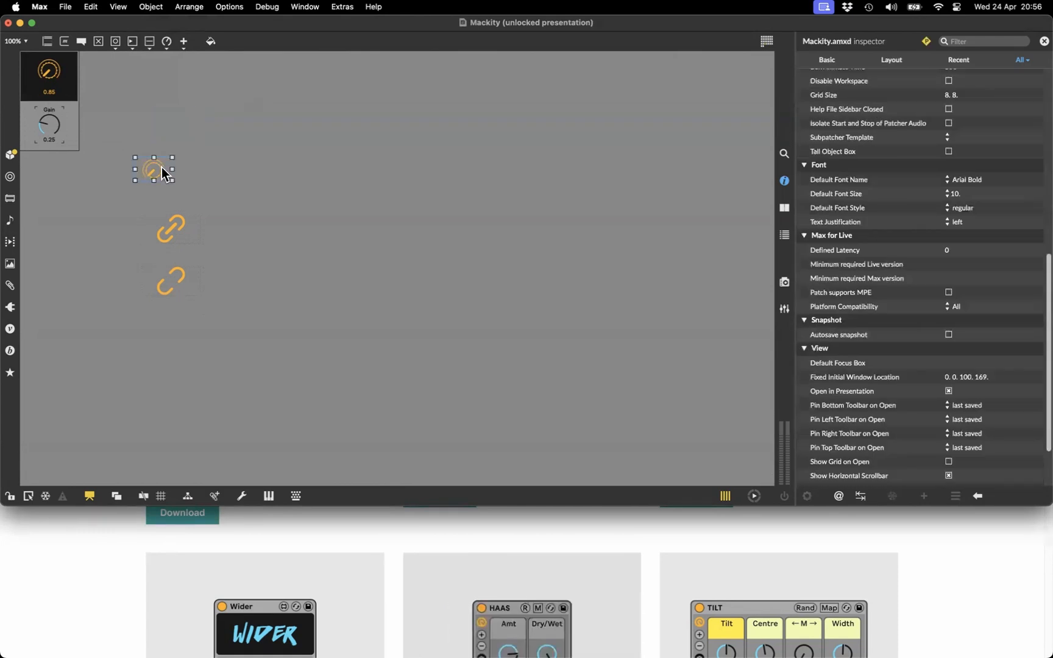
# Step: Set the duplicated toggle's image files to the copied unlinked.svg path followed by <none>, and check it in the locked patcher
pyautogui.click(173, 285)
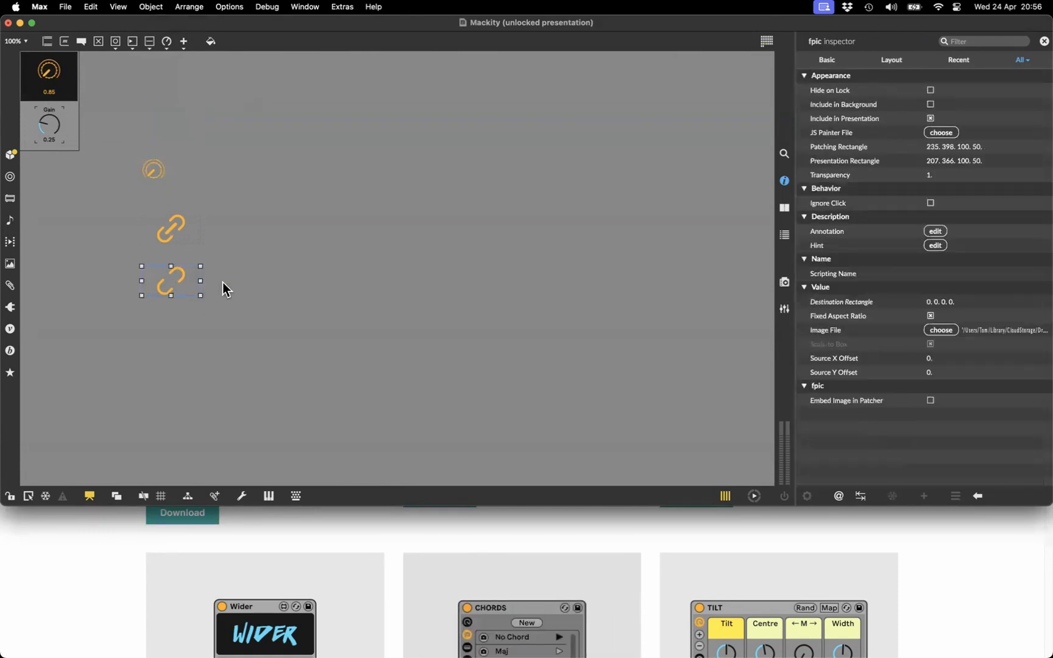
pyautogui.click(974, 329)
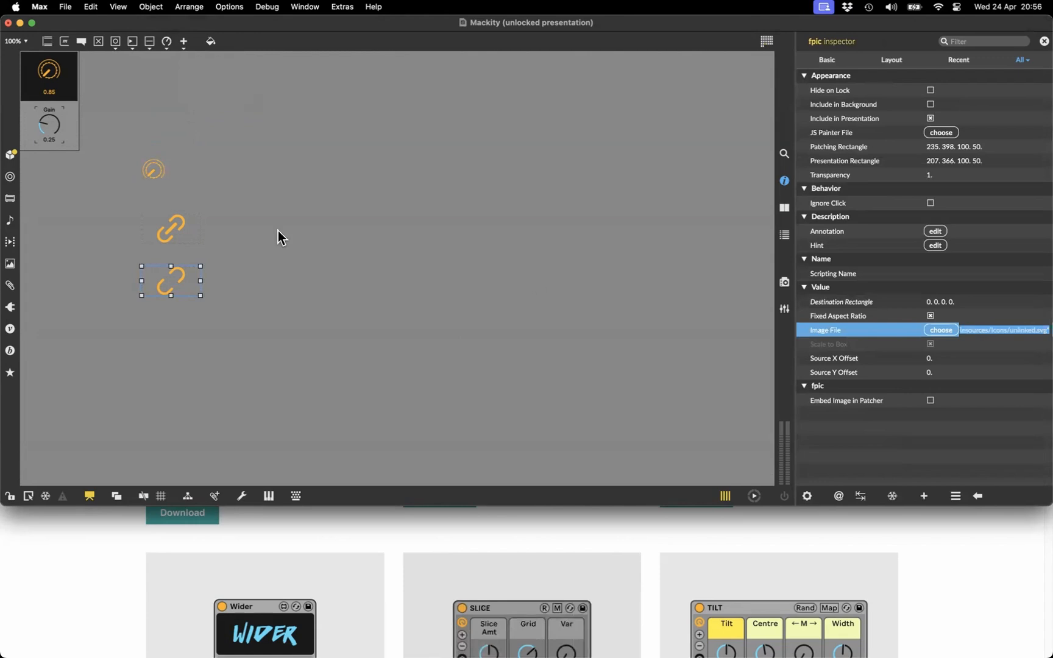
pyautogui.click(150, 172)
pyautogui.scroll(-10, 941, 329)
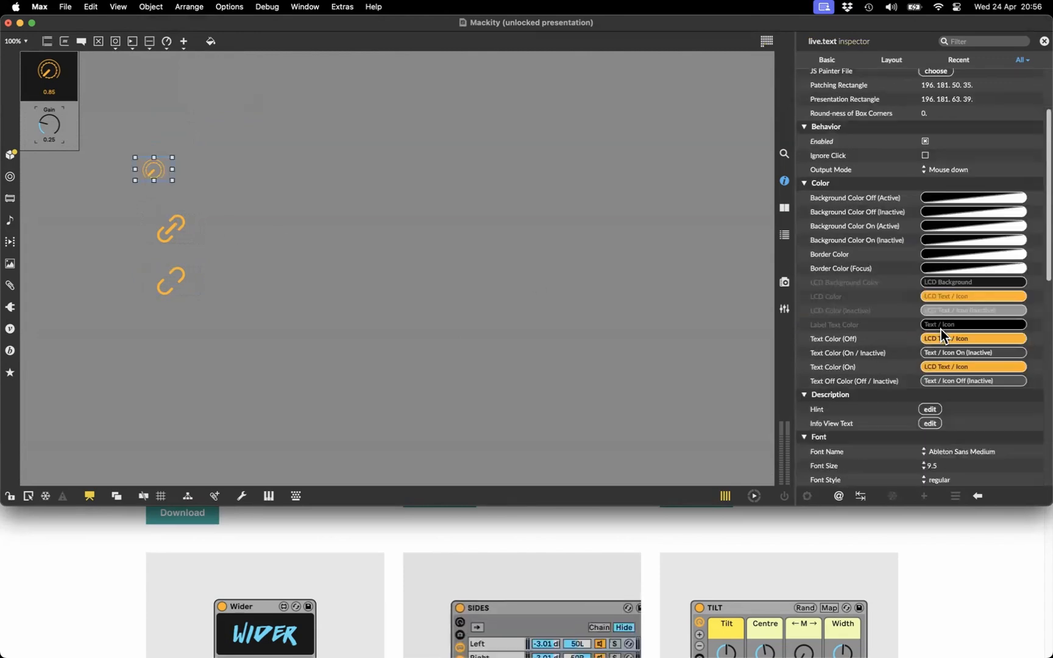
pyautogui.scroll(-10, 940, 329)
pyautogui.click(951, 352)
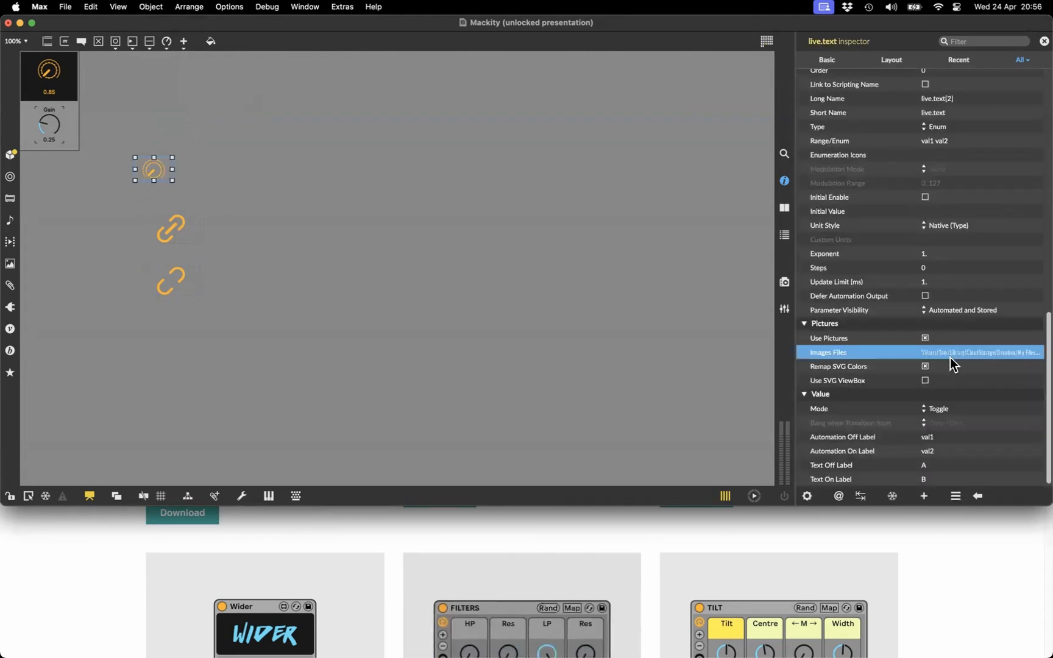
pyautogui.press('super+v')
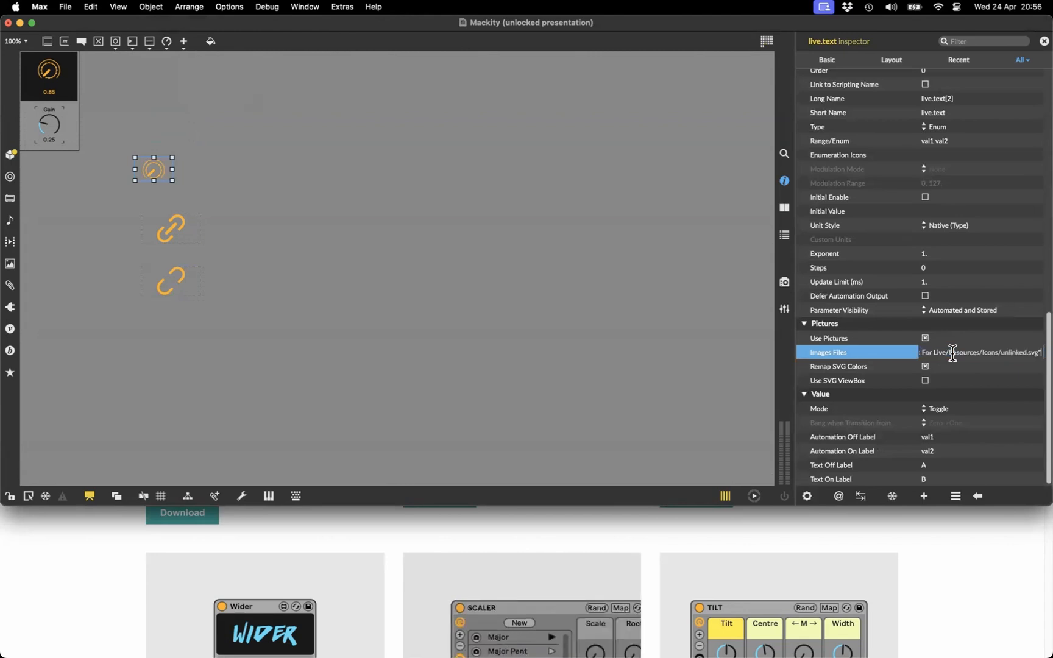
pyautogui.write('<none>')
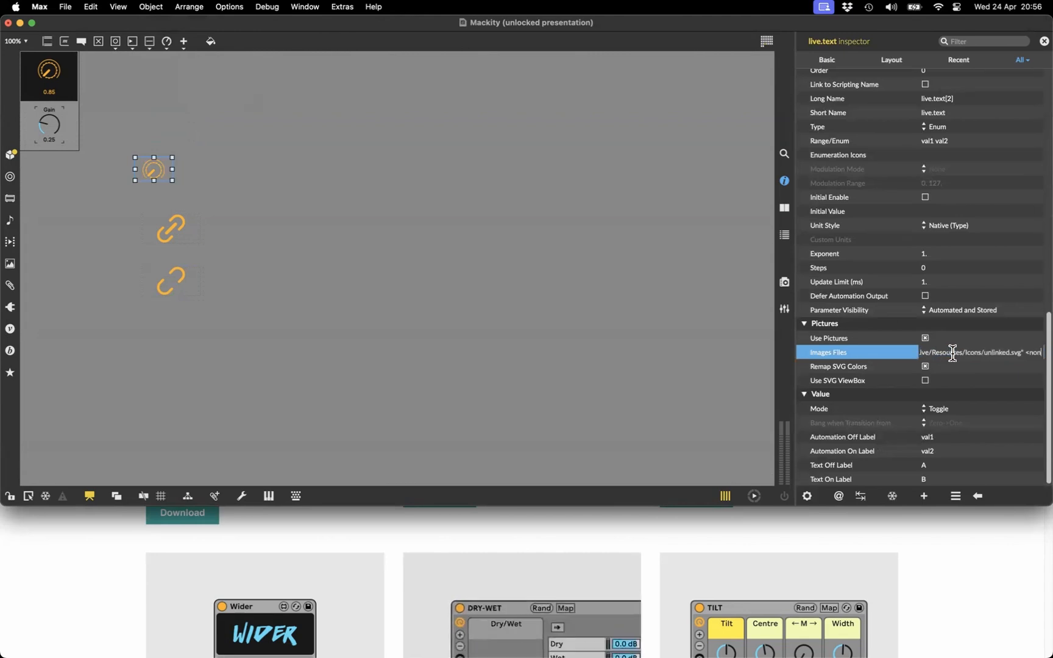
pyautogui.press('Return')
pyautogui.click(287, 141)
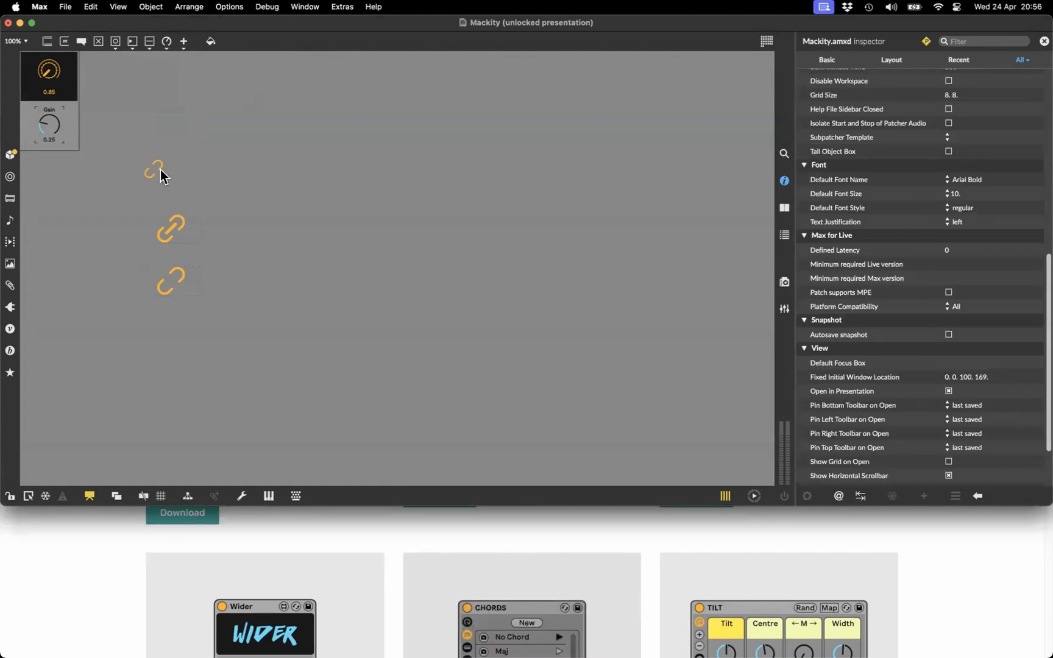
pyautogui.press('super+e')
pyautogui.press('super+e')
# Step: Replace the toggle's second image file with the linked.svg path copied from its image object, and test the icon switch in the locked patcher
pyautogui.click(182, 224)
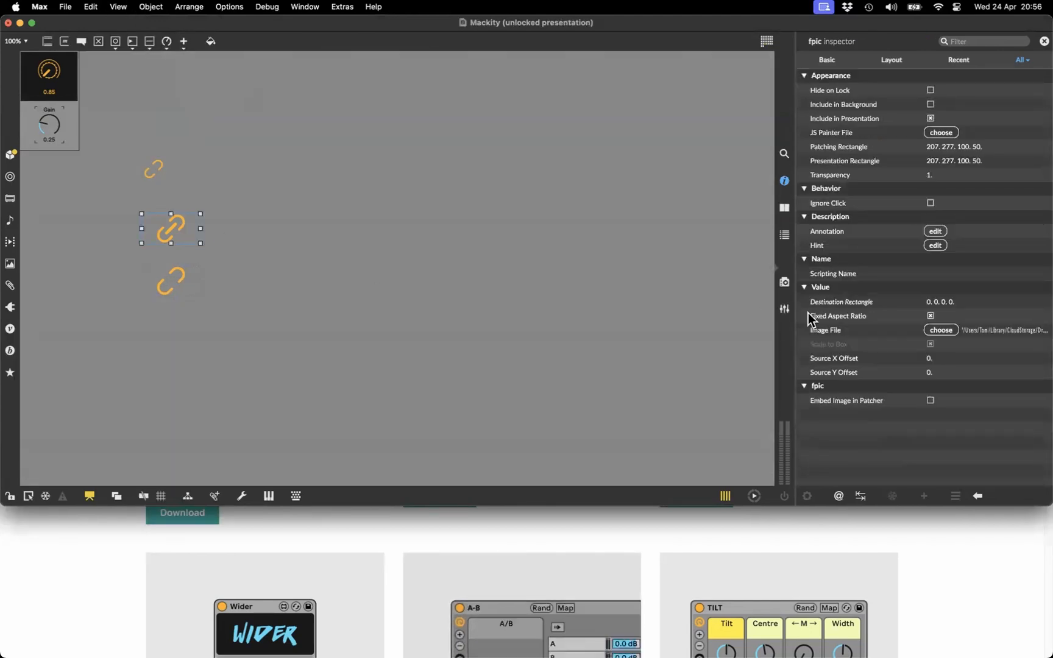
pyautogui.doubleClick(992, 332)
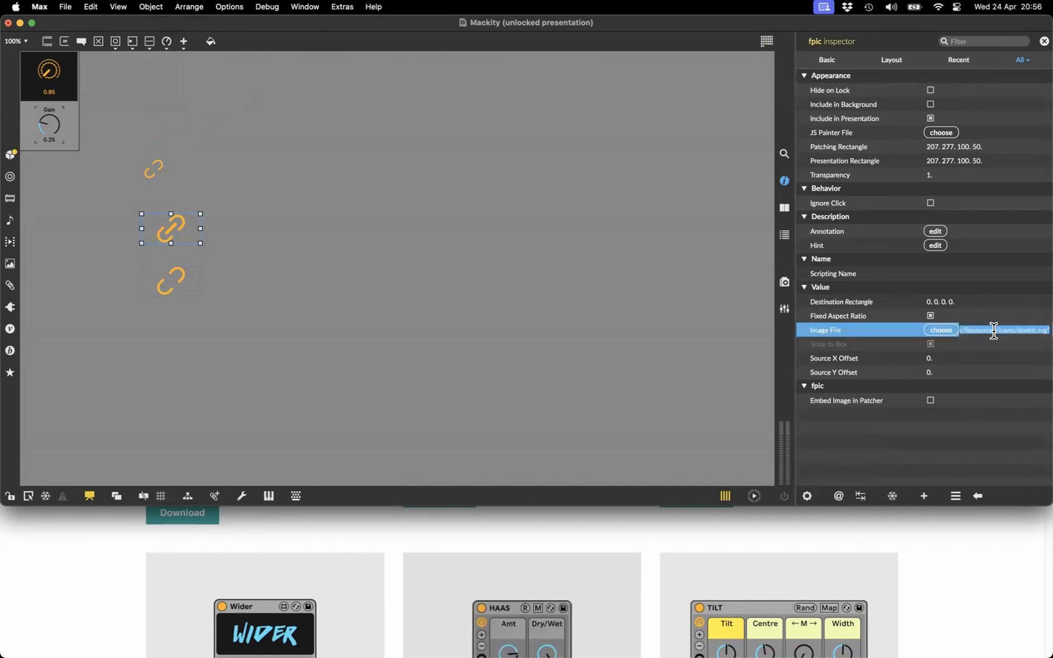
pyautogui.click(502, 232)
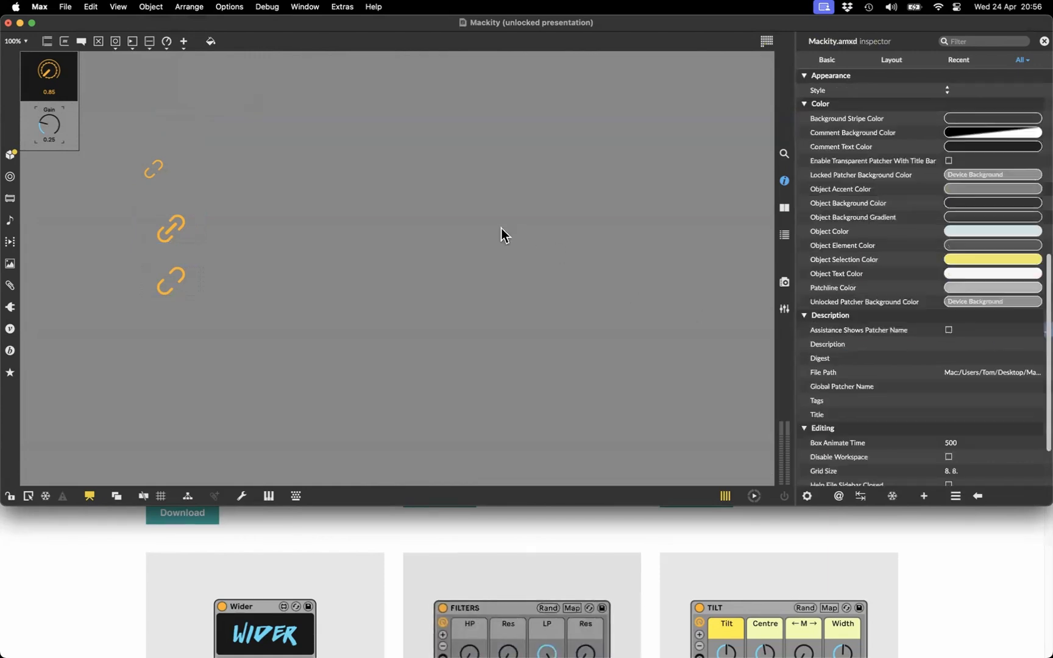
pyautogui.click(155, 168)
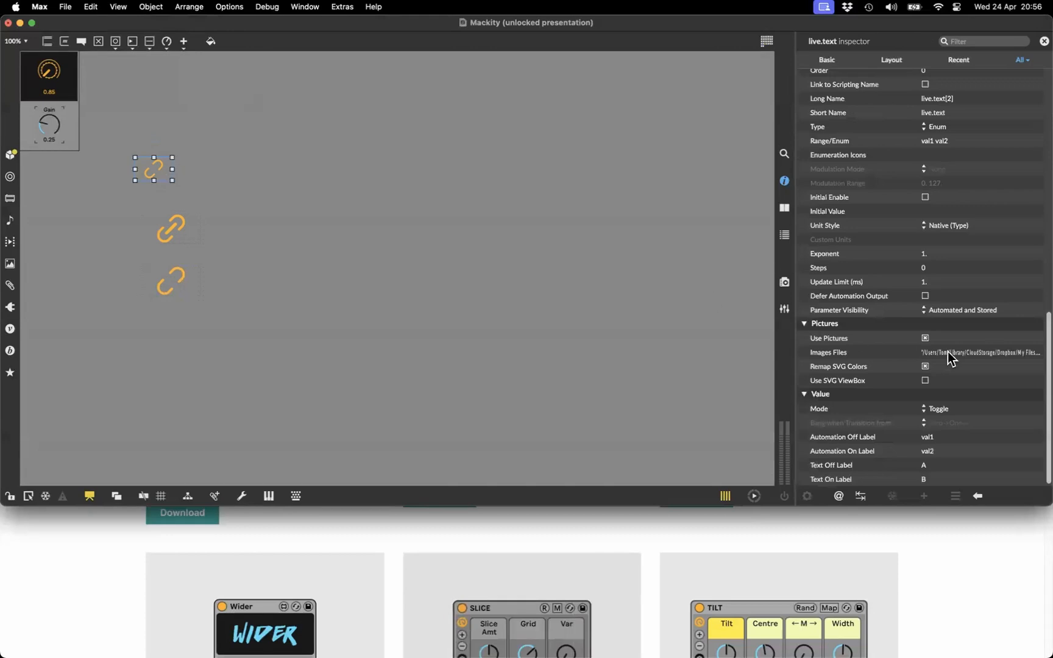
pyautogui.doubleClick(981, 352)
pyautogui.press('Right')
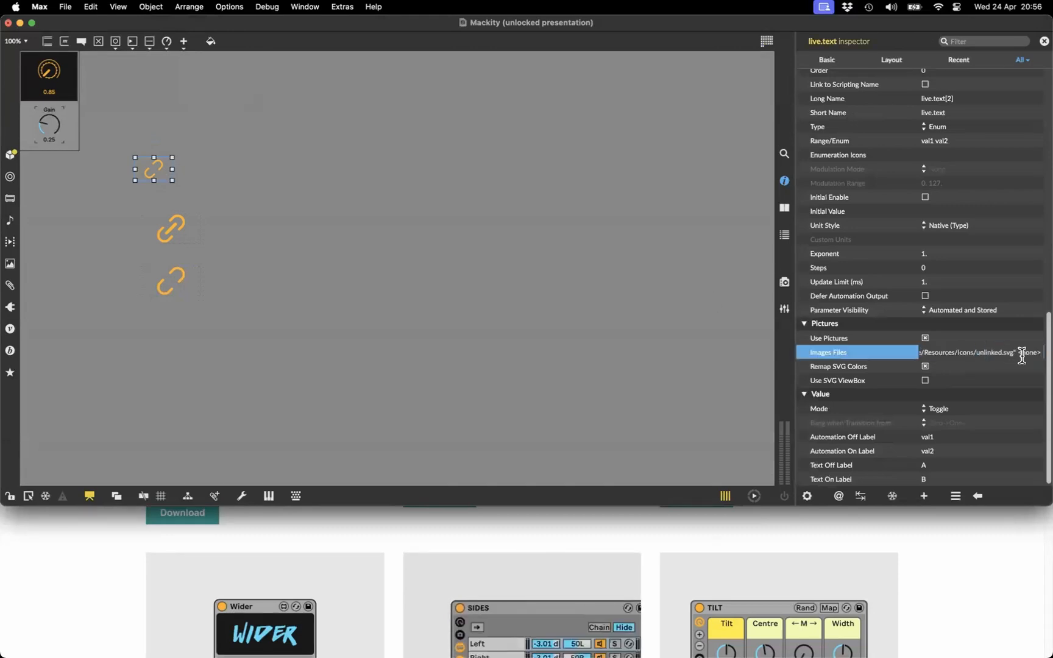
pyautogui.moveTo(1019, 354); pyautogui.dragTo(1047, 356)
pyautogui.press('super+v')
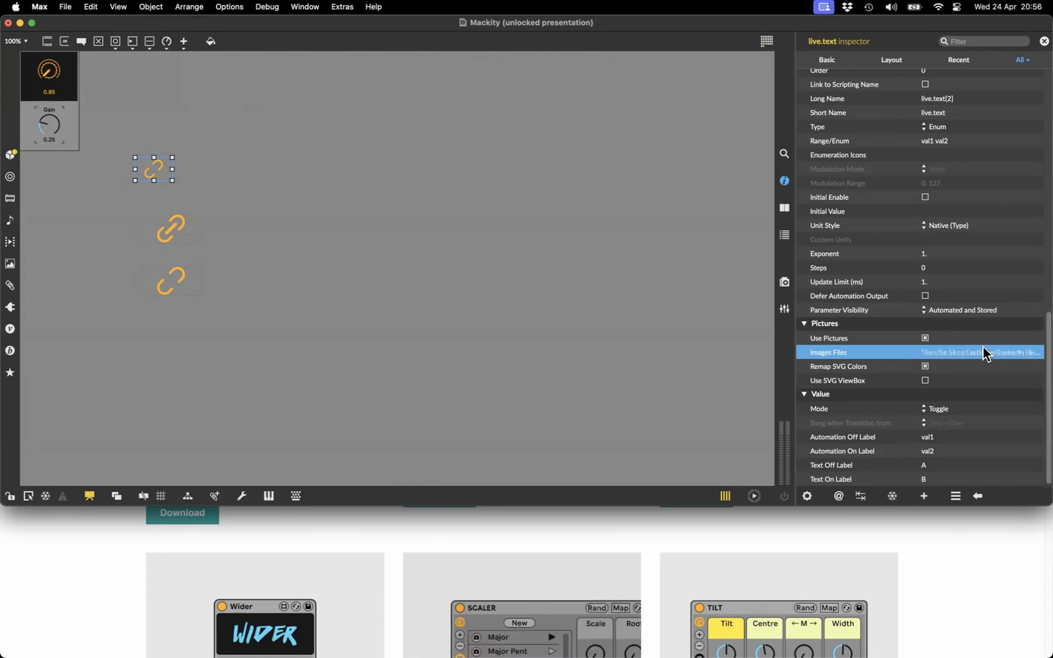
pyautogui.click(324, 214)
pyautogui.press('super+e')
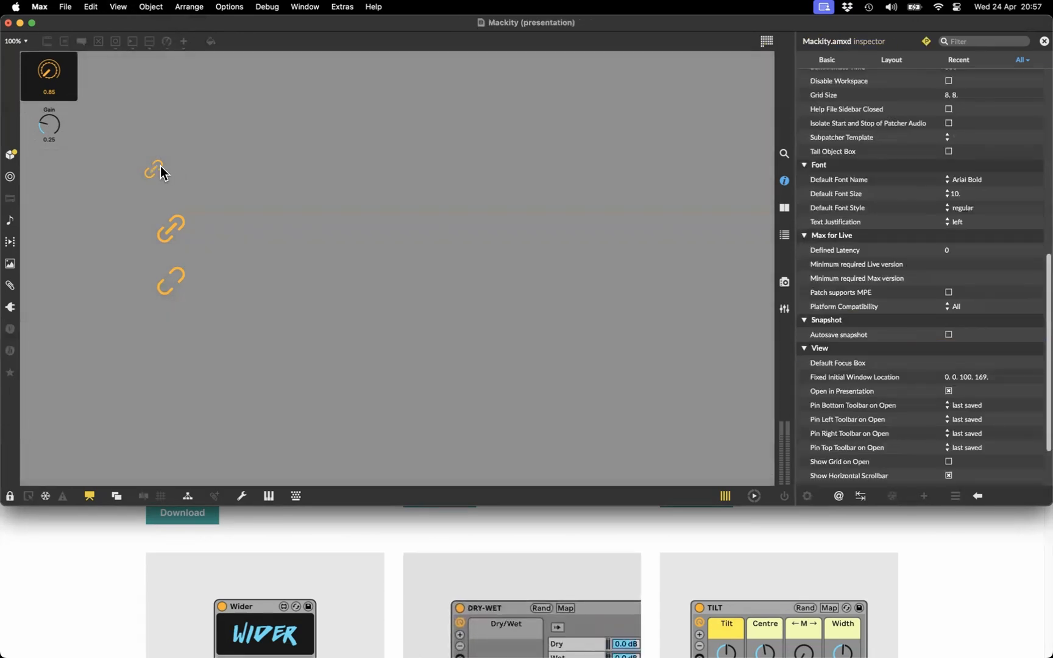
pyautogui.press('super+e')
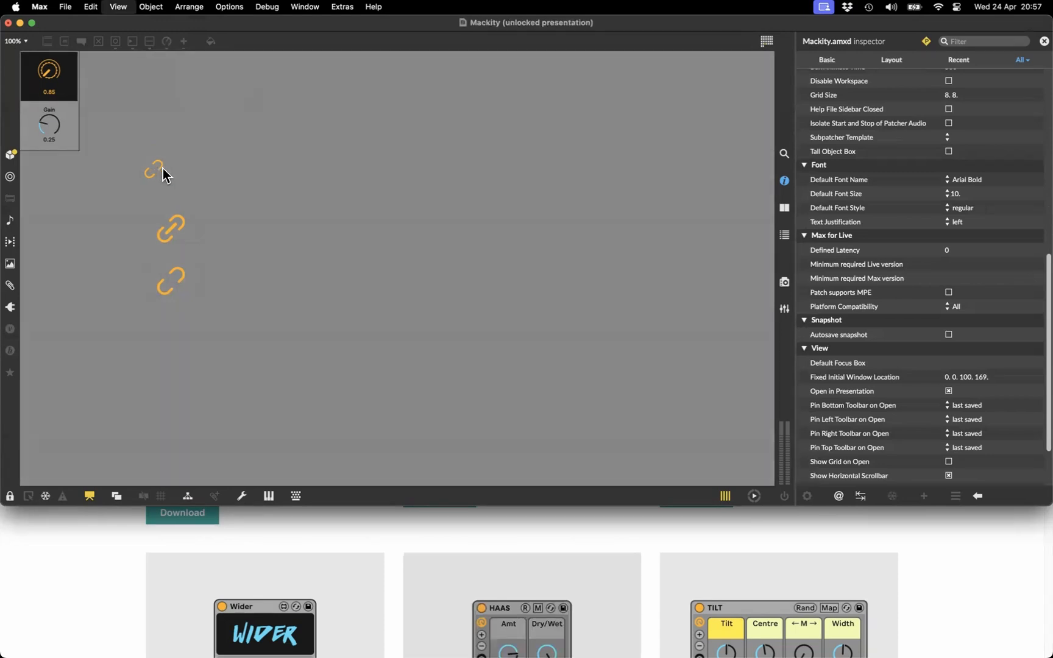
# Step: Delete the two loose link images and move the link icon toggle beside the output value on the dark panel
pyautogui.moveTo(127, 202); pyautogui.dragTo(212, 317)
pyautogui.press('Delete')
pyautogui.moveTo(161, 172); pyautogui.dragTo(75, 90)
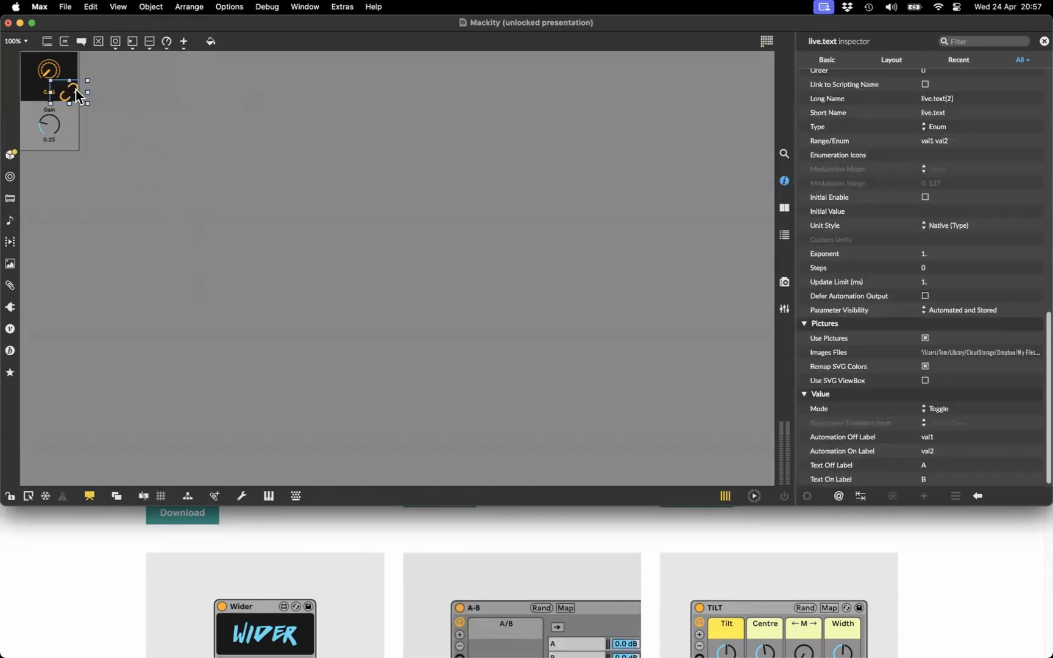
# Step: Shrink the link icon toggle and align it beside the output value within the dark panel
pyautogui.press('super+equal')
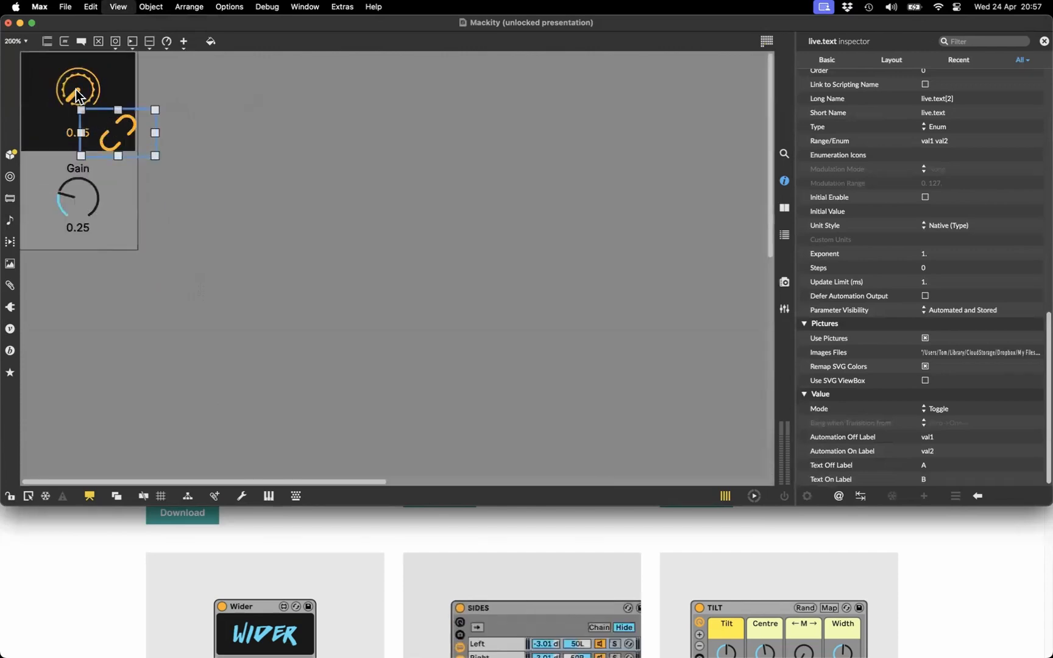
pyautogui.moveTo(290, 214); pyautogui.dragTo(201, 217)
pyautogui.moveTo(194, 170); pyautogui.dragTo(195, 219)
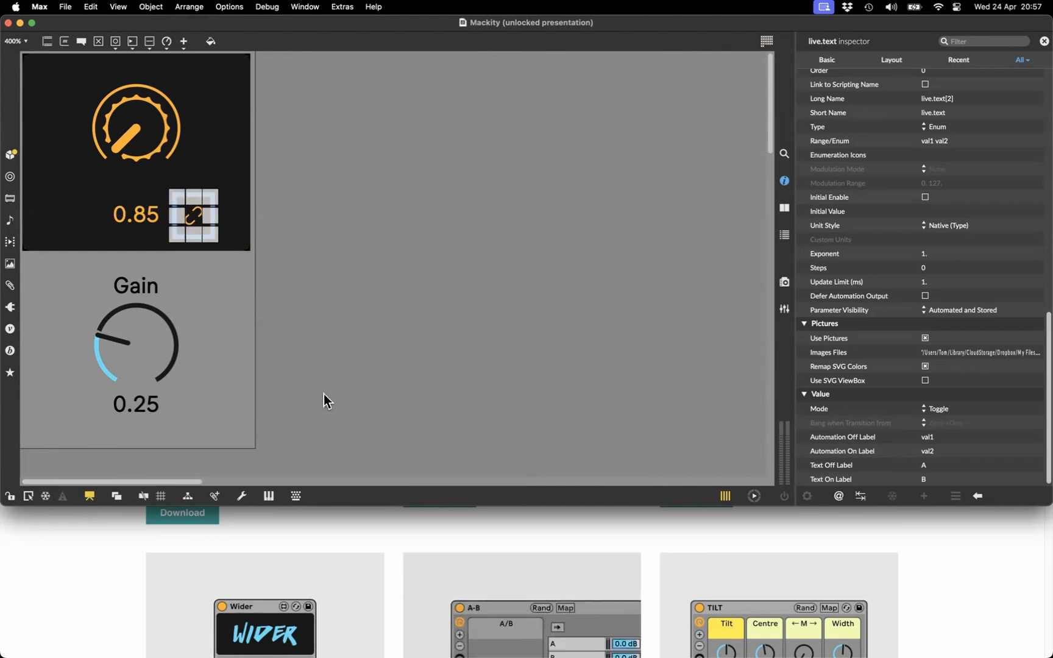
pyautogui.press('super+minus')
pyautogui.press('super+minus')
pyautogui.press('super+minus')
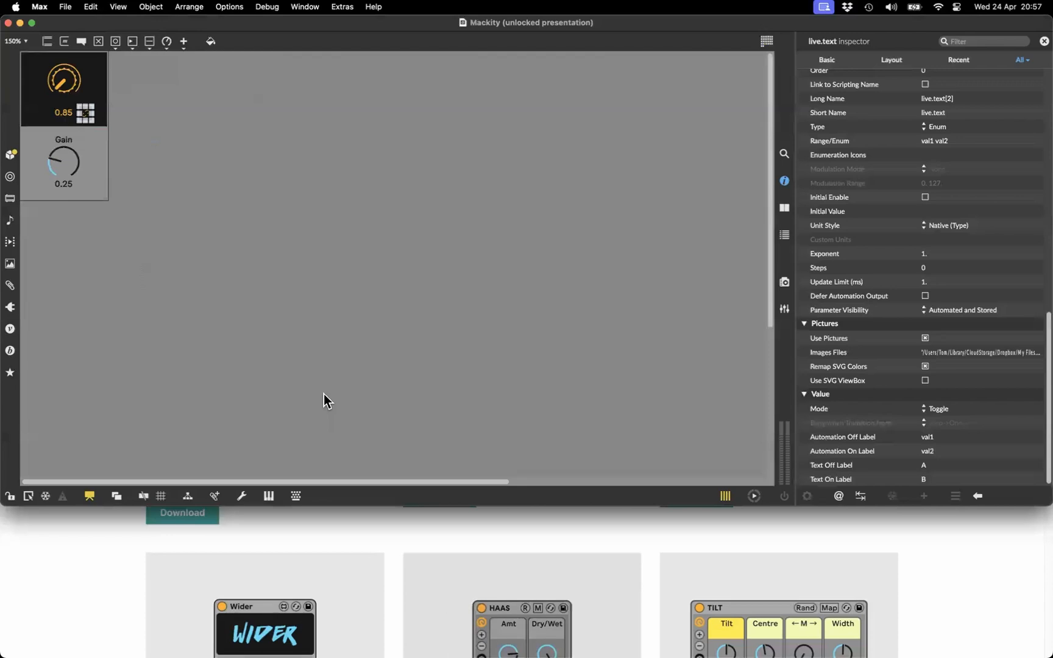
# Step: Switch to Ableton Live to compare with the finished Mackity device, and return to the Max patcher
pyautogui.press('super+Tab')
pyautogui.press('super+Tab')
pyautogui.press('super+Tab')
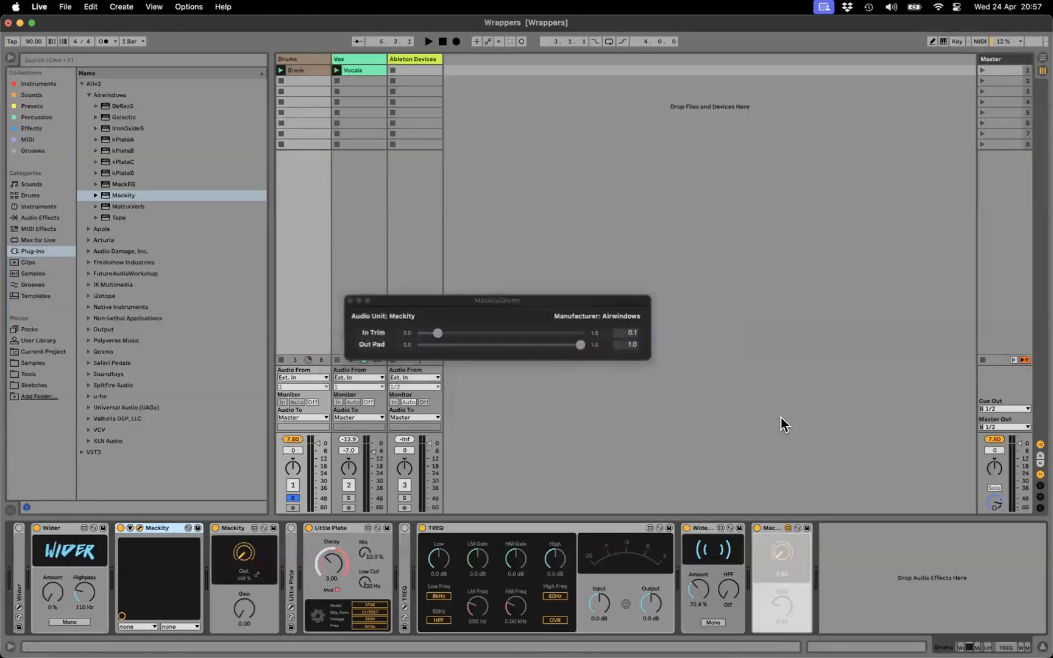
pyautogui.press('super+Tab')
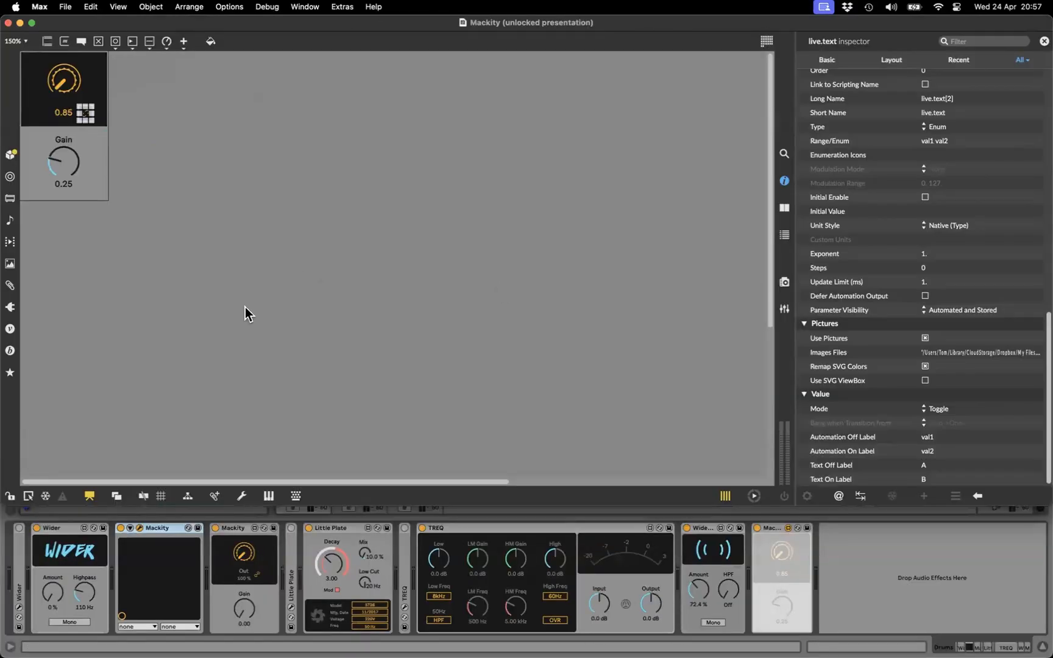
# Step: Check the presentation layout and output knob icon, lock and freeze the Mackity device, and close its editor
pyautogui.click(11, 496)
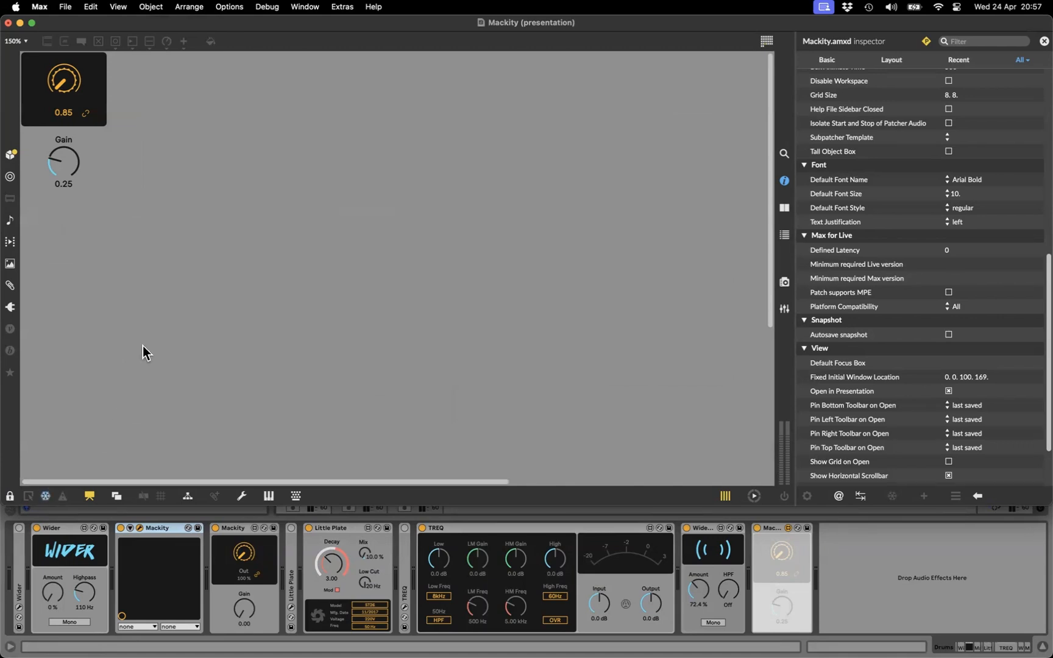
pyautogui.press('super+e')
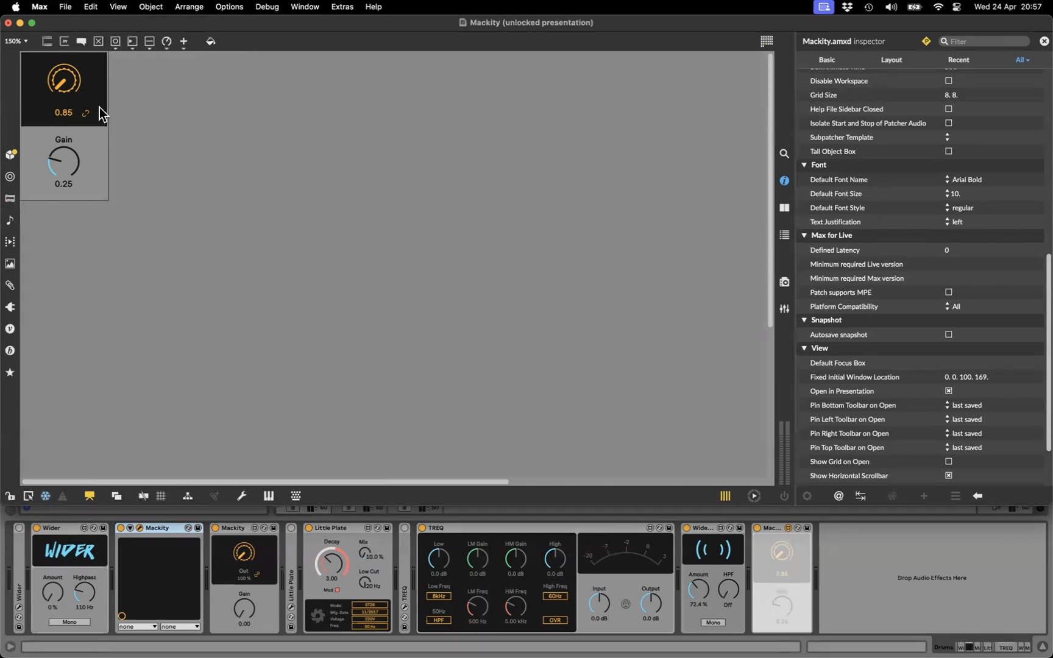
pyautogui.click(67, 82)
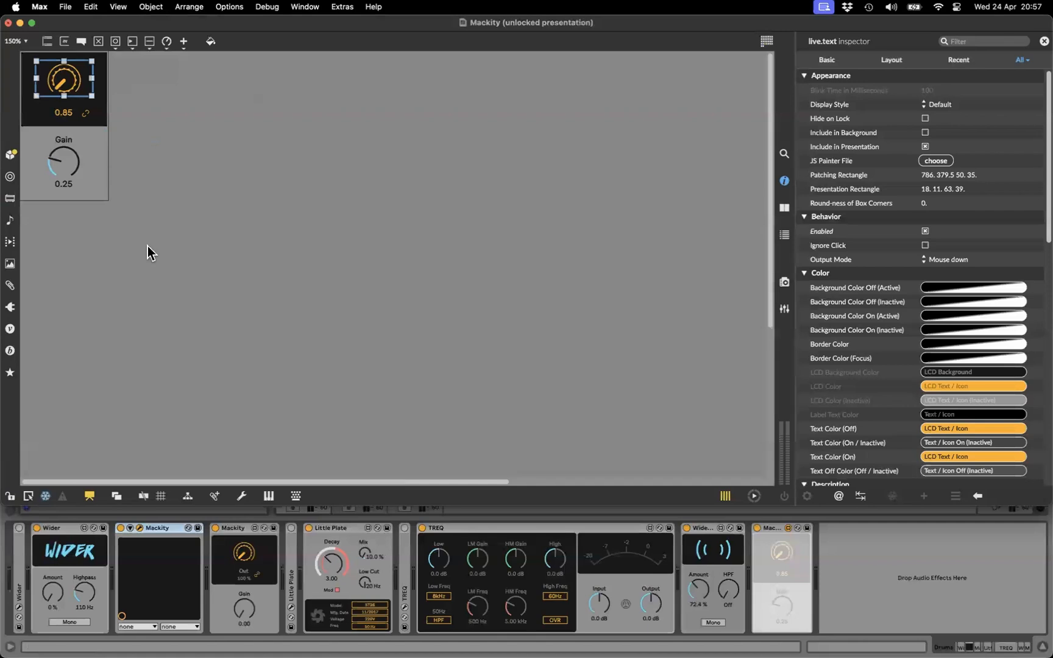
pyautogui.click(9, 496)
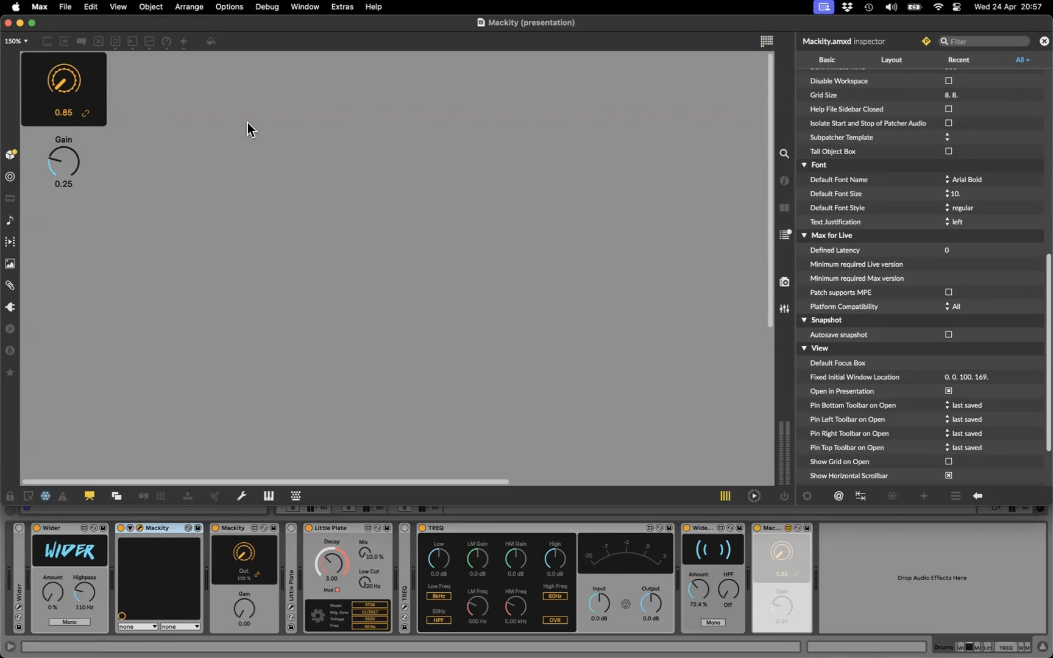
pyautogui.press('super+w')
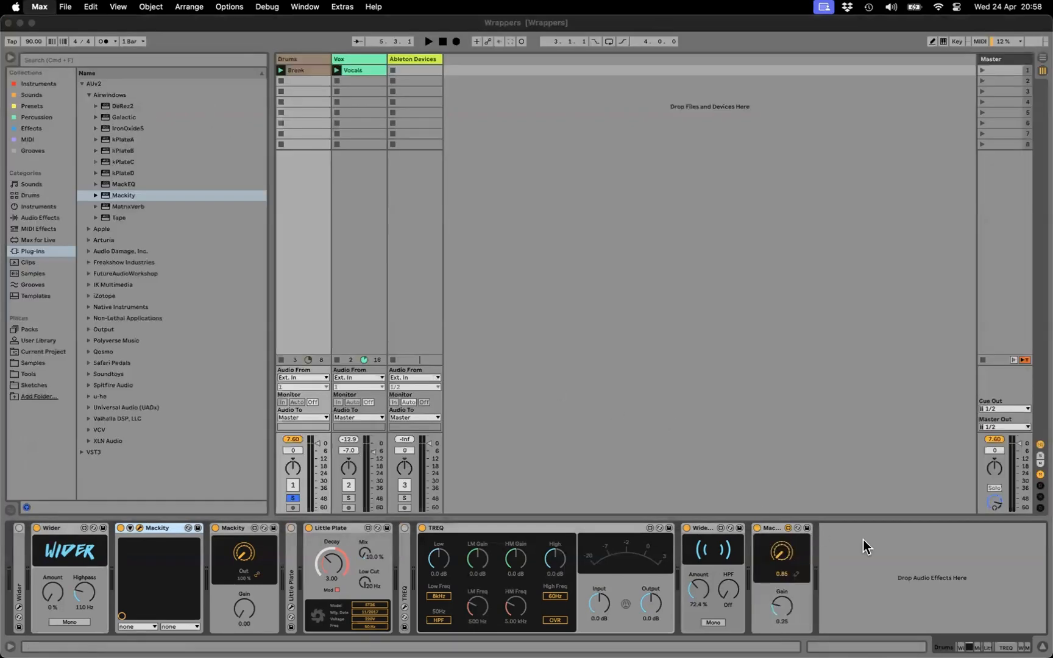
# Step: Close the floating Mackity plug-in window in Live and switch off the original Mackity plug-in and the finished Mackity device
pyautogui.click(900, 559)
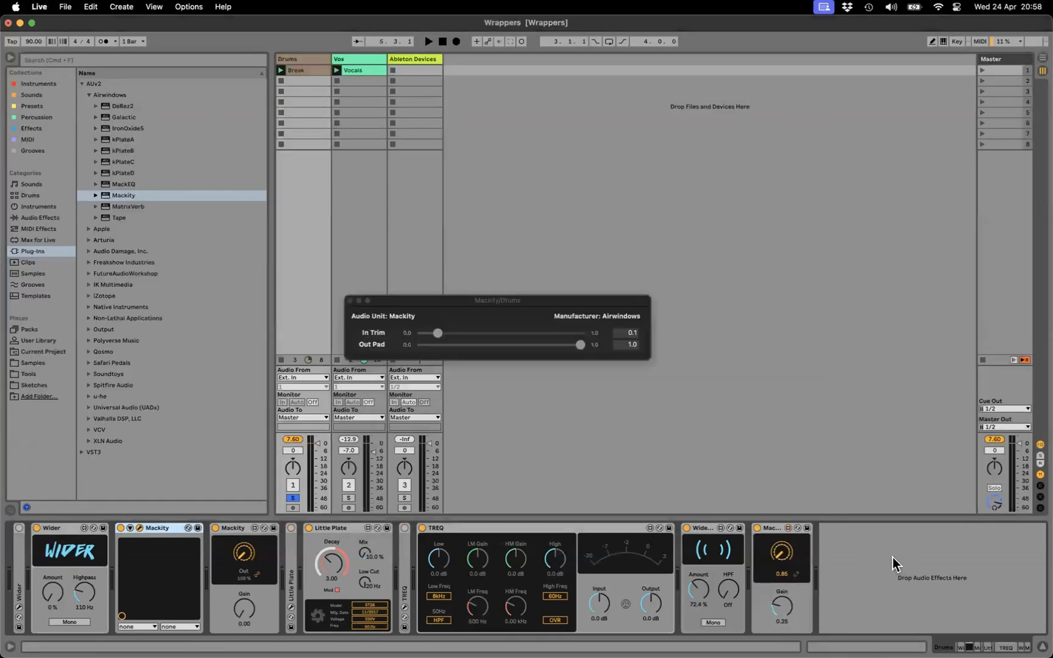
pyautogui.click(351, 301)
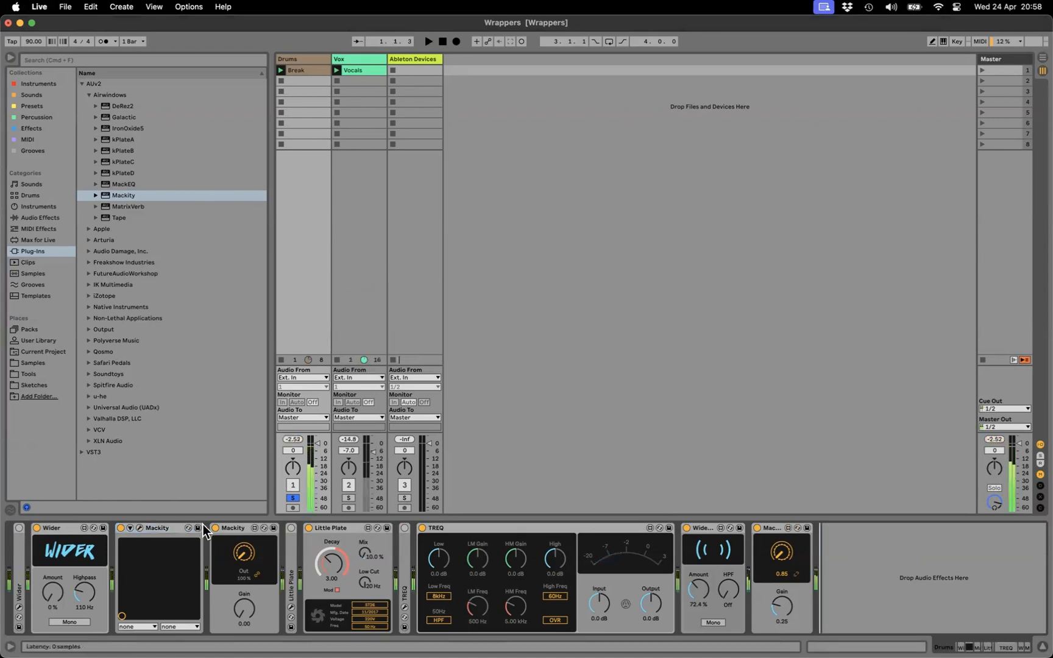
pyautogui.click(121, 527)
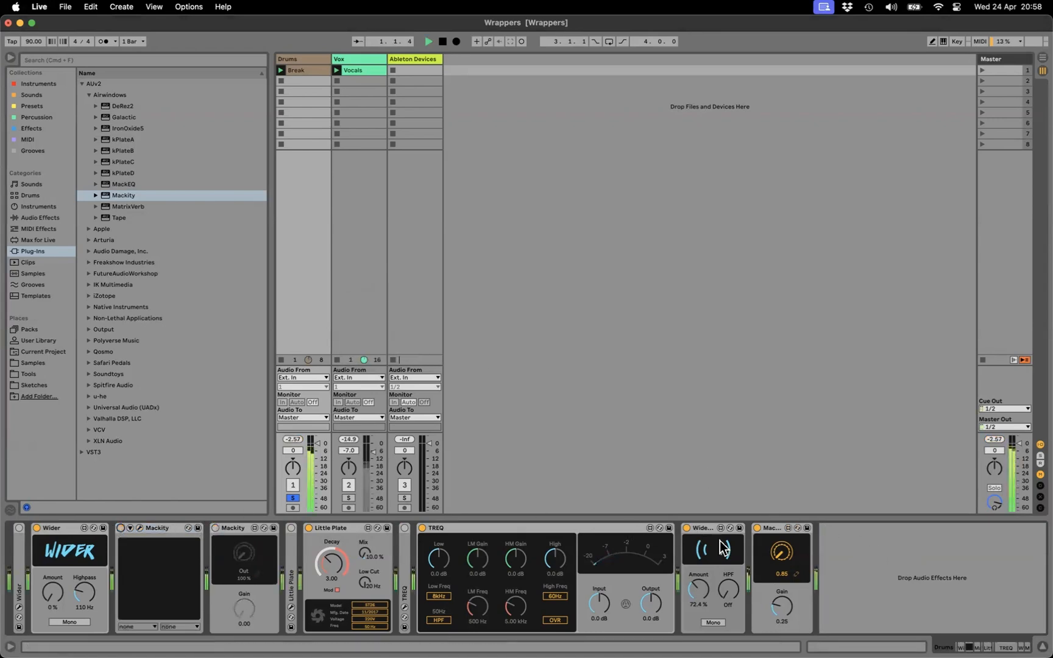
# Step: Test the new Mackity device during playback with the output at 0.12 and Gain raised to 0.40, and stop
pyautogui.moveTo(781, 608); pyautogui.dragTo(793, 572)
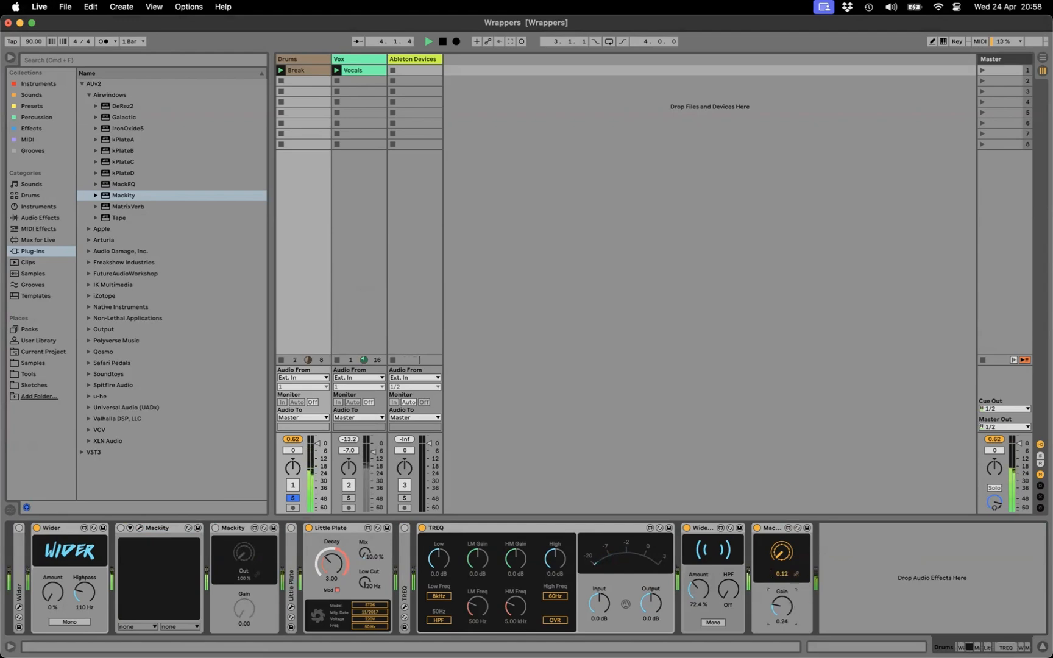
pyautogui.moveTo(781, 606)
pyautogui.mouseDown()
pyautogui.moveTo(796, 581)
pyautogui.moveTo(782, 605)
pyautogui.moveTo(782, 592)
pyautogui.mouseUp()
pyautogui.press('space')
# Step: Connect the link toggle to the gate's control inlet in the Mackity patch, restore the locked presentation view, and close the editor
pyautogui.click(788, 528)
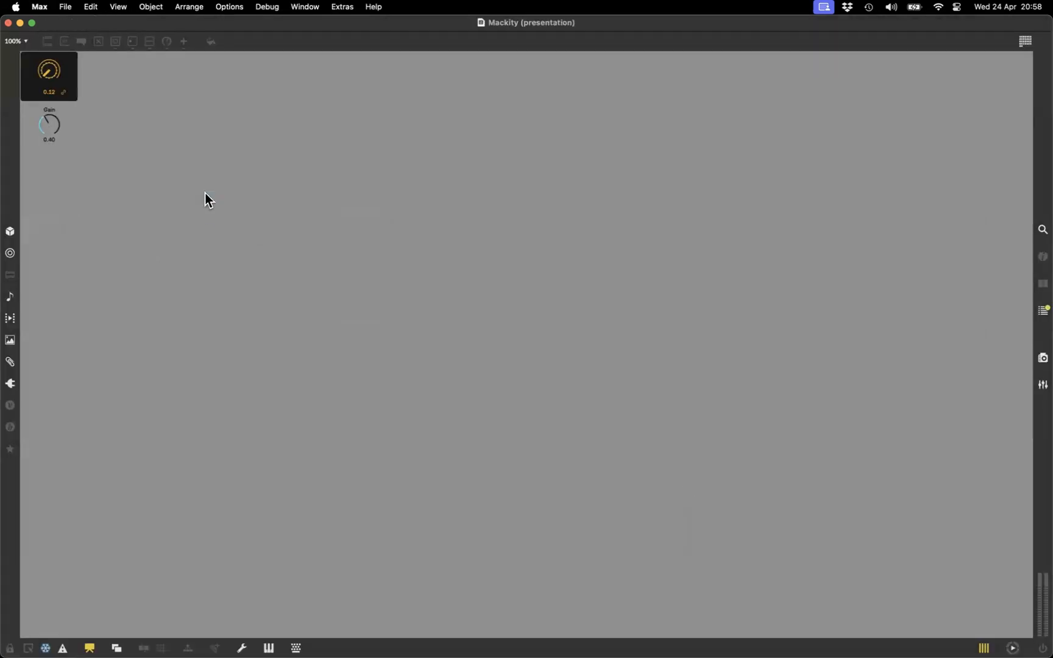
pyautogui.click(28, 647)
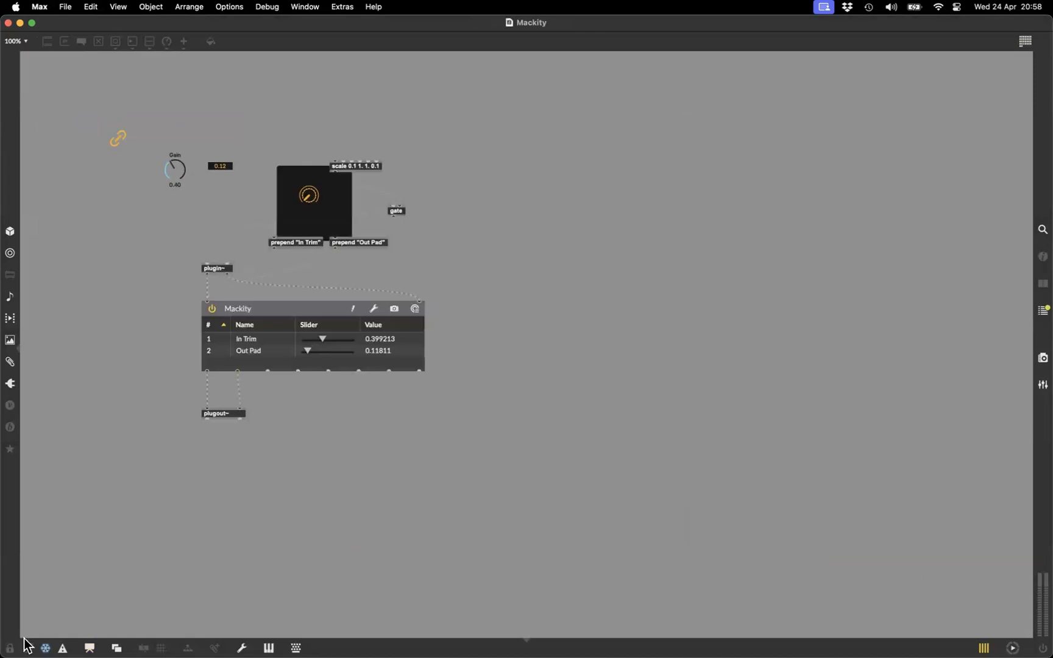
pyautogui.press('super+e')
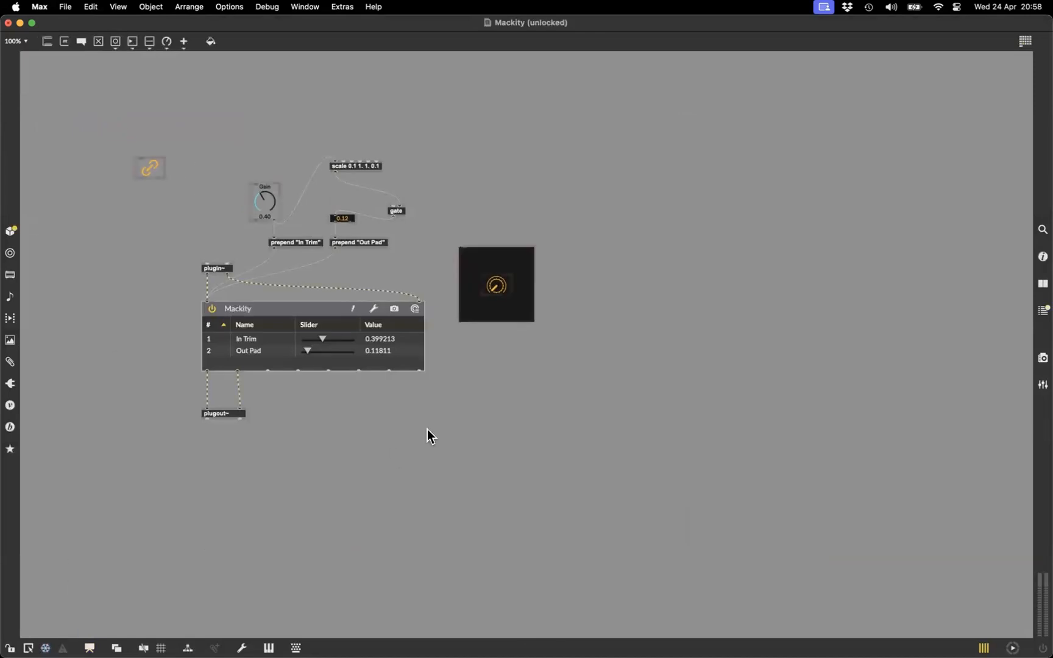
pyautogui.moveTo(144, 164); pyautogui.dragTo(395, 207)
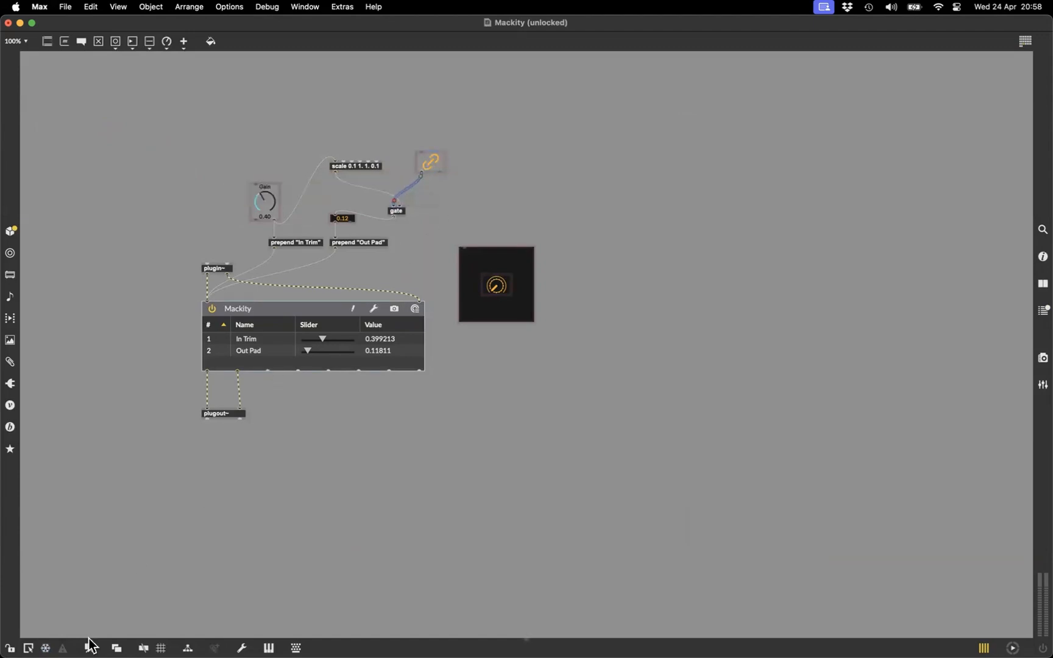
pyautogui.click(90, 647)
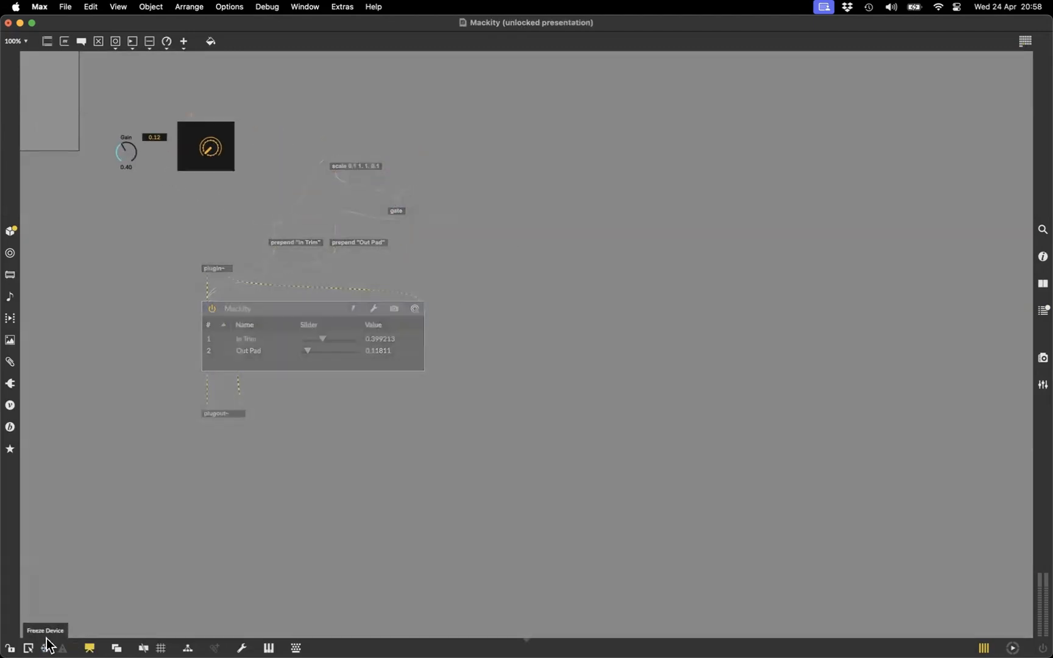
pyautogui.click(10, 648)
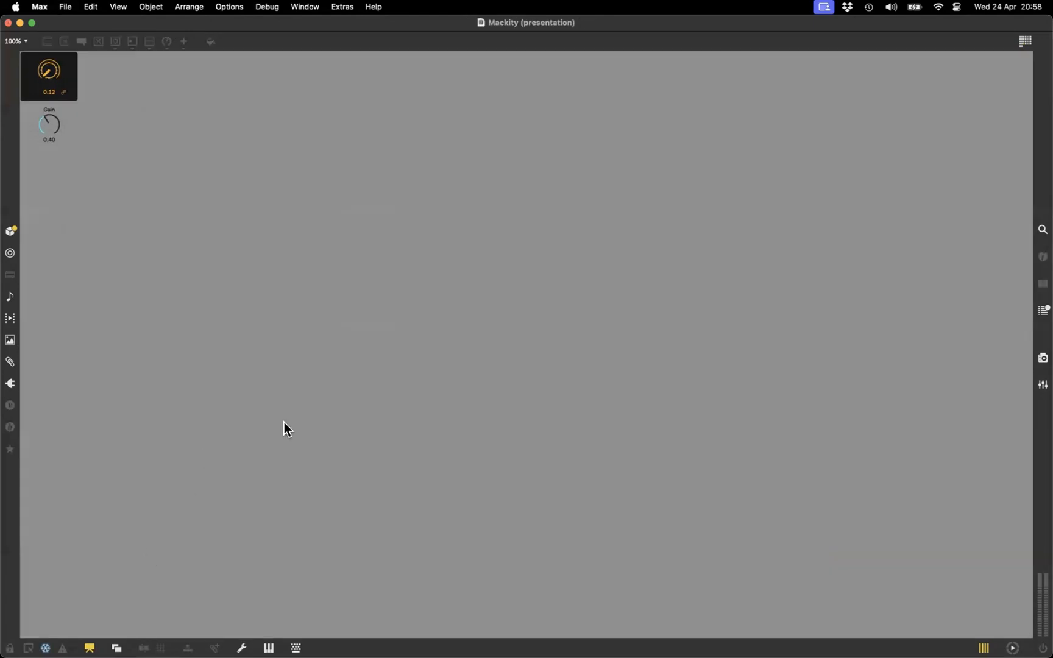
pyautogui.press('super+w')
# Step: Turn on the link toggle in the new Mackity device and sweep Gain during playback down to 0.06
pyautogui.click(802, 578)
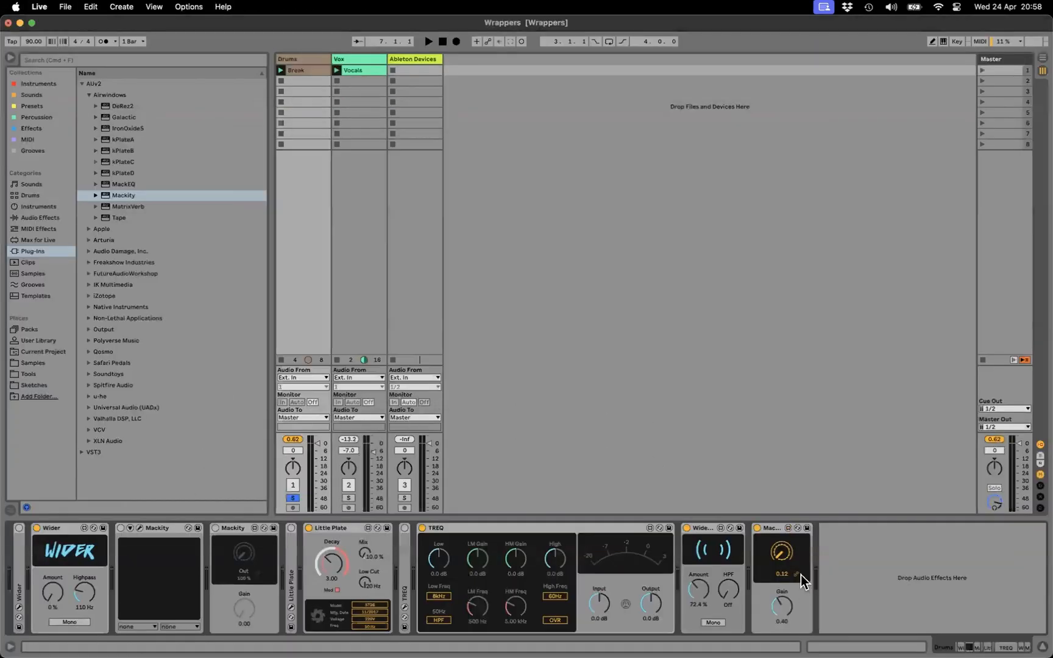
pyautogui.press('space')
pyautogui.moveTo(784, 605)
pyautogui.mouseDown()
pyautogui.moveTo(783, 577)
pyautogui.moveTo(779, 608)
pyautogui.mouseUp()
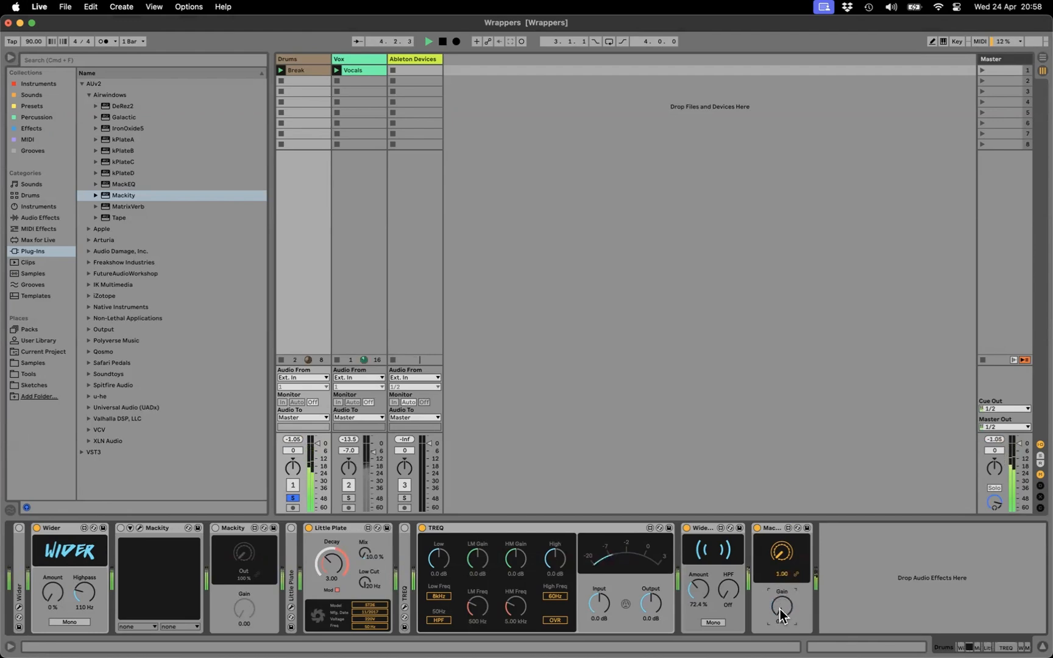
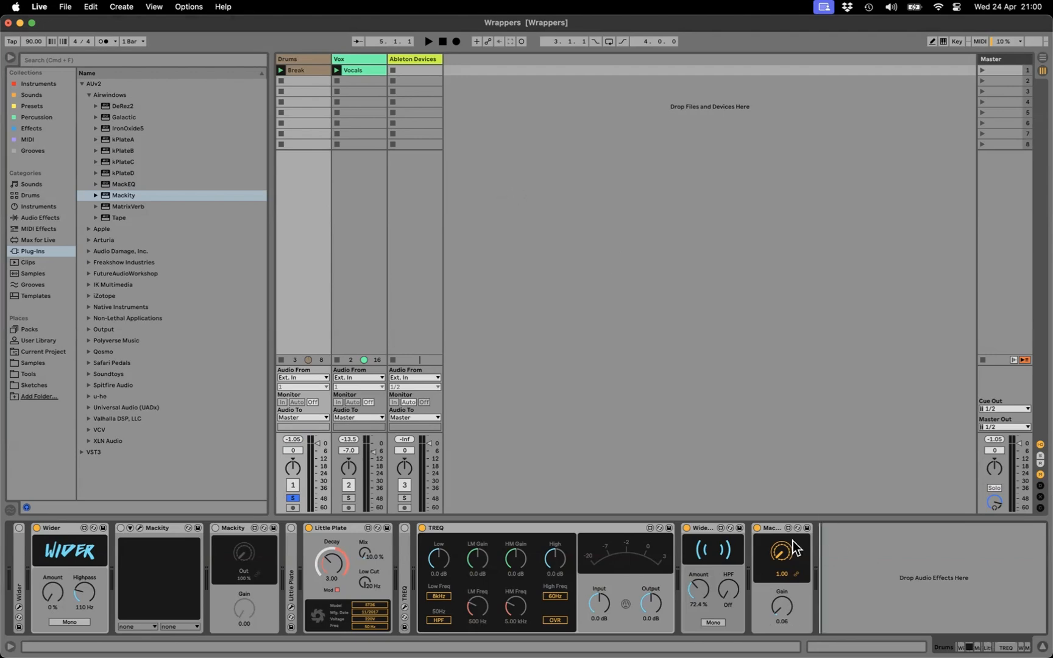
# Step: Open the Wider Wrapper device in the Max editor, show its patching view, and bring up its parameter list clear of the patch
pyautogui.click(720, 529)
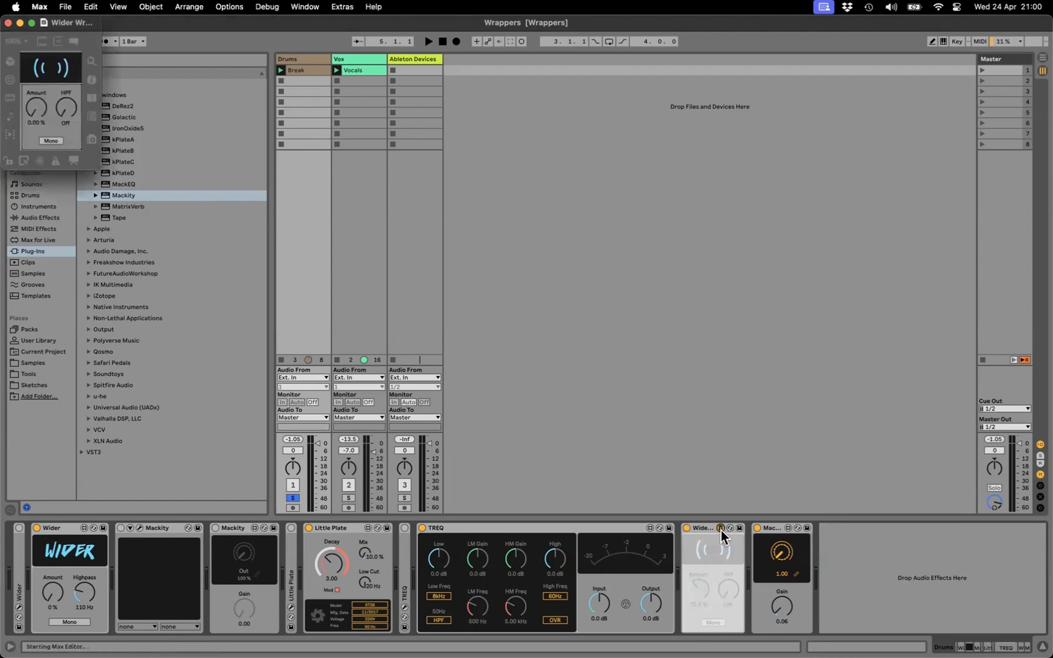
pyautogui.click(67, 50)
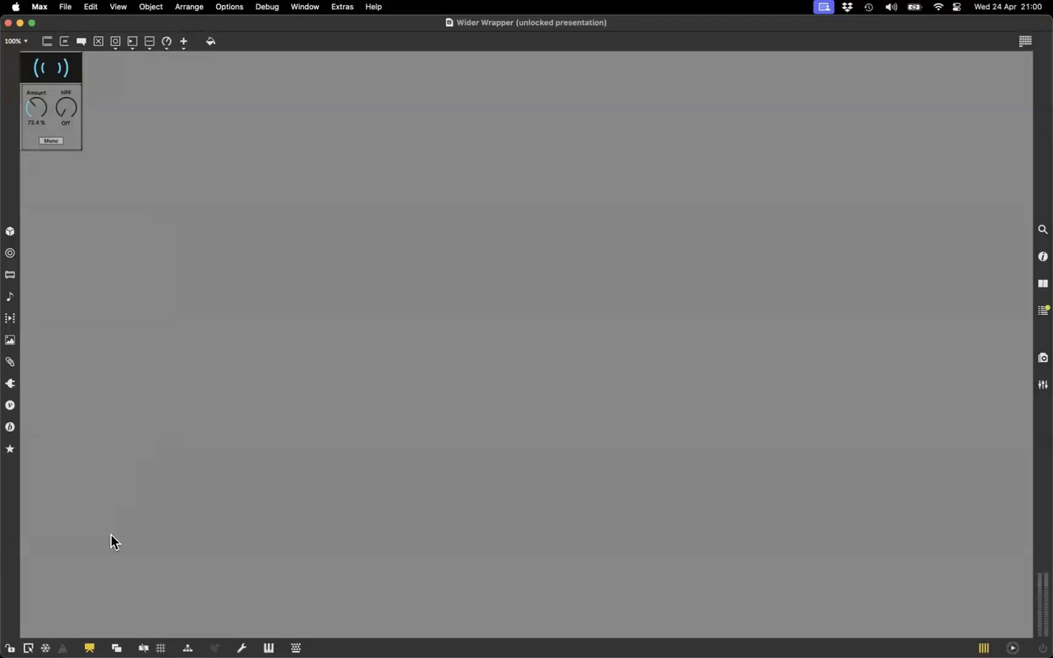
pyautogui.click(89, 648)
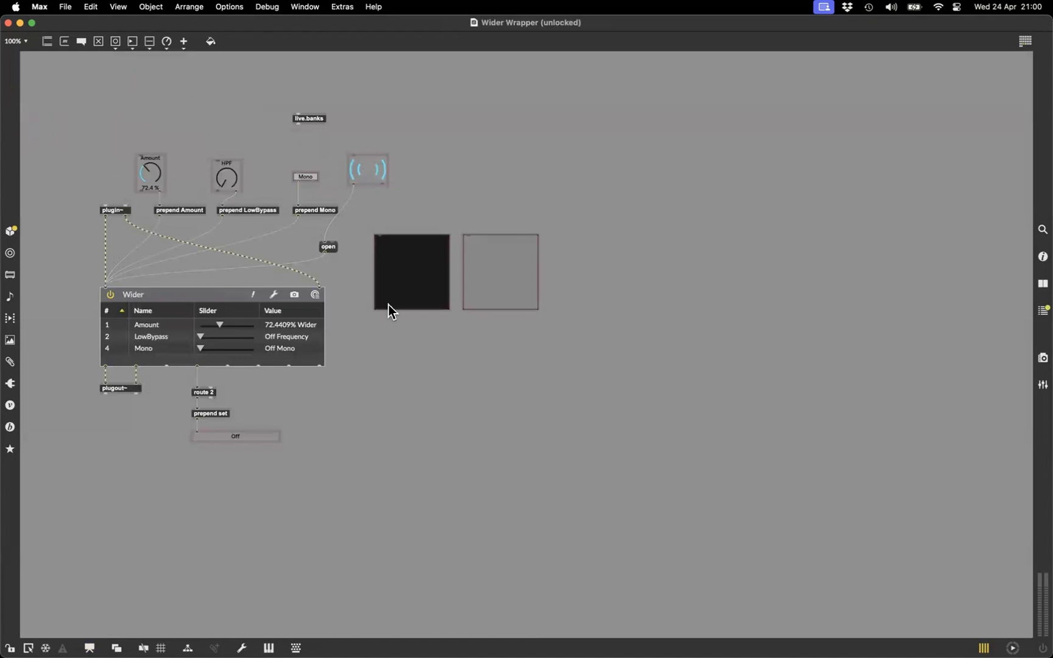
pyautogui.click(119, 7)
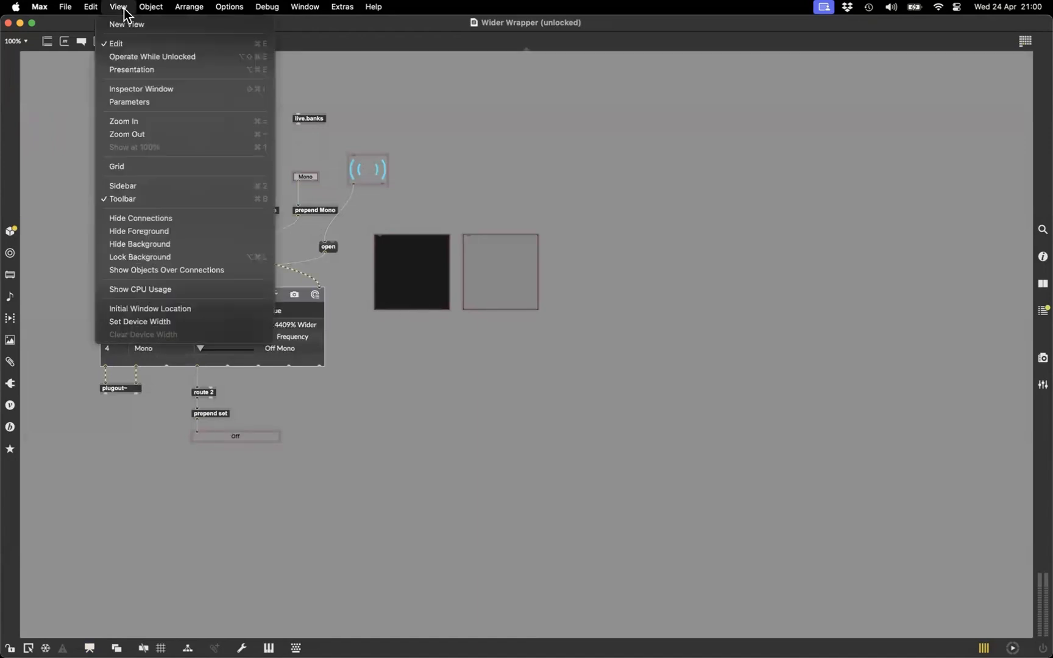
pyautogui.click(151, 104)
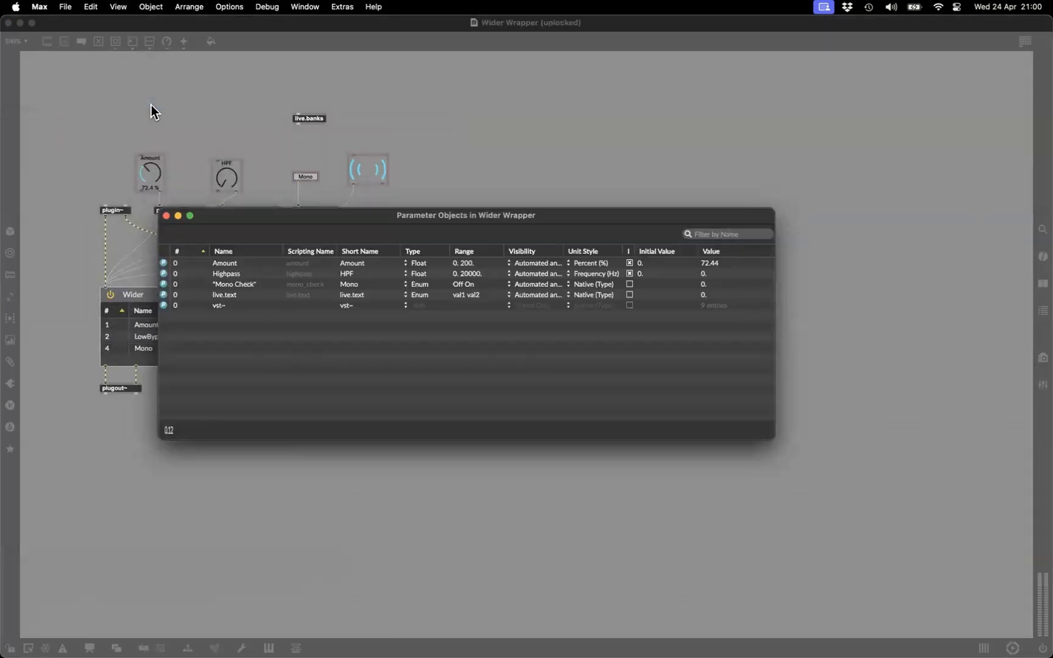
pyautogui.moveTo(346, 211); pyautogui.dragTo(496, 307)
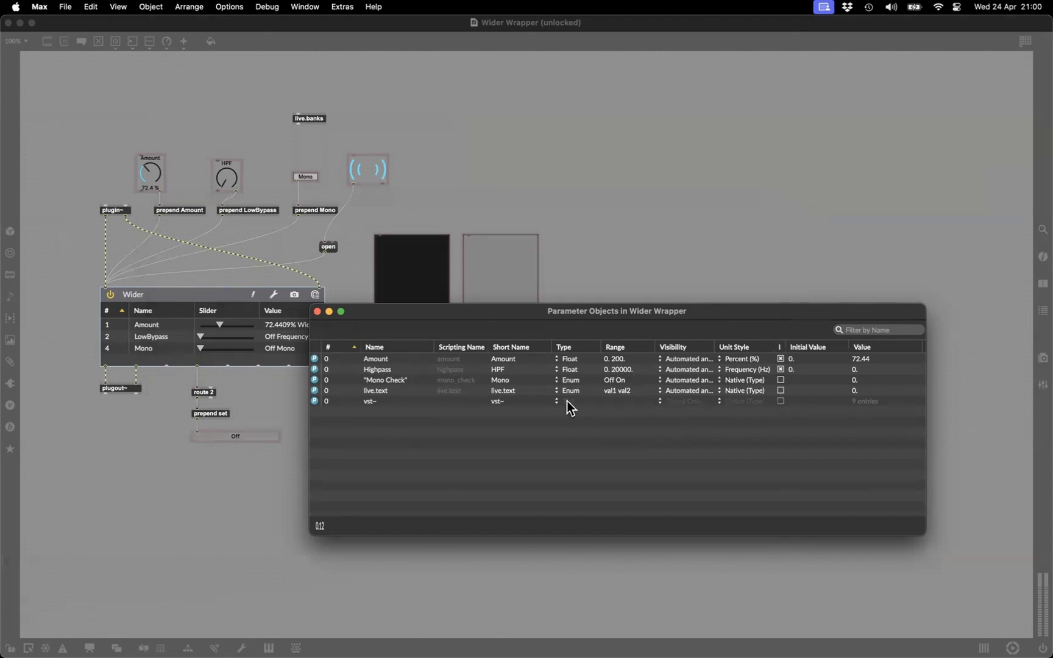
pyautogui.moveTo(431, 313); pyautogui.dragTo(397, 343)
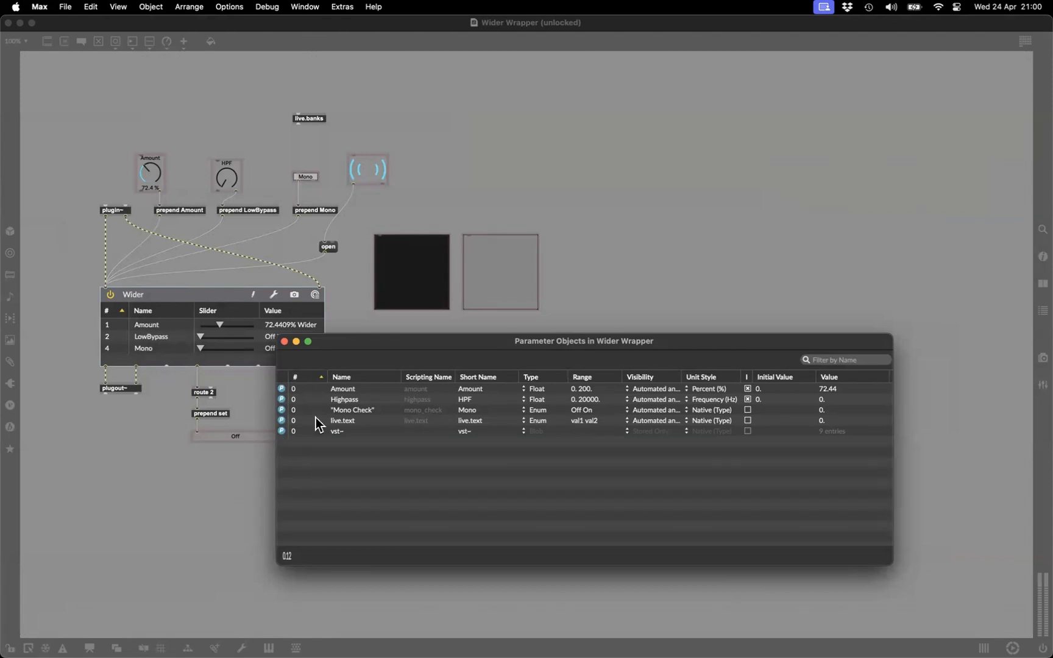
# Step: Inspect the Amount dial's parameter settings, including order, long name, short name and range
pyautogui.click(150, 167)
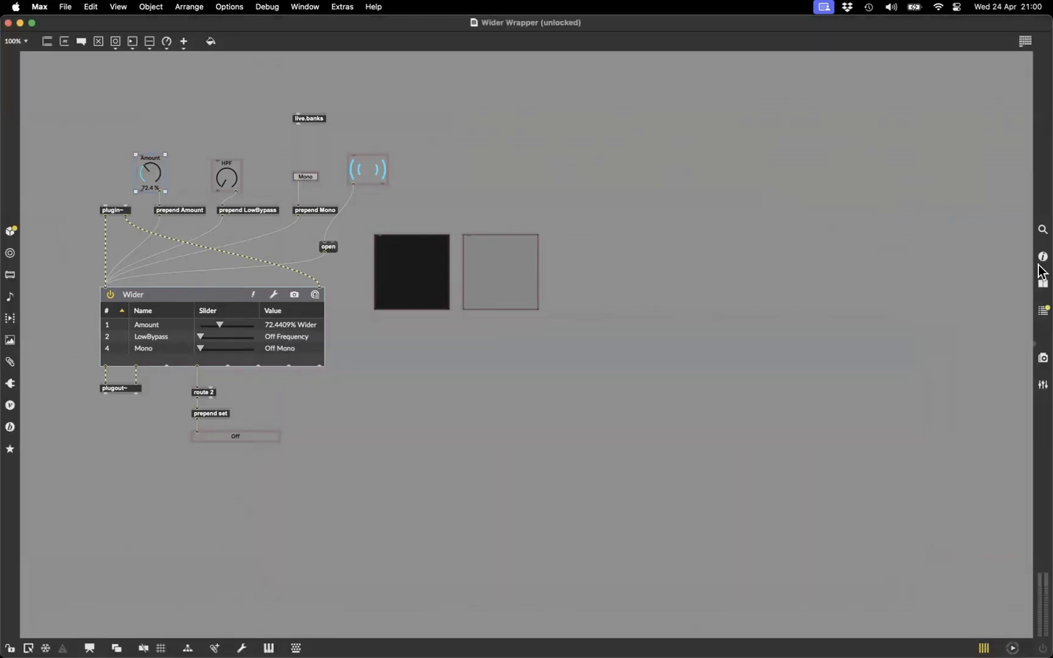
pyautogui.click(1042, 257)
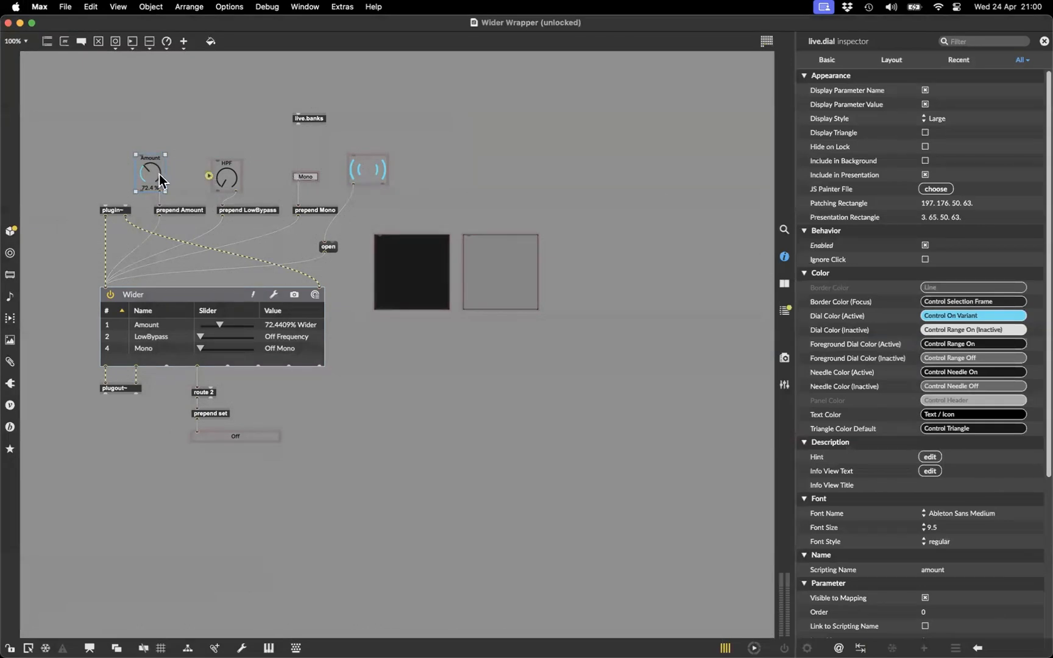
pyautogui.scroll(-5, 947, 250)
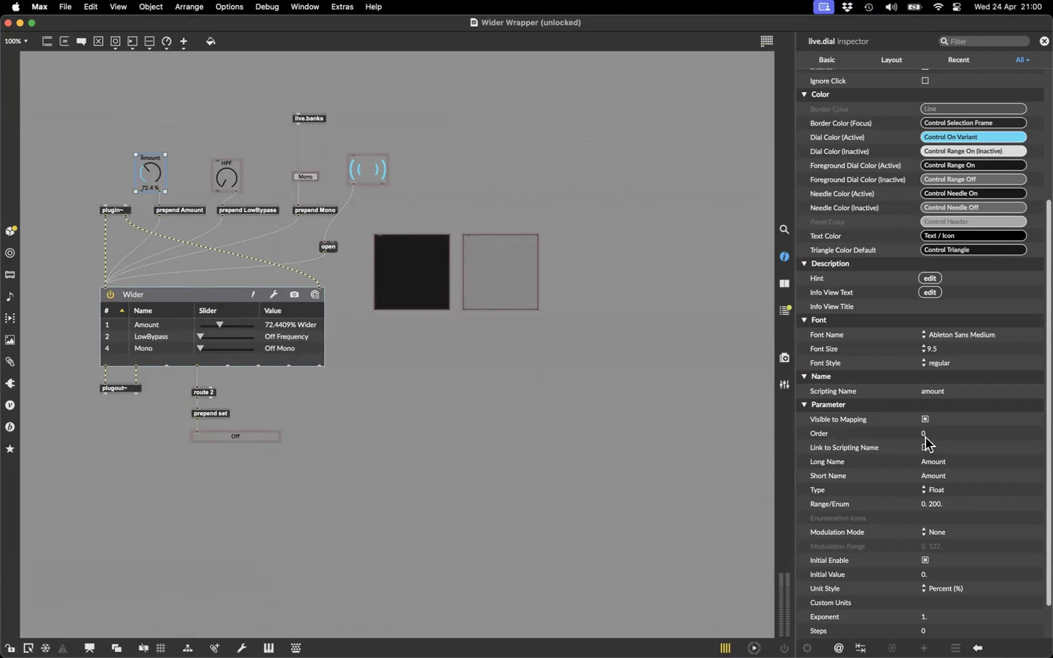
# Step: Deselect the Amount dial and reopen the Wider Wrapper's parameter list
pyautogui.click(190, 119)
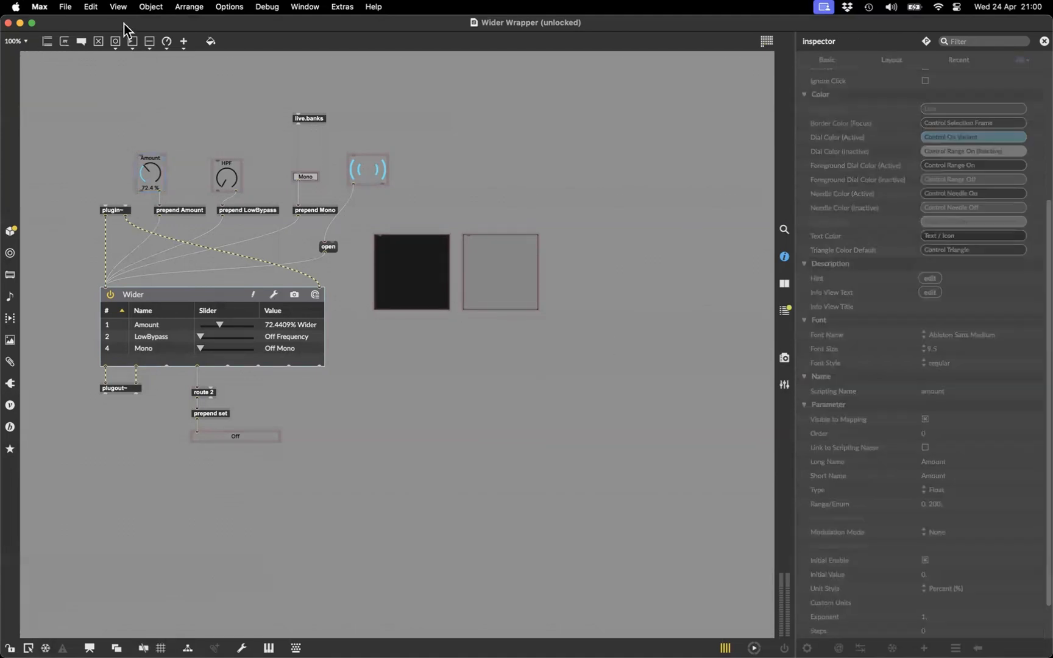
pyautogui.click(118, 7)
pyautogui.click(157, 104)
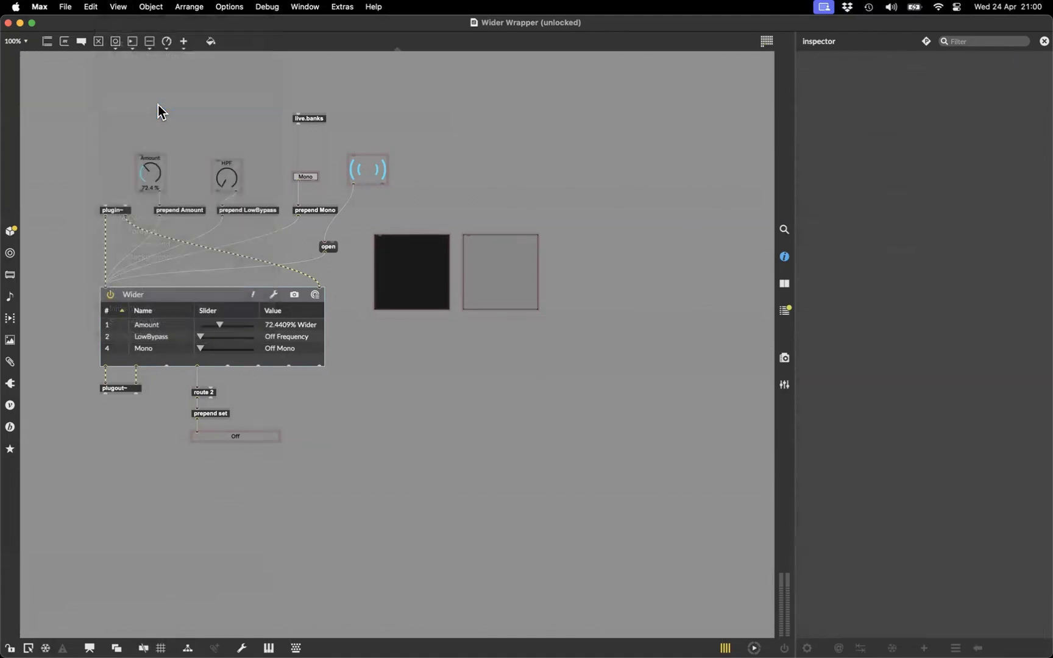
# Step: Set the order number of Highpass to 1 and of Mono Check to 2 in the Wider Wrapper's parameter list
pyautogui.click(313, 401)
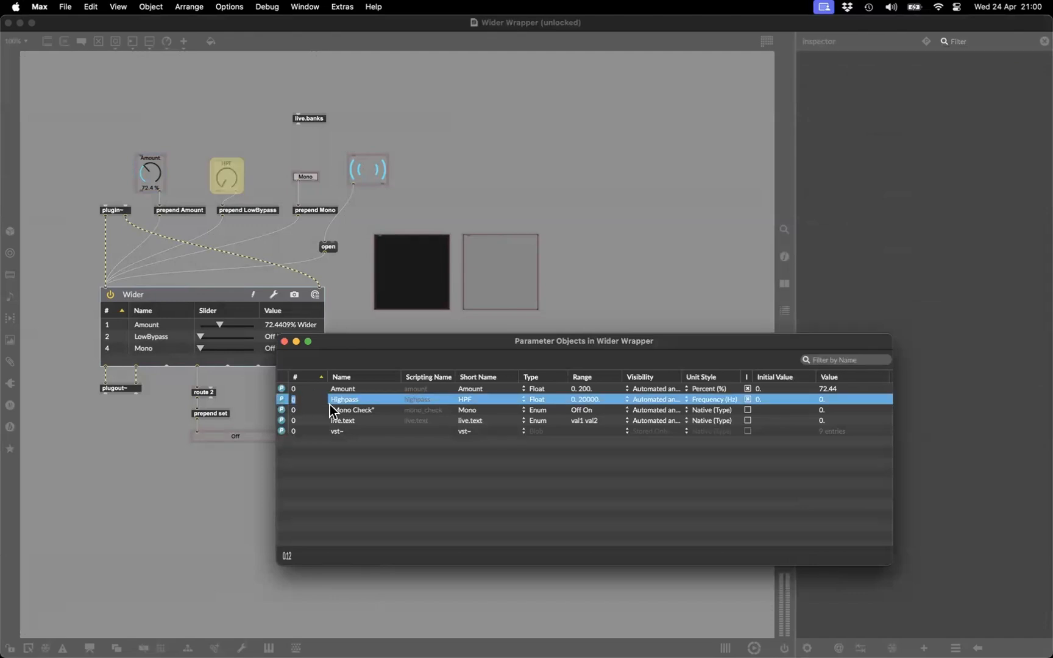
pyautogui.write('1')
pyautogui.click(301, 419)
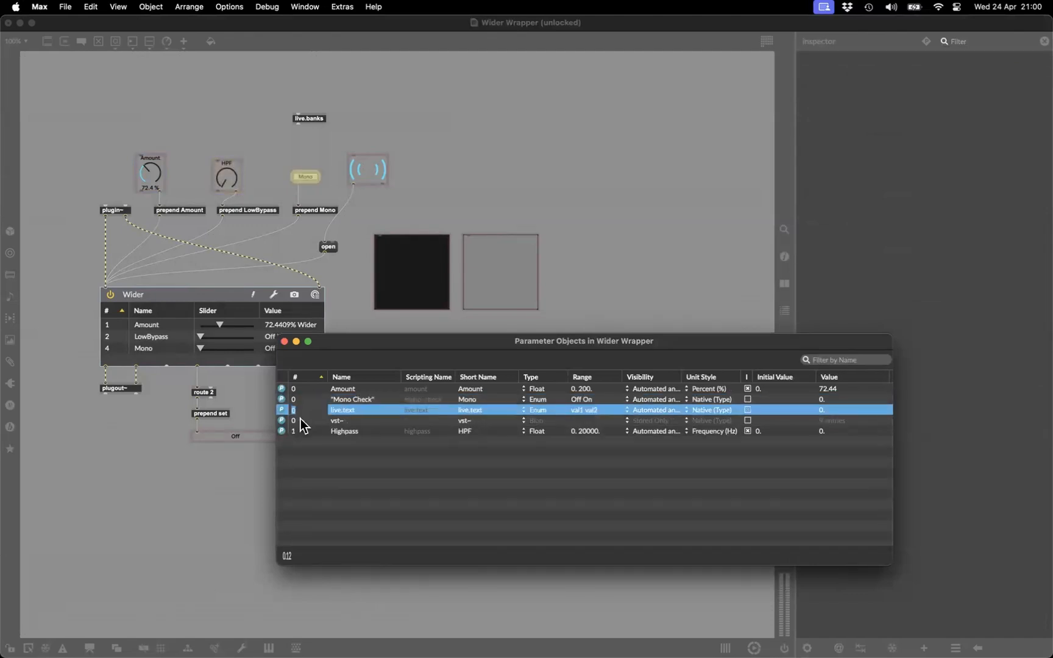
pyautogui.click(294, 398)
pyautogui.write('2')
pyautogui.press('Return')
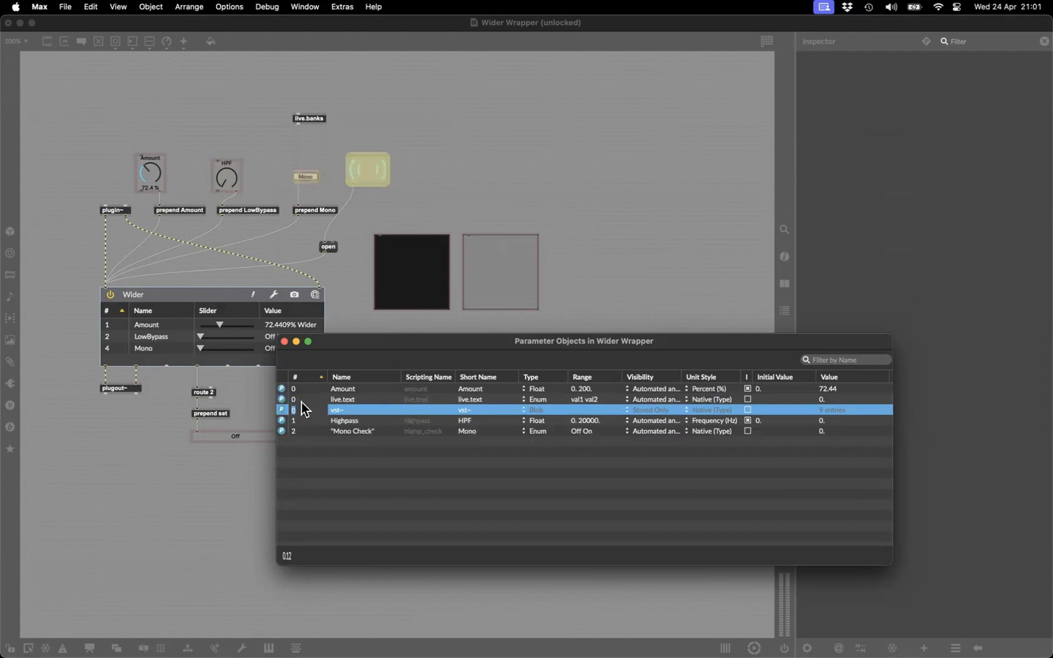
# Step: Set the order number of live.text to 3 and of vst~ to 4, and deselect the parameters
pyautogui.click(300, 401)
pyautogui.write('3')
pyautogui.press('Return')
pyautogui.click(299, 401)
pyautogui.write('4')
pyautogui.press('Return')
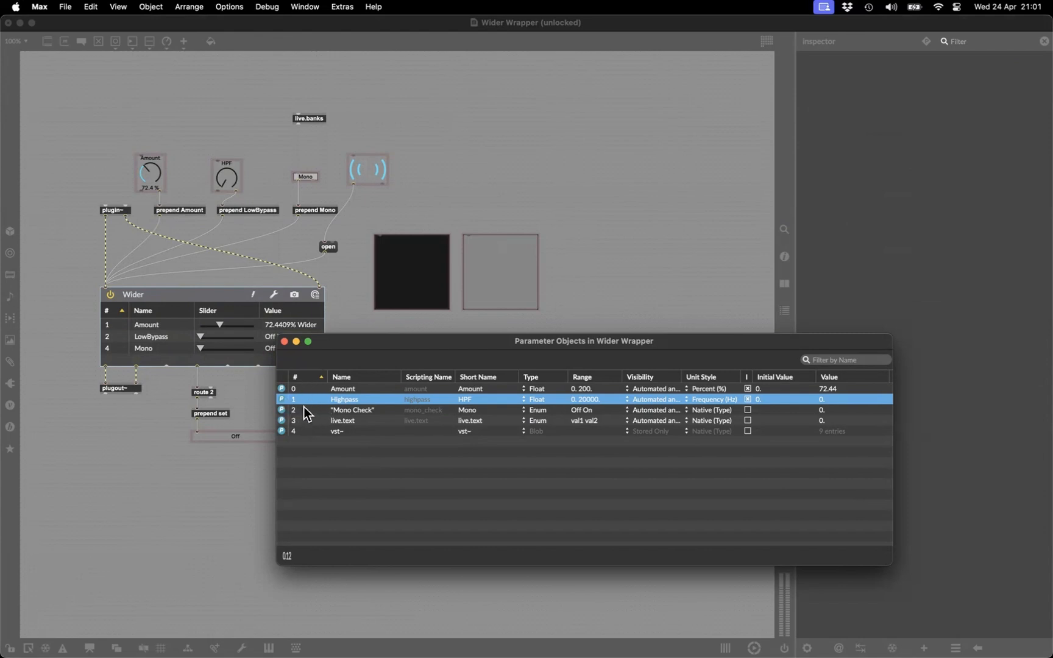
pyautogui.click(650, 423)
pyautogui.click(584, 476)
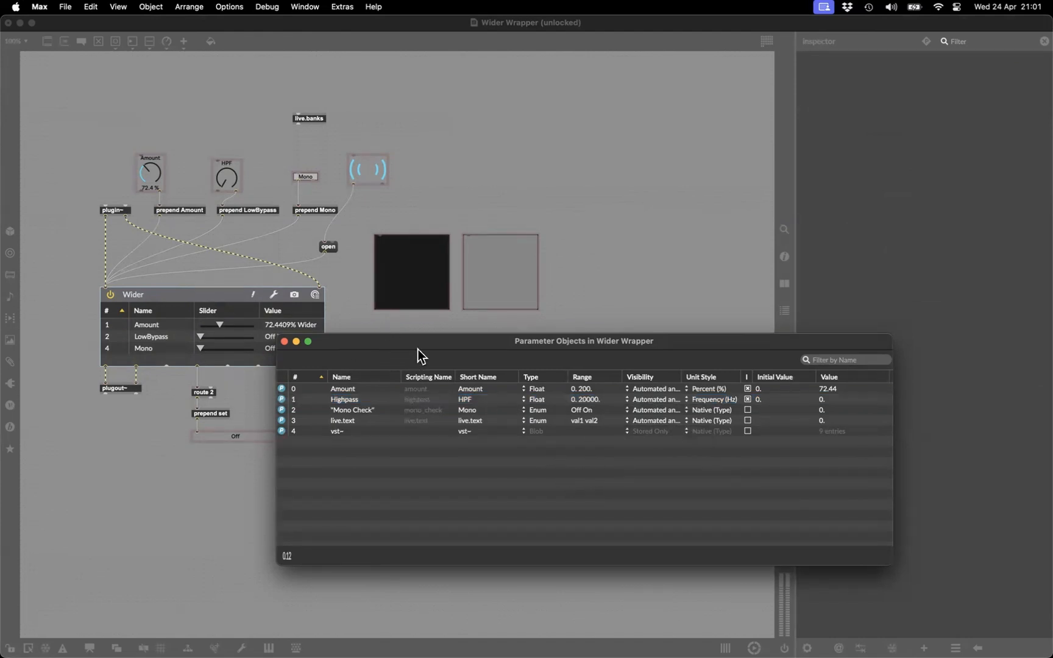
# Step: Close the parameter list and the Wider Wrapper editor, discarding the changes
pyautogui.moveTo(417, 348); pyautogui.dragTo(385, 328)
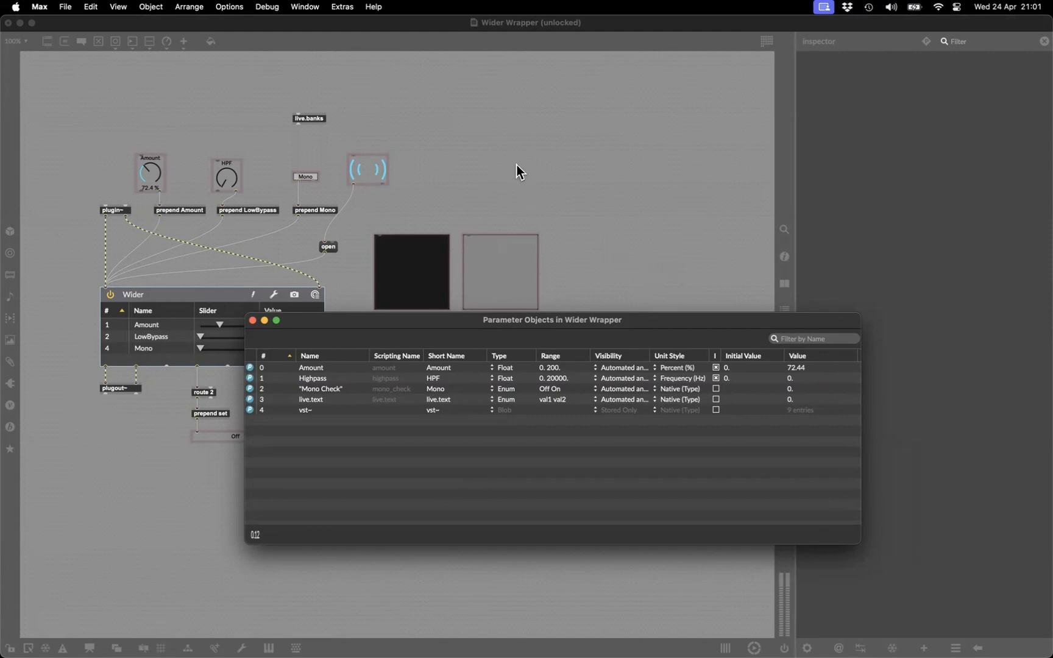
pyautogui.click(252, 320)
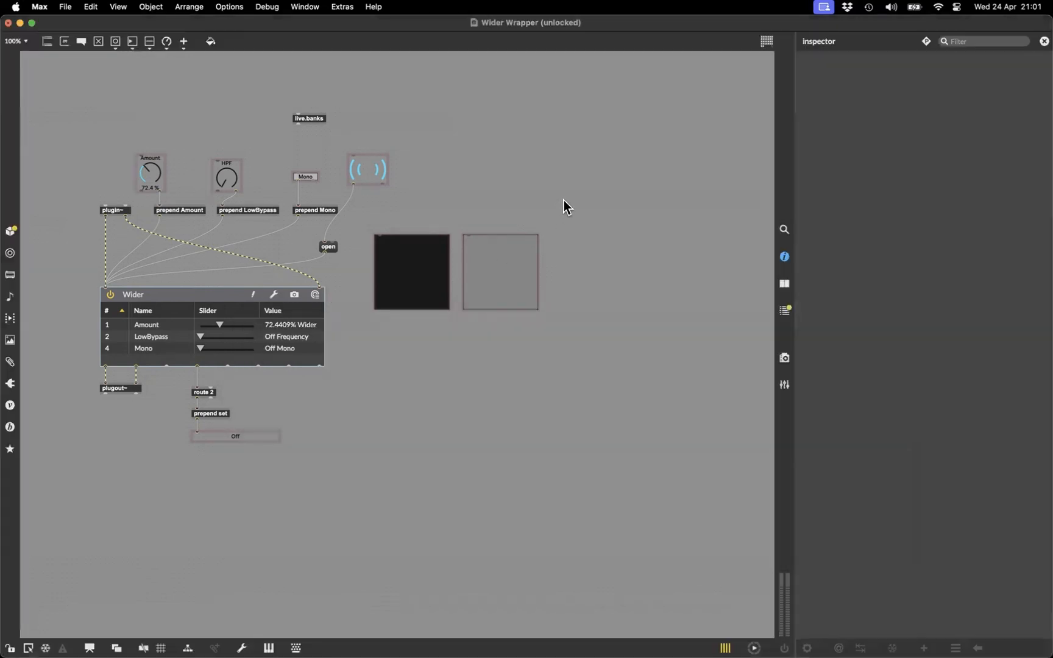
pyautogui.click(8, 23)
pyautogui.click(500, 373)
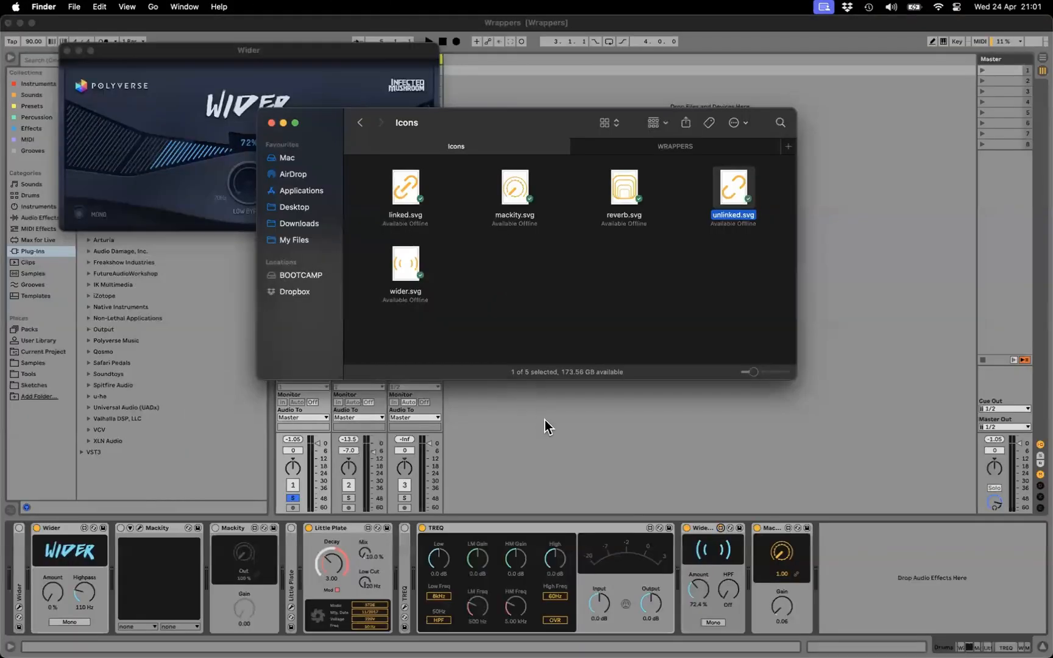
# Step: Close the Wider plug-in window and show the Vox track's devices in Live
pyautogui.click(67, 50)
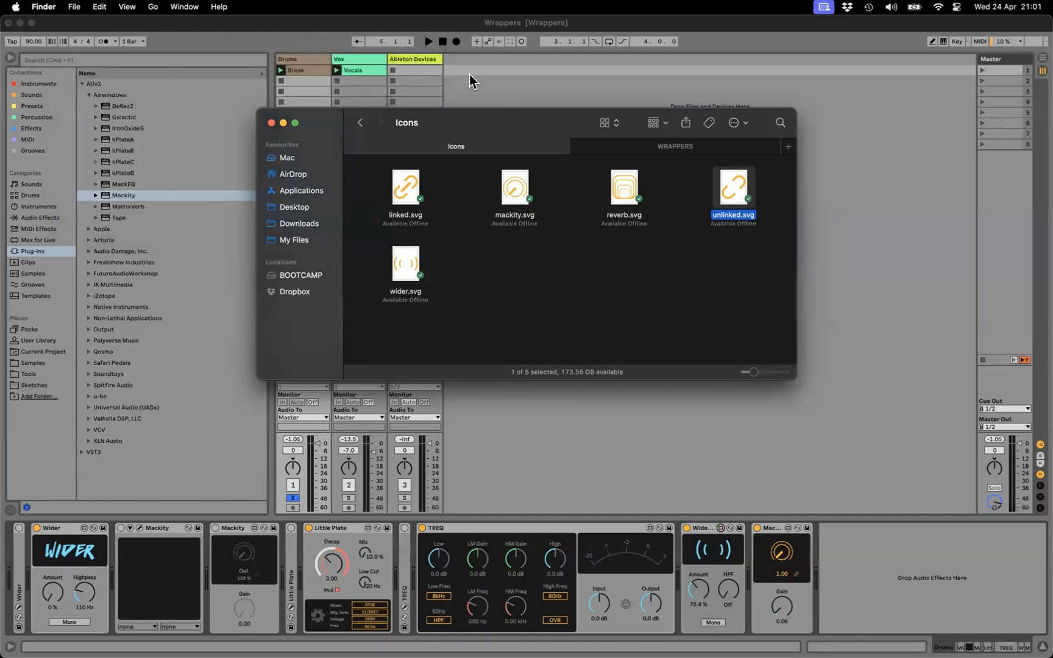
pyautogui.click(345, 67)
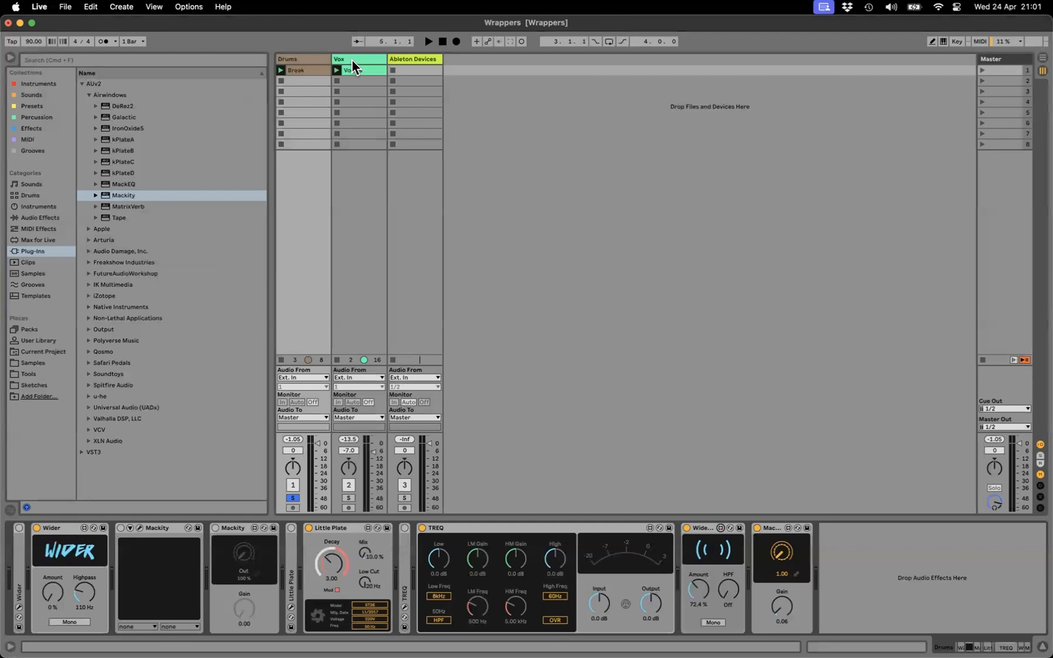
pyautogui.click(353, 59)
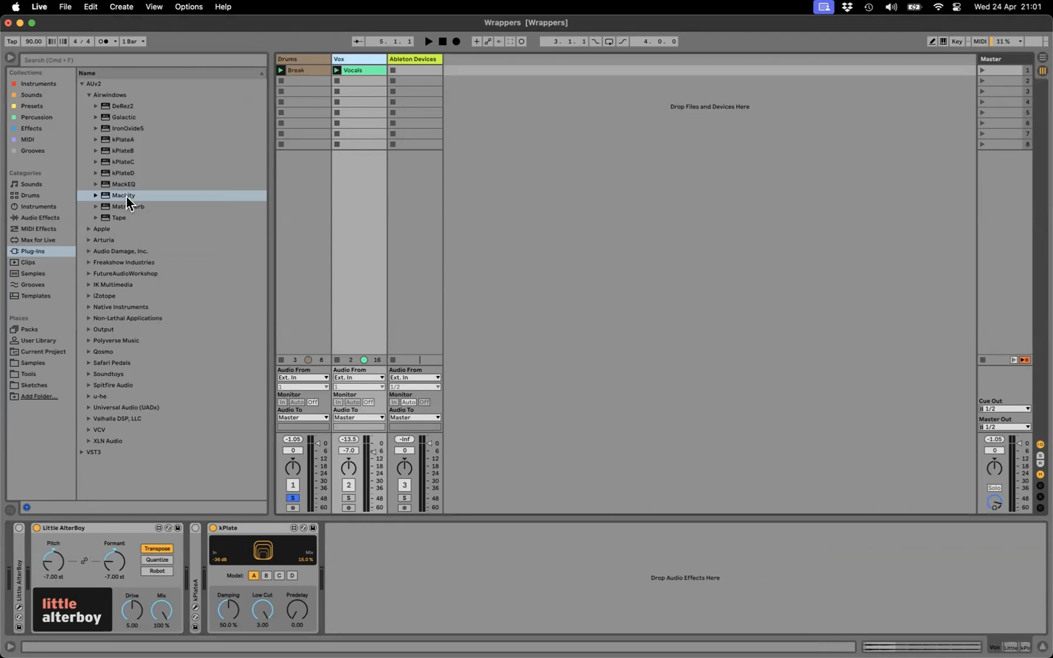
# Step: Compare the kPlateA to kPlateD plug-ins in the browser with the kPlate device's model choices, leaving model A selected
pyautogui.click(137, 143)
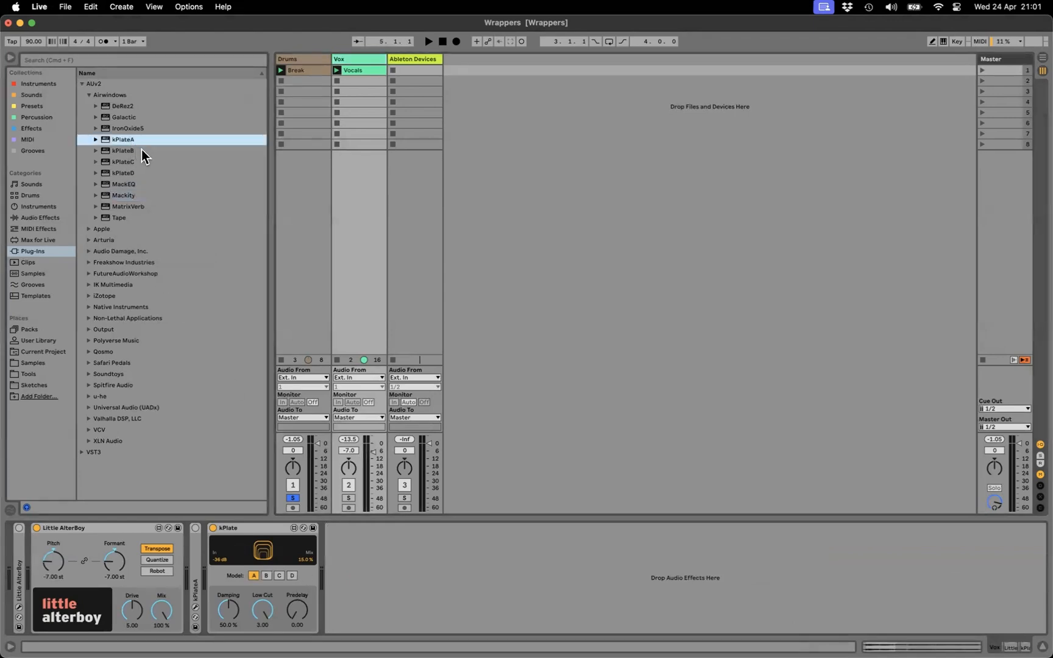
pyautogui.click(143, 175)
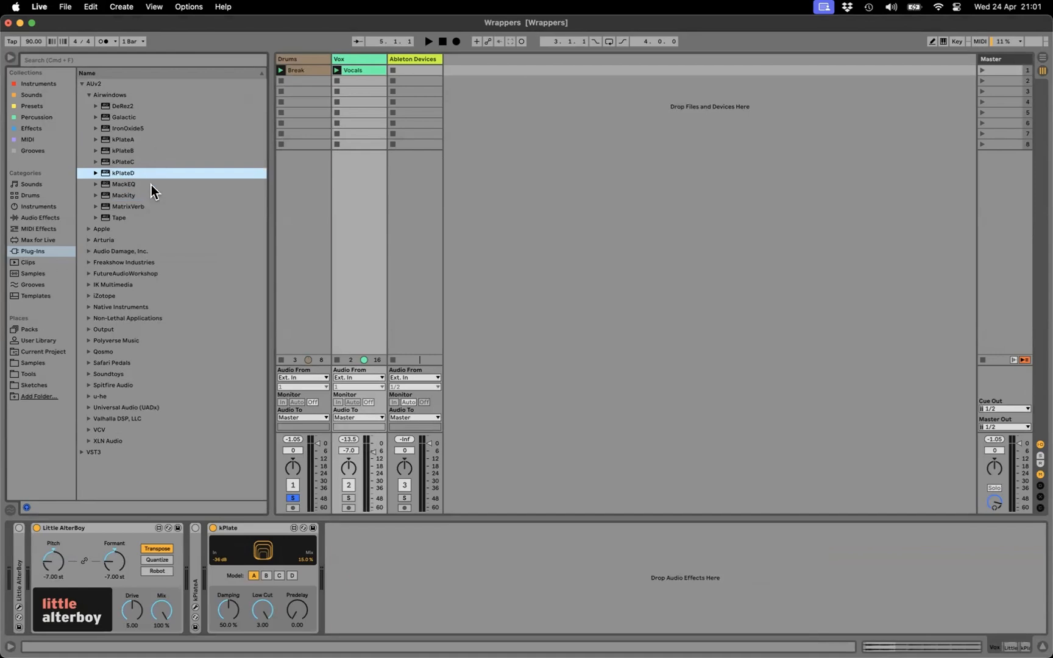
pyautogui.click(336, 552)
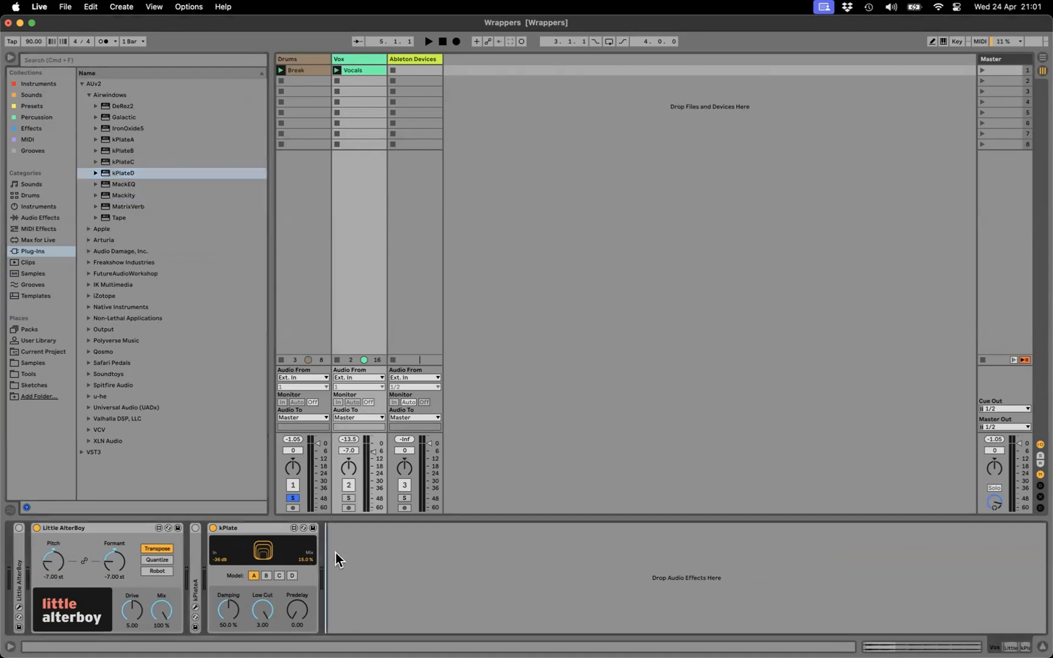
pyautogui.click(268, 577)
pyautogui.click(253, 575)
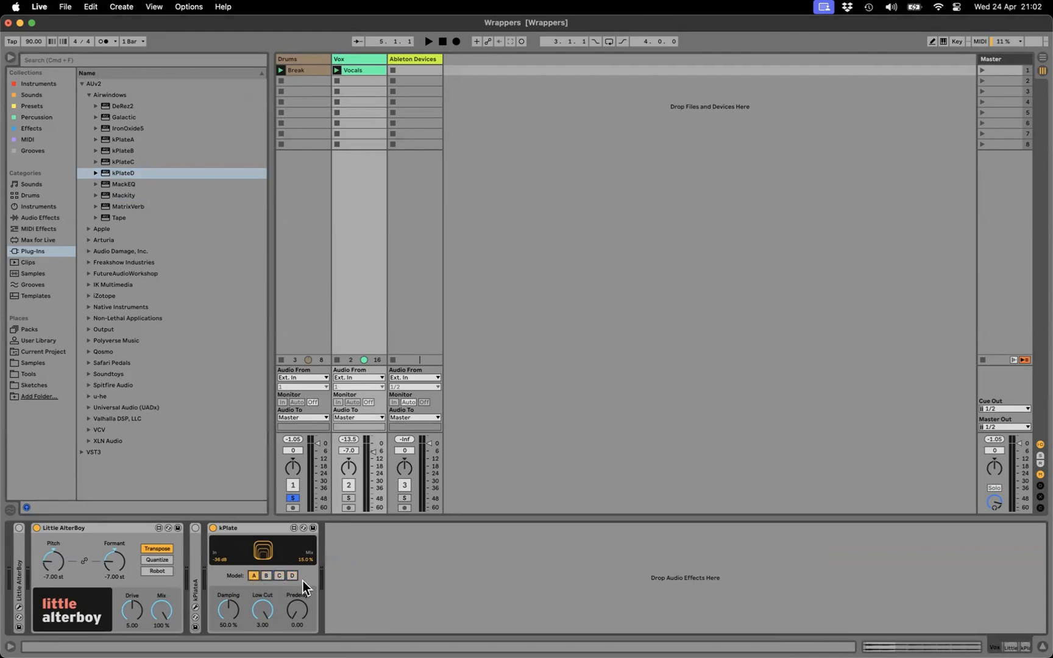
# Step: Open the kPlate device in the Max editor, show its patching view, and unfreeze and unlock it for editing
pyautogui.click(293, 529)
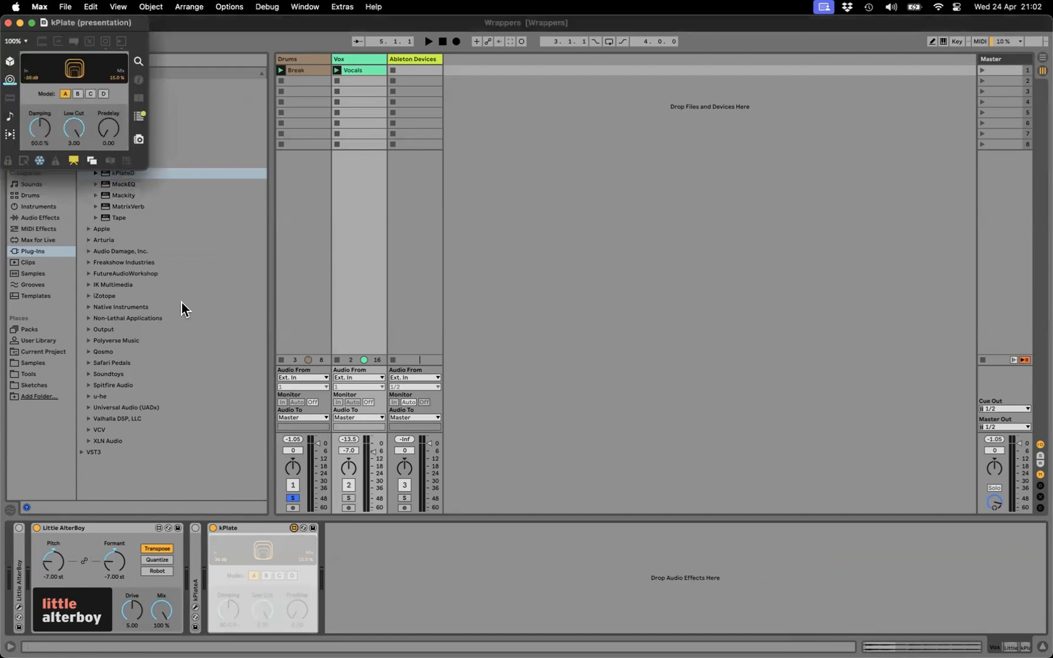
pyautogui.hotkey('ctrl', 'alt', 'Return')
pyautogui.click(91, 643)
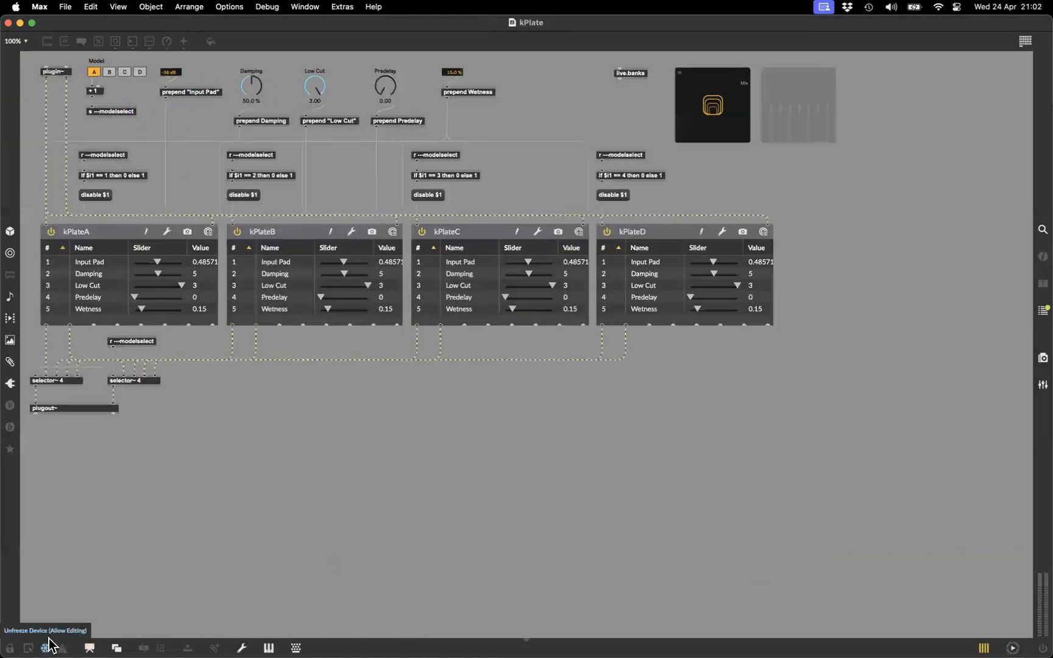
pyautogui.press('super+e')
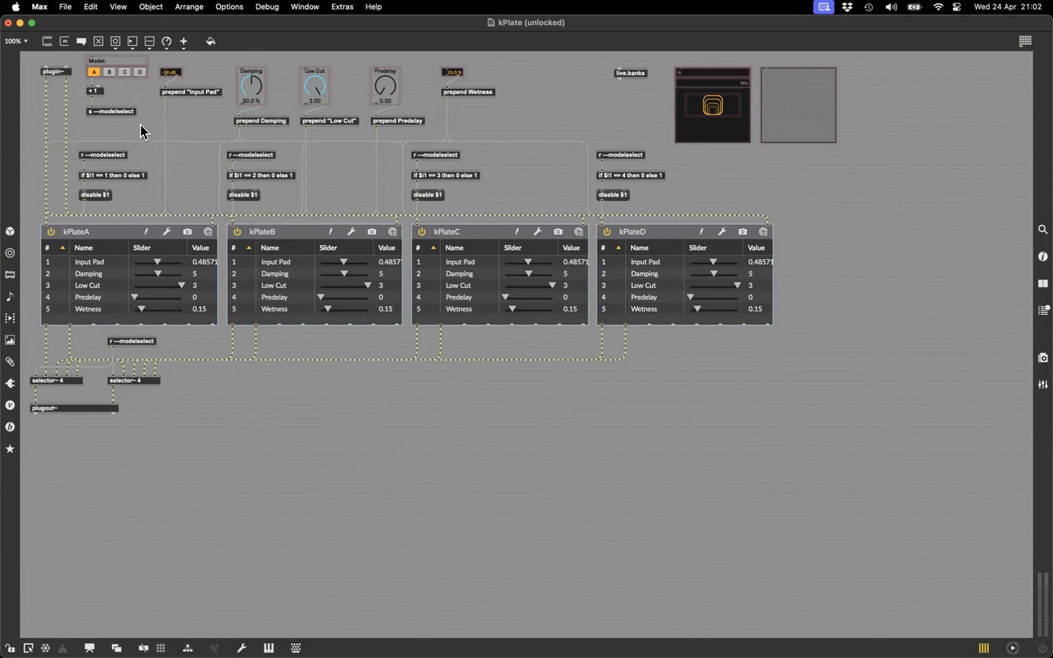
pyautogui.click(101, 113)
pyautogui.moveTo(165, 98); pyautogui.dragTo(50, 220)
# Step: Add a send object and a receive object side by side in the empty area below the plug-in objects
pyautogui.hotkey('alt', 'shift')
pyautogui.write('nsend')
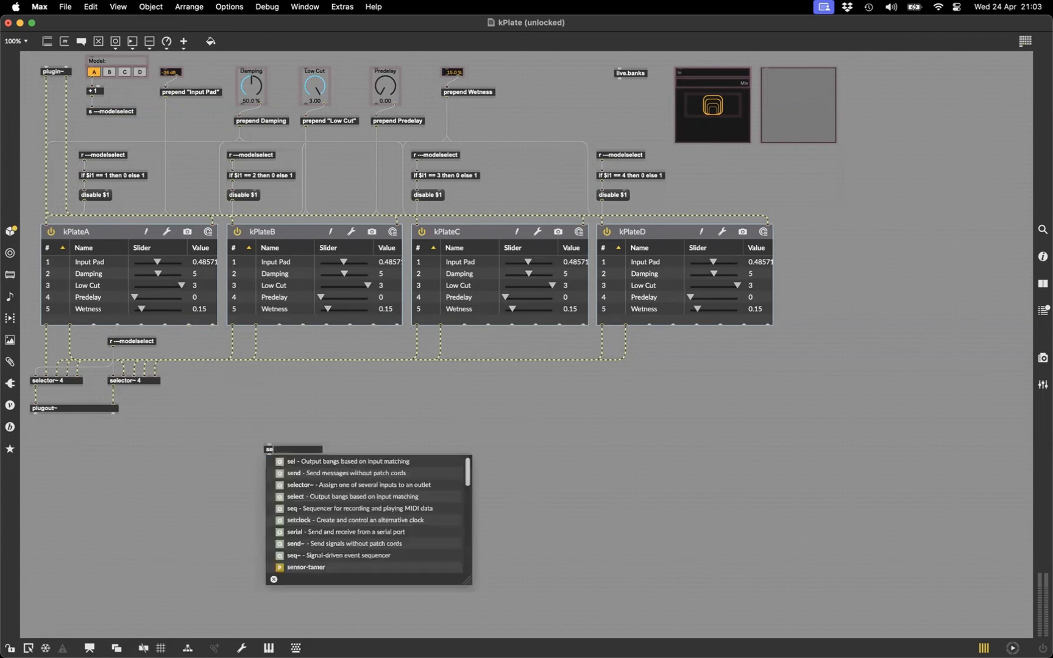
pyautogui.press('BackSpace')
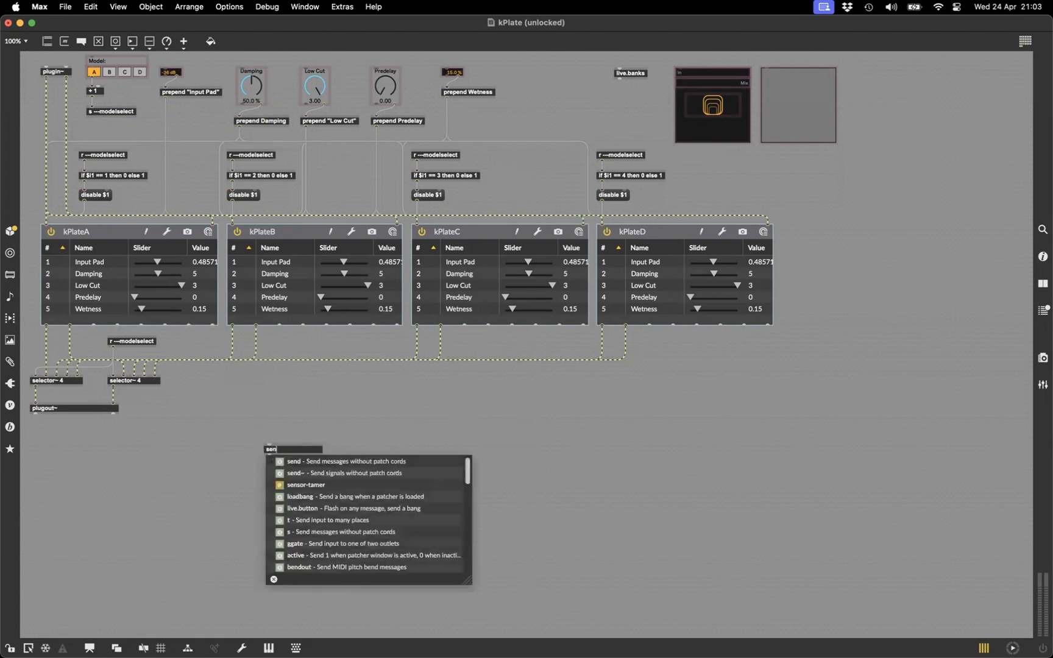
pyautogui.write('d')
pyautogui.press('Return')
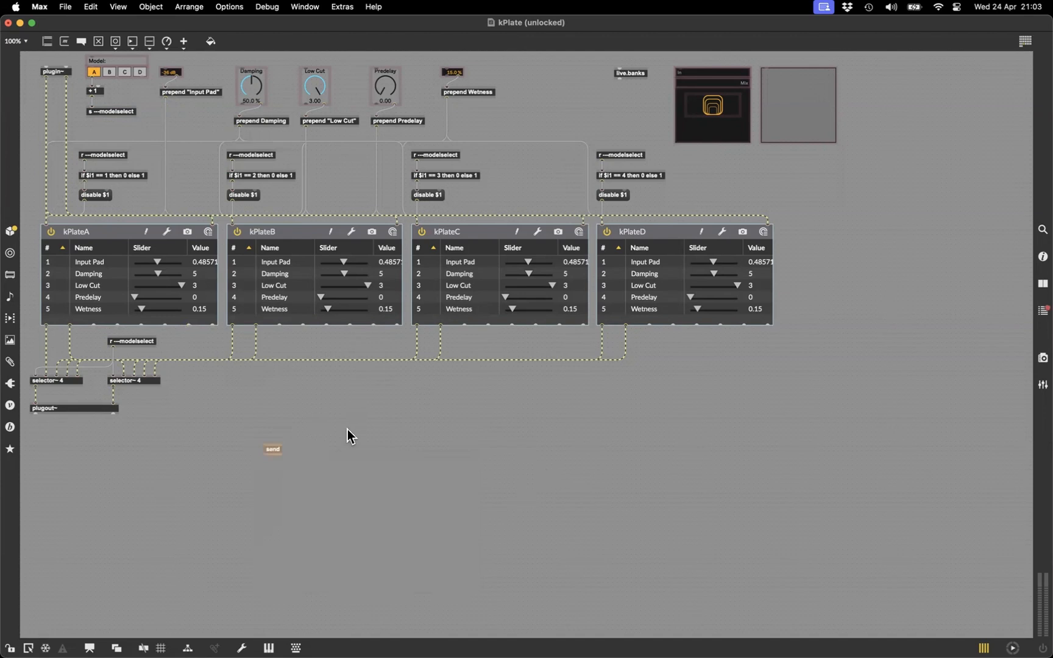
pyautogui.write('n')
pyautogui.write('receive')
pyautogui.press('Return')
pyautogui.moveTo(352, 468); pyautogui.dragTo(310, 449)
# Step: Give the new send and receive objects the shared name test
pyautogui.doubleClick(278, 452)
pyautogui.press('Right')
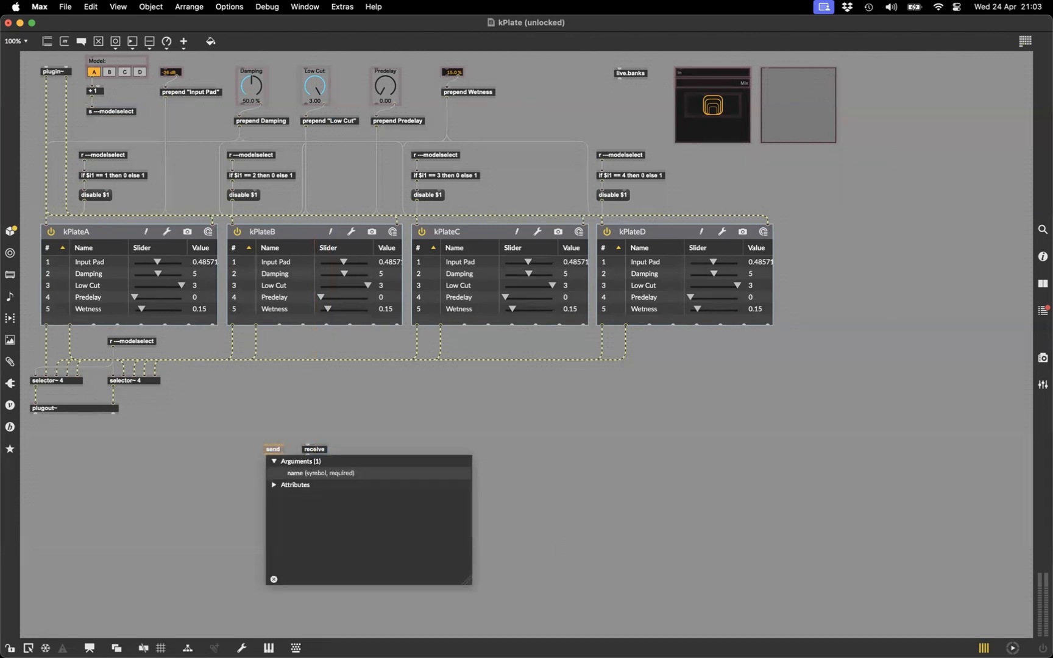
pyautogui.write('test')
pyautogui.click(322, 450)
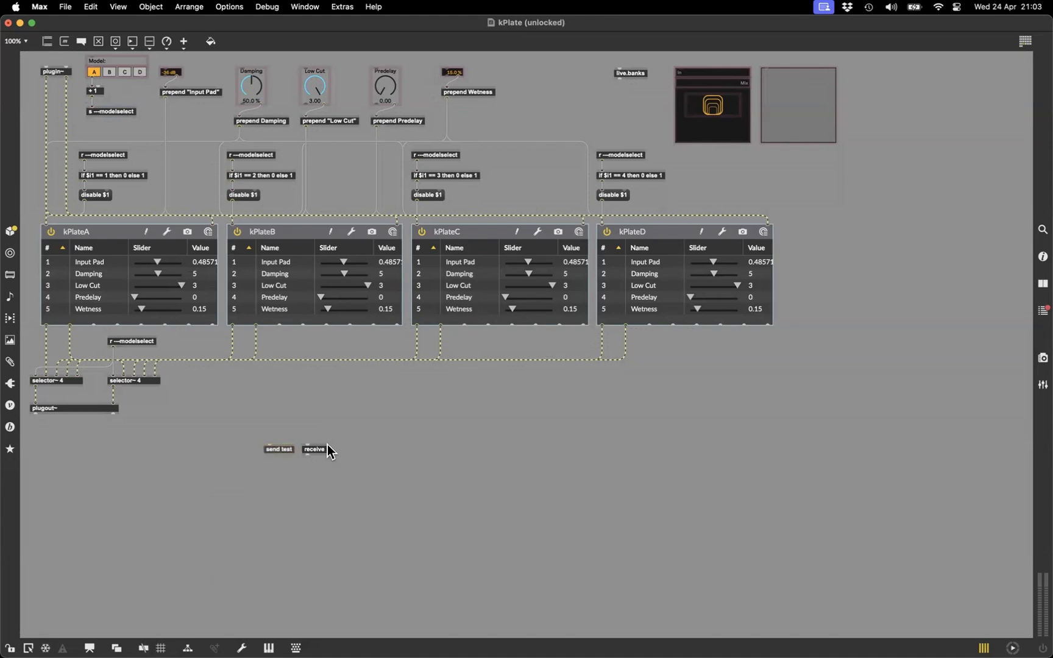
pyautogui.press('Return')
pyautogui.write('test')
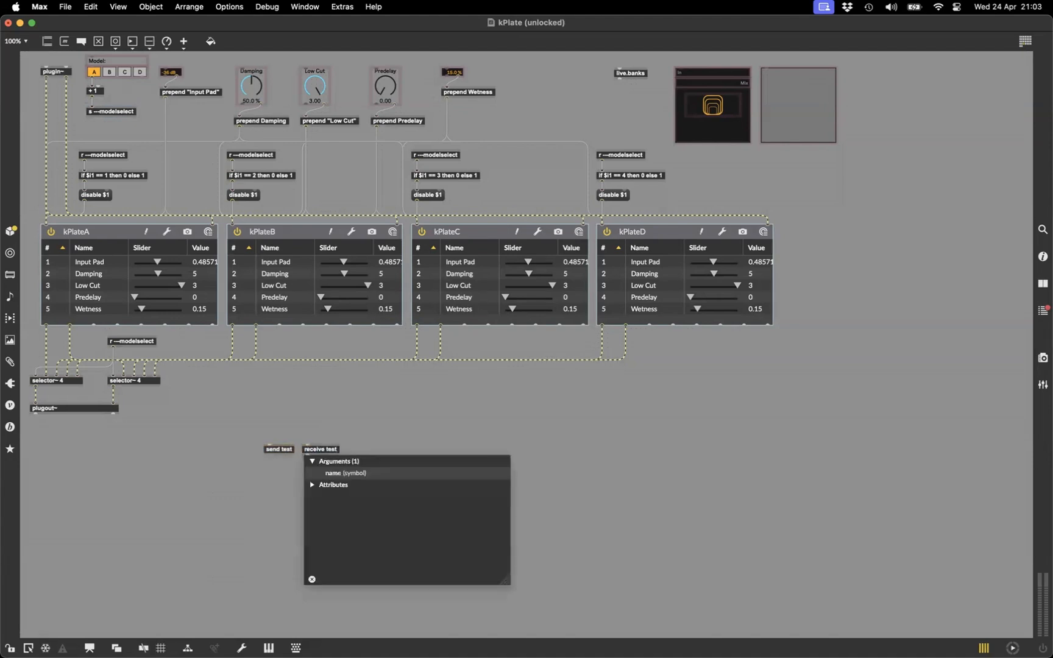
pyautogui.click(373, 410)
# Step: Space the pair apart, connecting the Low Cut dial to send test and receive test to a message box
pyautogui.moveTo(327, 451); pyautogui.dragTo(372, 427)
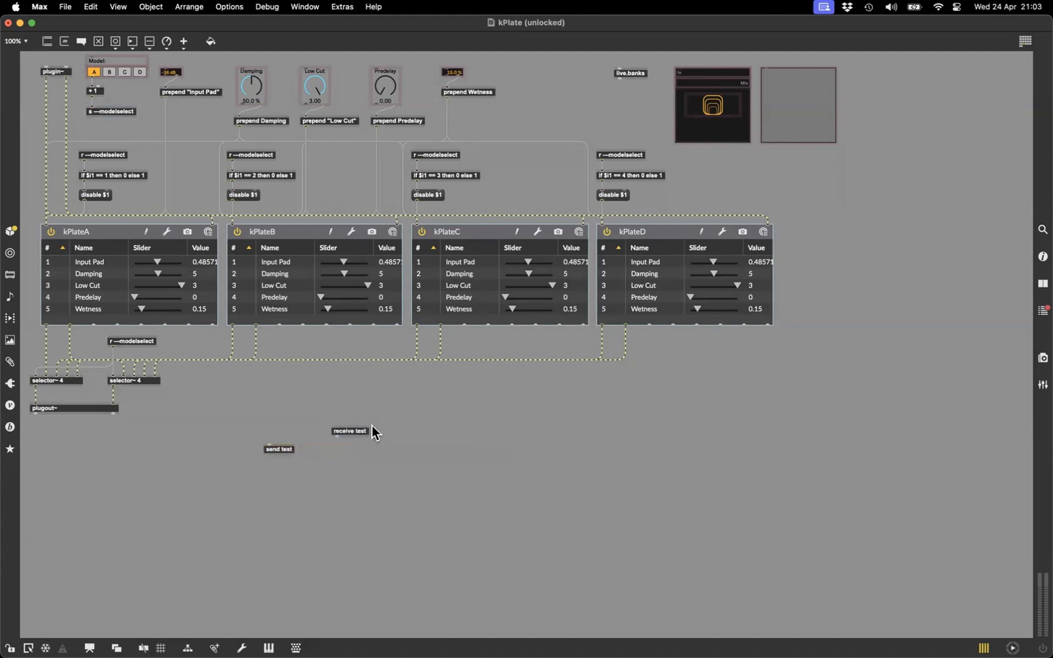
pyautogui.moveTo(287, 450); pyautogui.dragTo(291, 439)
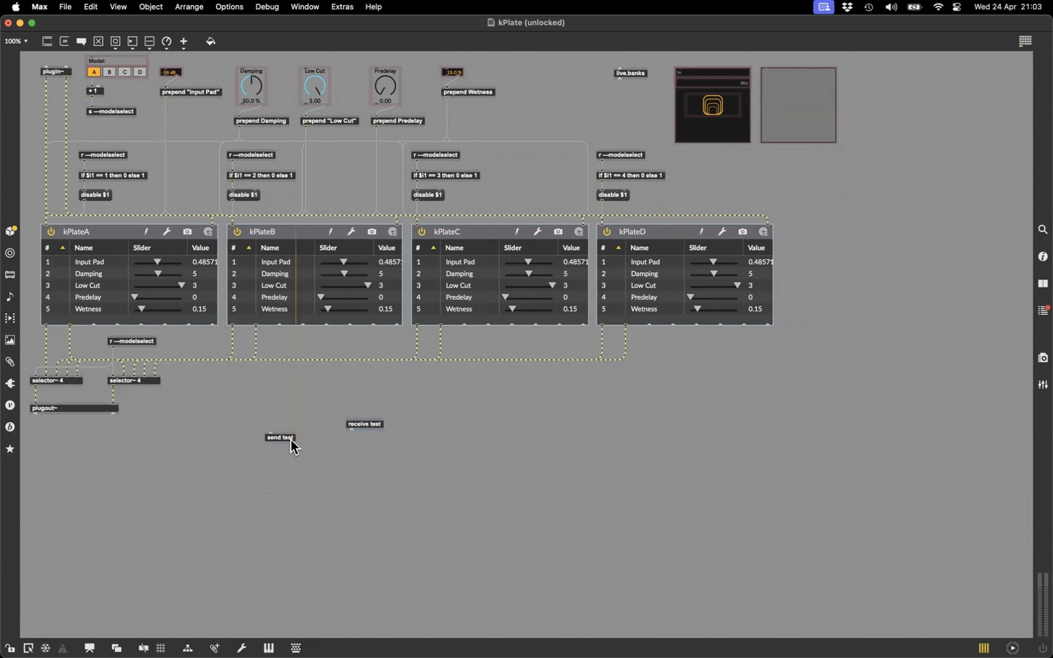
pyautogui.moveTo(305, 105); pyautogui.dragTo(269, 434)
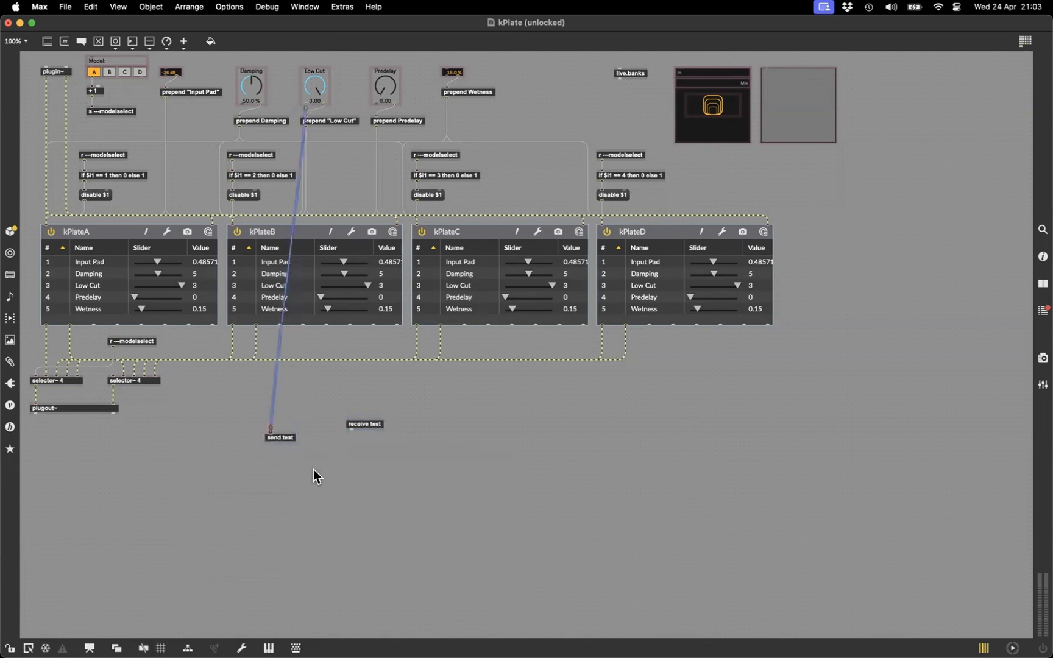
pyautogui.moveTo(351, 430); pyautogui.dragTo(352, 471)
# Step: Lock the patch, lower the Low Cut dial to 2.74 to test the wireless connection, and unlock the patch
pyautogui.press('super+e')
pyautogui.moveTo(314, 86)
pyautogui.mouseDown()
pyautogui.moveTo(314, 119)
pyautogui.moveTo(314, 103)
pyautogui.mouseUp()
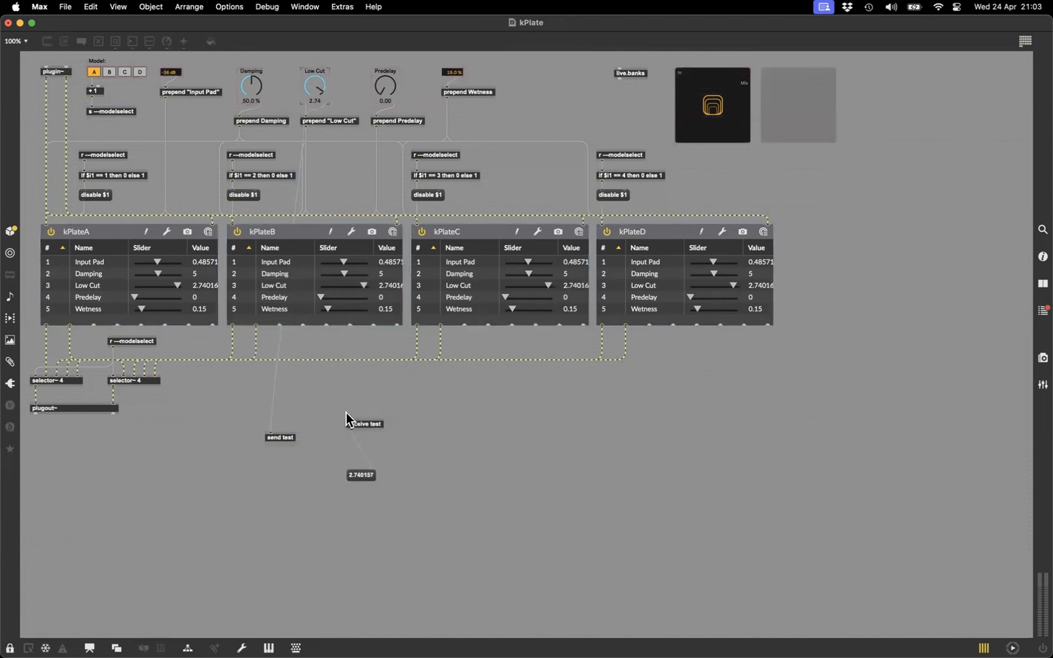
pyautogui.press('super+e')
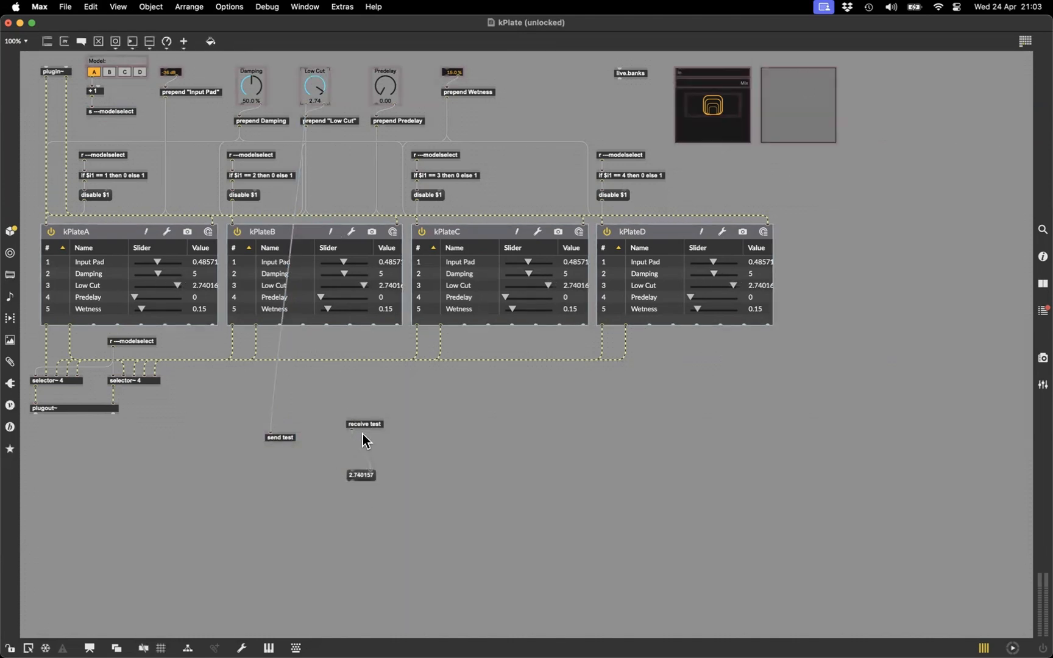
# Step: Remove the message box and the Low Cut cord to send test, and align receive test beneath send test
pyautogui.click(366, 477)
pyautogui.press('BackSpace')
pyautogui.moveTo(360, 424); pyautogui.dragTo(290, 469)
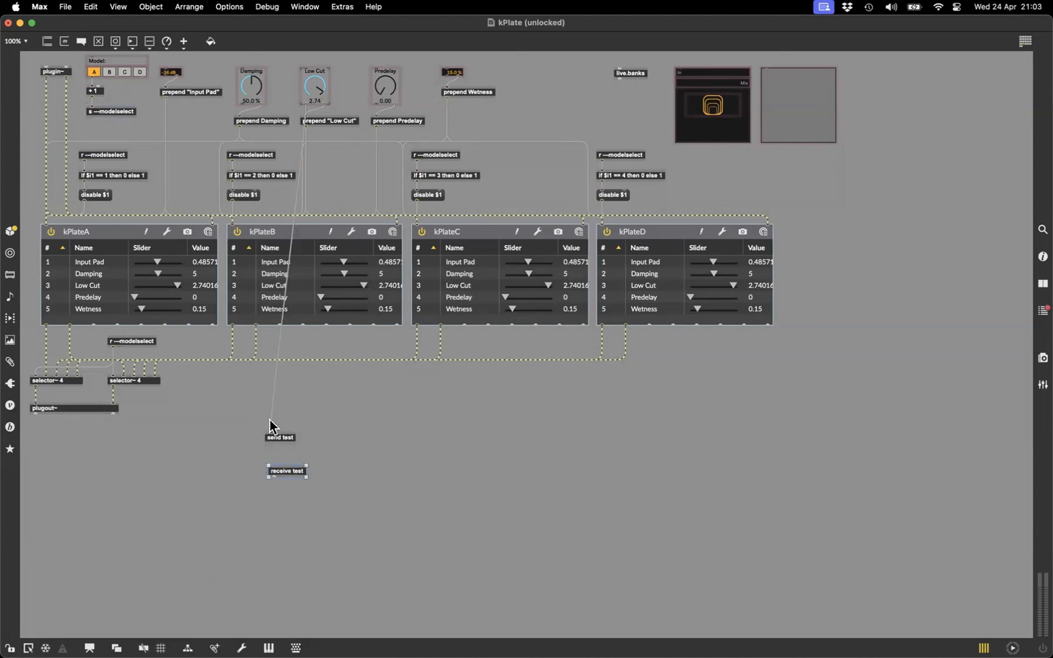
pyautogui.click(271, 404)
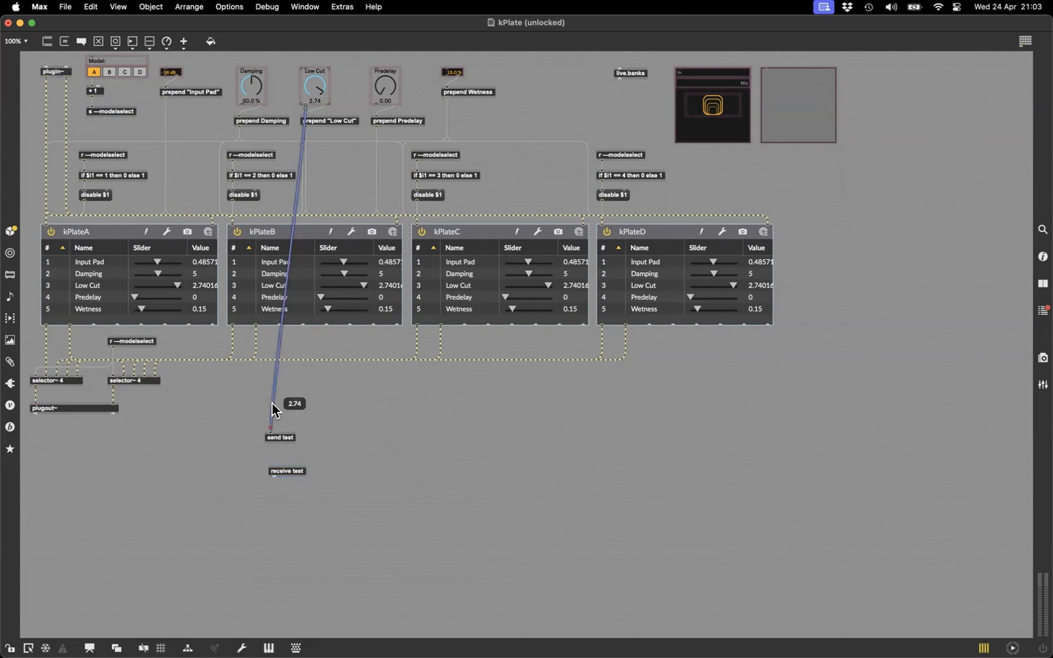
pyautogui.moveTo(283, 436); pyautogui.dragTo(287, 434)
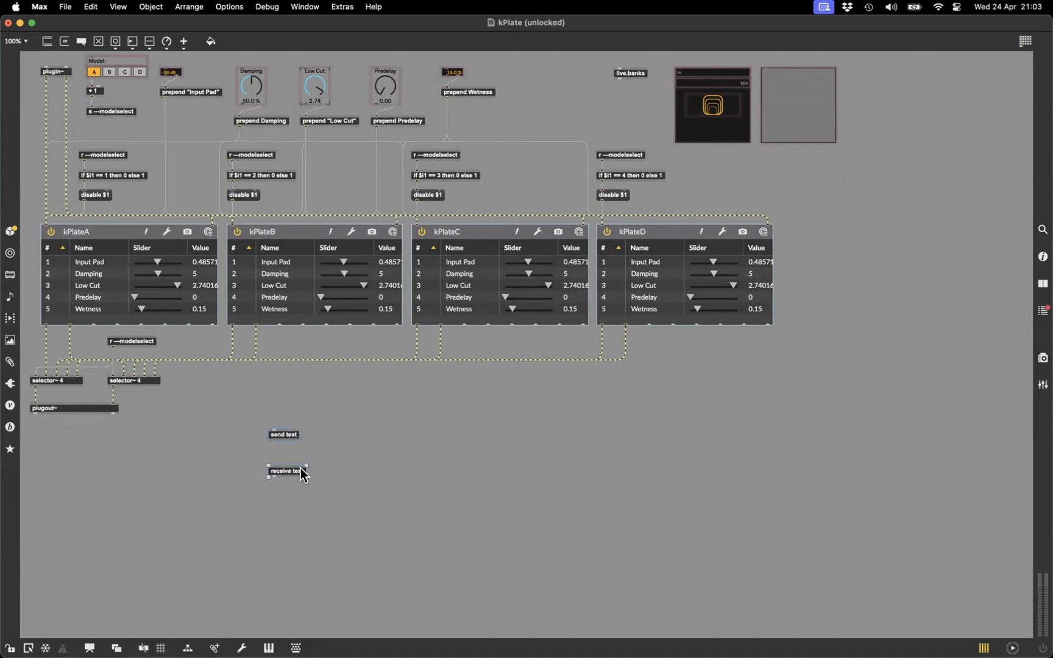
# Step: Prefix the names of both objects with three dashes, making them send ---test and receive ---test
pyautogui.click(284, 431)
pyautogui.doubleClick(290, 436)
pyautogui.click(290, 435)
pyautogui.write('--')
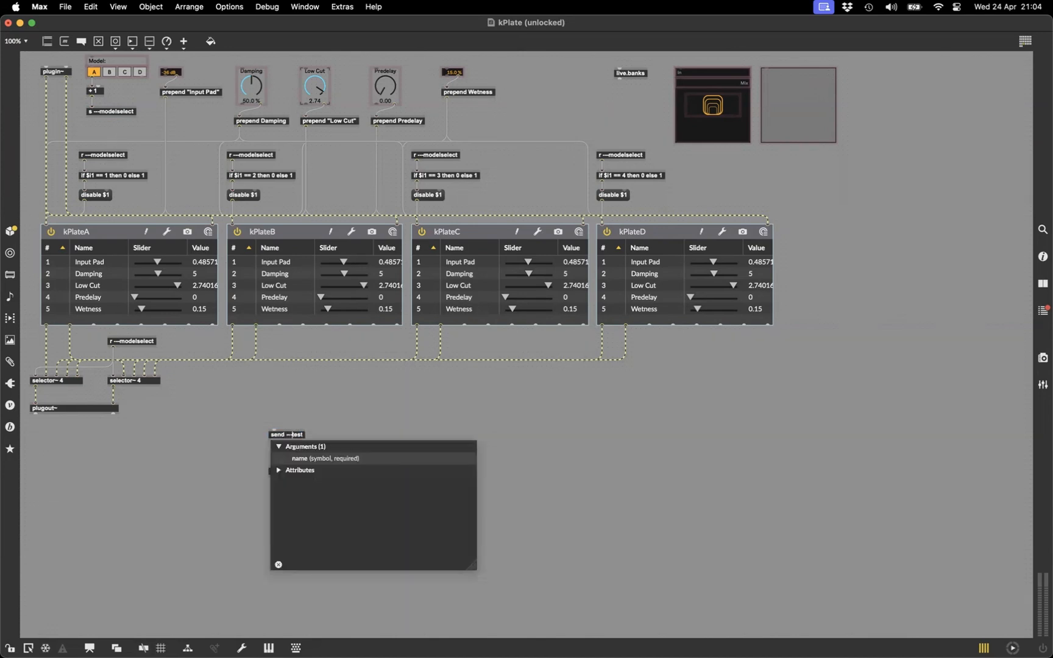
pyautogui.click(381, 425)
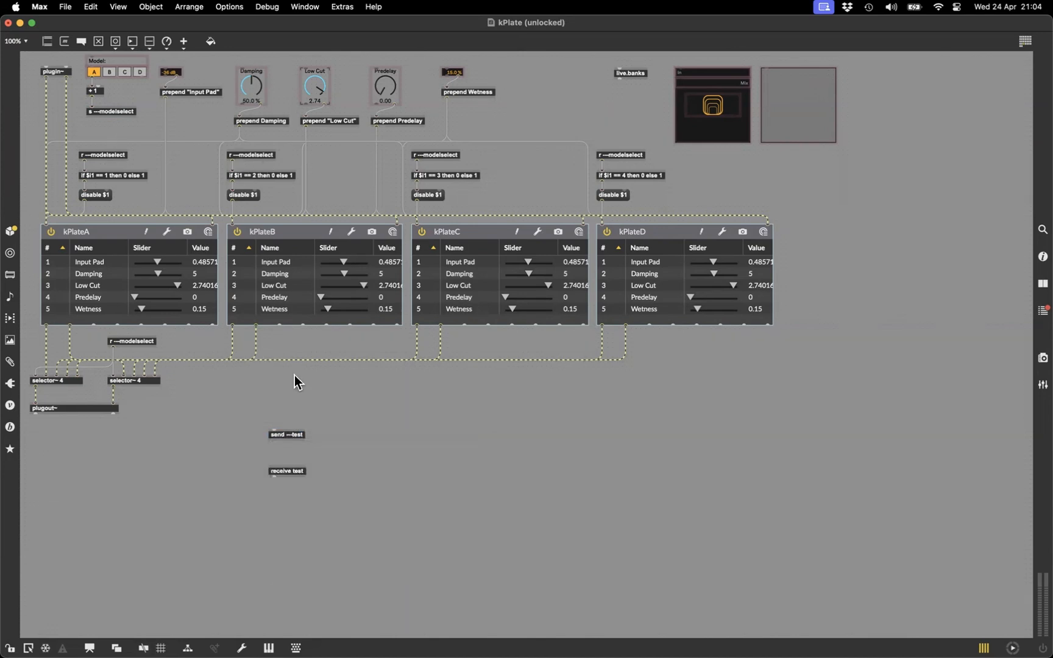
pyautogui.doubleClick(302, 474)
pyautogui.click(294, 471)
pyautogui.write('---')
# Step: Delete the send ---test and receive test objects and close the kPlate patch without saving
pyautogui.moveTo(251, 412); pyautogui.dragTo(338, 506)
pyautogui.press('BackSpace')
pyautogui.click(8, 23)
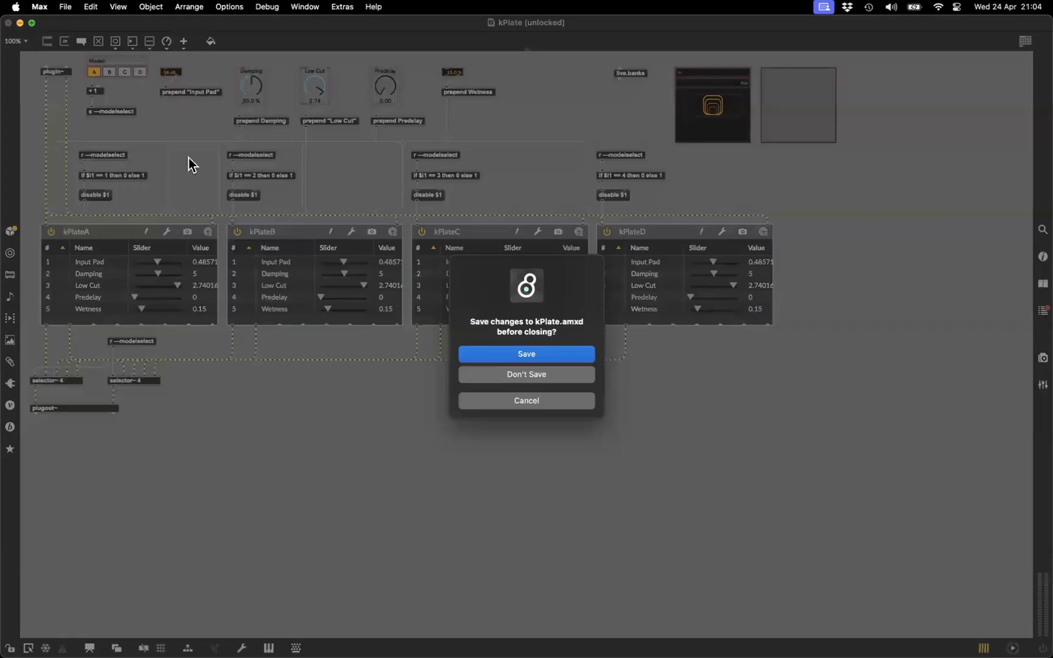
pyautogui.click(493, 372)
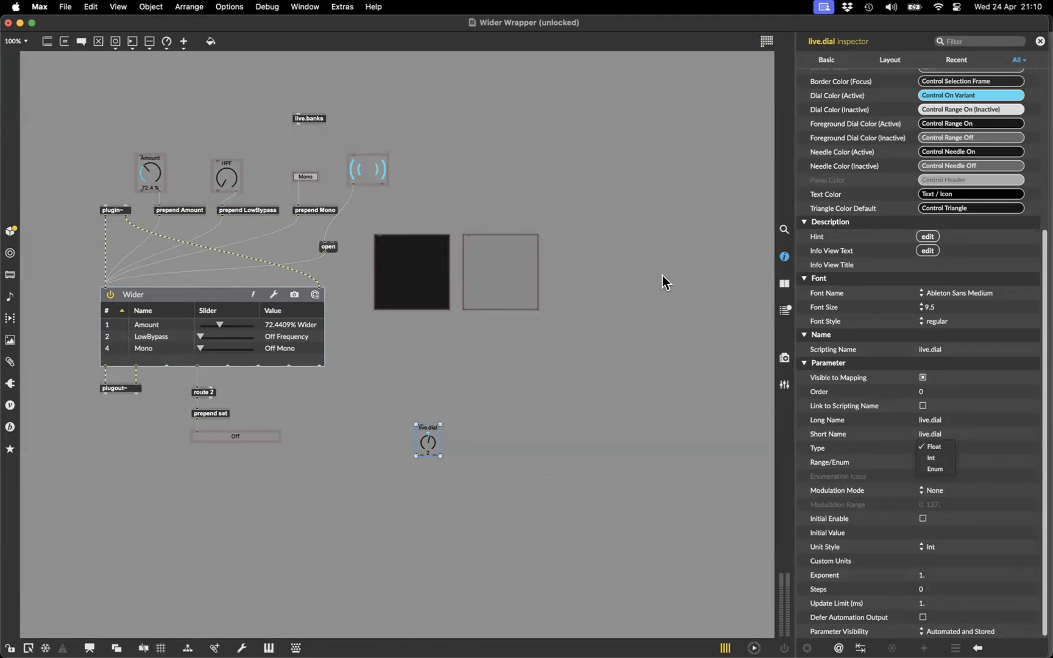
# Step: Deselect the live.dial and close the Wider Wrapper patch without saving
pyautogui.click(513, 159)
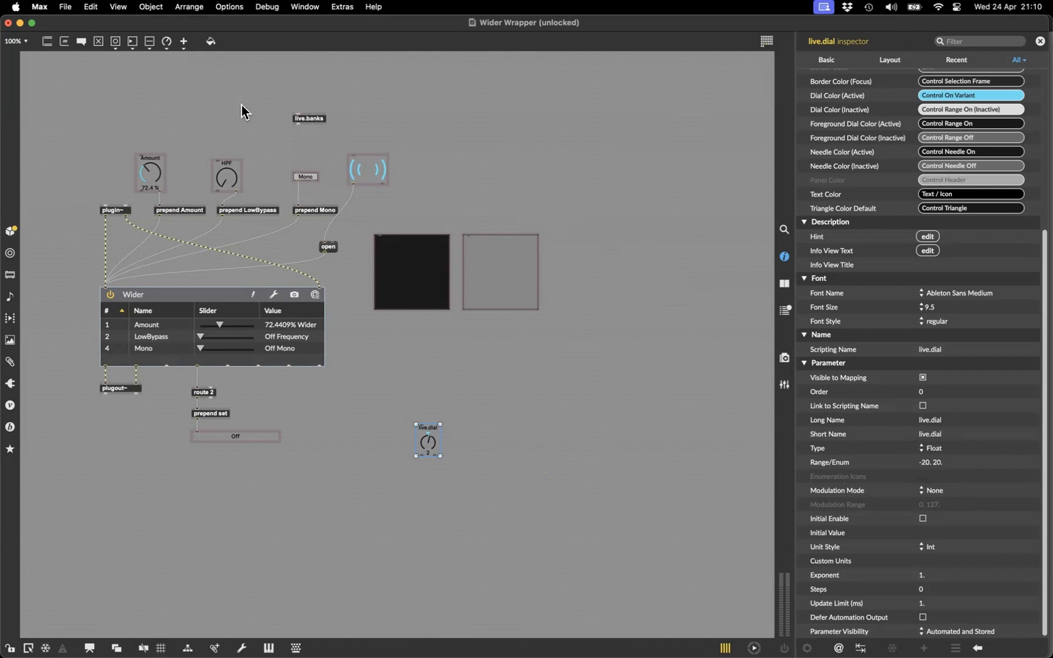
pyautogui.click(8, 22)
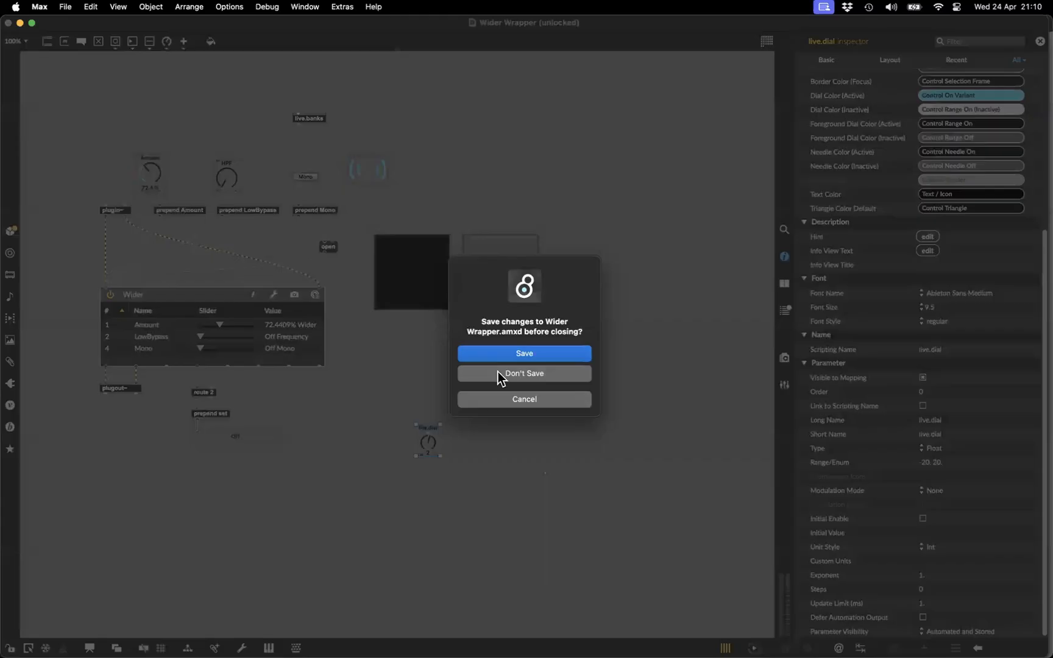
pyautogui.click(501, 372)
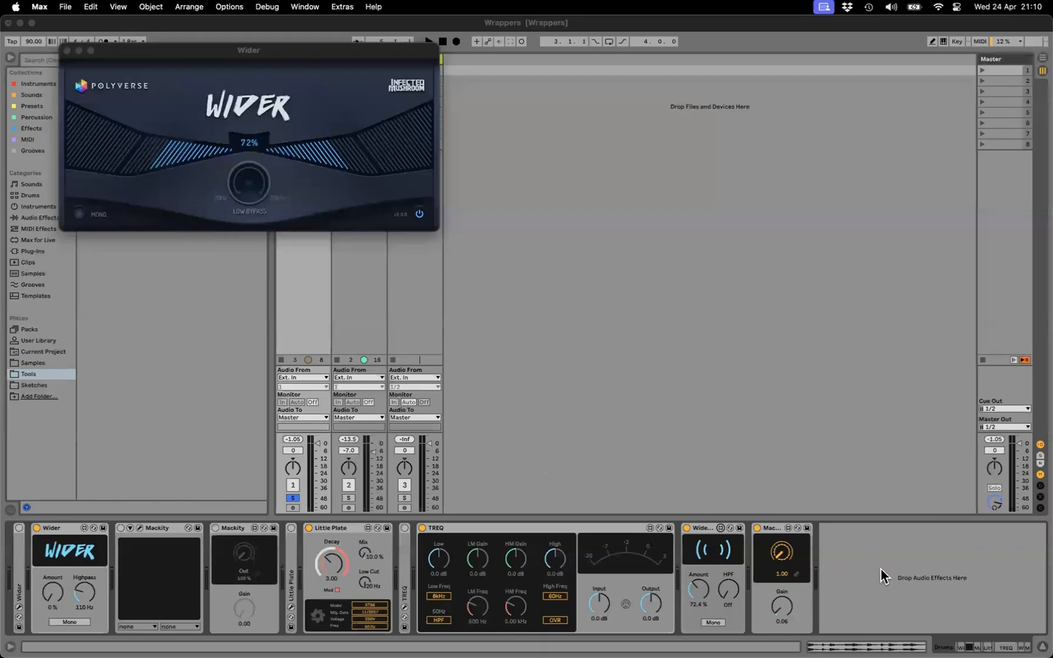
# Step: Show the Vox track's devices and switch Little AlterBoy's mode to Quantize and back to Transpose
pyautogui.click(881, 569)
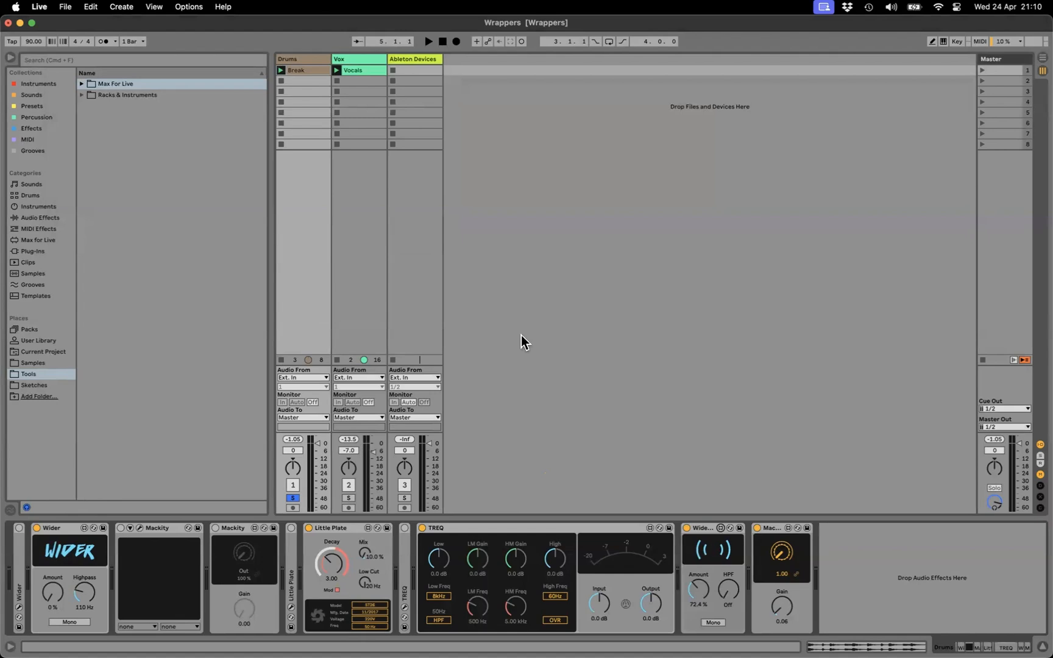
pyautogui.click(353, 59)
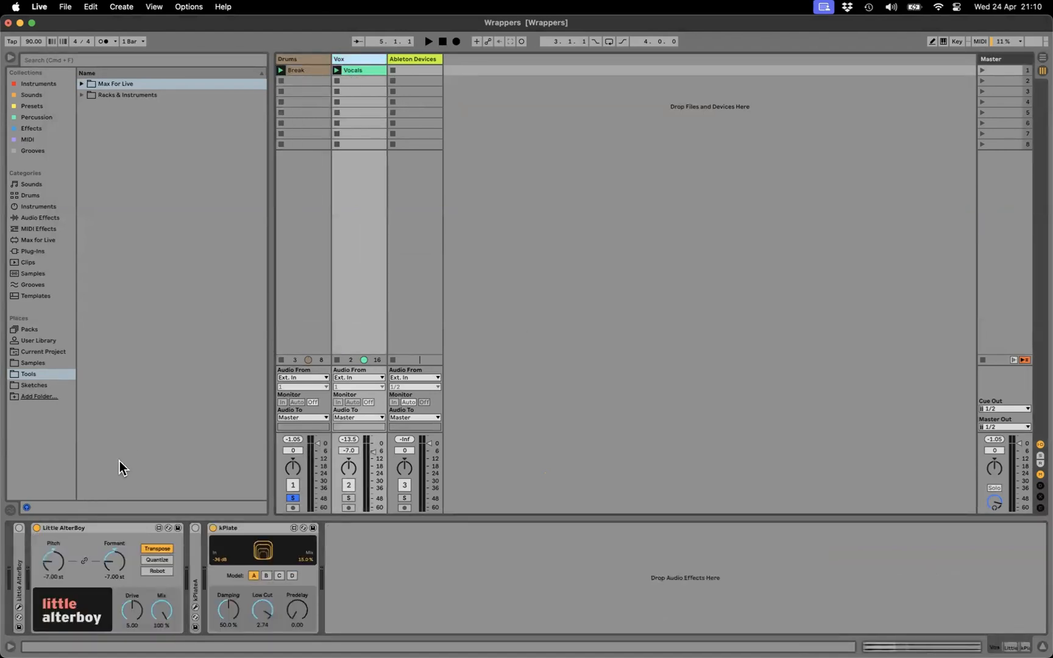
pyautogui.click(160, 560)
pyautogui.click(157, 548)
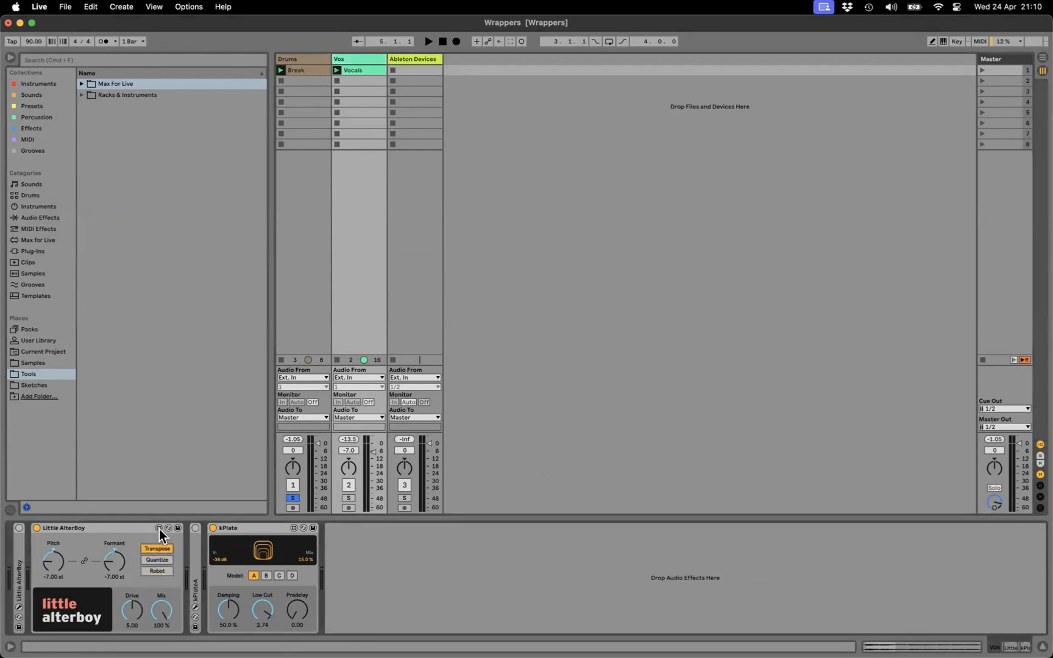
# Step: Open the Little AlterBoy device in the Max editor, display its patching view, and unfreeze it for editing
pyautogui.click(159, 528)
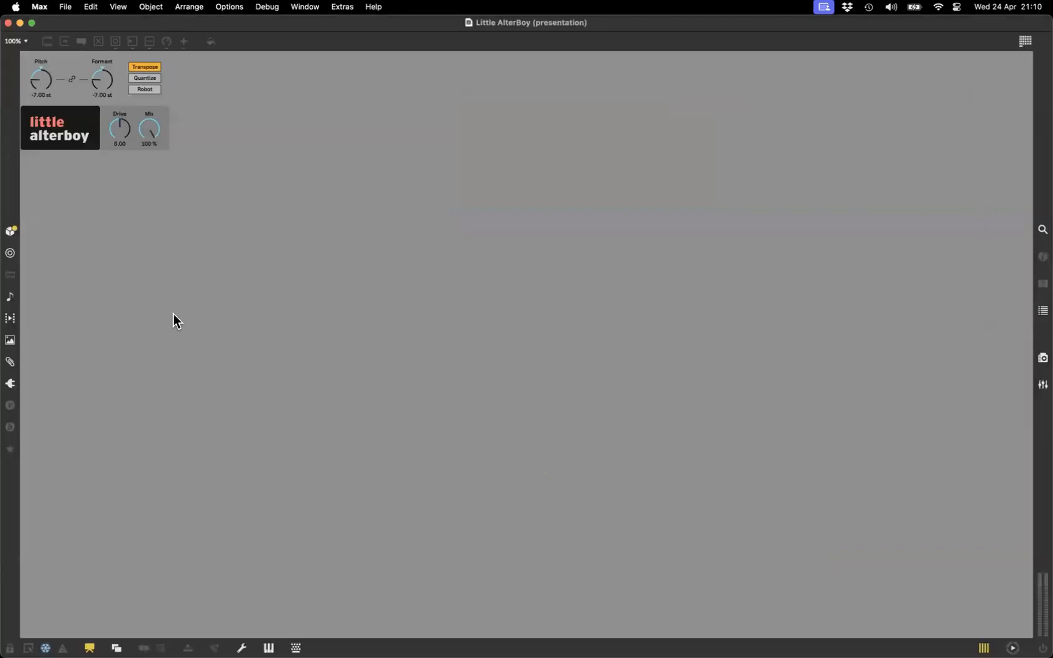
pyautogui.click(90, 648)
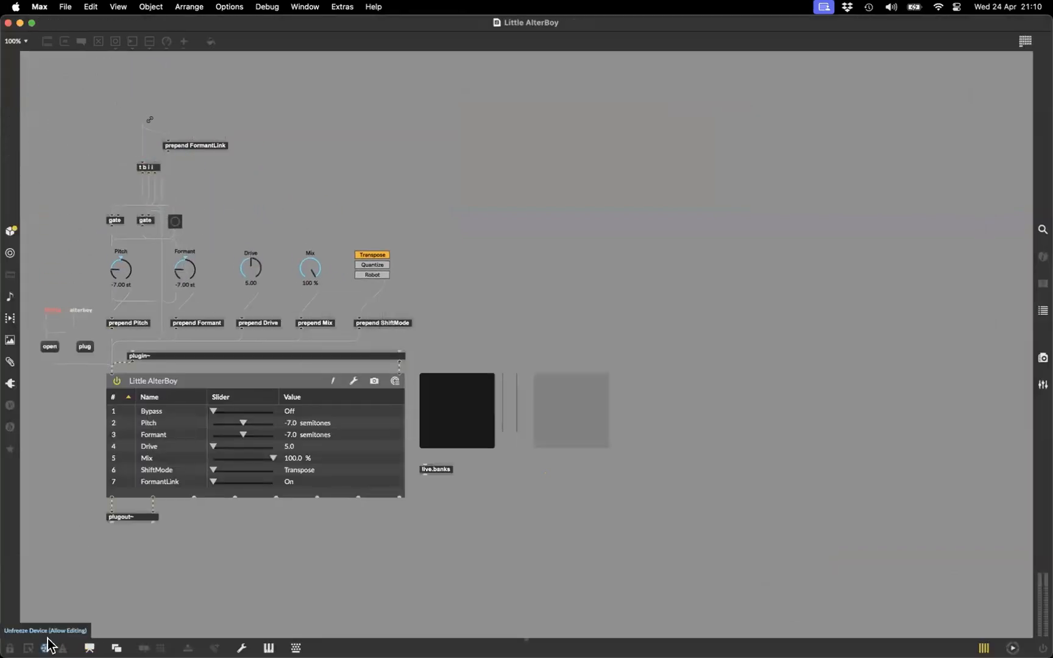
pyautogui.click(47, 647)
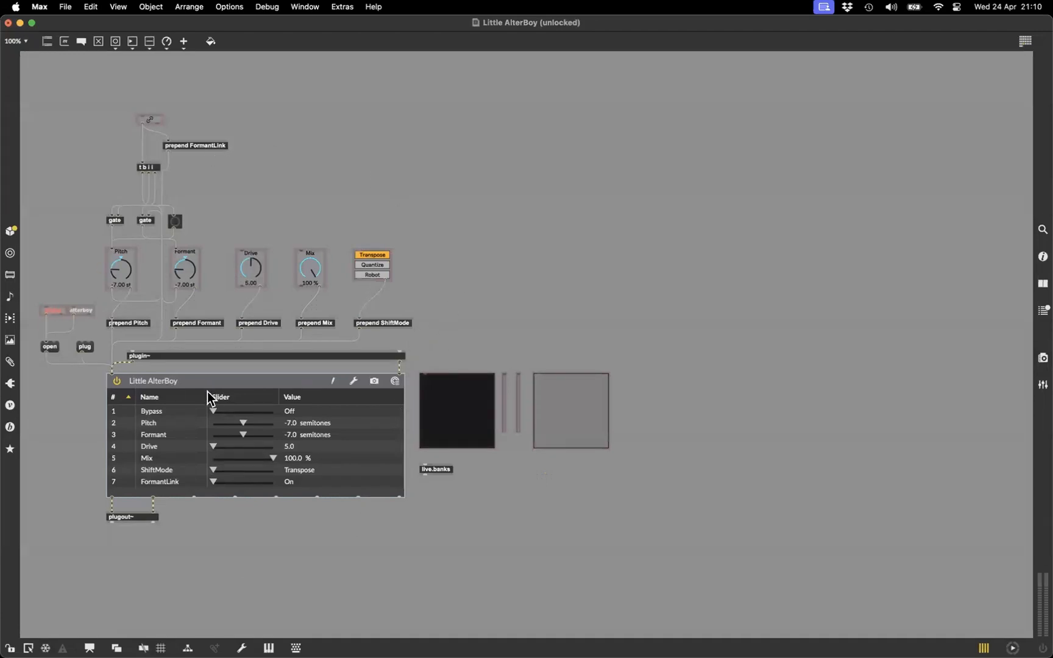
# Step: Lock the patch, try out the ShiftMode slider in the plug-in's parameter list, and unlock the patch
pyautogui.click(193, 397)
pyautogui.press('super+e')
pyautogui.moveTo(212, 472)
pyautogui.mouseDown()
pyautogui.moveTo(267, 472)
pyautogui.moveTo(218, 471)
pyautogui.mouseUp()
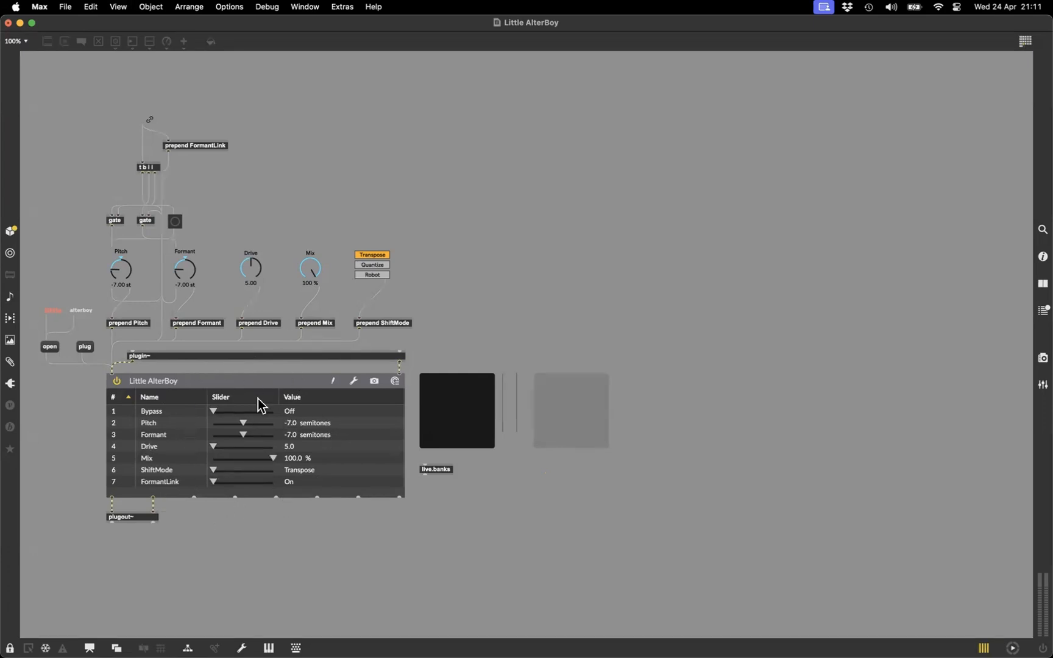
pyautogui.moveTo(213, 470); pyautogui.dragTo(148, 465)
pyautogui.moveTo(267, 460); pyautogui.dragTo(299, 463)
pyautogui.press('super+e')
# Step: Add a live.text button and a live.tab object in the empty area beside the shift mode selector
pyautogui.click(377, 263)
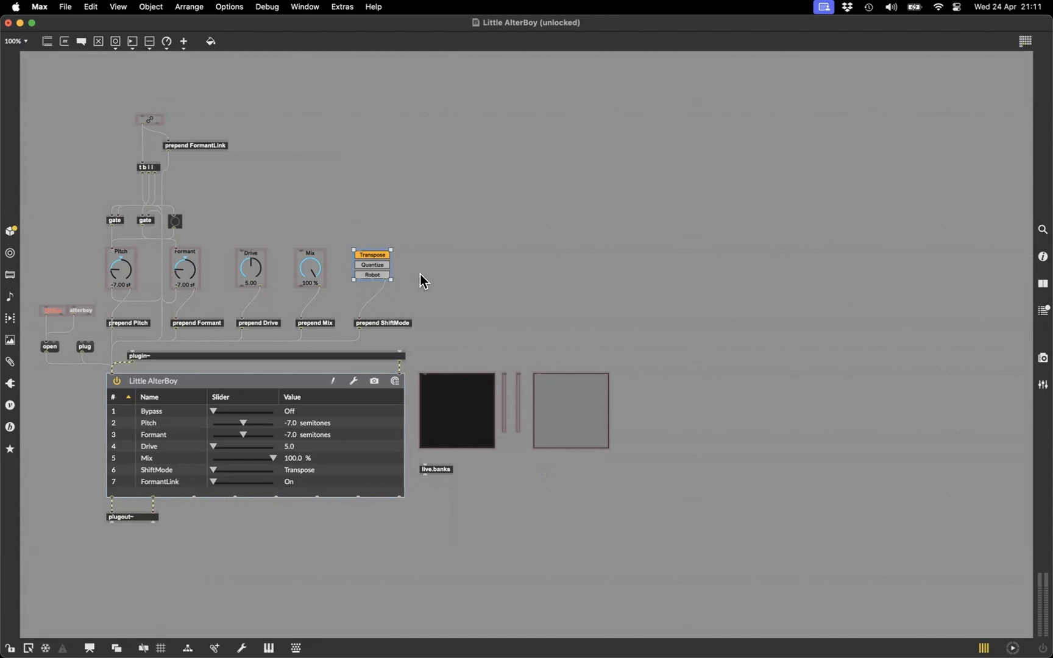
pyautogui.write('nlive.text')
pyautogui.press('Return')
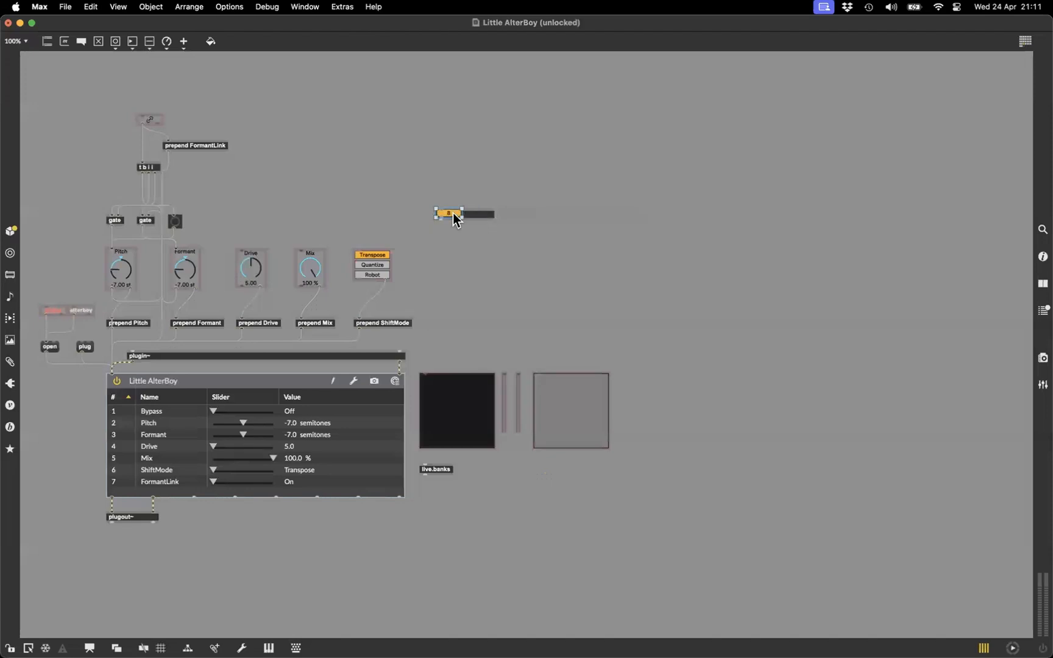
pyautogui.write('n')
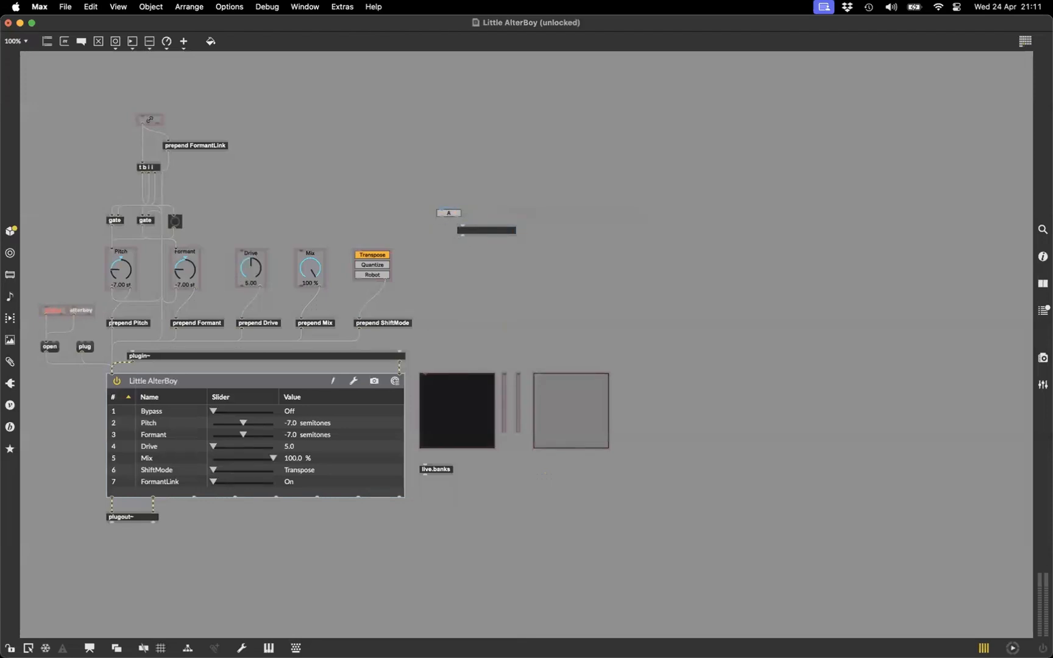
pyautogui.write('live.tab')
pyautogui.press('Return')
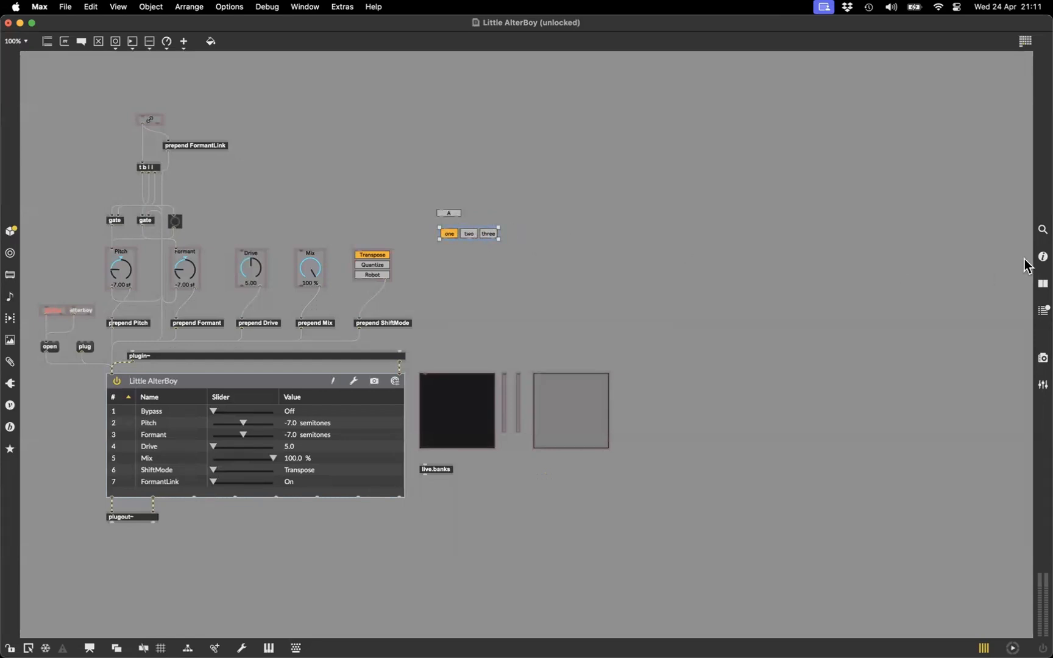
# Step: Add four and banana to the live.tab's Range/Enum values and resize the object so its tabs stack vertically
pyautogui.click(1042, 257)
pyautogui.scroll(-5, 932, 328)
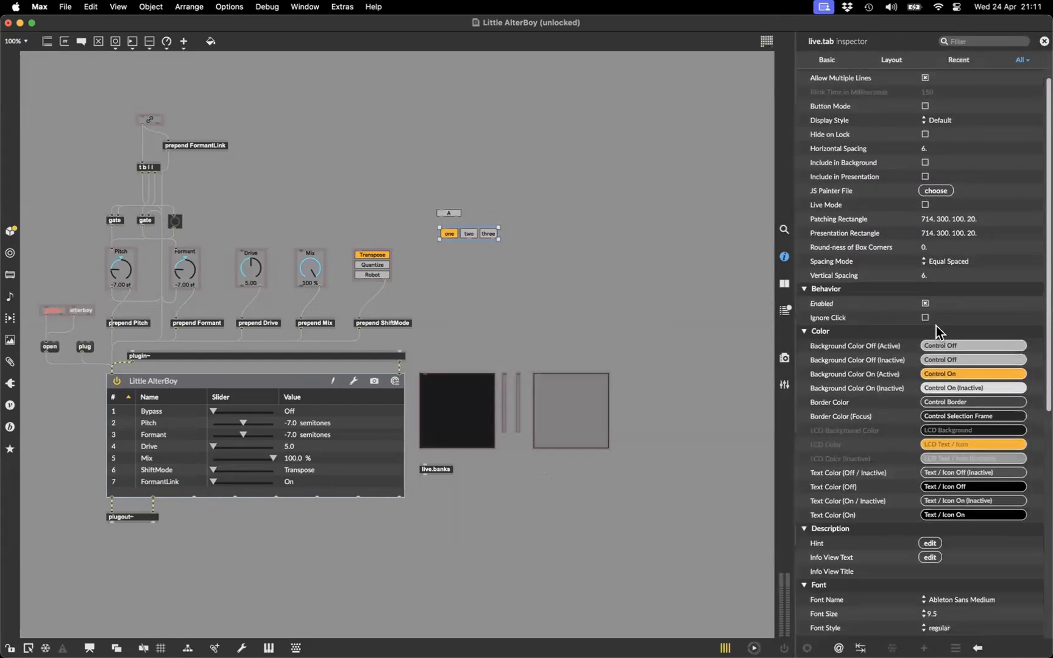
pyautogui.scroll(-5, 936, 323)
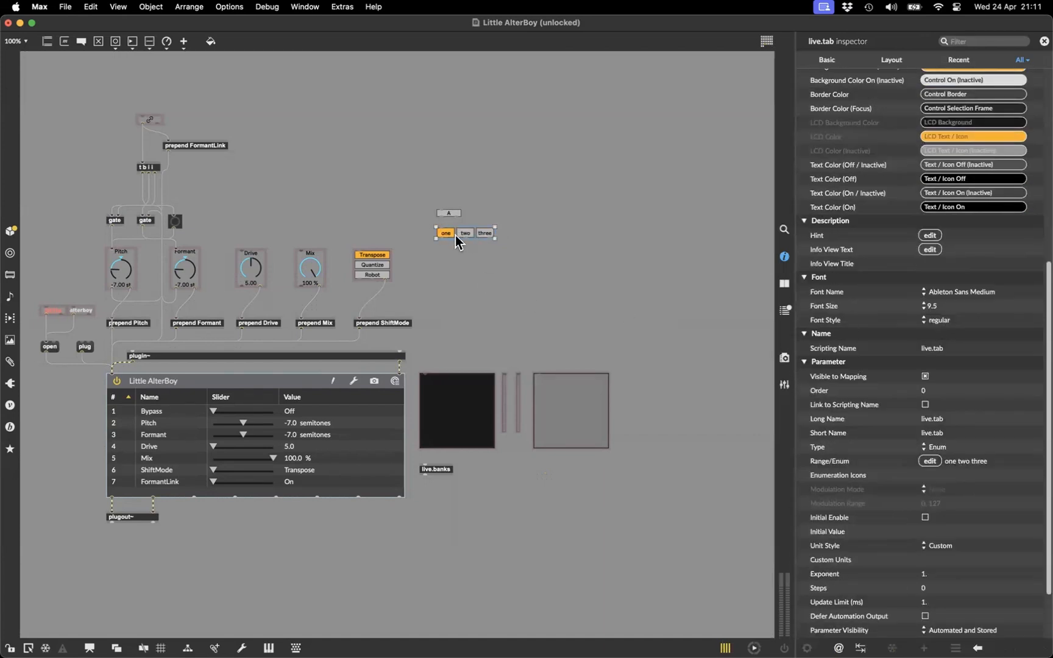
pyautogui.click(1000, 461)
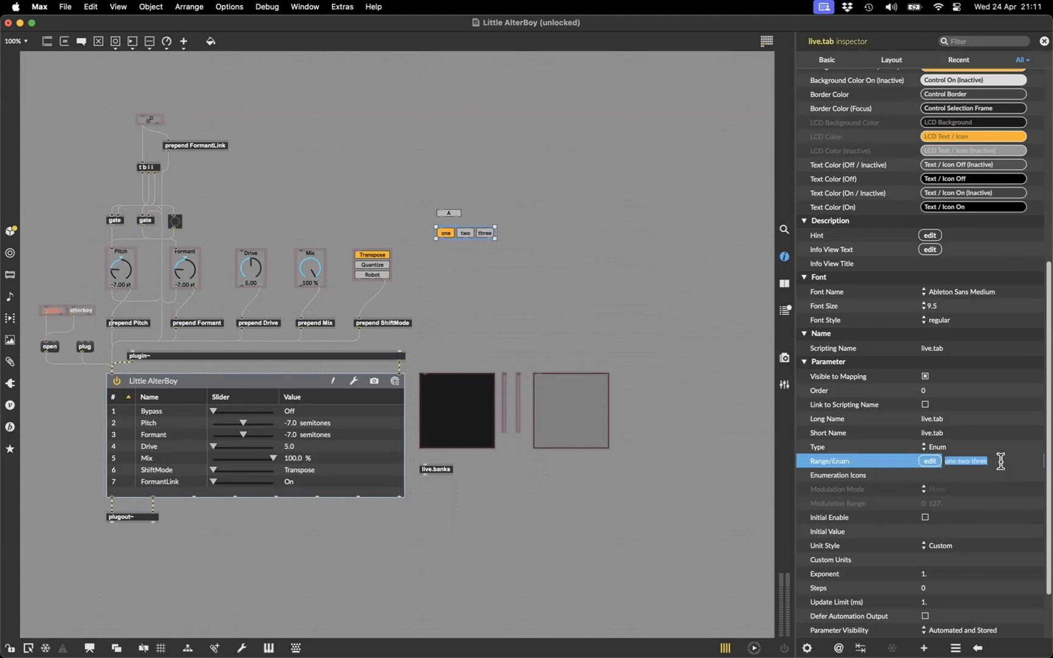
pyautogui.click(1001, 462)
pyautogui.write('four banana')
pyautogui.press('Return')
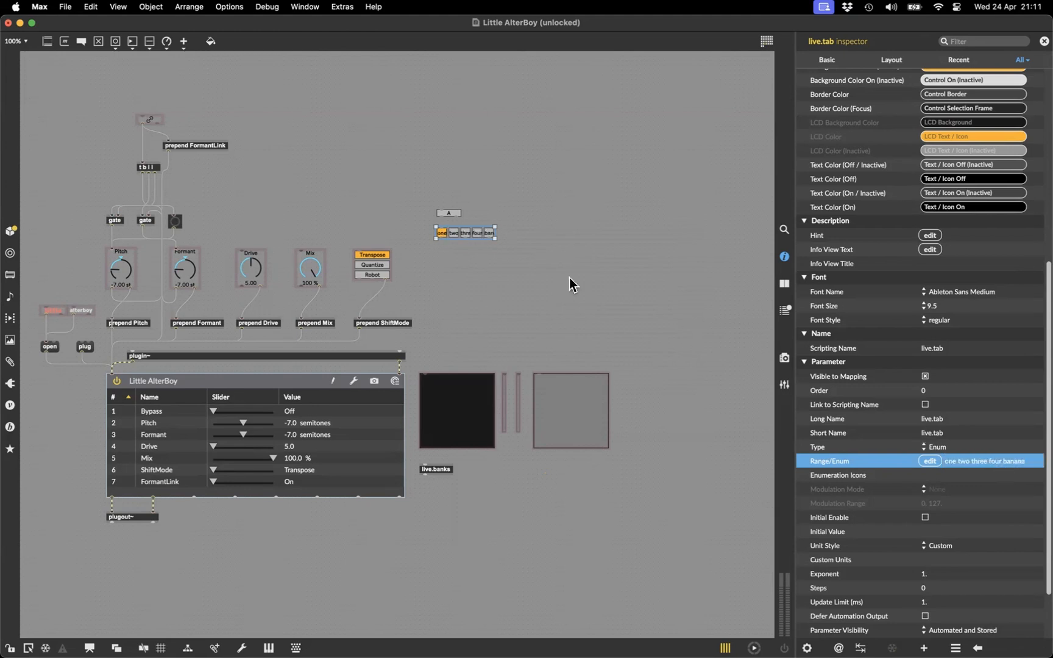
pyautogui.moveTo(491, 236); pyautogui.dragTo(478, 279)
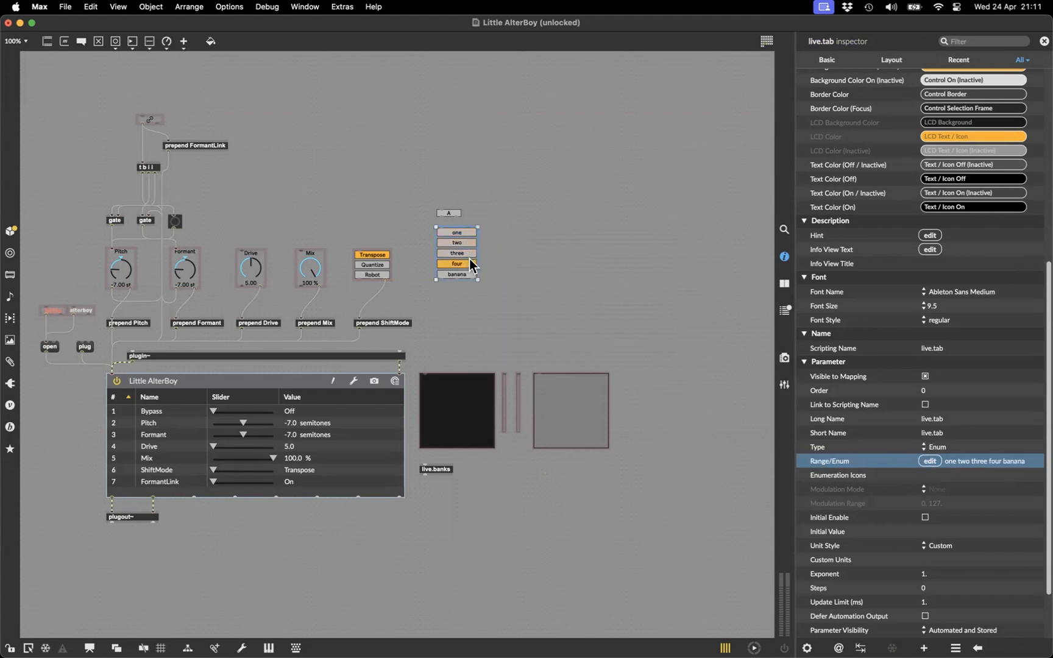
# Step: Delete the live.tab and switch the shift mode selector through Quantize and Robot back to Transpose
pyautogui.press('BackSpace')
pyautogui.click(381, 264)
pyautogui.click(382, 274)
pyautogui.moveTo(382, 269); pyautogui.dragTo(382, 256)
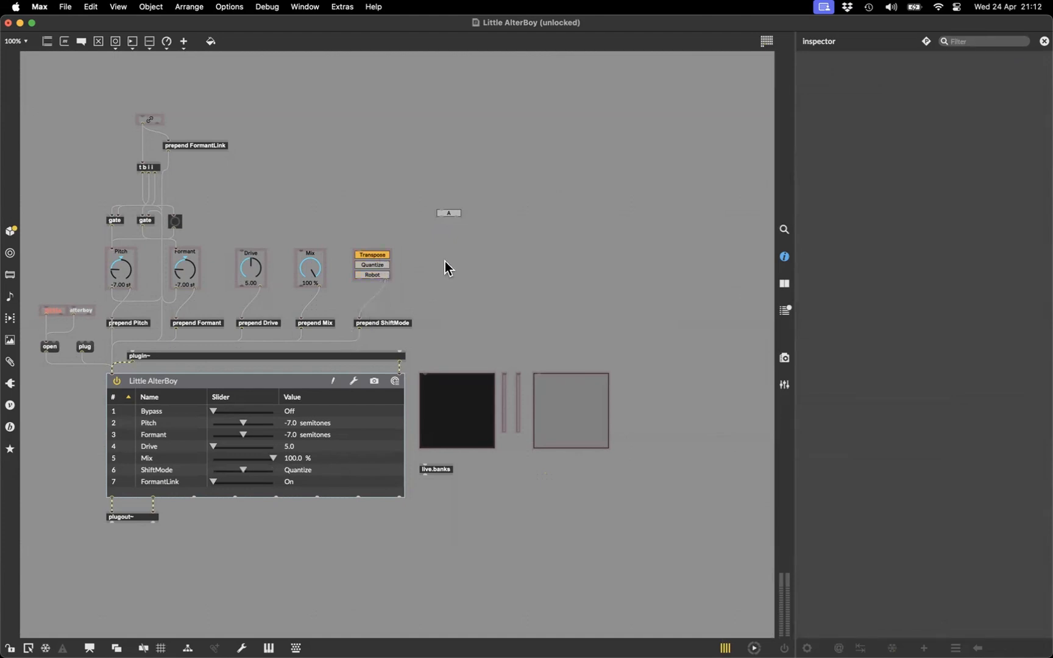
# Step: Add a live.menu object below the live.text button and choose two from its list
pyautogui.write('nlive.menu')
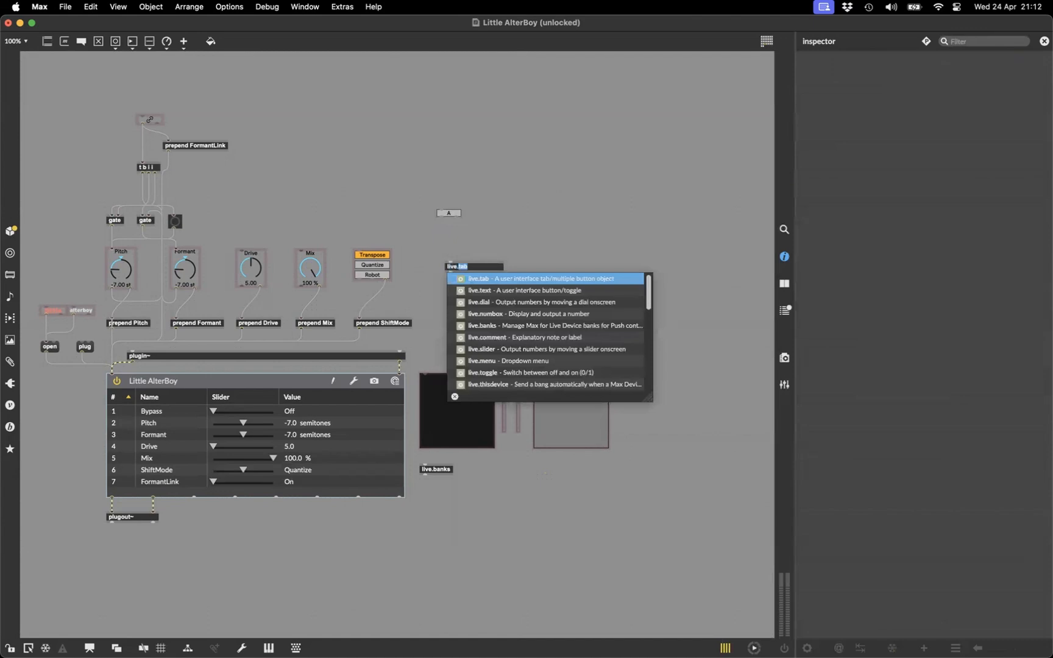
pyautogui.press('Return')
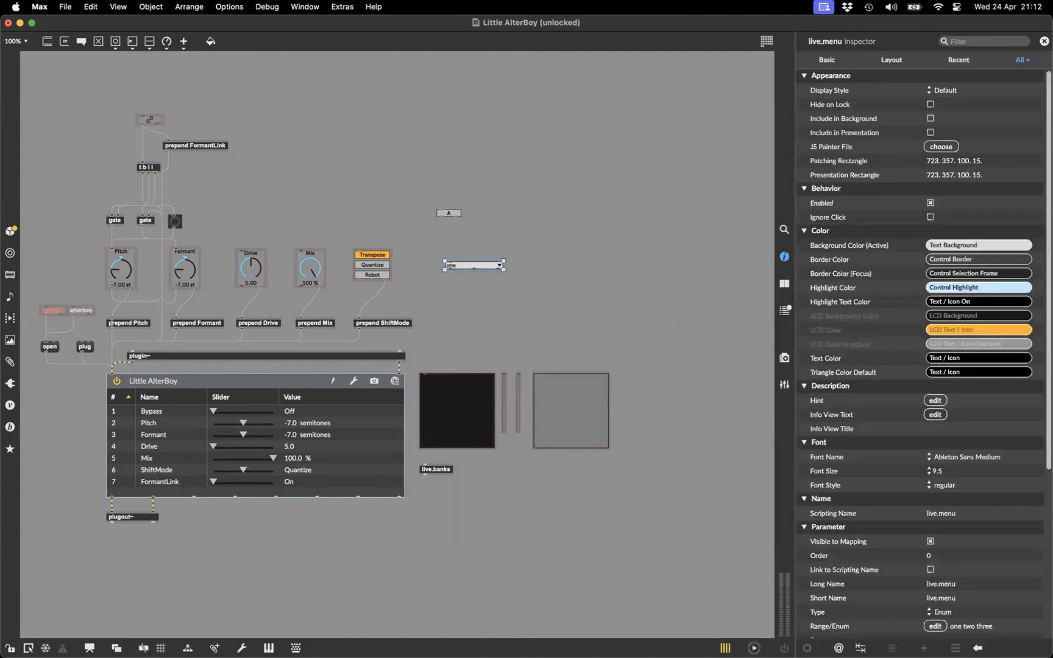
pyautogui.click(492, 268)
pyautogui.click(492, 284)
pyautogui.click(492, 265)
pyautogui.click(486, 267)
# Step: Add four to the live.menu's Range/Enum values and choose two from the extended list
pyautogui.scroll(-2, 887, 422)
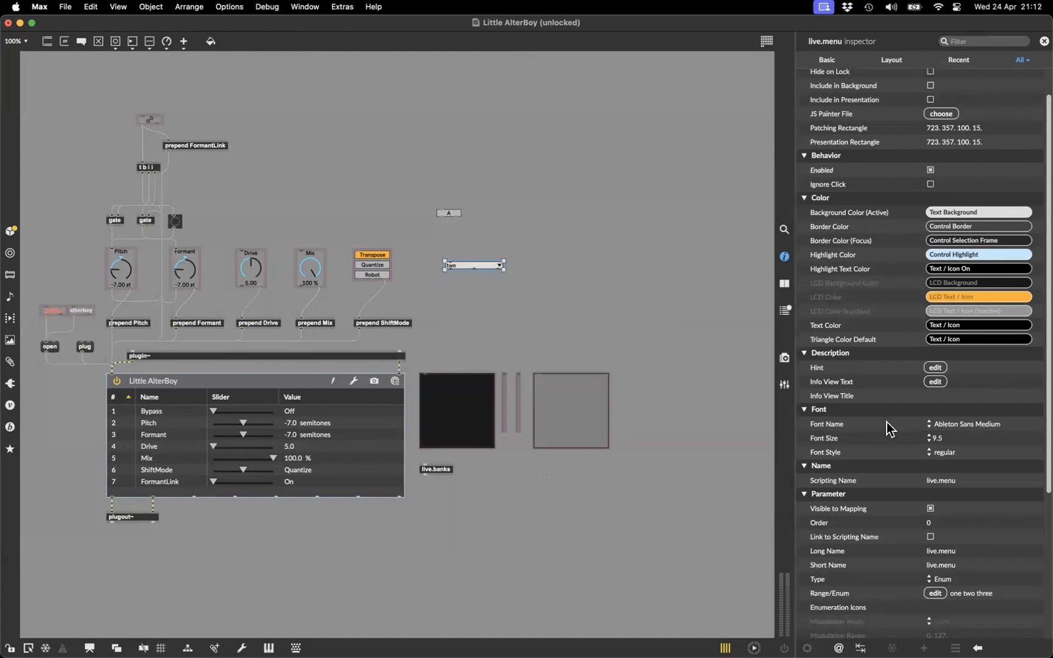
pyautogui.scroll(-5, 887, 423)
pyautogui.doubleClick(1001, 472)
pyautogui.write('four')
pyautogui.press('Return')
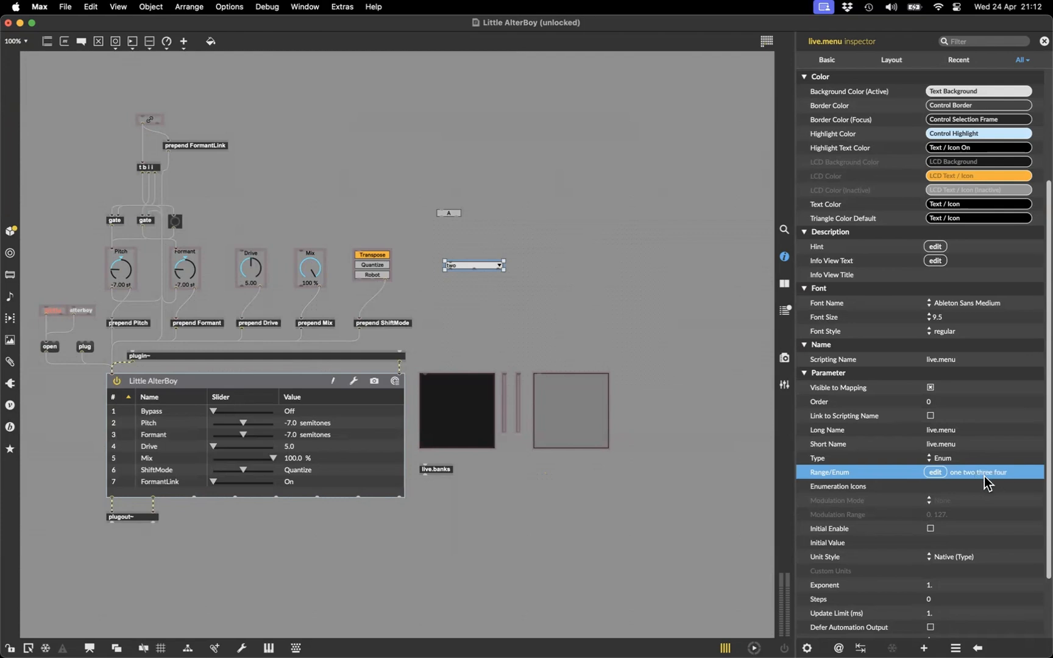
pyautogui.click(490, 267)
pyautogui.click(490, 268)
pyautogui.click(490, 267)
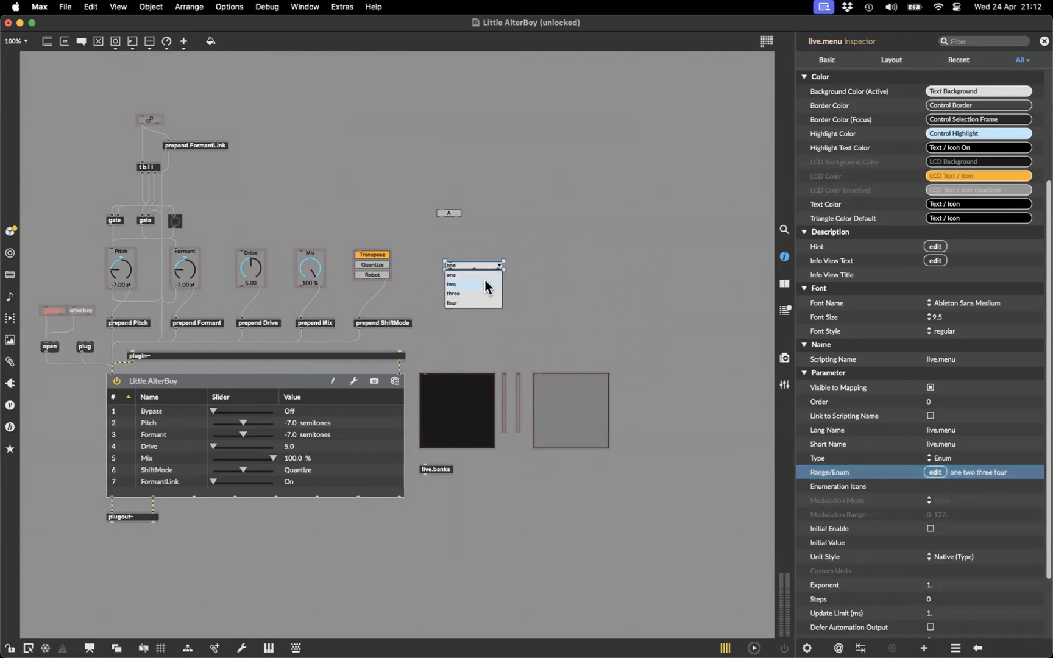
pyautogui.click(484, 280)
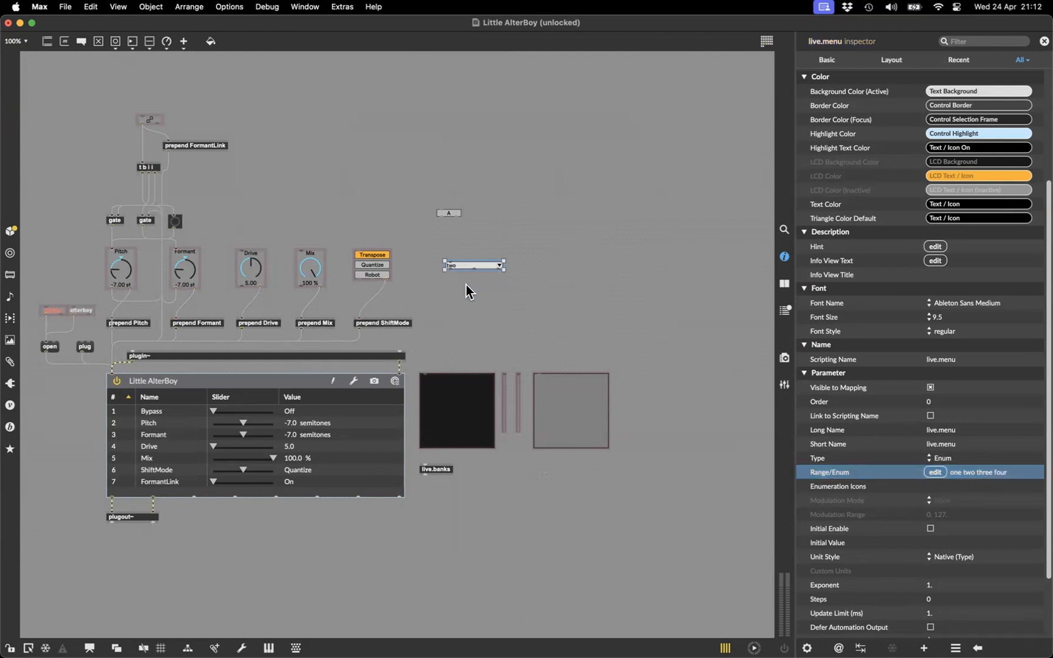
# Step: Place a message box below the live.menu and connect the menu's item index outlet to its right inlet
pyautogui.click(375, 323)
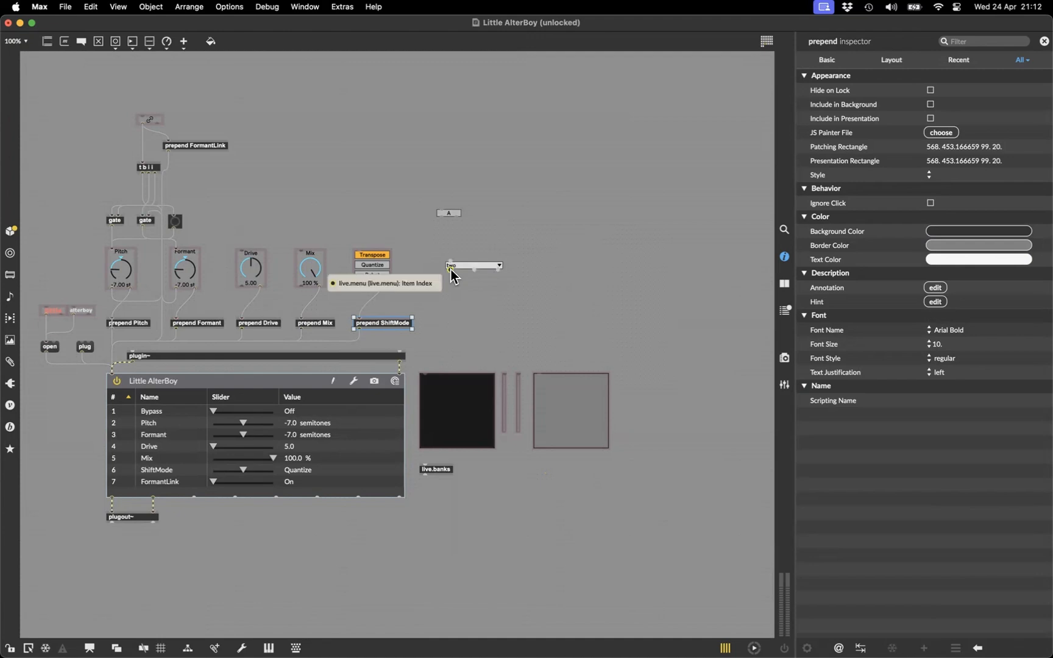
pyautogui.click(446, 322)
pyautogui.press('m')
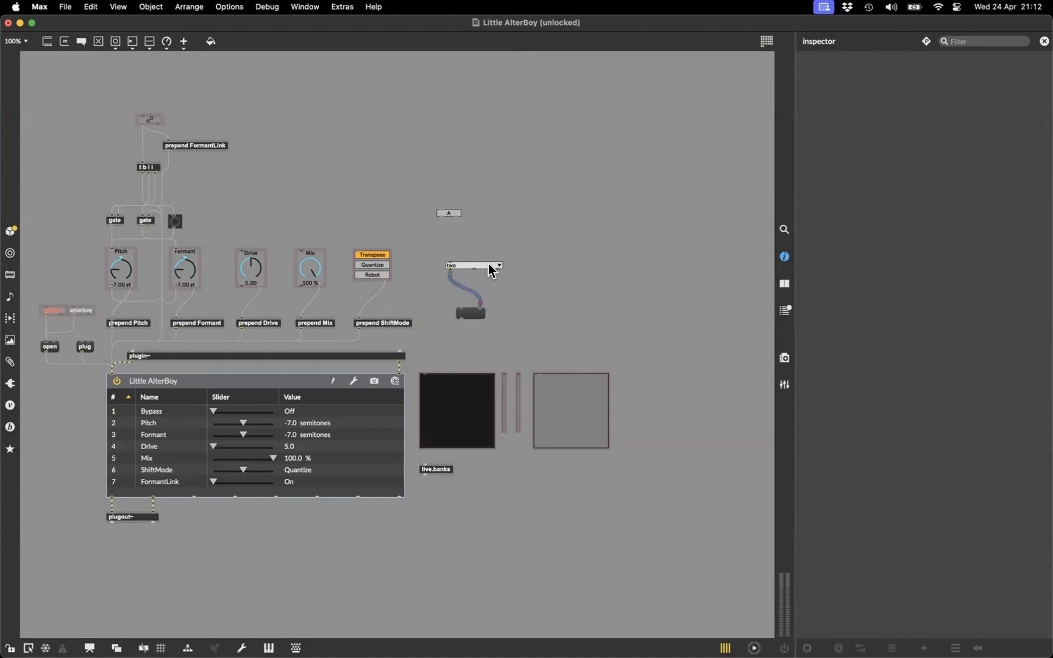
# Step: Lock the patch and switch the live.menu between items, ending on one, to test its index output
pyautogui.press('super+e')
pyautogui.click(491, 268)
pyautogui.click(477, 268)
pyautogui.click(479, 265)
pyautogui.click(479, 275)
pyautogui.click(476, 265)
pyautogui.click(477, 267)
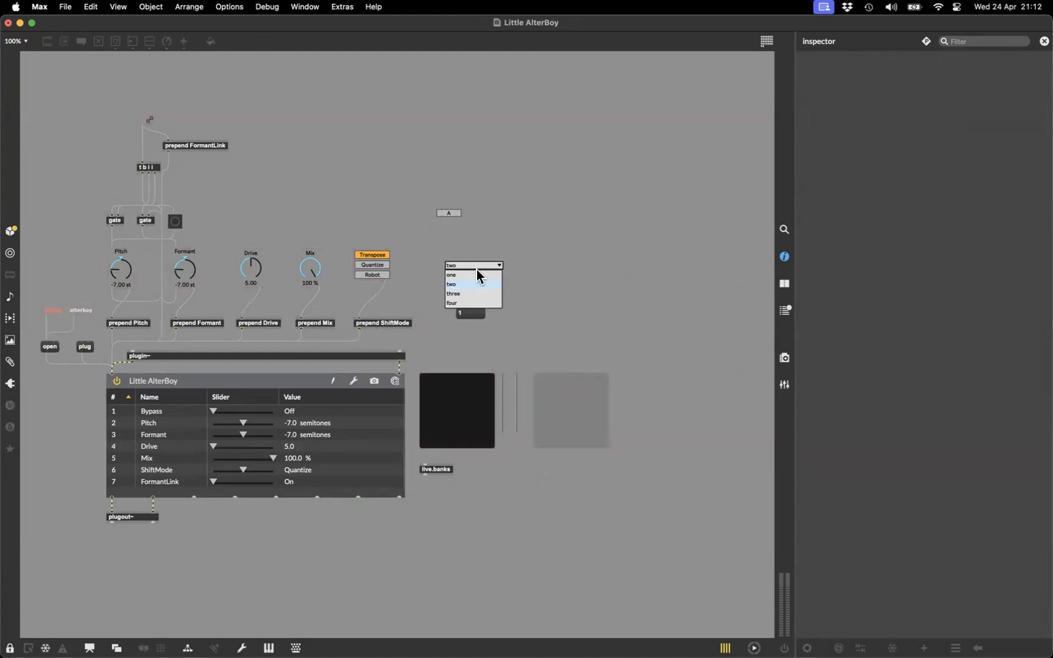
pyautogui.click(473, 264)
pyautogui.click(474, 274)
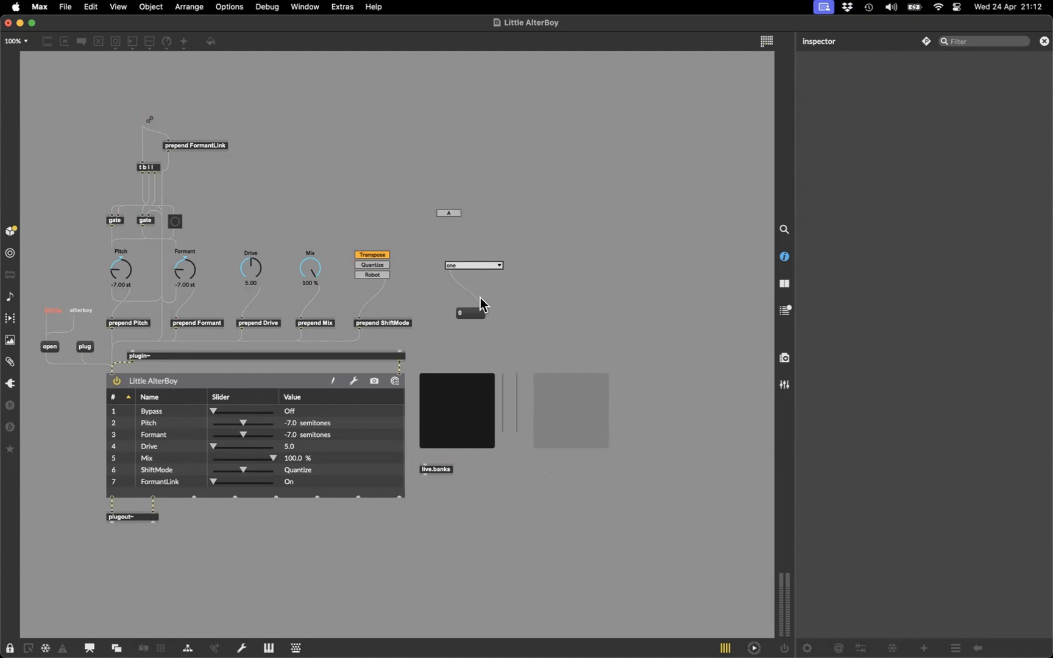
# Step: Unlock the patch, delete the message box, and move the live.menu up toward the live.text button
pyautogui.press('super+e')
pyautogui.moveTo(447, 304); pyautogui.dragTo(480, 327)
pyautogui.press('BackSpace')
pyautogui.moveTo(481, 267); pyautogui.dragTo(477, 231)
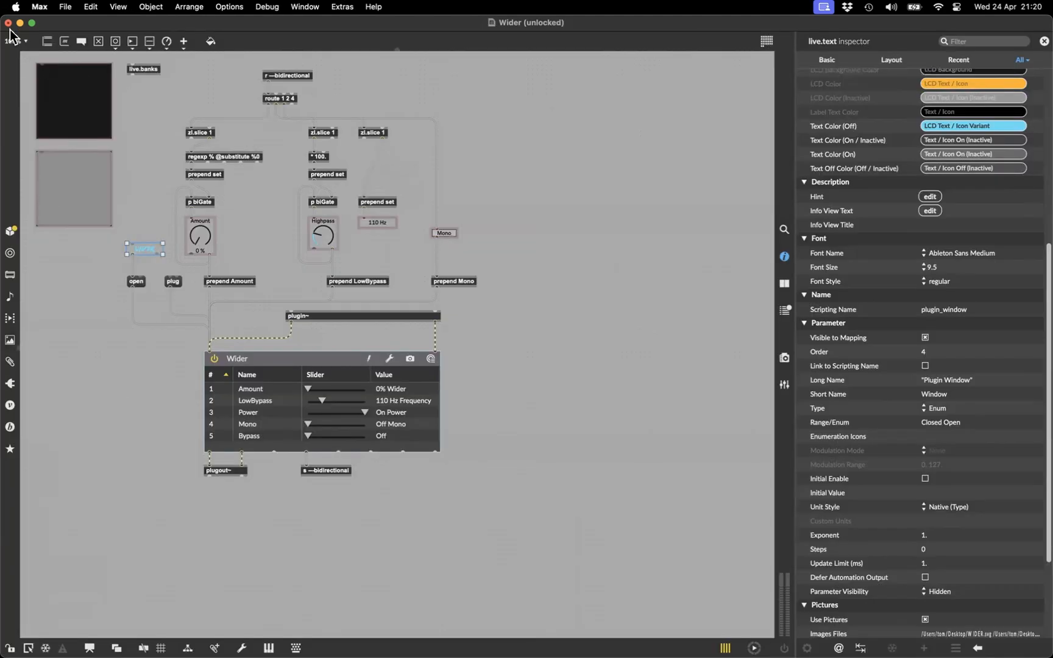
# Step: Close the Wider patch without saving and return to the Live set
pyautogui.click(8, 22)
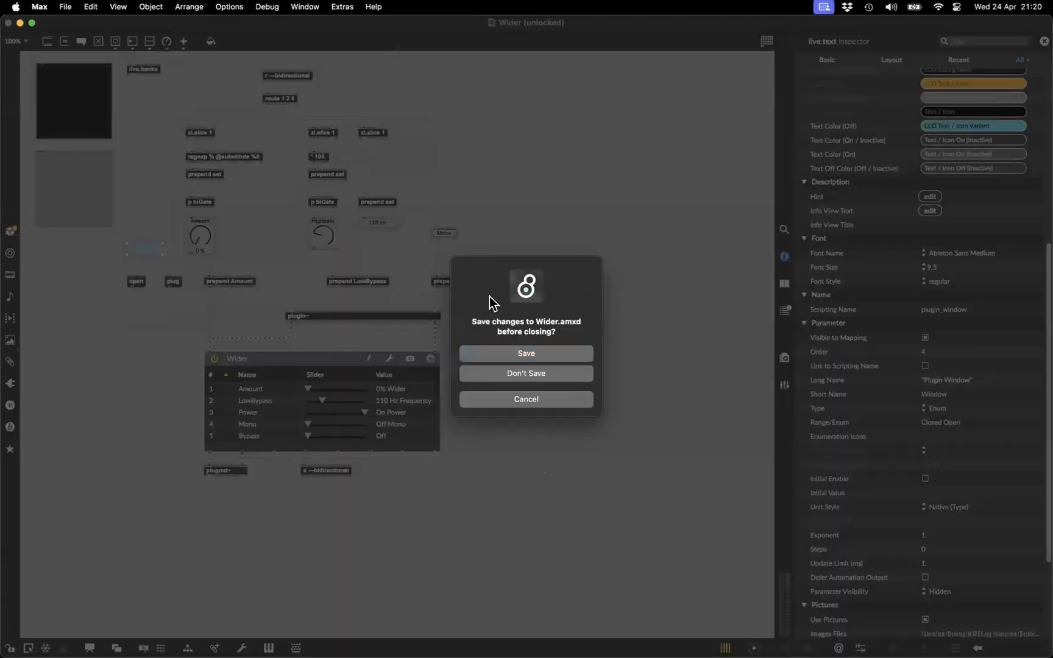
pyautogui.click(521, 374)
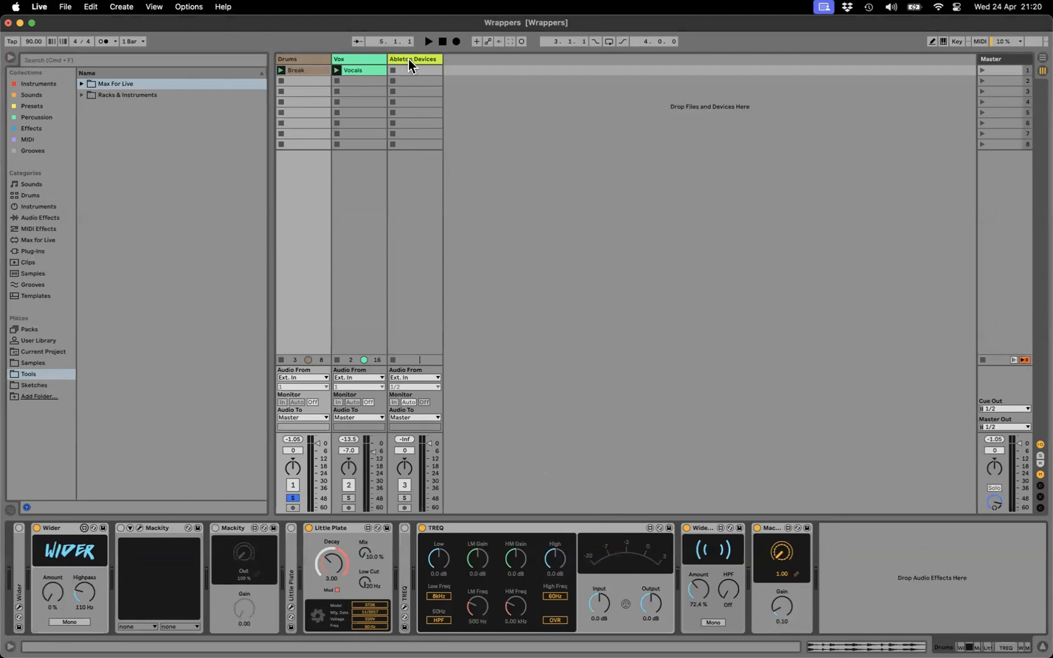
# Step: Expand the Little AlterBoy plug-in on the Vox track and open its wrapper device in Max, unlocked for editing
pyautogui.click(408, 60)
pyautogui.click(371, 60)
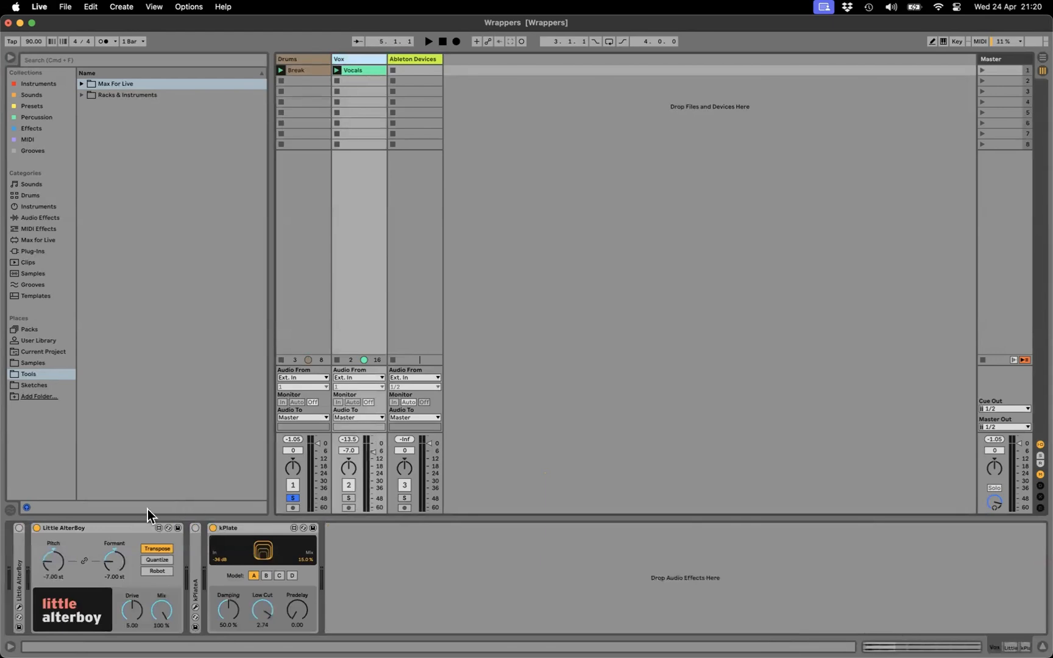
pyautogui.doubleClick(18, 560)
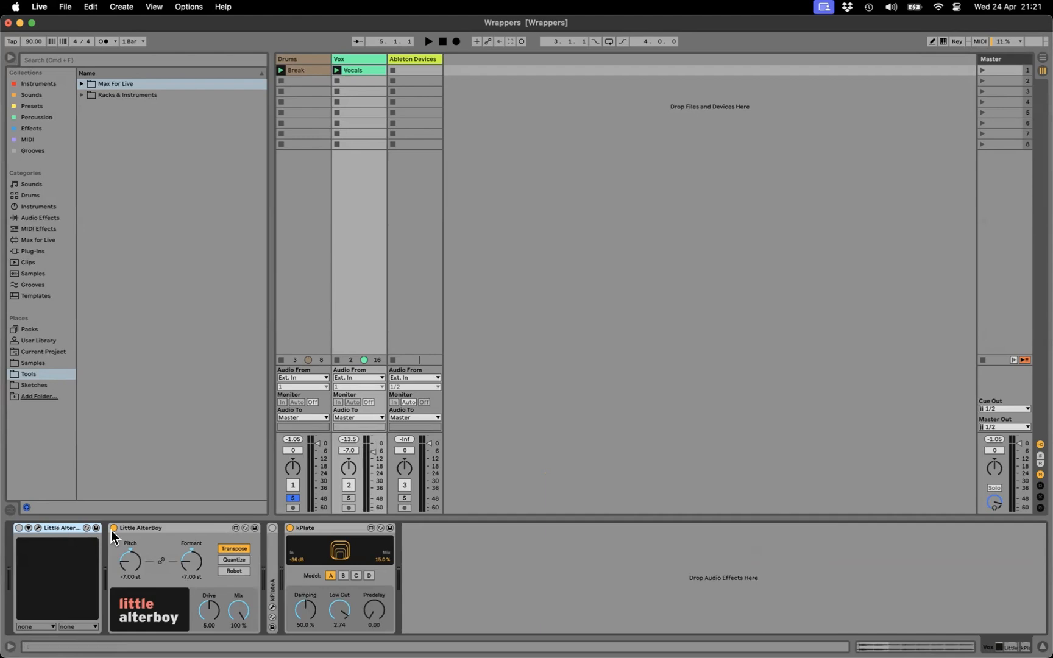
pyautogui.click(157, 527)
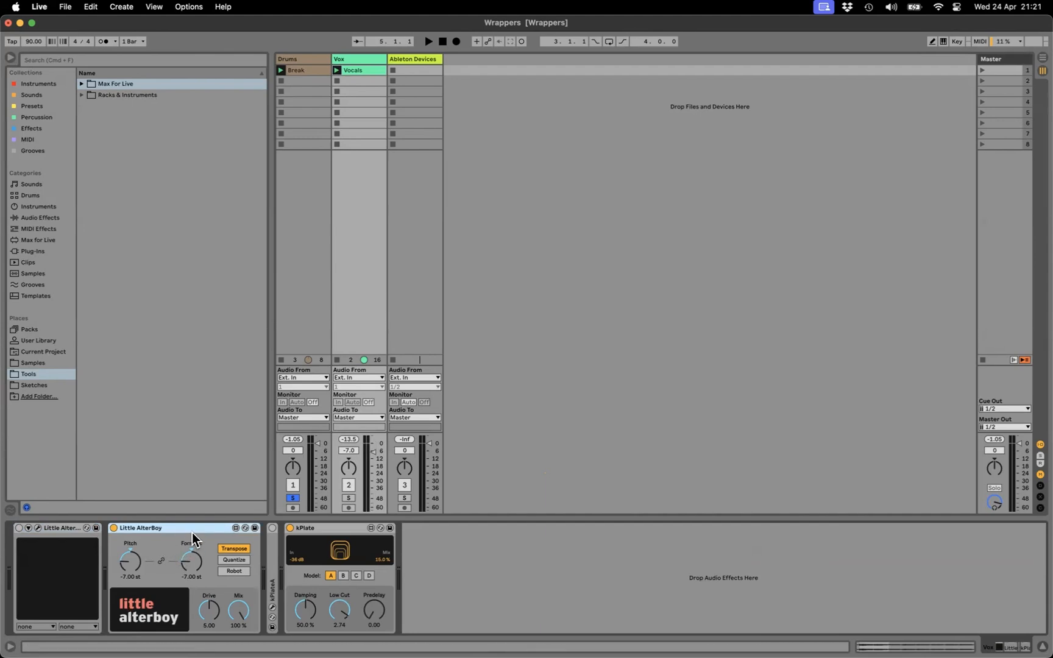
pyautogui.click(236, 528)
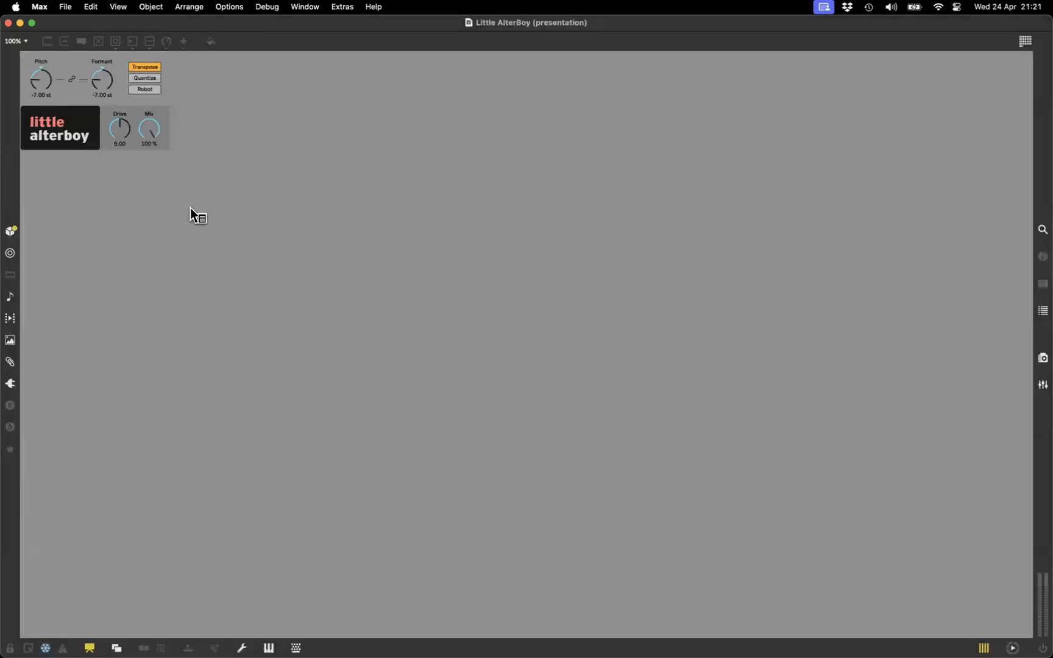
pyautogui.click(10, 647)
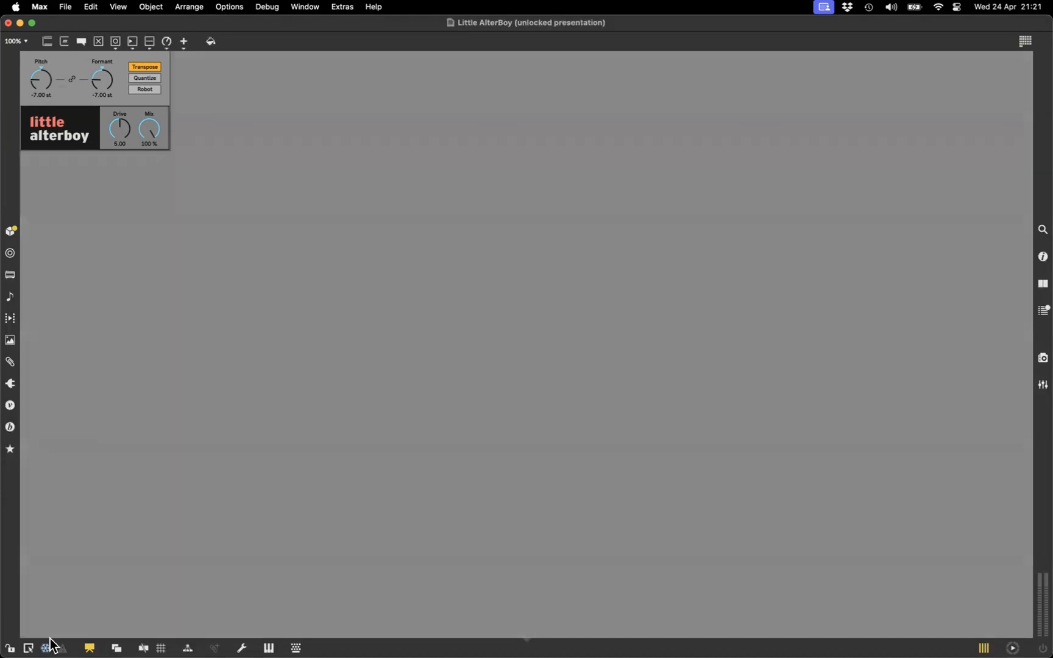
# Step: Examine the Defined Latency setting in Little AlterBoy's patcher inspector and close the patch without saving
pyautogui.click(1043, 256)
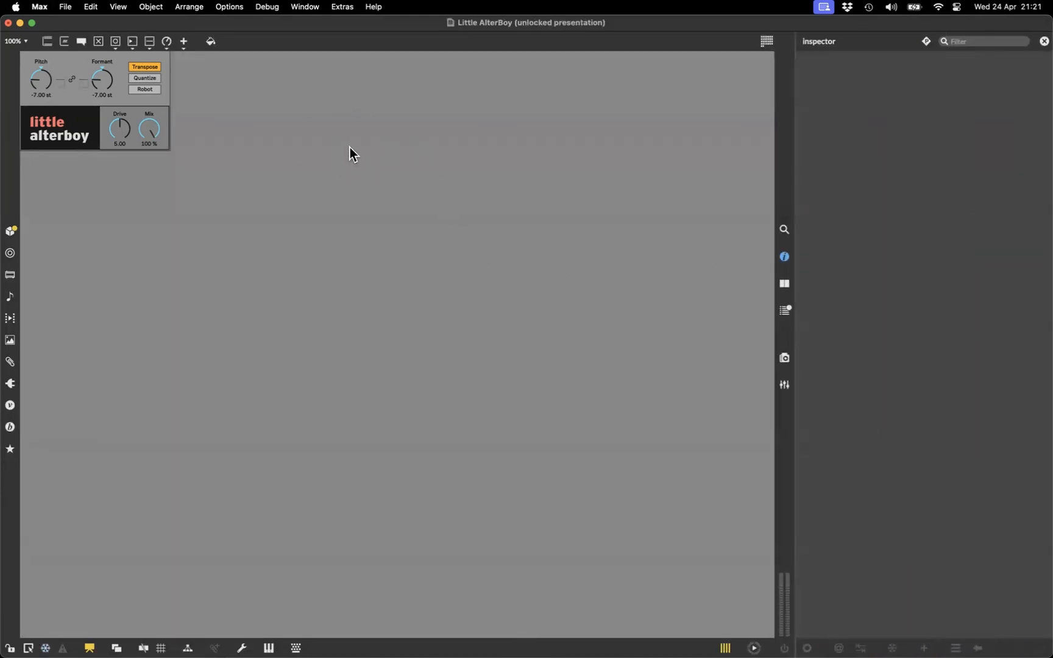
pyautogui.click(926, 41)
pyautogui.scroll(-5, 931, 189)
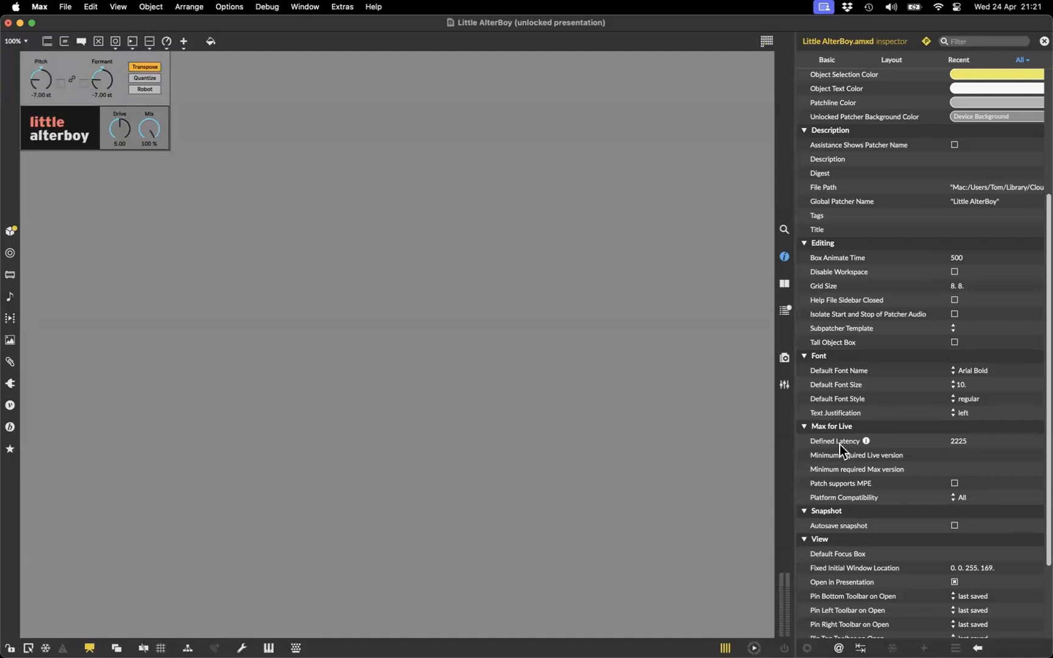
pyautogui.moveTo(865, 443)
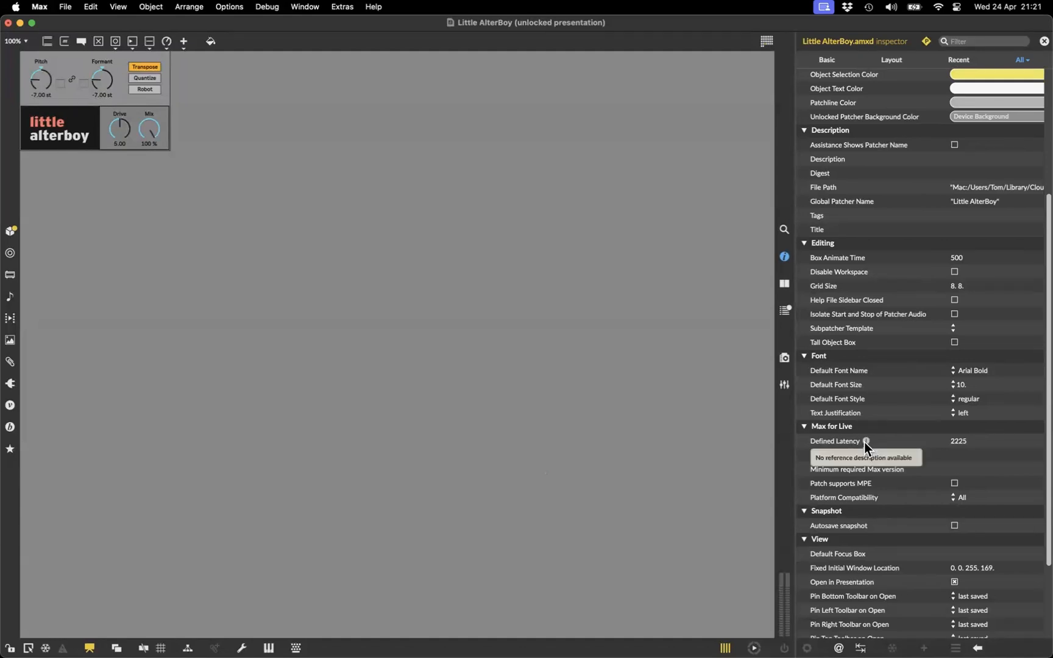
pyautogui.click(960, 444)
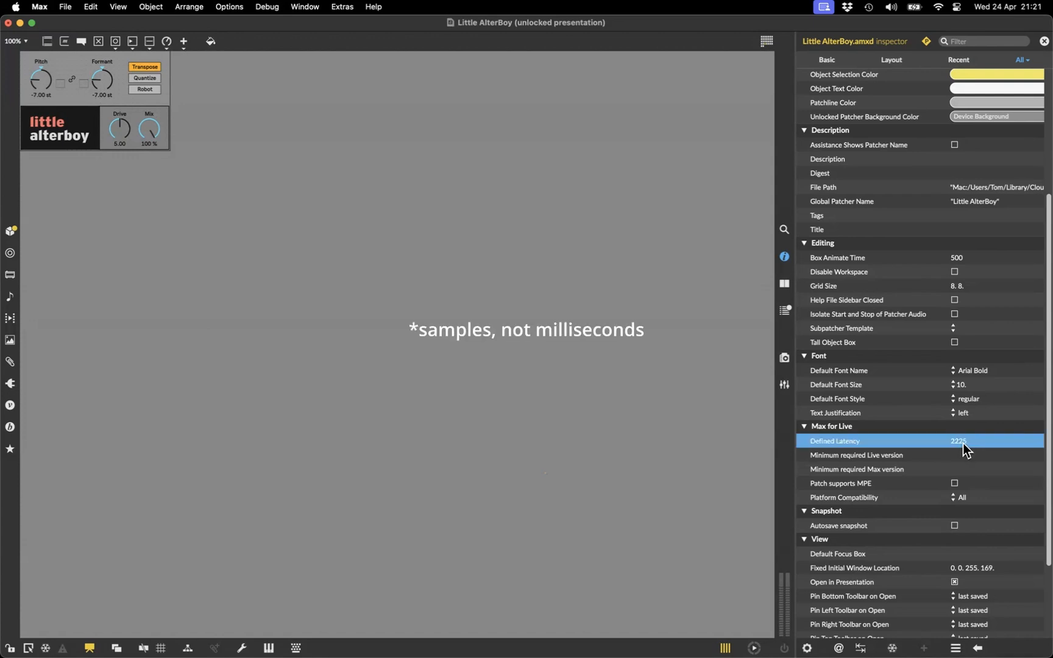
pyautogui.click(8, 22)
pyautogui.click(491, 371)
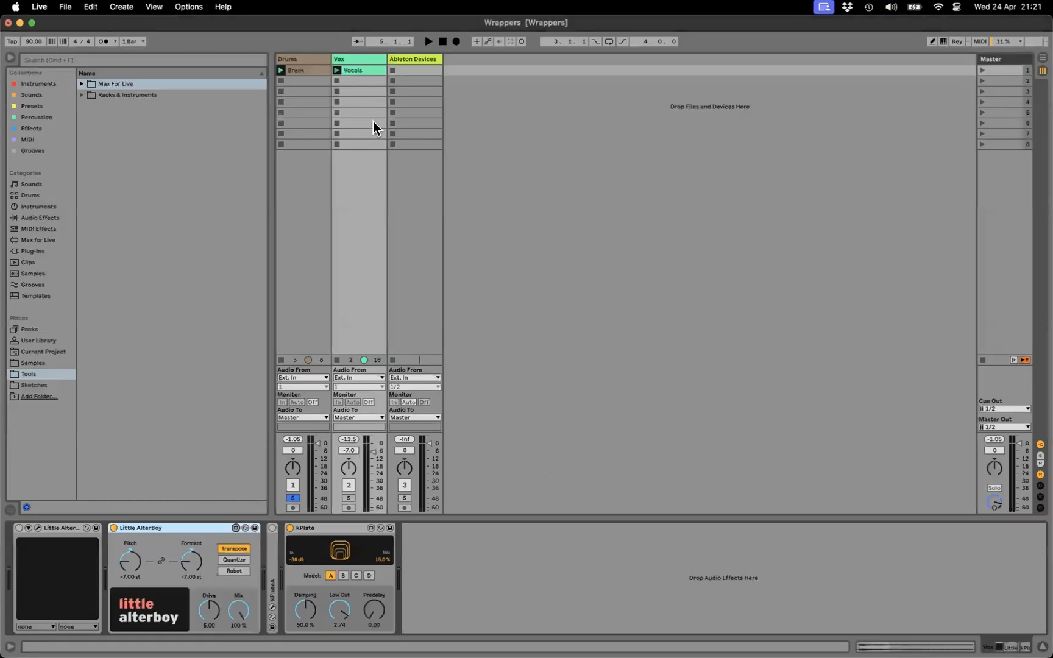
# Step: Open the Little Plate wrapper from the Drums track in Max and unfreeze it in patching mode
pyautogui.click(302, 57)
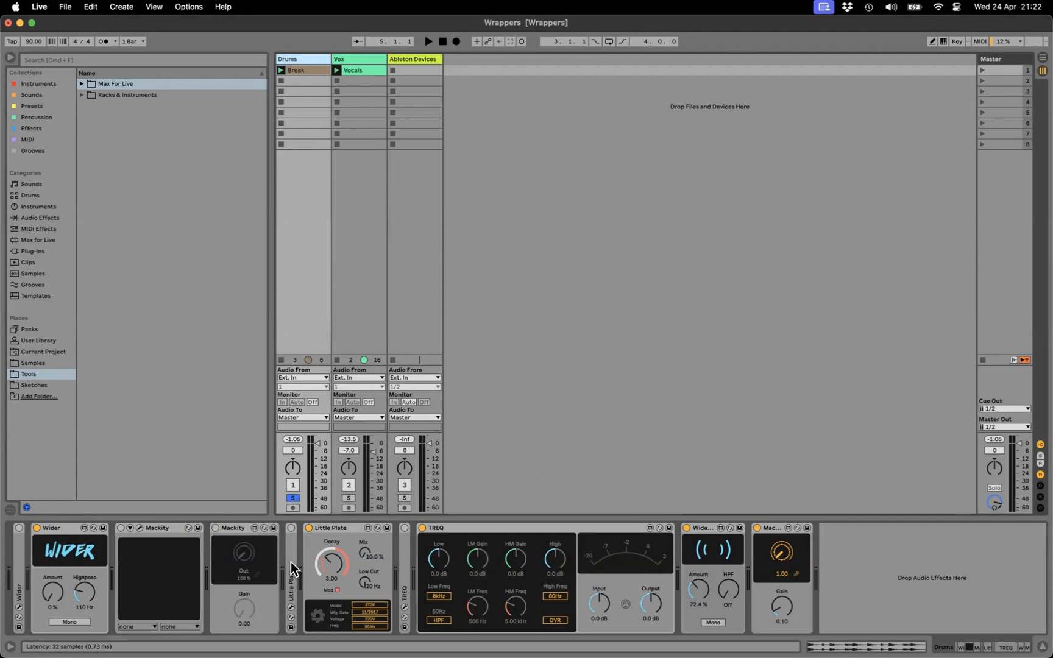
pyautogui.click(369, 529)
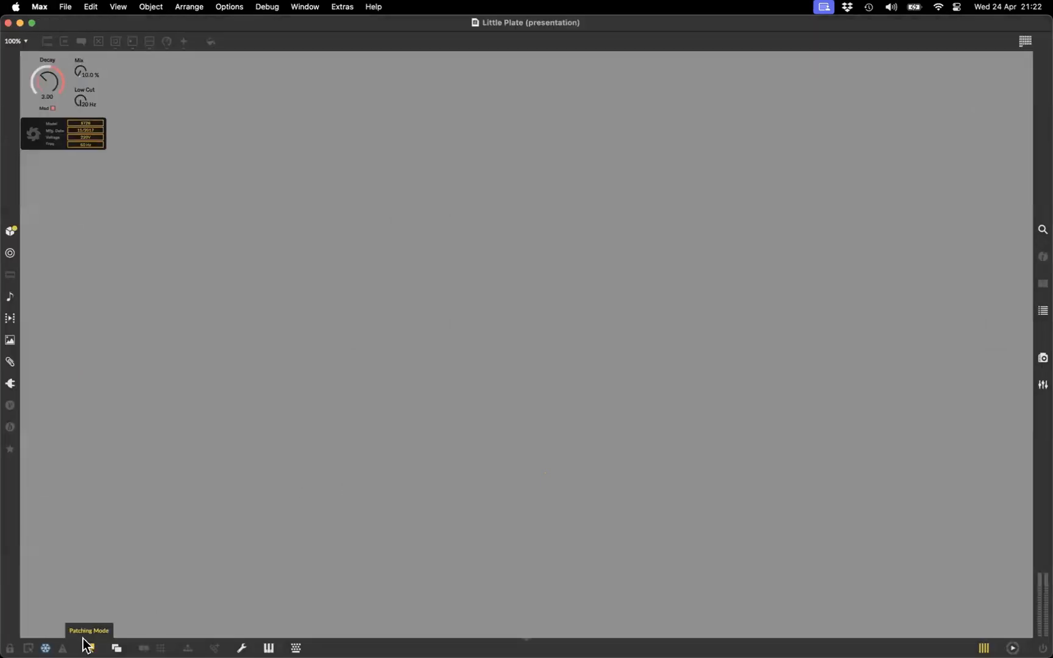
pyautogui.click(87, 646)
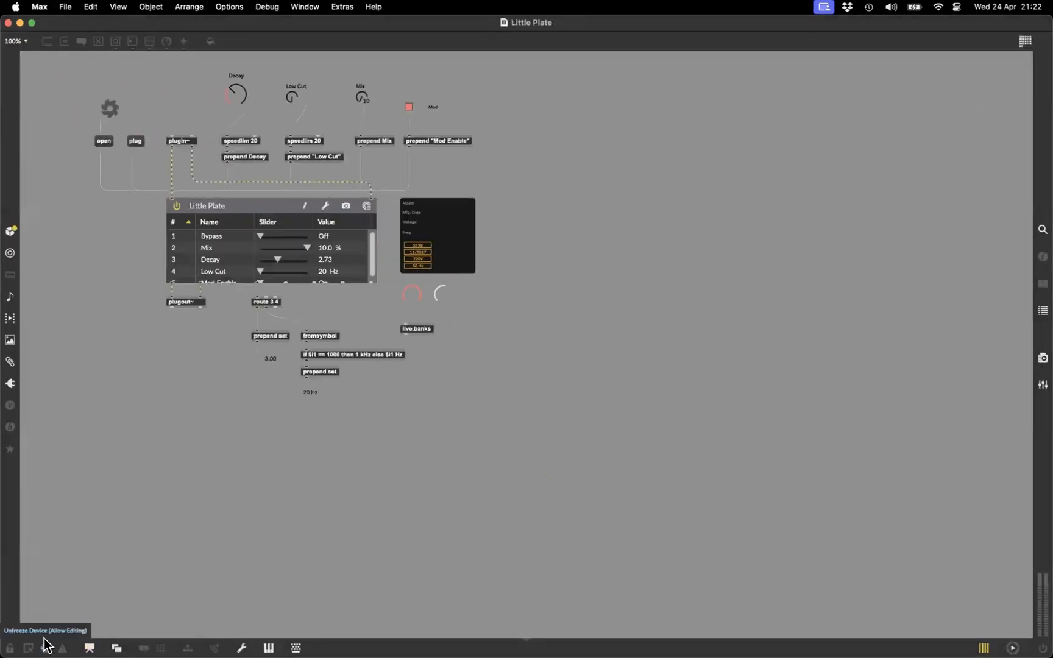
pyautogui.click(44, 644)
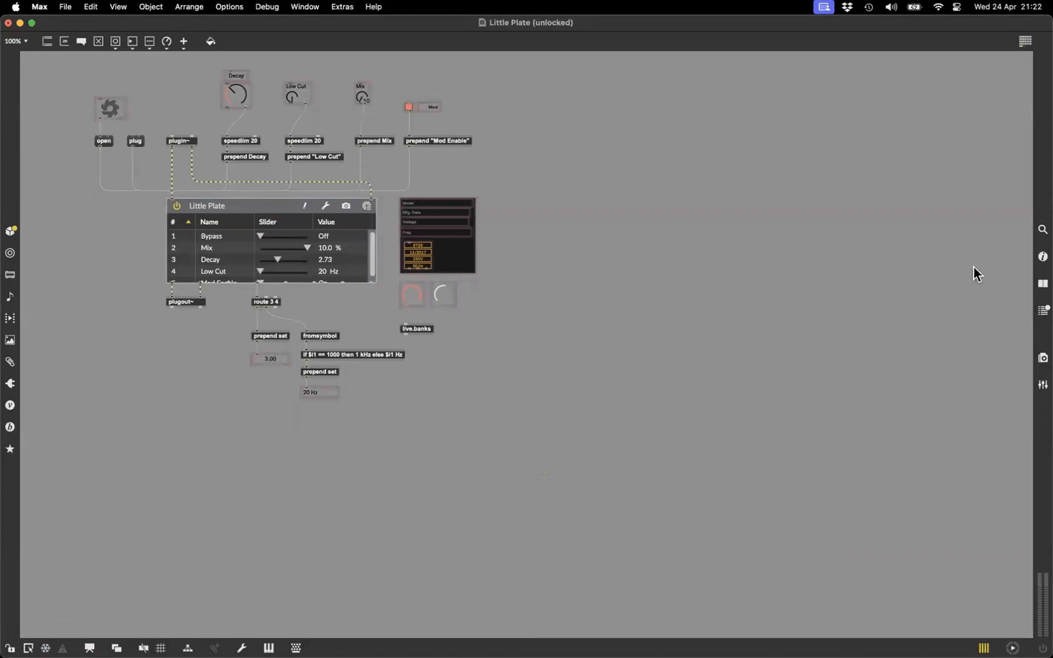
# Step: Examine the Defined Latency setting in Little Plate's patcher inspector and close the patch without saving
pyautogui.click(1042, 256)
pyautogui.scroll(-1, 910, 212)
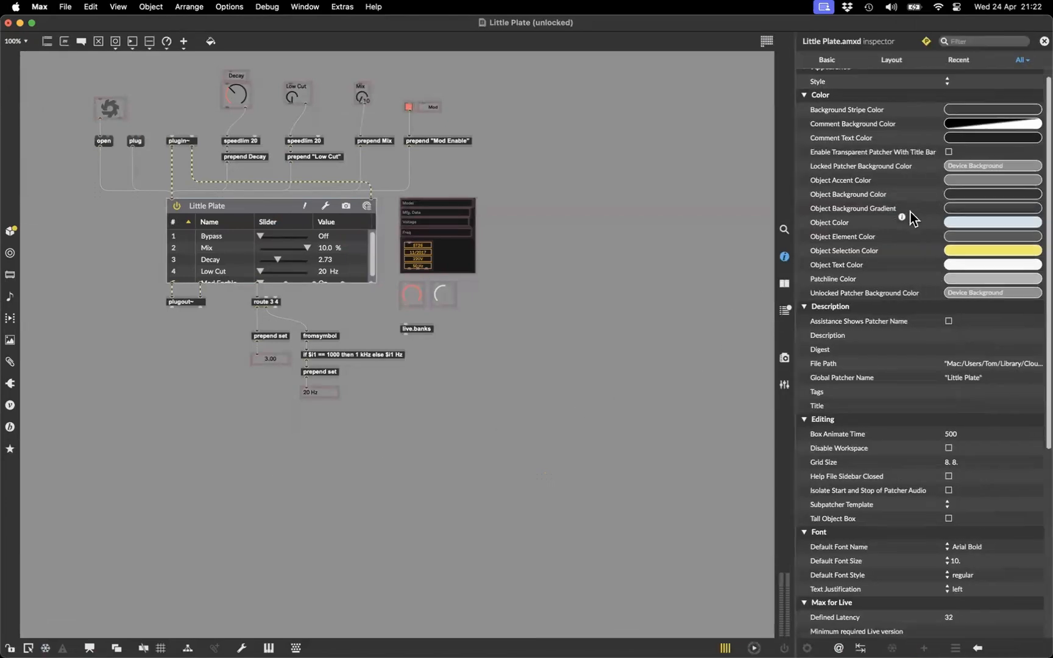
pyautogui.scroll(-5, 911, 217)
pyautogui.click(956, 444)
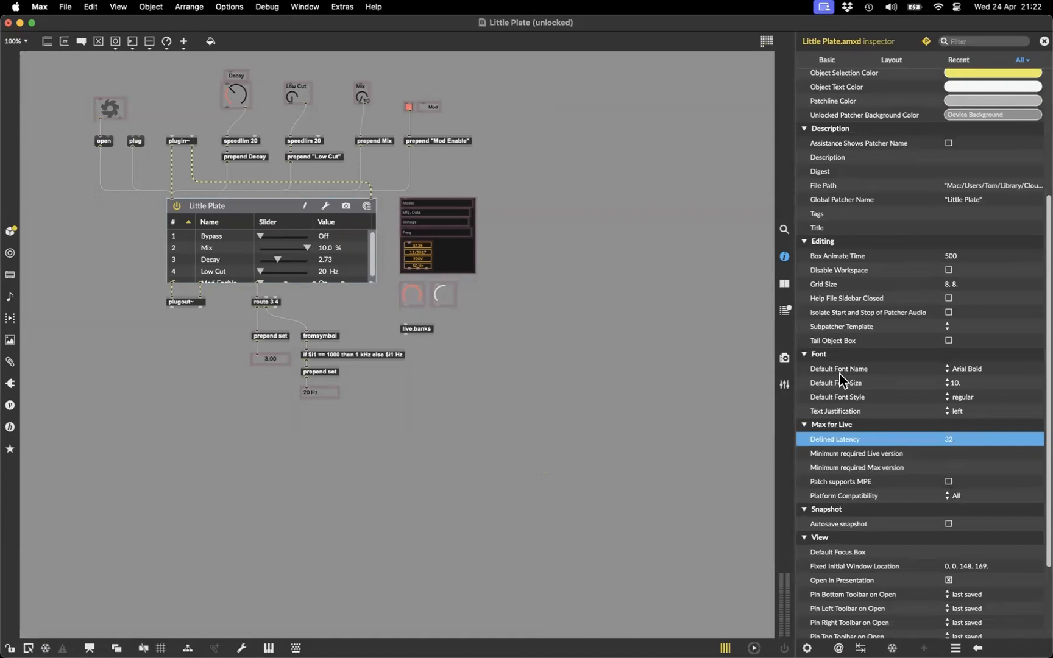
pyautogui.click(8, 23)
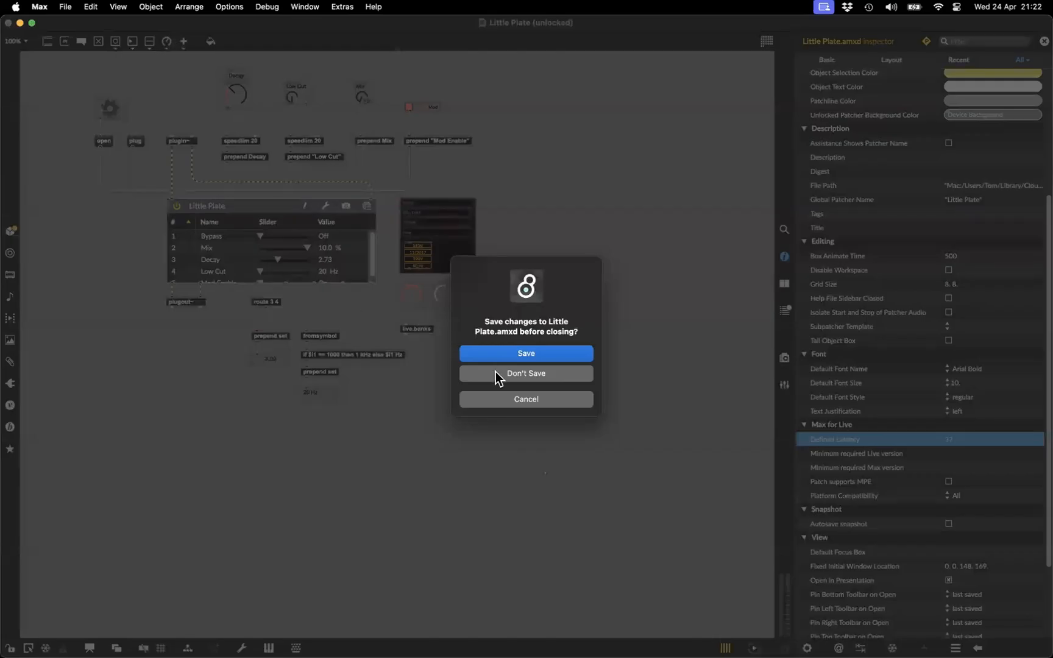
pyautogui.click(495, 371)
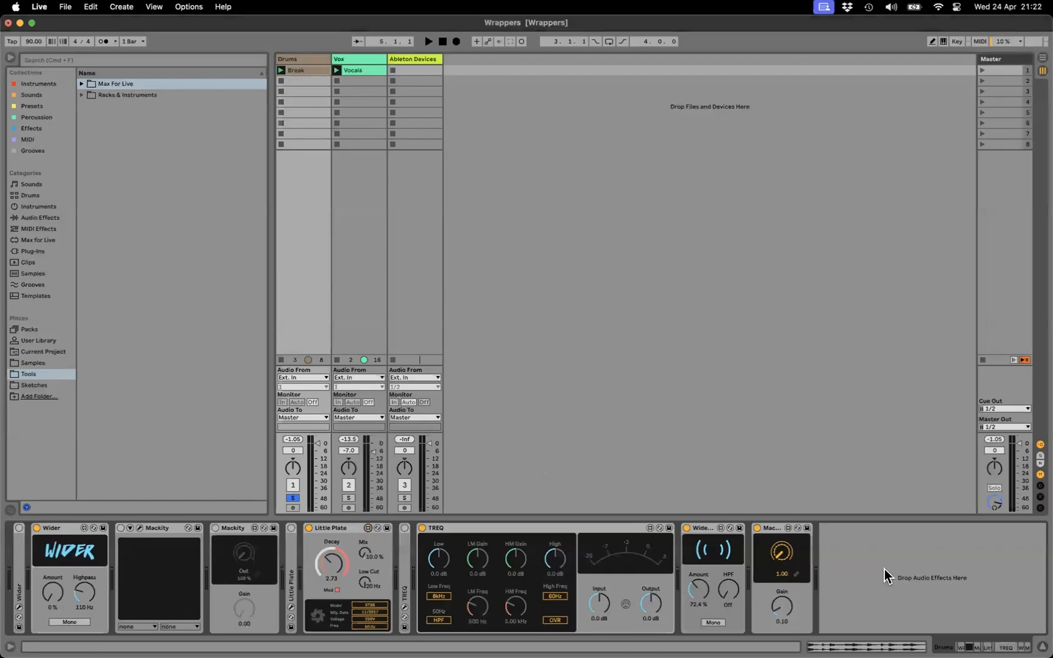
# Step: Switch off the Mackity and Wider wrapper devices at the end of the Drums track's device chain
pyautogui.click(361, 59)
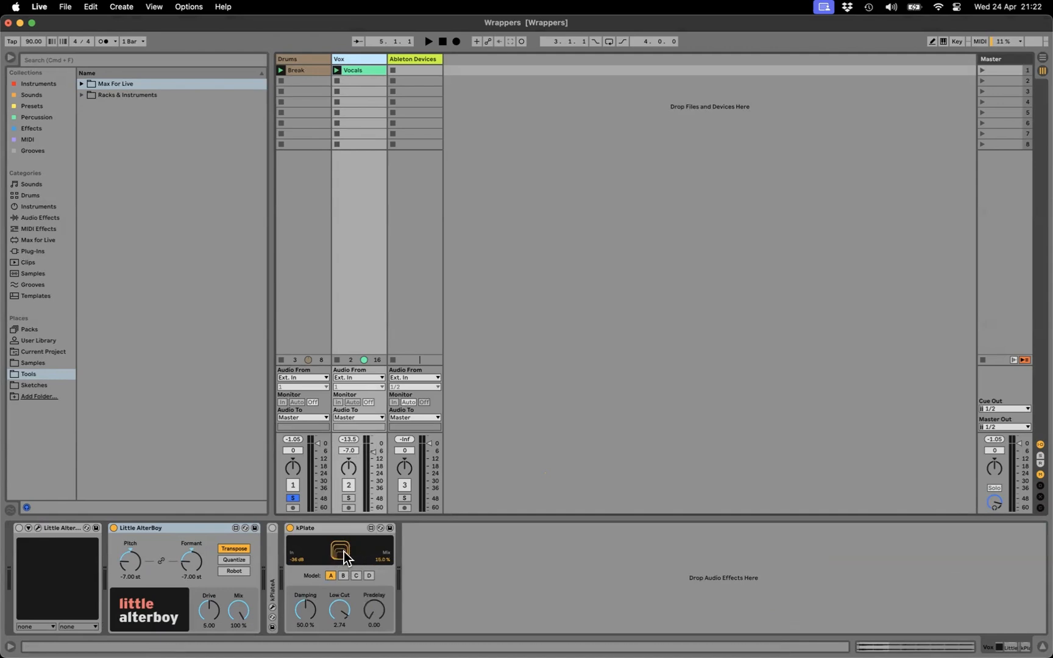
pyautogui.click(315, 57)
pyautogui.click(873, 557)
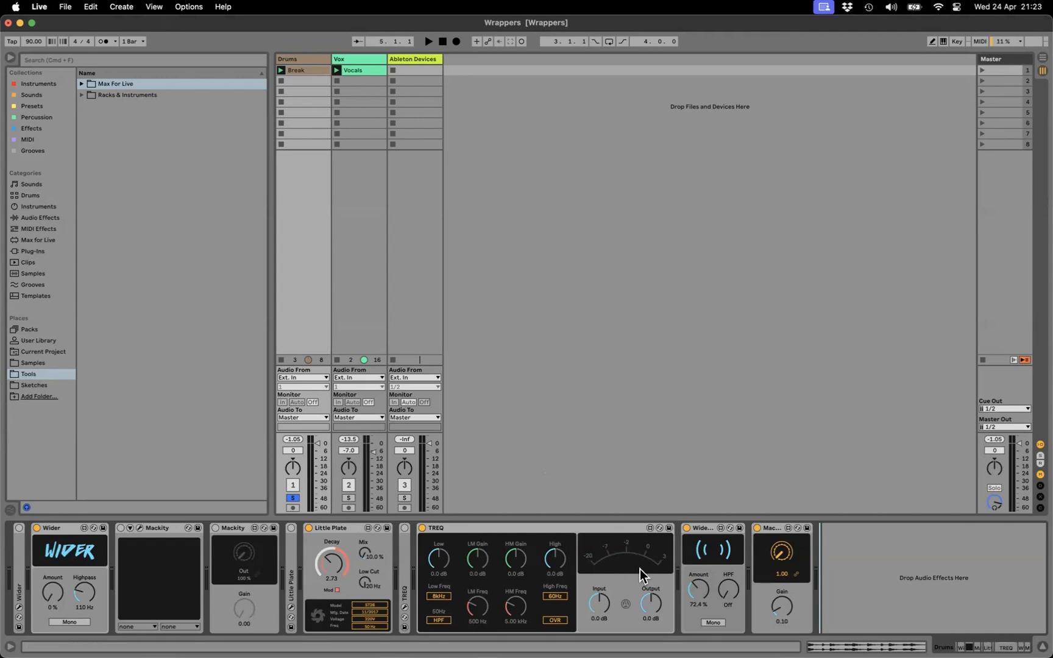
pyautogui.click(756, 527)
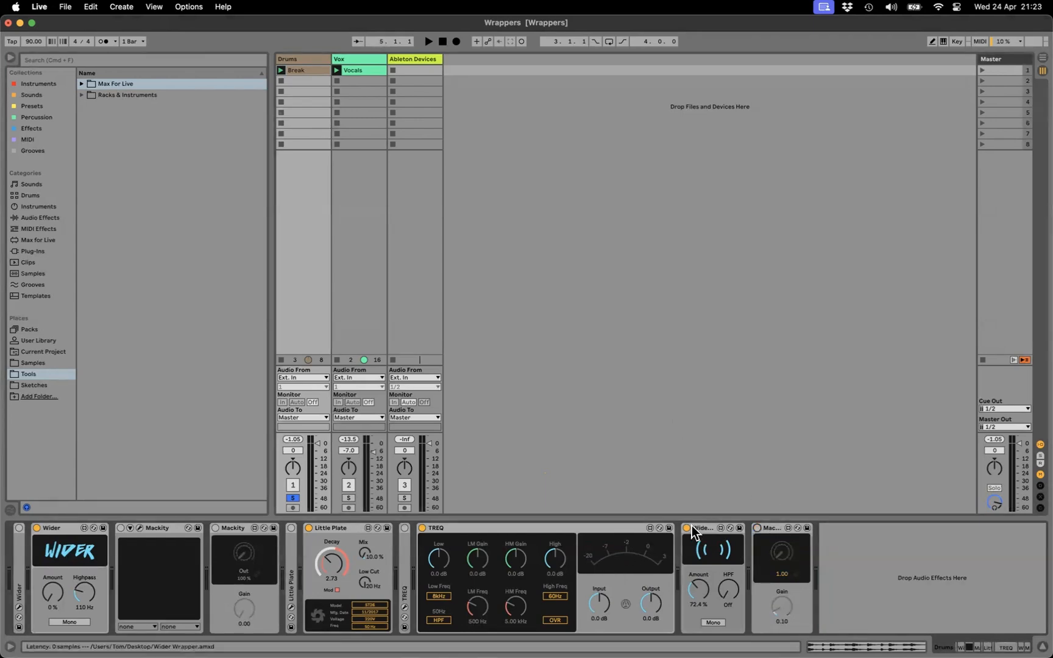
pyautogui.click(687, 527)
# Step: Play the set and open the original TREQ plug-in window to compare its VU meter with the wrapper's meter, closing it when done
pyautogui.press('space')
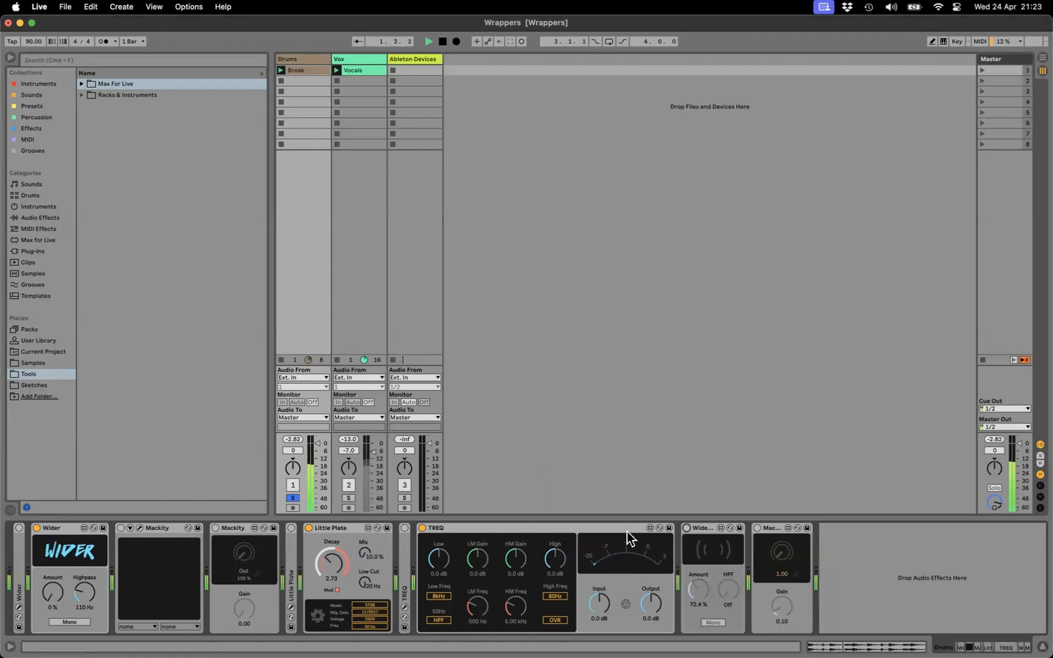
pyautogui.click(626, 603)
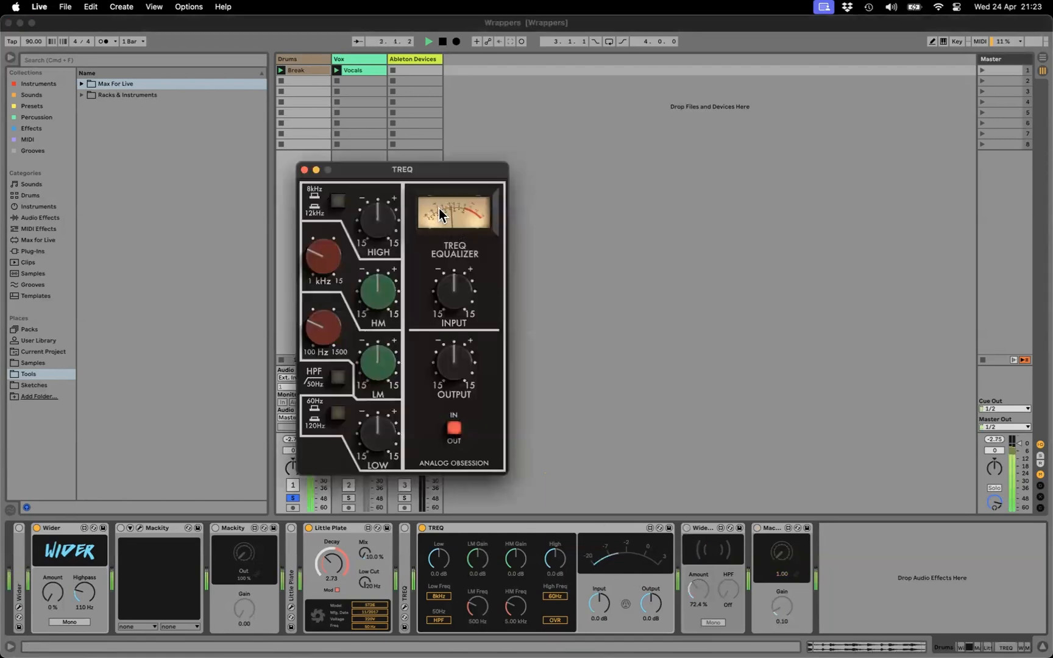
pyautogui.click(304, 170)
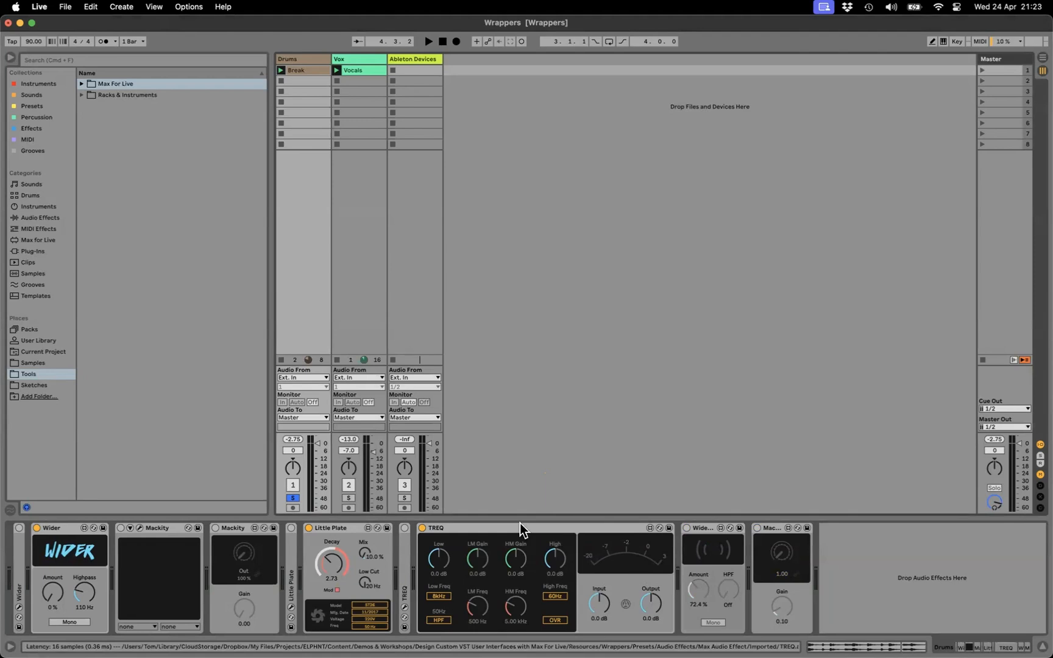
# Step: Set Little Plate's Mix to 22.6 % and try Little AlterBoy's Quantize mode and a different kPlate model, returning to Transpose and model A
pyautogui.moveTo(364, 554); pyautogui.dragTo(365, 545)
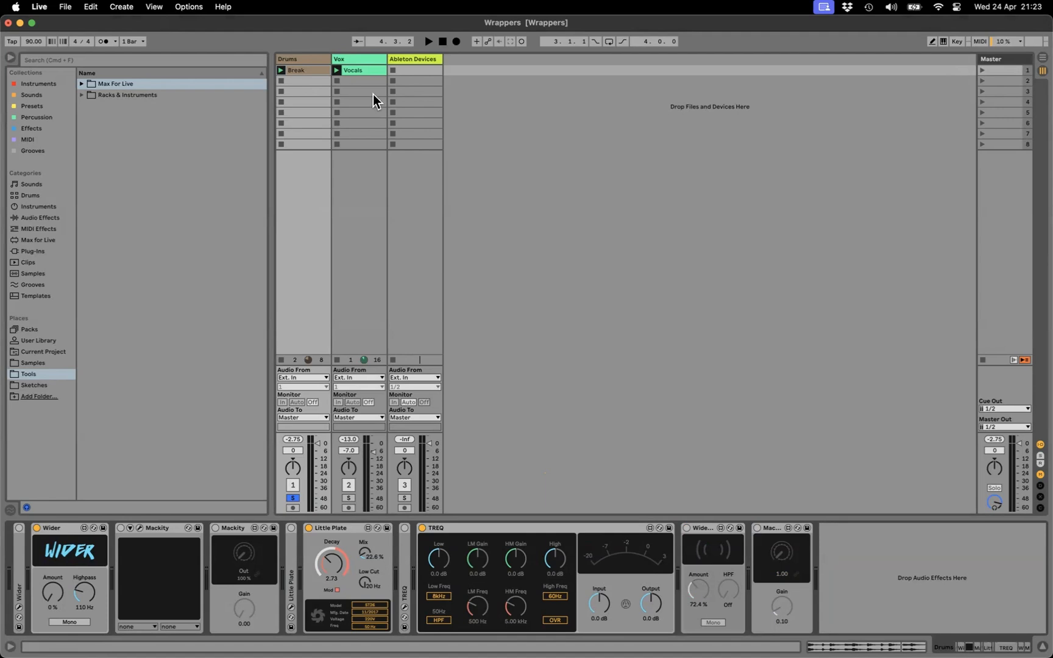
pyautogui.click(339, 58)
pyautogui.click(239, 559)
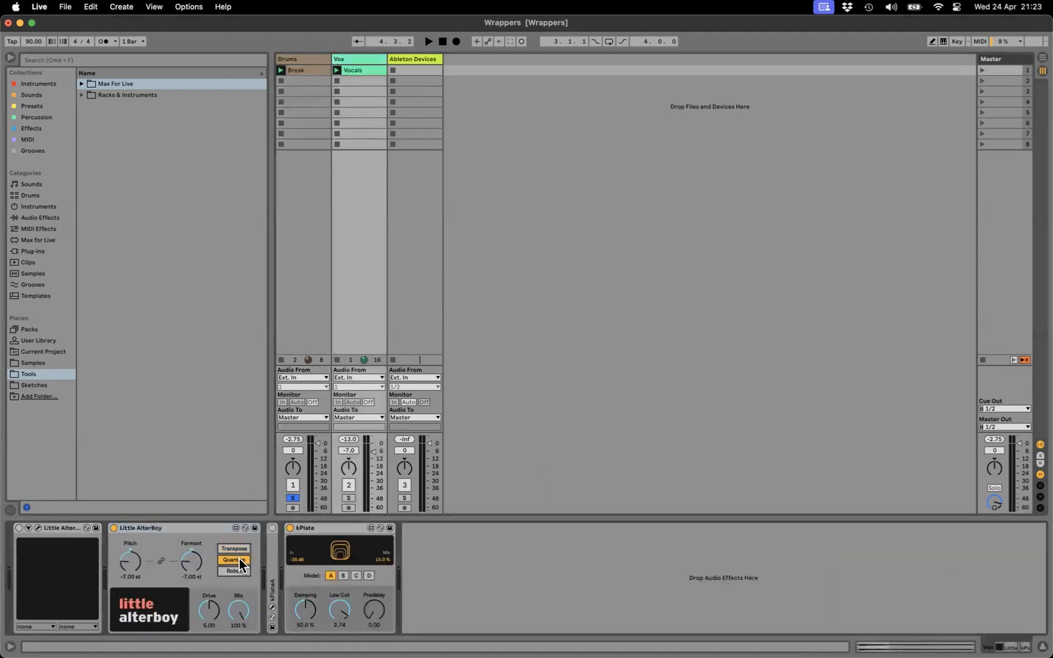
pyautogui.click(240, 548)
pyautogui.click(356, 576)
pyautogui.click(331, 576)
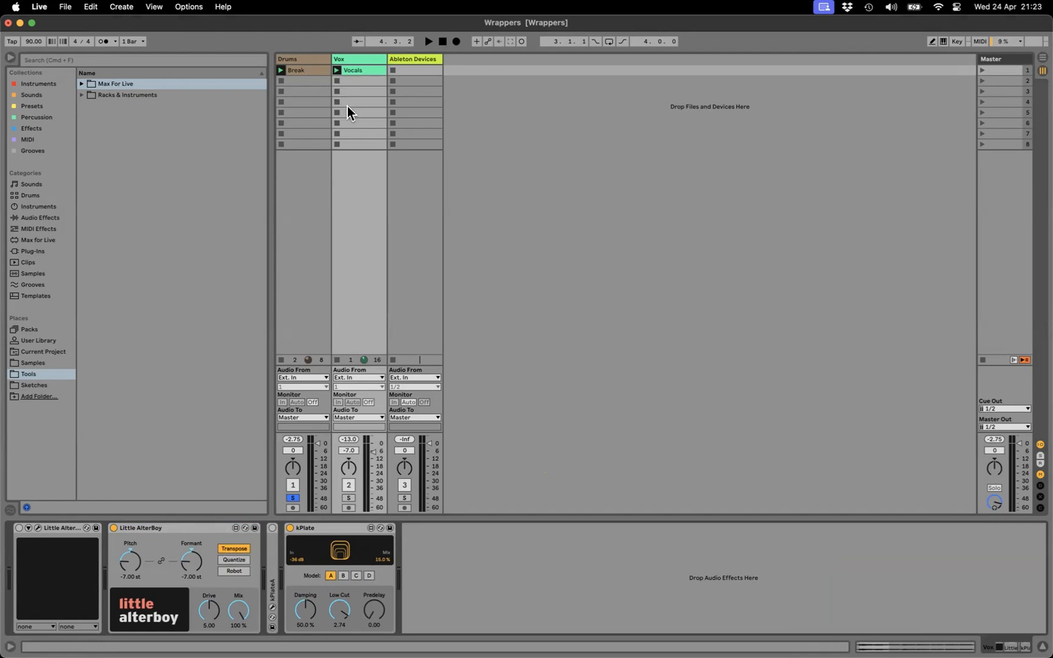
# Step: Open the Wider Wrapper device from the Drums track in Max, close its plug-in window, and unfreeze it in patching mode
pyautogui.click(310, 56)
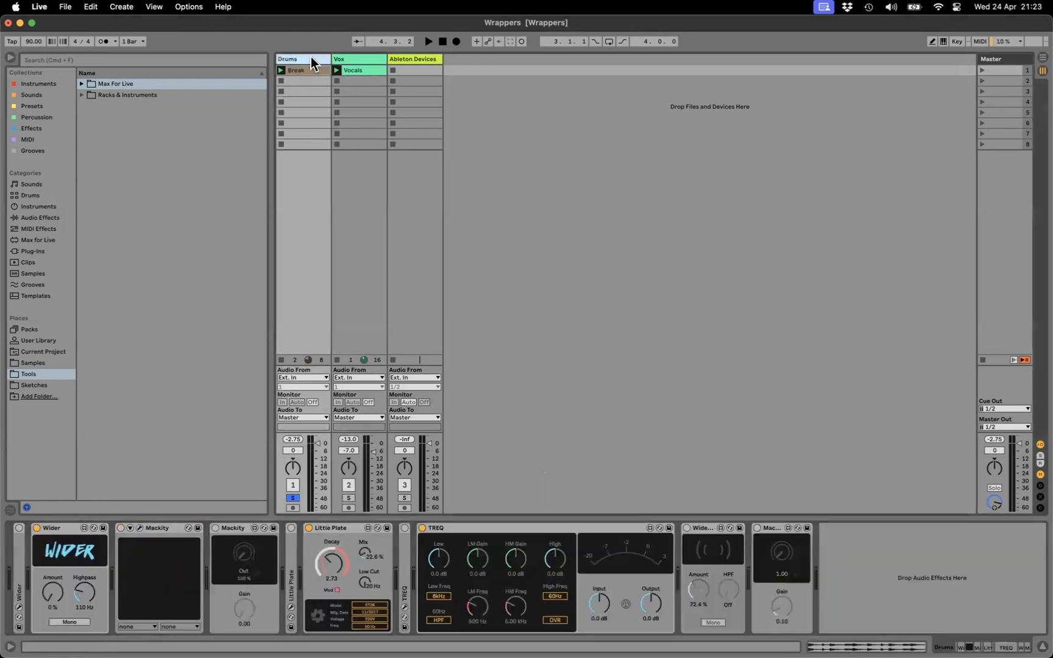
pyautogui.click(720, 527)
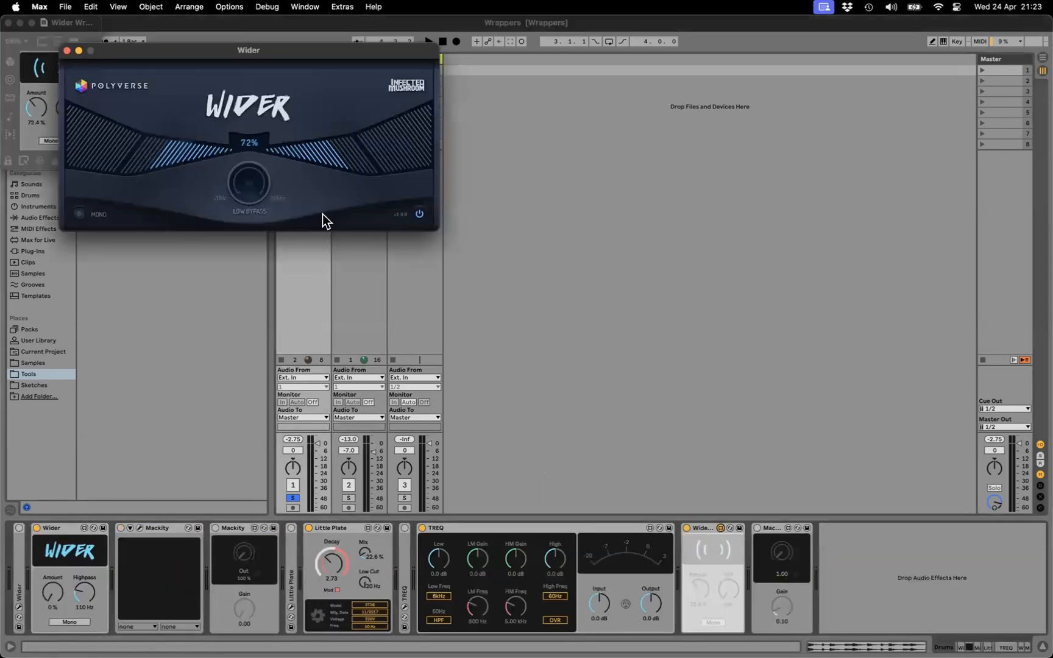
pyautogui.click(67, 51)
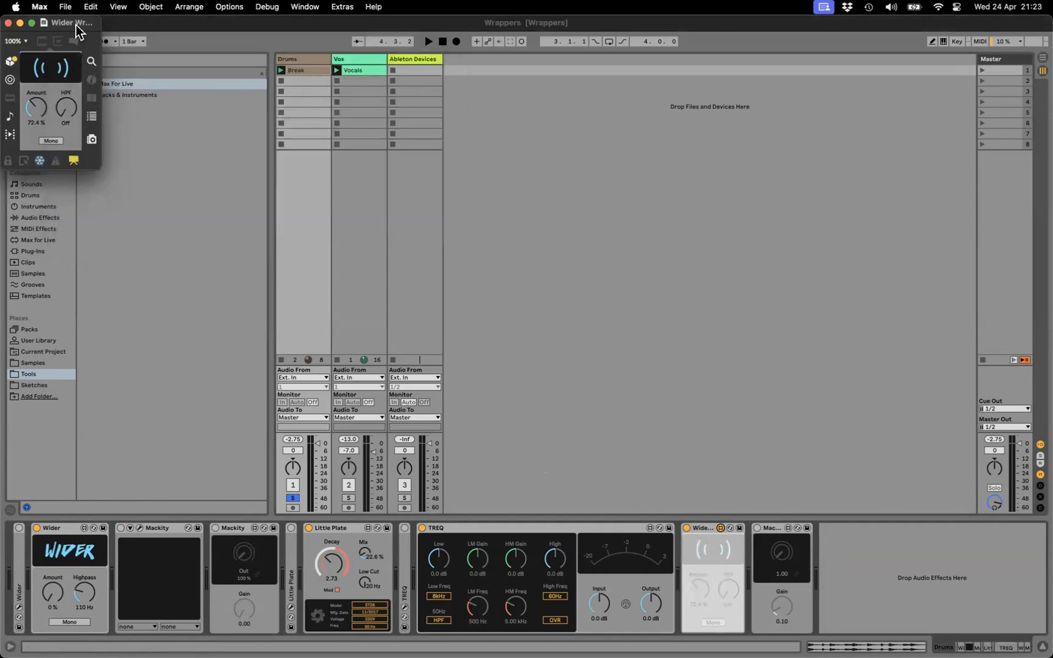
pyautogui.doubleClick(76, 24)
pyautogui.click(90, 648)
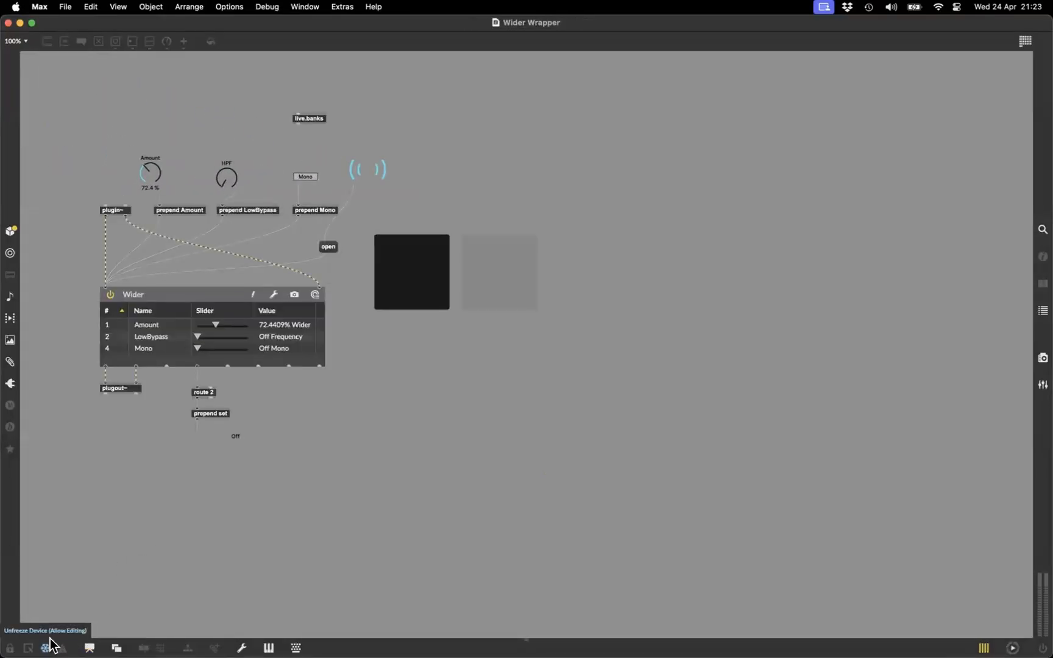
pyautogui.press('super+e')
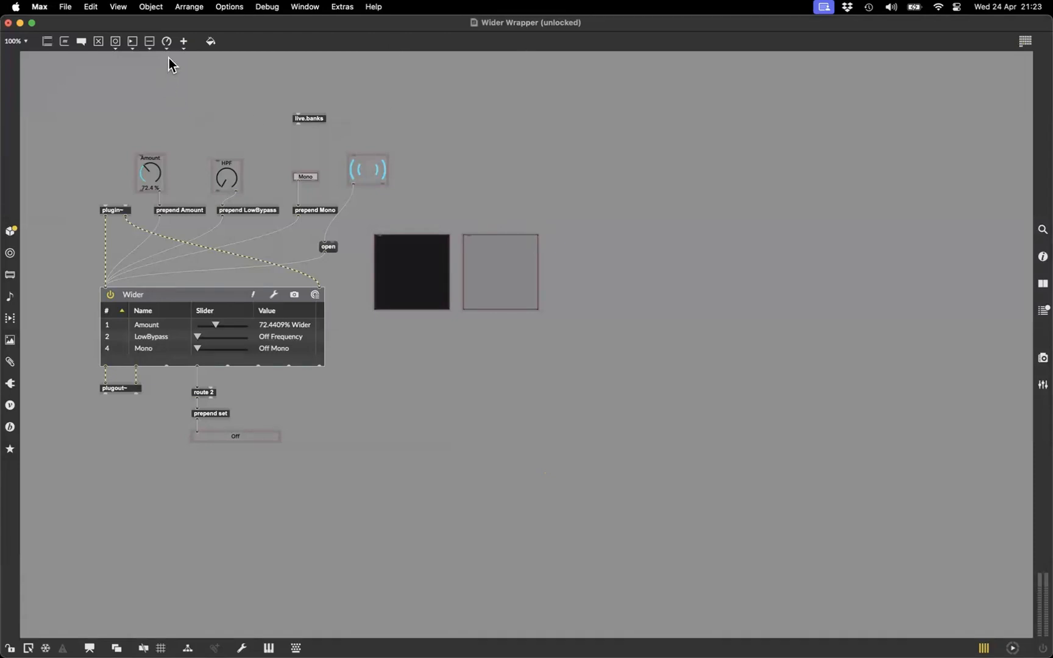
# Step: Add a live.slider object to the Wider Wrapper patch and place it beside the two display panels
pyautogui.click(167, 41)
pyautogui.click(167, 41)
pyautogui.press('n')
pyautogui.write('live.')
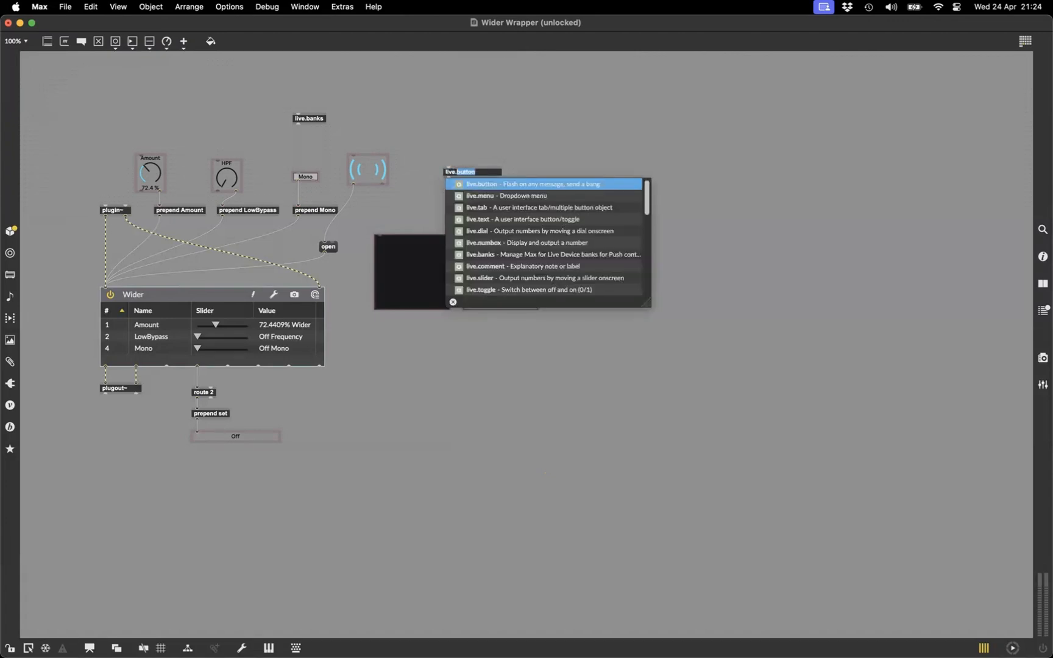
pyautogui.press('Down')
pyautogui.press('Down')
pyautogui.press('Down')
pyautogui.press('Down')
pyautogui.press('Down')
pyautogui.press('Down')
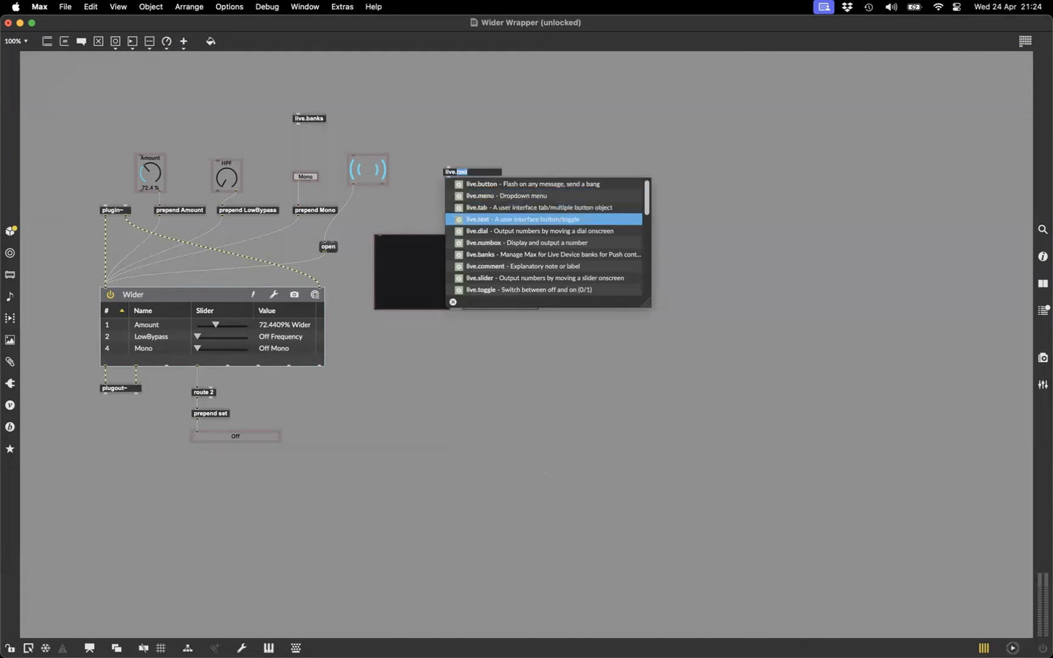
pyautogui.press('Down')
pyautogui.press('Down')
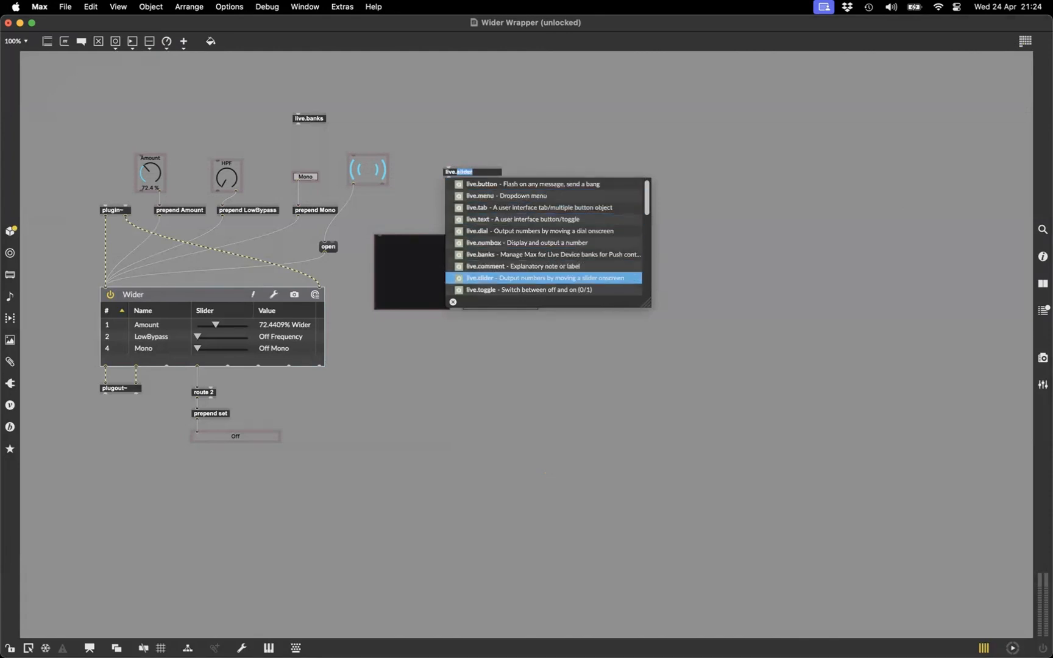
pyautogui.press('Return')
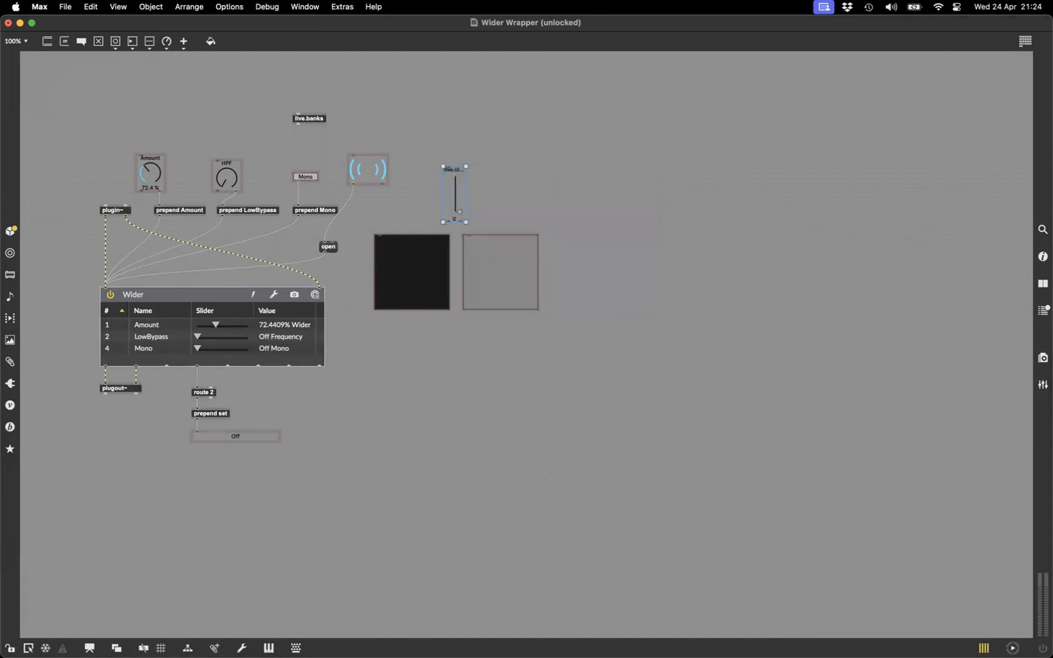
pyautogui.moveTo(460, 166); pyautogui.dragTo(599, 253)
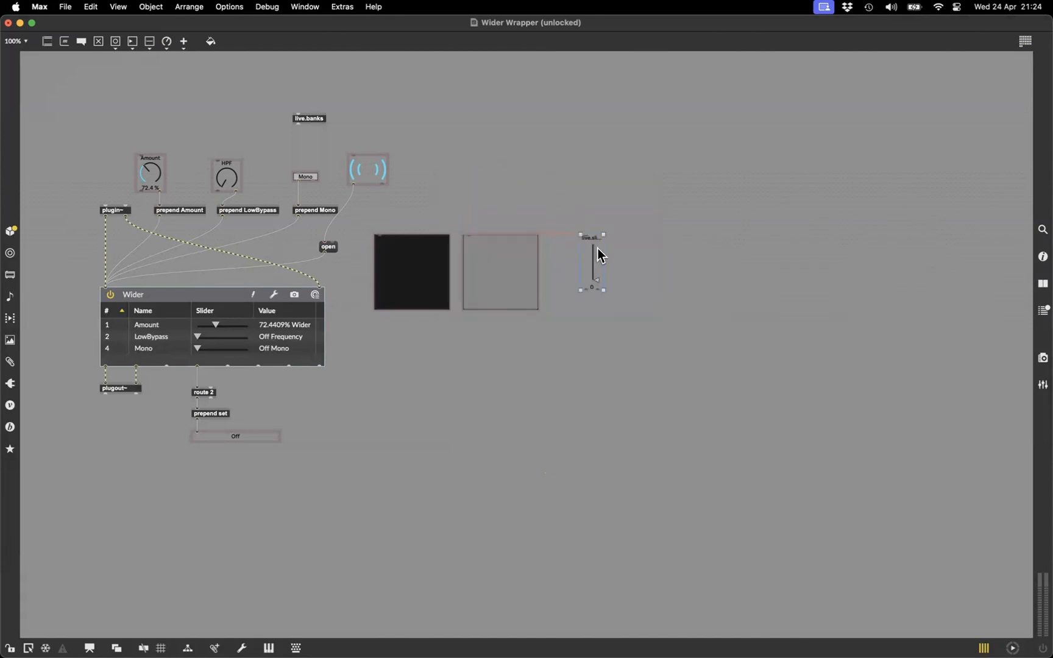
# Step: Add a live.dial object and place it next to the live.slider
pyautogui.write('nlvei.d')
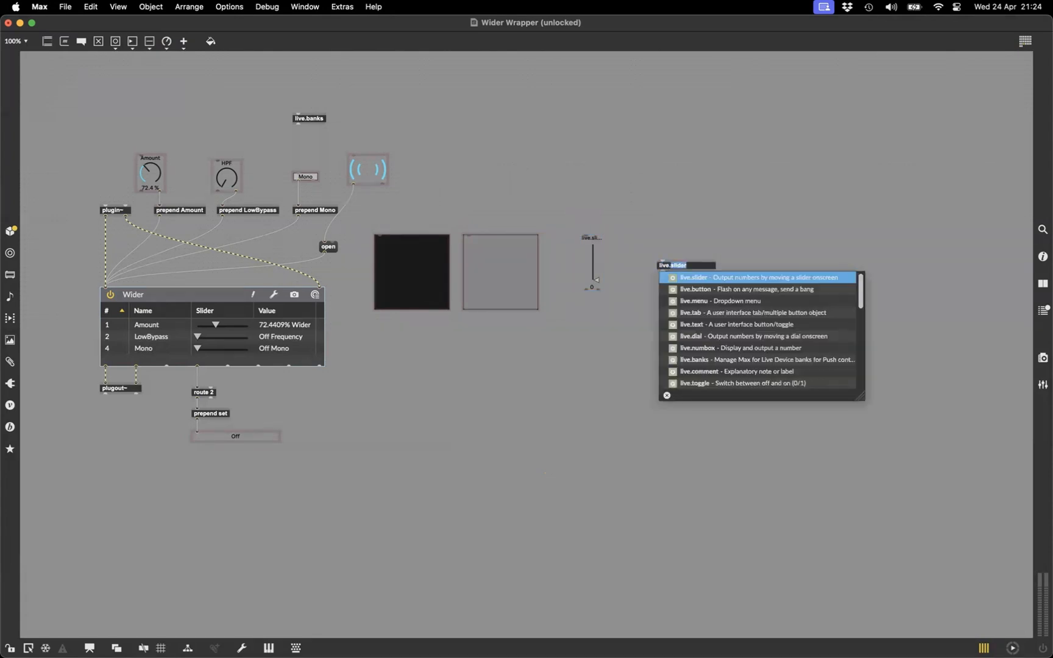
pyautogui.write('dia')
pyautogui.press('Return')
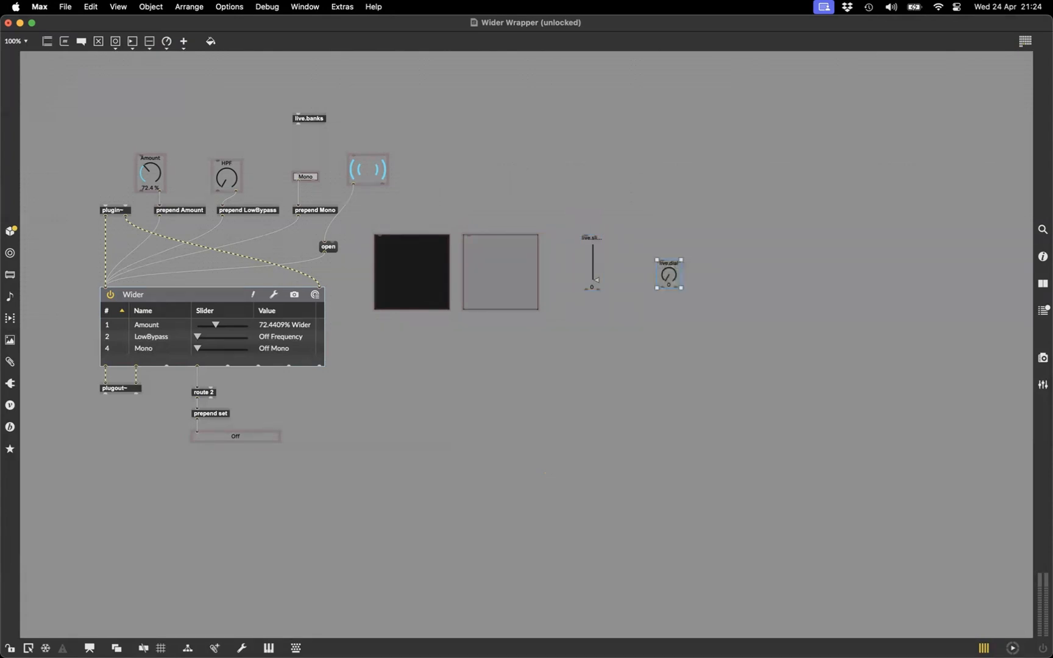
pyautogui.moveTo(649, 262); pyautogui.dragTo(634, 264)
# Step: Place the live.menu, live.tab, arrow buttons, live.button, another live.dial and a live.line in the empty area above the panels
pyautogui.click(167, 43)
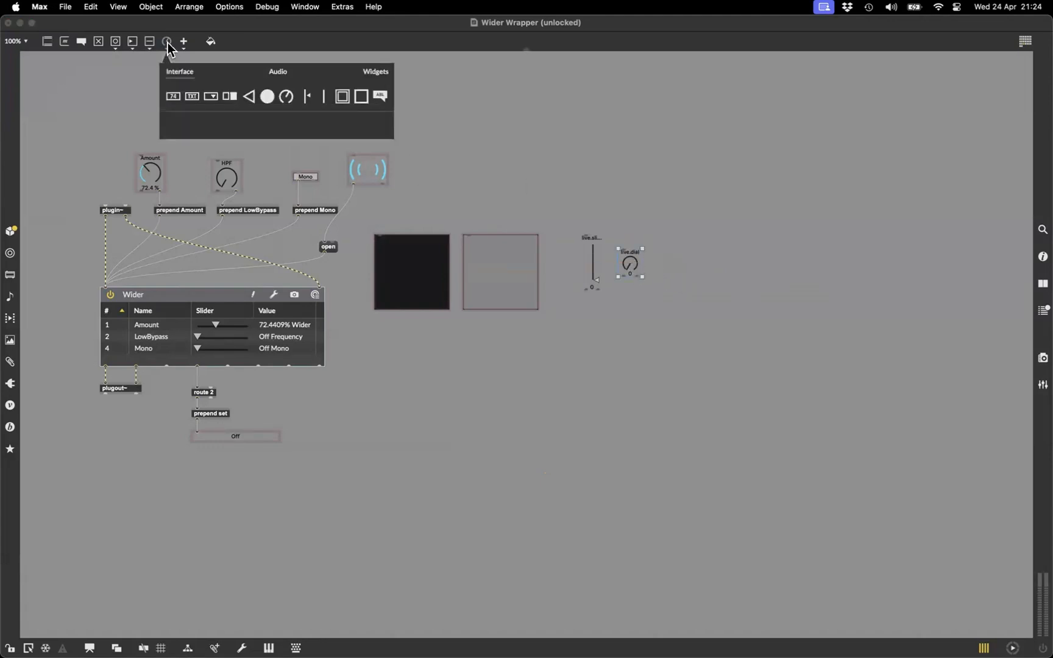
pyautogui.click(168, 41)
pyautogui.click(168, 42)
pyautogui.moveTo(211, 95); pyautogui.dragTo(450, 130)
pyautogui.moveTo(229, 96); pyautogui.dragTo(452, 151)
pyautogui.moveTo(253, 99); pyautogui.dragTo(549, 129)
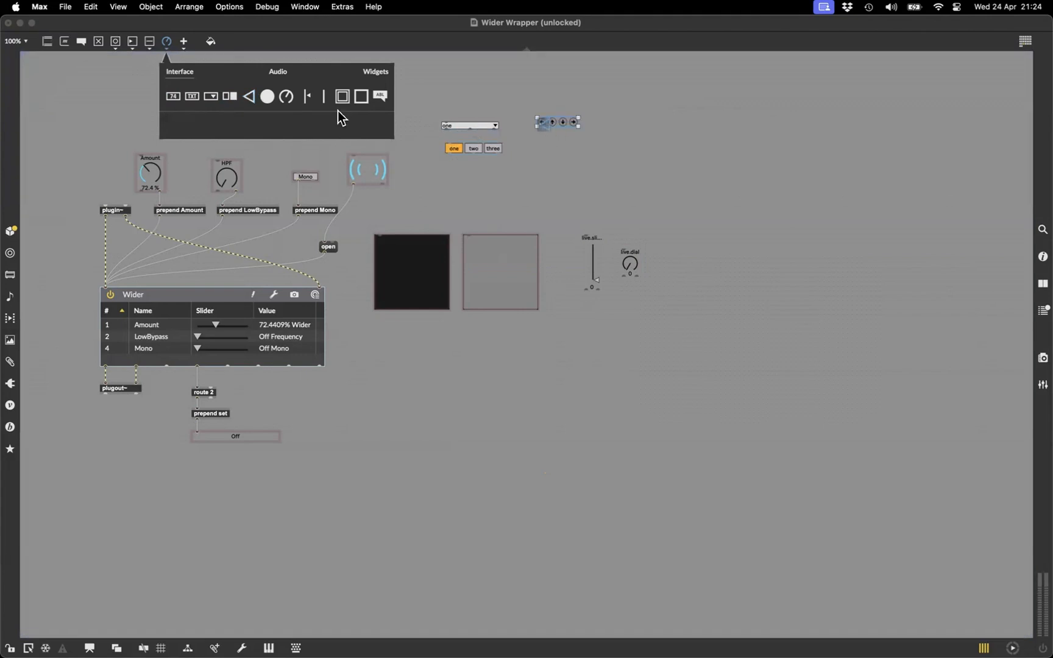
pyautogui.moveTo(268, 103); pyautogui.dragTo(533, 154)
pyautogui.moveTo(286, 96); pyautogui.dragTo(577, 160)
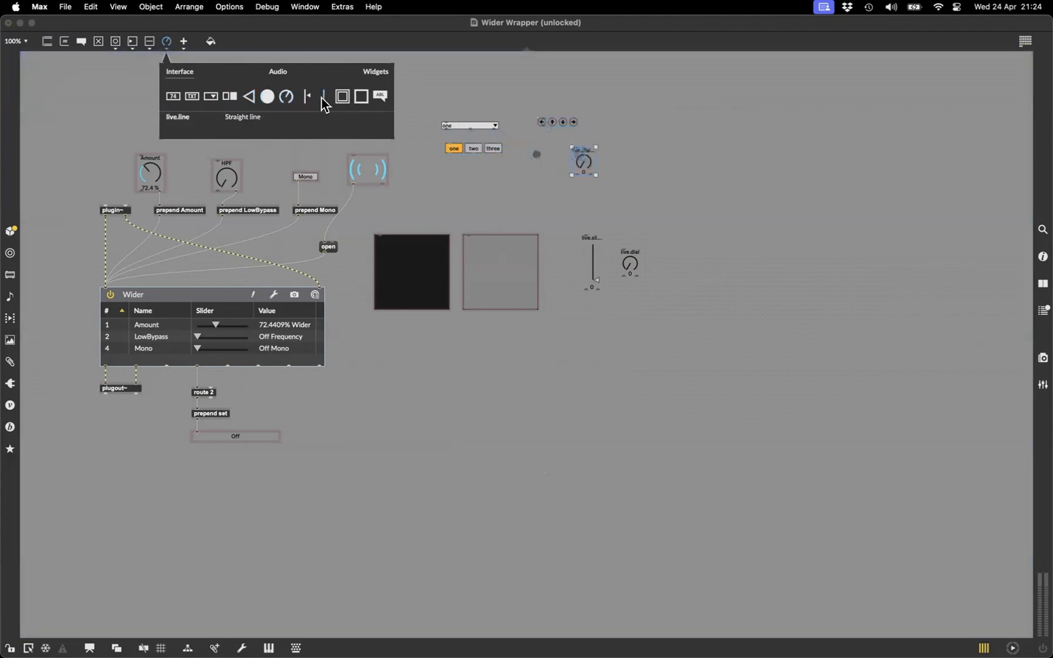
pyautogui.moveTo(326, 97); pyautogui.dragTo(628, 149)
pyautogui.click(652, 171)
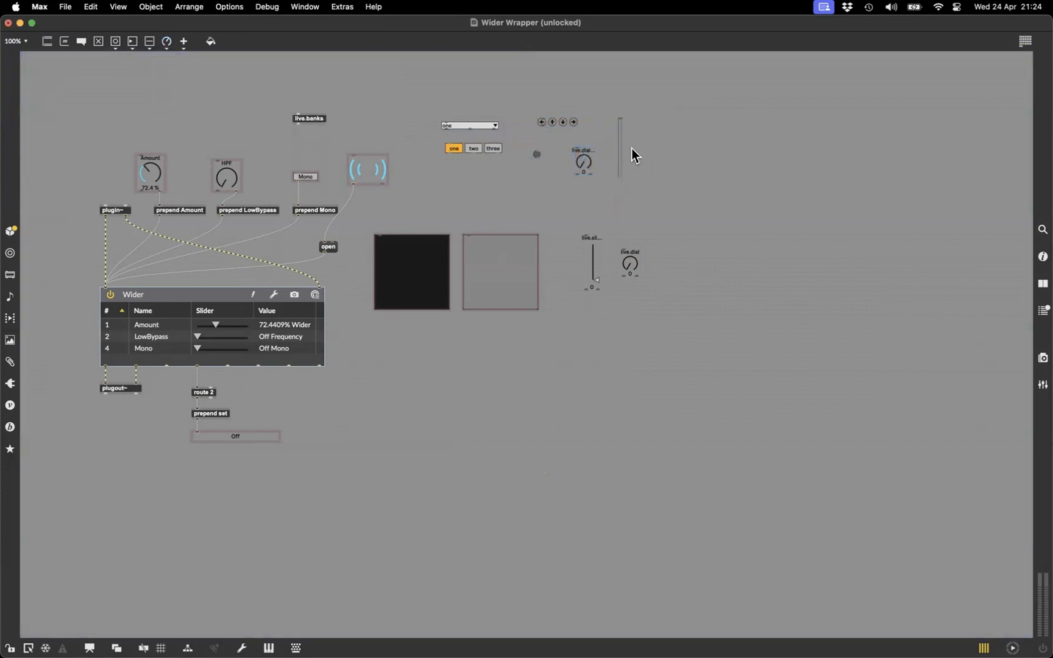
# Step: Place a live.drop object beside the live.line and delete it again
pyautogui.click(163, 44)
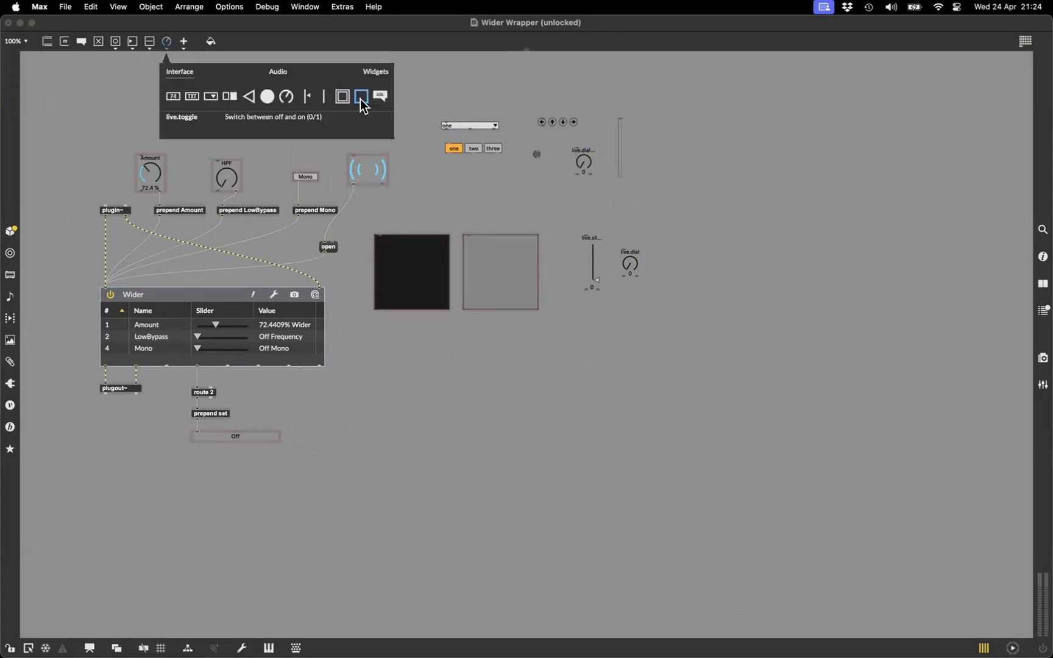
pyautogui.moveTo(345, 96); pyautogui.dragTo(665, 145)
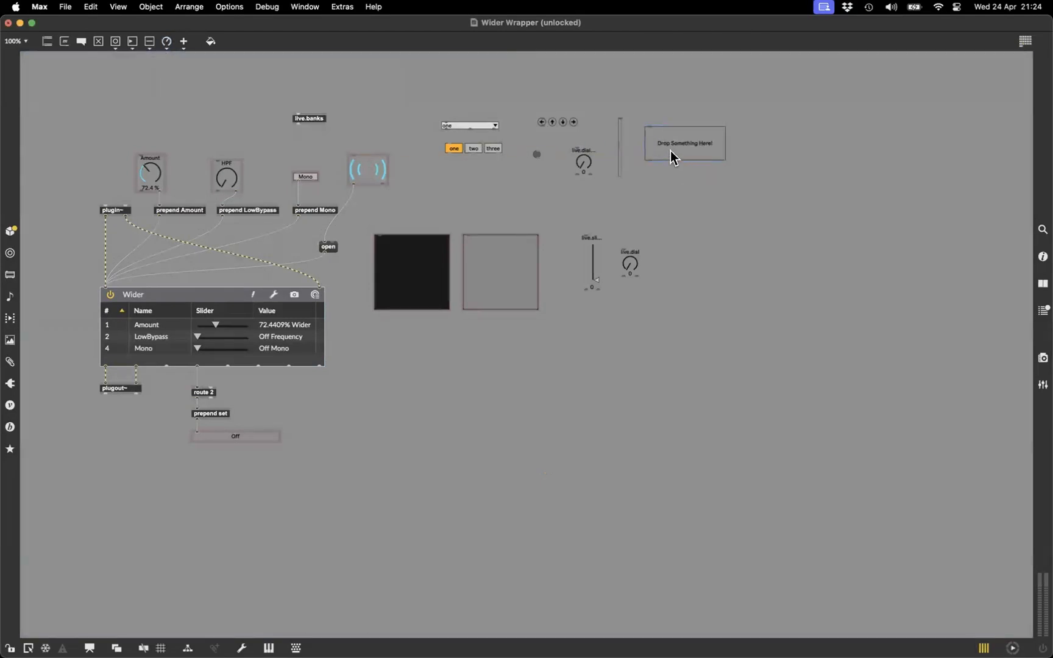
pyautogui.moveTo(672, 152); pyautogui.dragTo(668, 150)
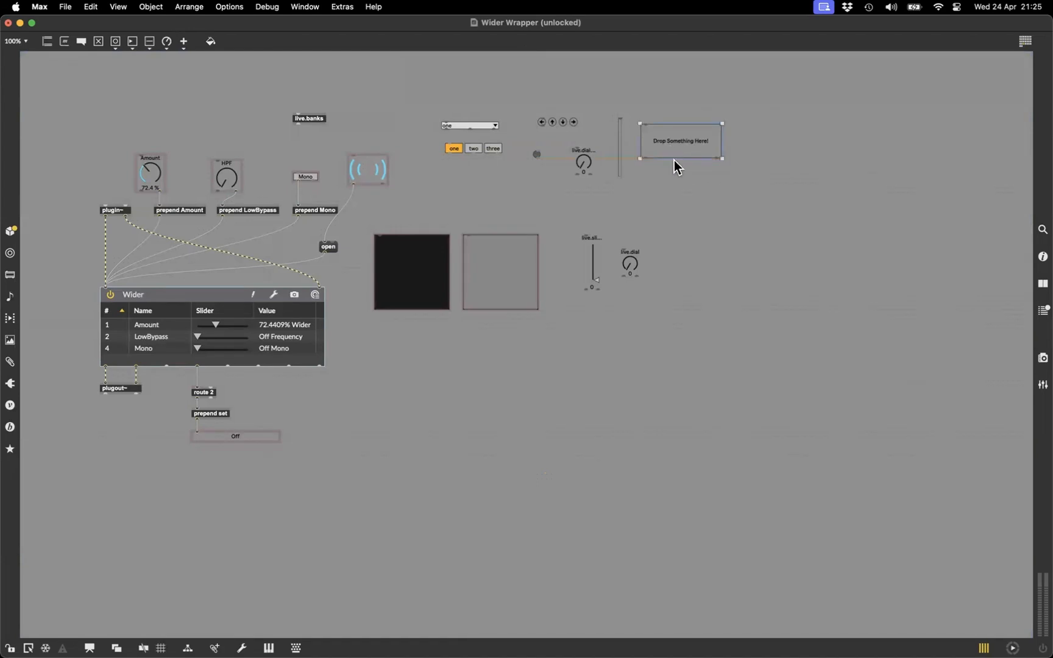
pyautogui.press('BackSpace')
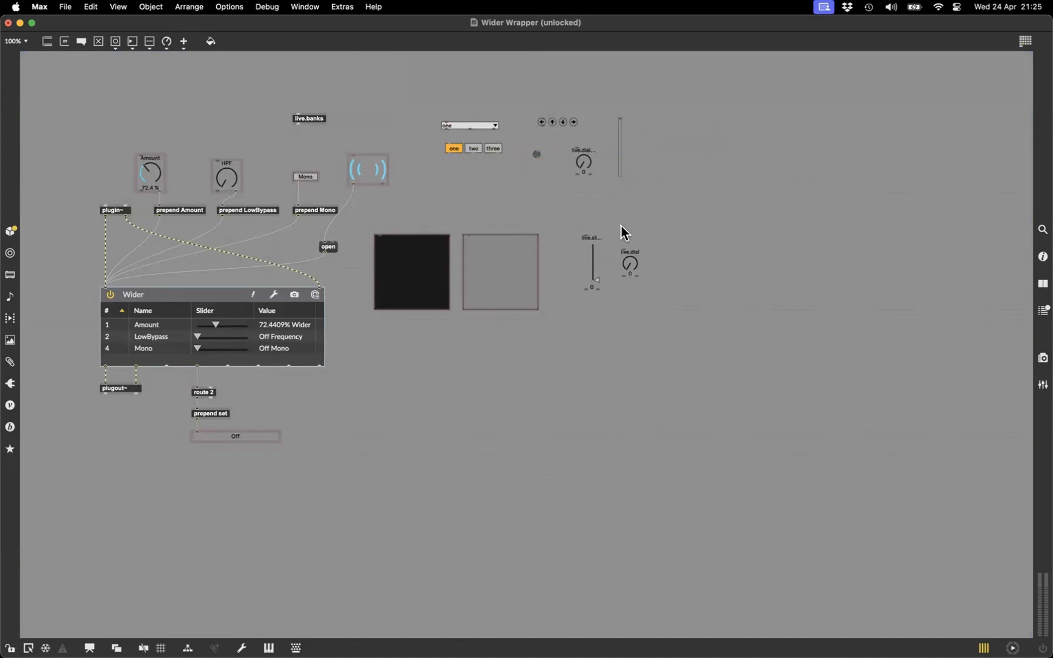
# Step: Move the lower live.dial directly beneath the other dial, and discard an extra live.dial object box
pyautogui.moveTo(621, 272); pyautogui.dragTo(605, 232)
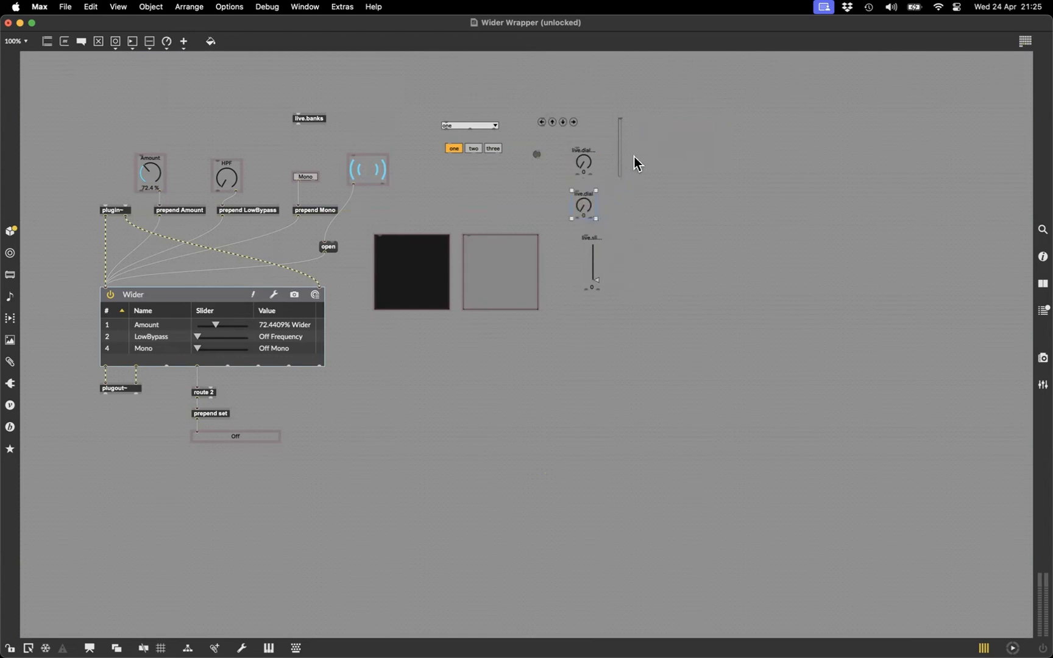
pyautogui.write('nli')
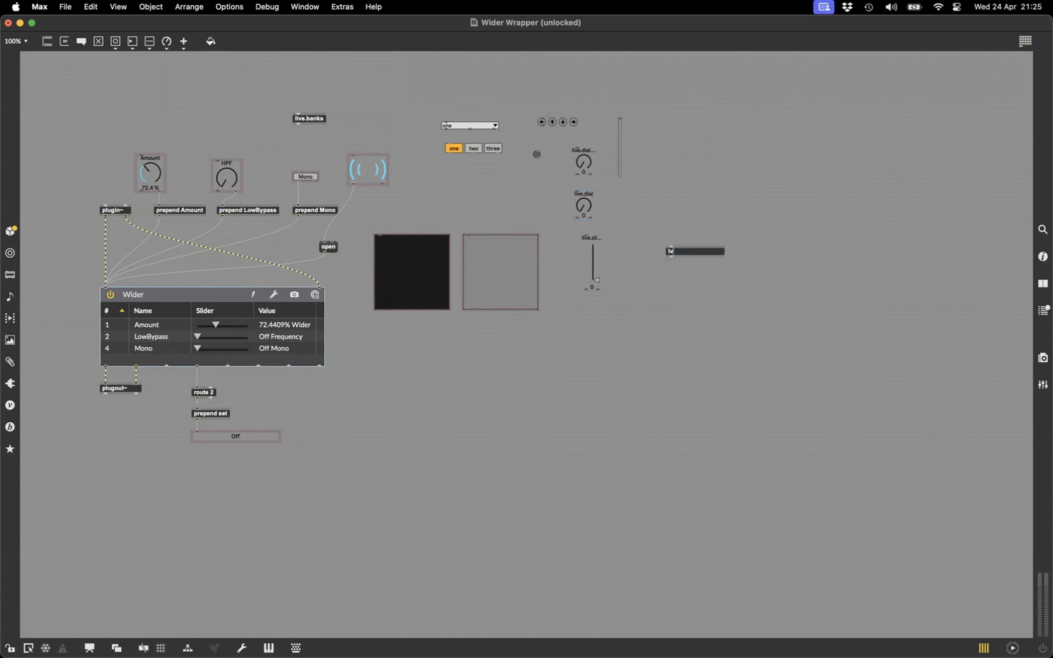
pyautogui.write('ve.dial')
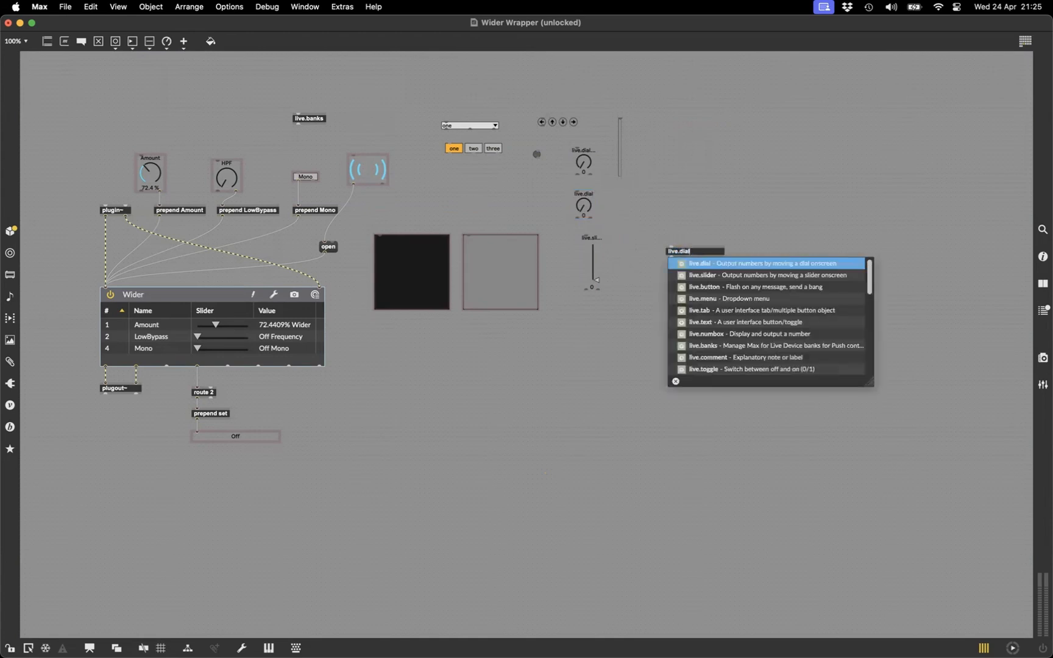
pyautogui.moveTo(653, 234); pyautogui.dragTo(692, 281)
pyautogui.press('Delete')
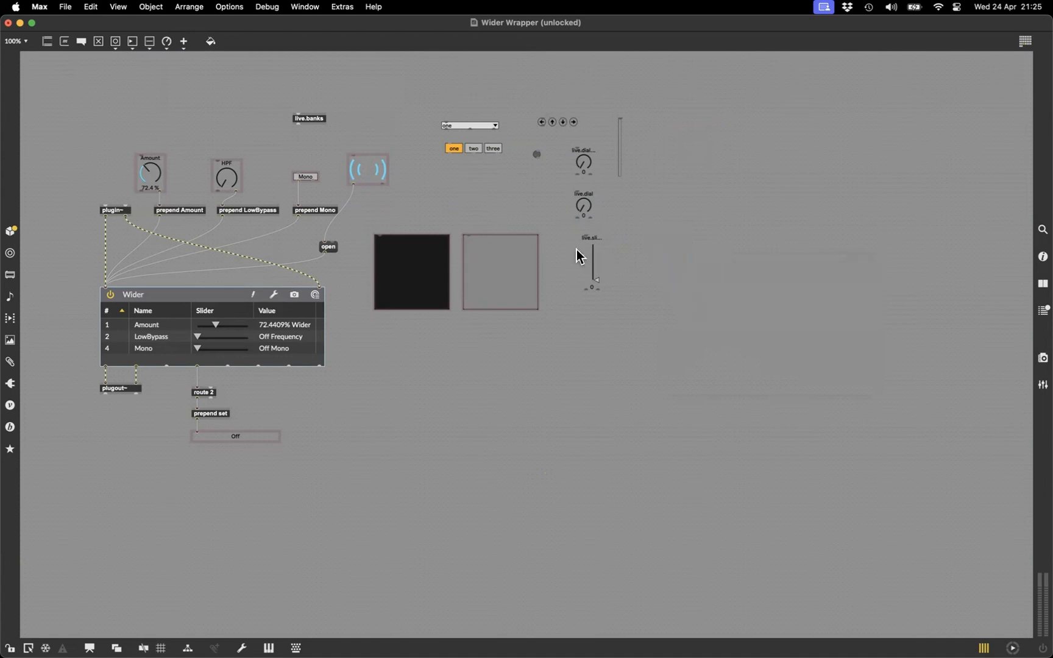
# Step: Add standard Max button objects below the panels, including button, toggle, textbutton and tab
pyautogui.click(110, 41)
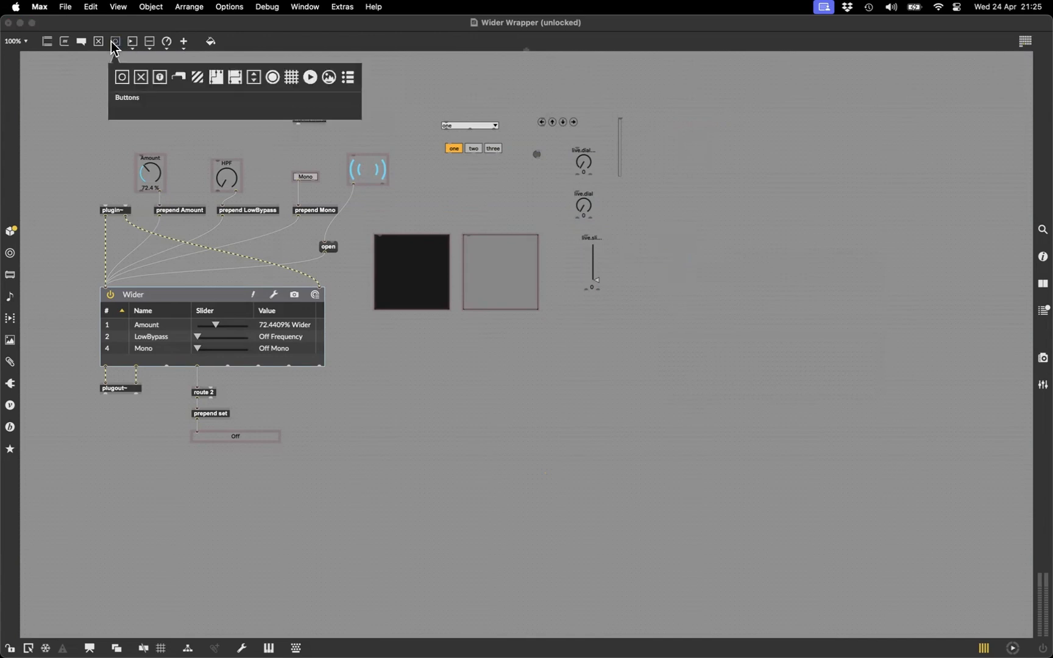
pyautogui.click(125, 75)
pyautogui.click(140, 78)
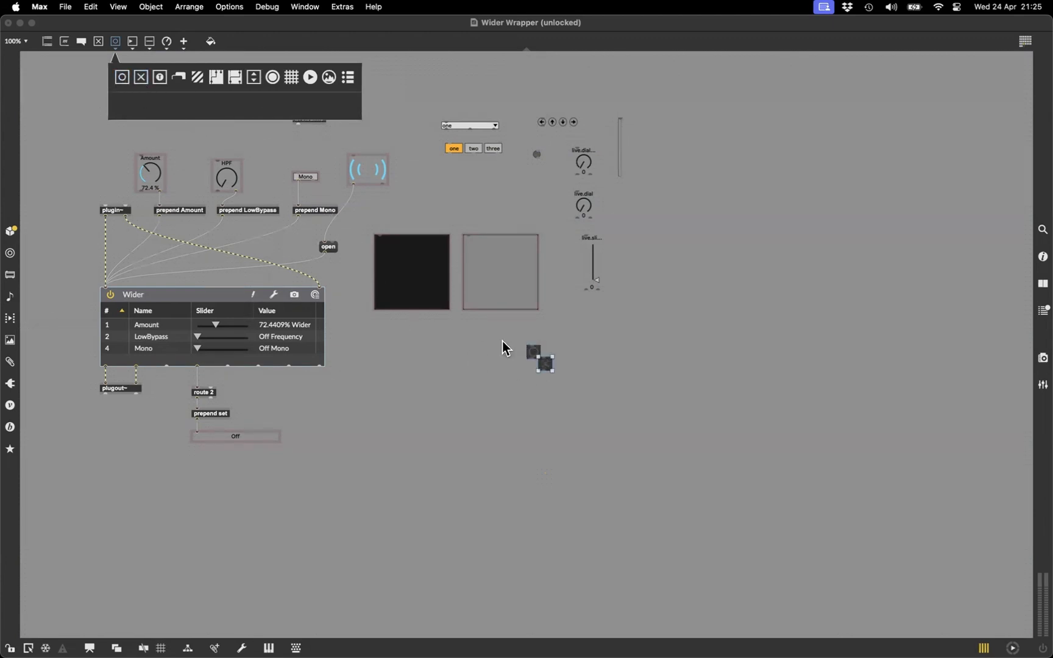
pyautogui.click(161, 78)
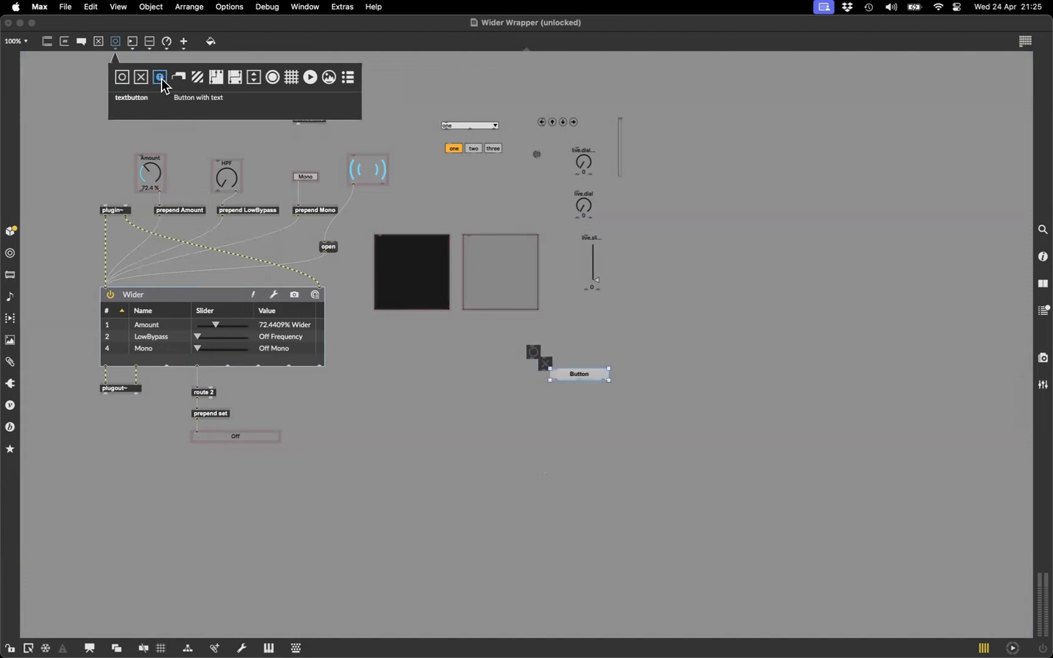
pyautogui.click(175, 77)
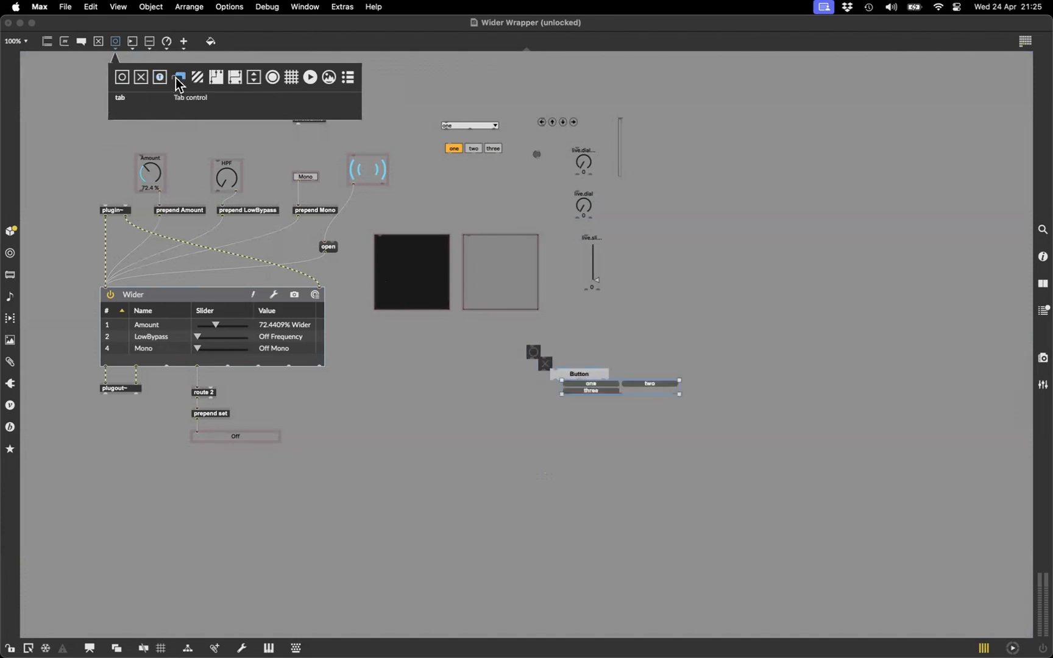
pyautogui.click(198, 78)
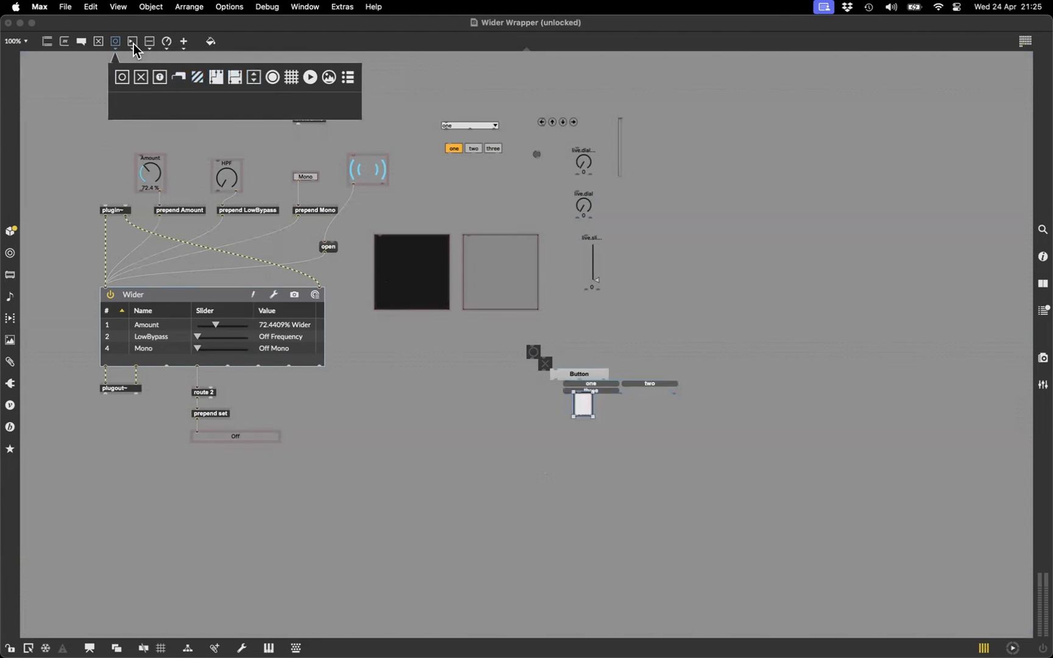
# Step: Add a standard Max dial and slider, and spread the standard objects apart below the panels
pyautogui.click(134, 44)
pyautogui.click(149, 45)
pyautogui.click(150, 48)
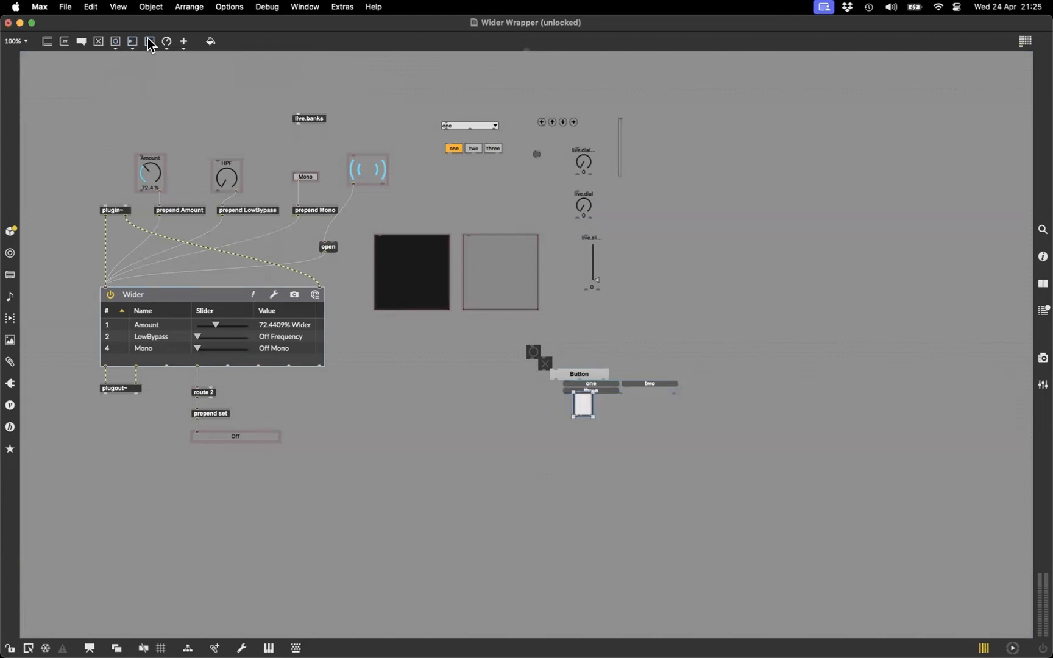
pyautogui.click(150, 46)
pyautogui.click(175, 78)
pyautogui.click(157, 78)
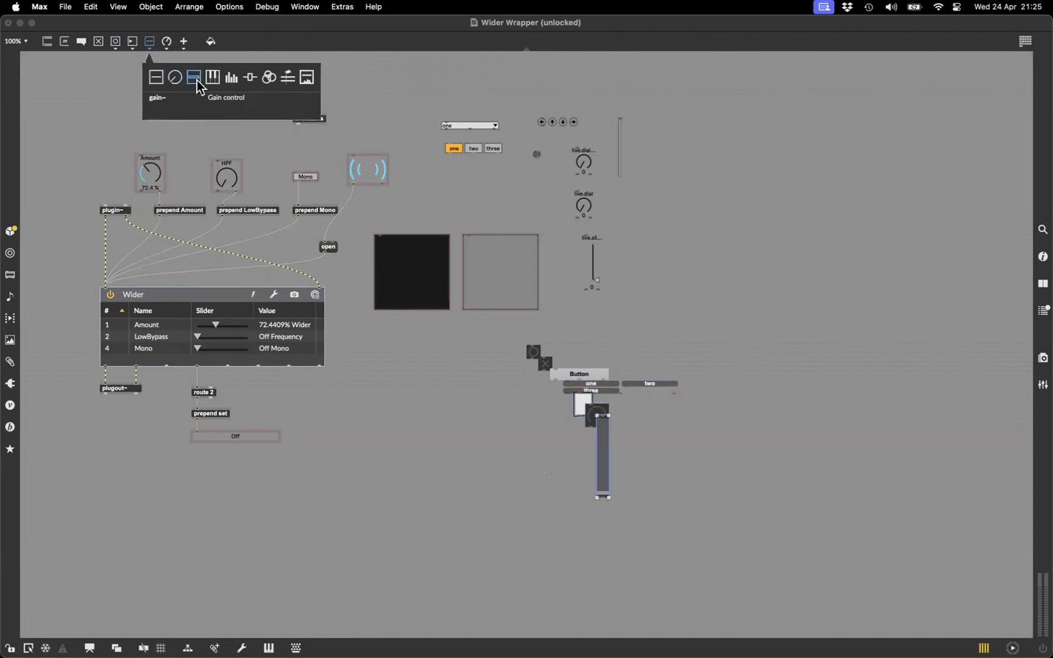
pyautogui.moveTo(599, 447); pyautogui.dragTo(618, 433)
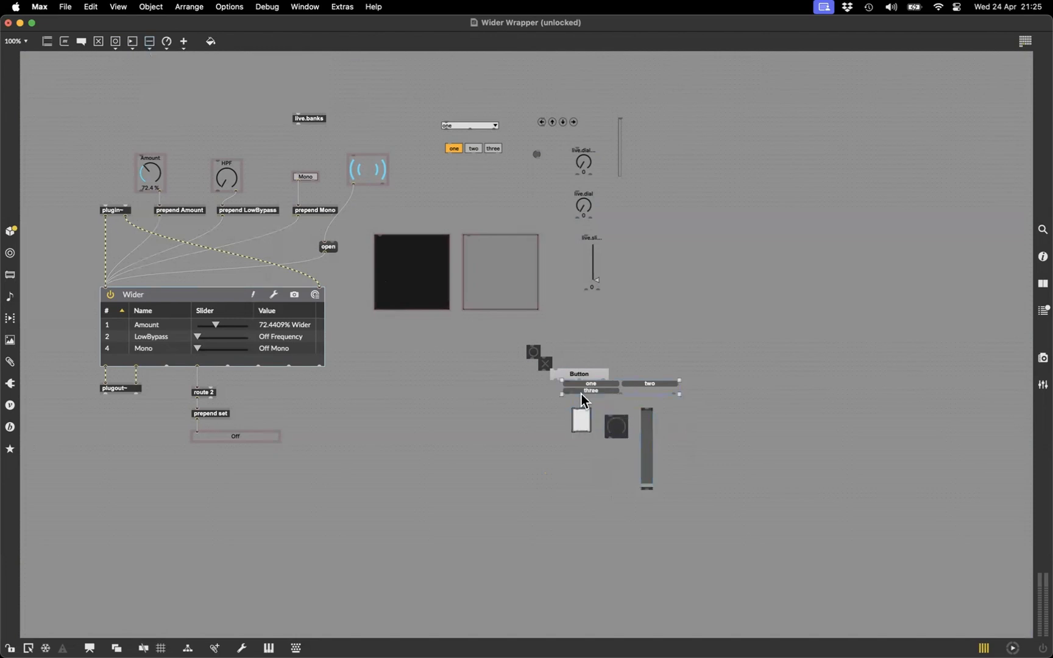
pyautogui.moveTo(581, 395); pyautogui.dragTo(519, 404)
pyautogui.moveTo(570, 374); pyautogui.dragTo(524, 367)
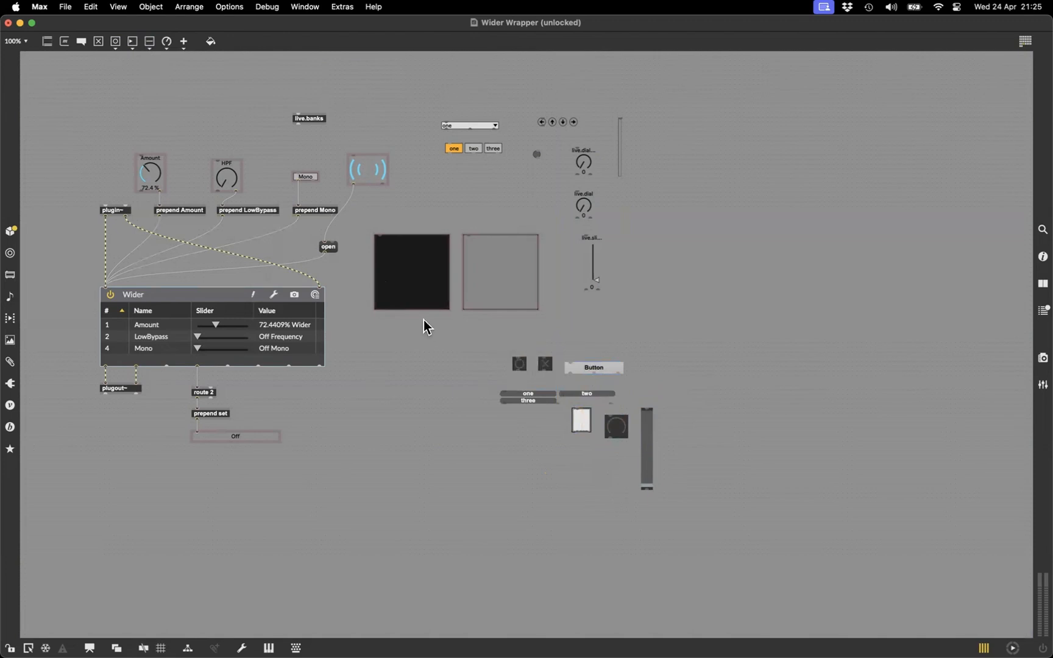
# Step: Compare the standard dial with the live.dial, delete all the standard Max objects, and close the Wider Wrapper patcher
pyautogui.click(618, 428)
pyautogui.click(586, 206)
pyautogui.click(622, 430)
pyautogui.moveTo(474, 340); pyautogui.dragTo(660, 499)
pyautogui.press('BackSpace')
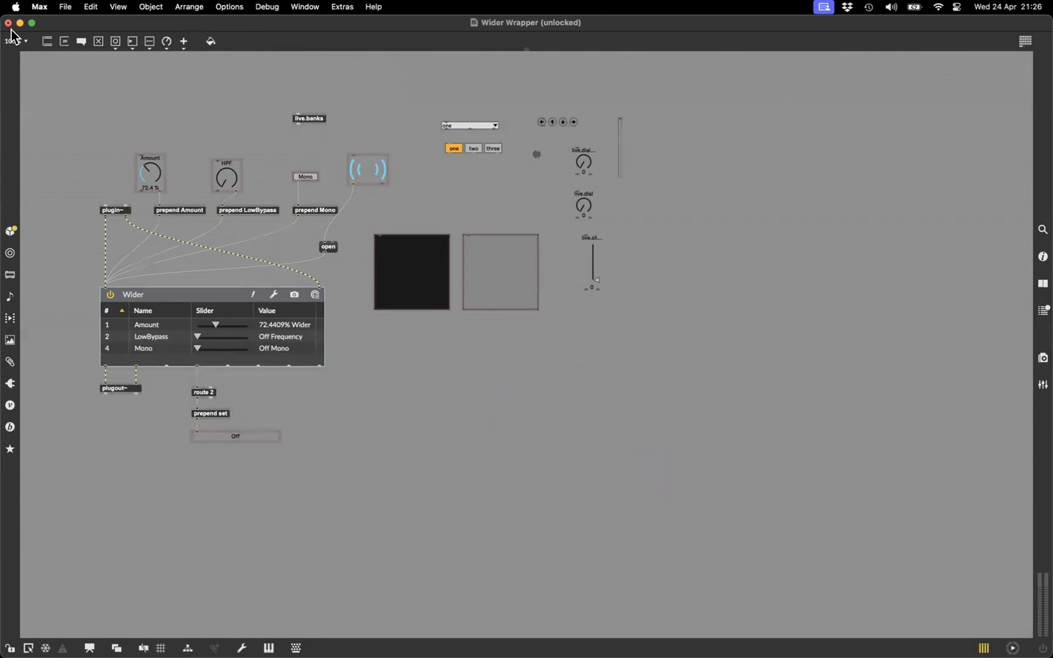
pyautogui.click(8, 23)
pyautogui.click(508, 373)
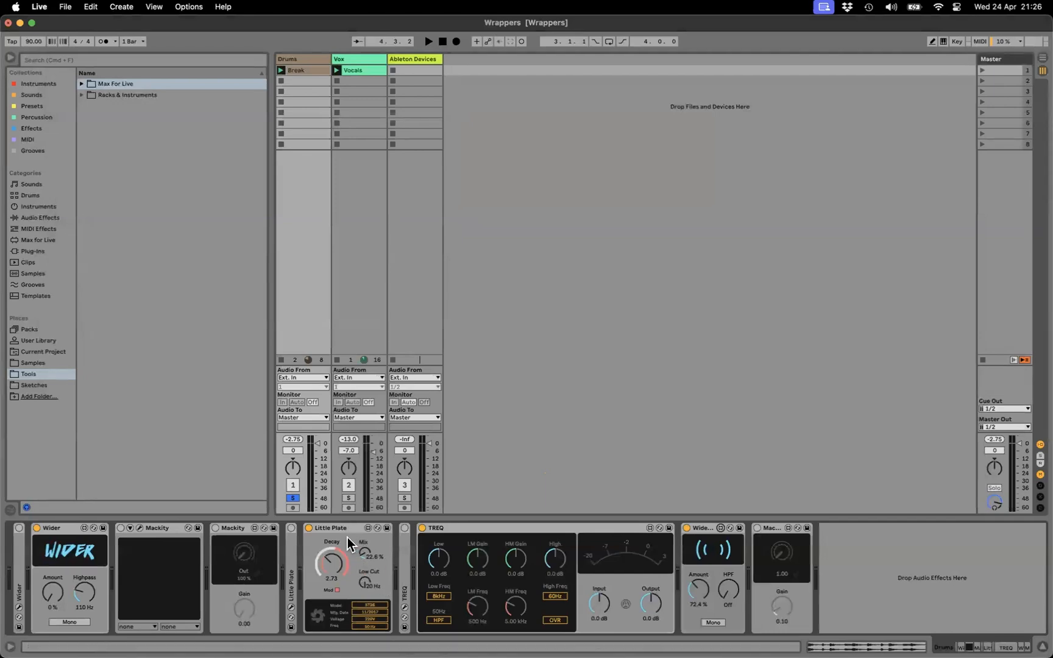
# Step: Open the original Little Plate plug-in window in Live, move it to mid-screen to view its controls, and close it
pyautogui.click(318, 615)
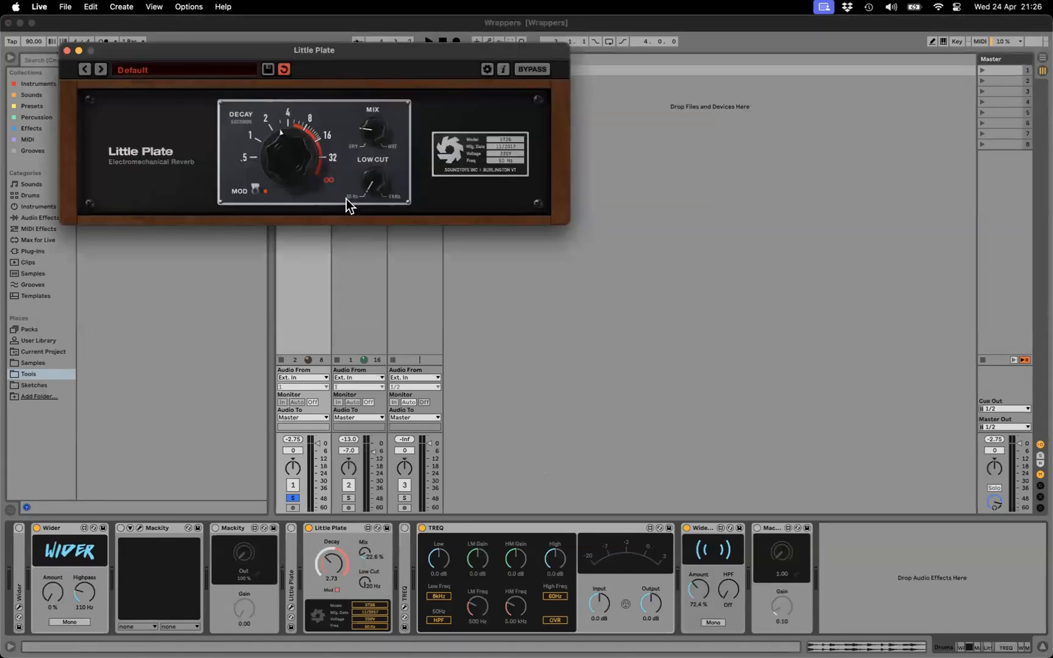
pyautogui.moveTo(320, 55); pyautogui.dragTo(437, 177)
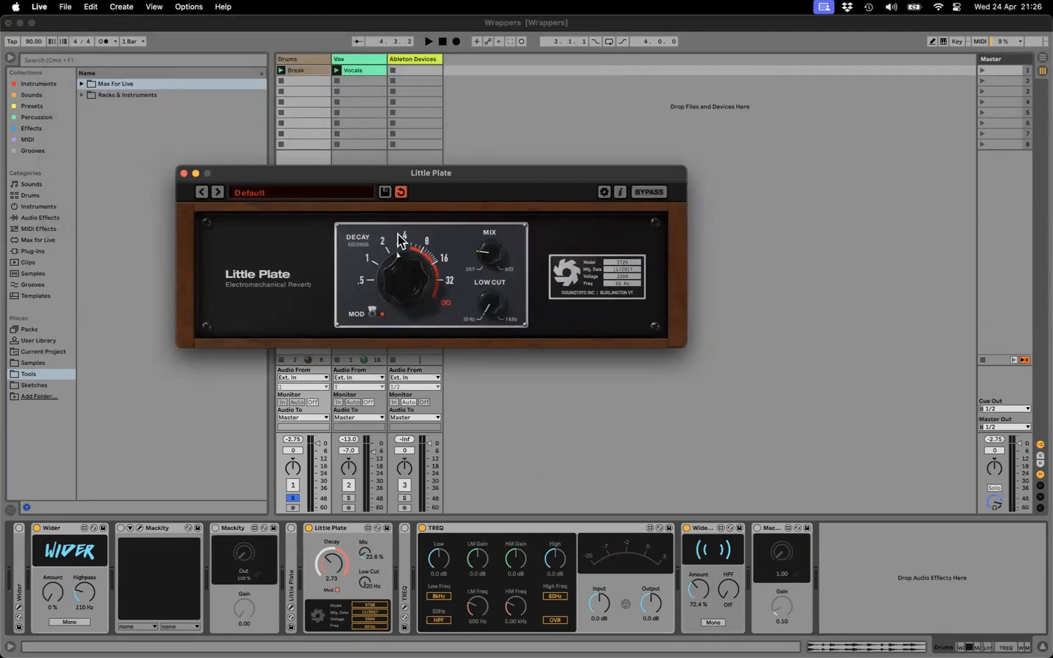
pyautogui.click(184, 174)
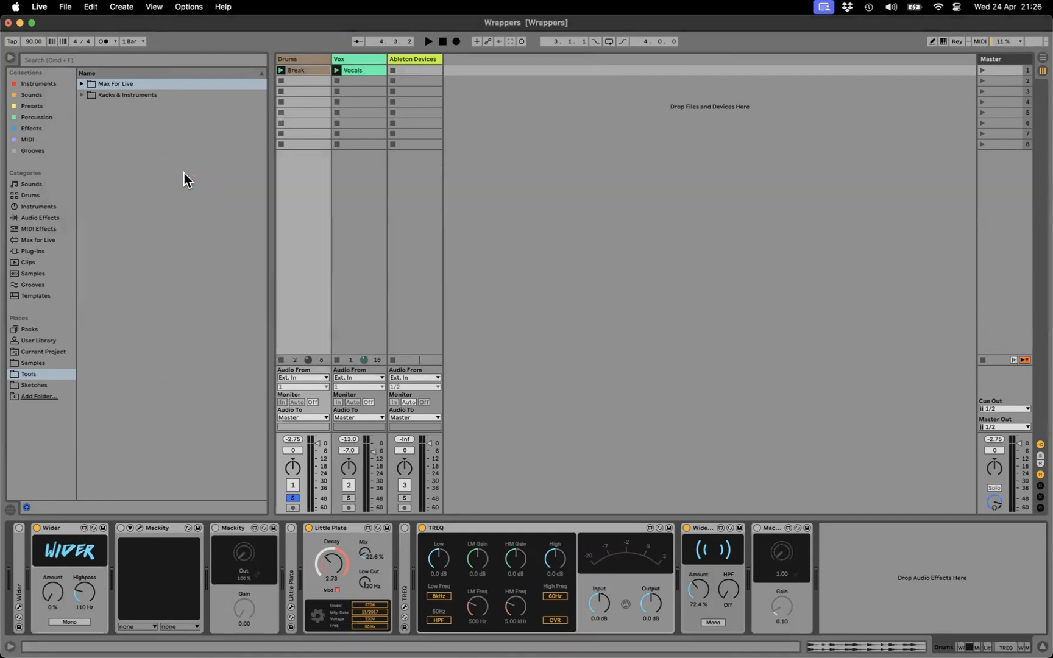
# Step: Open the Little Plate wrapper for editing, unlock it, examine the stacked Decay dial objects in the patching layout, and return to presentation
pyautogui.click(367, 529)
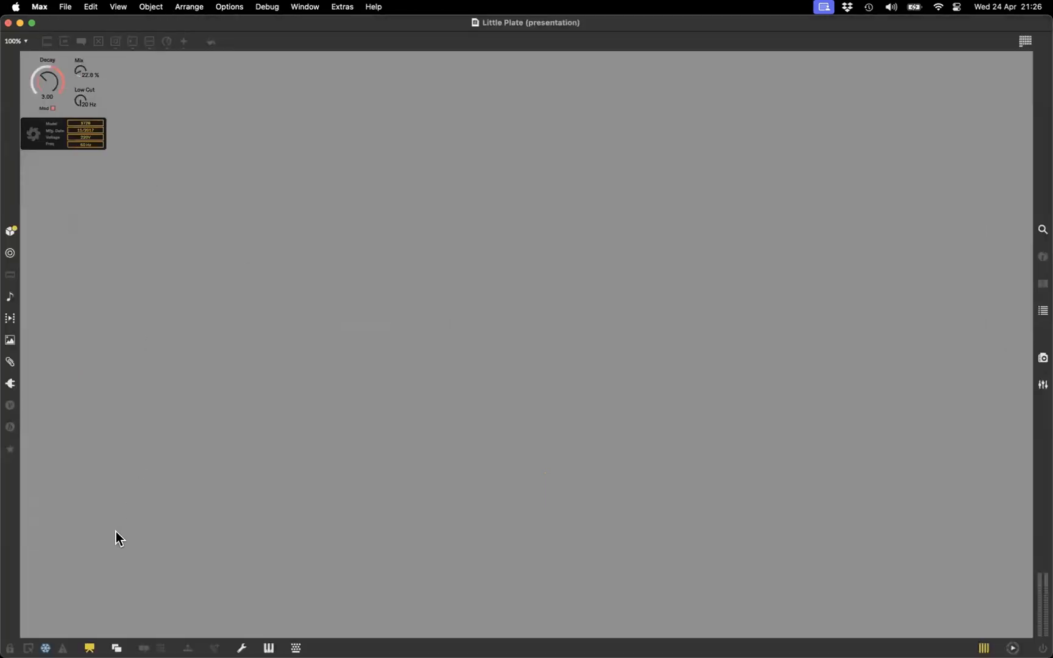
pyautogui.press('super+e')
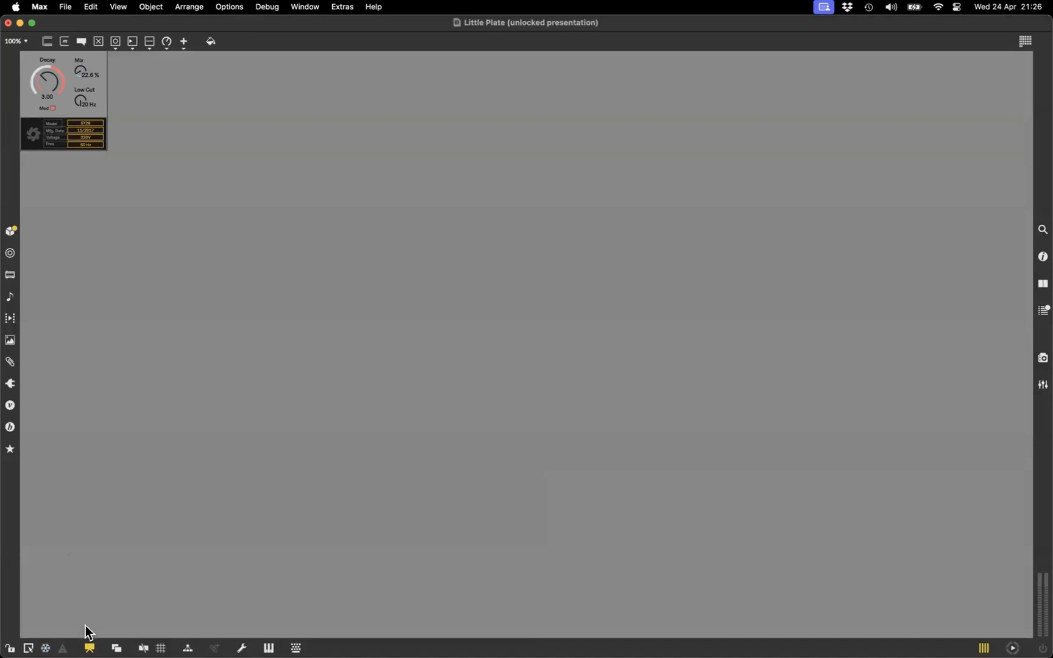
pyautogui.click(90, 647)
pyautogui.click(418, 297)
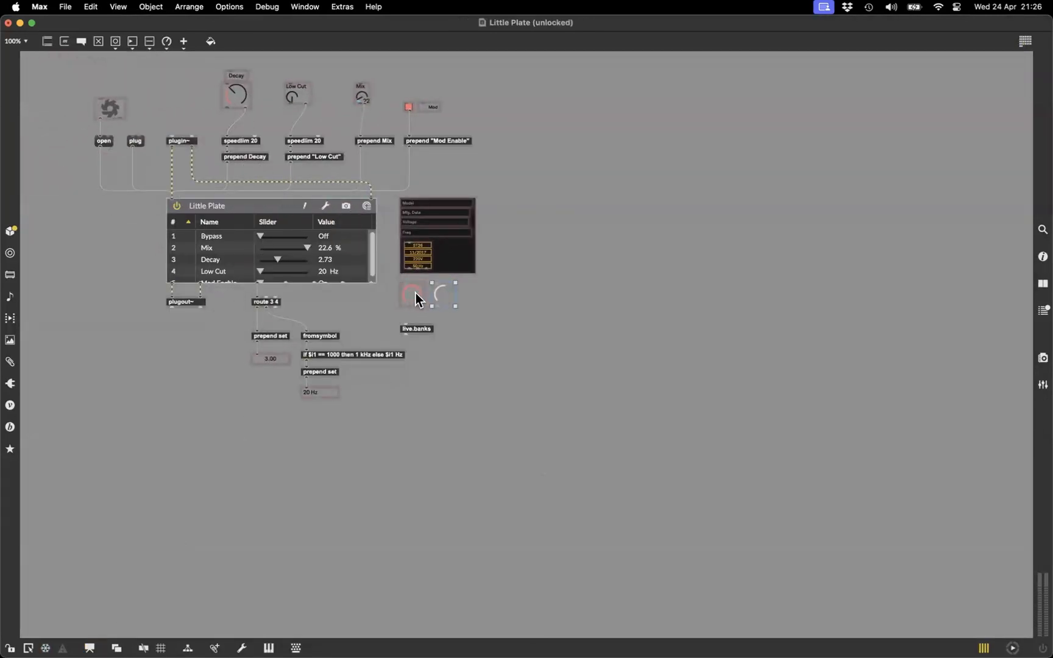
pyautogui.moveTo(391, 286); pyautogui.dragTo(452, 305)
pyautogui.click(91, 647)
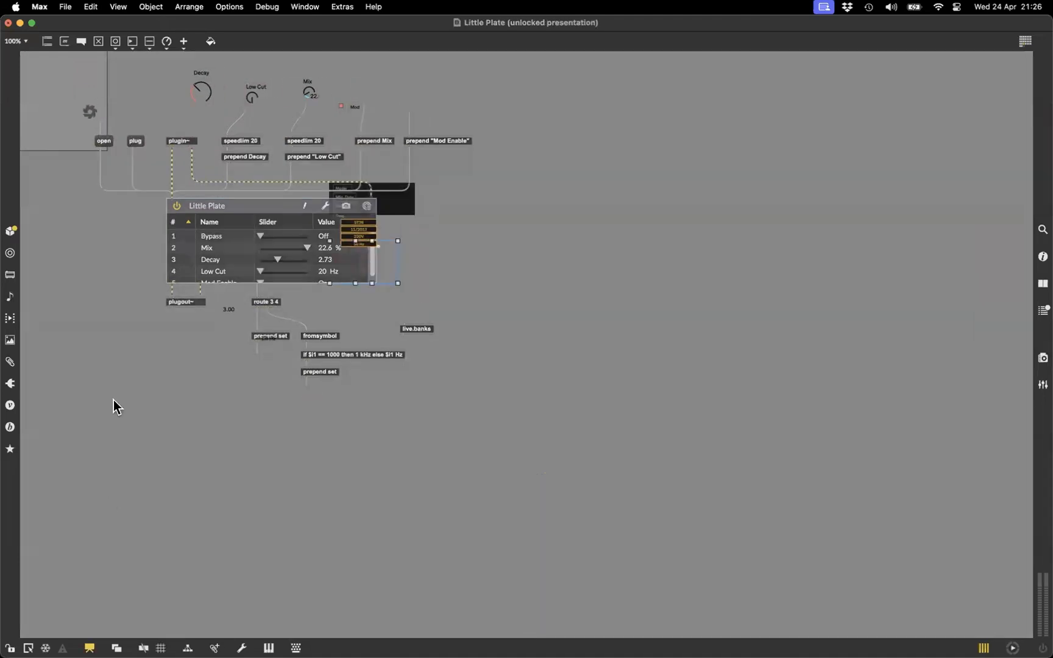
# Step: Pull the stacked Decay control apart in presentation, moving the live.dial, the white arc and the red arc outside the device area
pyautogui.moveTo(55, 85); pyautogui.dragTo(196, 161)
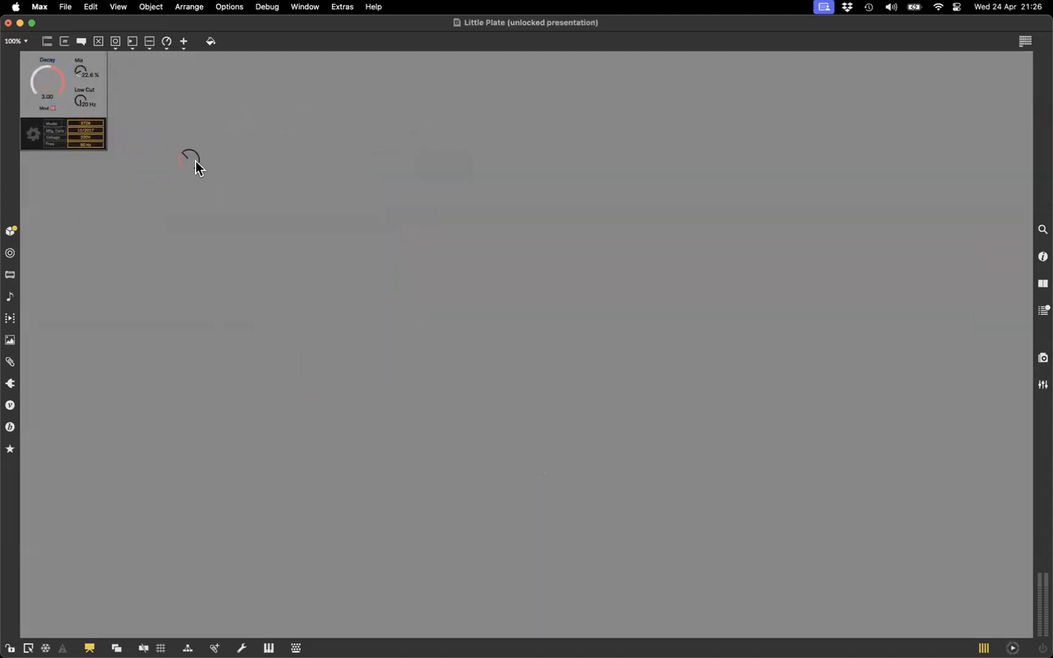
pyautogui.moveTo(62, 92); pyautogui.dragTo(136, 177)
pyautogui.moveTo(140, 239); pyautogui.dragTo(145, 258)
pyautogui.press('super+e')
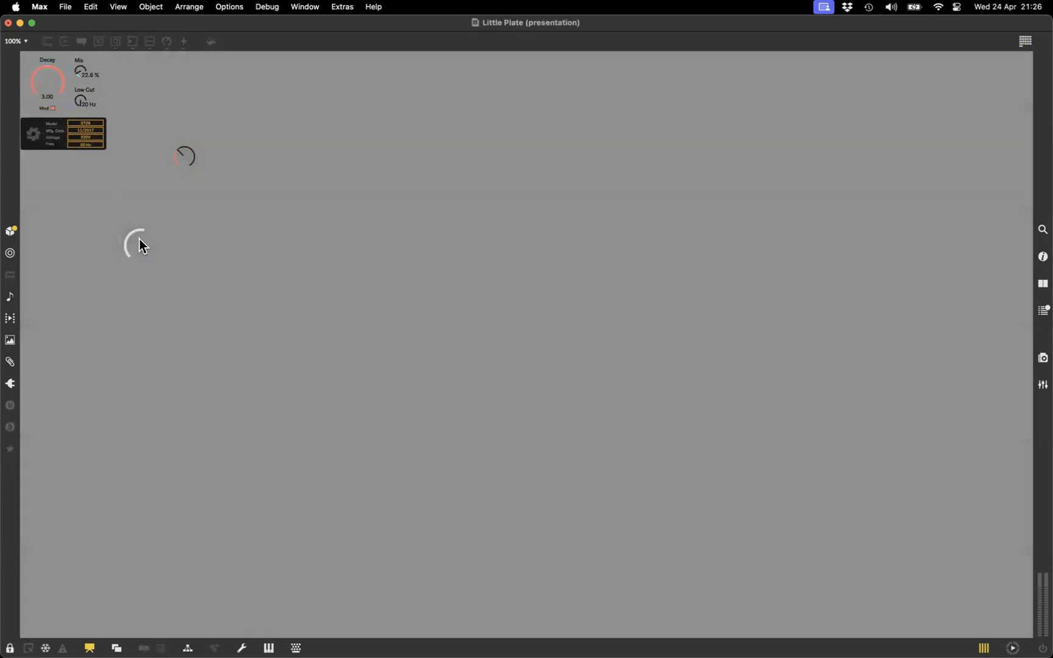
pyautogui.press('super+e')
pyautogui.moveTo(61, 87); pyautogui.dragTo(201, 256)
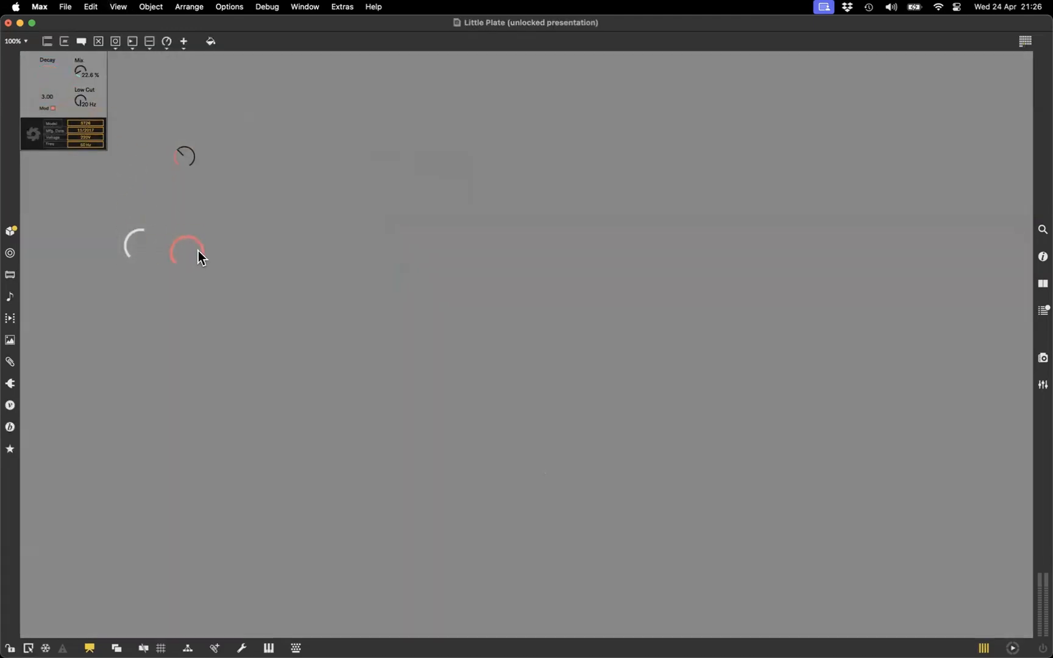
# Step: Inspect the red arc dial's properties, add a standard Max dial object, and place it beside the red arc
pyautogui.click(1042, 257)
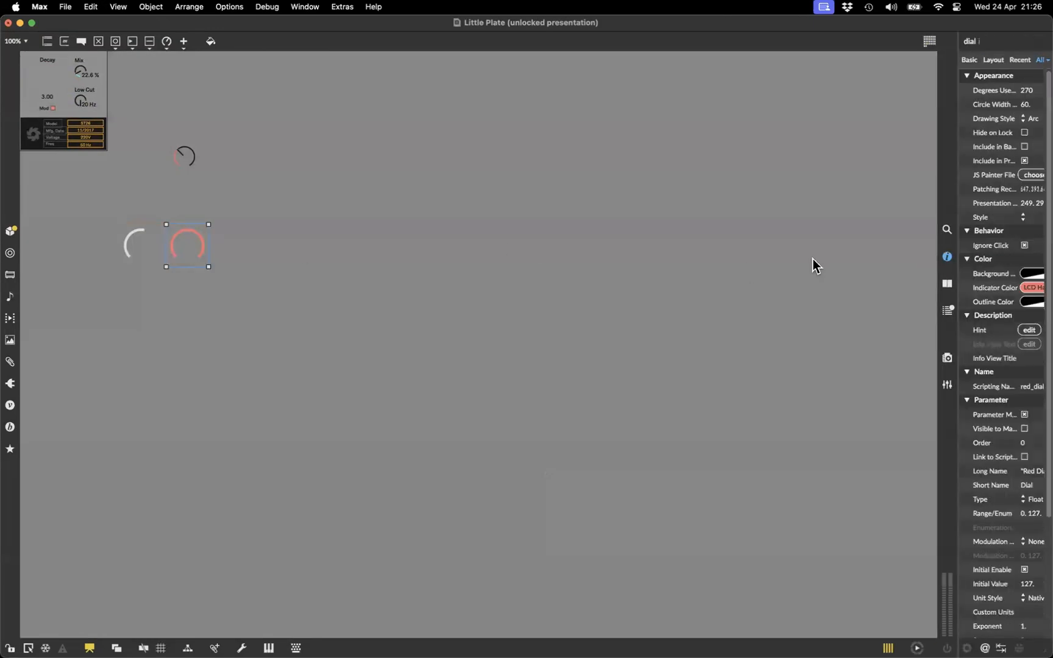
pyautogui.click(345, 229)
pyautogui.write('ndial')
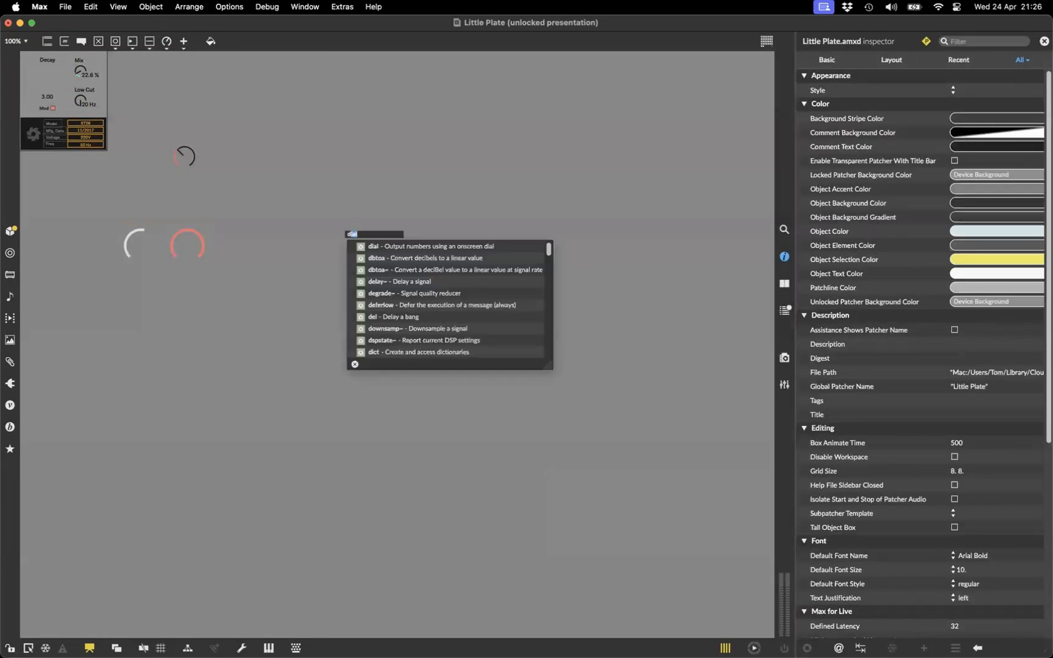
pyautogui.press('Return')
pyautogui.moveTo(358, 237); pyautogui.dragTo(268, 243)
# Step: Make the new dial's background transparent, and set its indicator color to light blue and its outline color to red
pyautogui.click(968, 273)
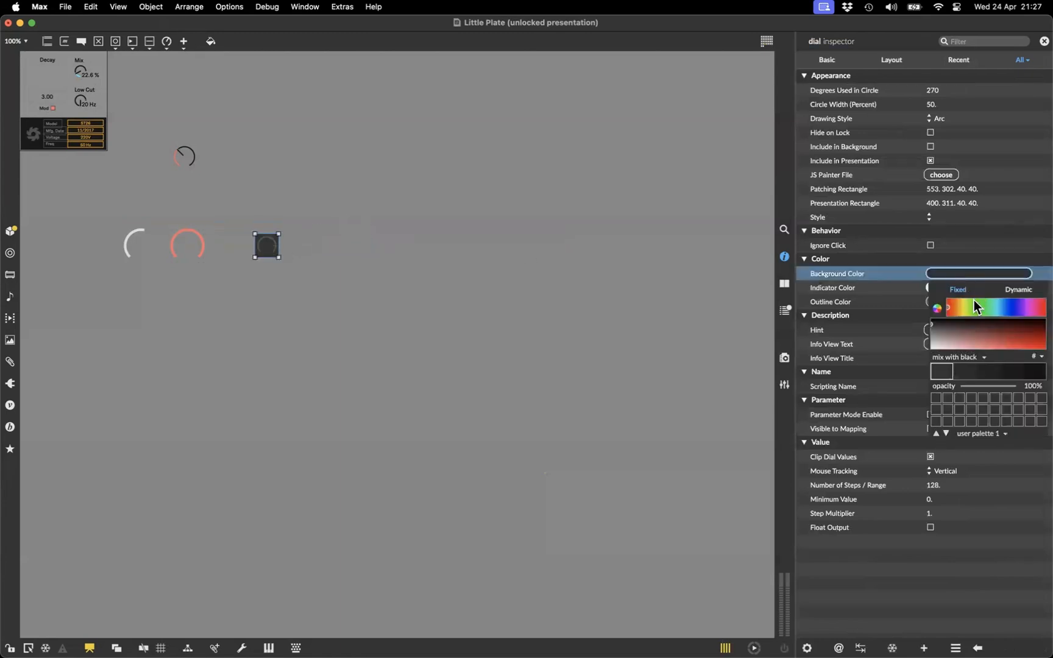
pyautogui.moveTo(968, 385); pyautogui.dragTo(951, 387)
pyautogui.click(884, 289)
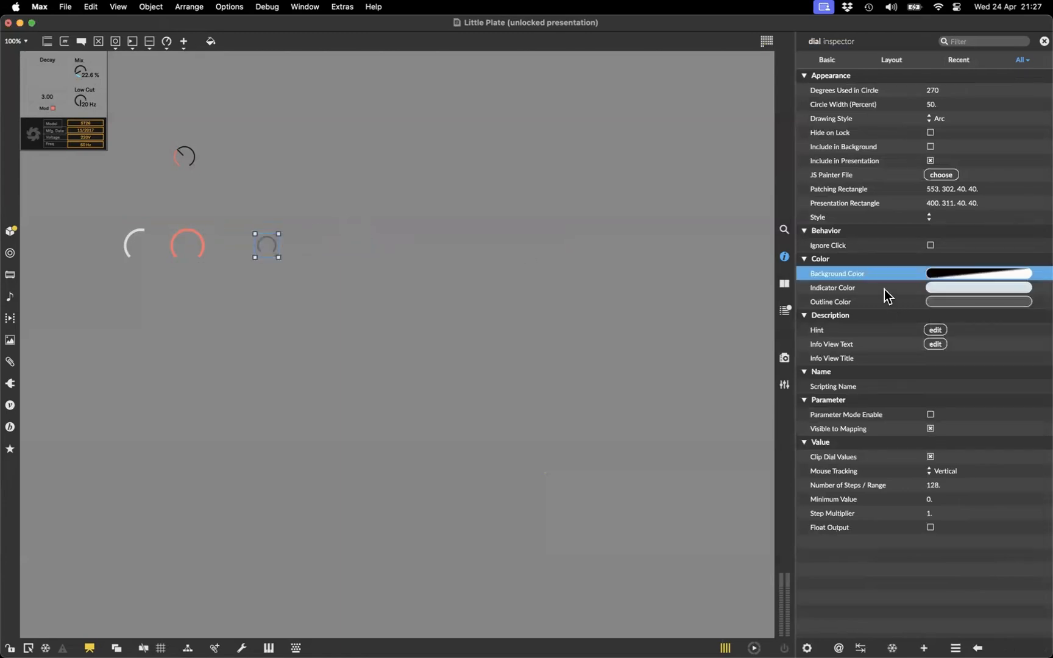
pyautogui.click(947, 301)
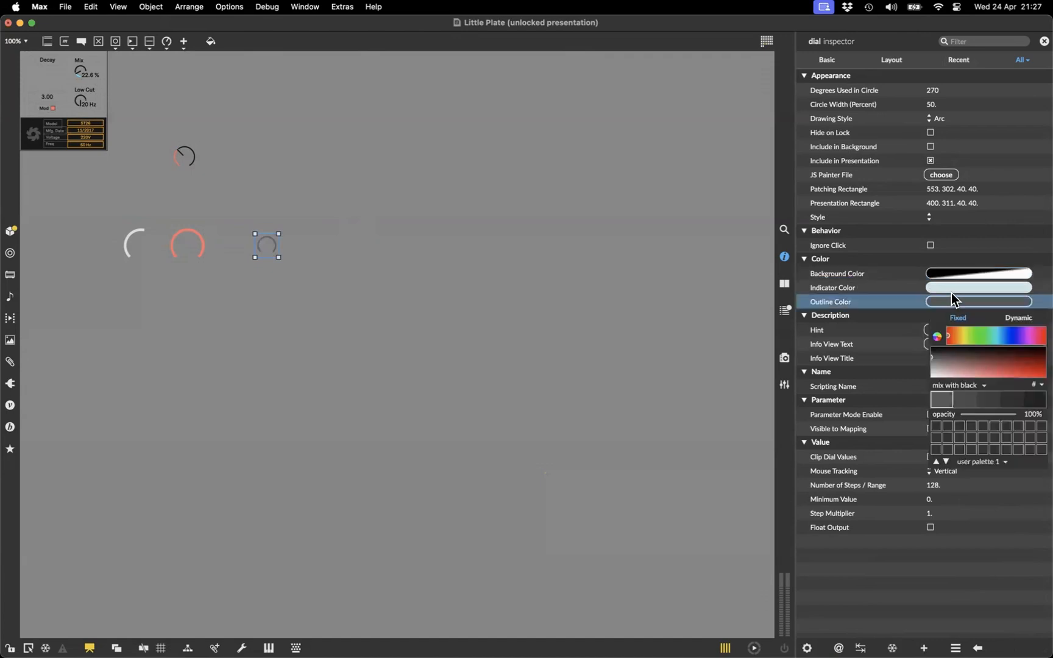
pyautogui.click(951, 290)
pyautogui.click(951, 288)
pyautogui.moveTo(987, 357); pyautogui.dragTo(1039, 398)
pyautogui.click(942, 293)
pyautogui.click(942, 300)
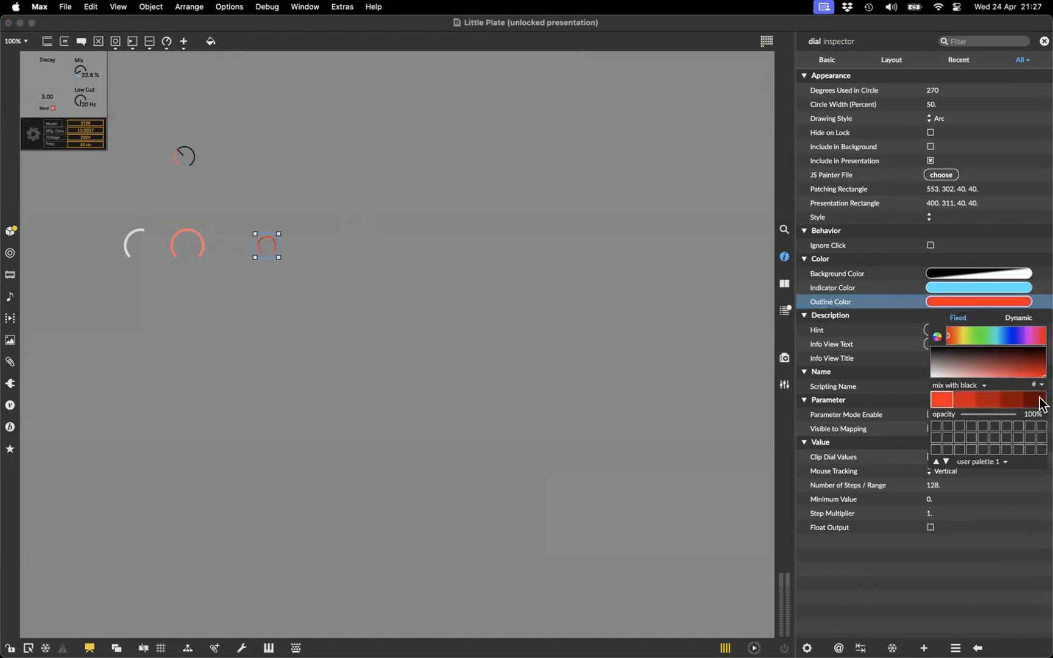
# Step: Reposition the new dial slightly and enable its Ignore Click option
pyautogui.moveTo(274, 245); pyautogui.dragTo(268, 238)
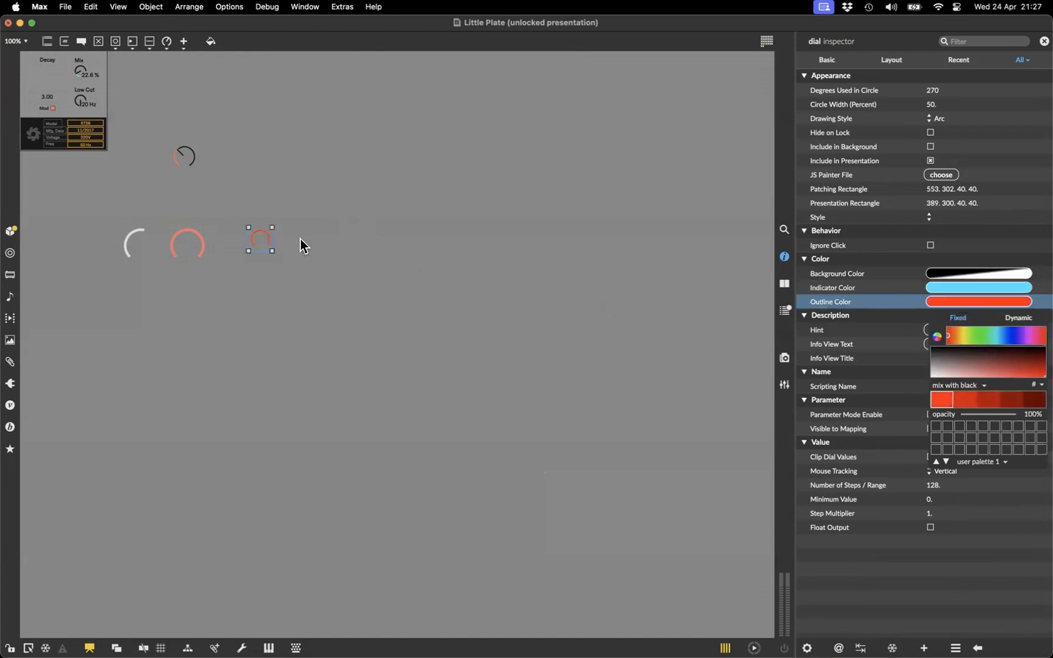
pyautogui.click(491, 238)
pyautogui.click(267, 246)
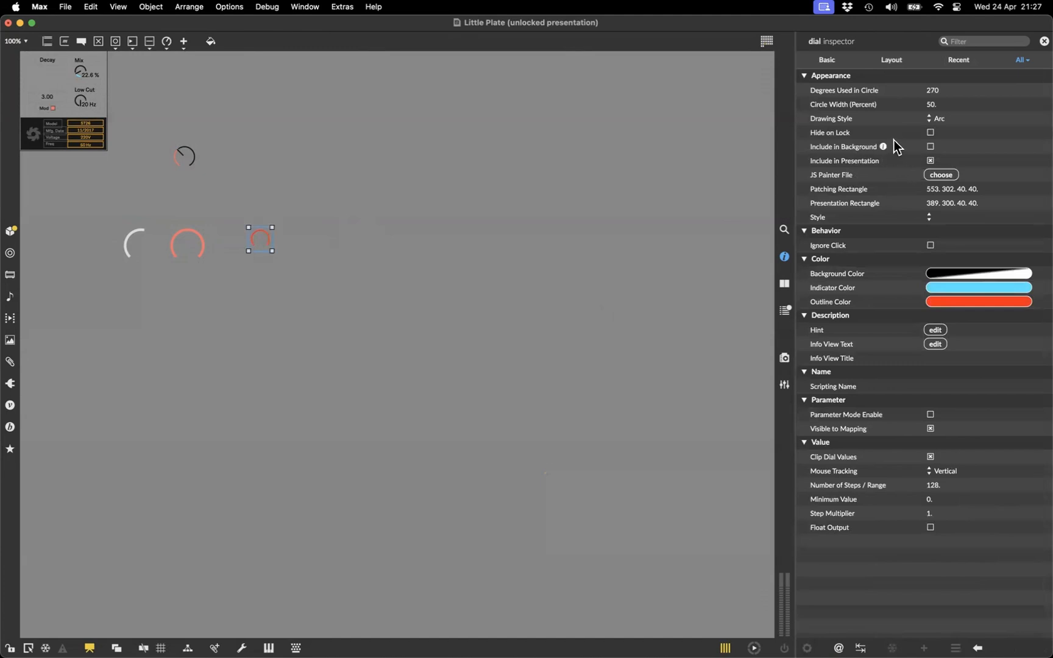
pyautogui.click(929, 245)
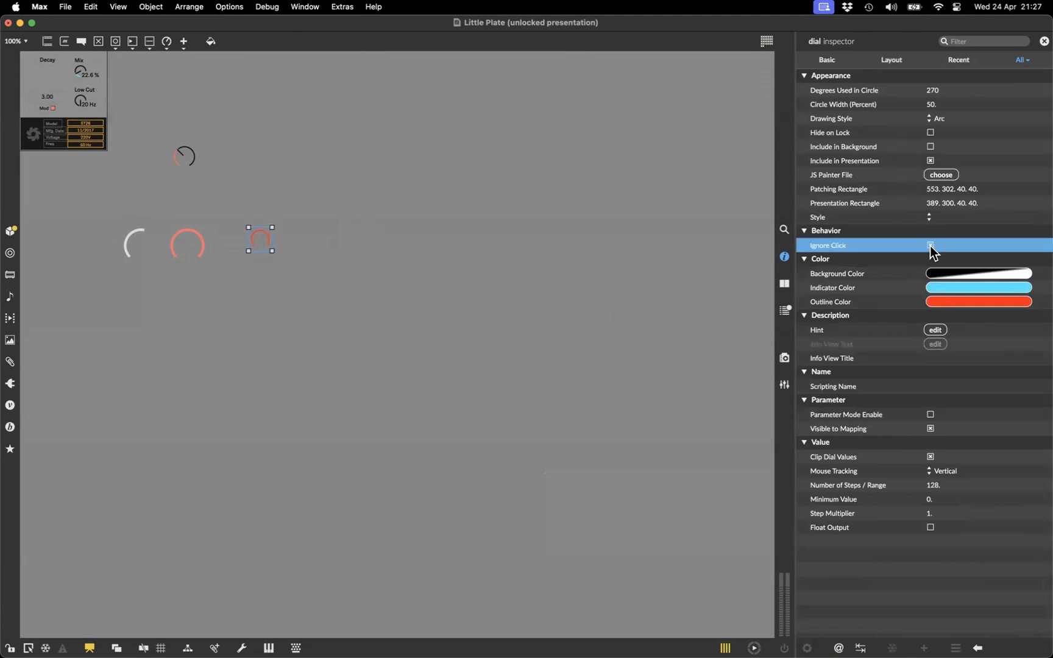
pyautogui.moveTo(262, 240); pyautogui.dragTo(263, 241)
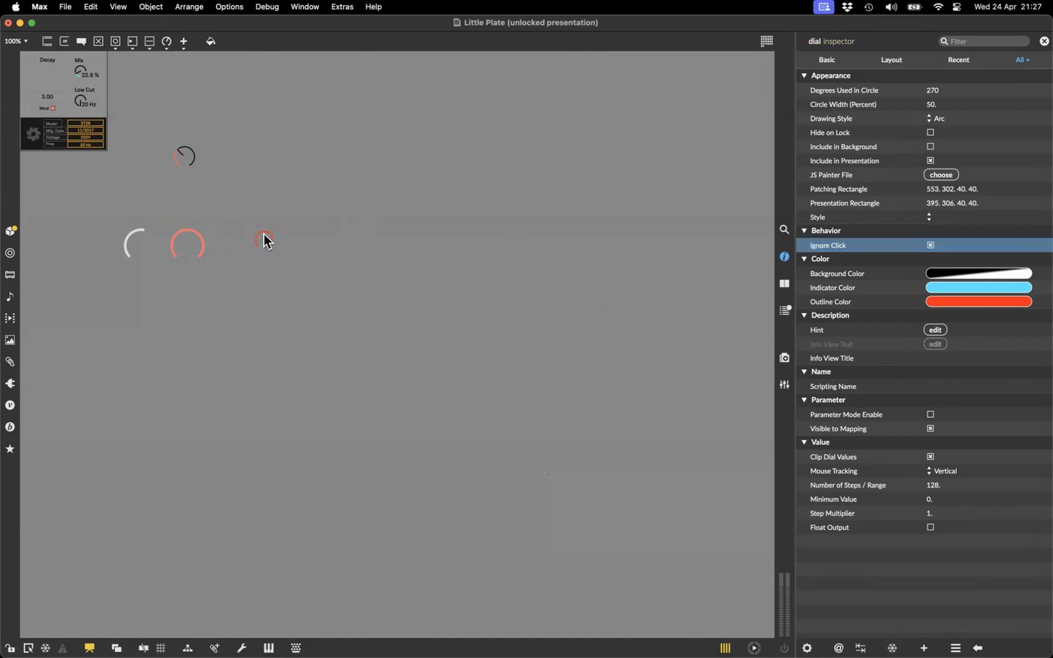
# Step: Delete the white arc, the red arc and the newly added dial together
pyautogui.moveTo(271, 250); pyautogui.dragTo(289, 265)
pyautogui.moveTo(113, 210); pyautogui.dragTo(279, 275)
pyautogui.press('BackSpace')
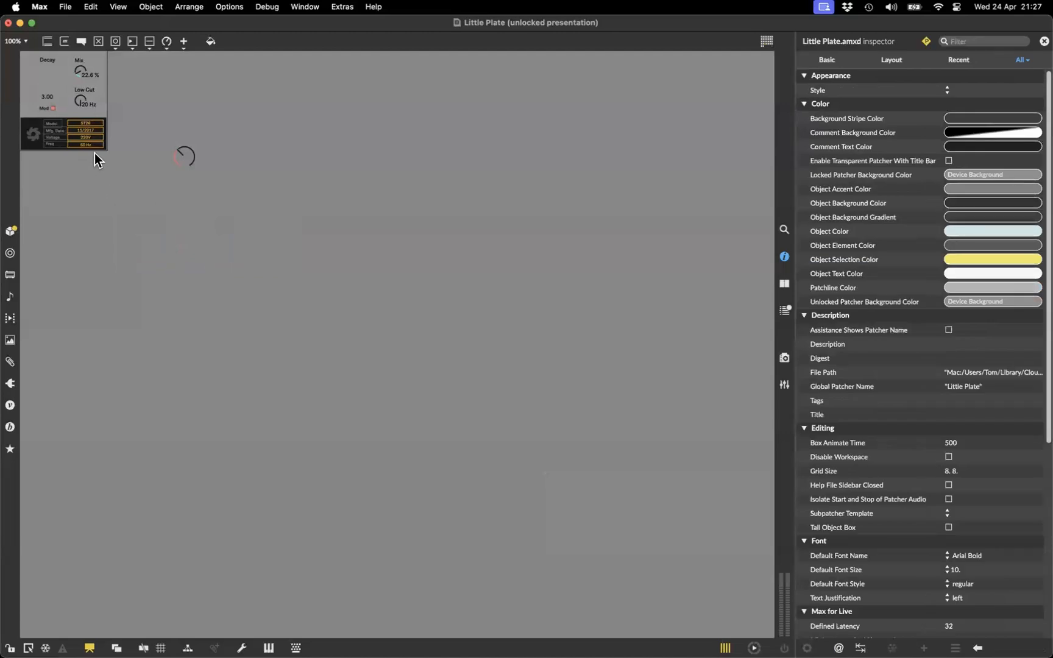
# Step: Move the live.tab with the model, date, voltage and frequency labels below the device area and disable its Ignore Click option
pyautogui.click(92, 143)
pyautogui.click(109, 164)
pyautogui.moveTo(90, 138); pyautogui.dragTo(266, 305)
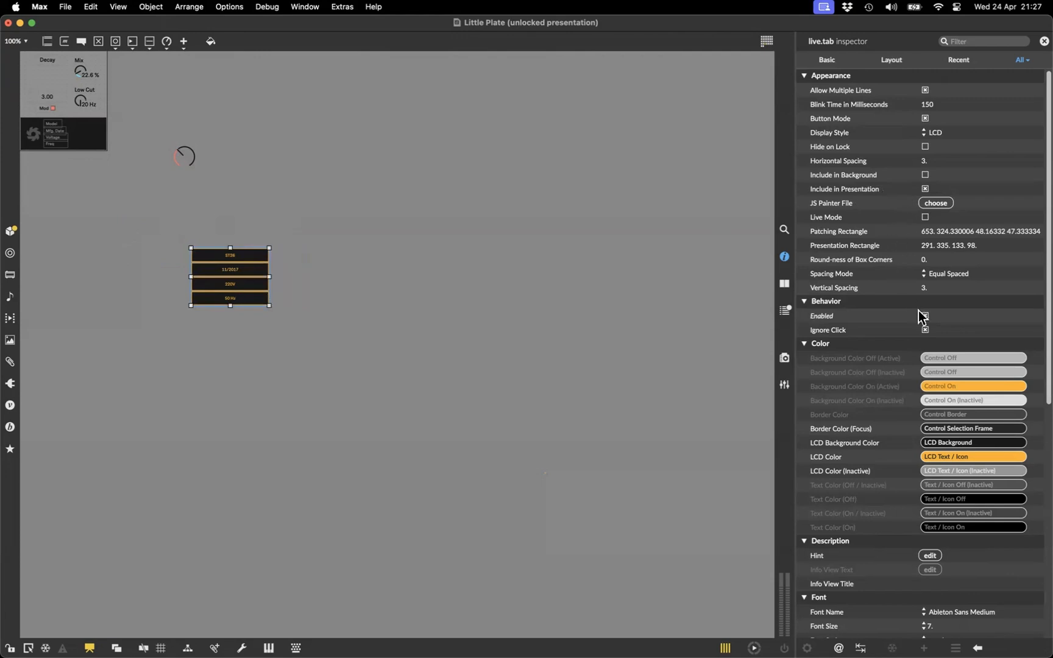
pyautogui.click(925, 329)
pyautogui.click(328, 252)
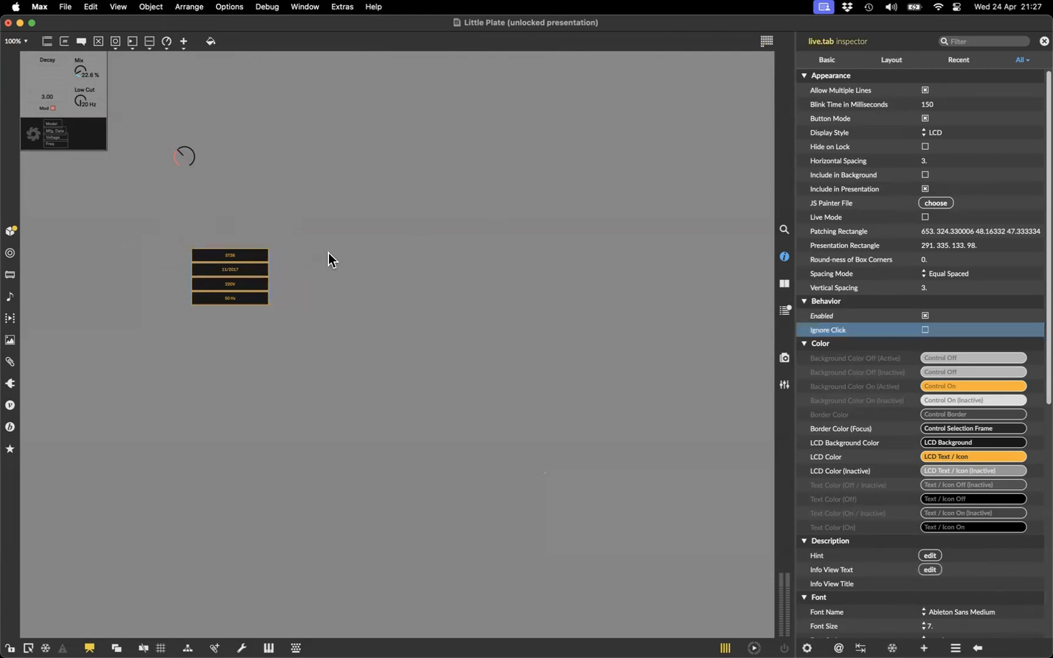
# Step: Lock the patcher and test the live.tab by selecting its 11/2017, 220V and model cells repeatedly
pyautogui.press('super+e')
pyautogui.click(244, 254)
pyautogui.click(244, 270)
pyautogui.click(245, 284)
pyautogui.click(249, 269)
pyautogui.click(256, 254)
pyautogui.click(255, 269)
pyautogui.click(253, 282)
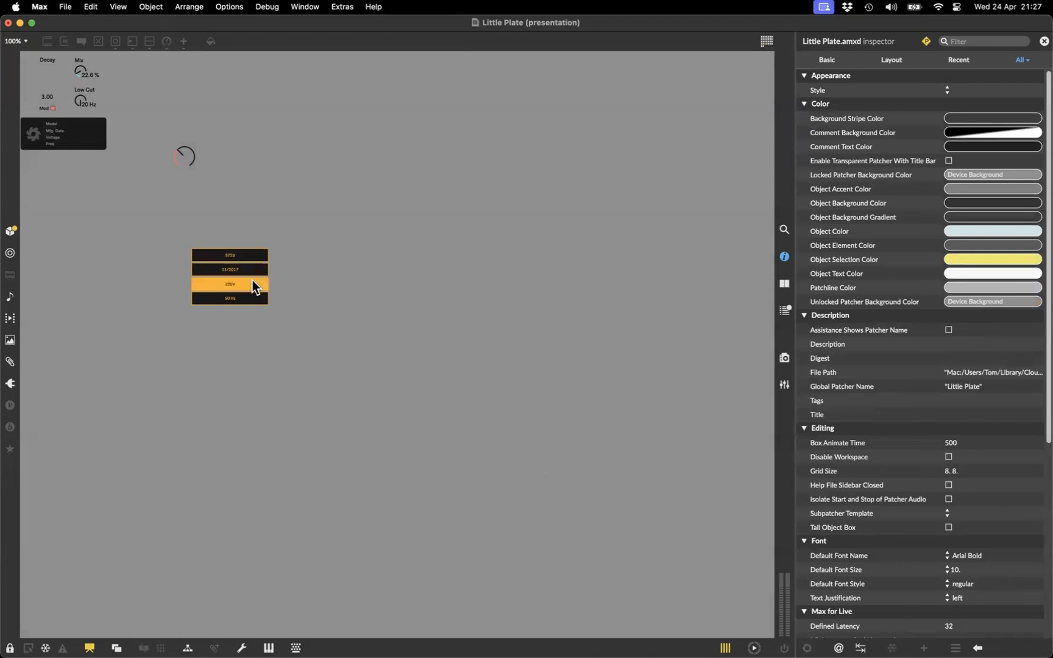
# Step: Close the Little Plate patcher without saving, and open the original plug-in window from the wrapper to compare both interfaces
pyautogui.click(8, 23)
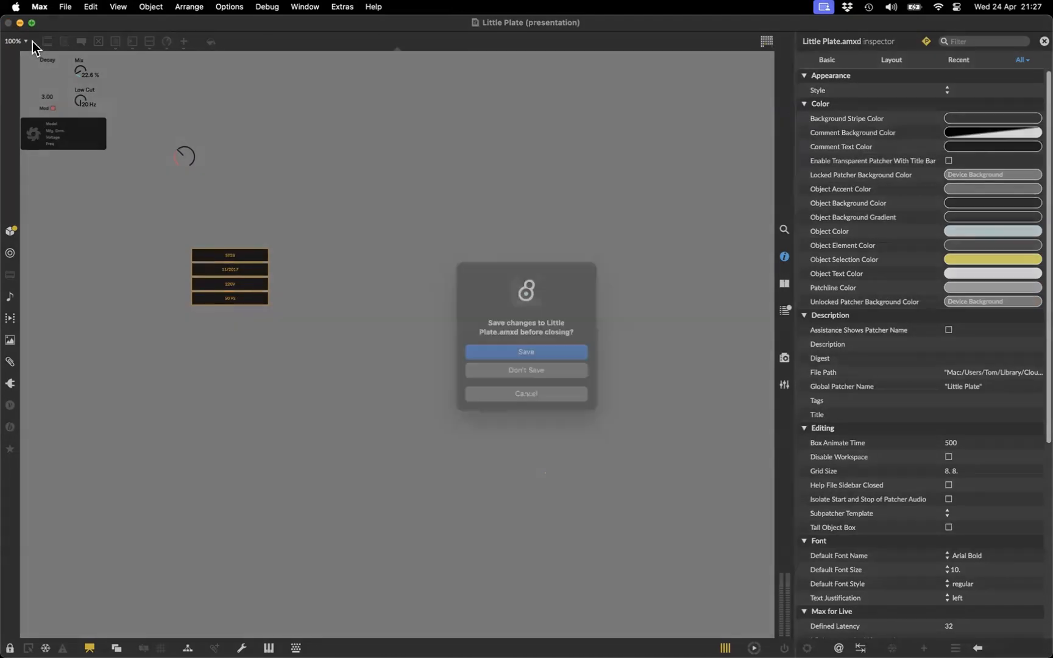
pyautogui.click(485, 369)
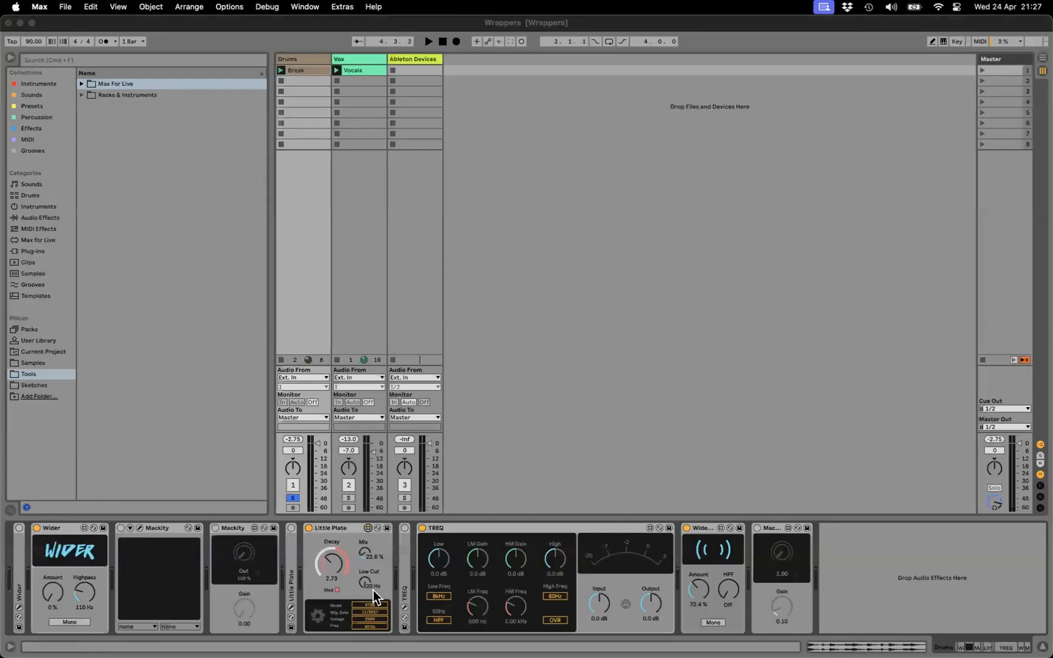
pyautogui.click(316, 617)
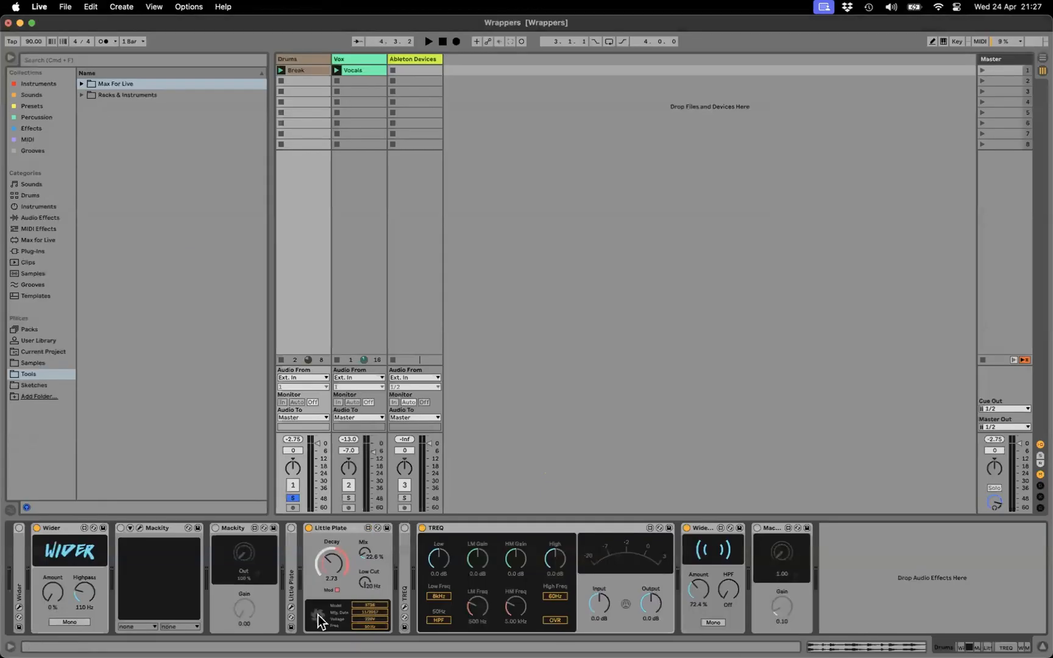
pyautogui.click(317, 617)
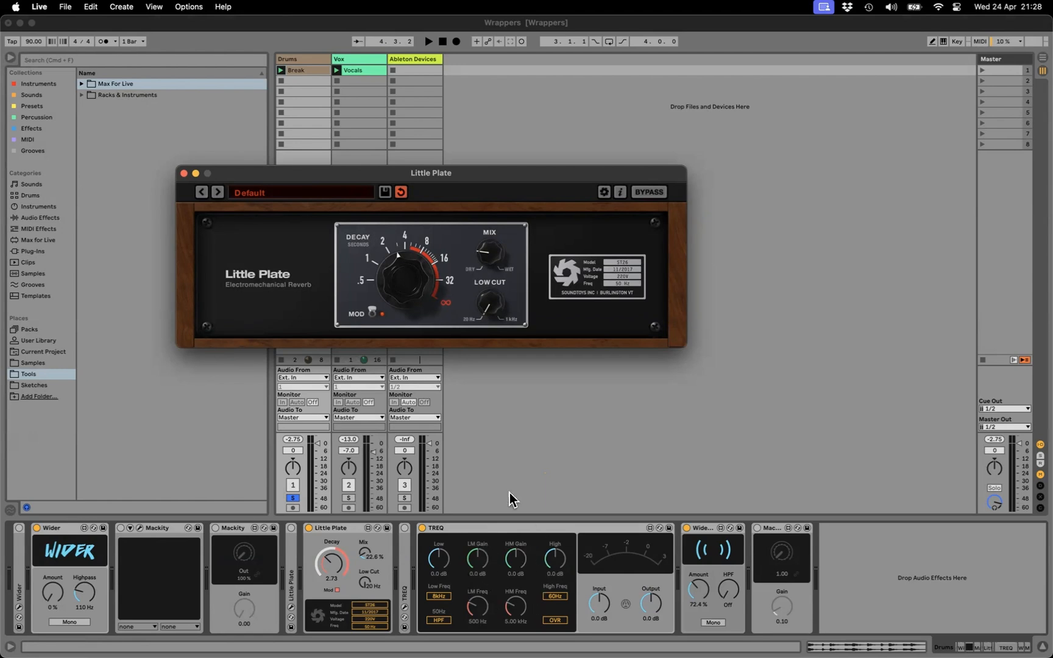
# Step: Compare the device interfaces on the Vox and Ableton Devices tracks, and return to the Drums track's devices
pyautogui.click(361, 60)
pyautogui.click(361, 61)
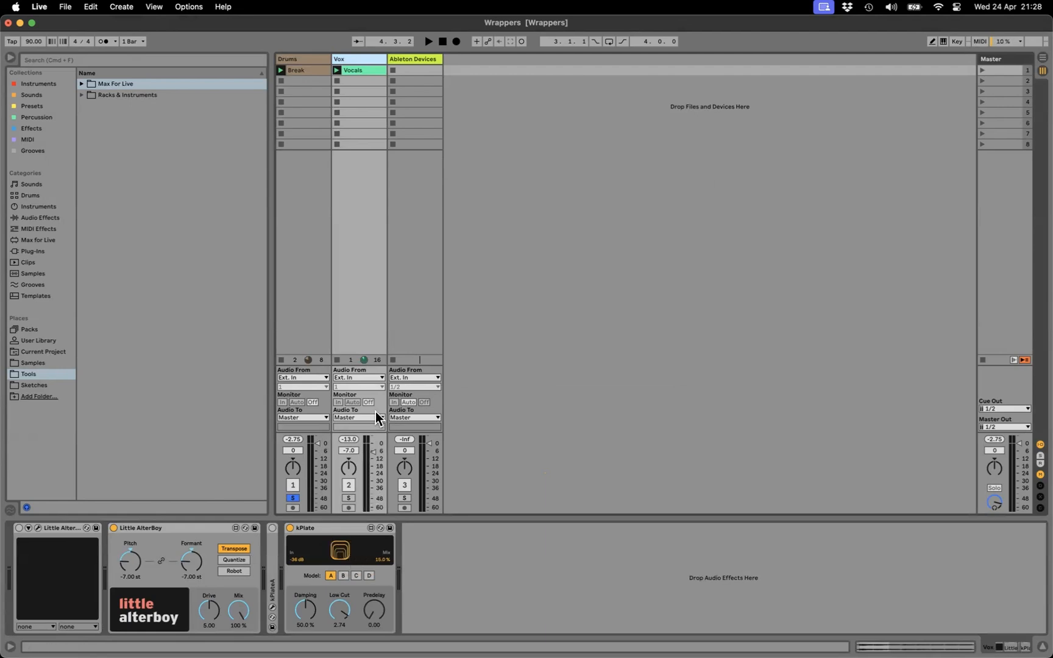
pyautogui.click(412, 61)
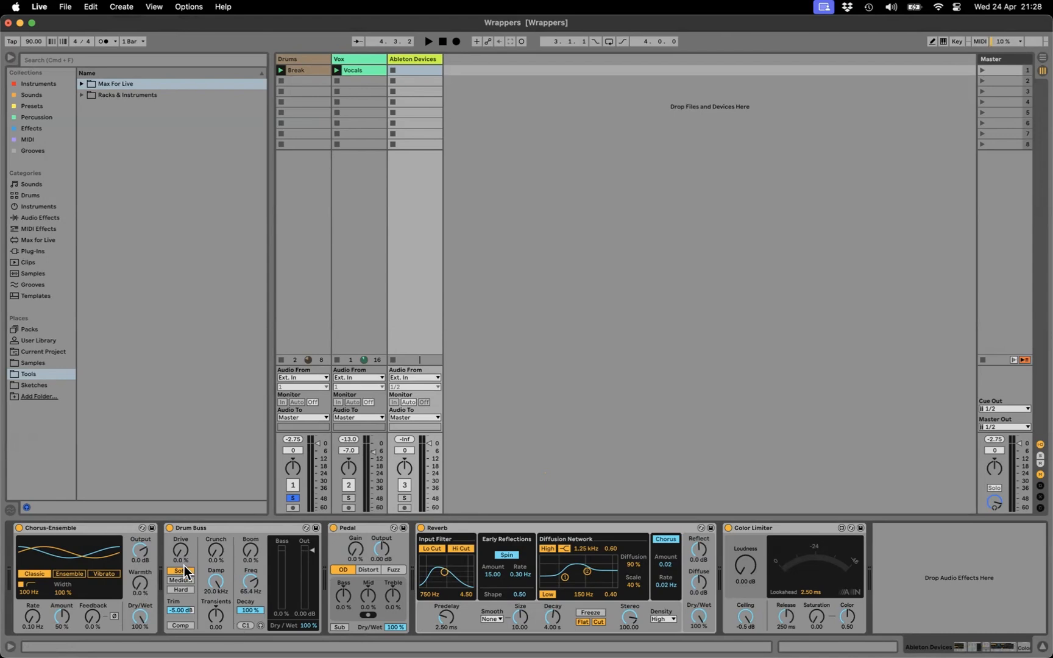
pyautogui.click(181, 625)
pyautogui.click(305, 57)
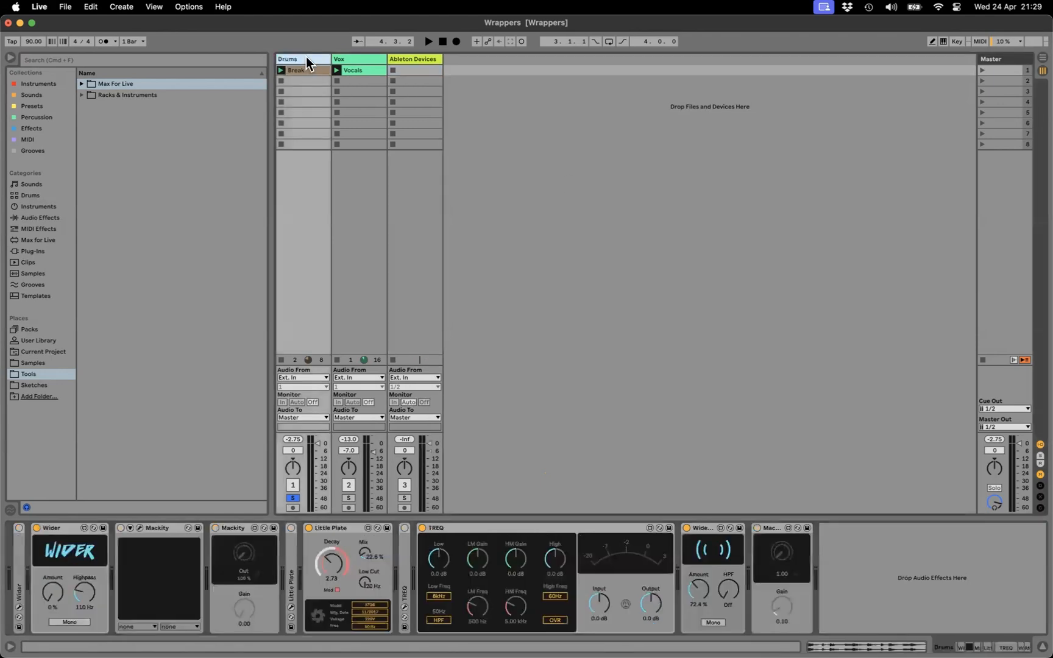